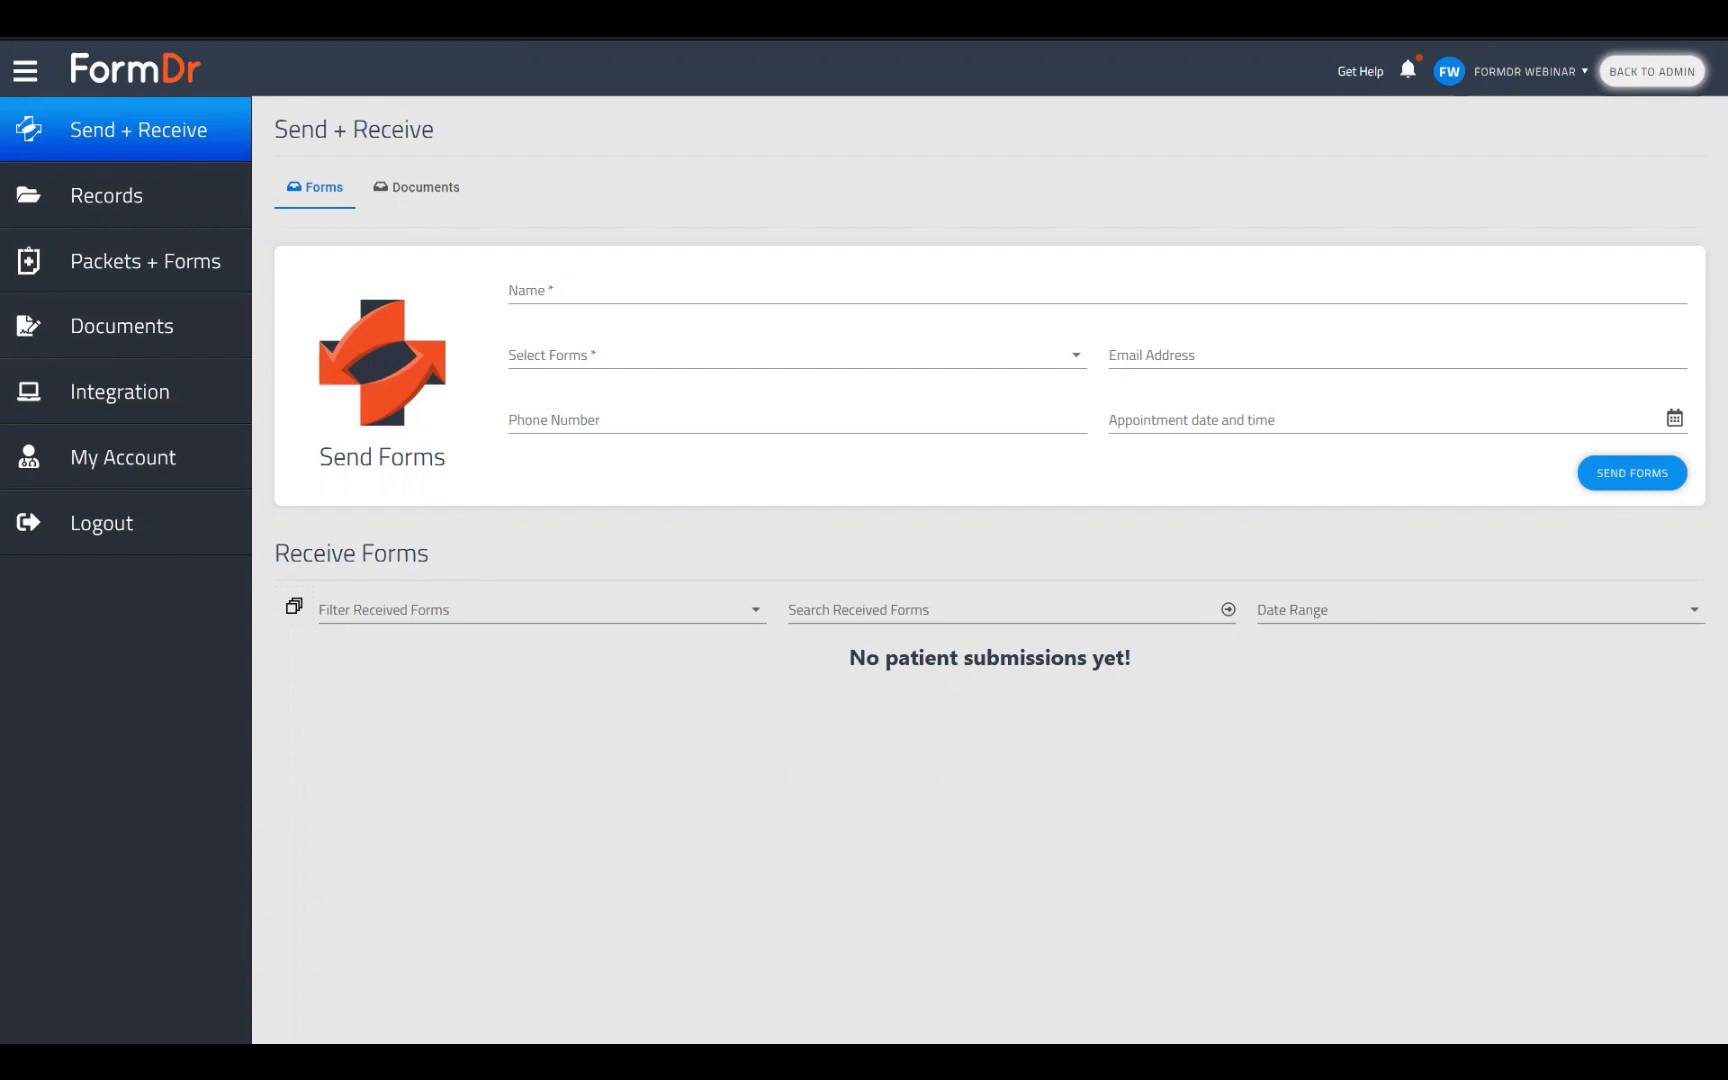
# Step: Open the forms of the FormDr Training packet for editing and advance to the Build stage
pyautogui.click(124, 266)
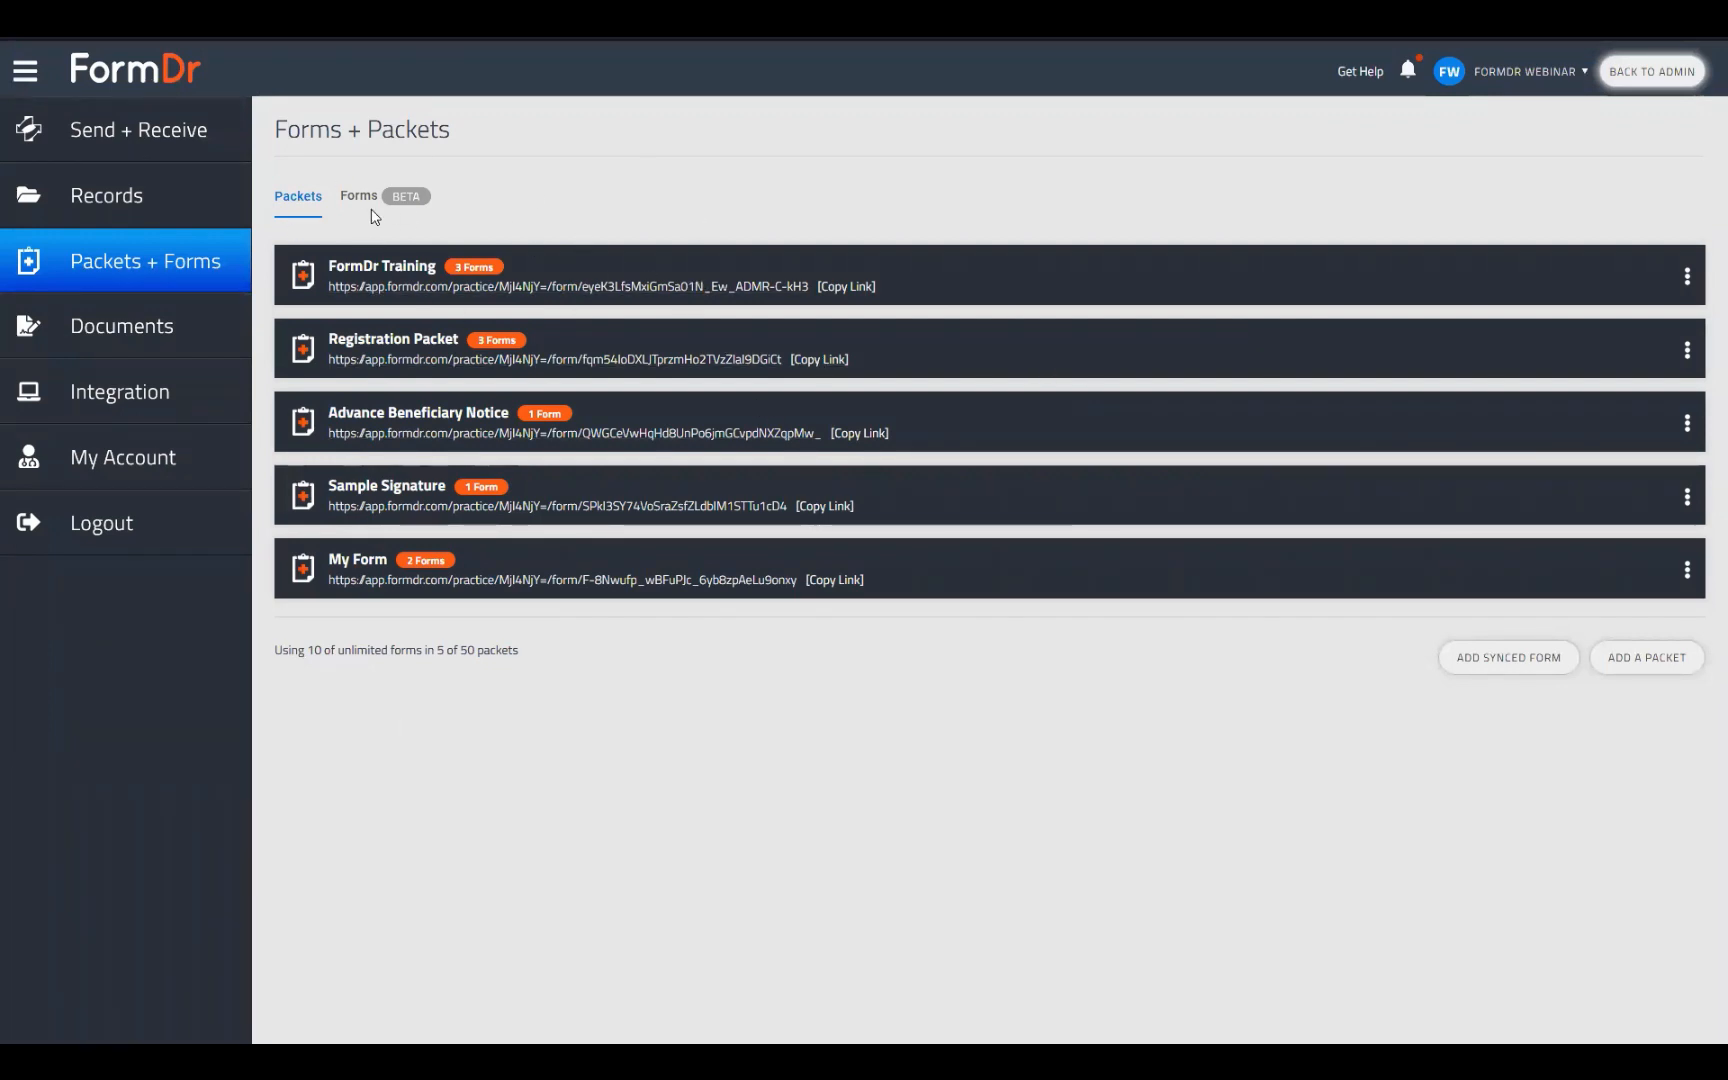
pyautogui.click(1688, 279)
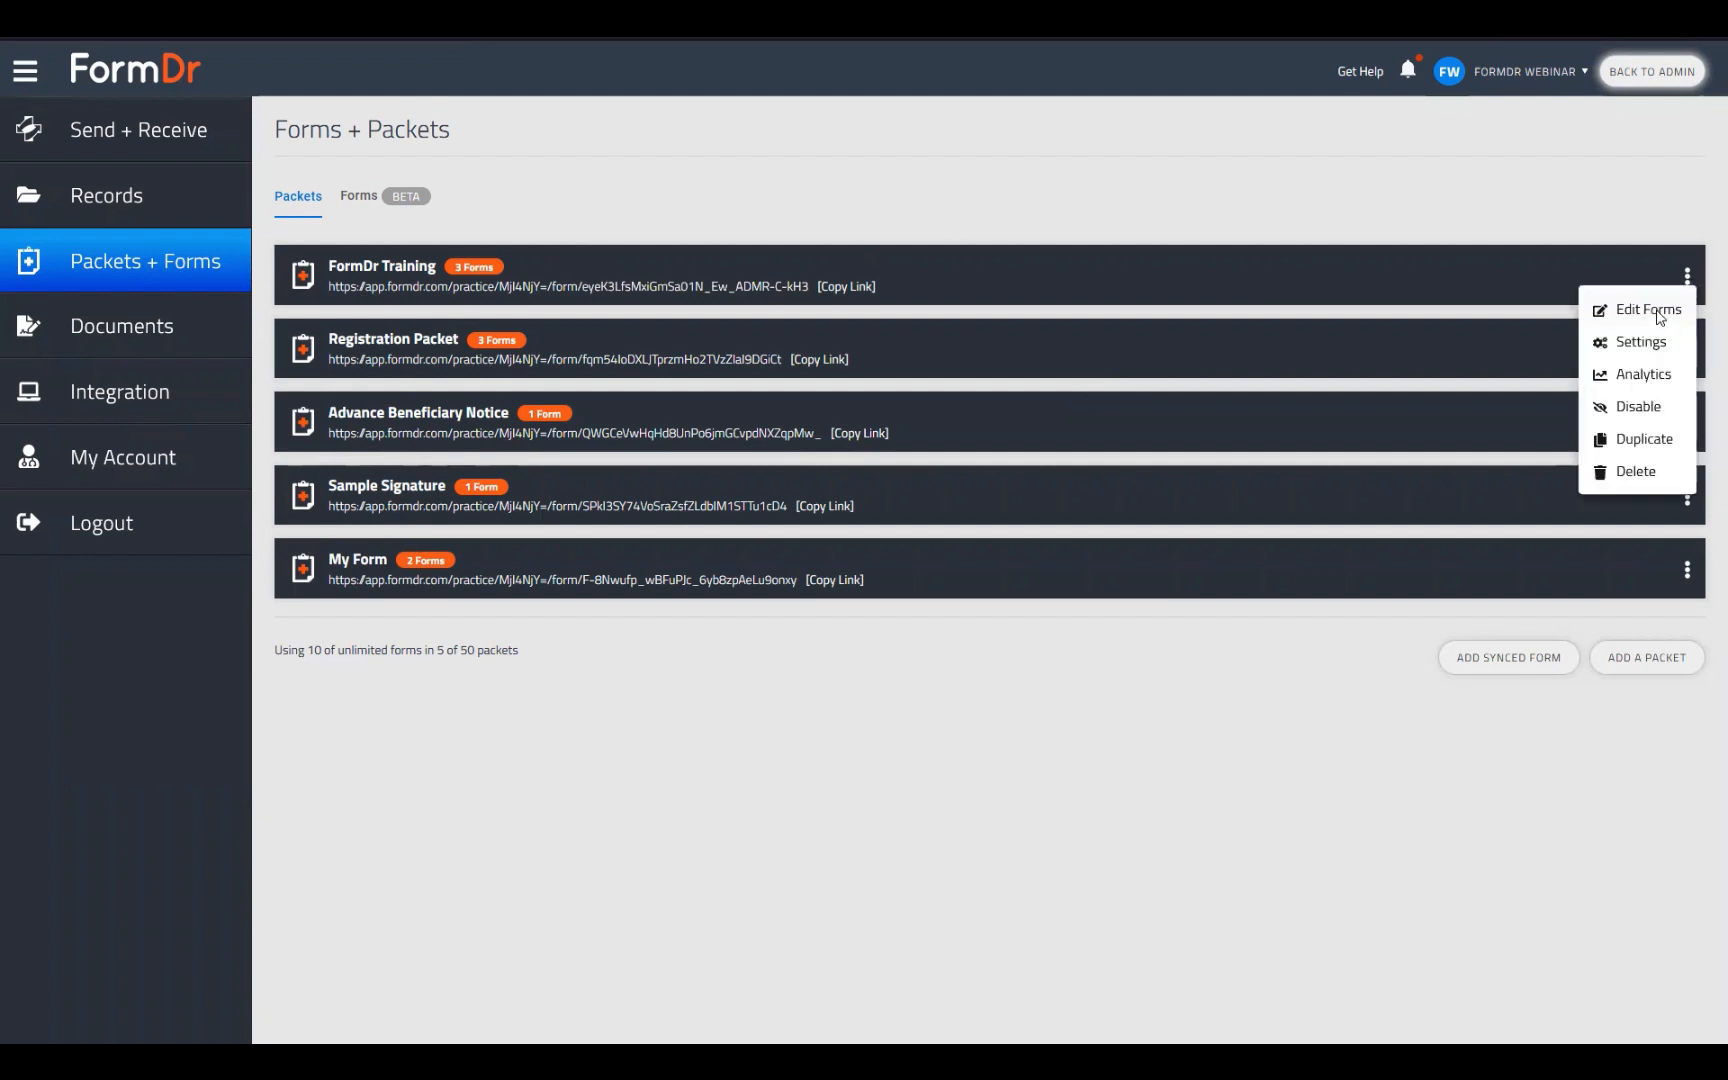
pyautogui.click(1658, 318)
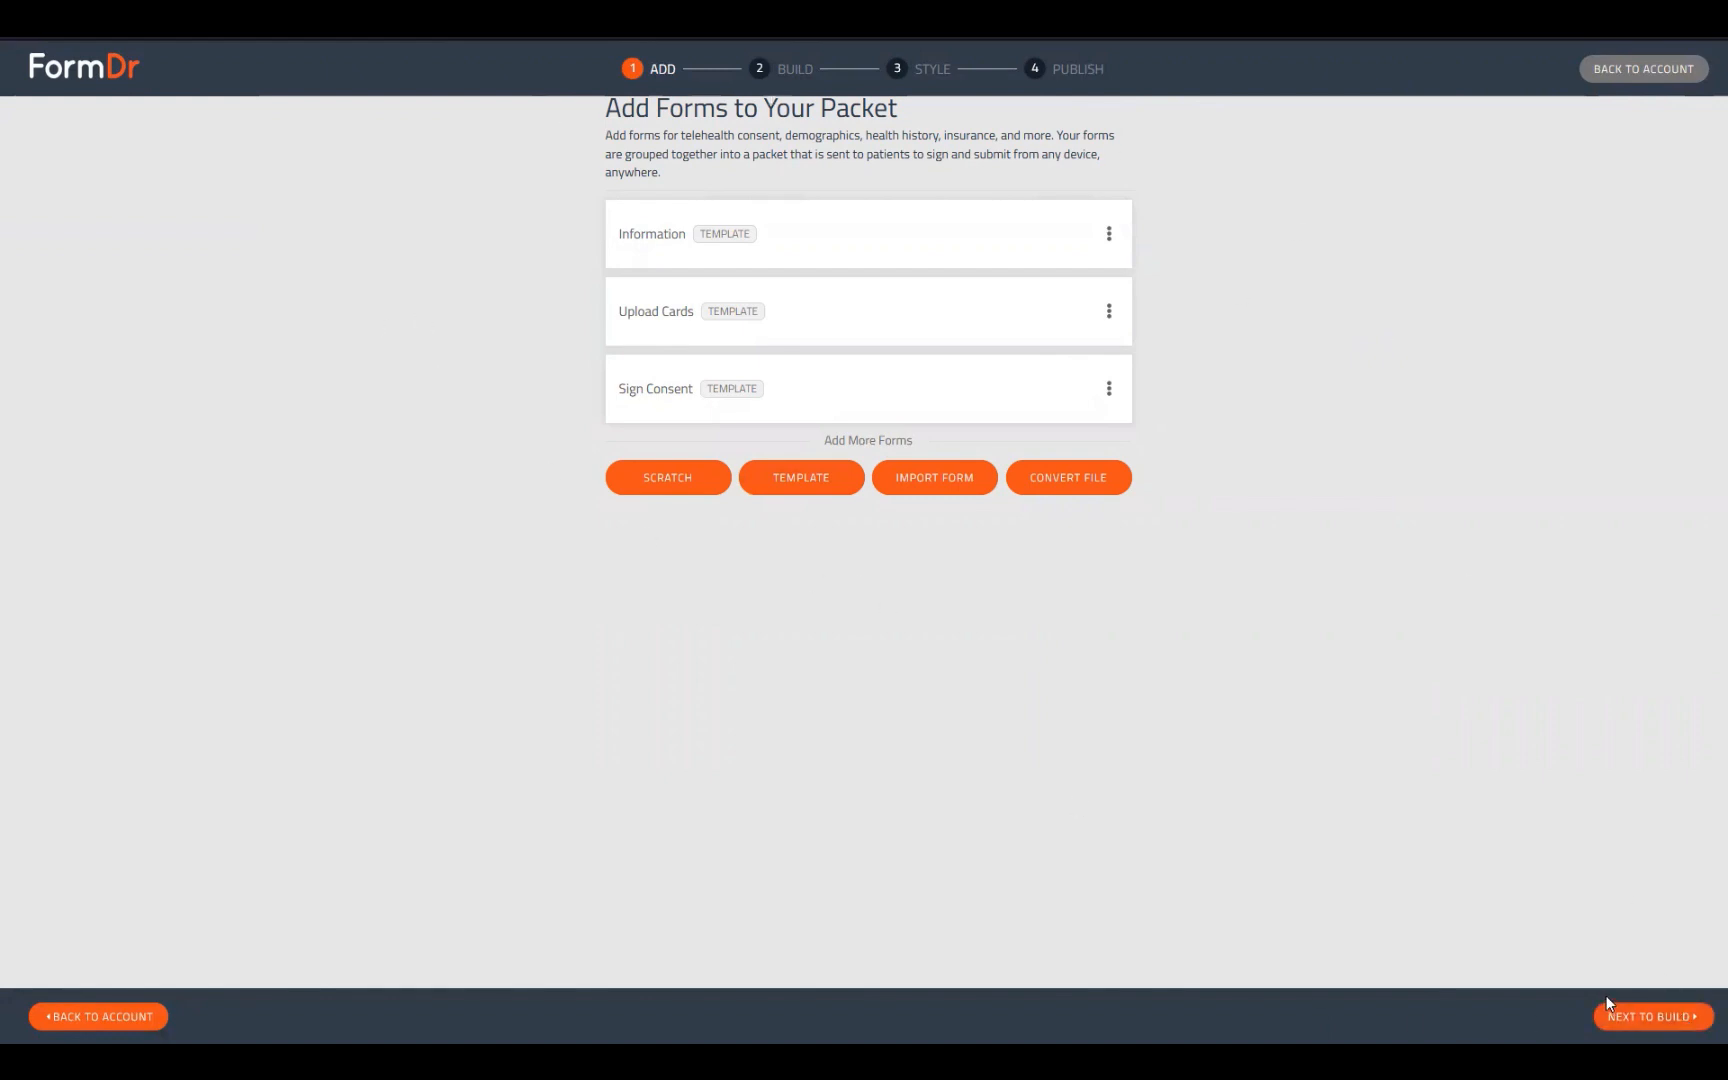
pyautogui.click(1631, 1008)
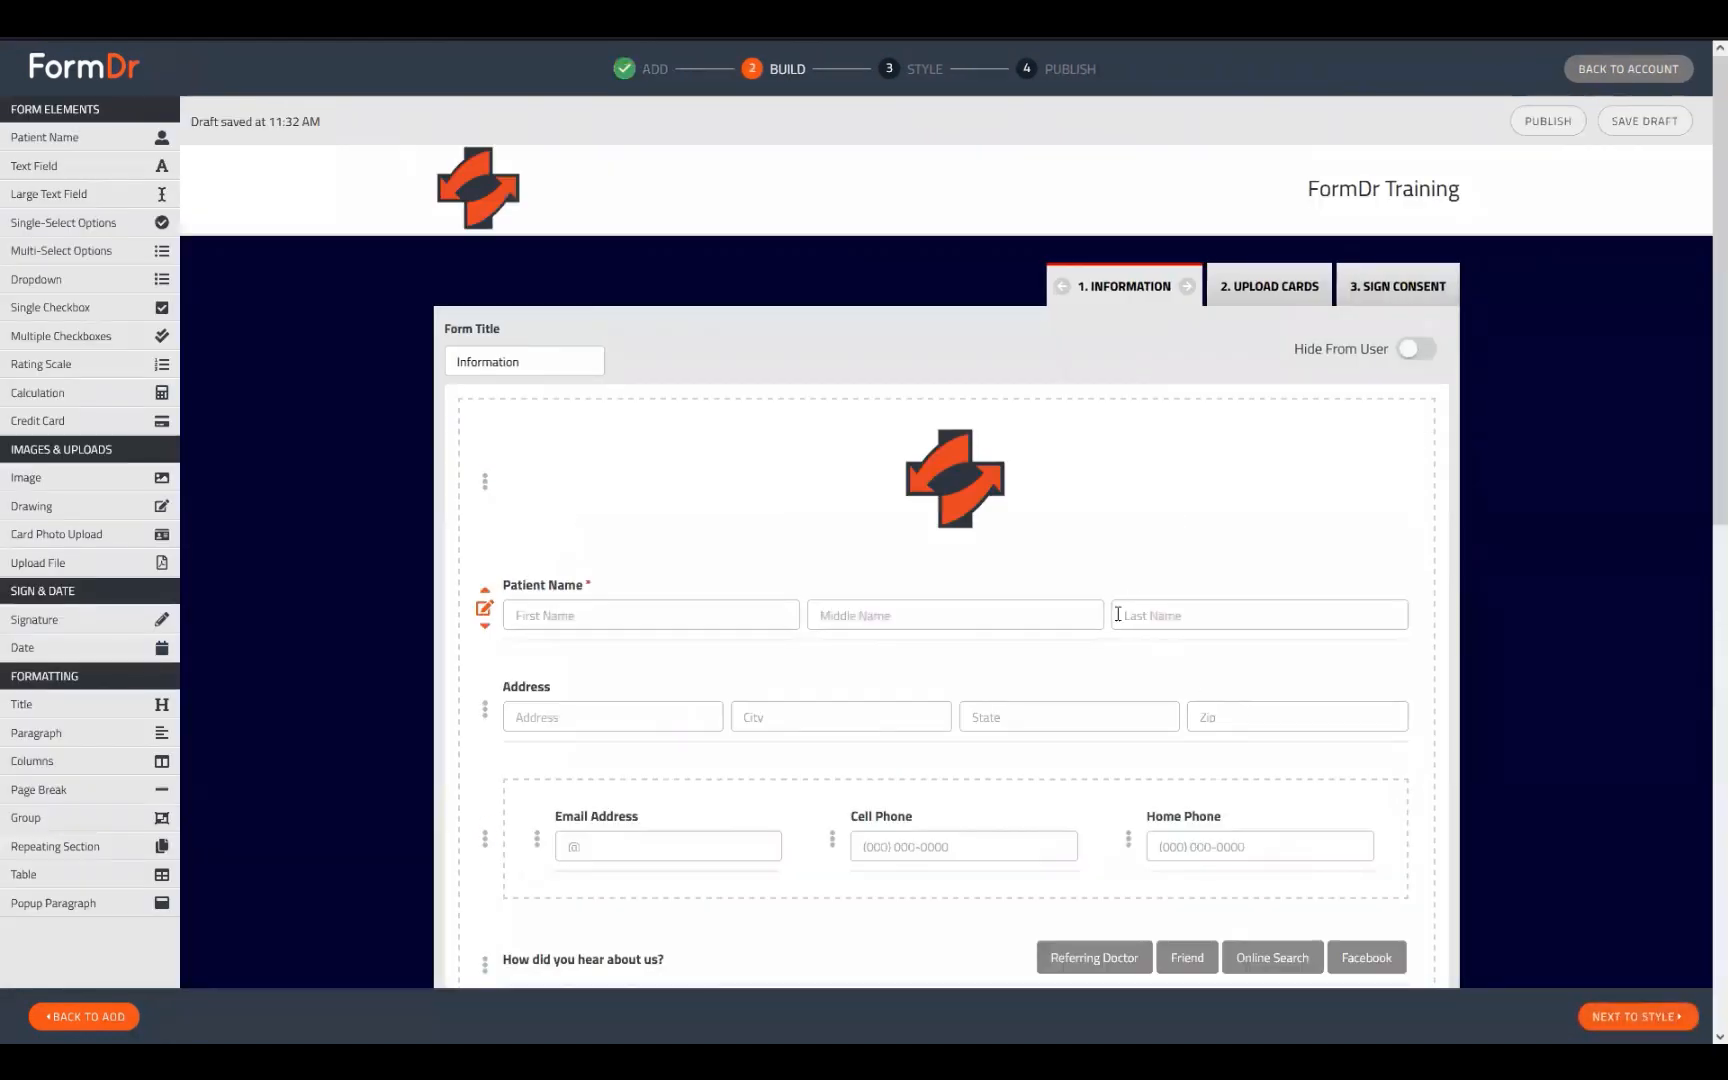
# Step: Look through the Information form from the logo and patient name down to the pain diagram
pyautogui.scroll(-6, 1080, 660)
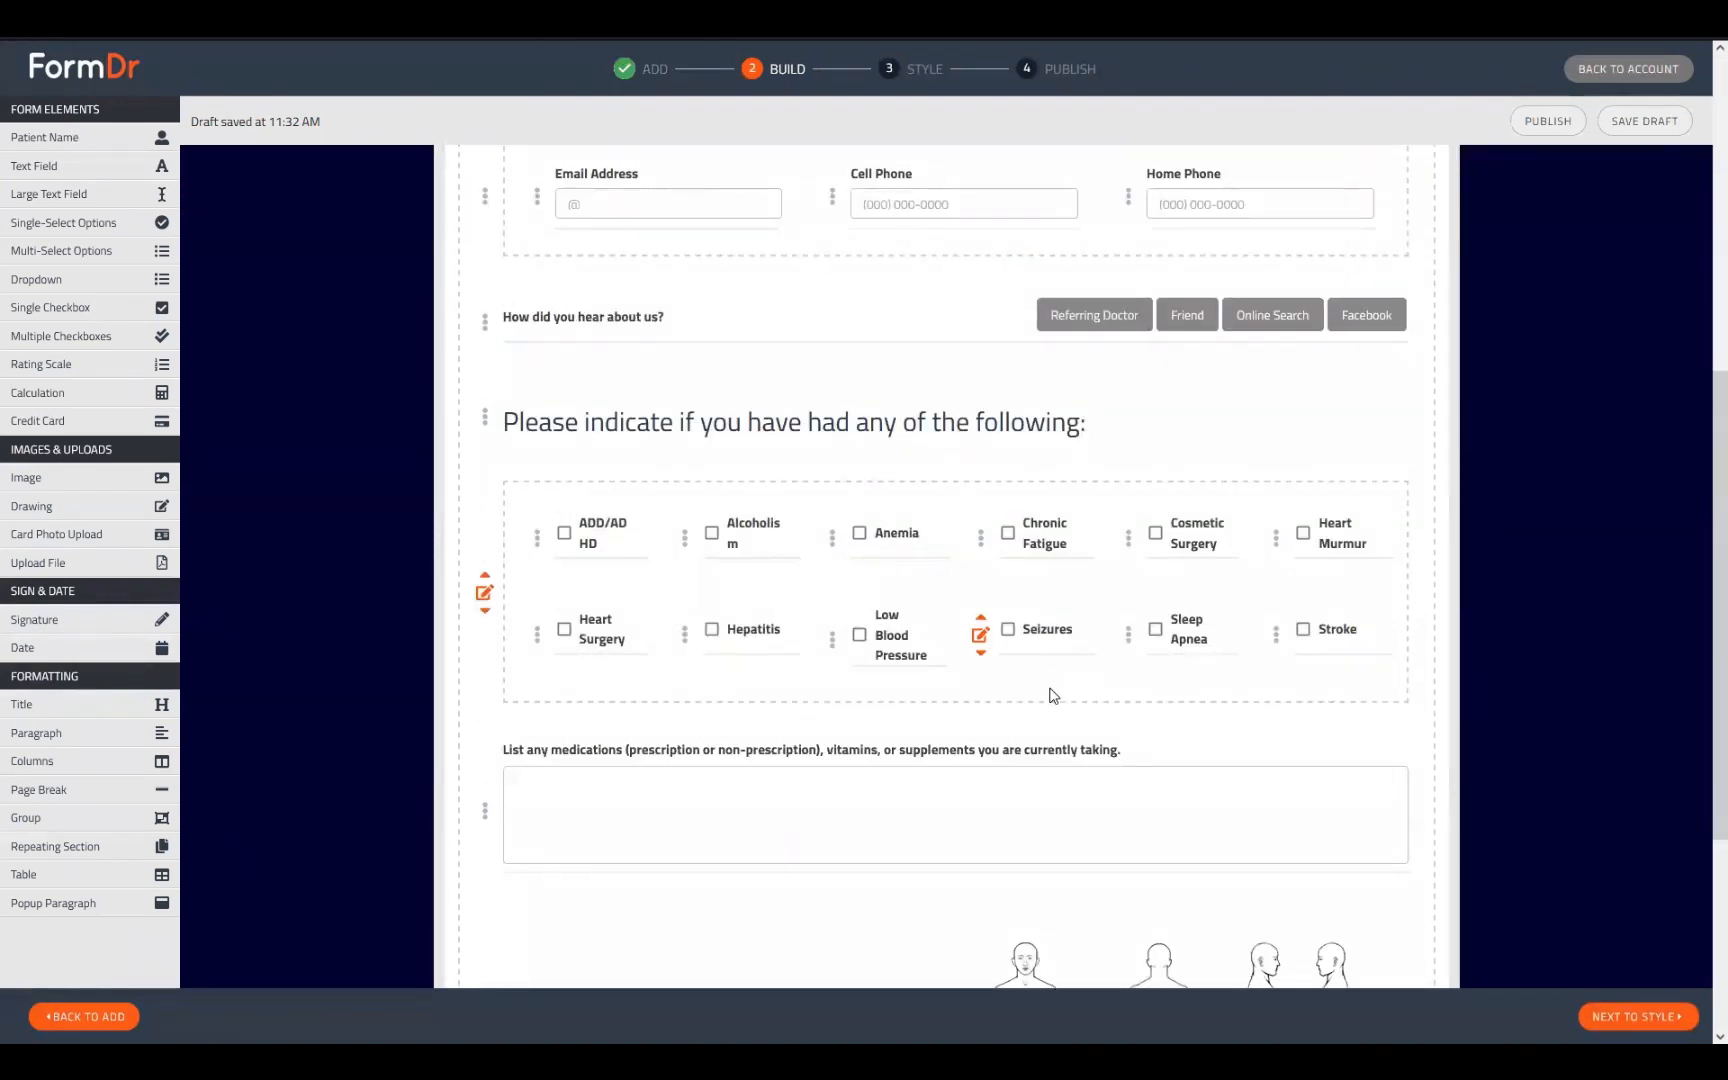
pyautogui.scroll(-3, 1049, 694)
pyautogui.scroll(9, 1088, 702)
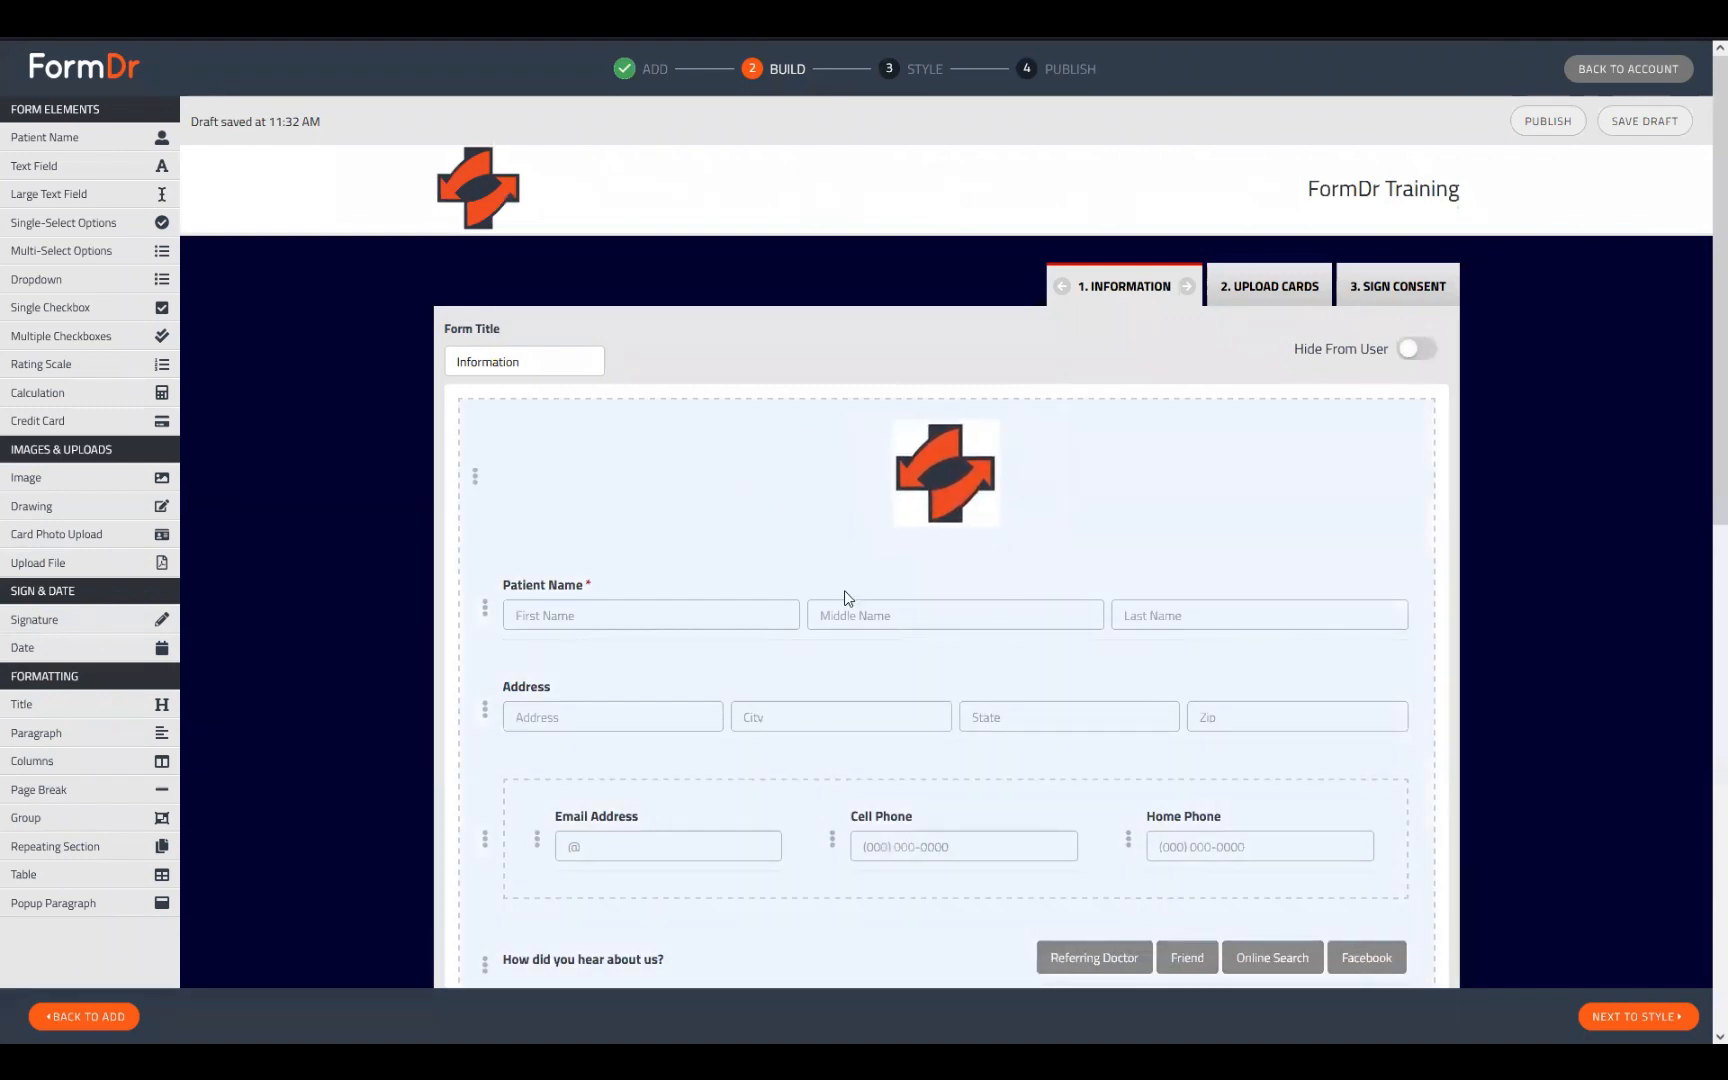
pyautogui.scroll(-6, 845, 598)
pyautogui.scroll(-4, 856, 604)
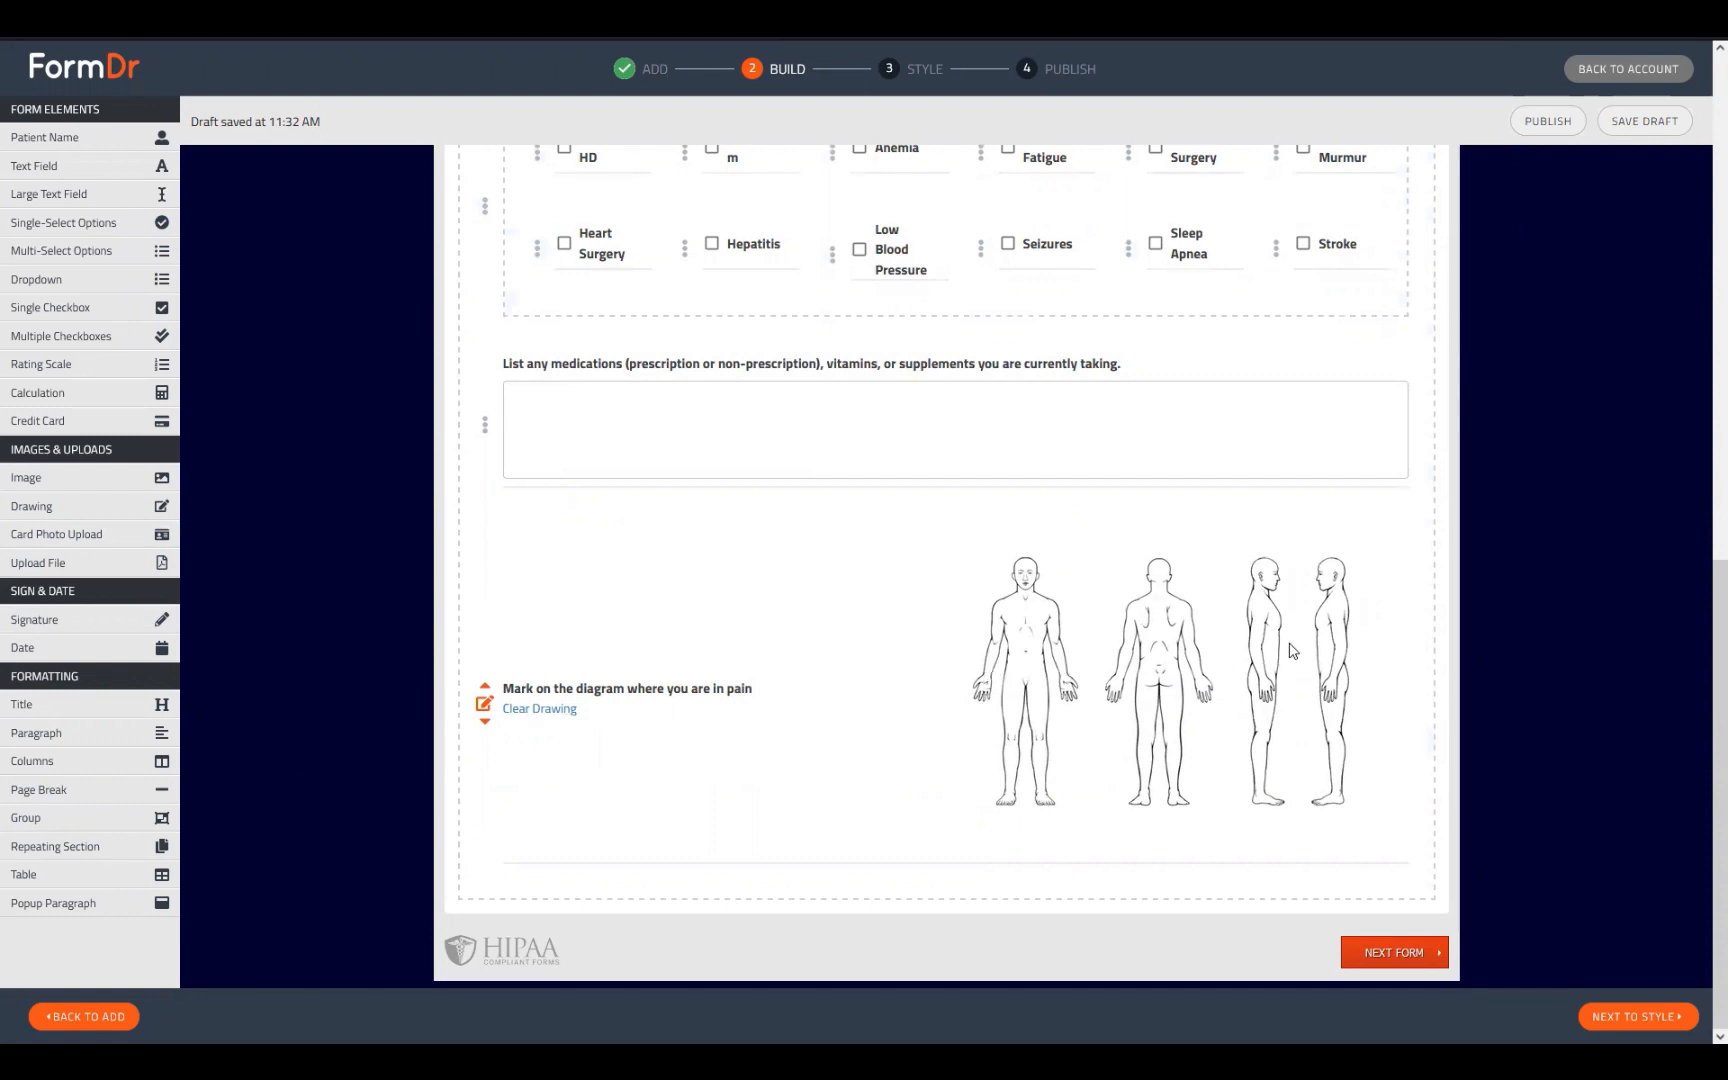
pyautogui.scroll(15, 1250, 640)
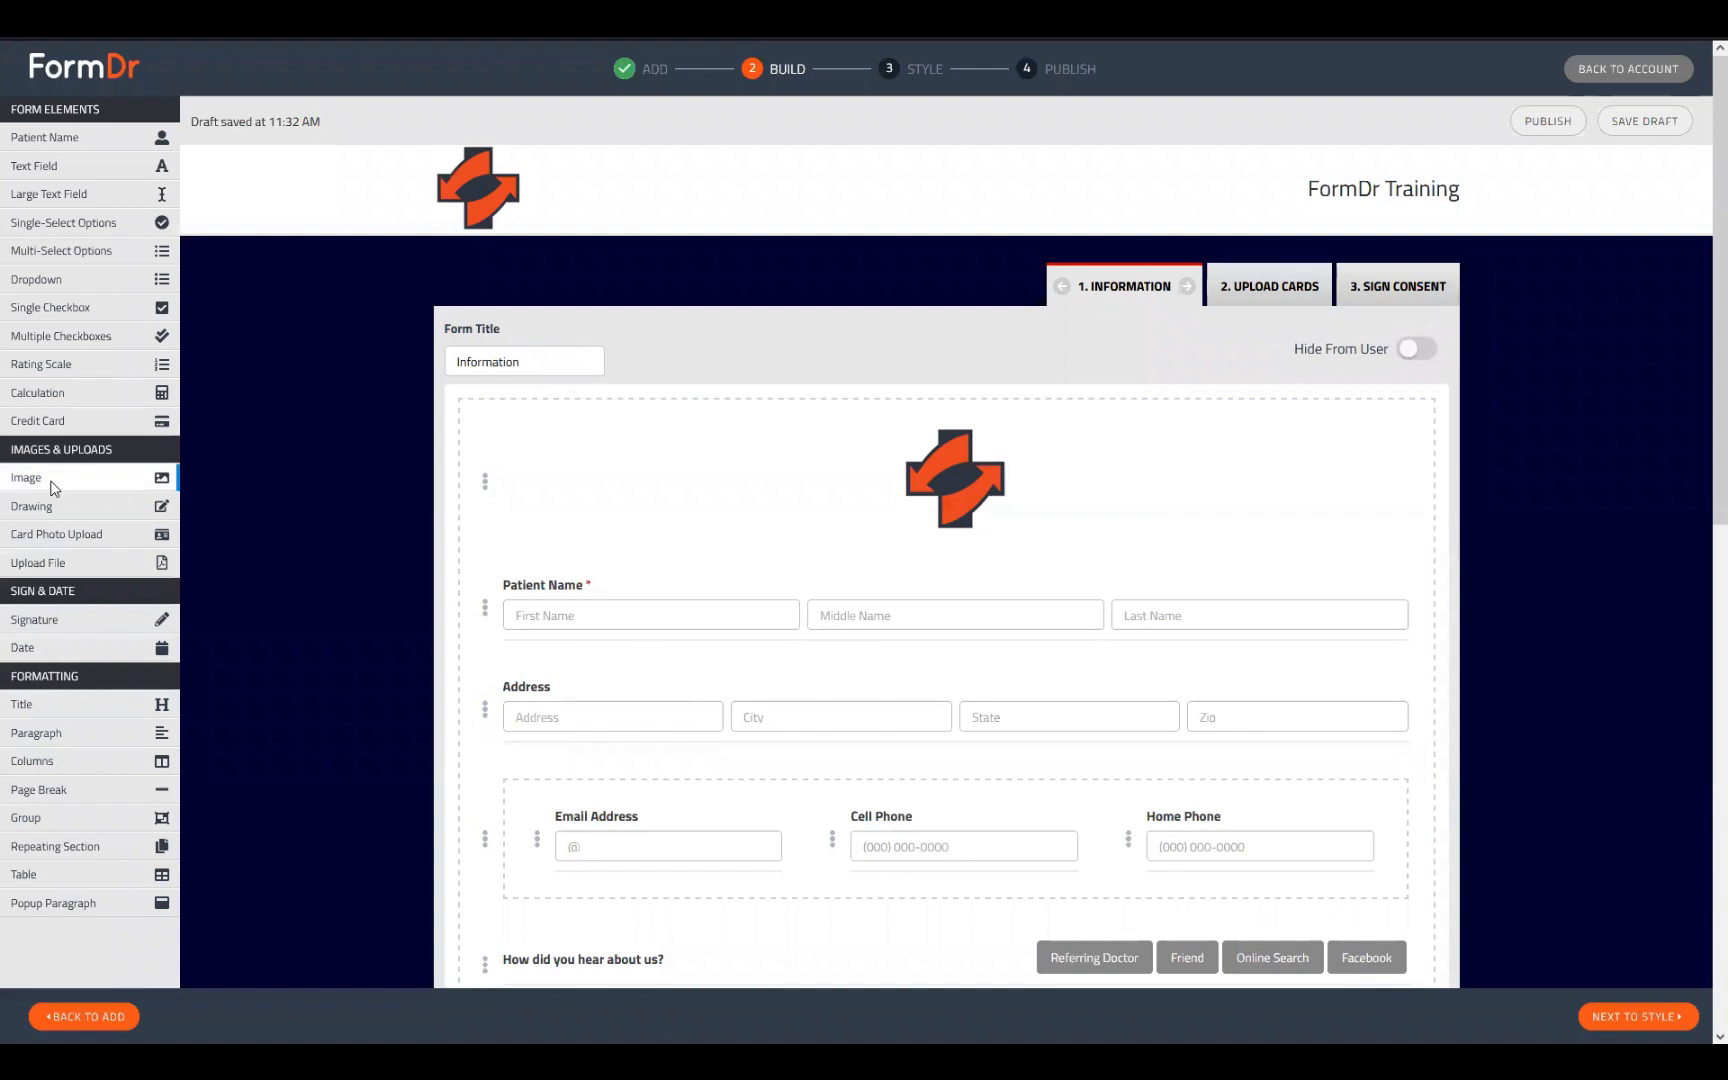
# Step: Add an Image element above the logo on the Information form and delete the extra image placeholder below the pain diagram
pyautogui.moveTo(117, 488); pyautogui.dragTo(792, 437)
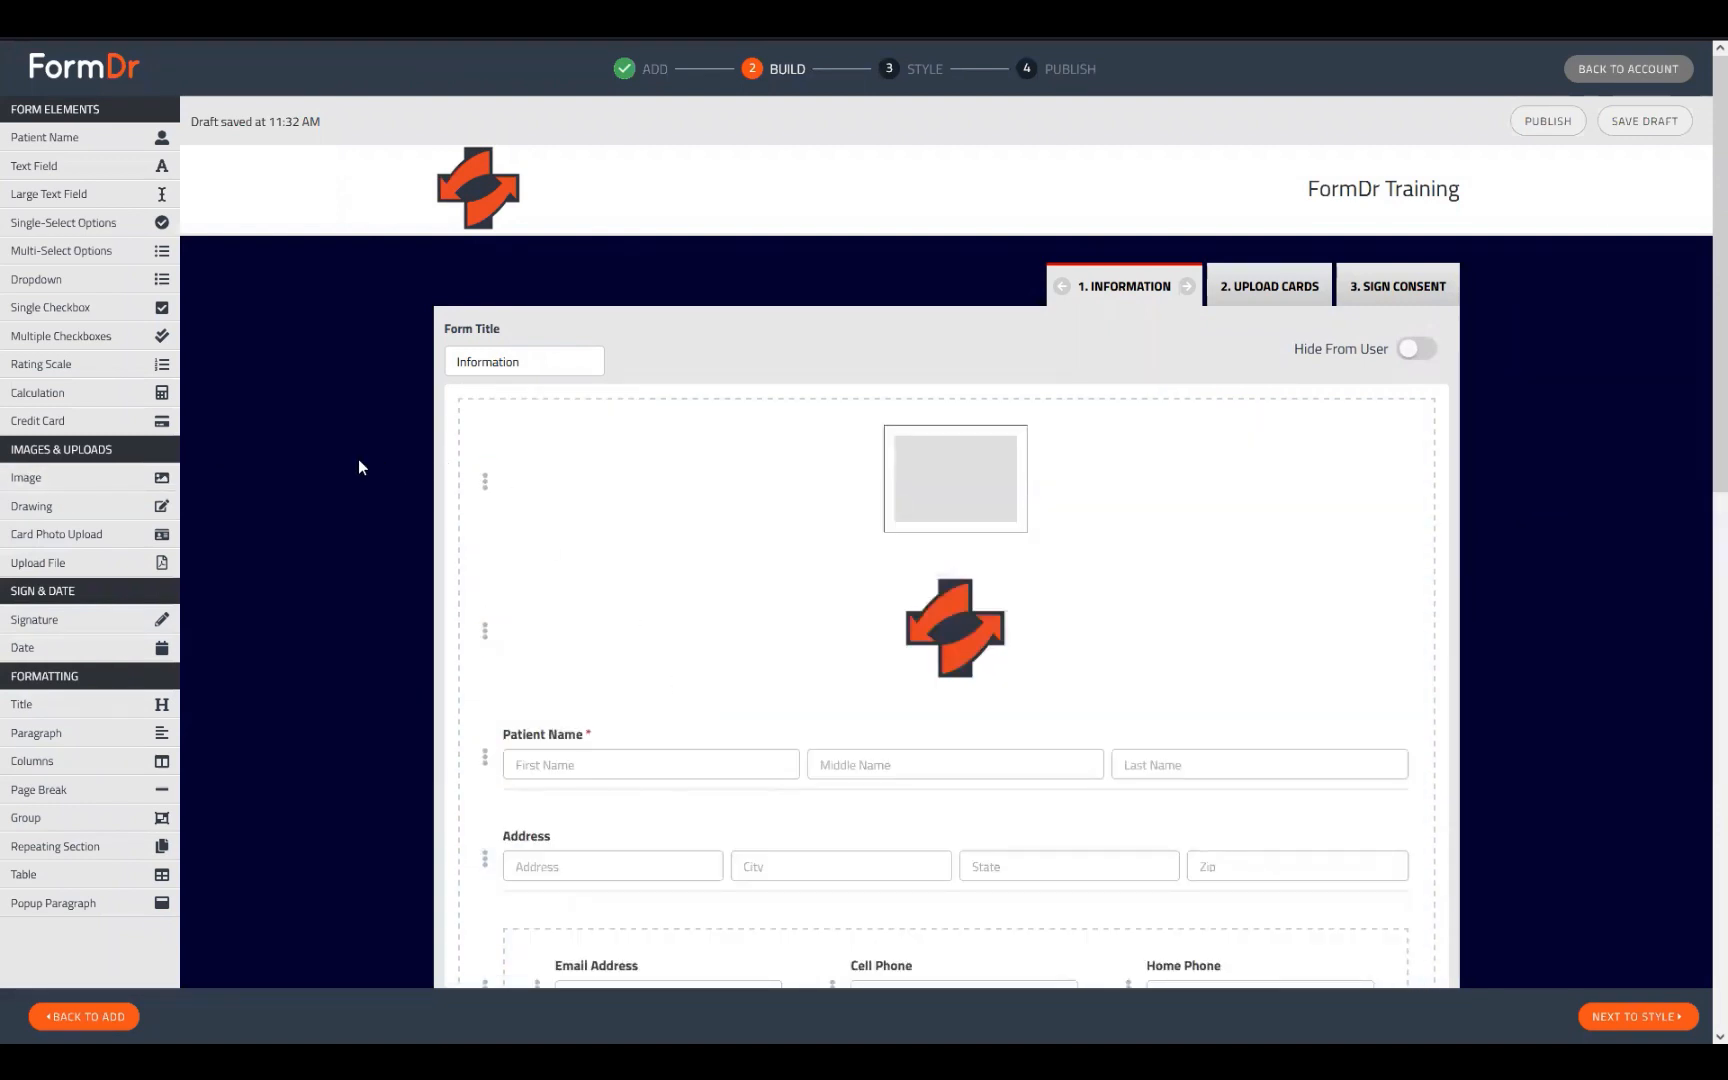
pyautogui.scroll(-15, 964, 721)
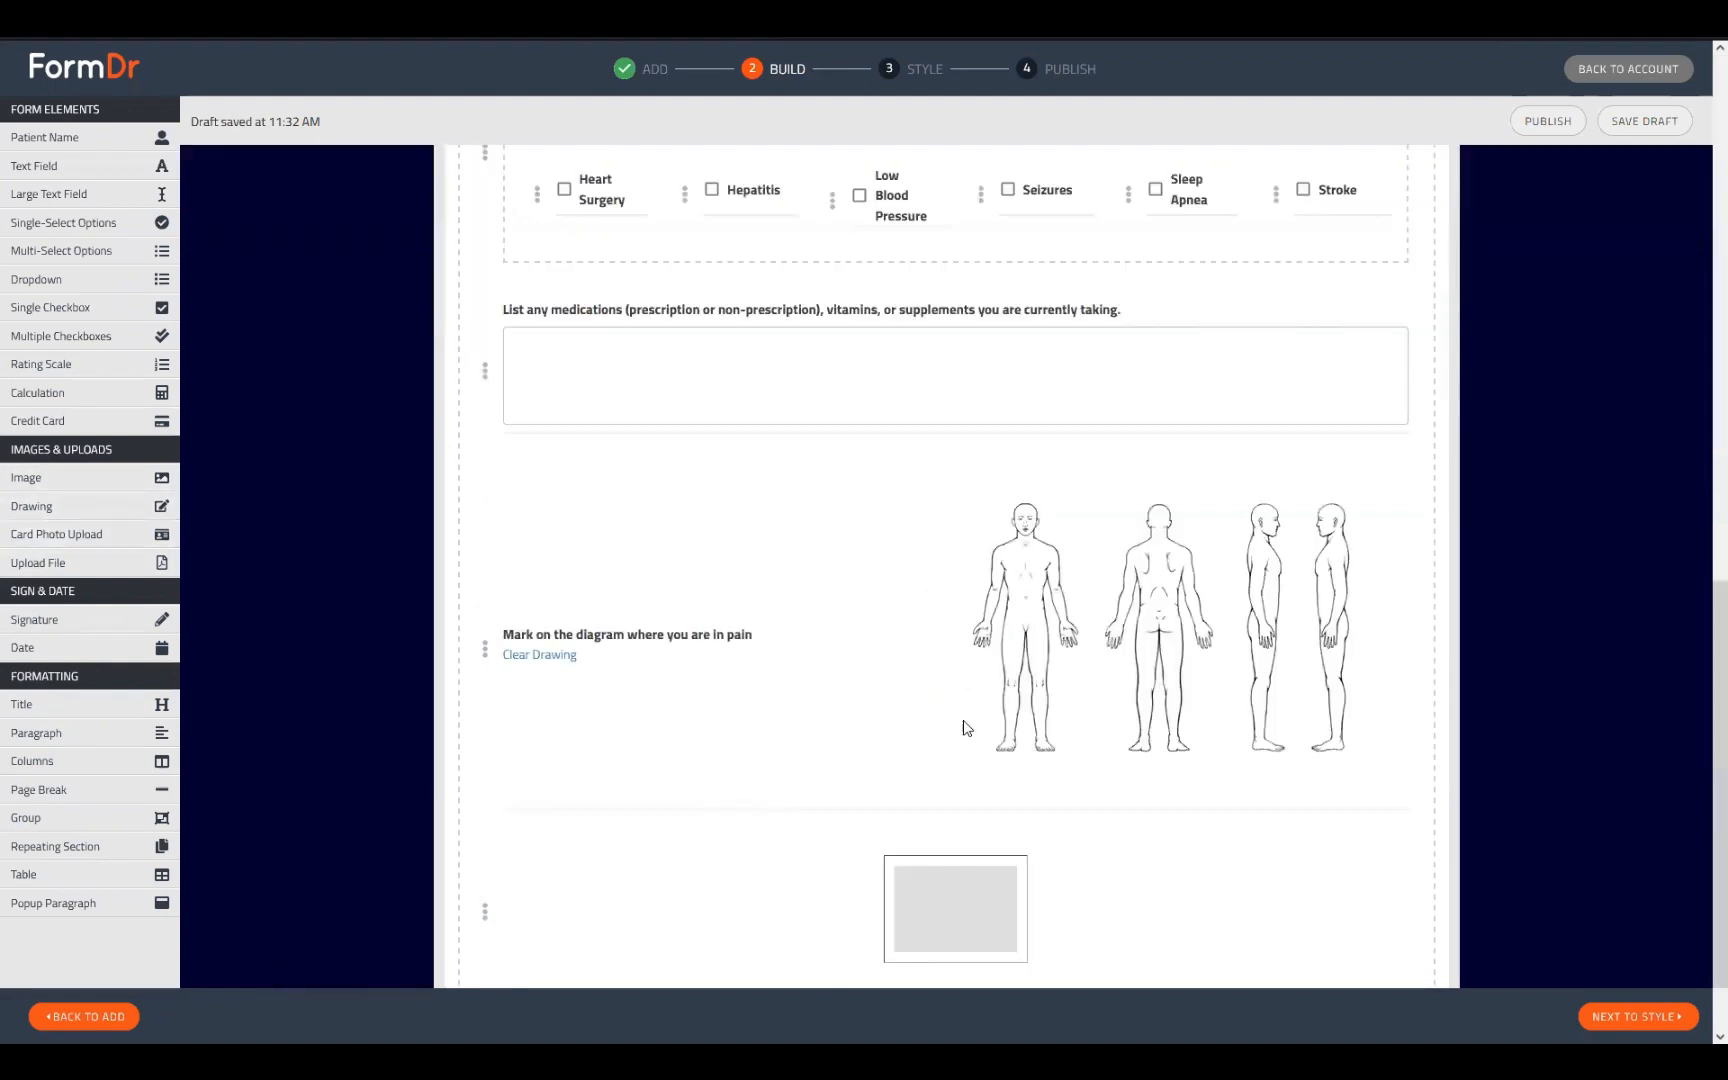
pyautogui.click(484, 913)
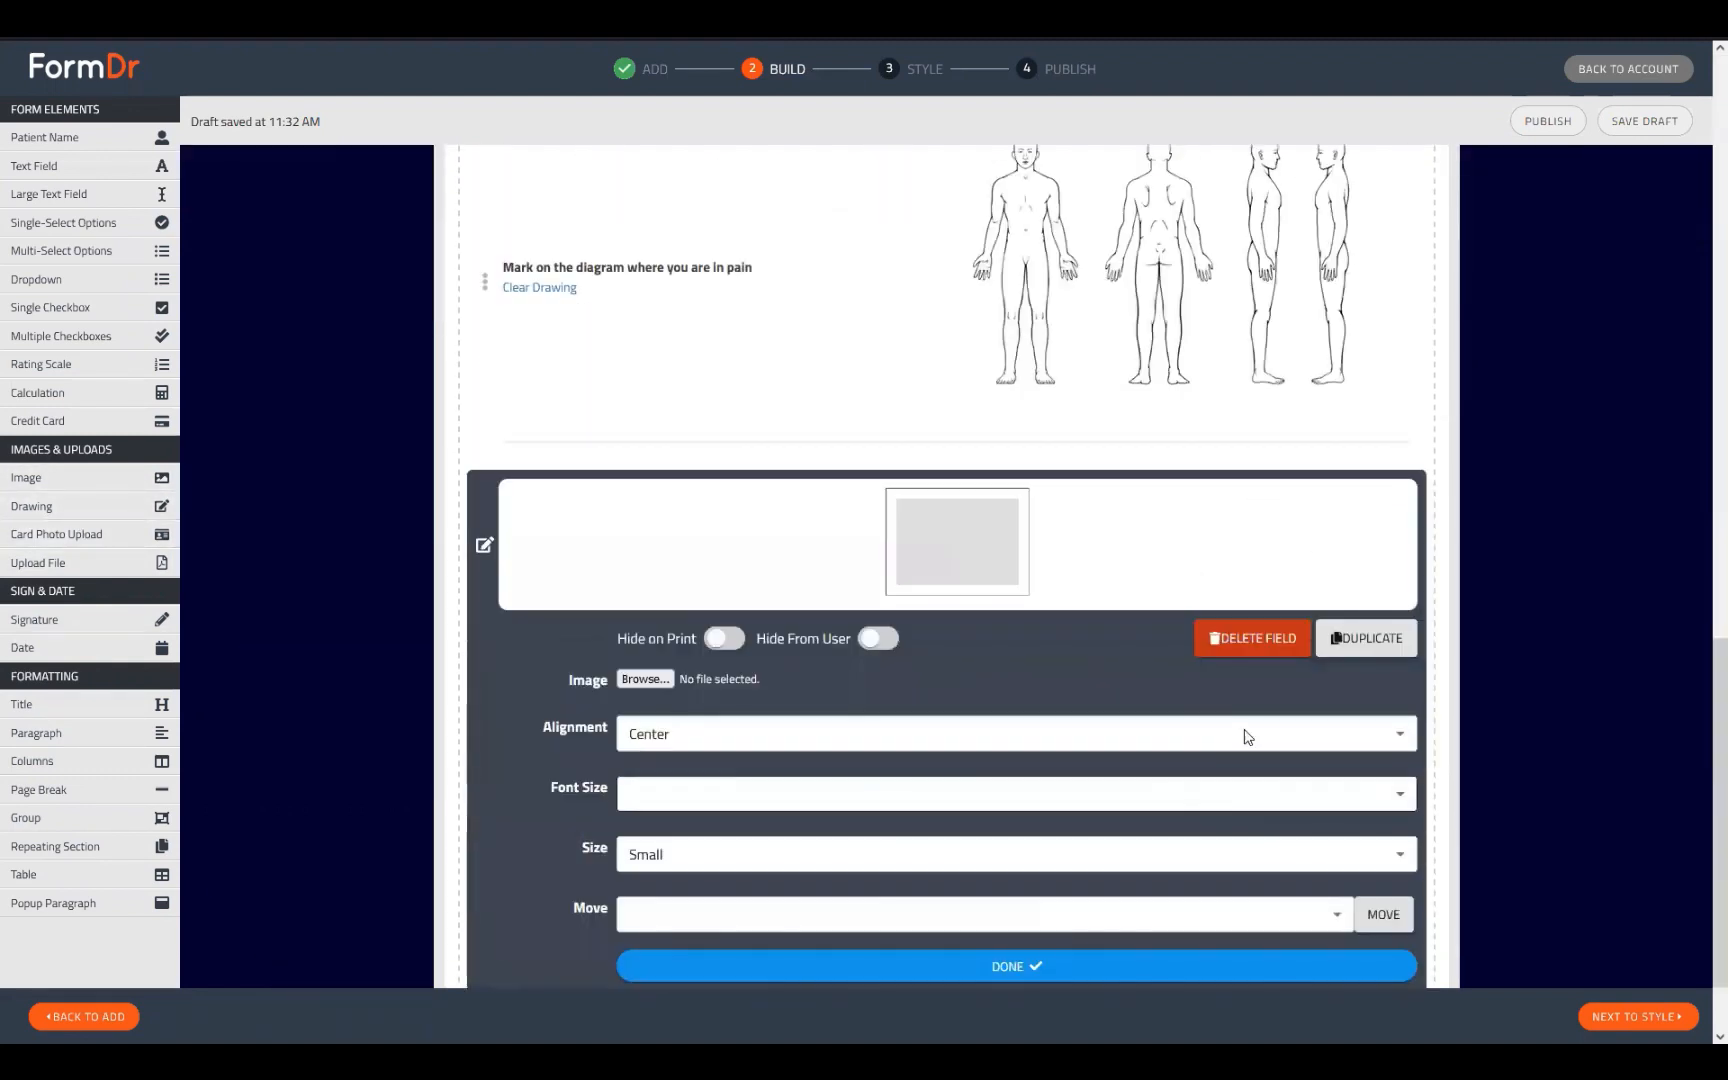
pyautogui.click(1219, 645)
pyautogui.click(985, 576)
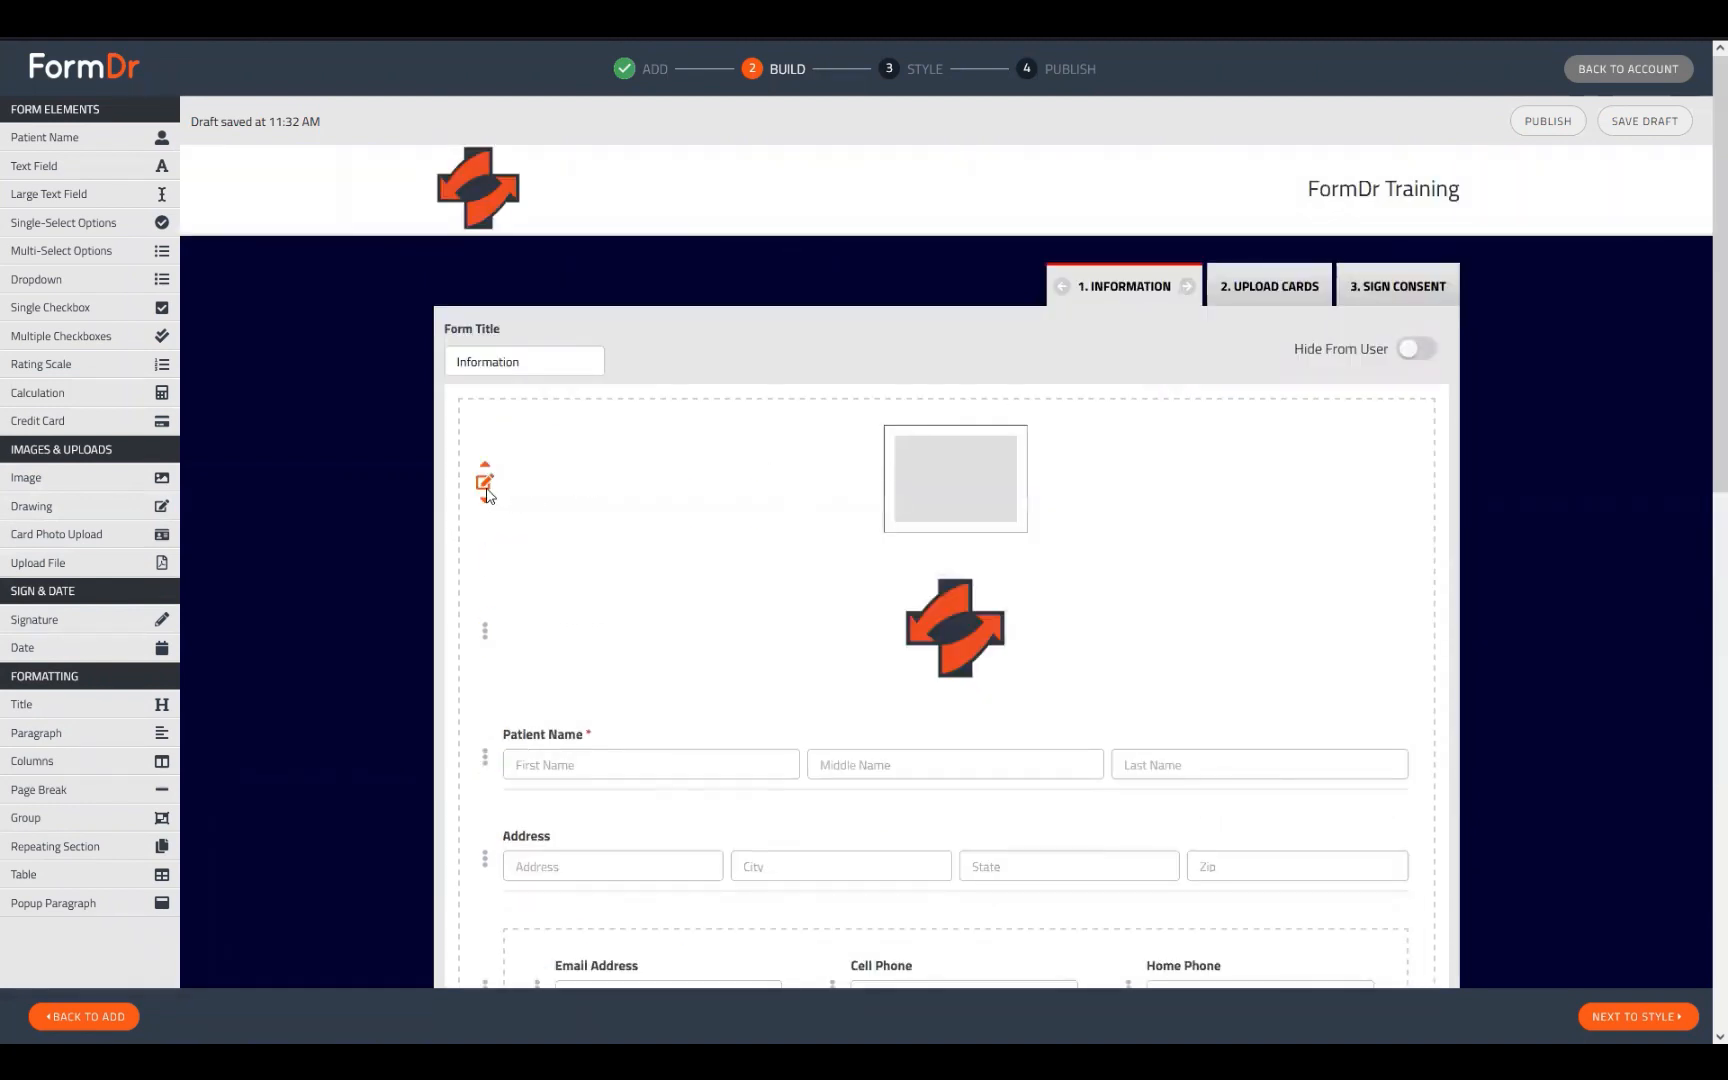
# Step: Upload FormDr-Icon-Light.png into the new image field above the logo and finish editing the field
pyautogui.click(485, 484)
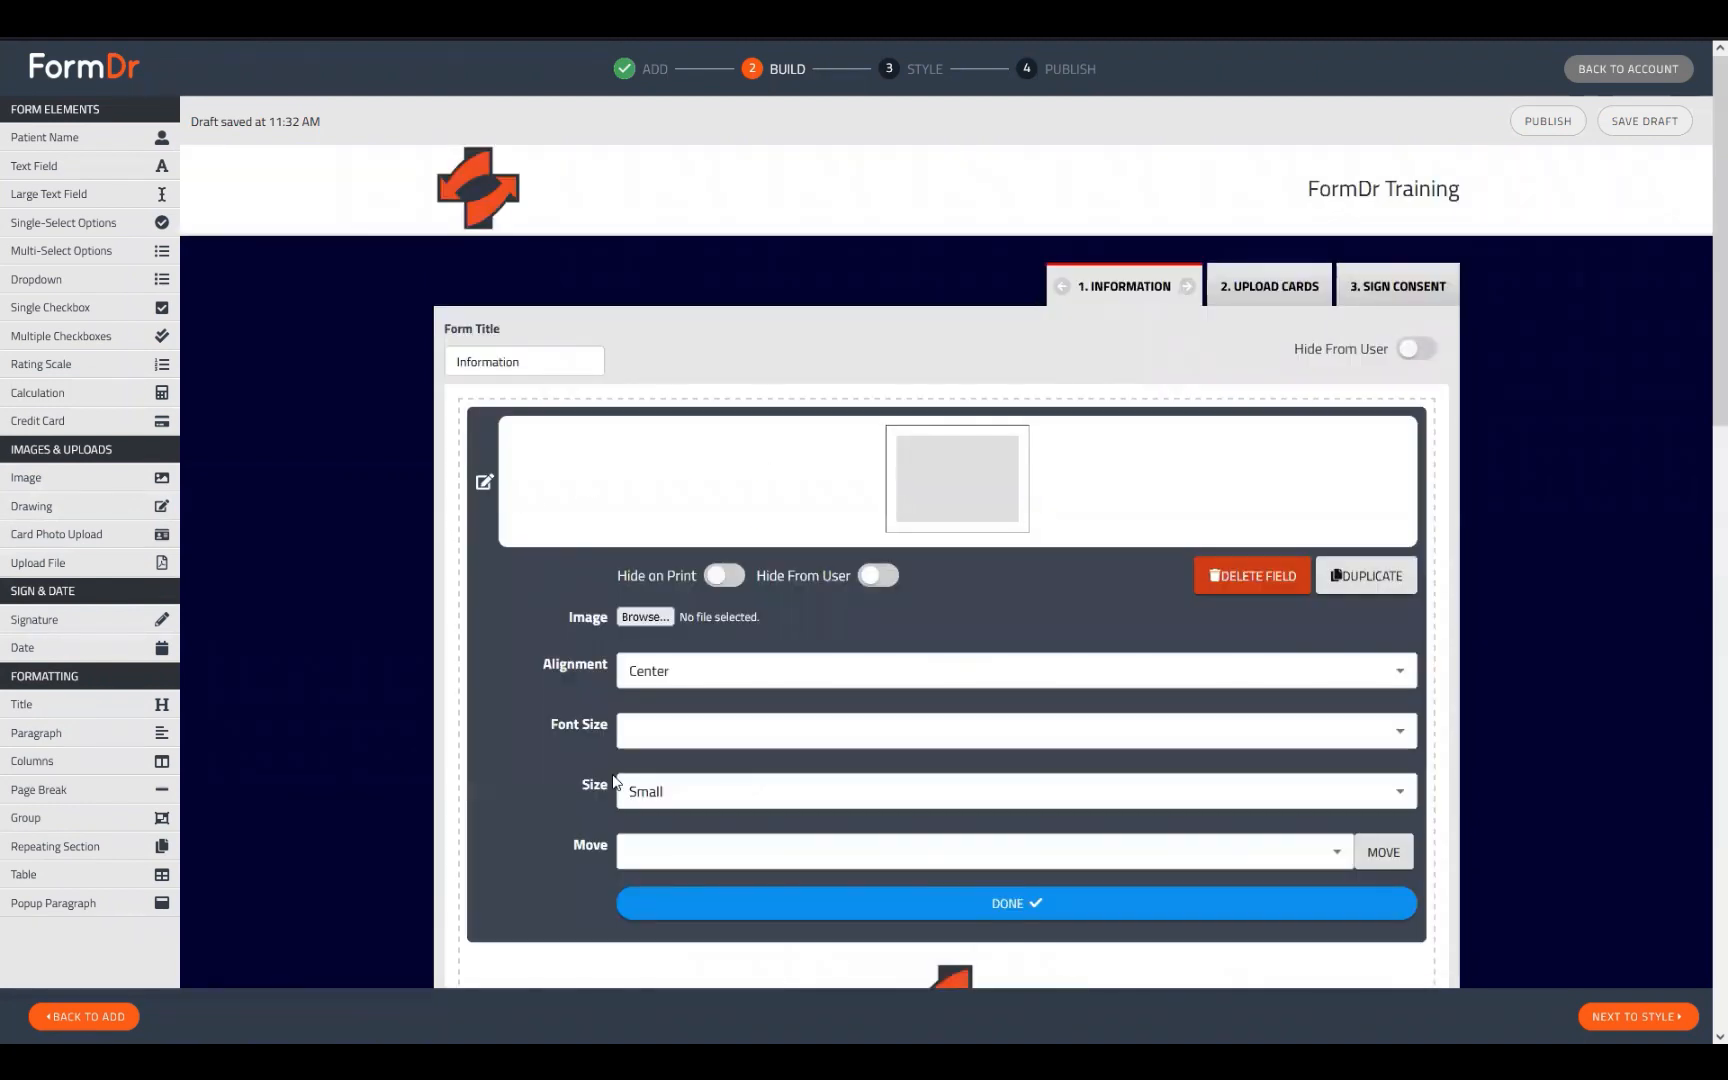
pyautogui.click(636, 616)
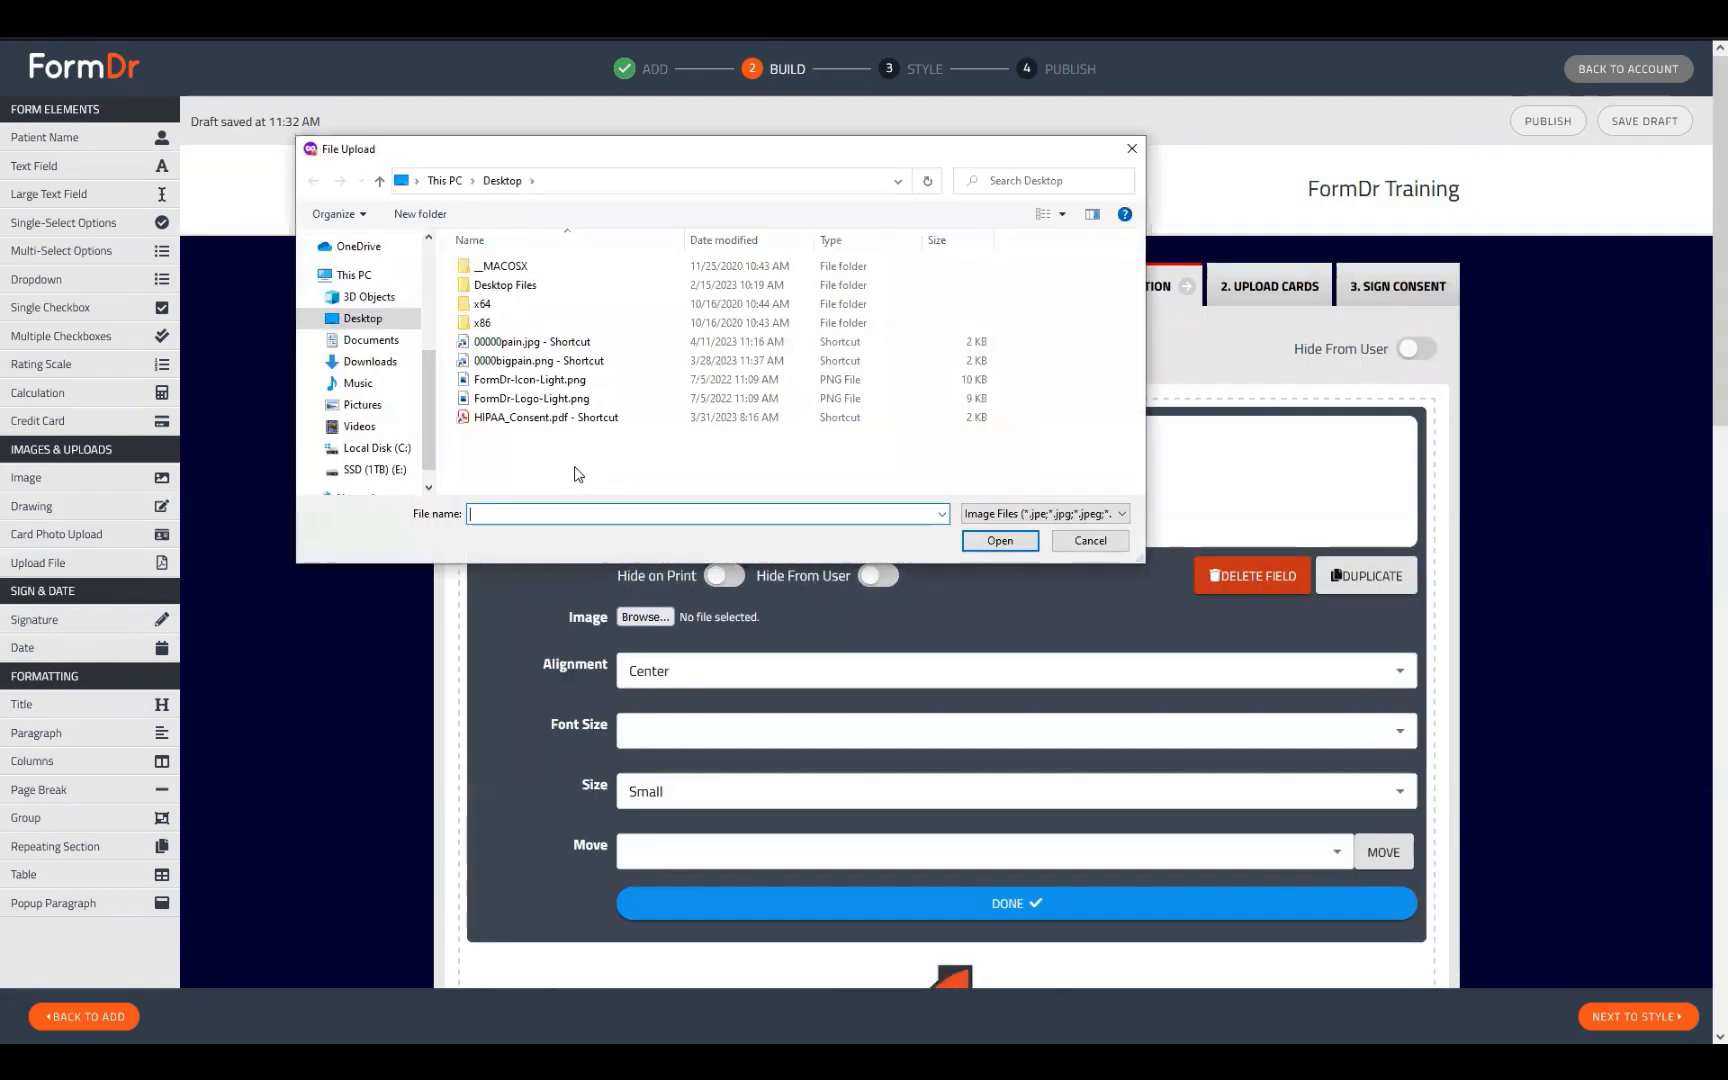
pyautogui.click(540, 380)
pyautogui.click(993, 541)
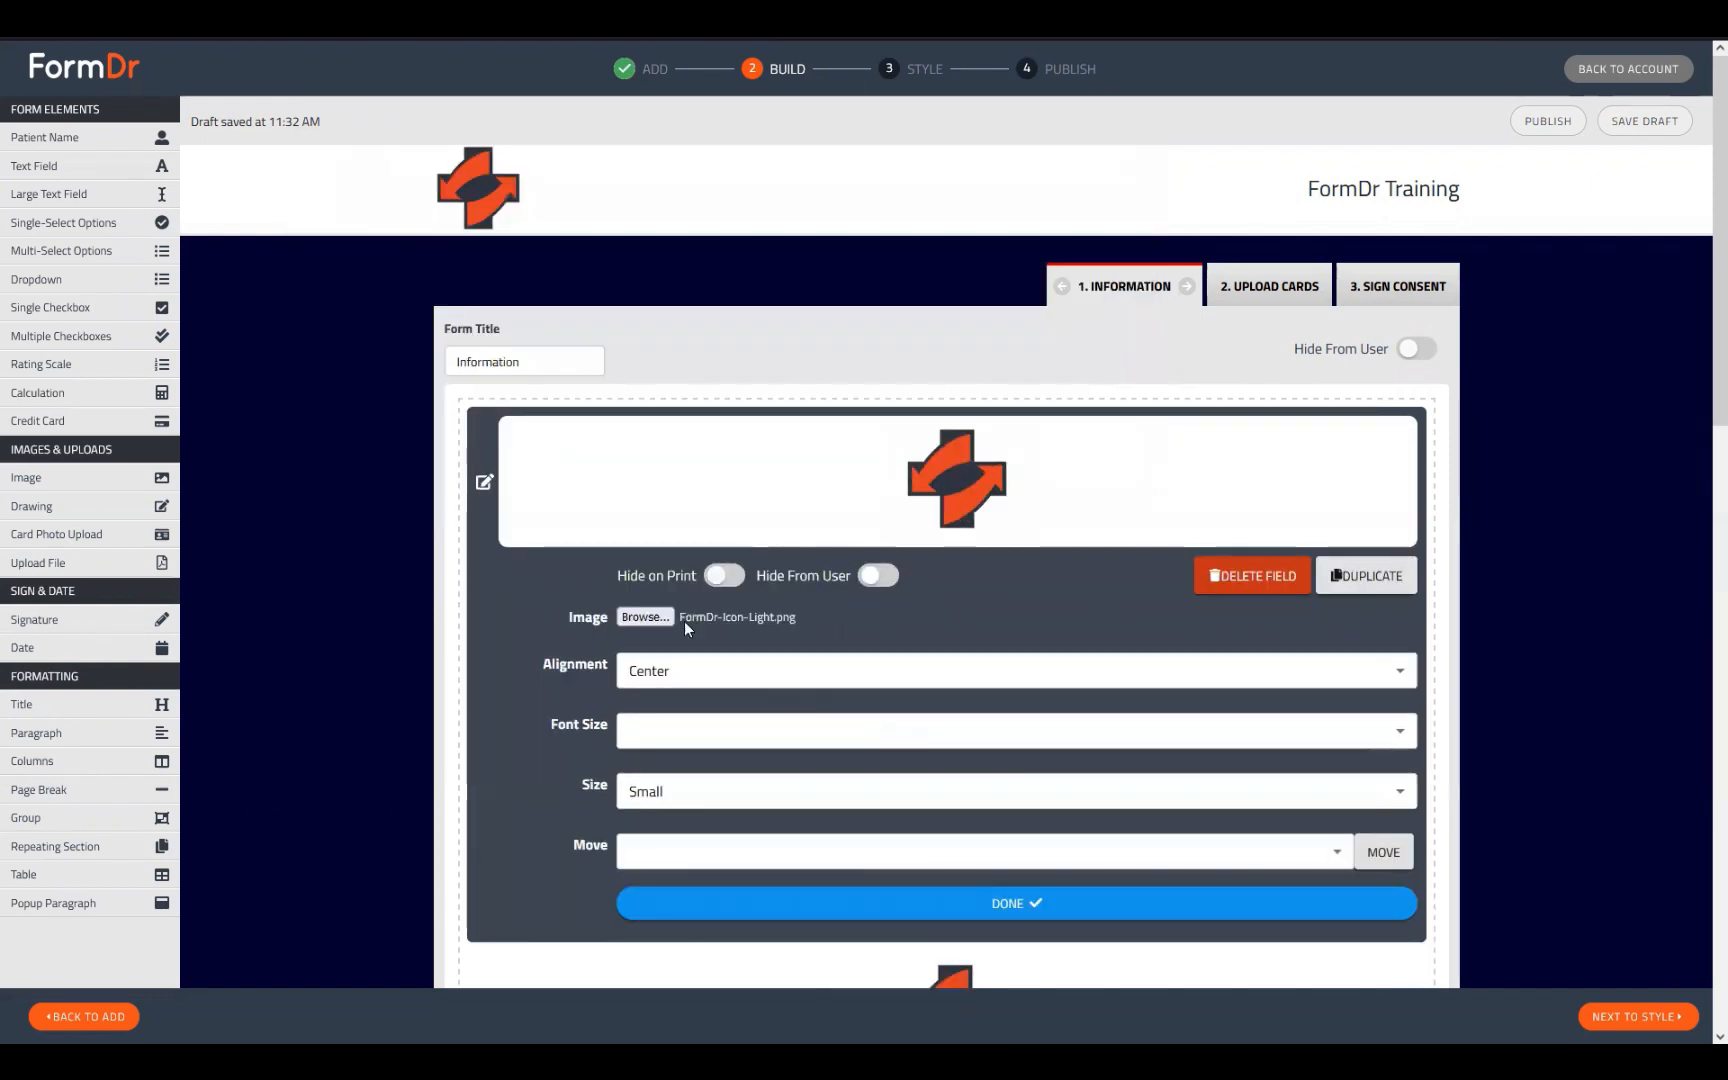
pyautogui.click(841, 818)
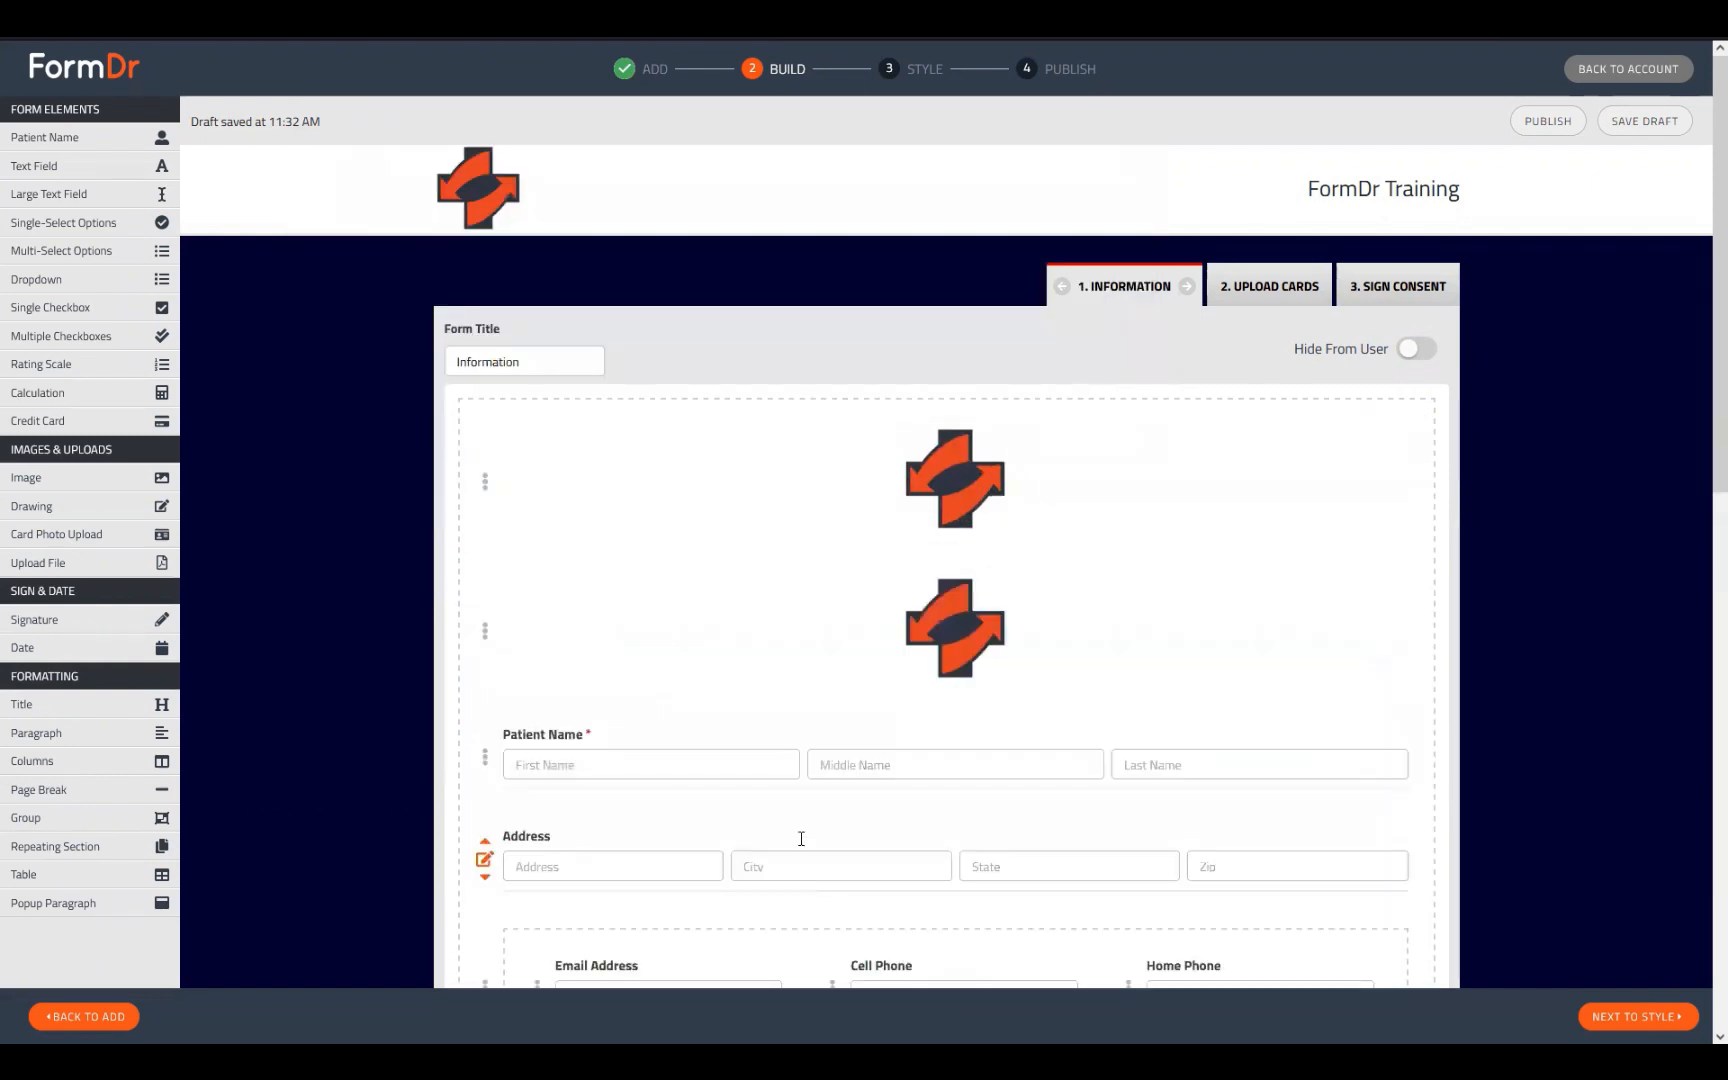
# Step: Delete the newly added image field above the original logo
pyautogui.click(484, 481)
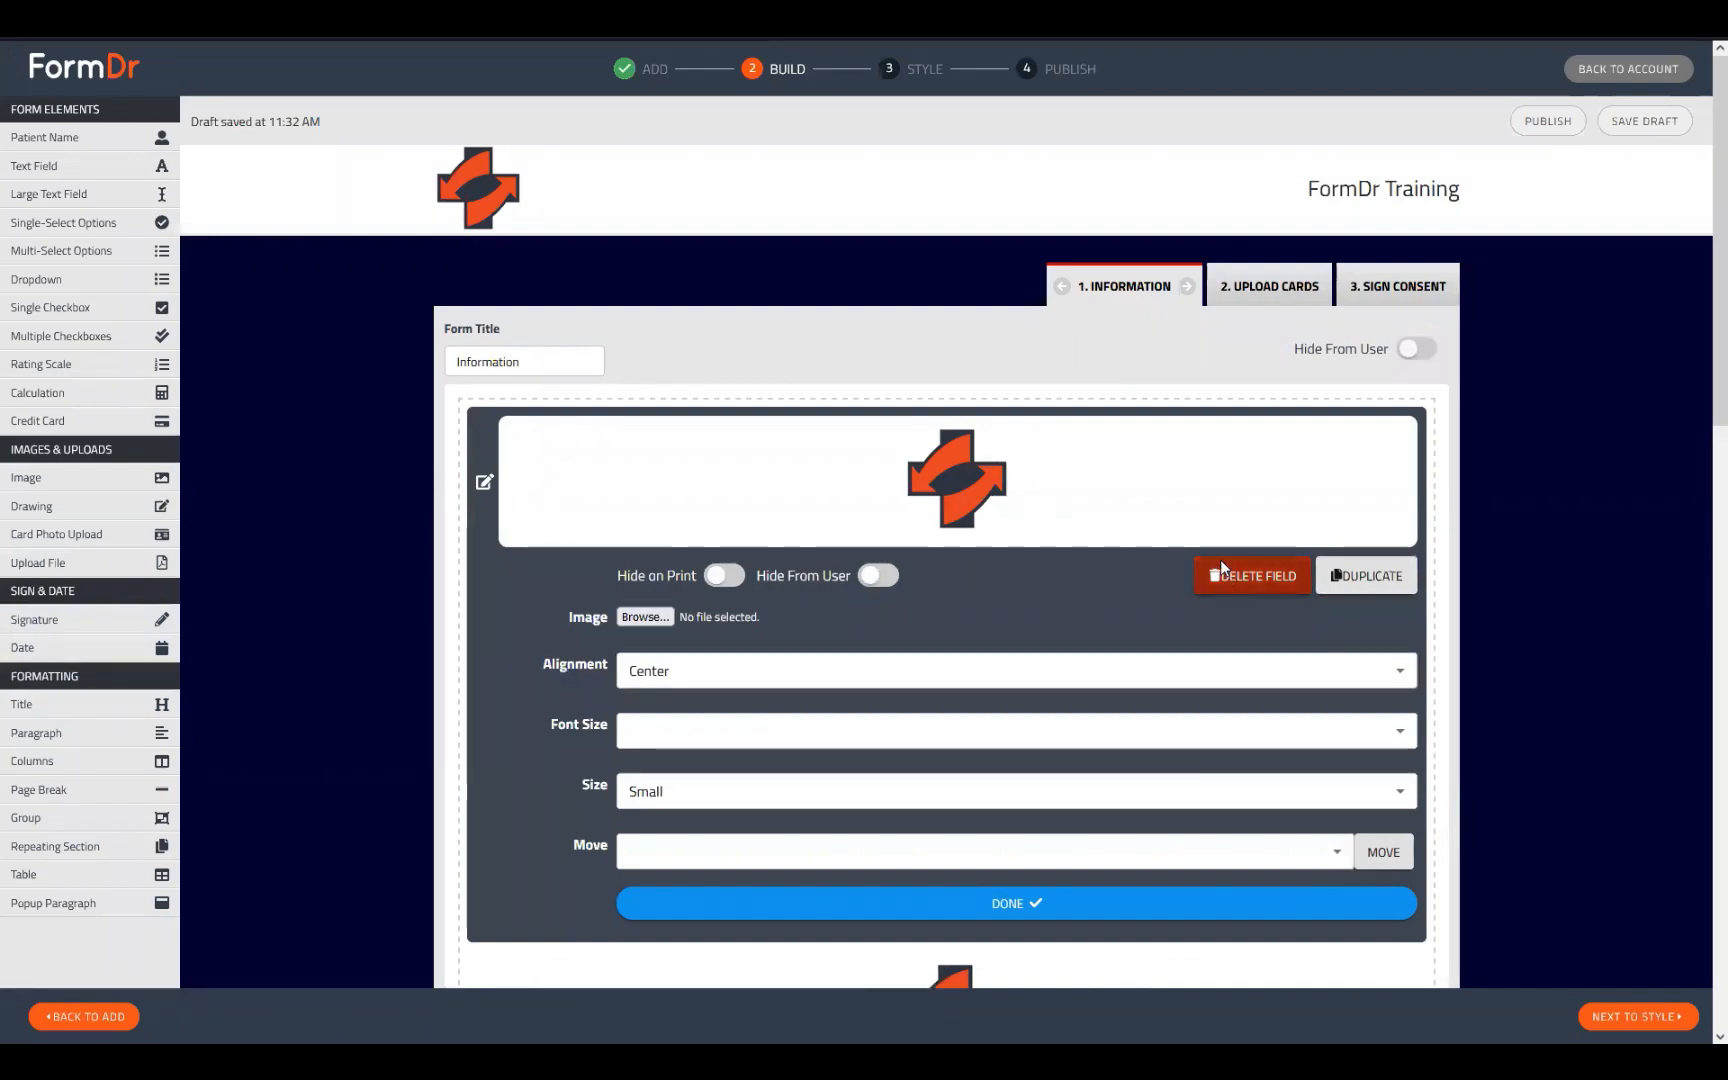
pyautogui.click(1252, 575)
pyautogui.click(968, 562)
# Step: Try left and right alignment on the remaining logo image and set its alignment back to Center
pyautogui.click(485, 483)
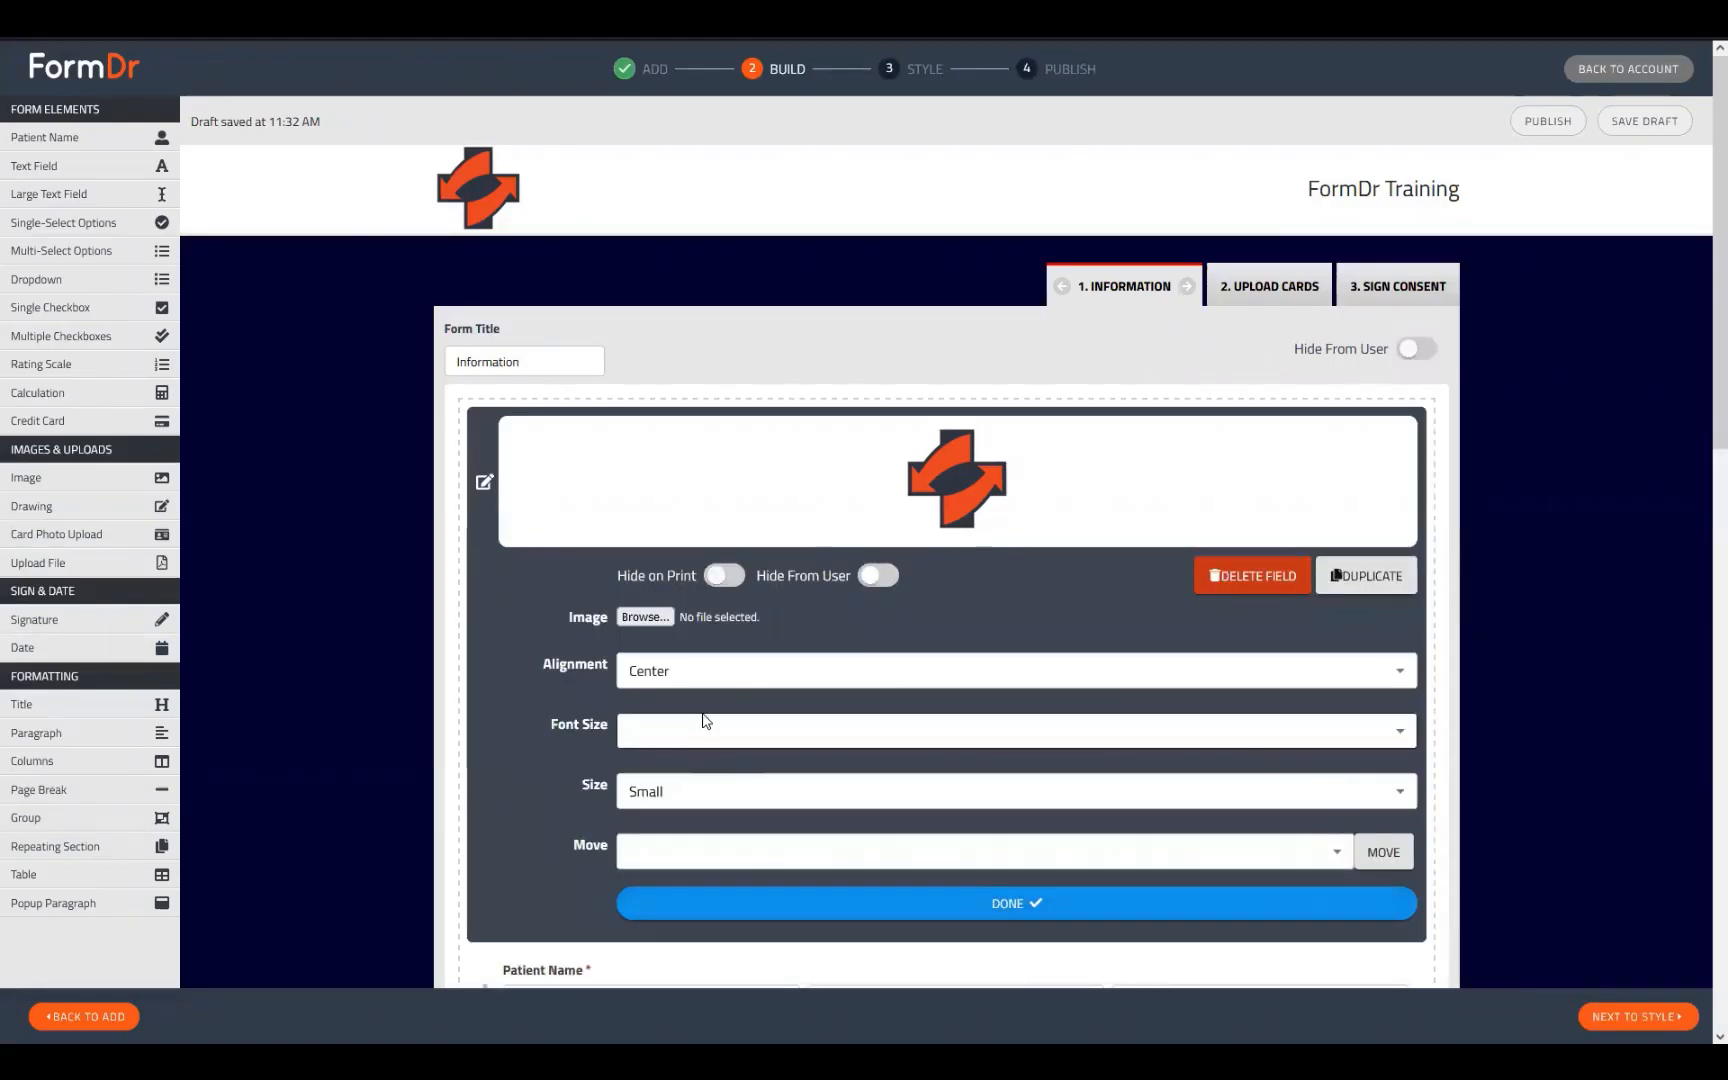
pyautogui.click(668, 674)
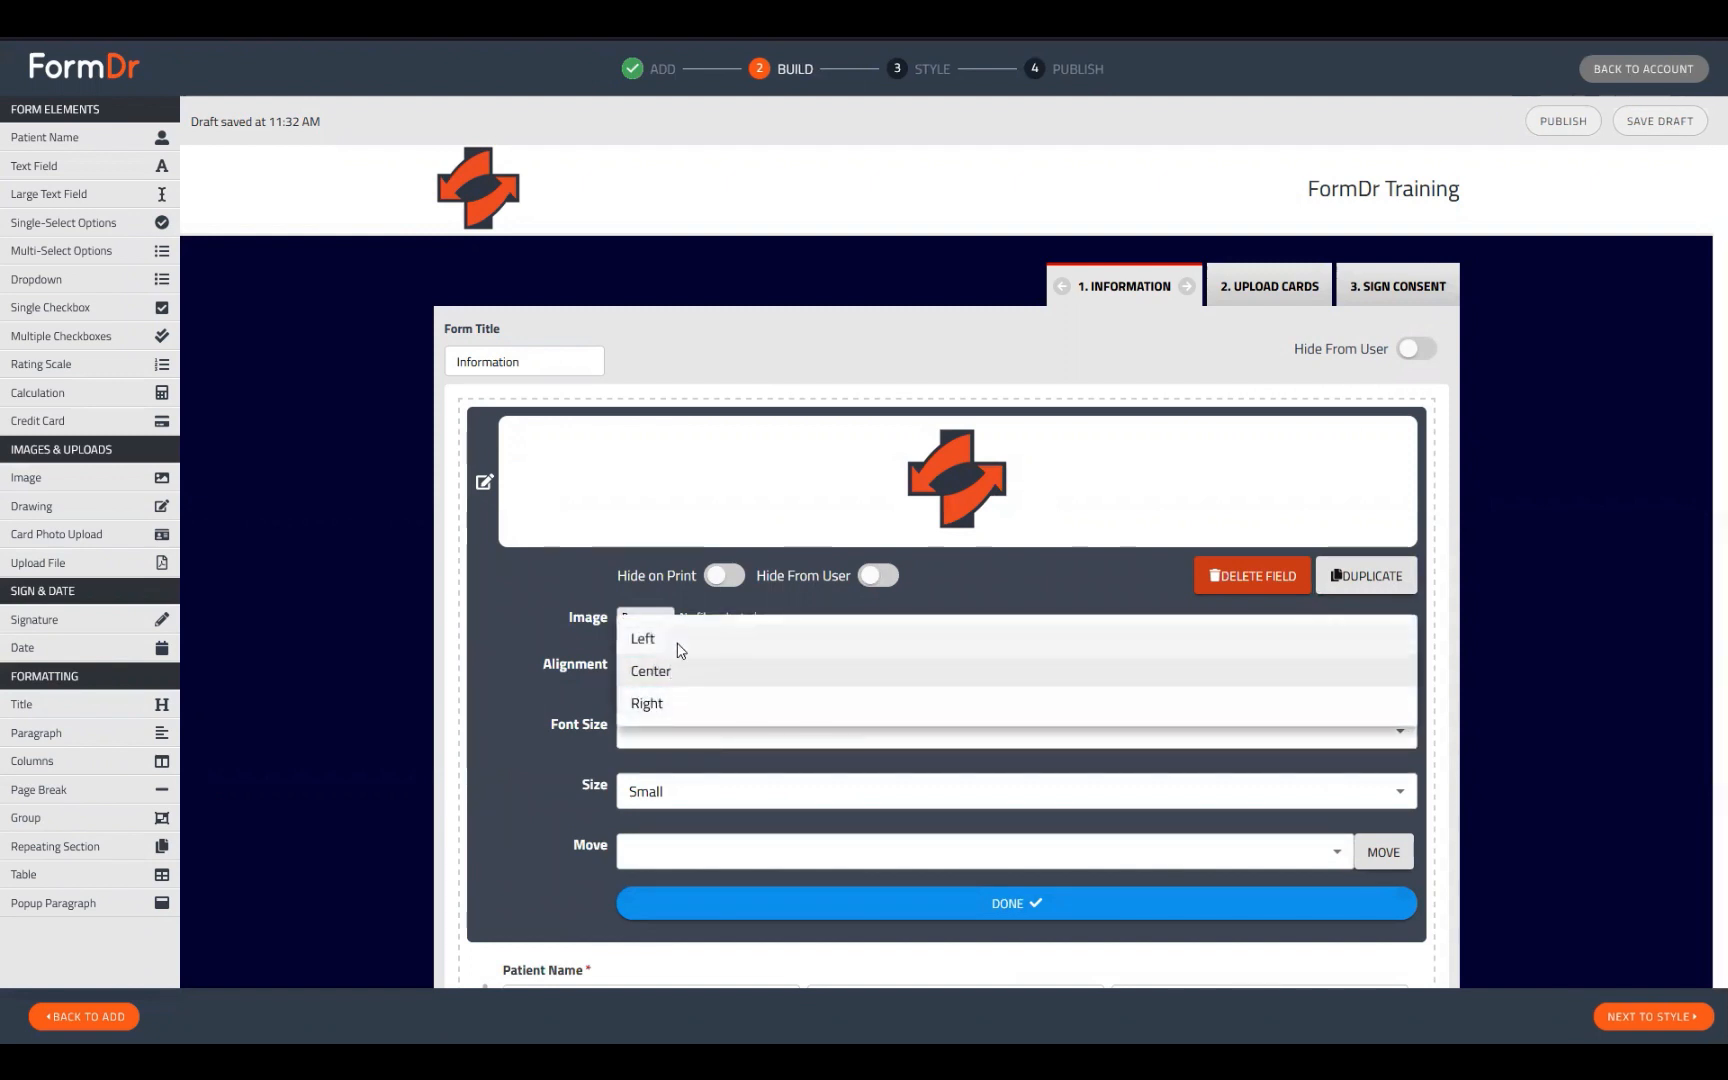
pyautogui.click(650, 639)
pyautogui.click(665, 668)
pyautogui.click(677, 738)
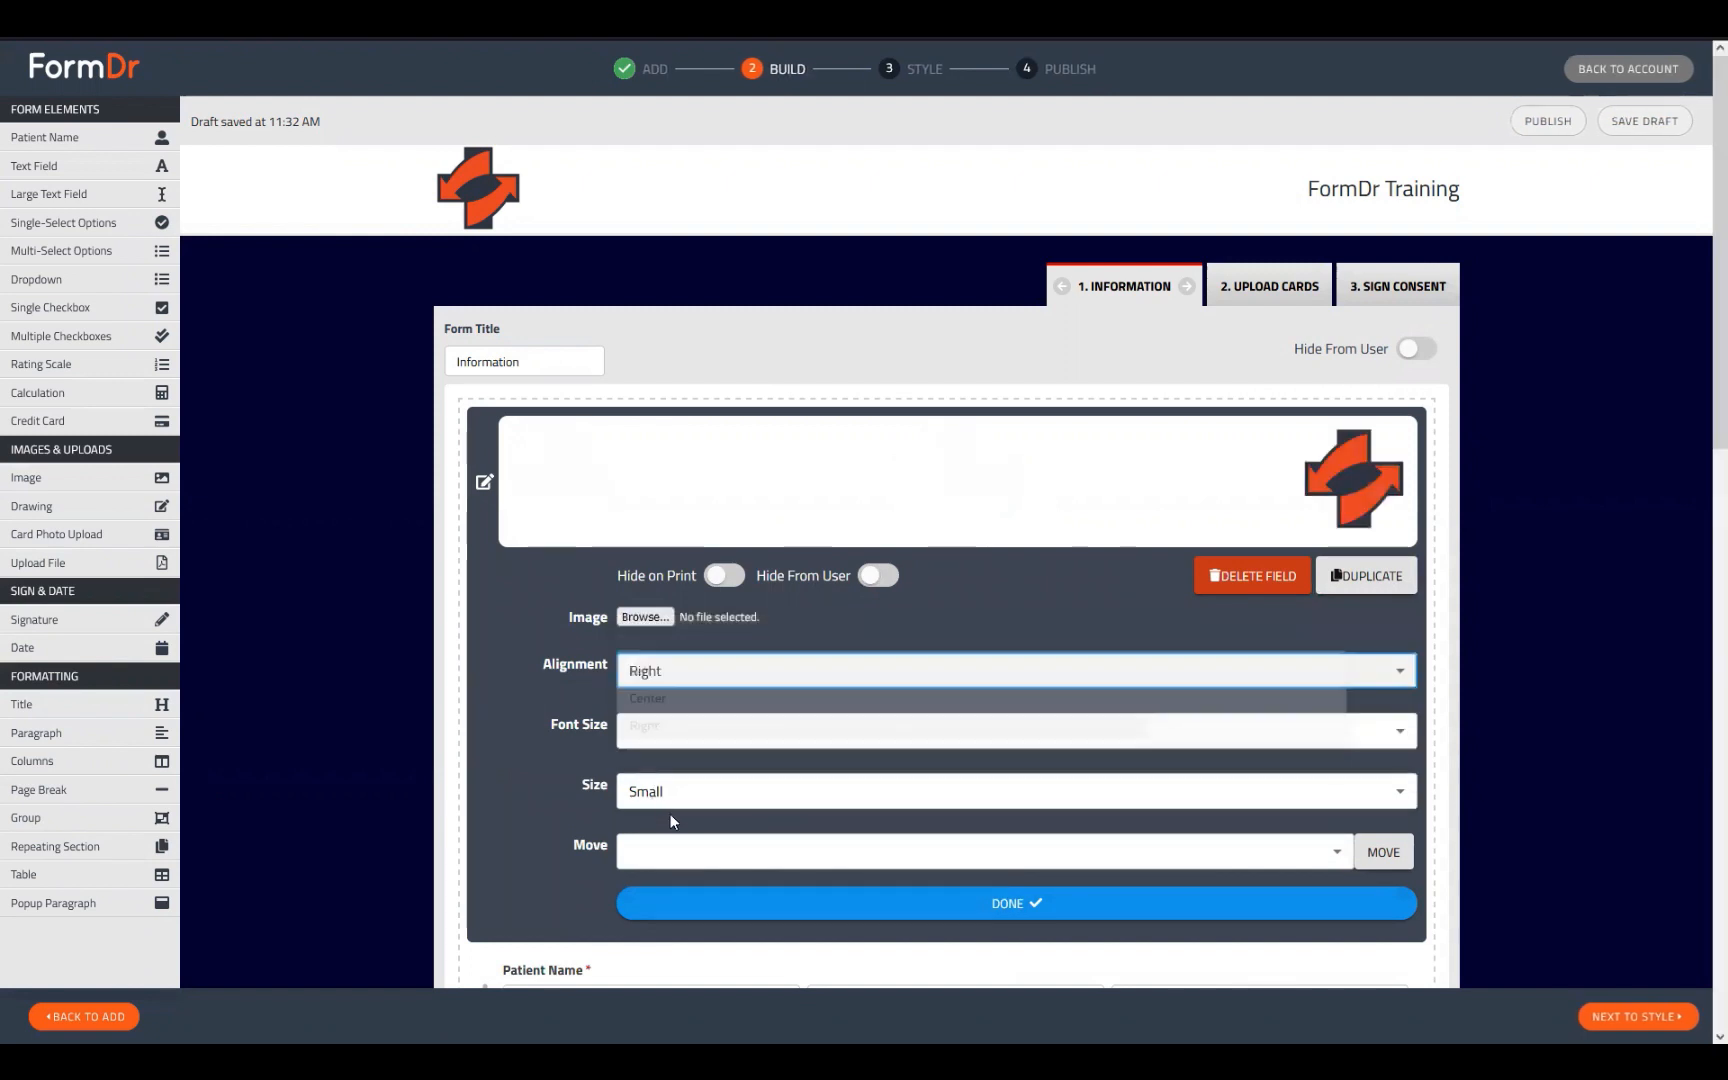
pyautogui.click(700, 668)
pyautogui.click(700, 640)
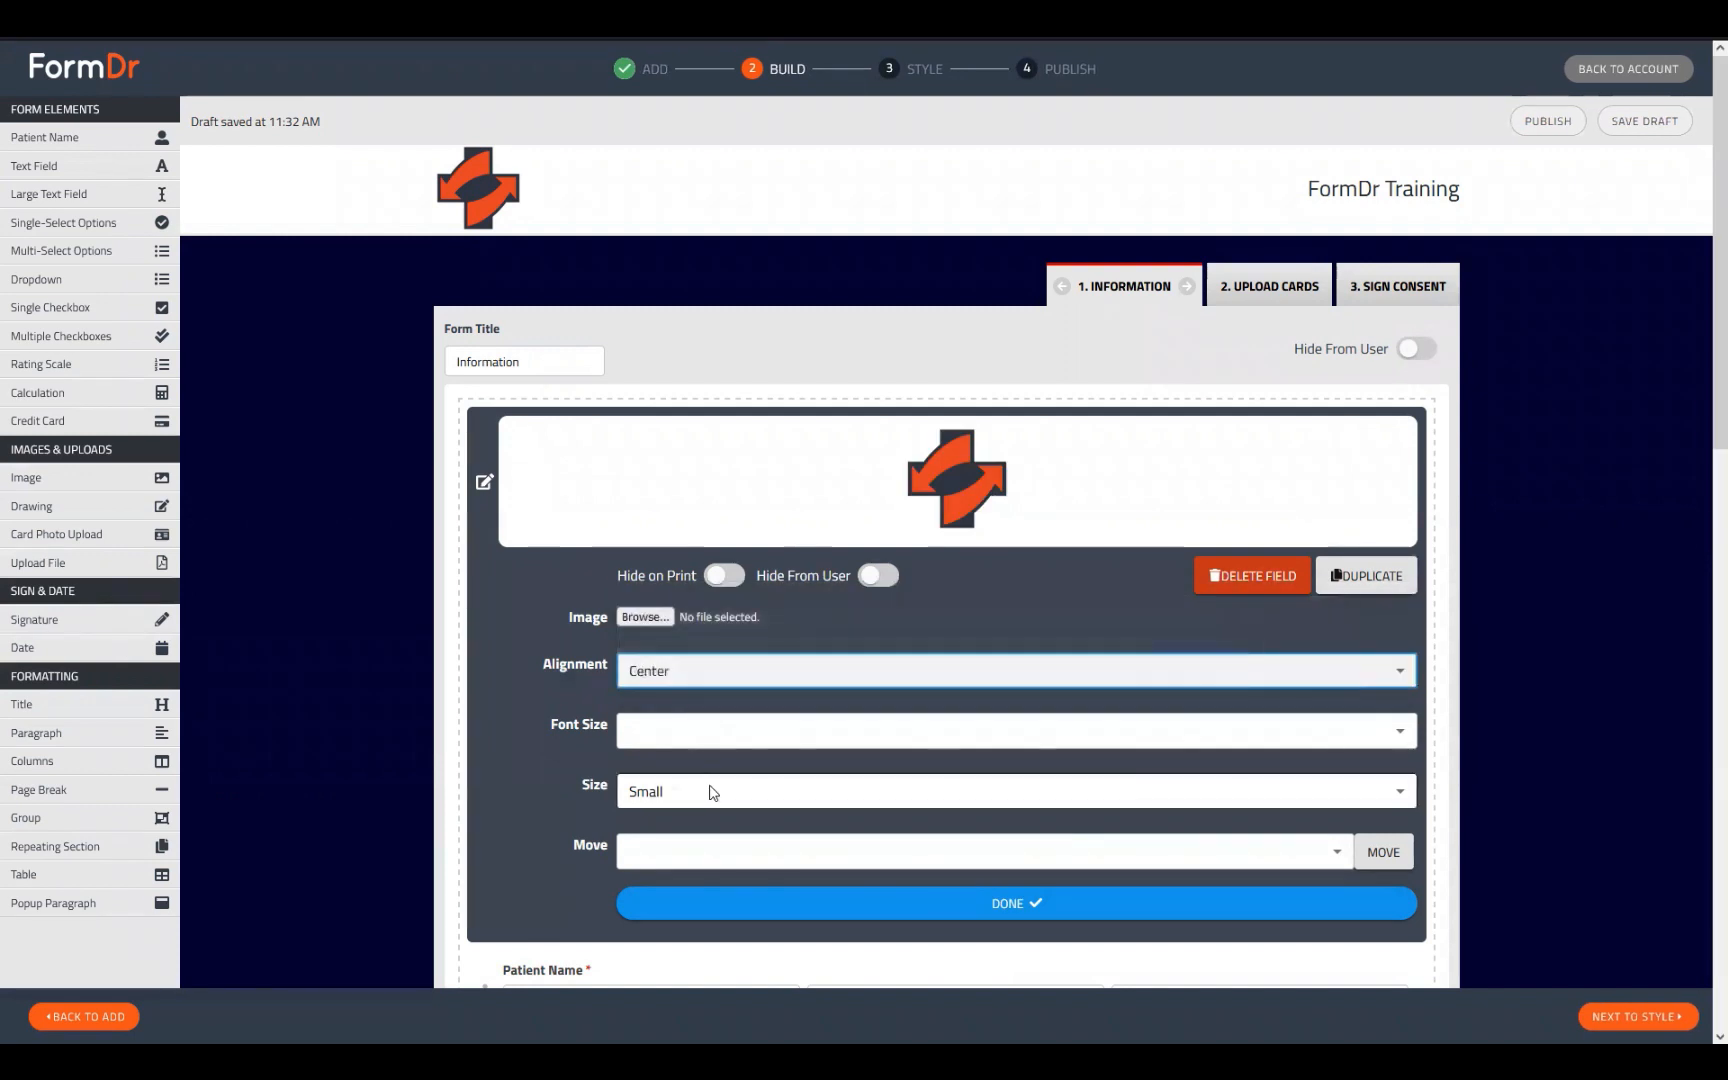
# Step: Try the Tiny, Medium and Big sizes on the logo image
pyautogui.click(706, 791)
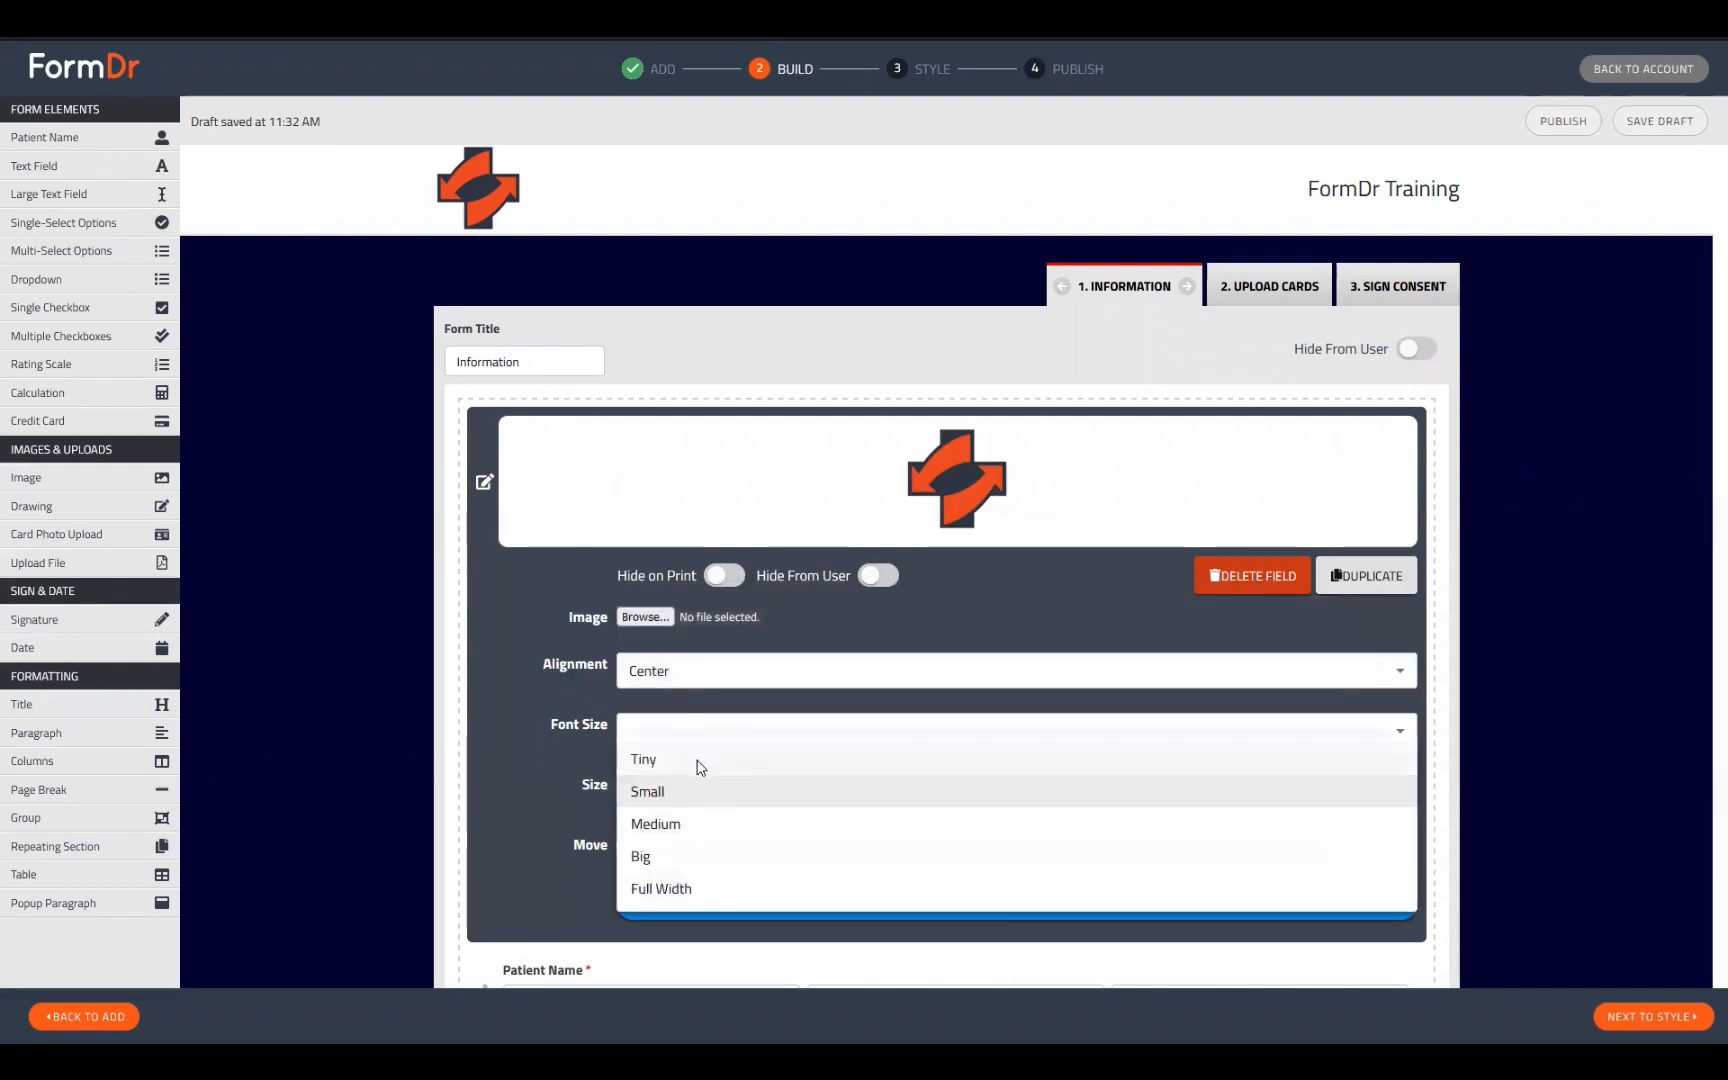
pyautogui.click(699, 764)
pyautogui.click(699, 733)
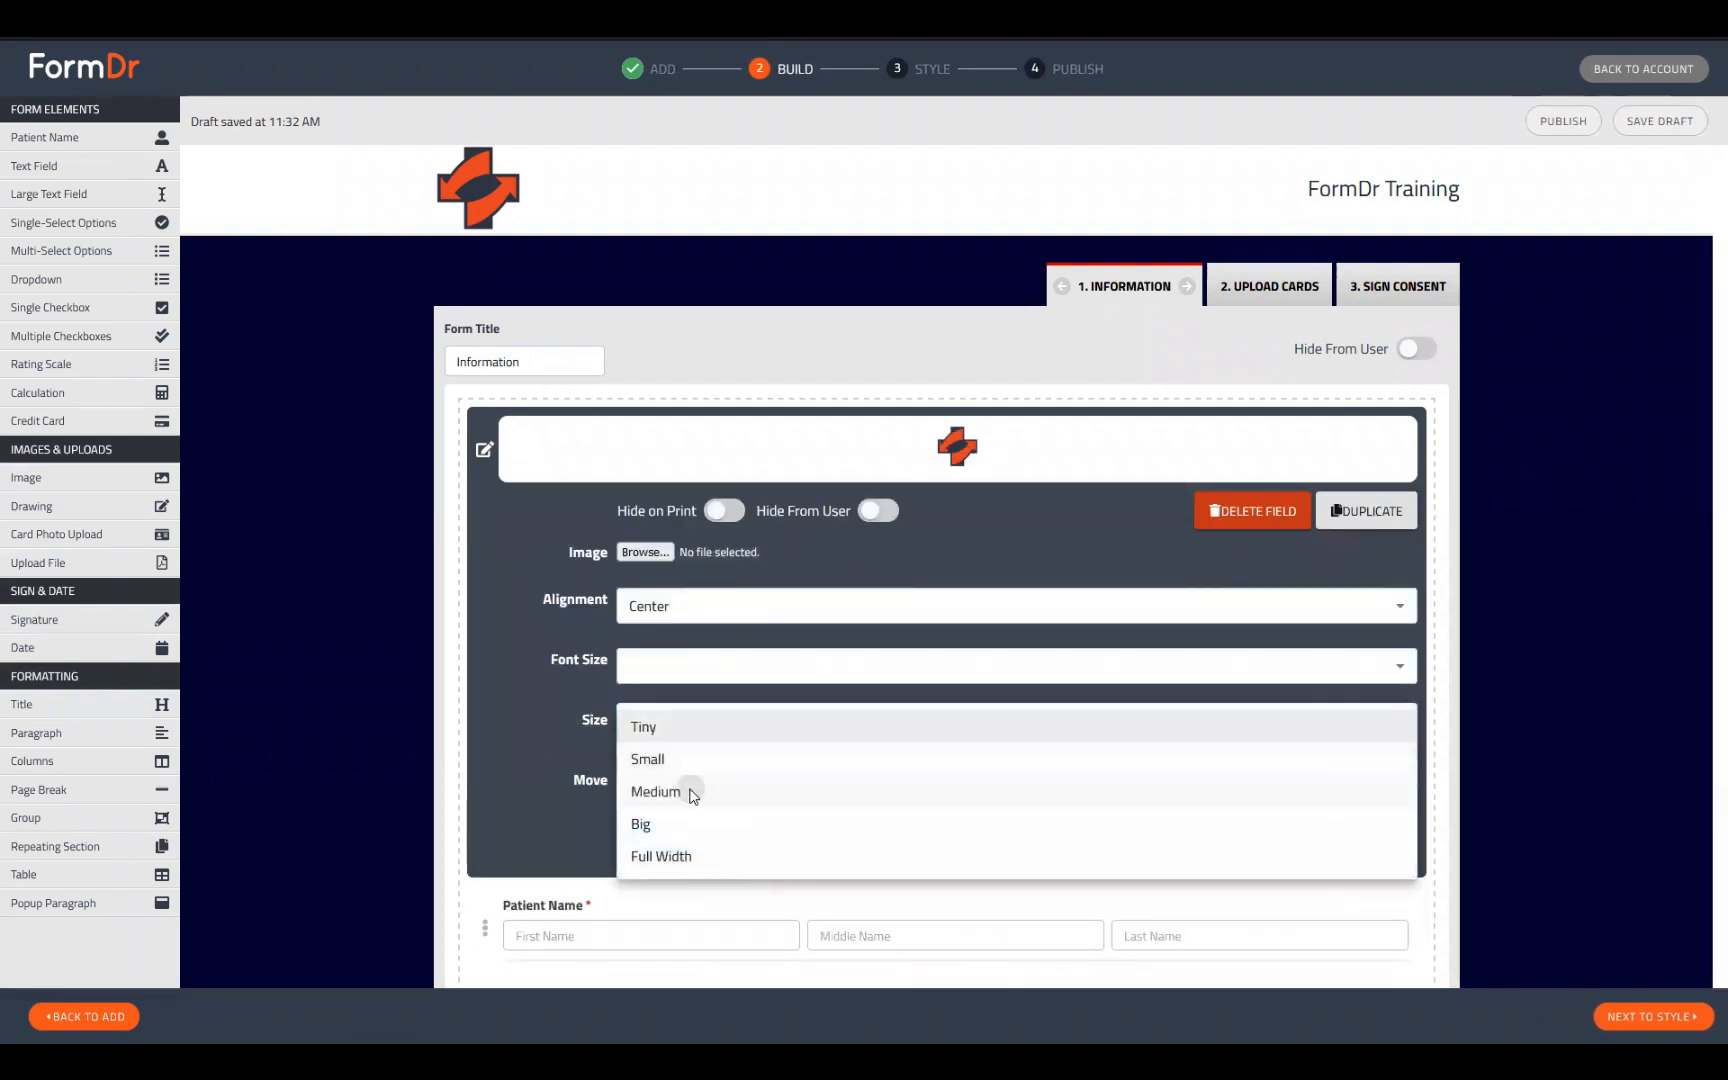
pyautogui.click(691, 789)
pyautogui.click(710, 891)
pyautogui.click(705, 931)
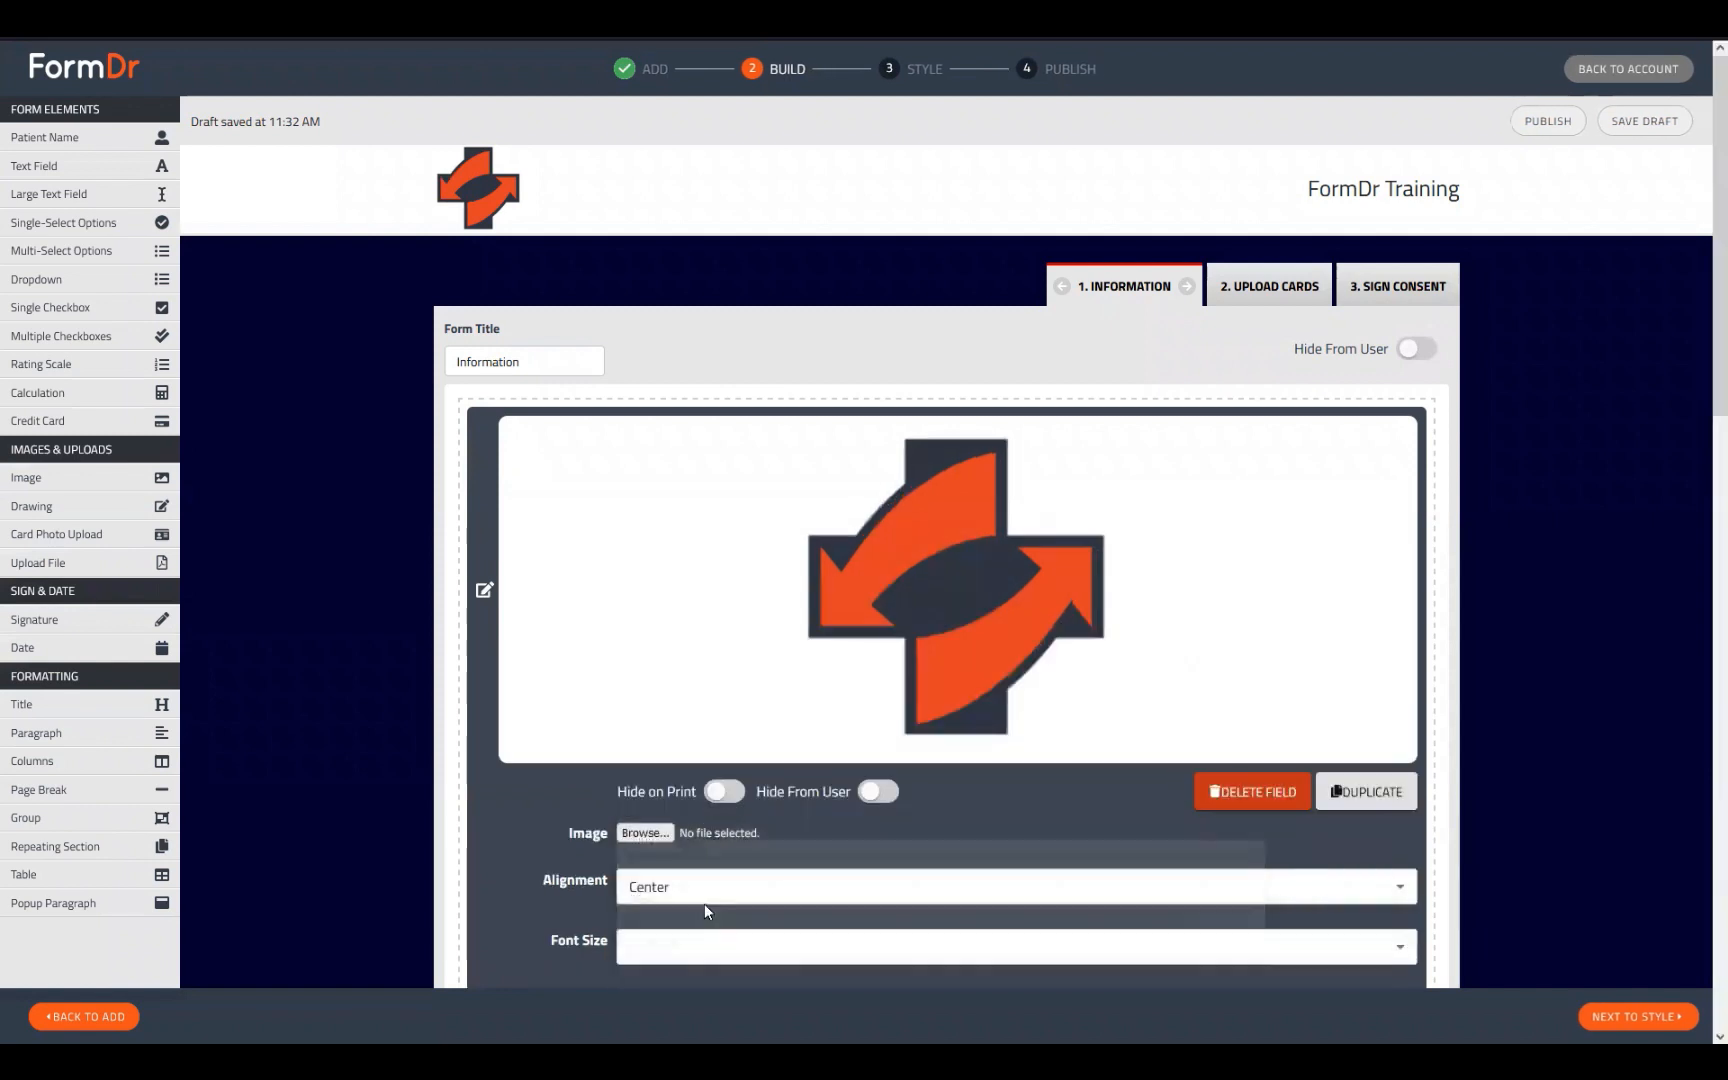
# Step: Set the logo image's size to Full Width
pyautogui.scroll(-3, 836, 532)
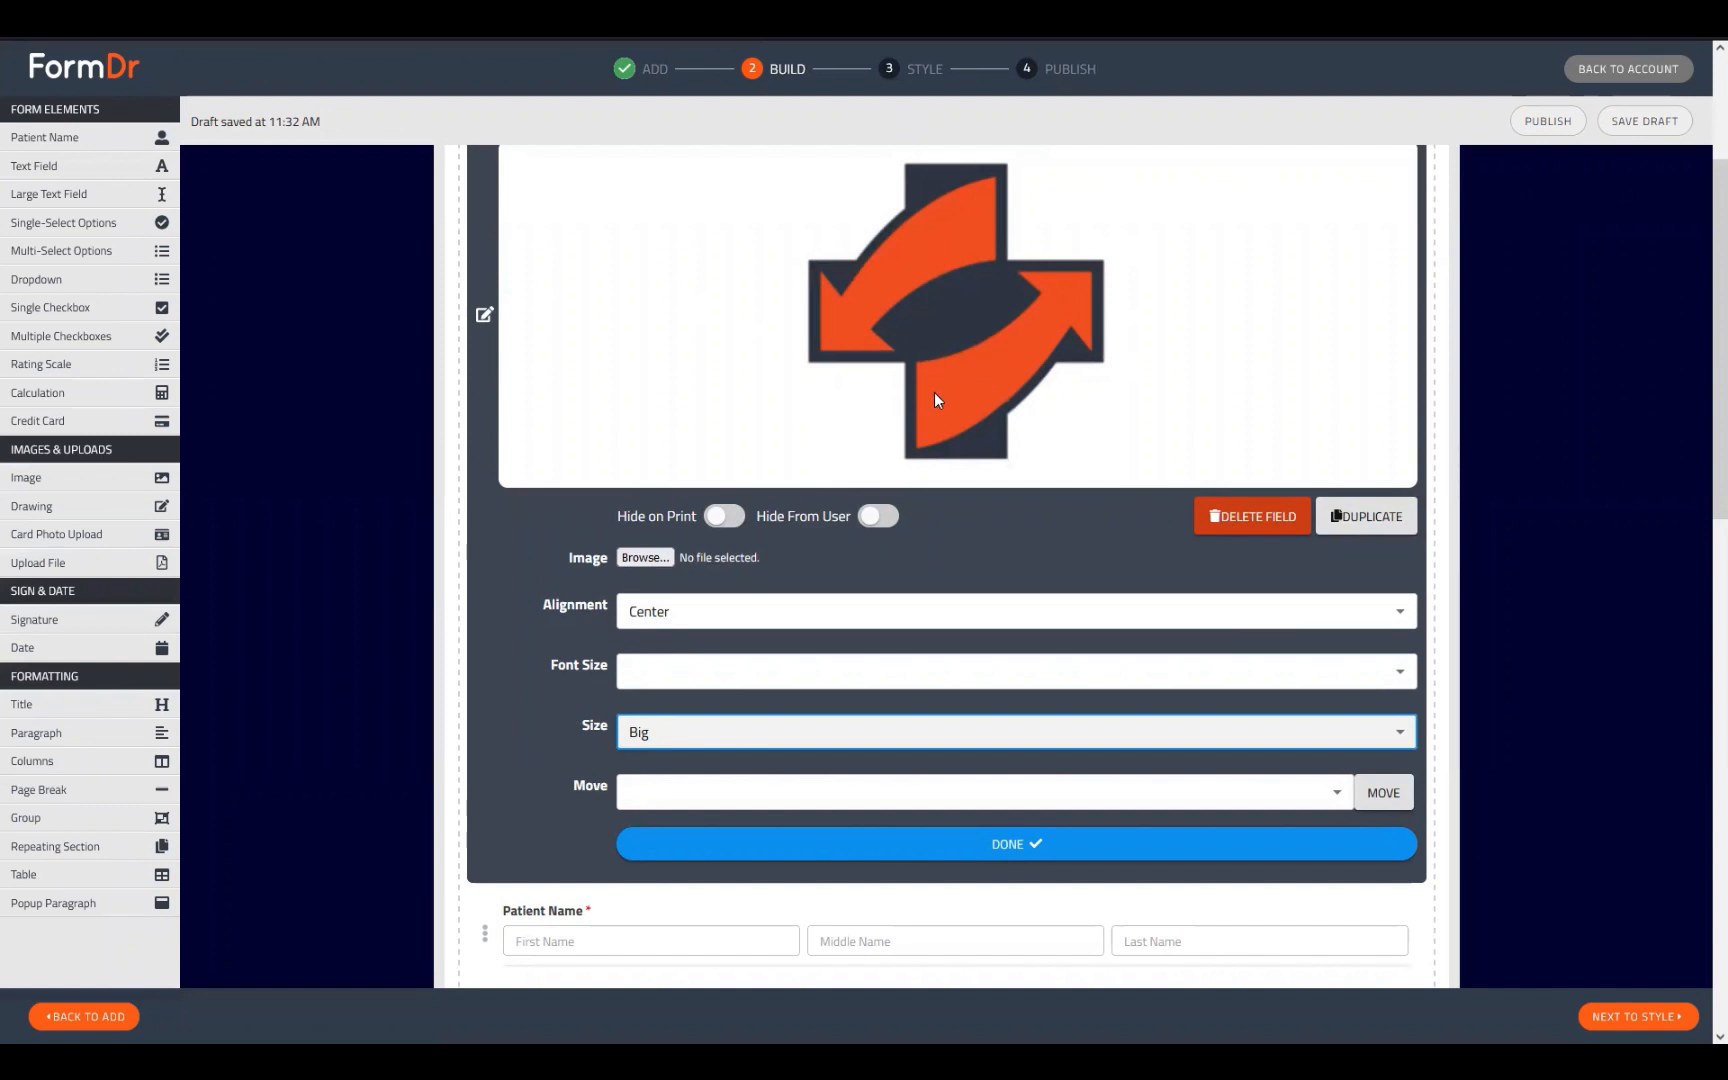
pyautogui.click(675, 736)
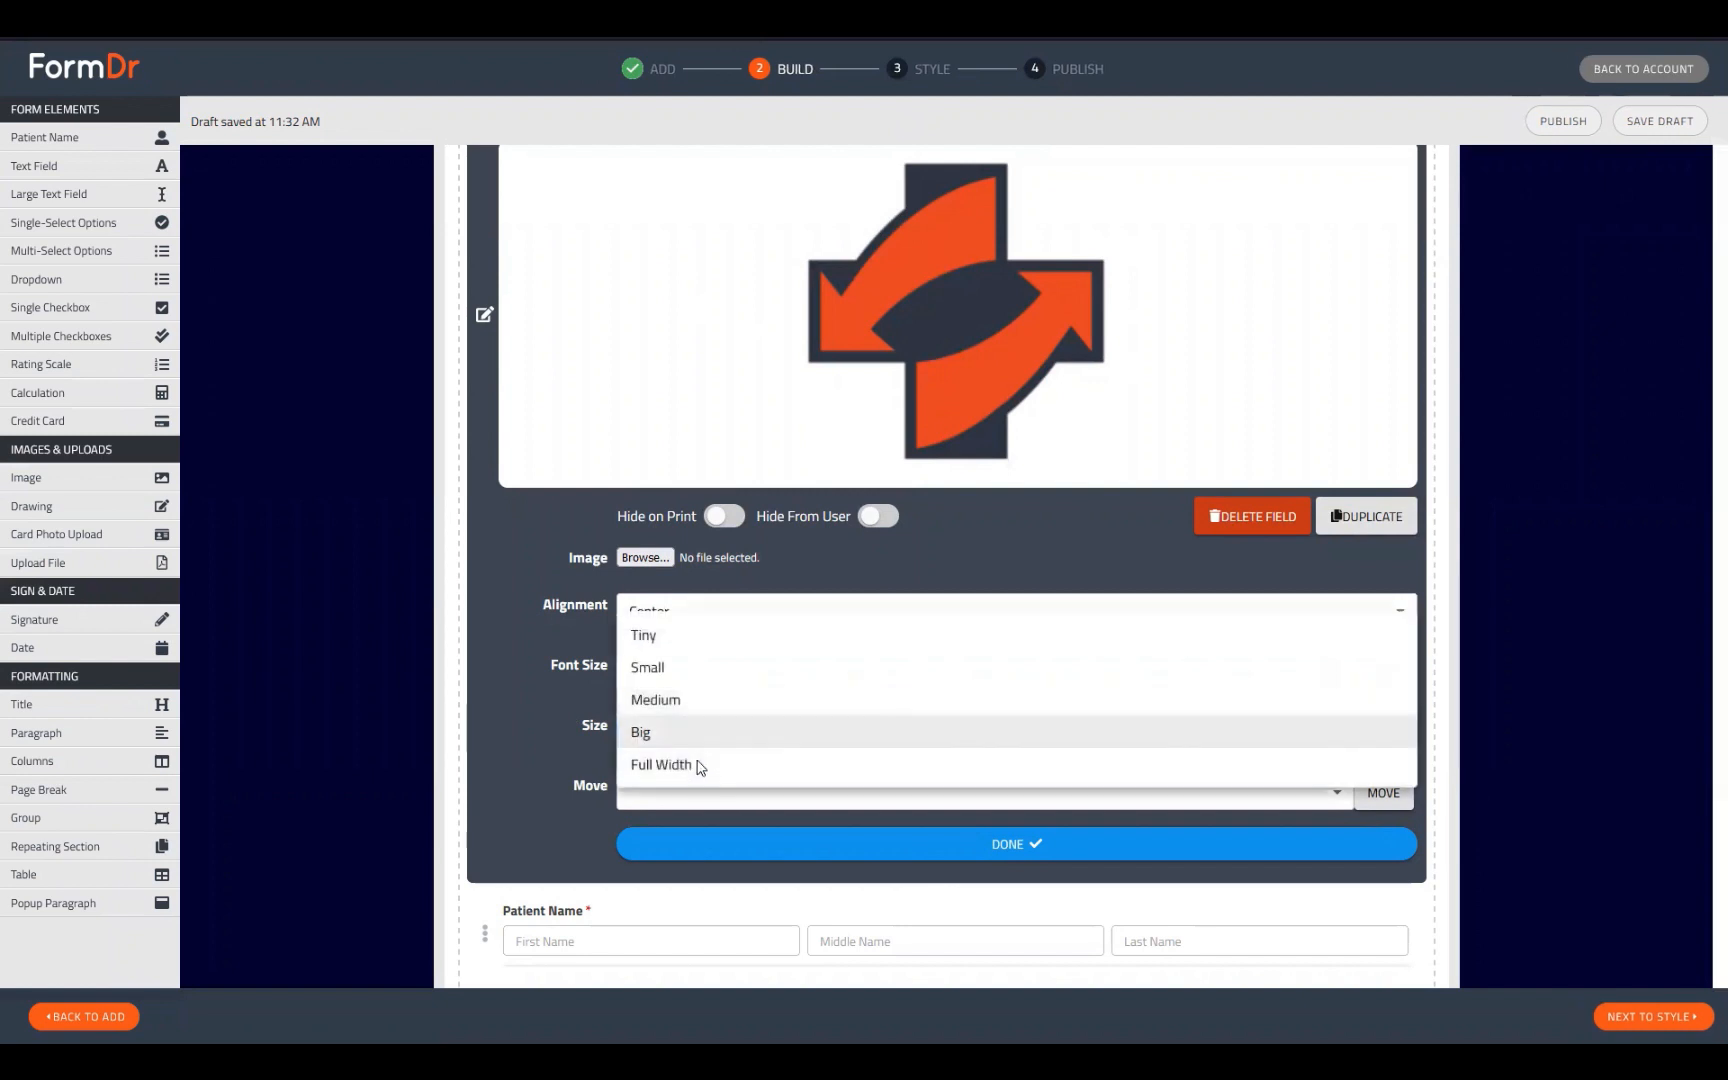
pyautogui.click(699, 765)
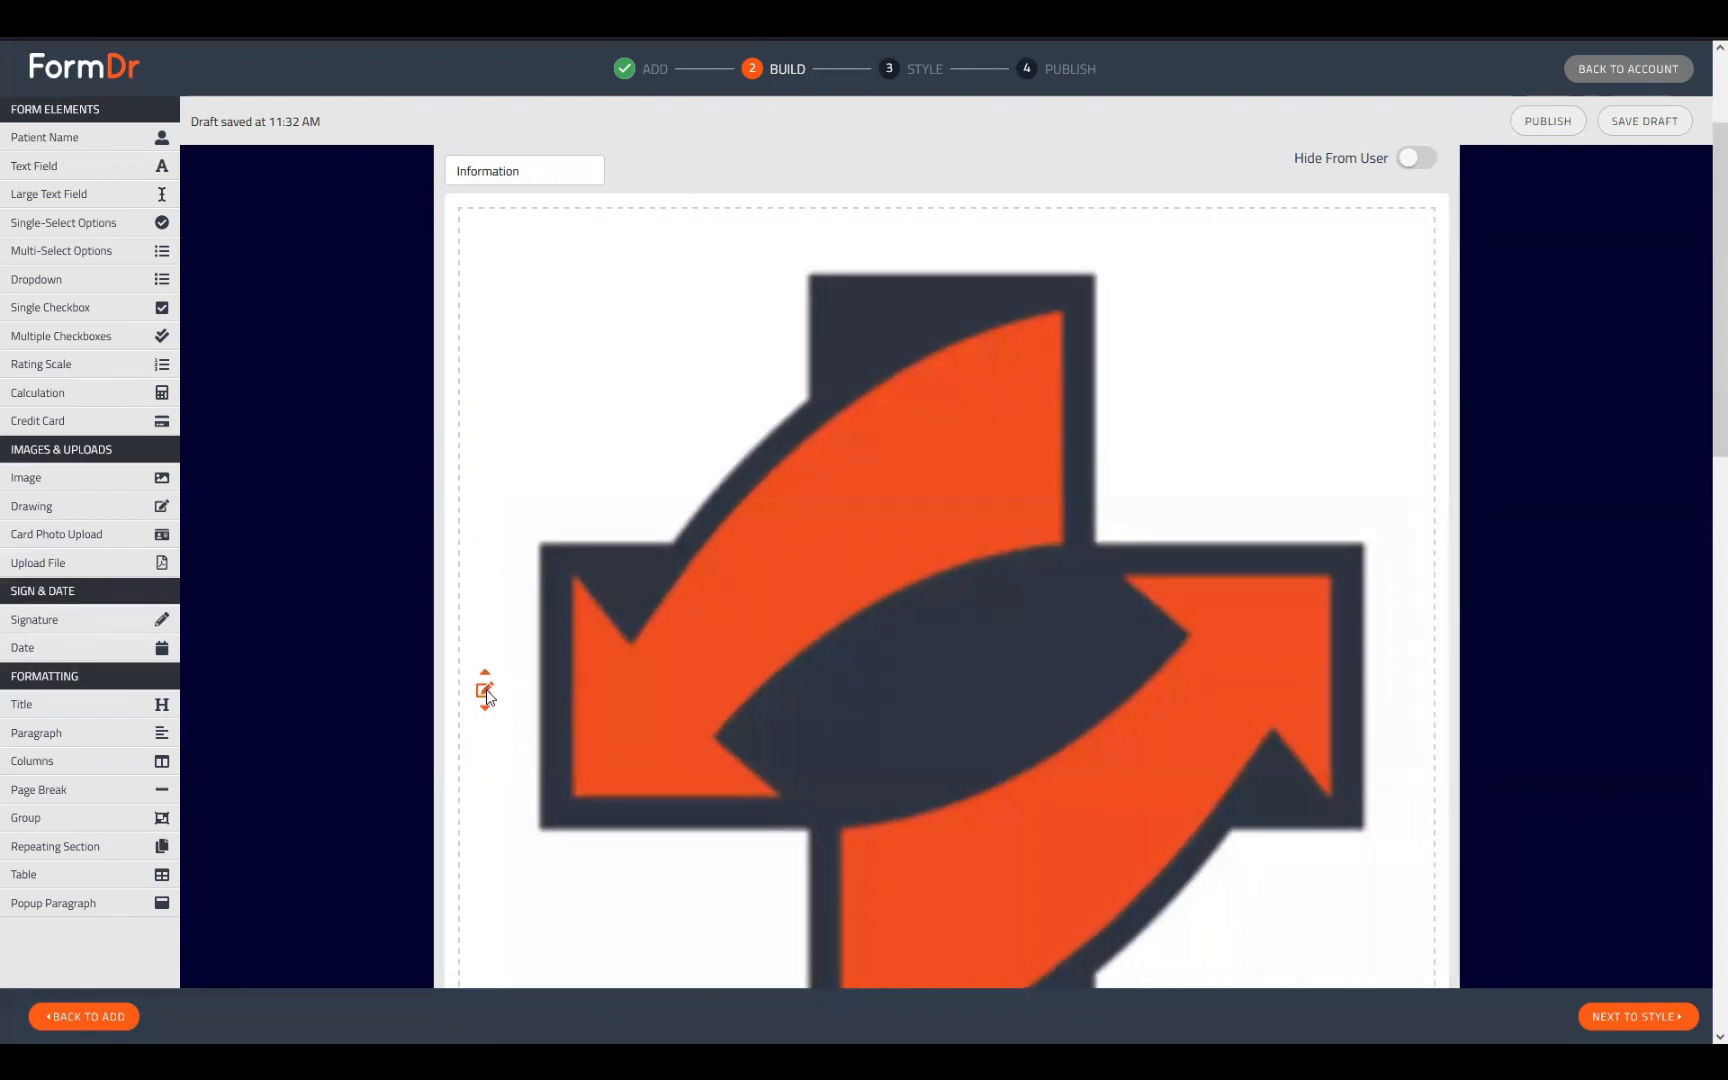
# Step: Set the logo image's size back to Small and finish editing the field
pyautogui.click(959, 747)
pyautogui.scroll(-7, 841, 756)
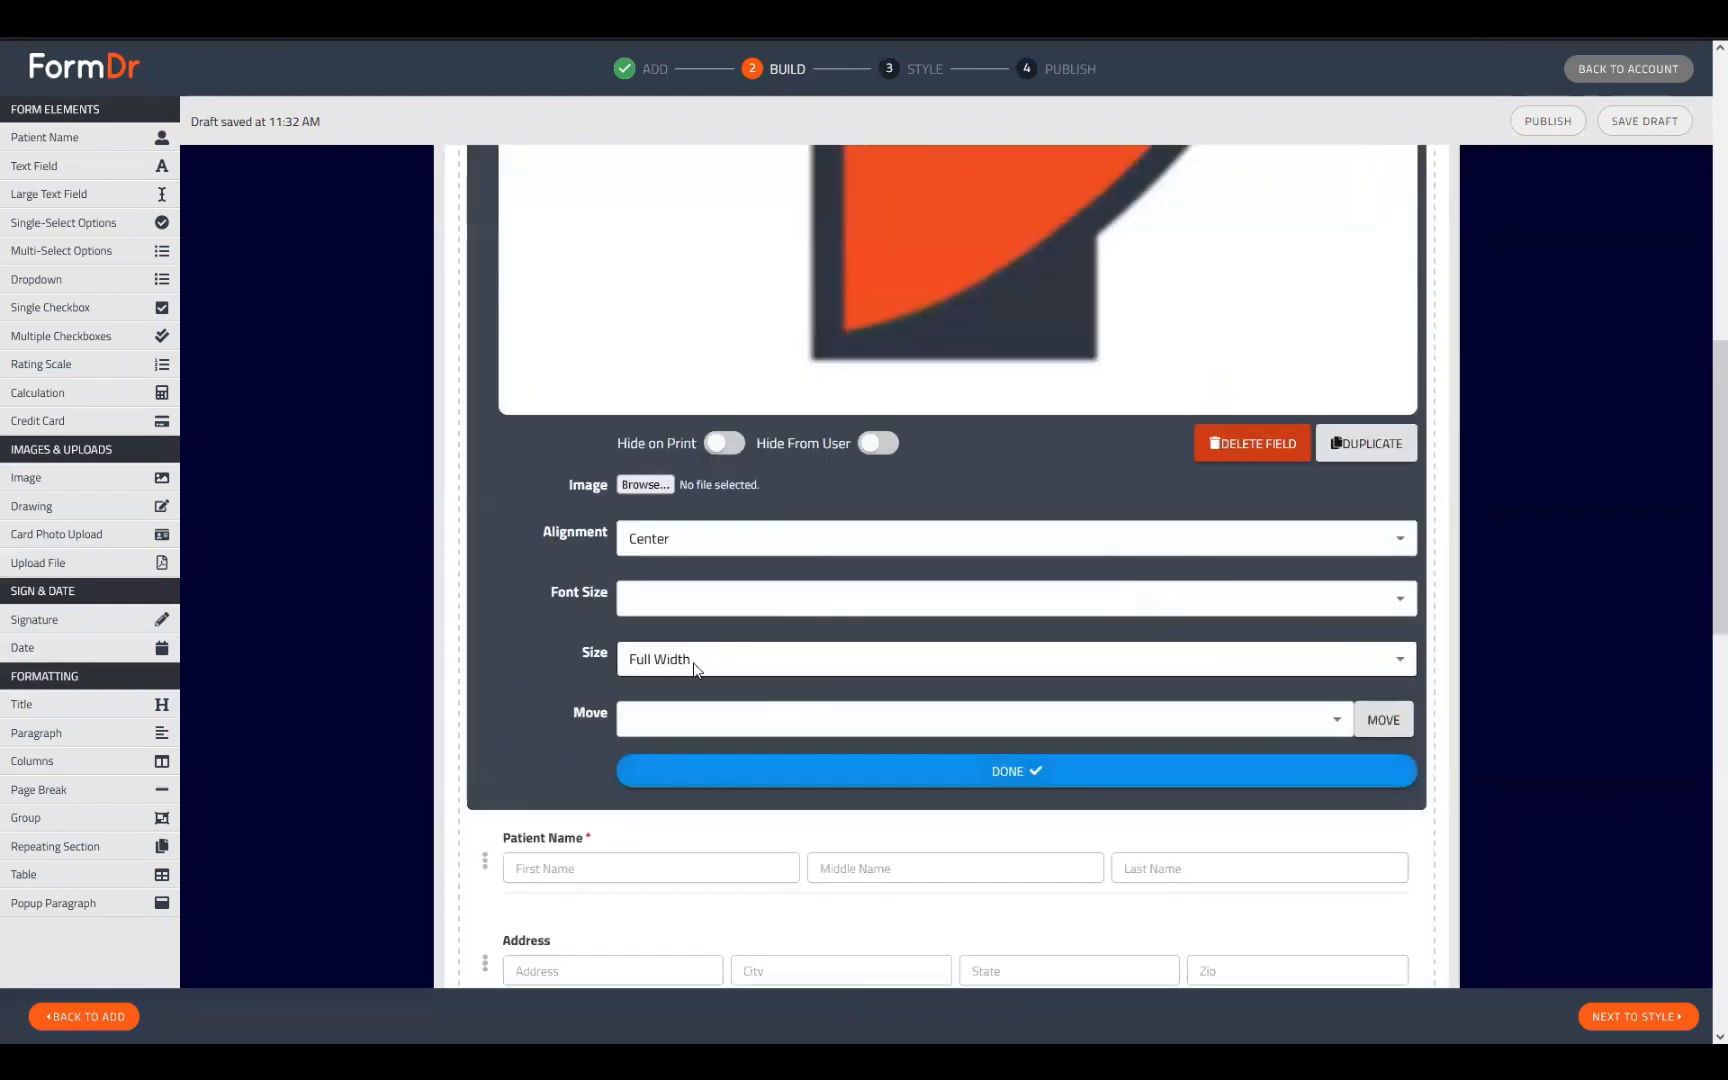
pyautogui.click(698, 656)
pyautogui.click(720, 573)
pyautogui.scroll(5, 694, 733)
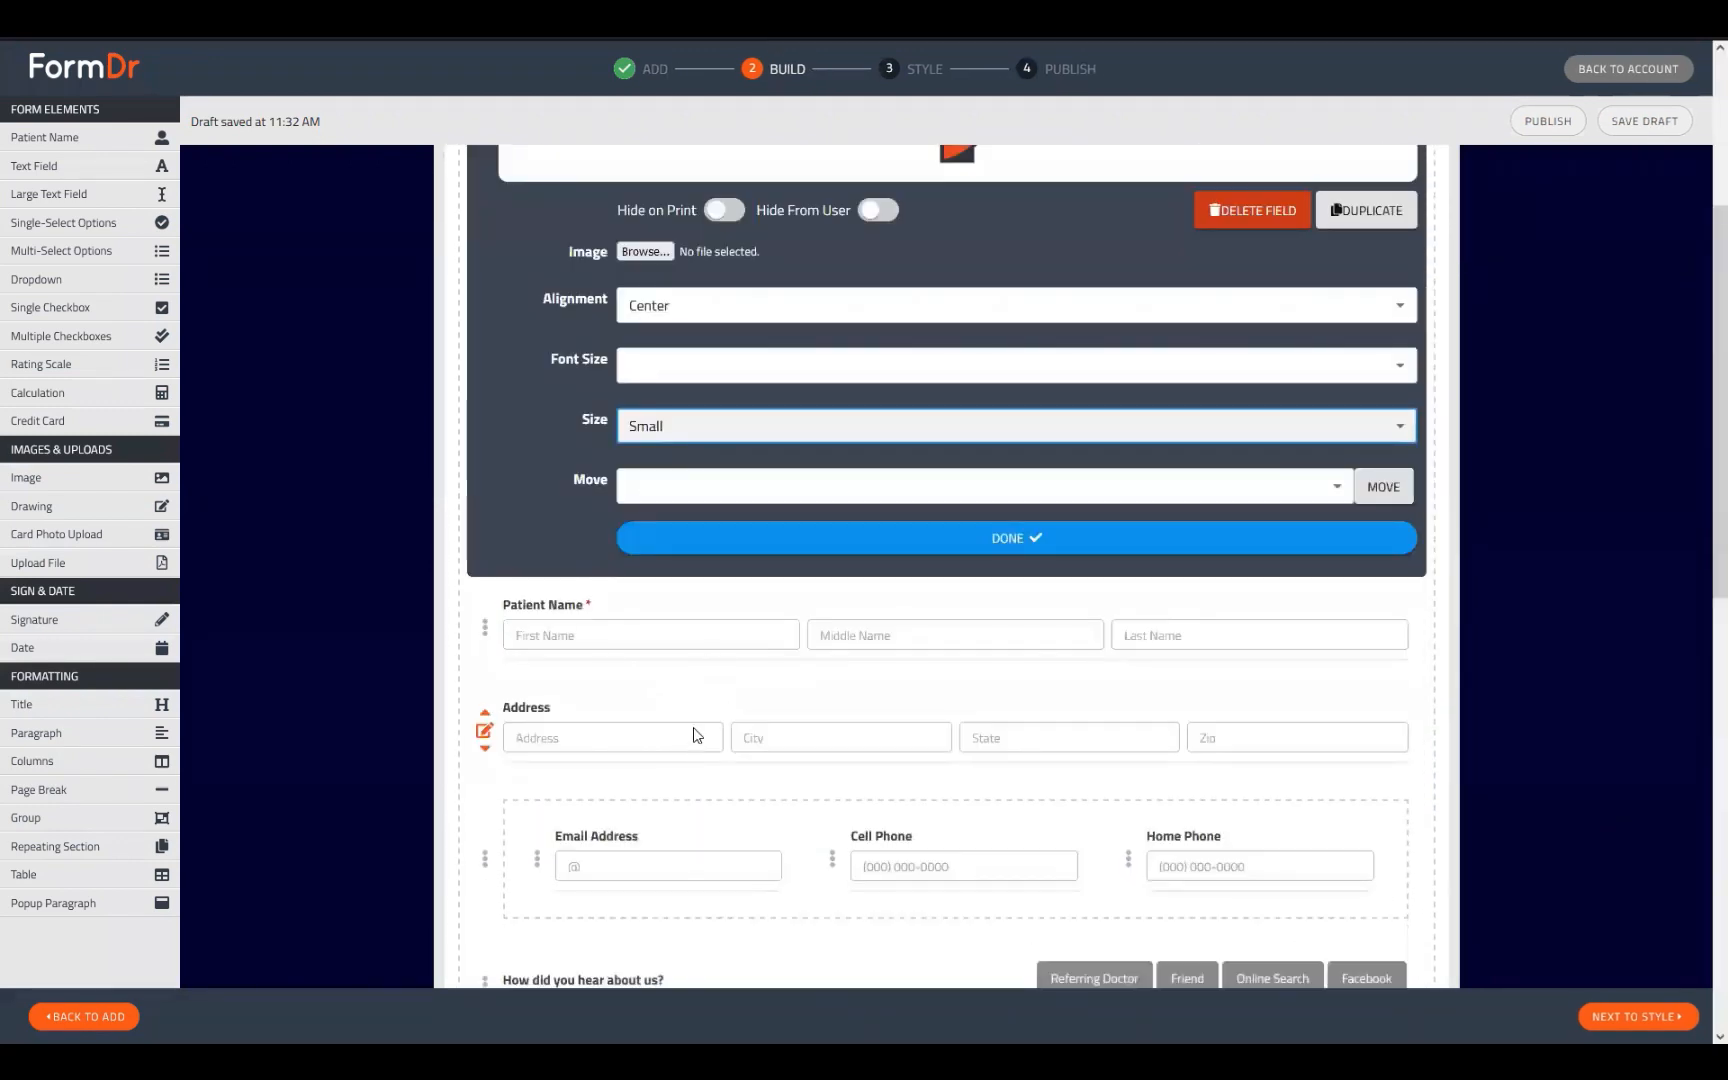
pyautogui.click(779, 815)
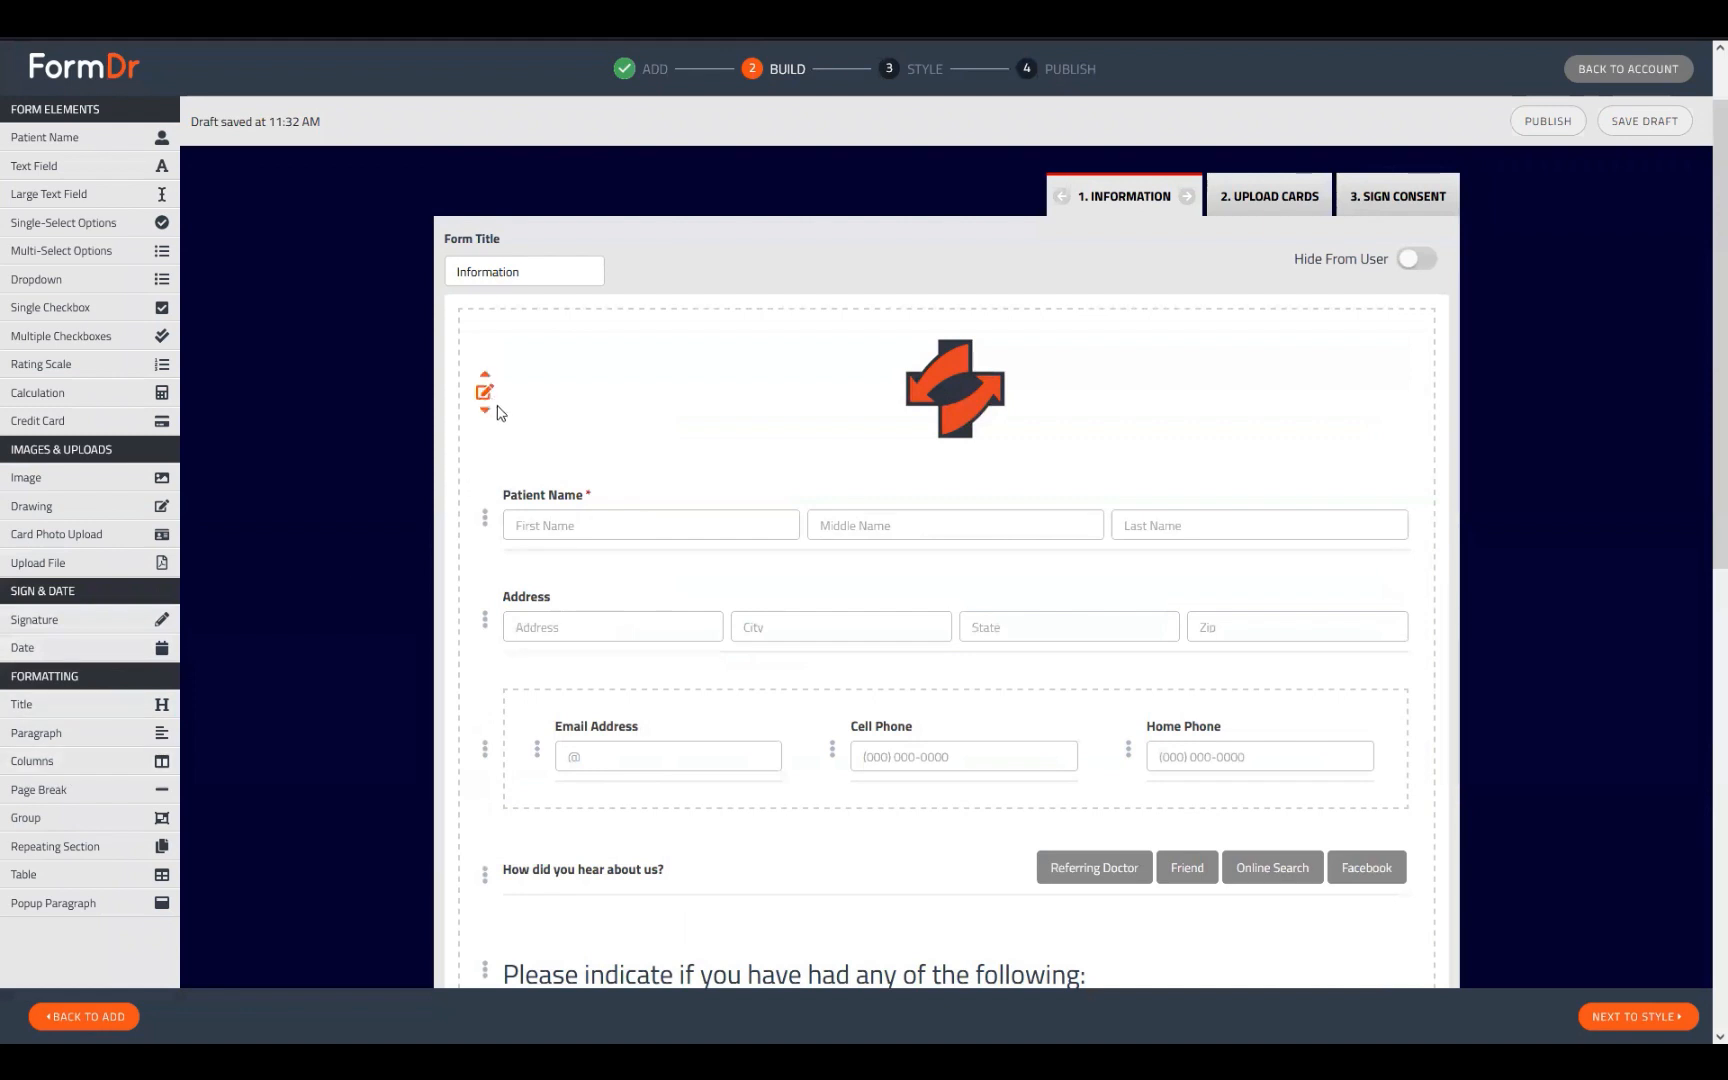
# Step: Duplicate the logo image field and finish editing it
pyautogui.click(484, 391)
pyautogui.click(1362, 486)
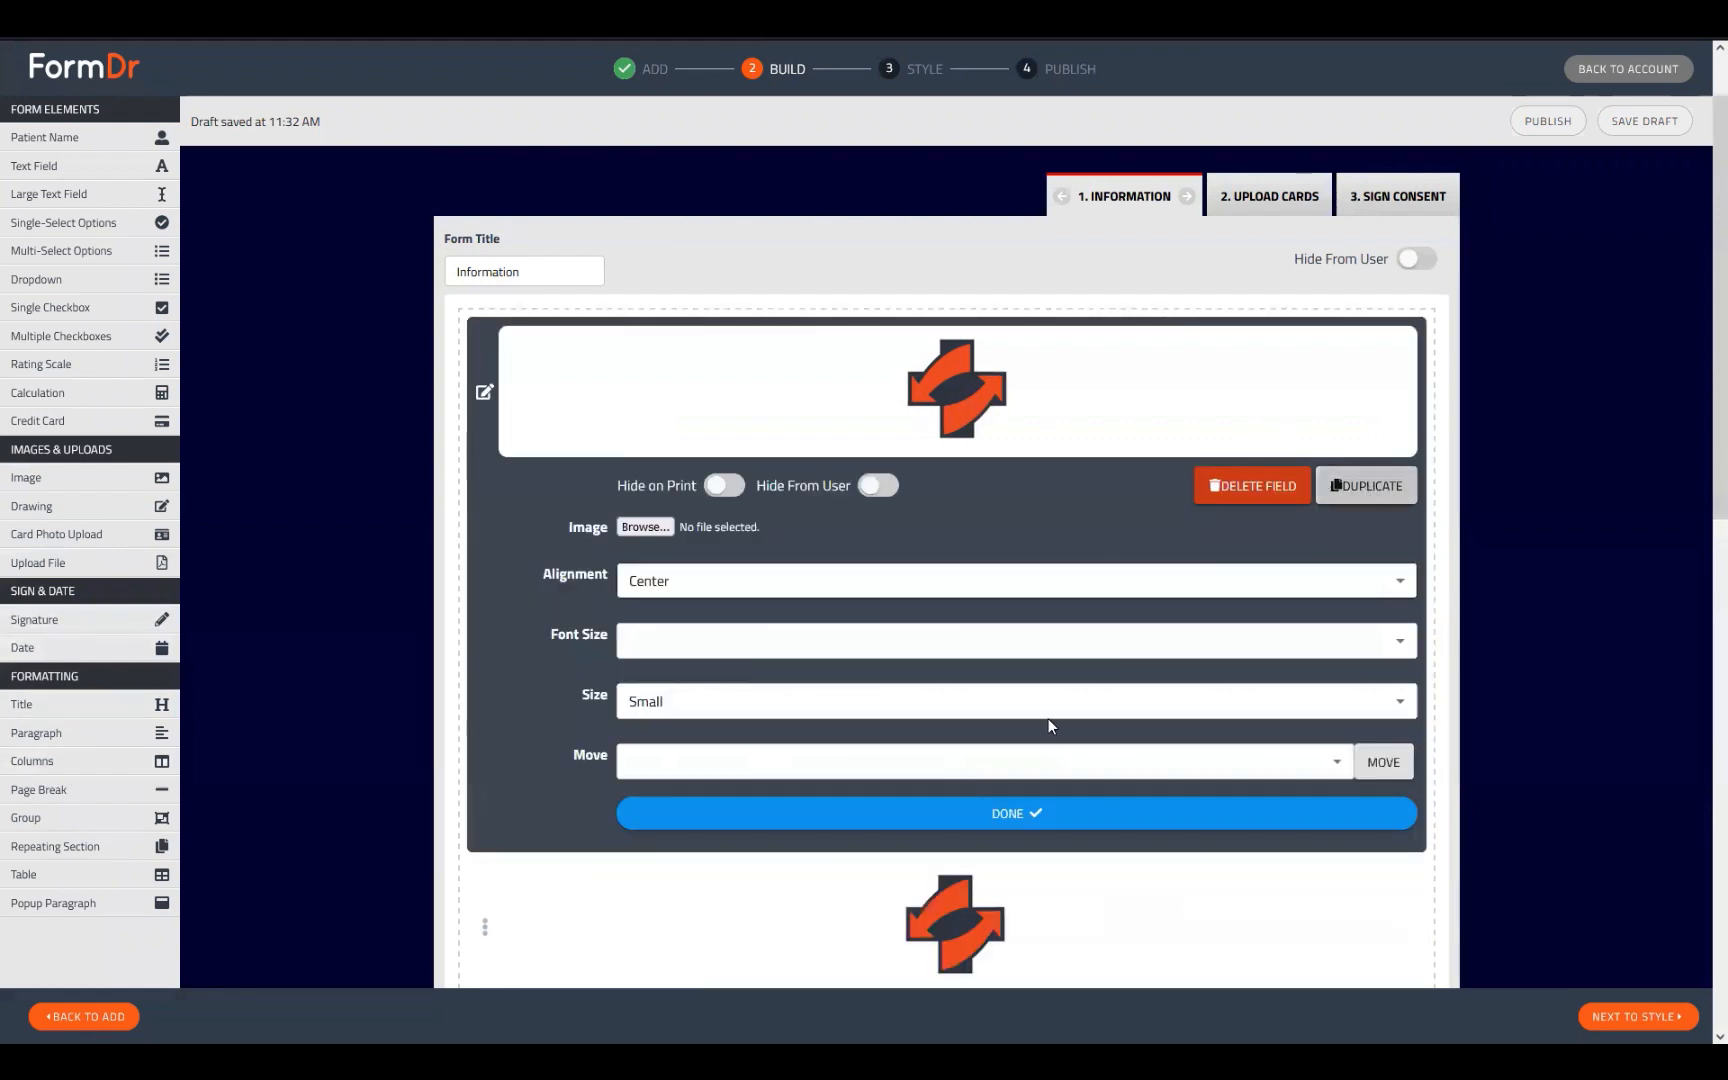
pyautogui.click(1000, 812)
# Step: Add a Columns element above the two logo images and move both images into it
pyautogui.moveTo(66, 767); pyautogui.dragTo(806, 494)
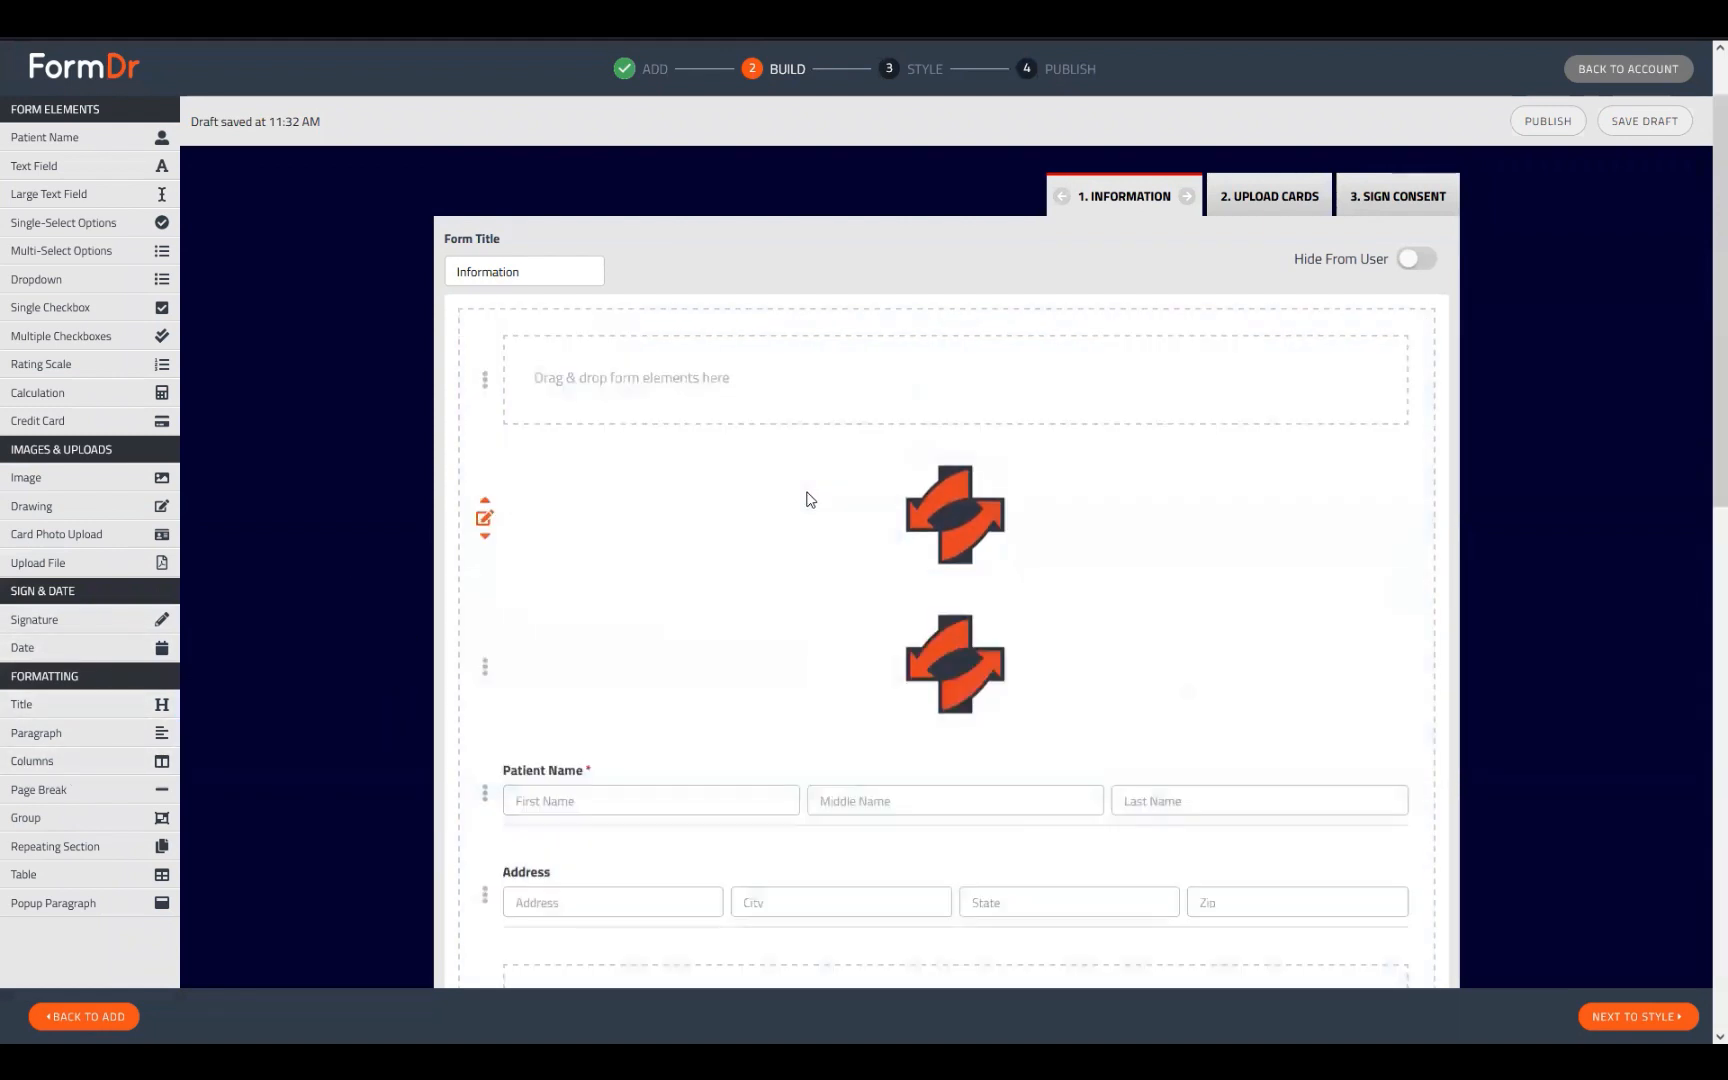
pyautogui.moveTo(820, 377); pyautogui.dragTo(822, 383)
pyautogui.moveTo(829, 603); pyautogui.dragTo(876, 463)
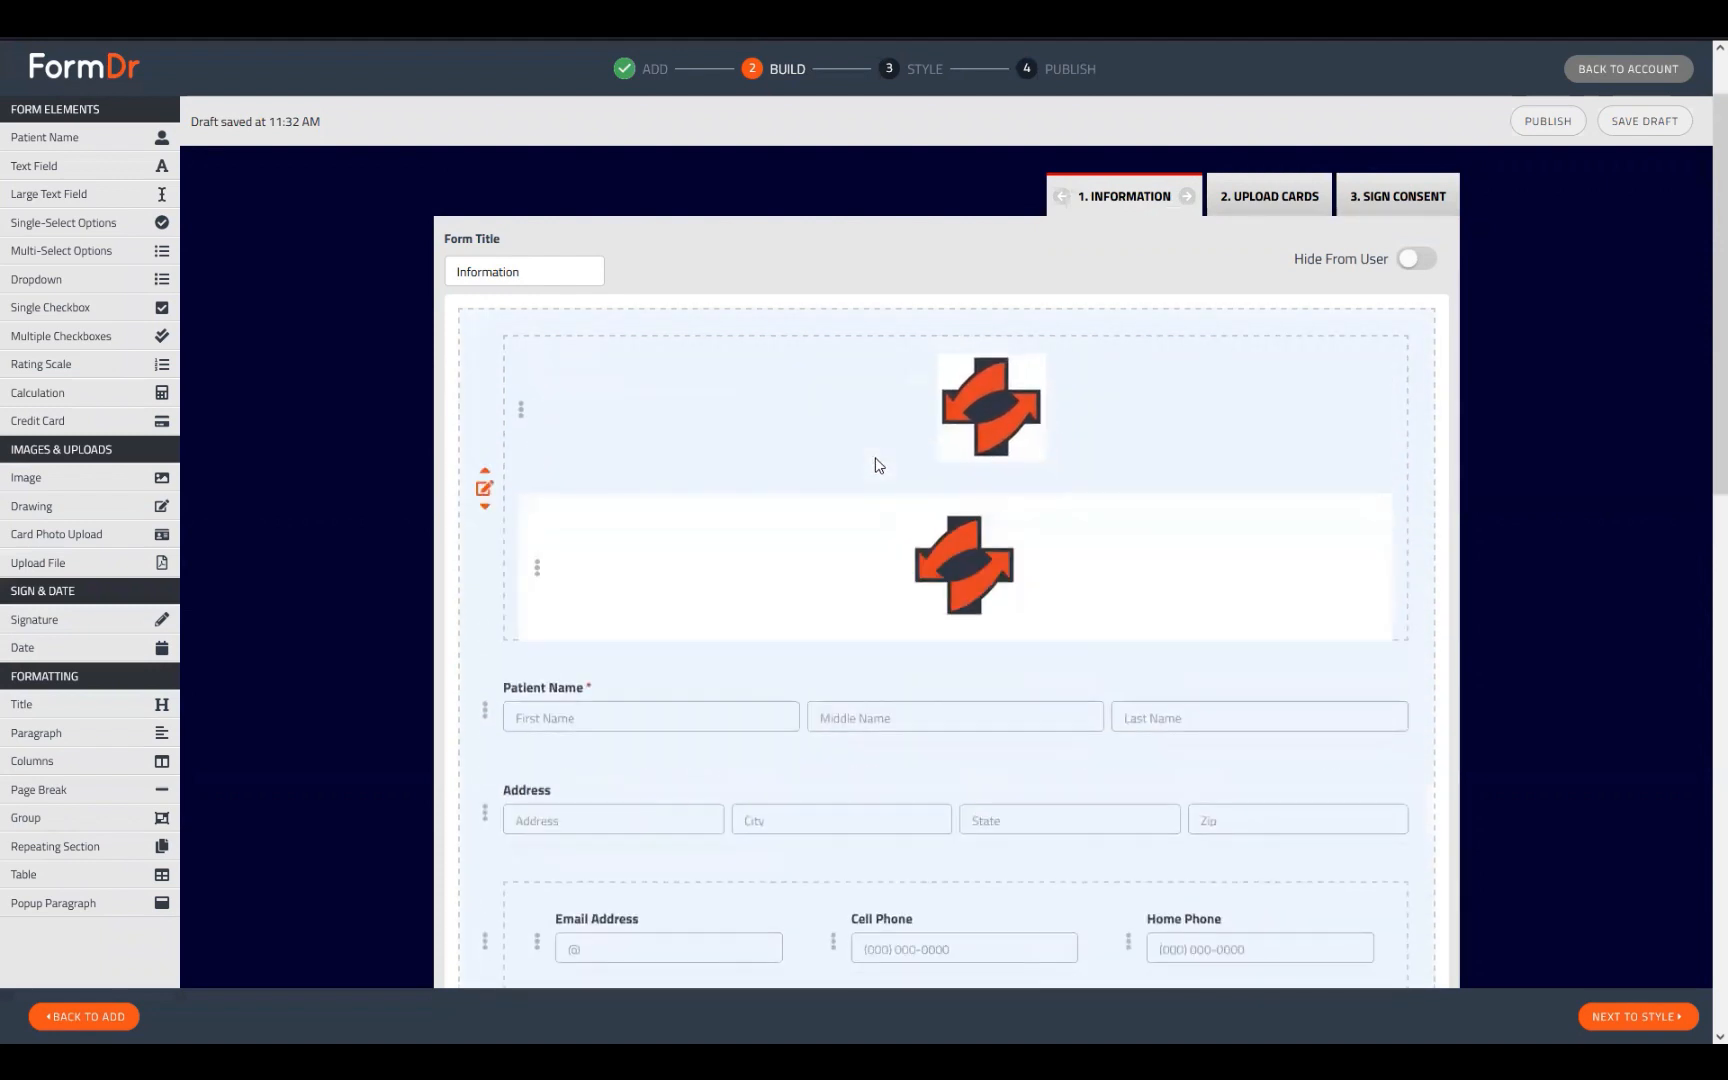
# Step: Set the size of the first logo image in the columns to Full Width and finish editing the field
pyautogui.click(537, 418)
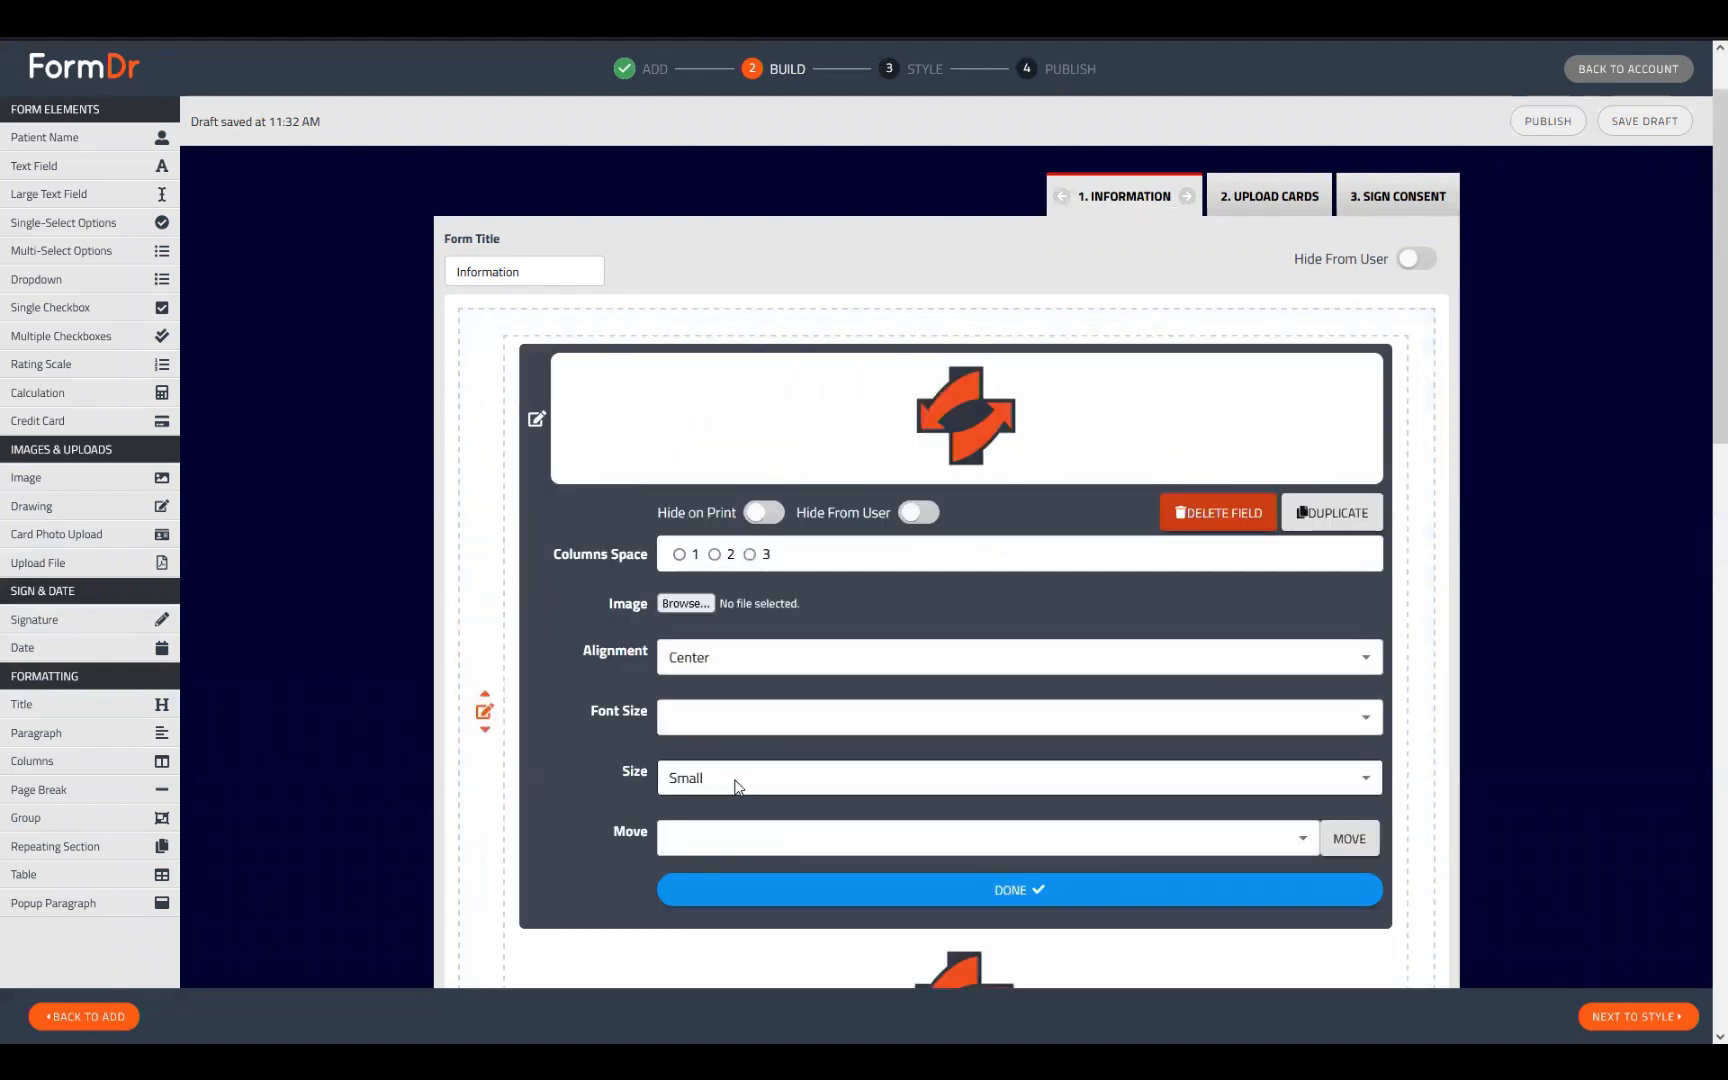
pyautogui.click(733, 778)
pyautogui.click(728, 874)
pyautogui.scroll(-3, 835, 910)
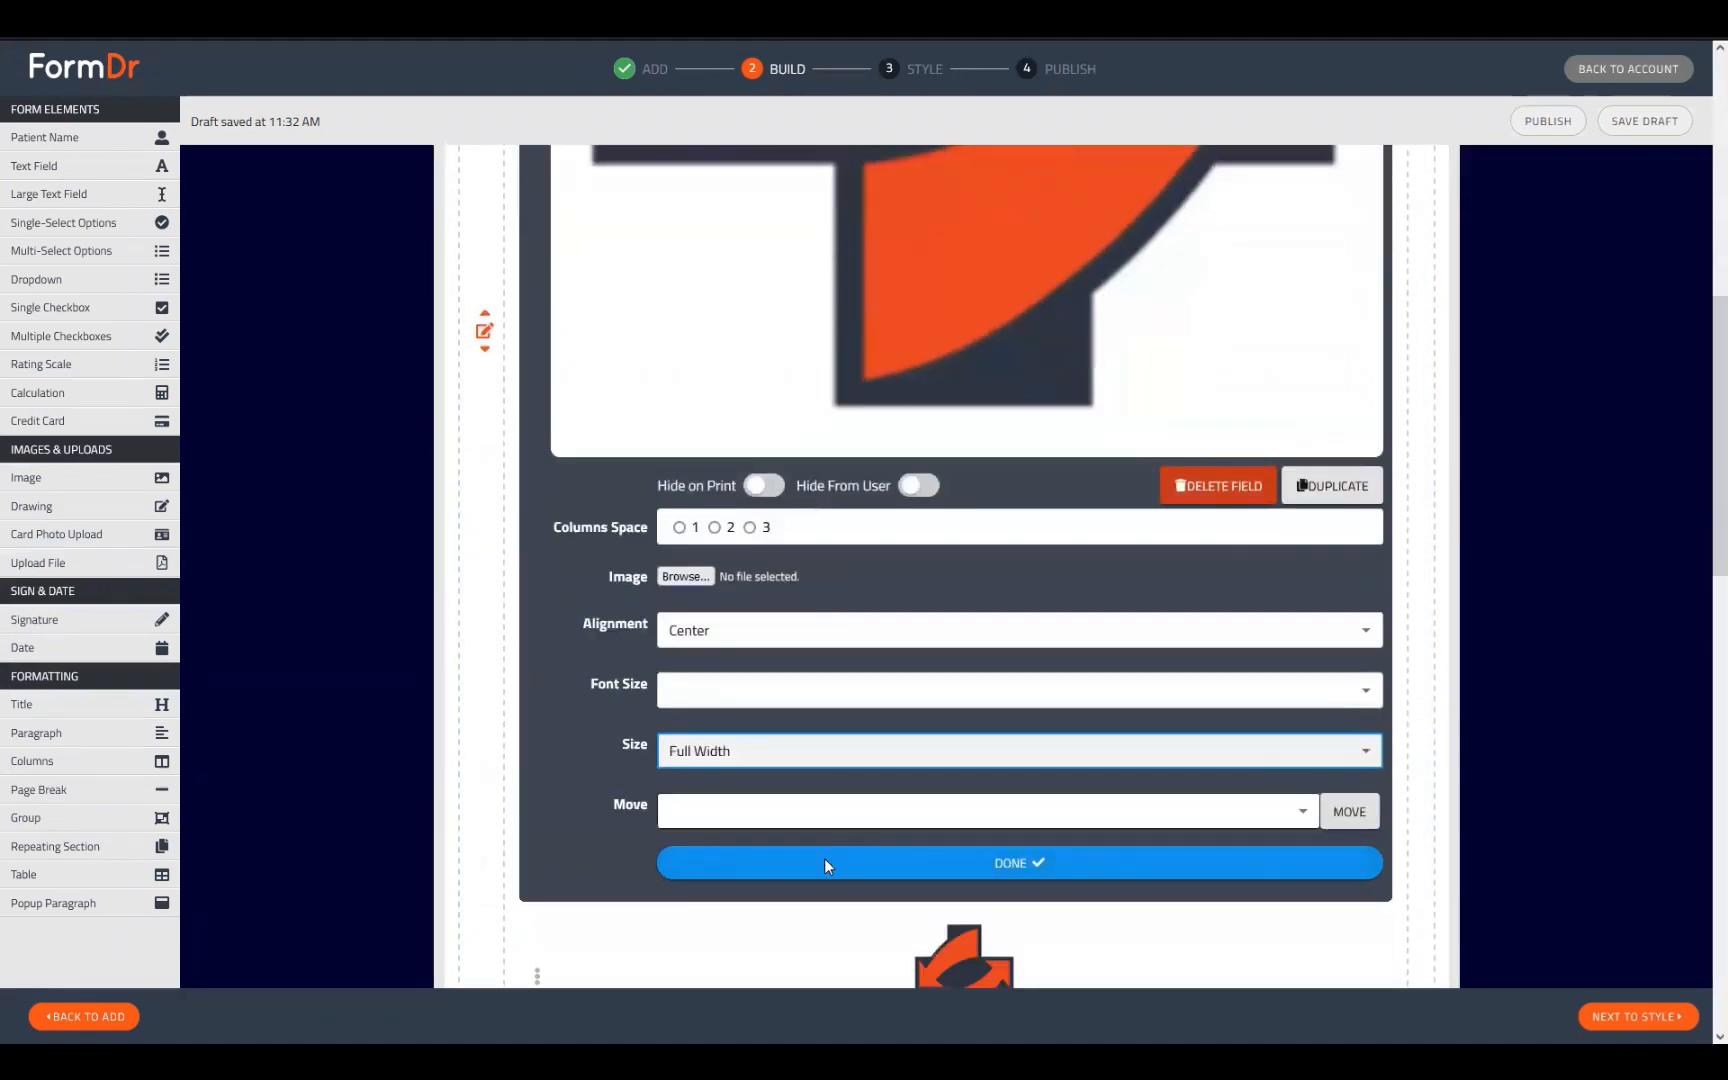
pyautogui.click(826, 863)
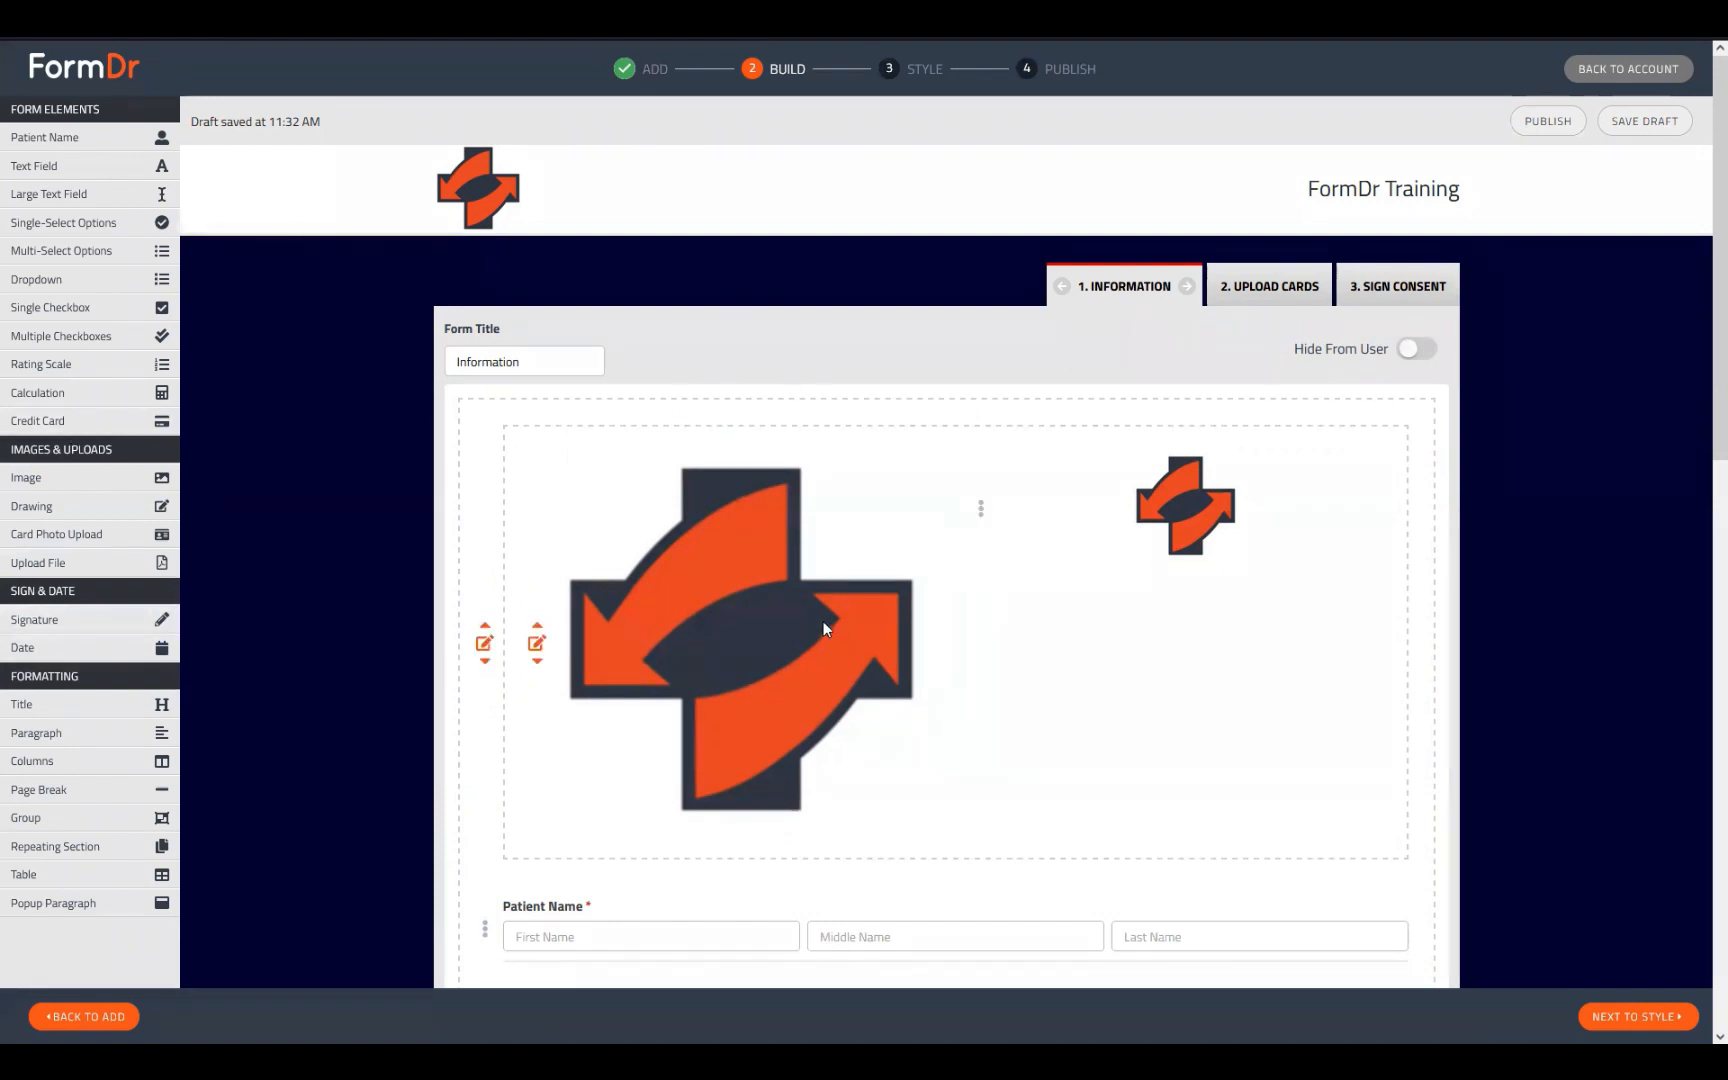
# Step: Move the small logo image out of the Columns element on the Information form
pyautogui.click(538, 643)
pyautogui.click(536, 862)
pyautogui.moveTo(1205, 490); pyautogui.dragTo(782, 617)
pyautogui.scroll(4, 560, 650)
# Step: Delete the Columns element together with the large logo image inside it
pyautogui.click(486, 477)
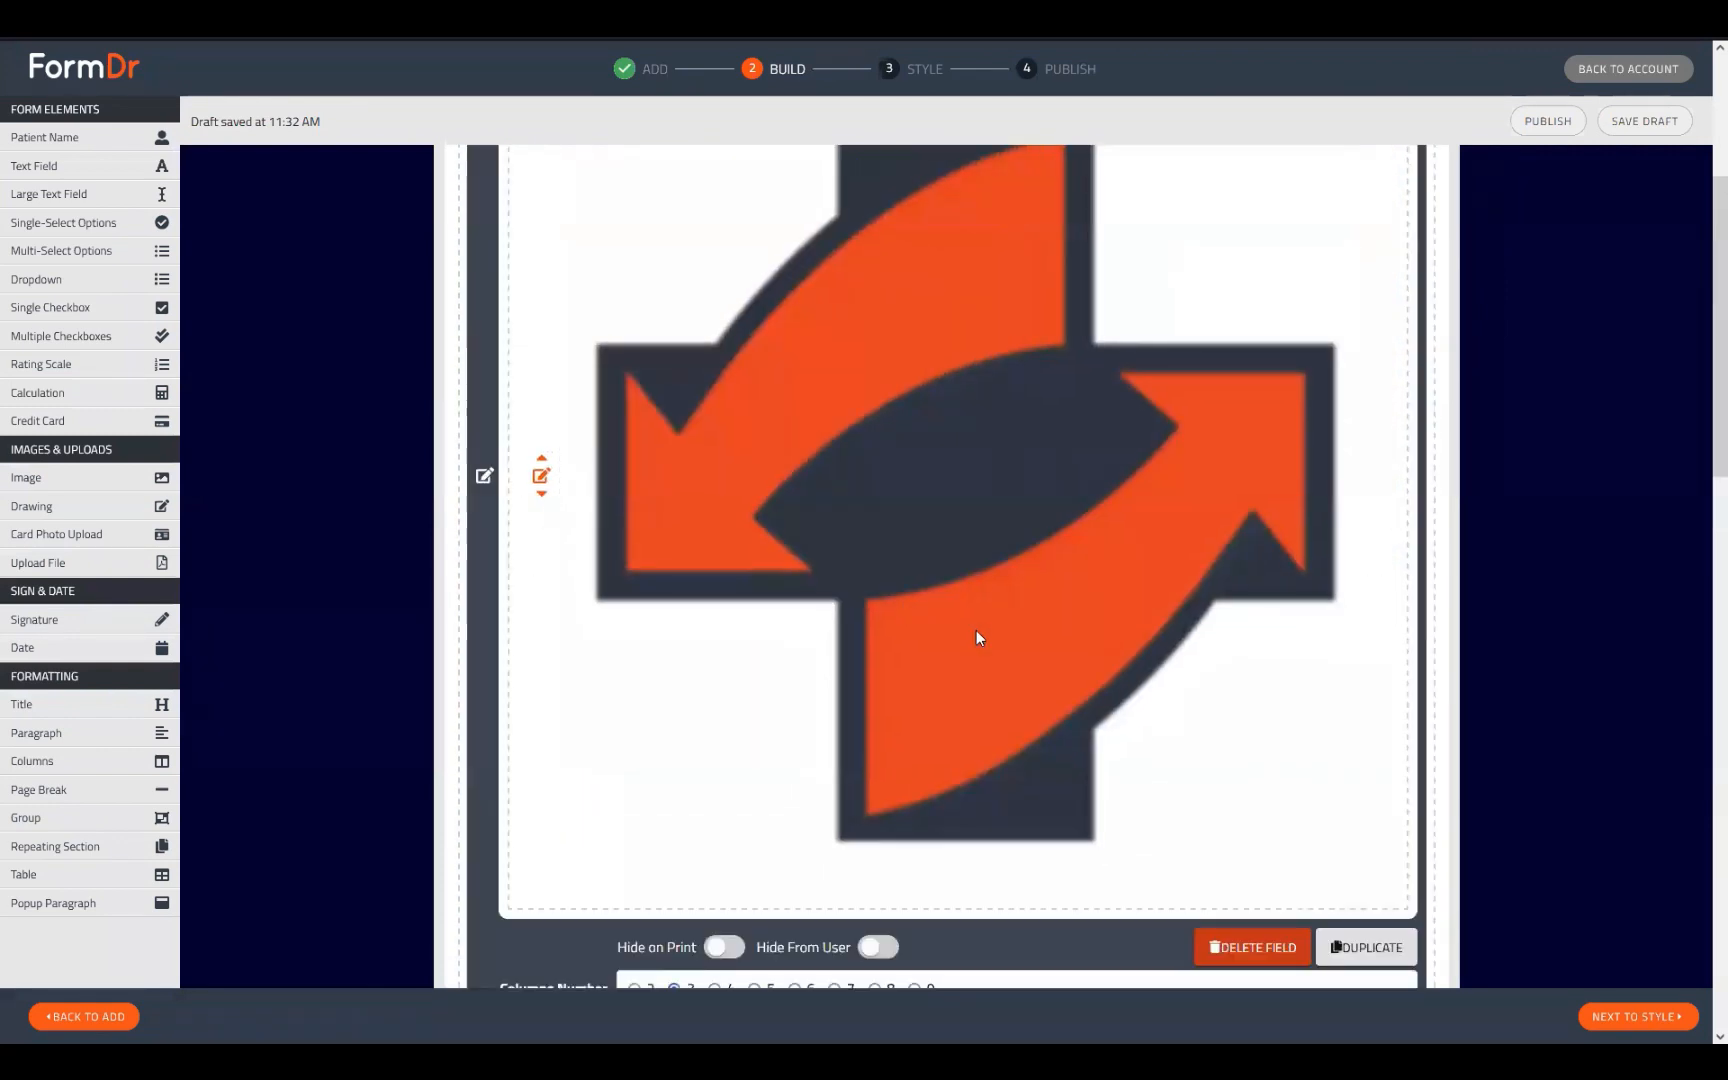
pyautogui.click(1216, 944)
pyautogui.click(960, 566)
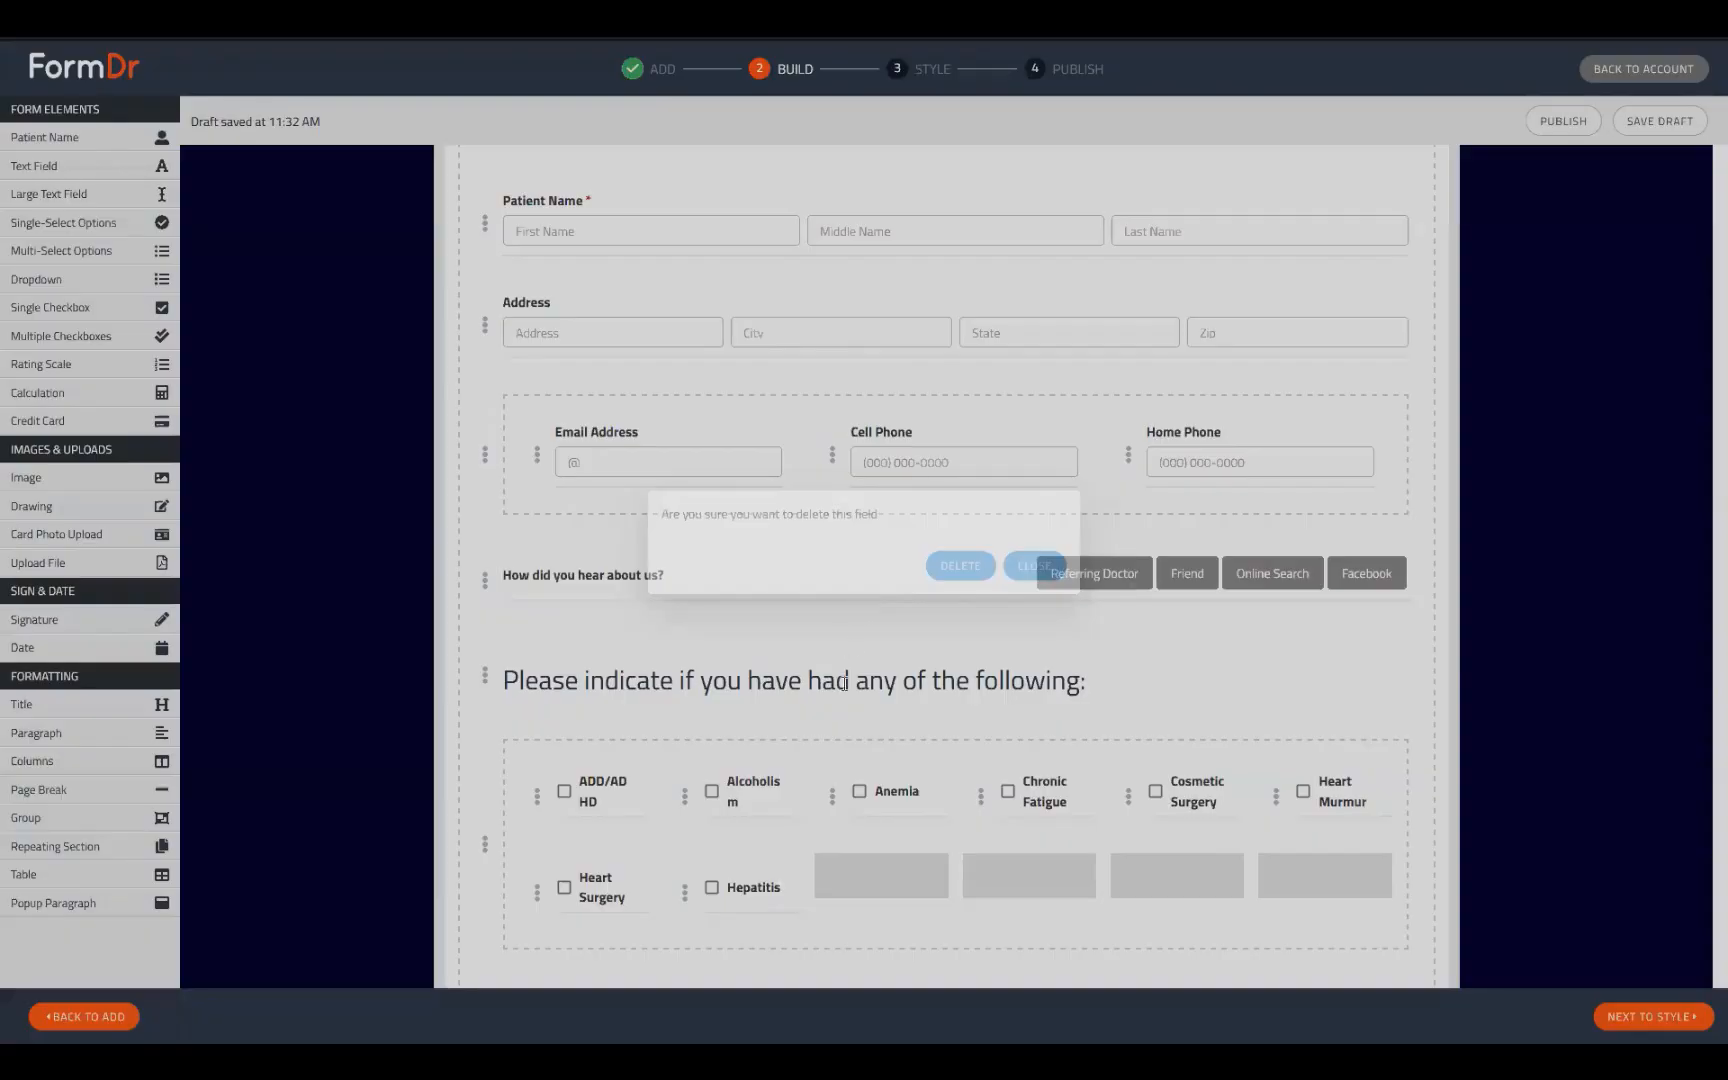
pyautogui.scroll(4, 860, 660)
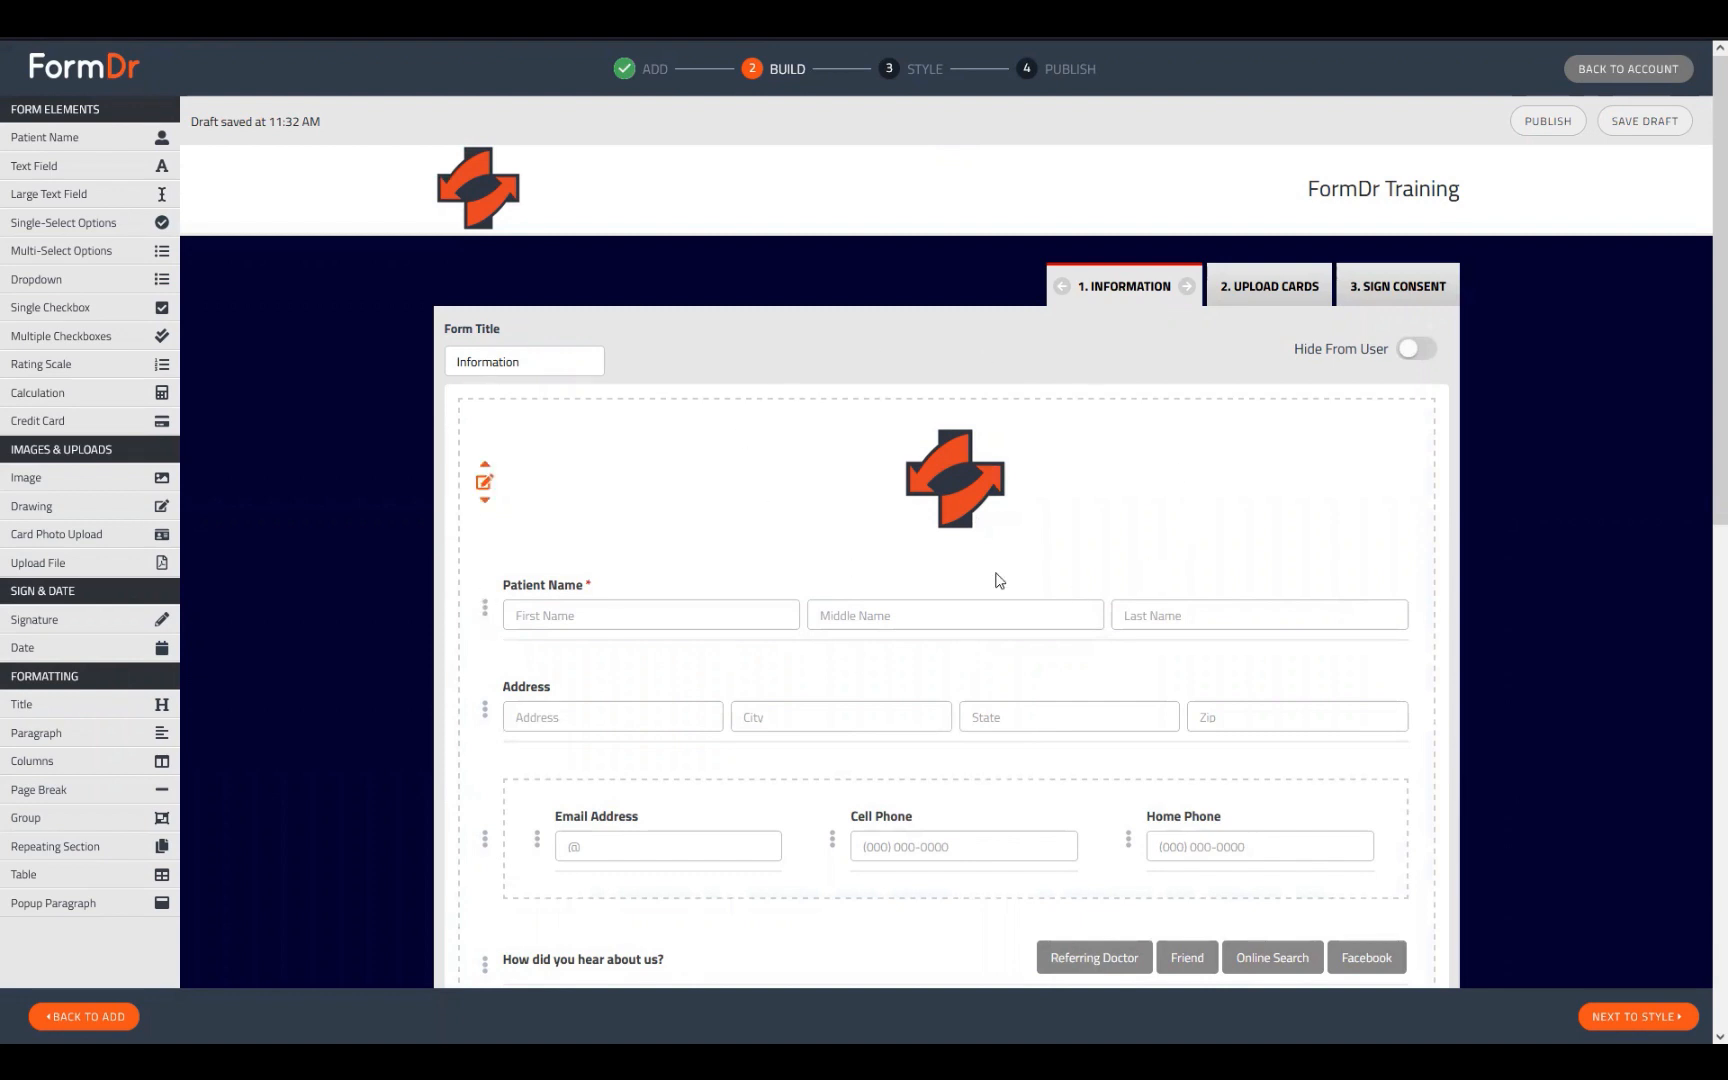
# Step: Replace the remaining logo image with FormDr-Logo-Light.png from the Desktop and finish editing the field
pyautogui.moveTo(969, 528)
pyautogui.click(484, 485)
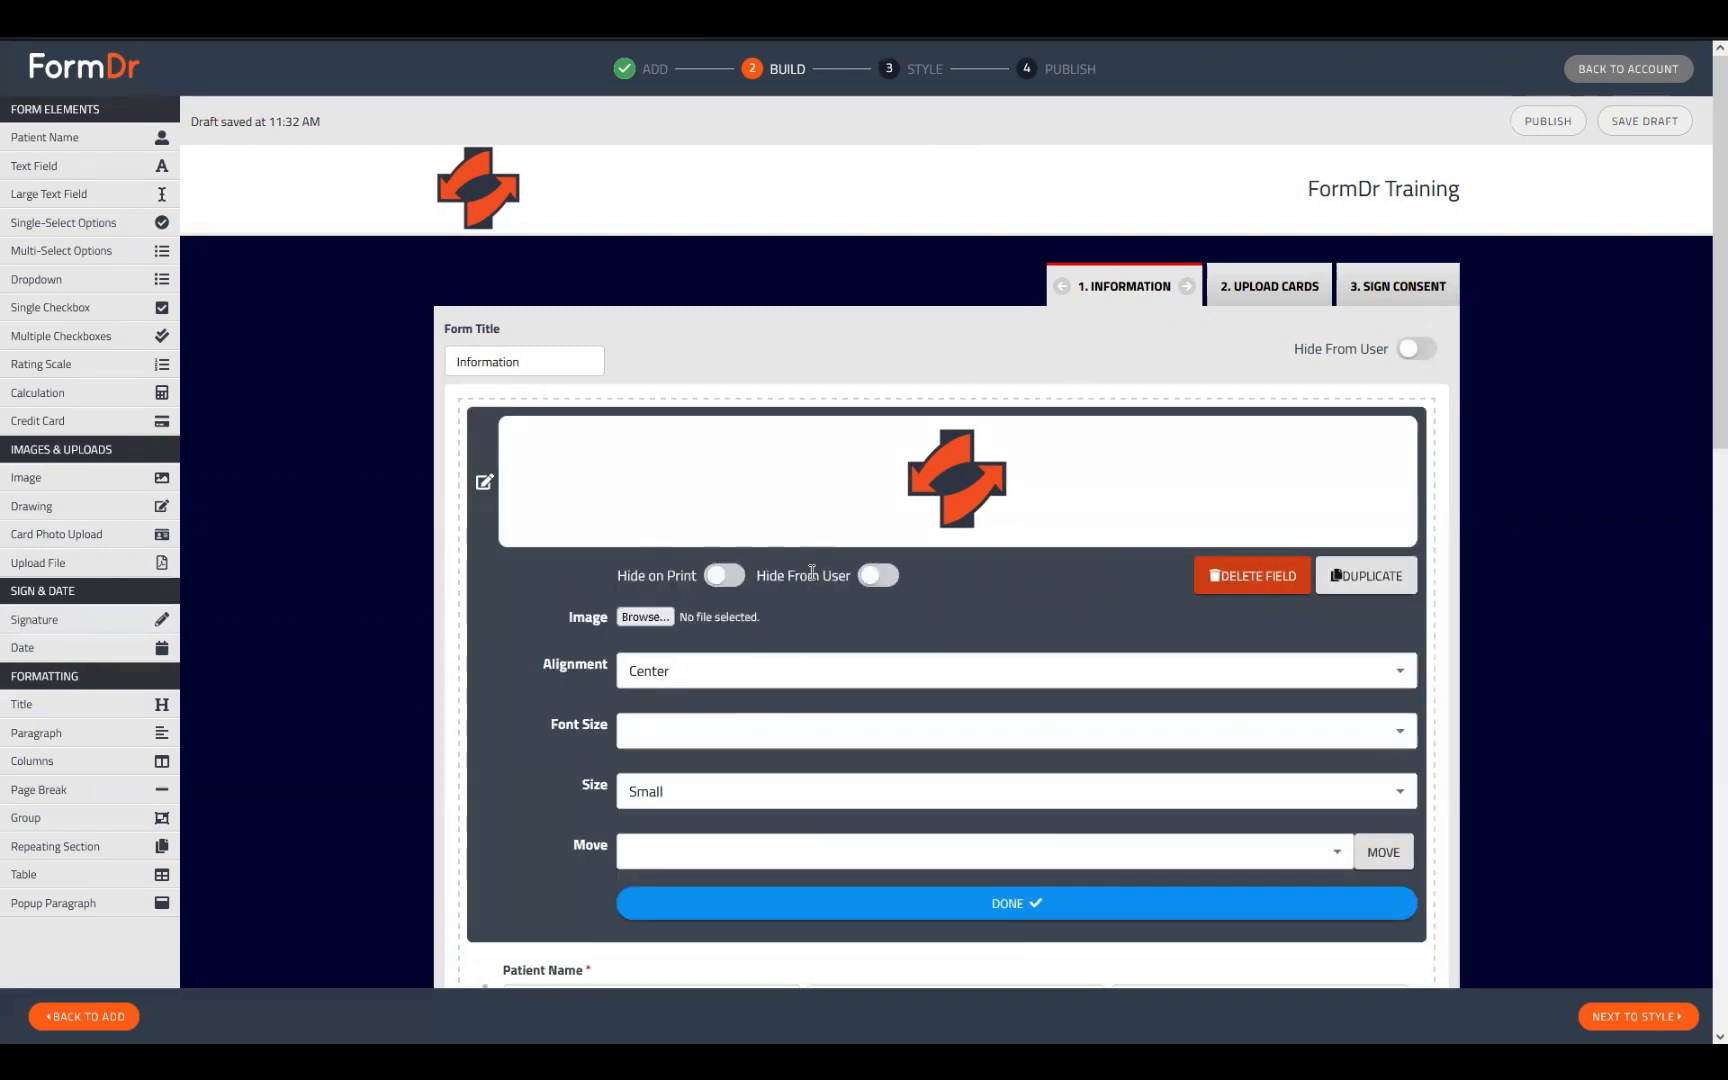
pyautogui.click(644, 616)
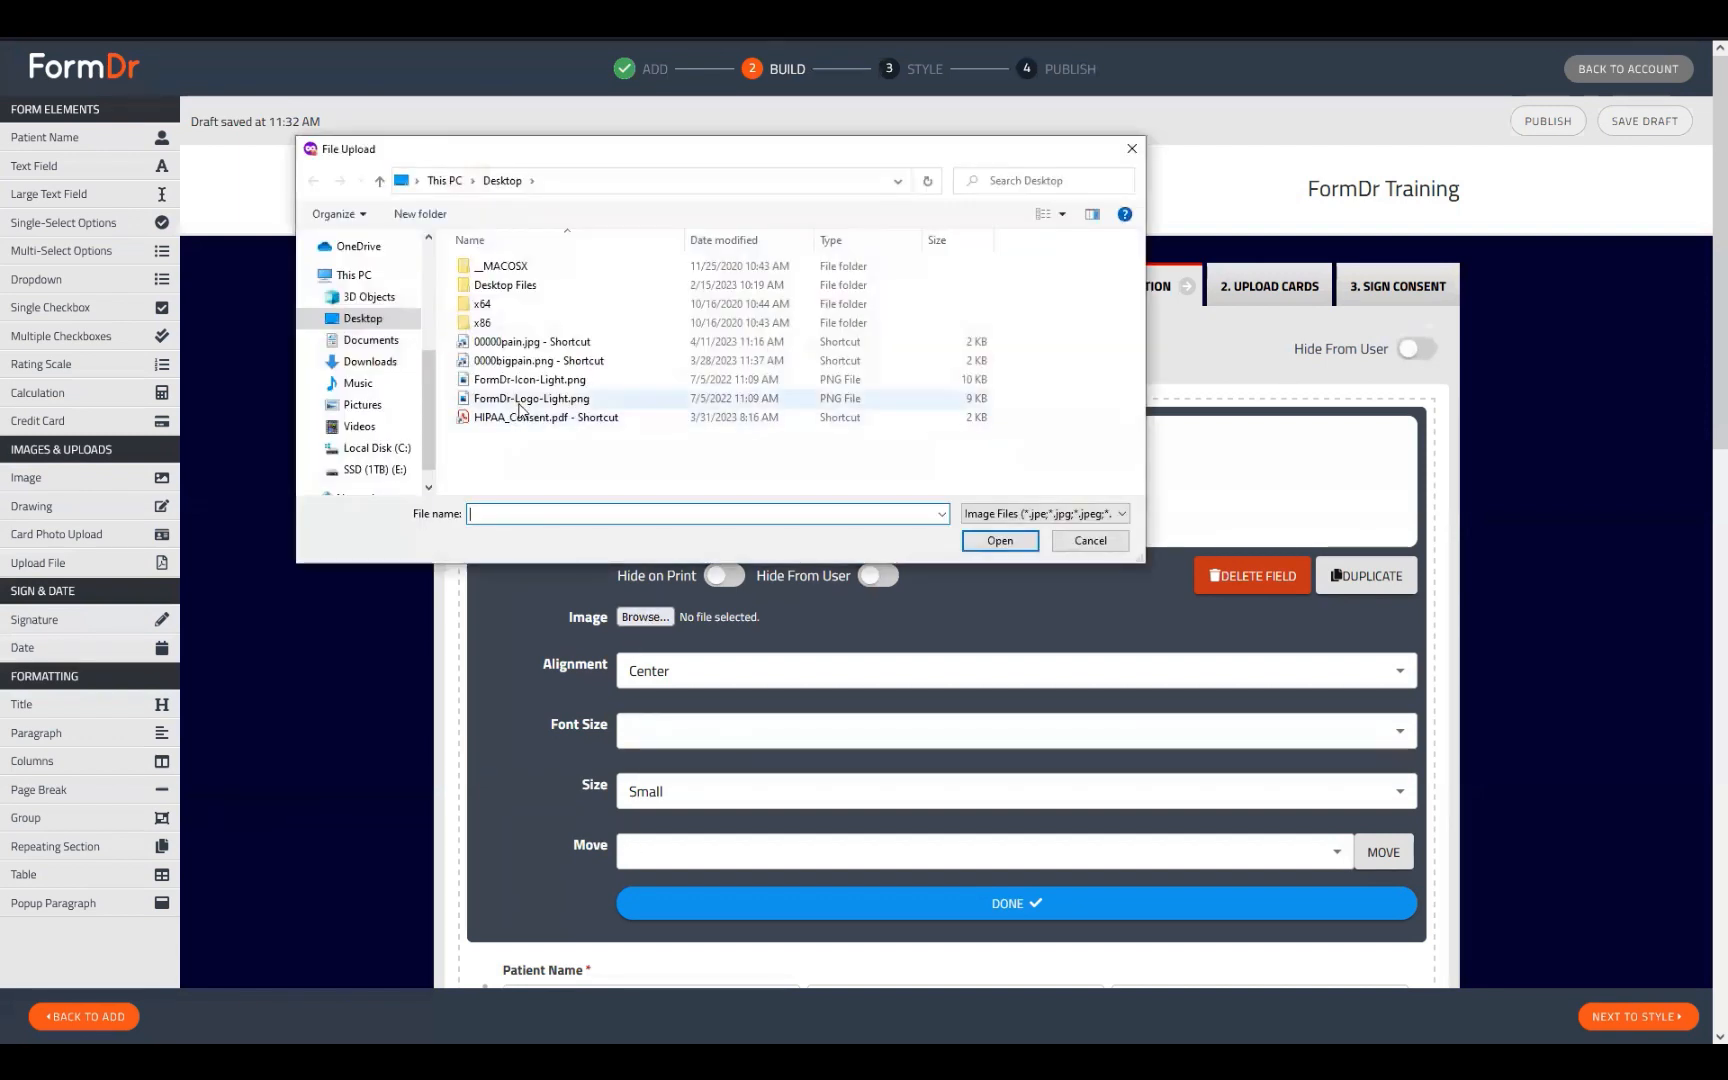
pyautogui.click(560, 398)
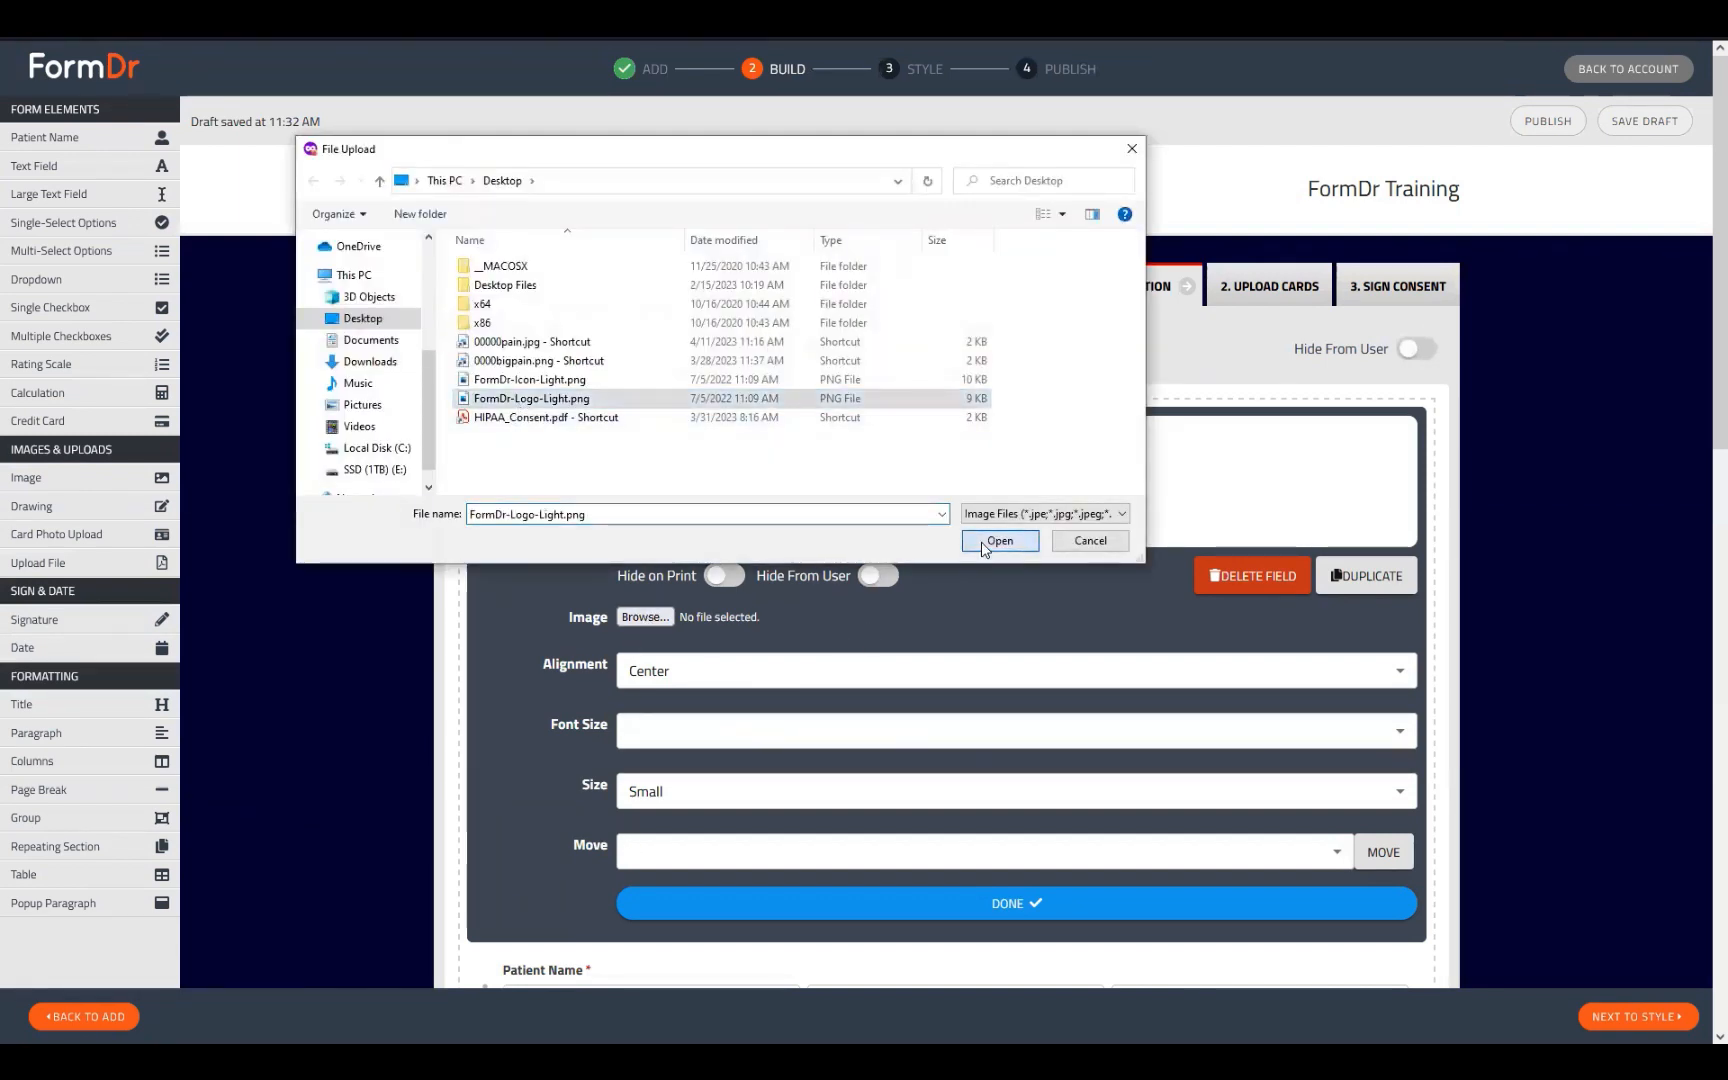
pyautogui.click(999, 541)
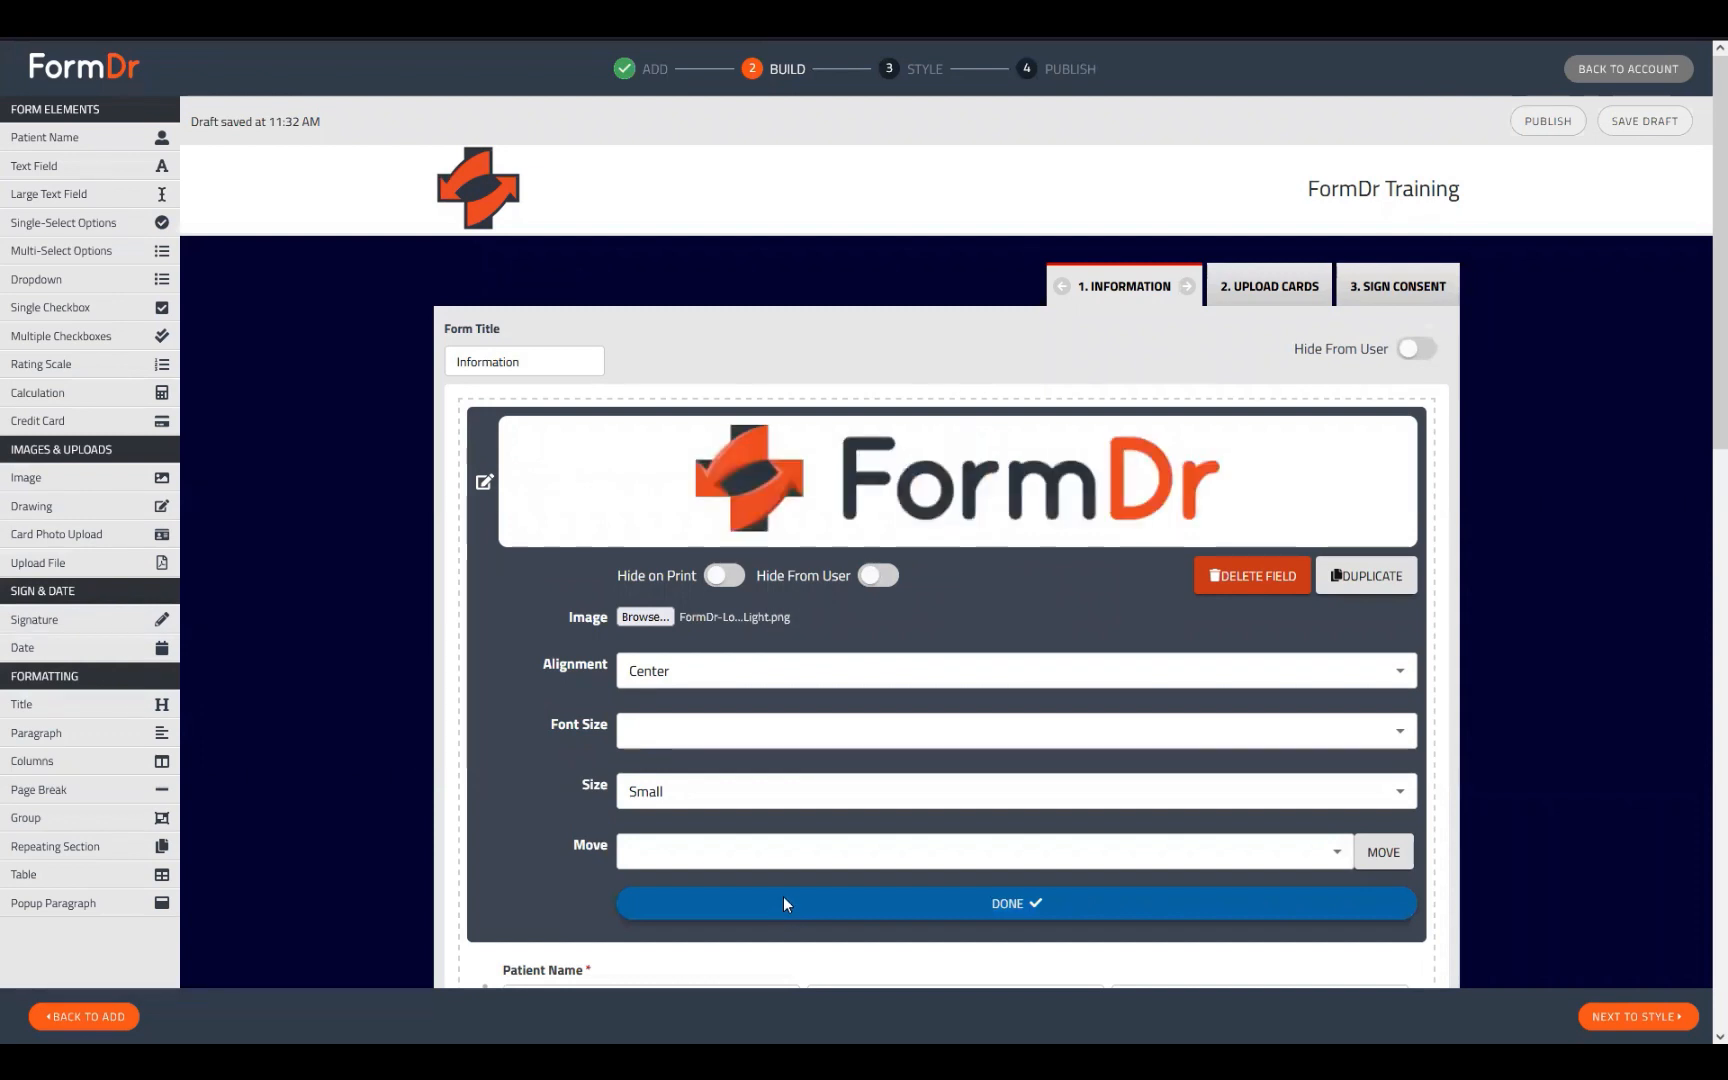
pyautogui.click(783, 898)
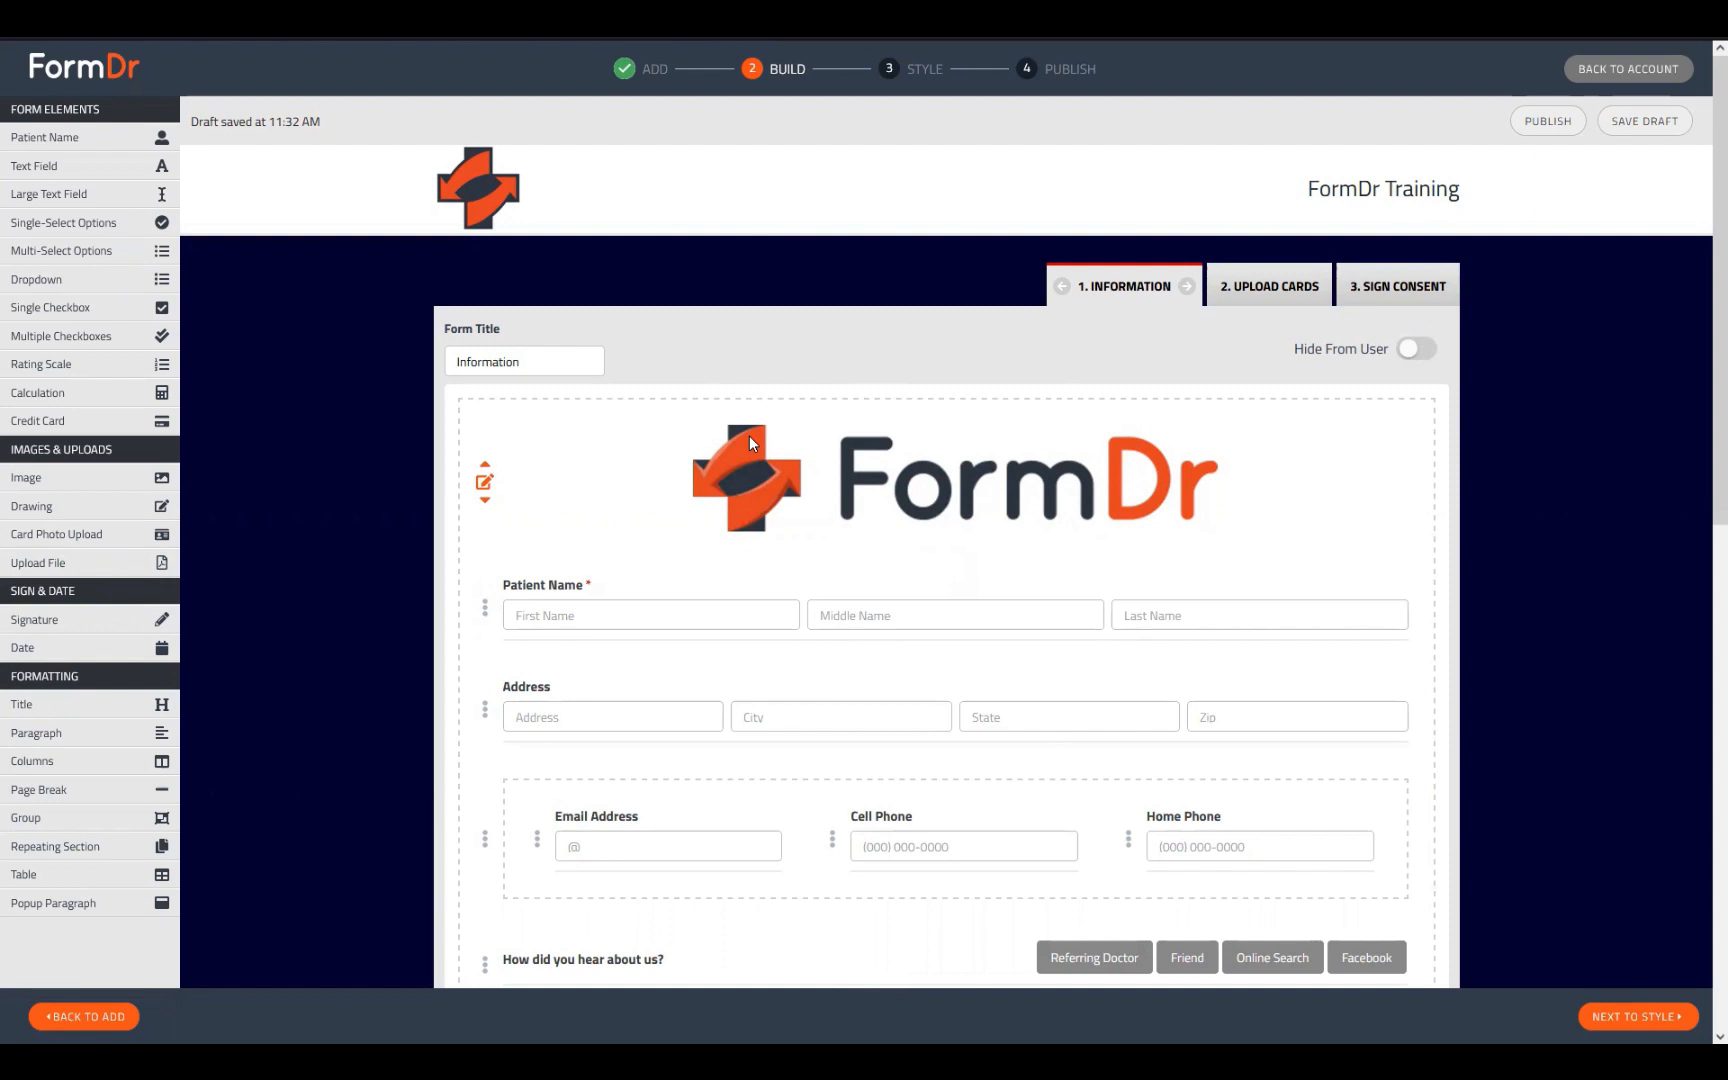
# Step: Duplicate the FormDr logo image on the Information form twice and finish editing the field
pyautogui.click(1280, 290)
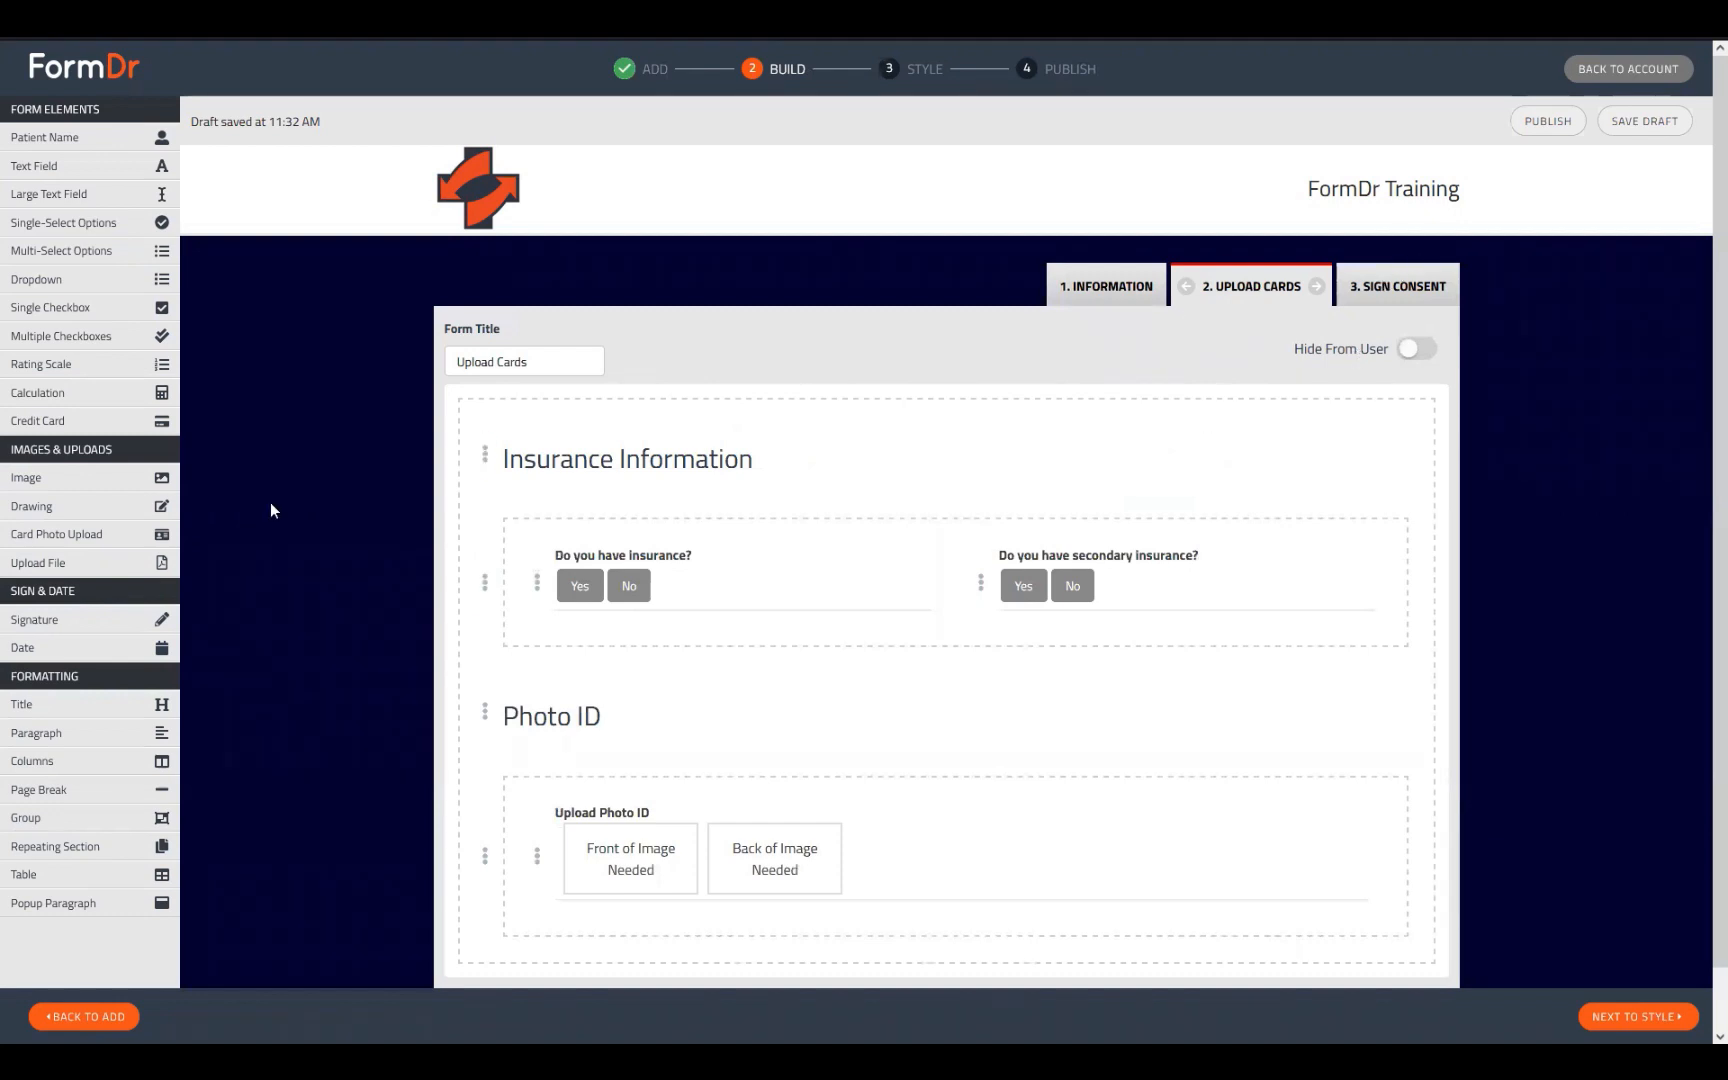
pyautogui.click(1127, 283)
pyautogui.click(484, 482)
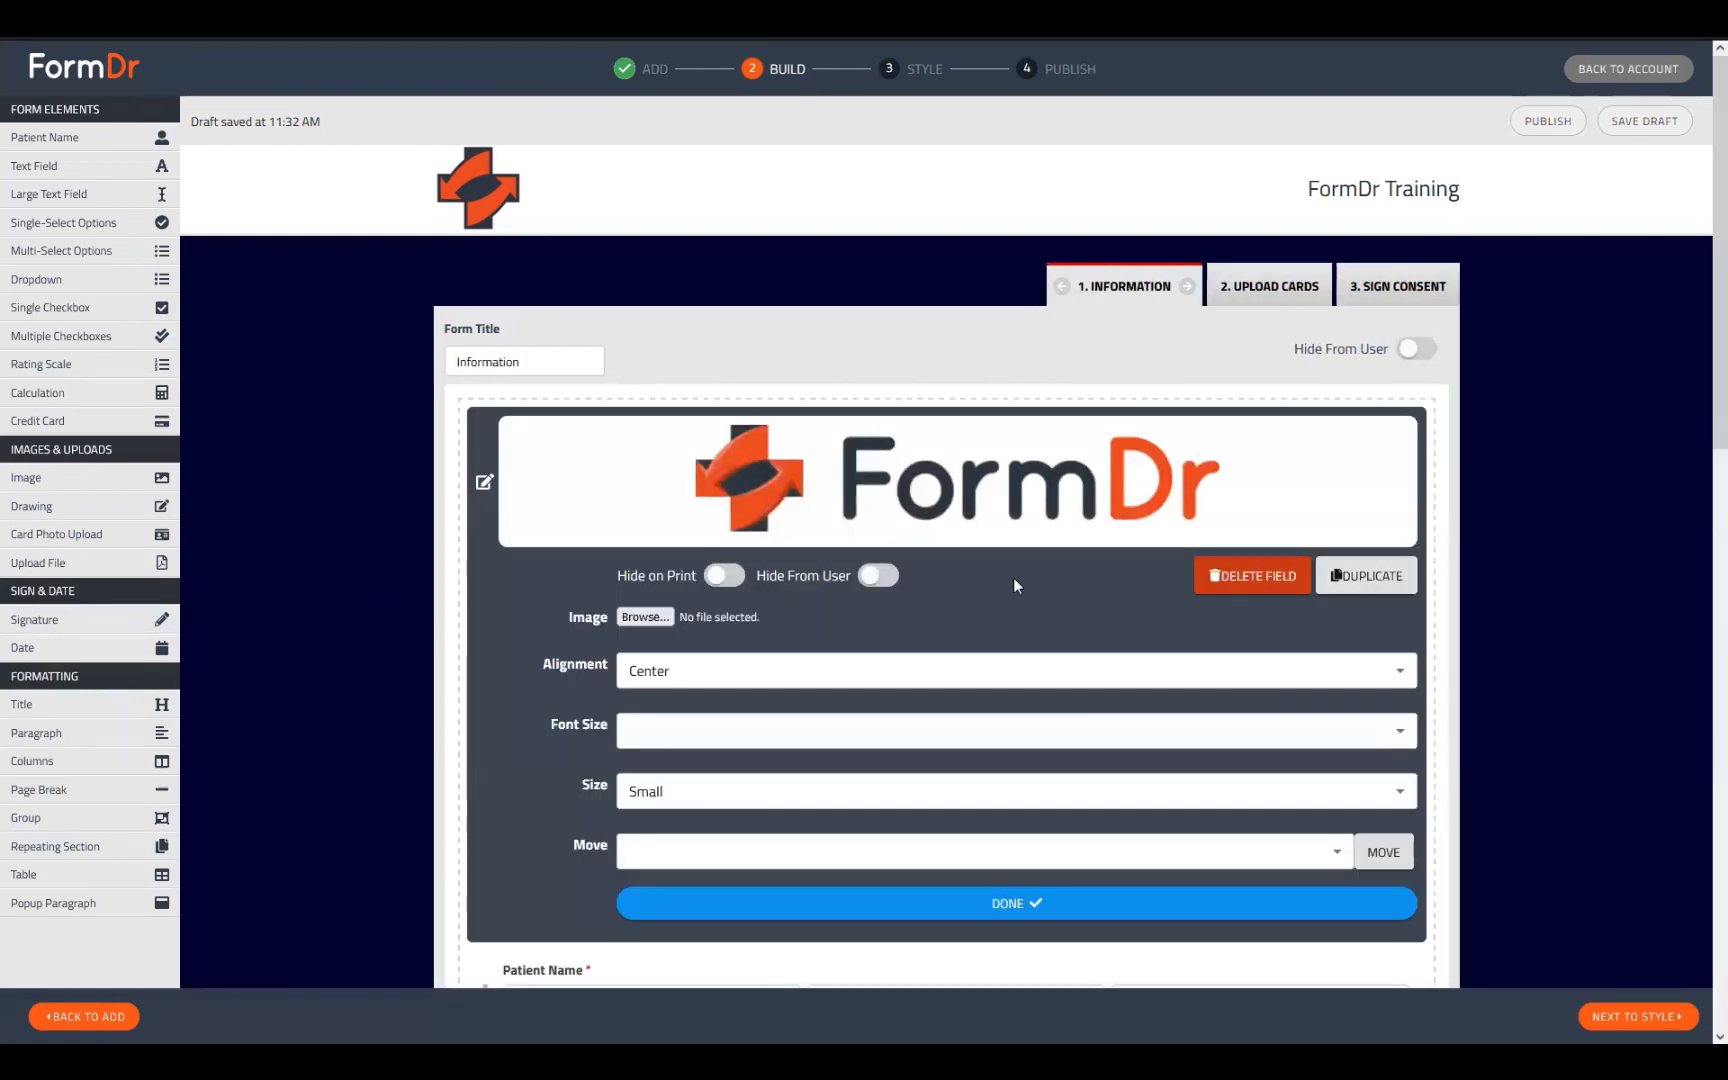
pyautogui.click(1346, 588)
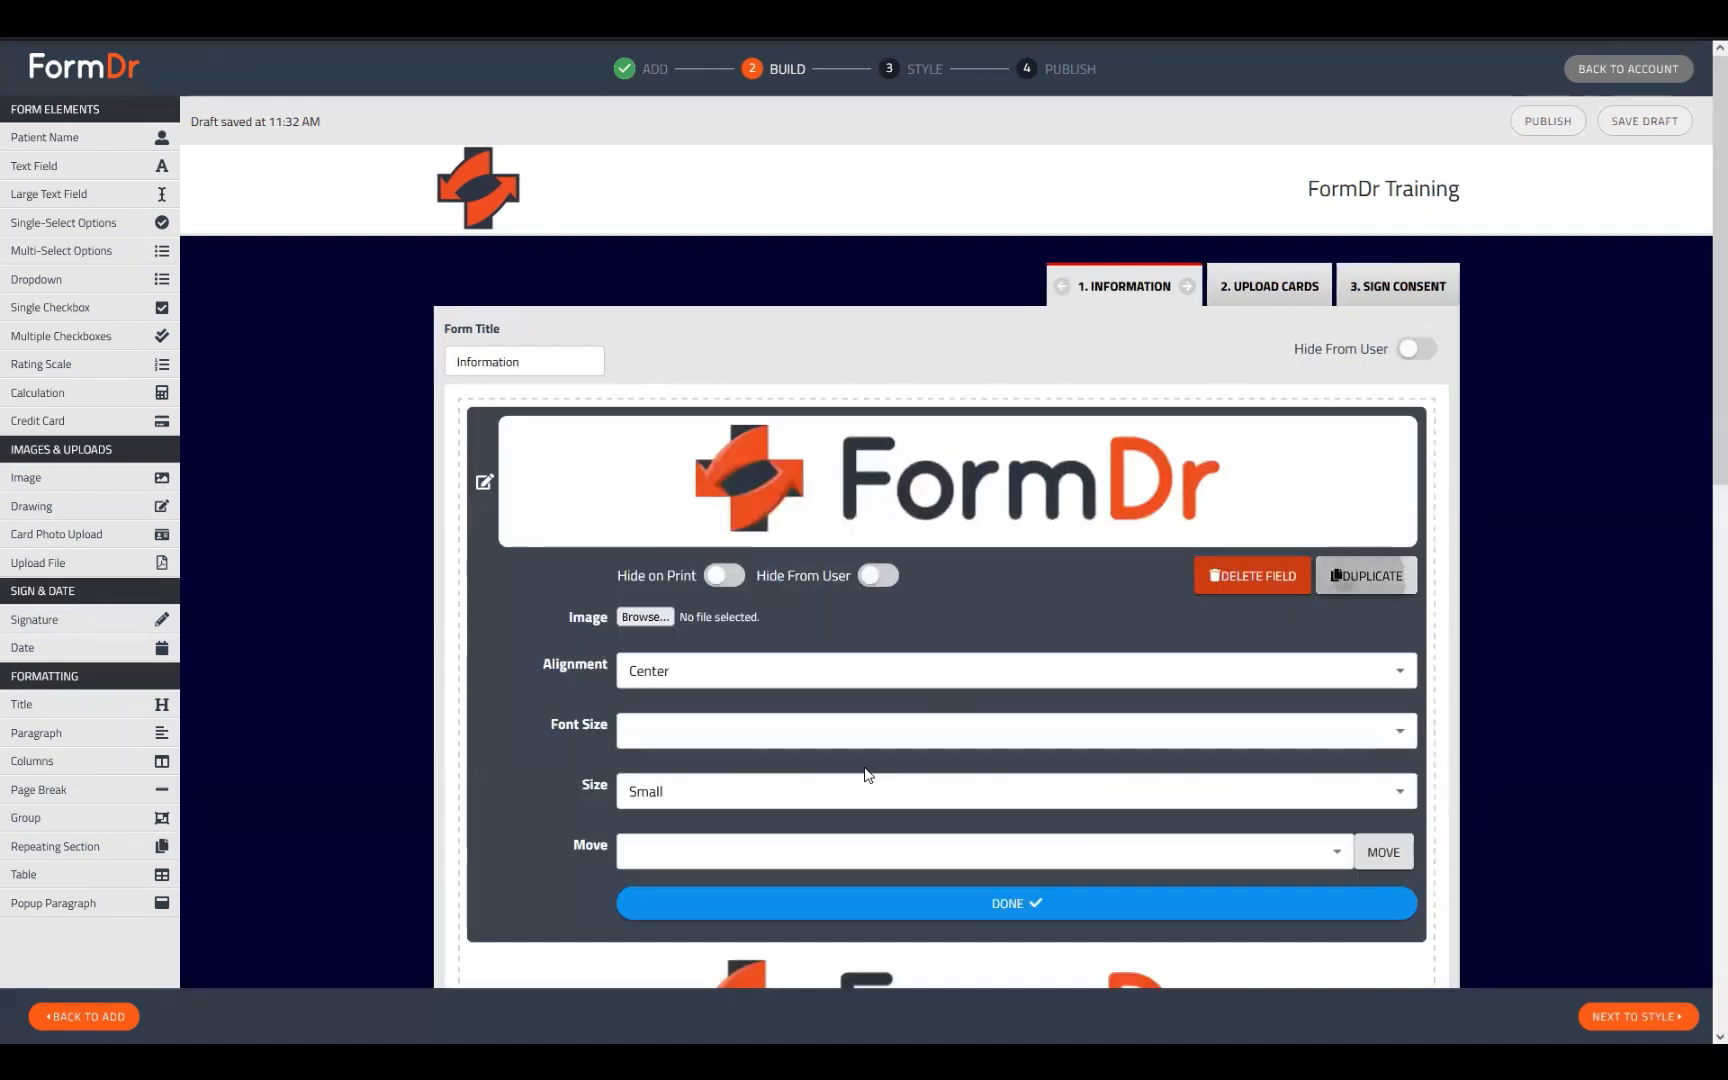
pyautogui.click(492, 487)
pyautogui.scroll(-2, 564, 515)
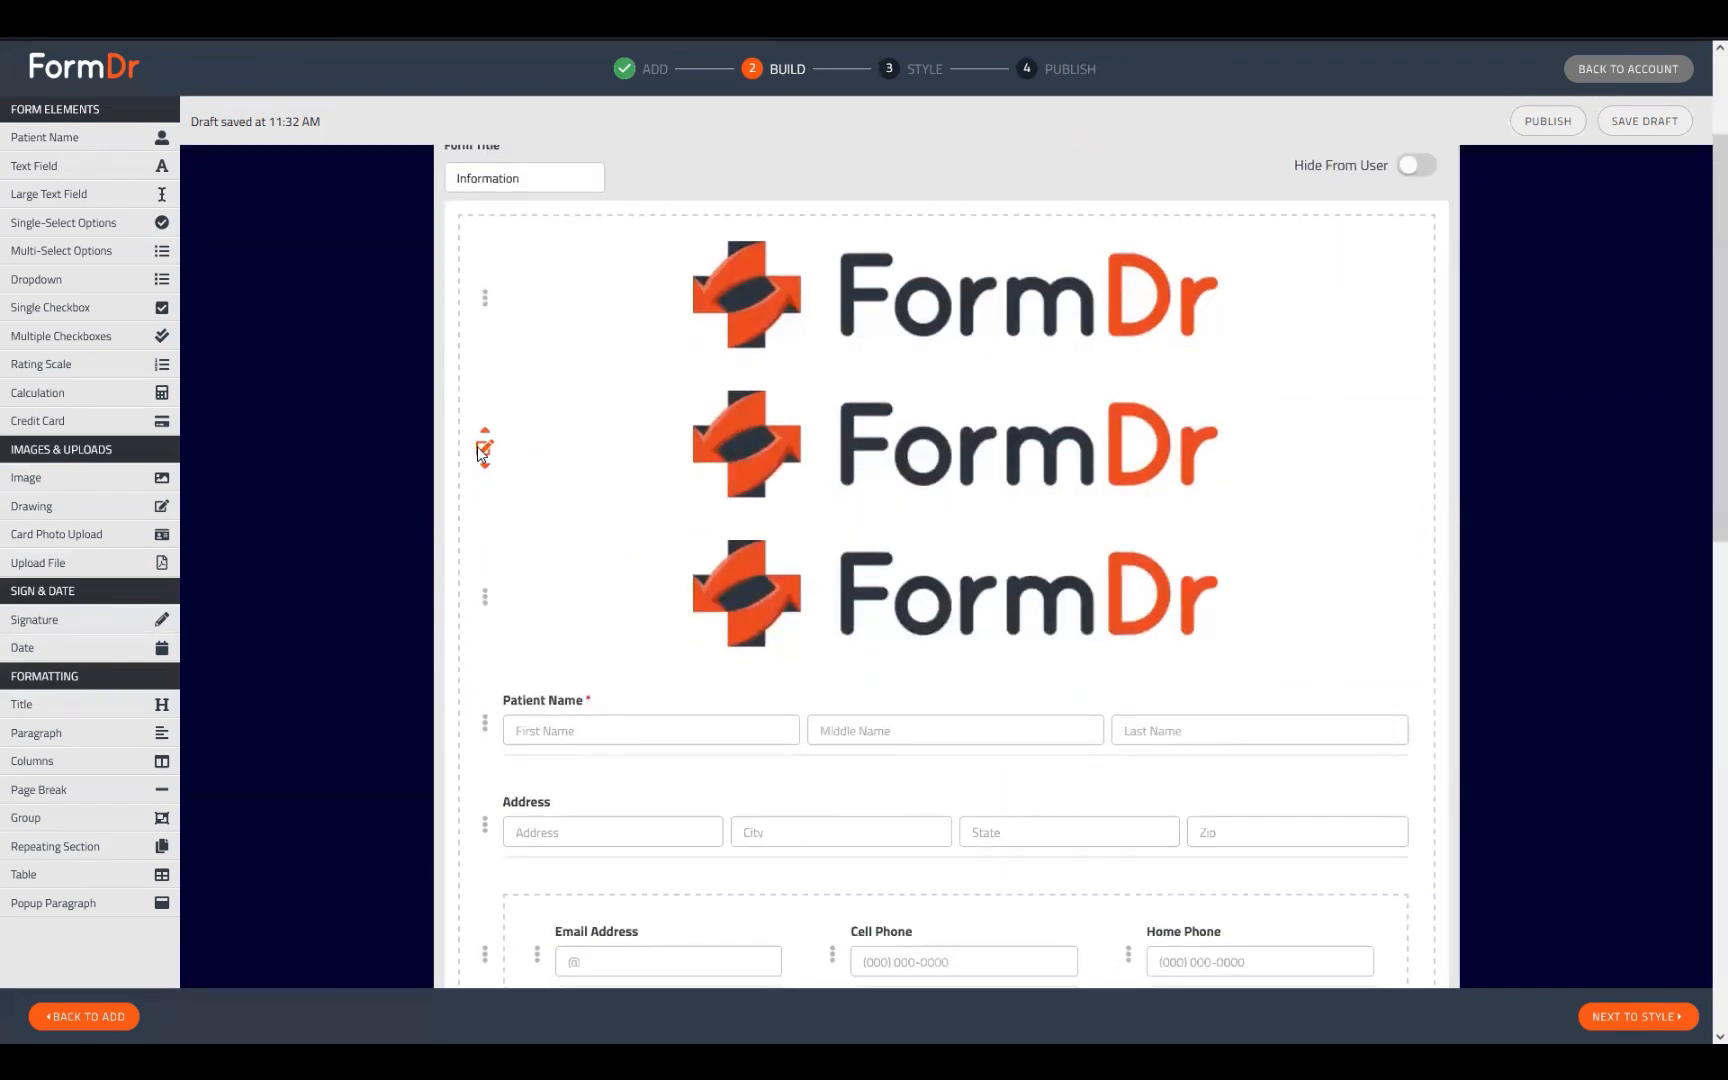
# Step: Move the second logo image to the Upload Cards form and place it above the Insurance Information title
pyautogui.click(484, 448)
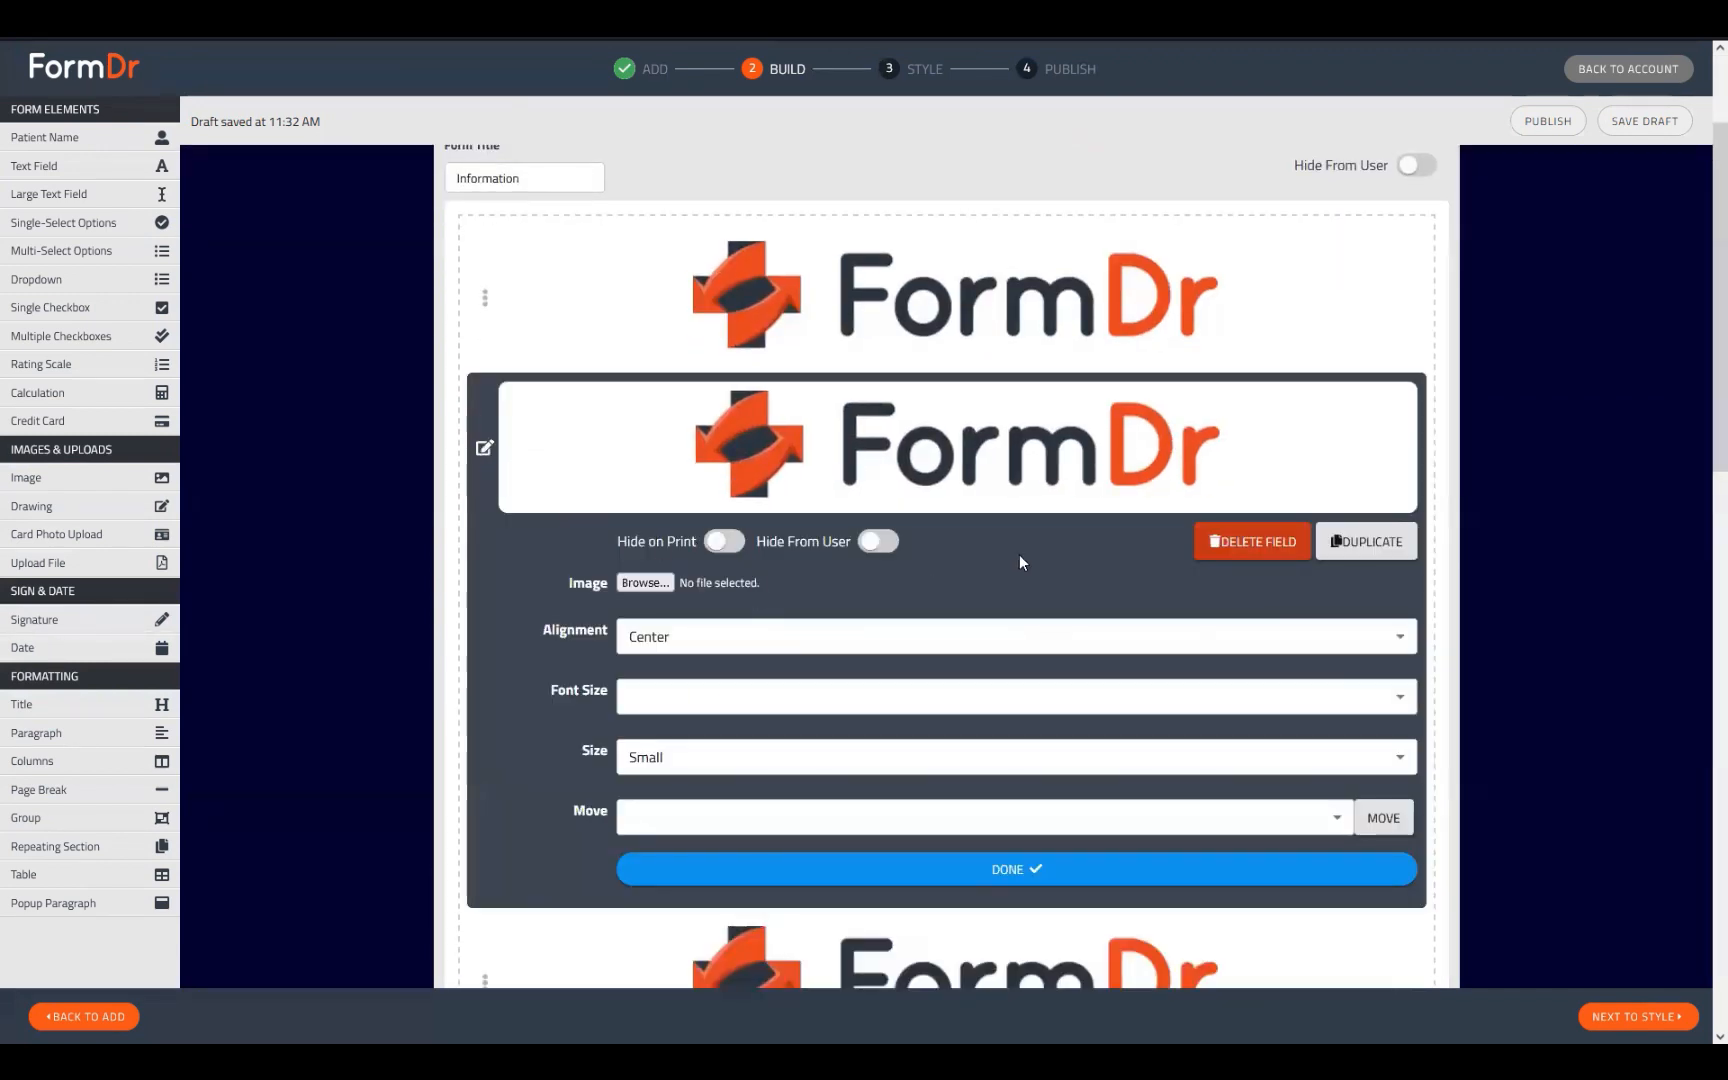
pyautogui.click(647, 817)
pyautogui.click(690, 850)
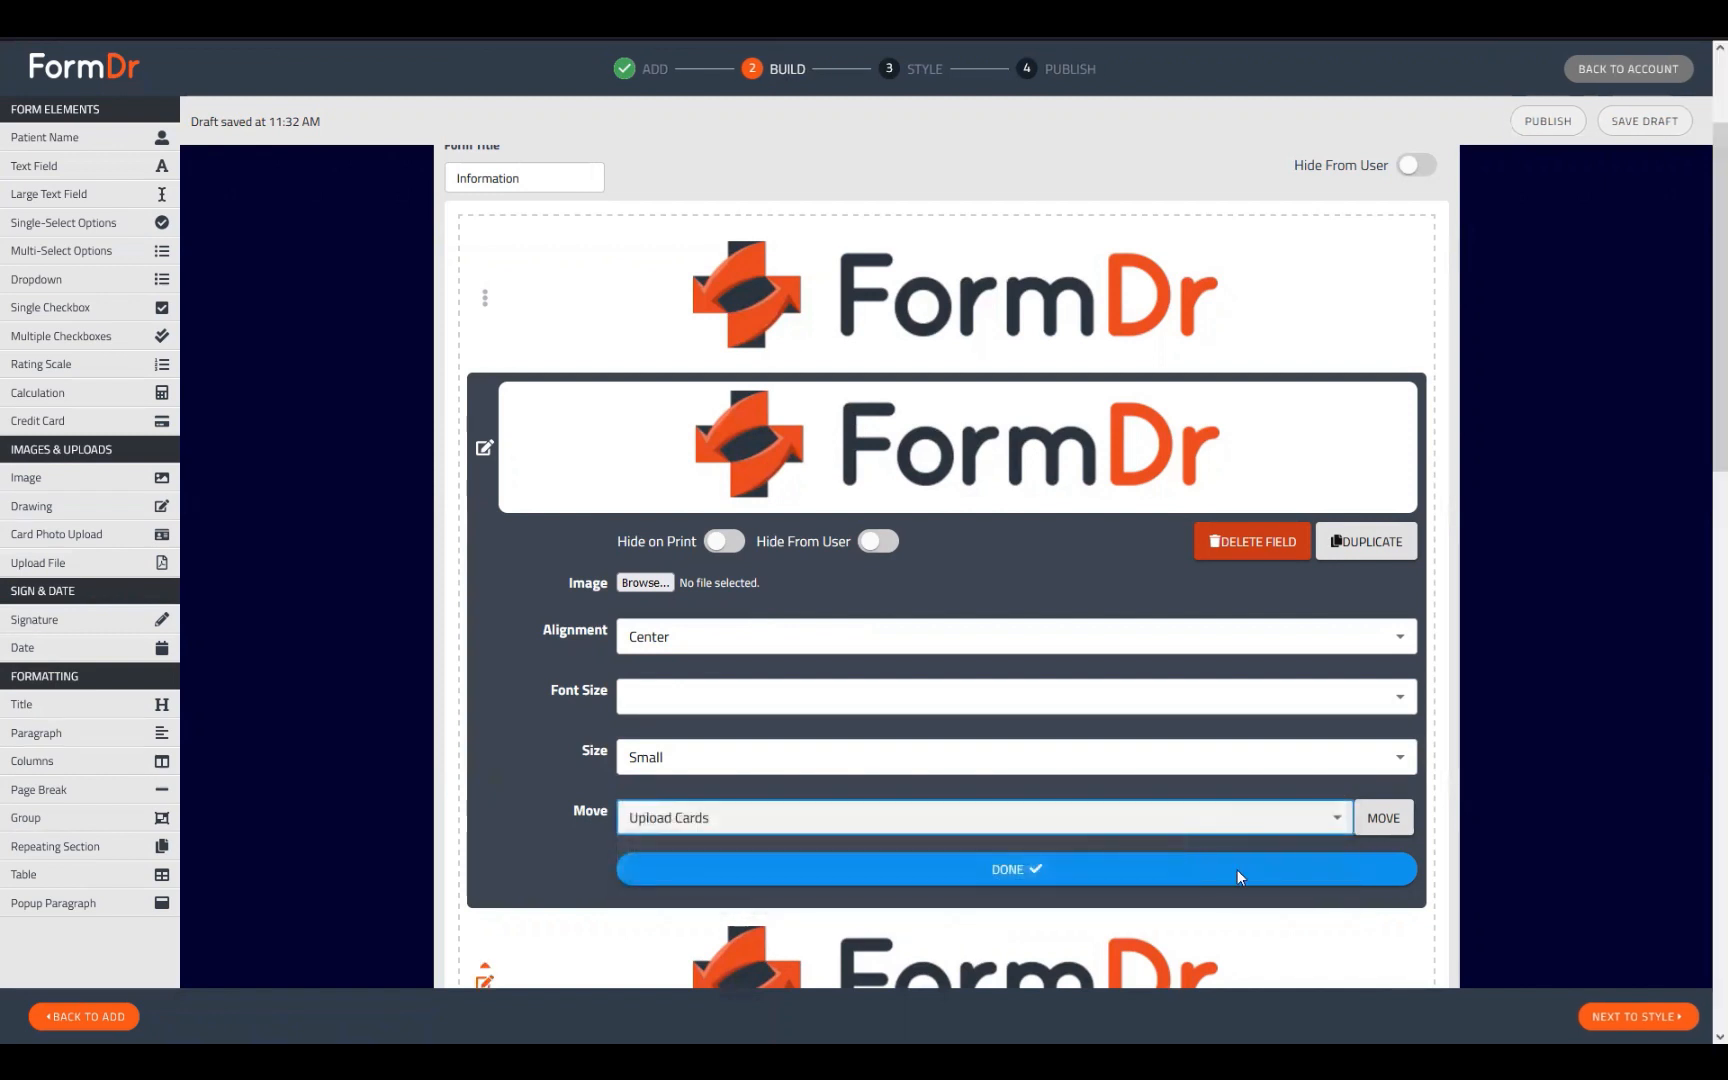
pyautogui.click(1383, 818)
pyautogui.scroll(-2, 922, 648)
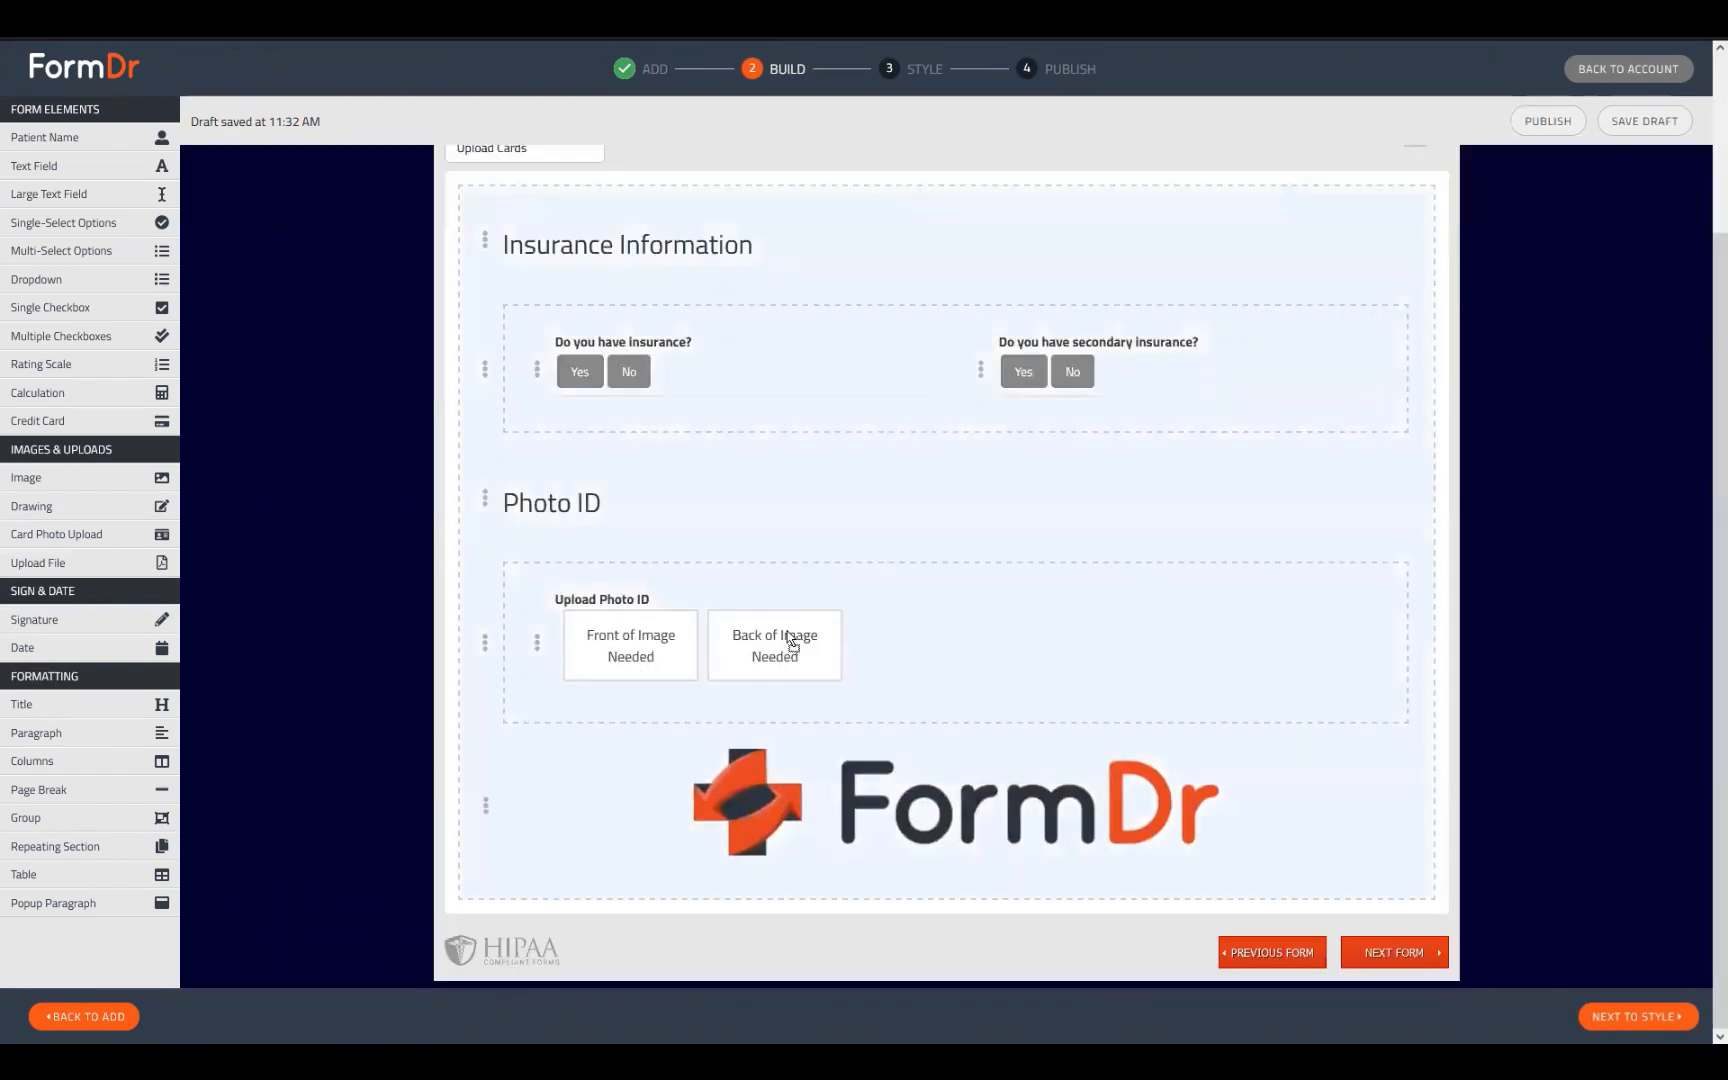
pyautogui.moveTo(794, 789); pyautogui.dragTo(749, 477)
pyautogui.scroll(3, 742, 479)
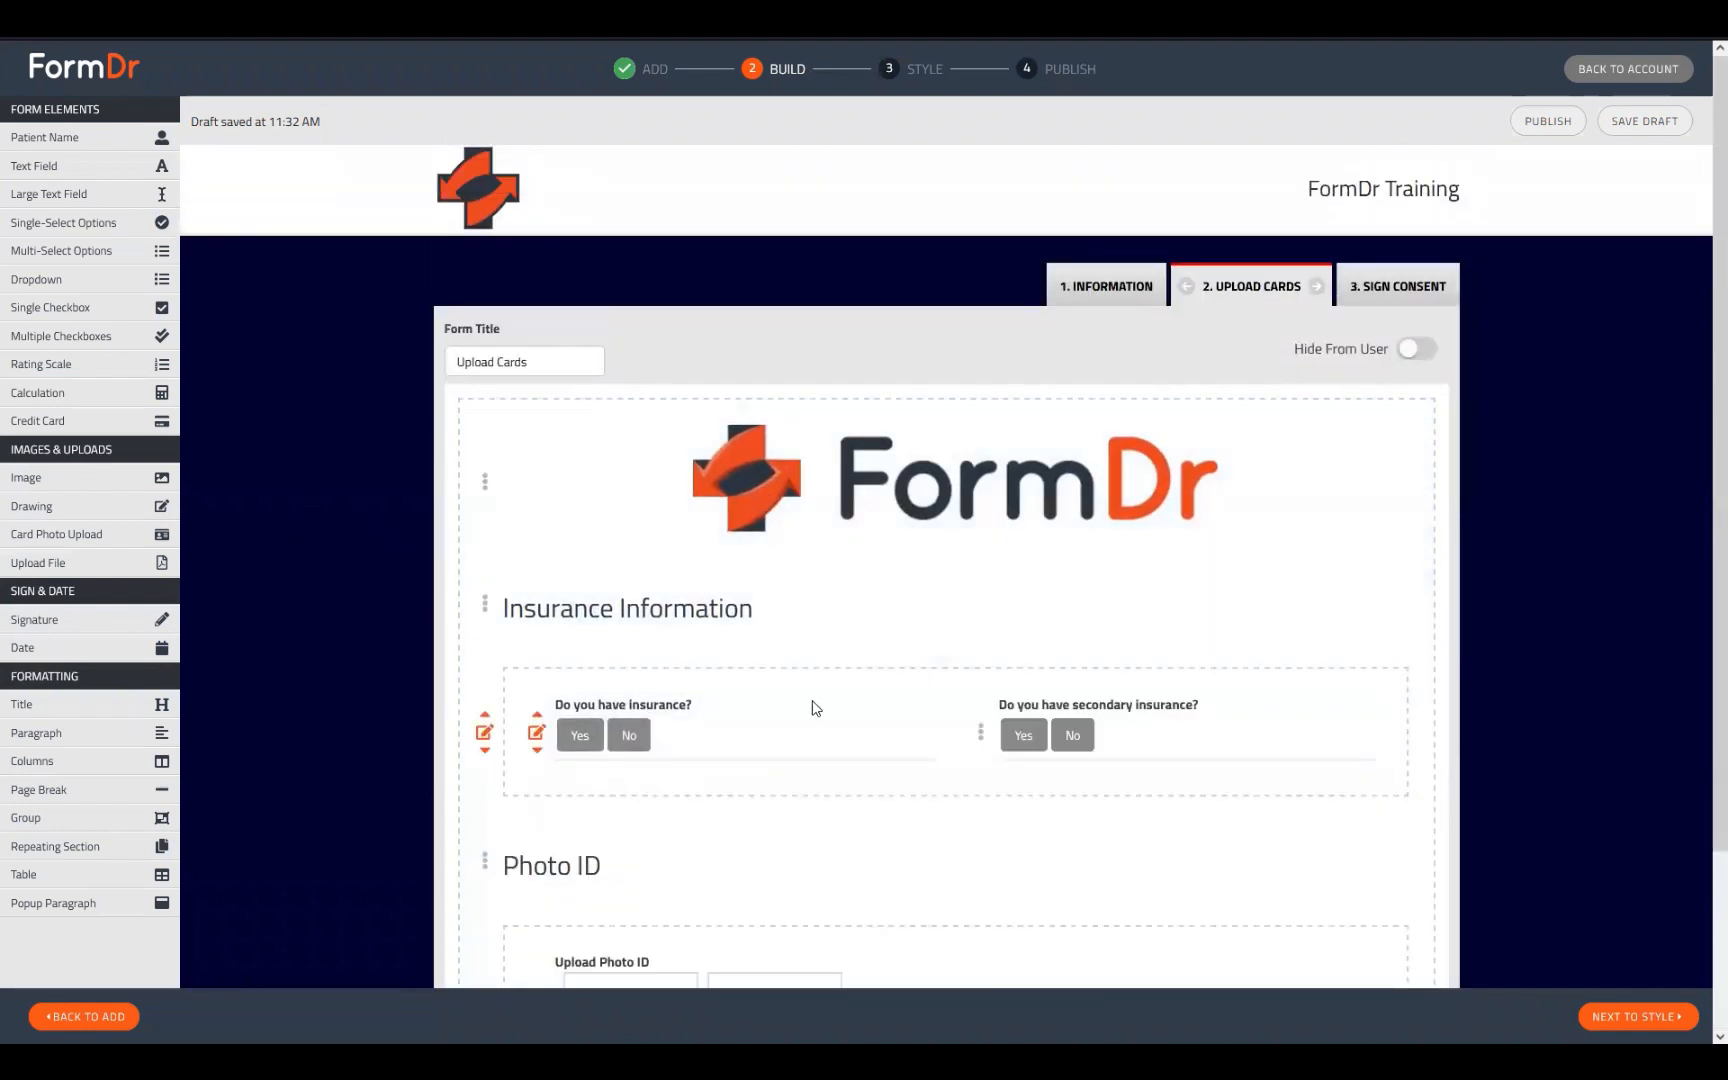
# Step: Move the second of the logo images left on the Information form to the Sign Consent form
pyautogui.click(1126, 289)
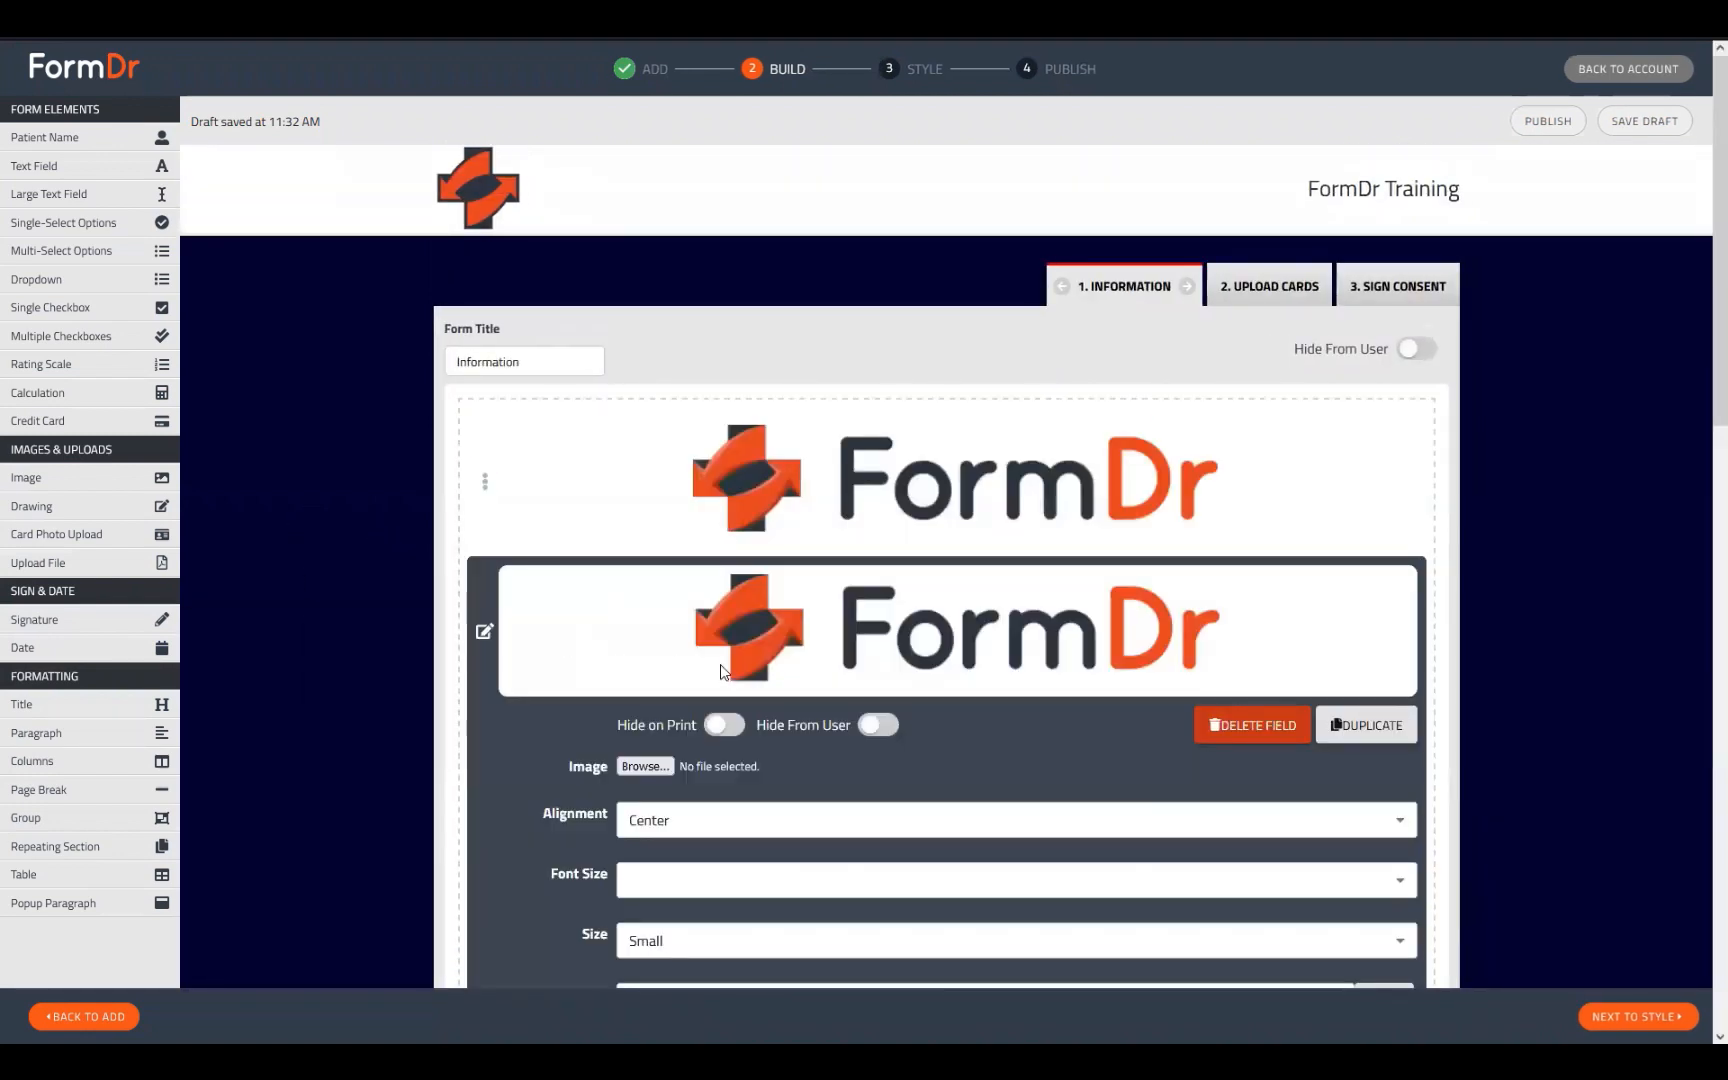
pyautogui.scroll(-1, 720, 670)
pyautogui.click(706, 910)
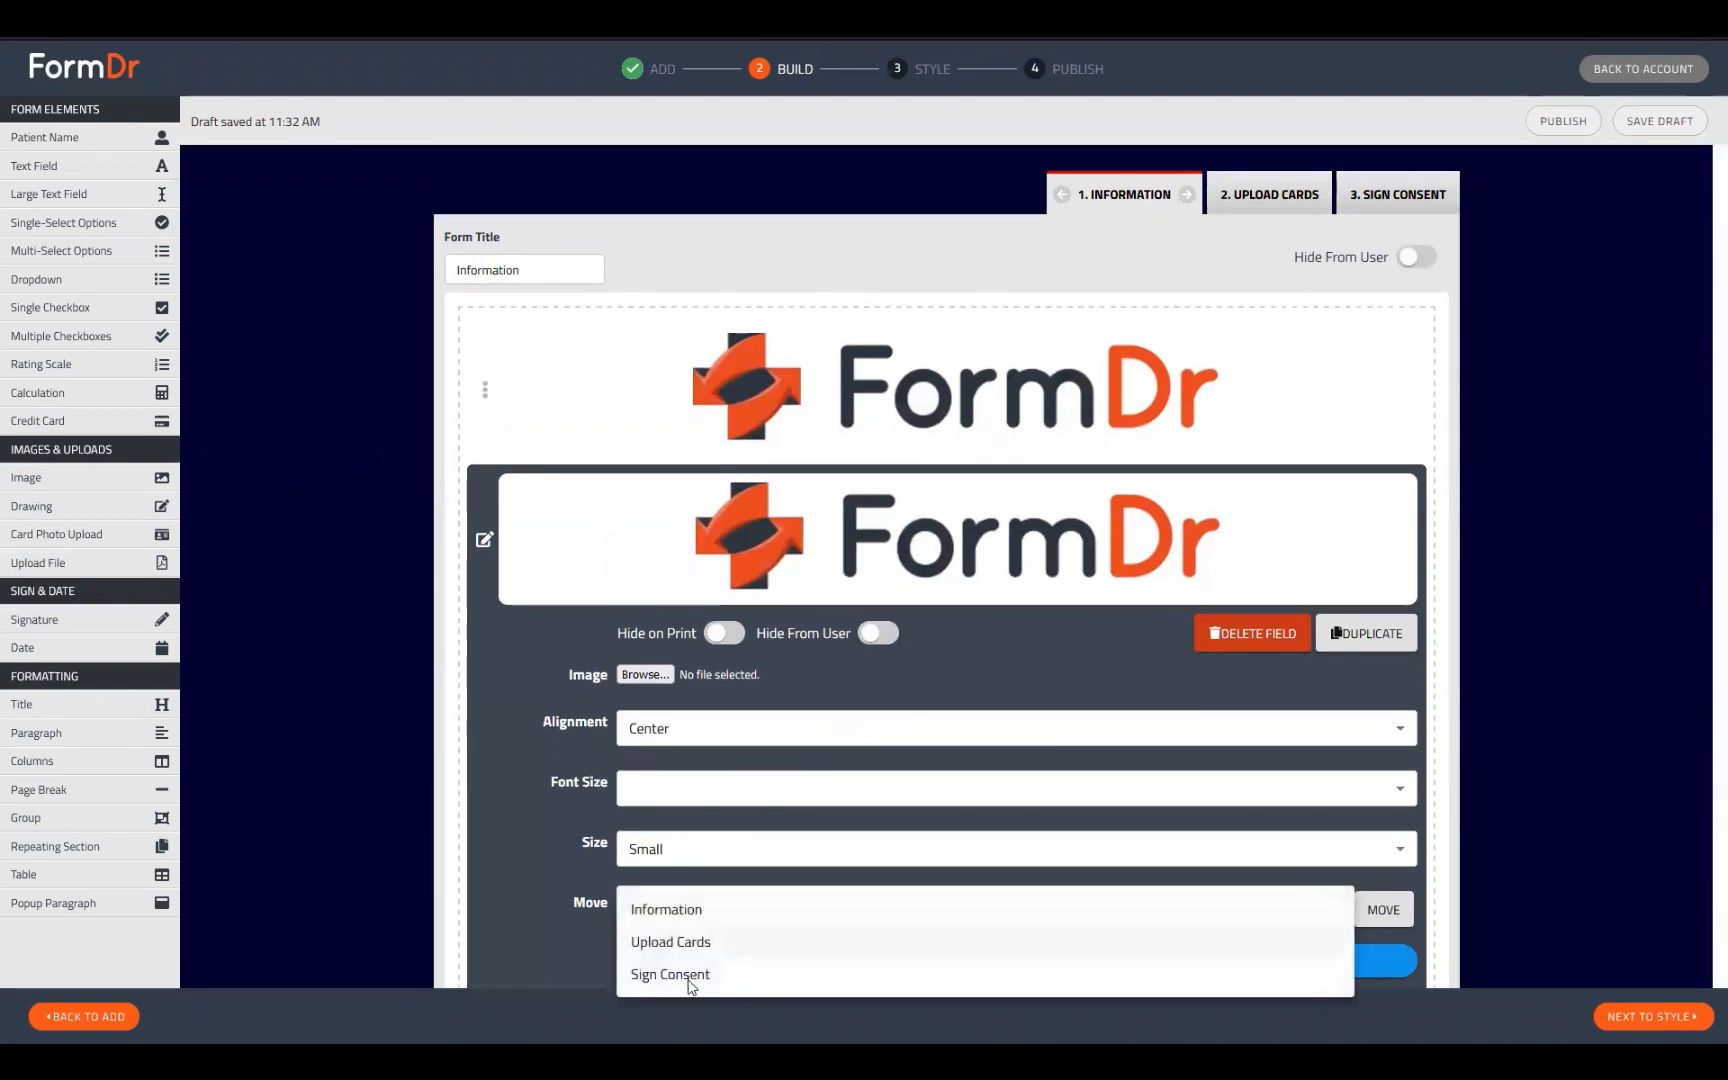
pyautogui.click(689, 977)
pyautogui.scroll(-3, 1065, 865)
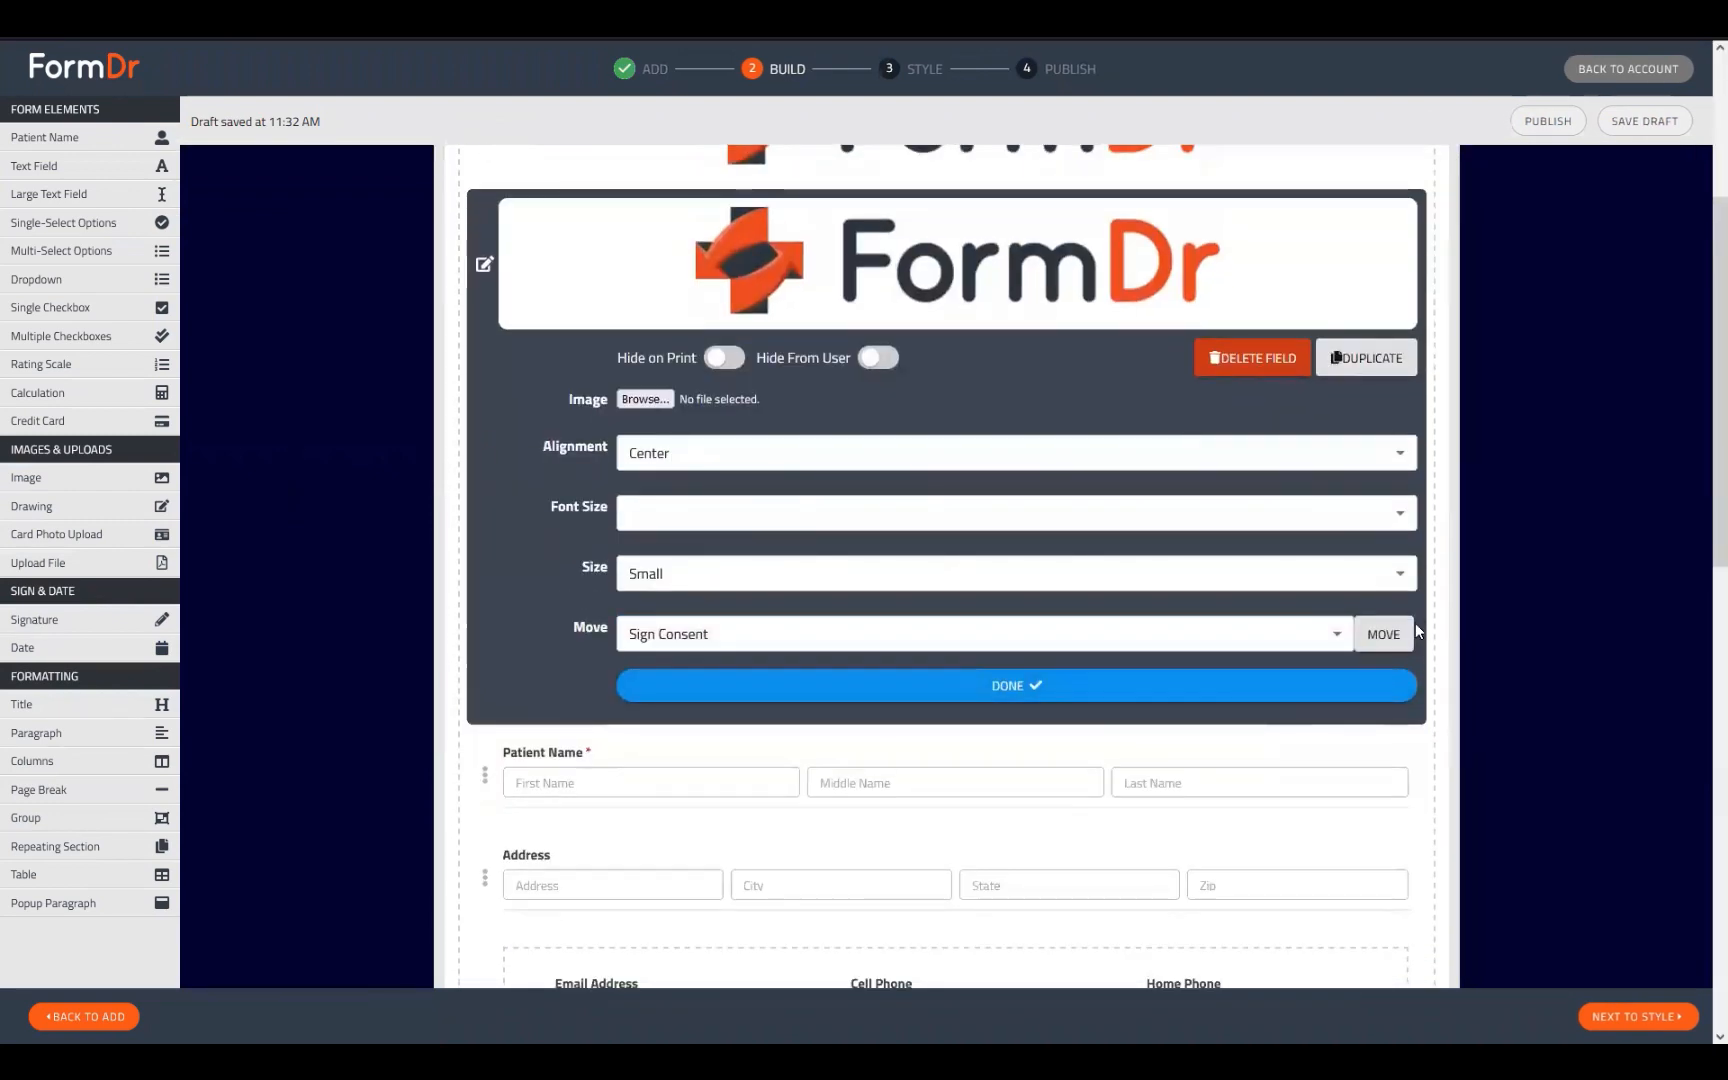
pyautogui.click(1404, 630)
# Step: Place the logo image at the top of the Sign Consent form, above the telehealth introduction paragraph
pyautogui.scroll(-5, 727, 800)
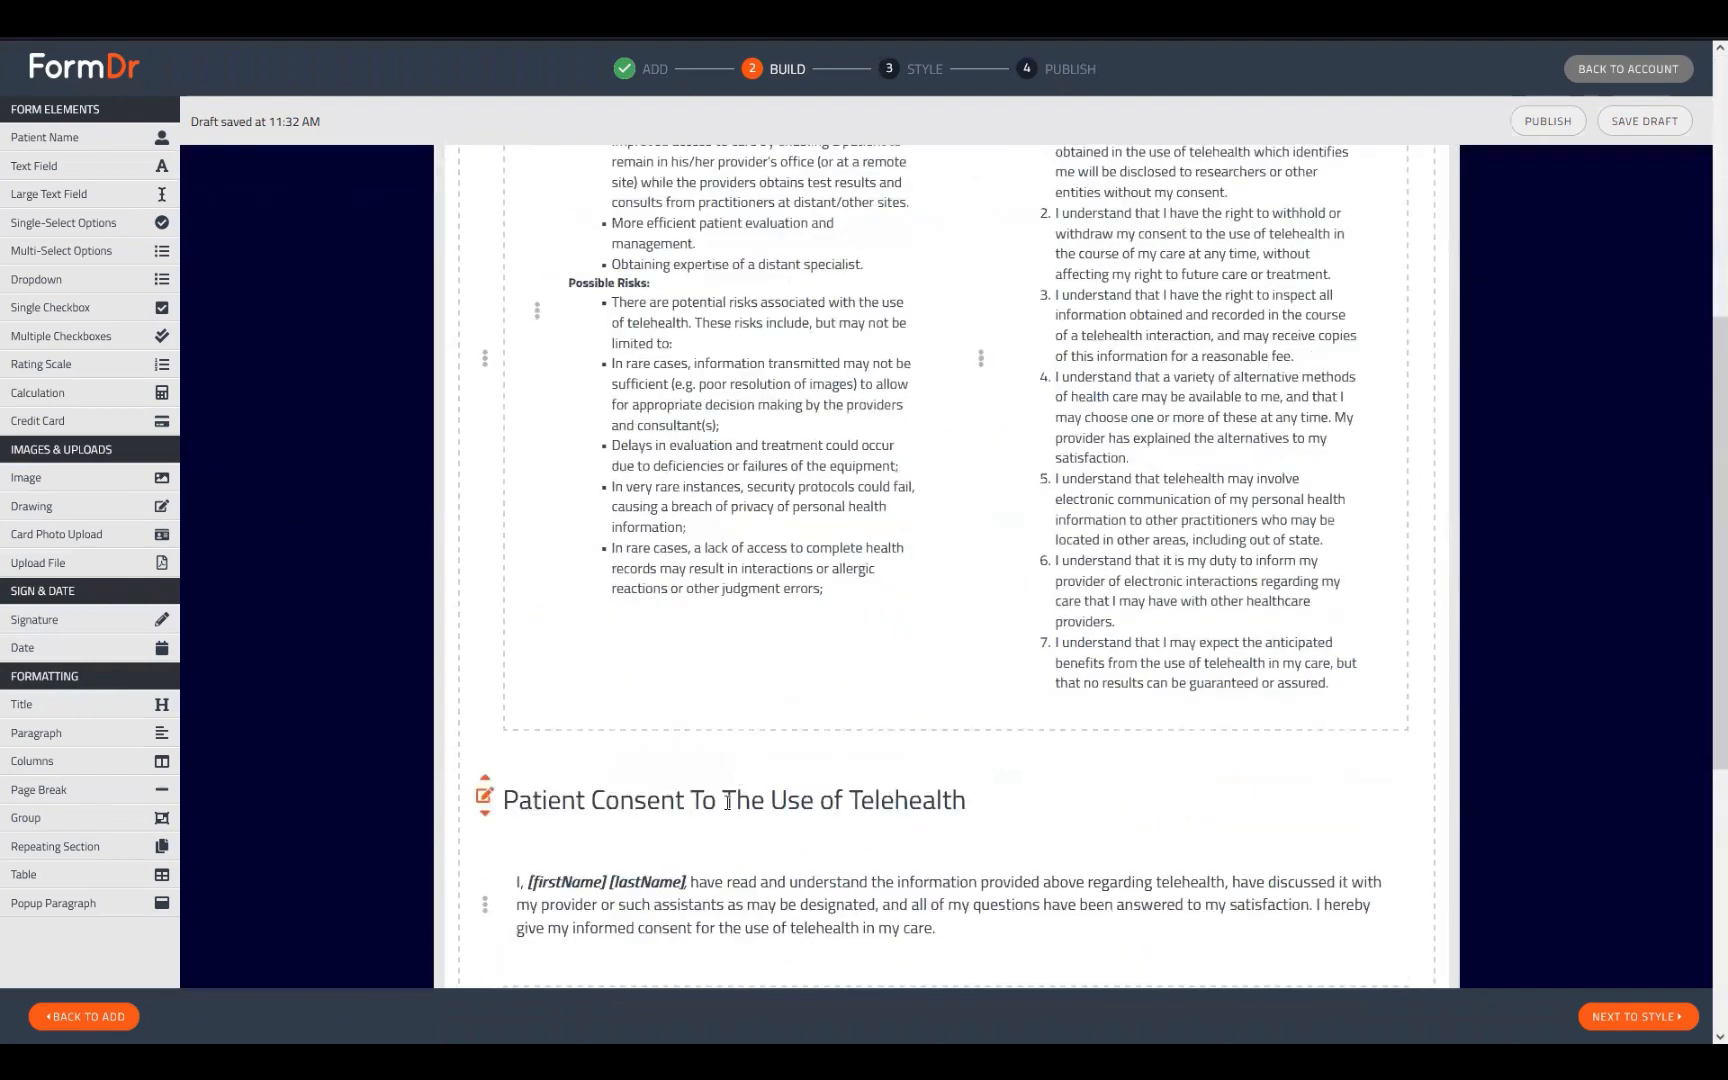
pyautogui.scroll(-4, 727, 800)
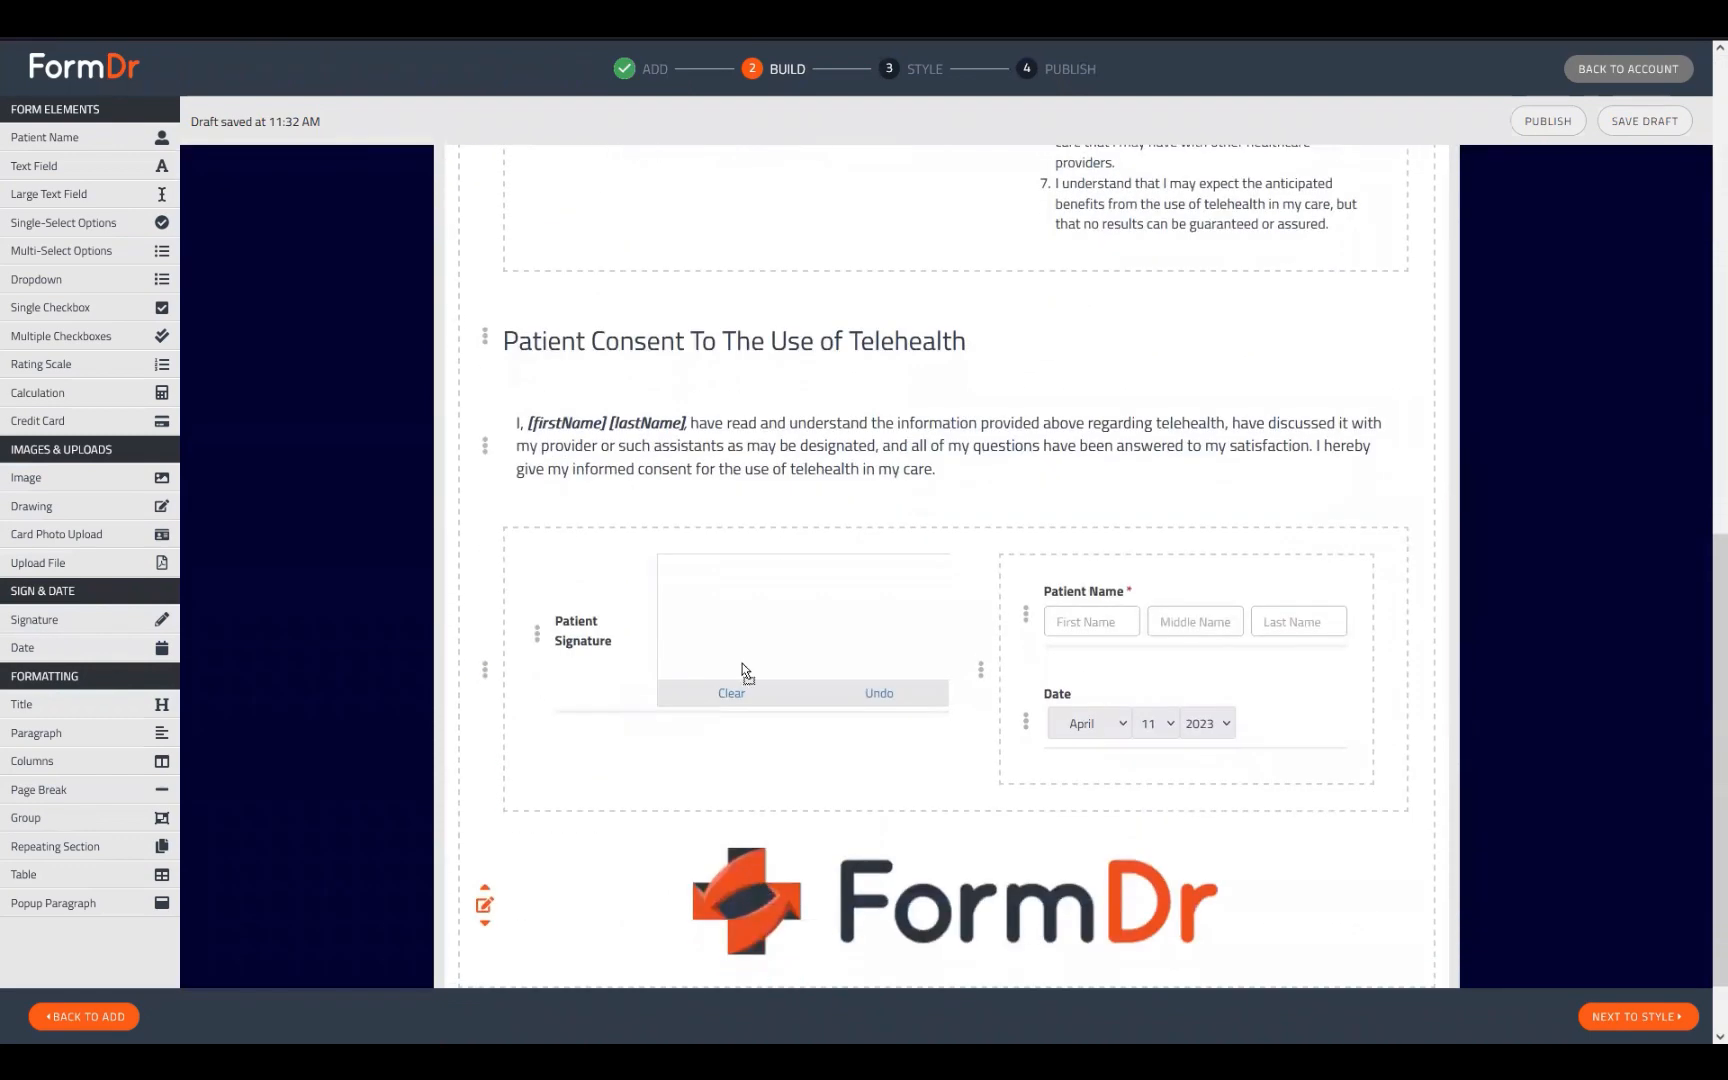
pyautogui.scroll(10, 822, 498)
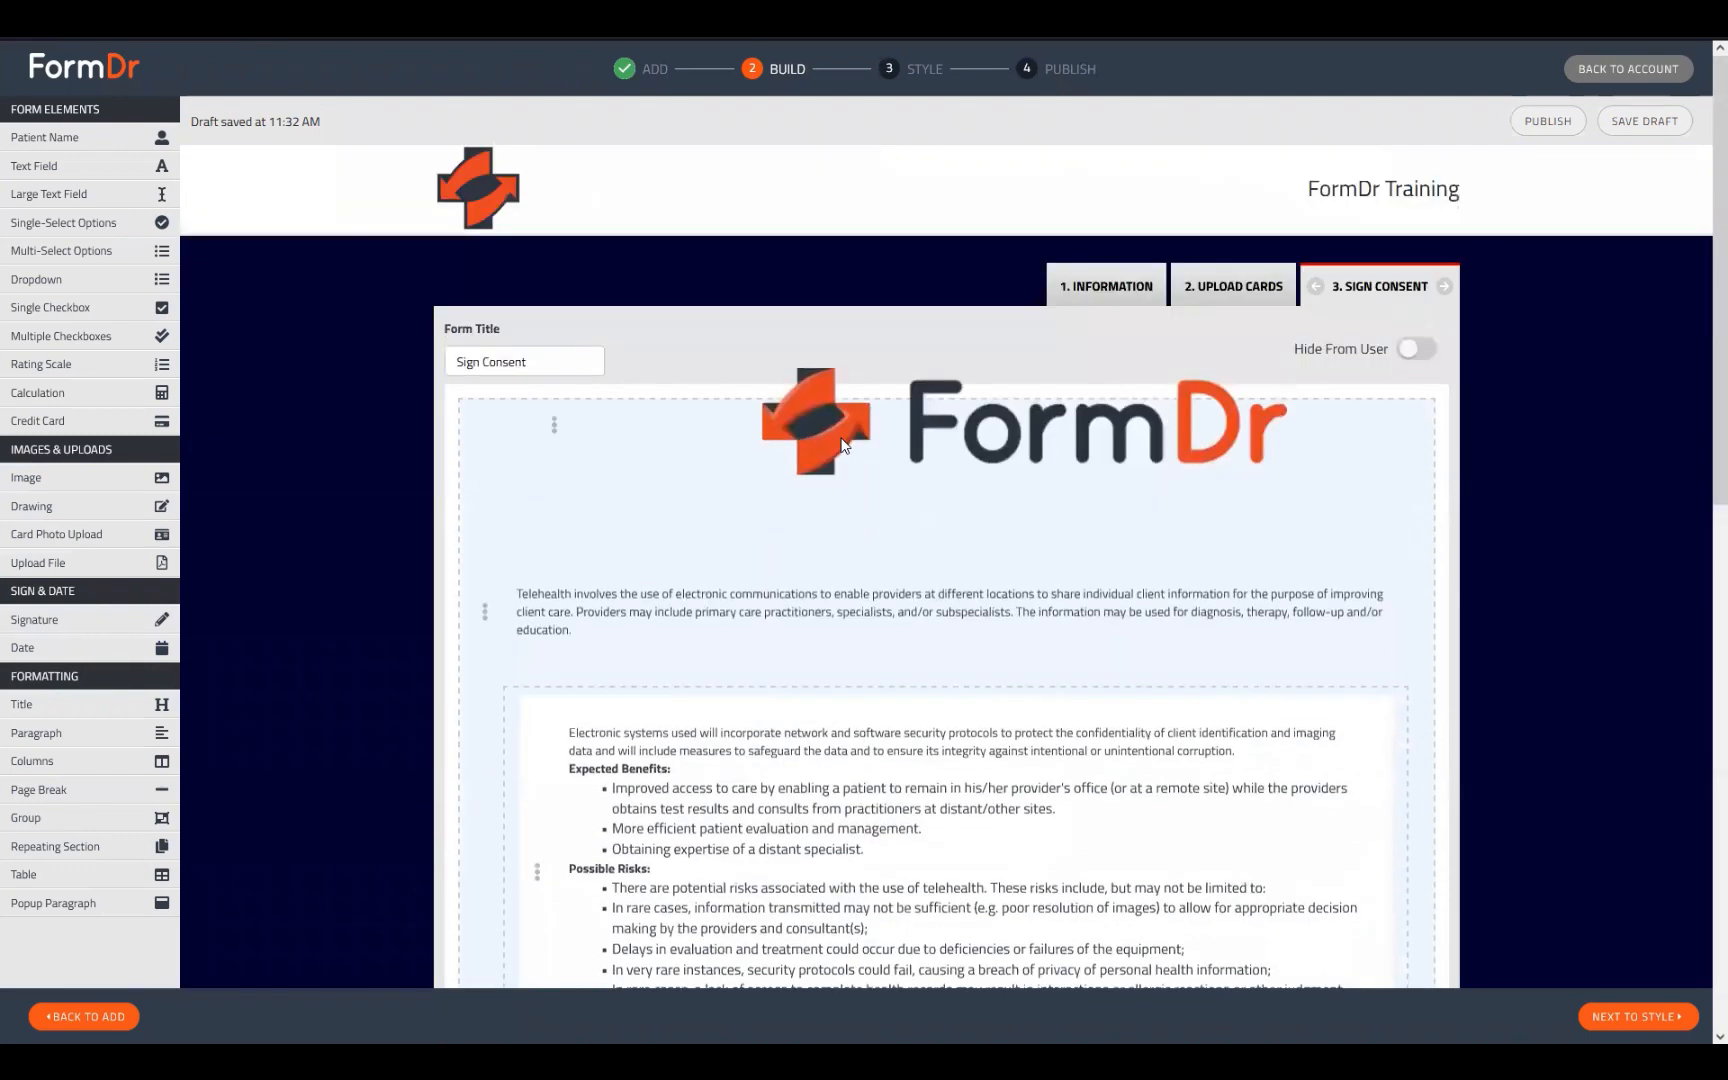
pyautogui.moveTo(841, 439); pyautogui.dragTo(764, 489)
pyautogui.scroll(-5, 1279, 872)
pyautogui.scroll(5, 1279, 872)
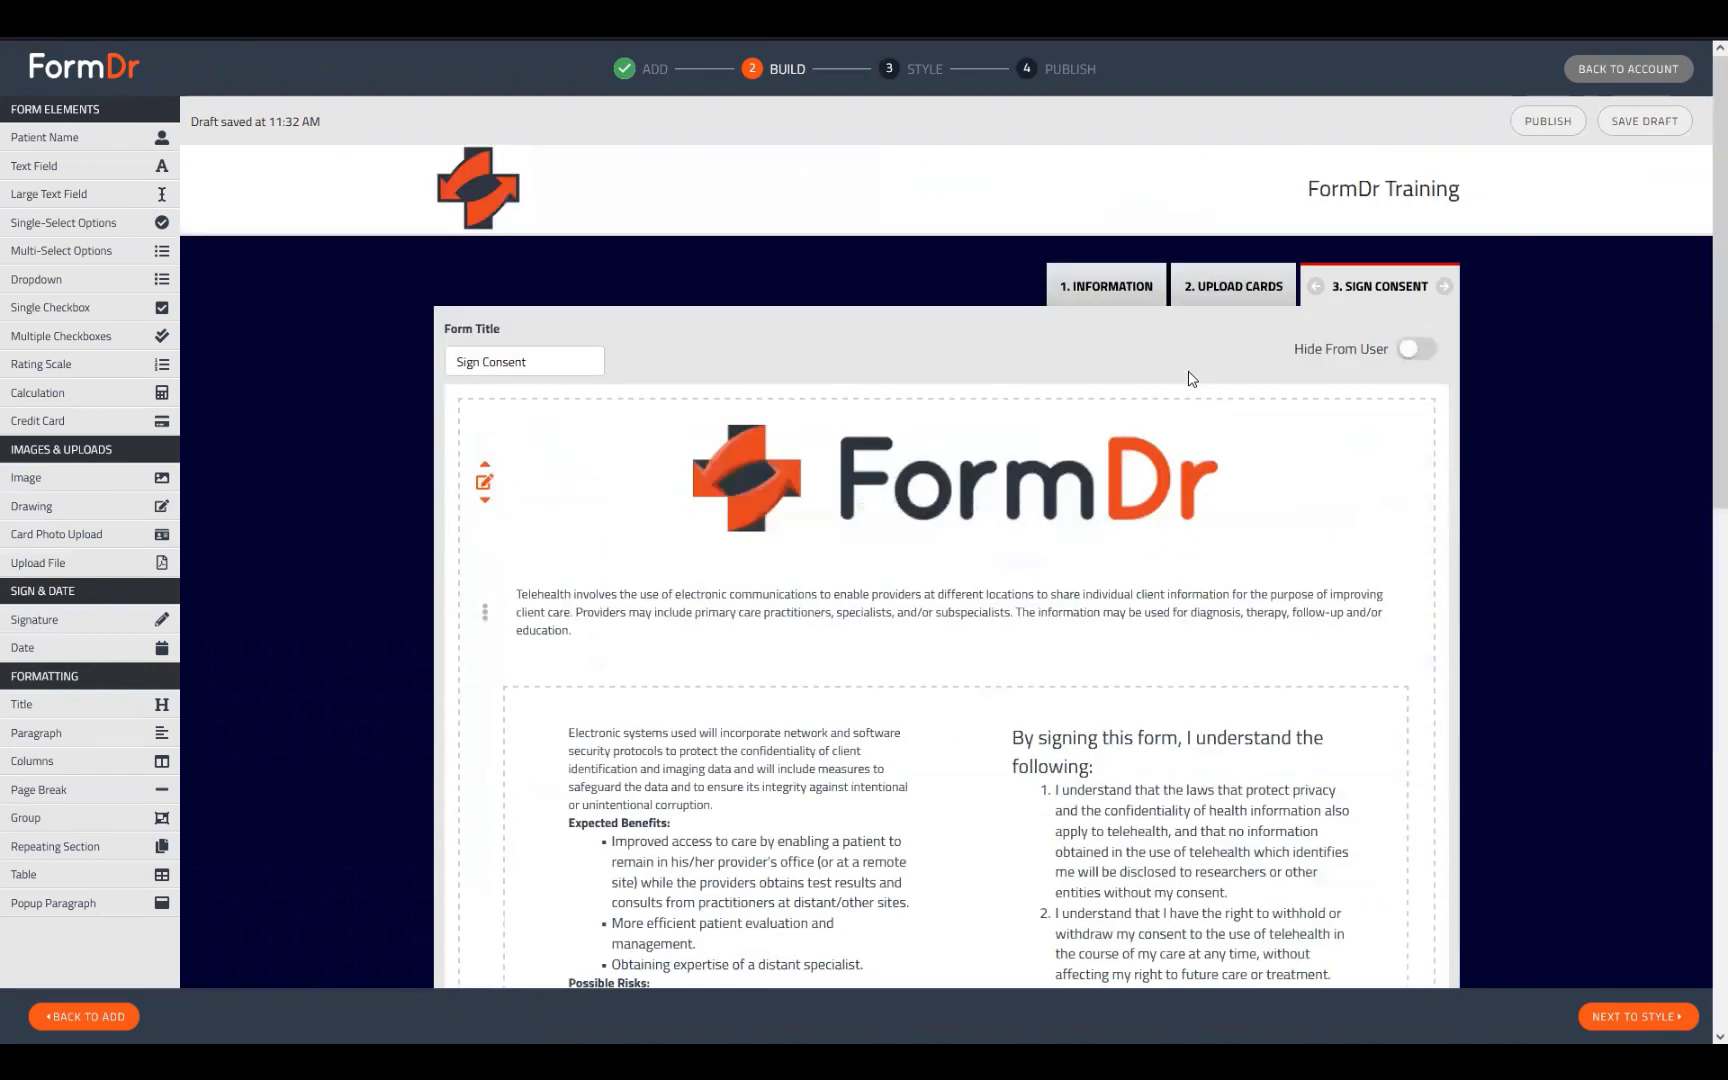
# Step: Set the logo image's size on the Information form to Tiny and finish editing the field
pyautogui.click(1110, 290)
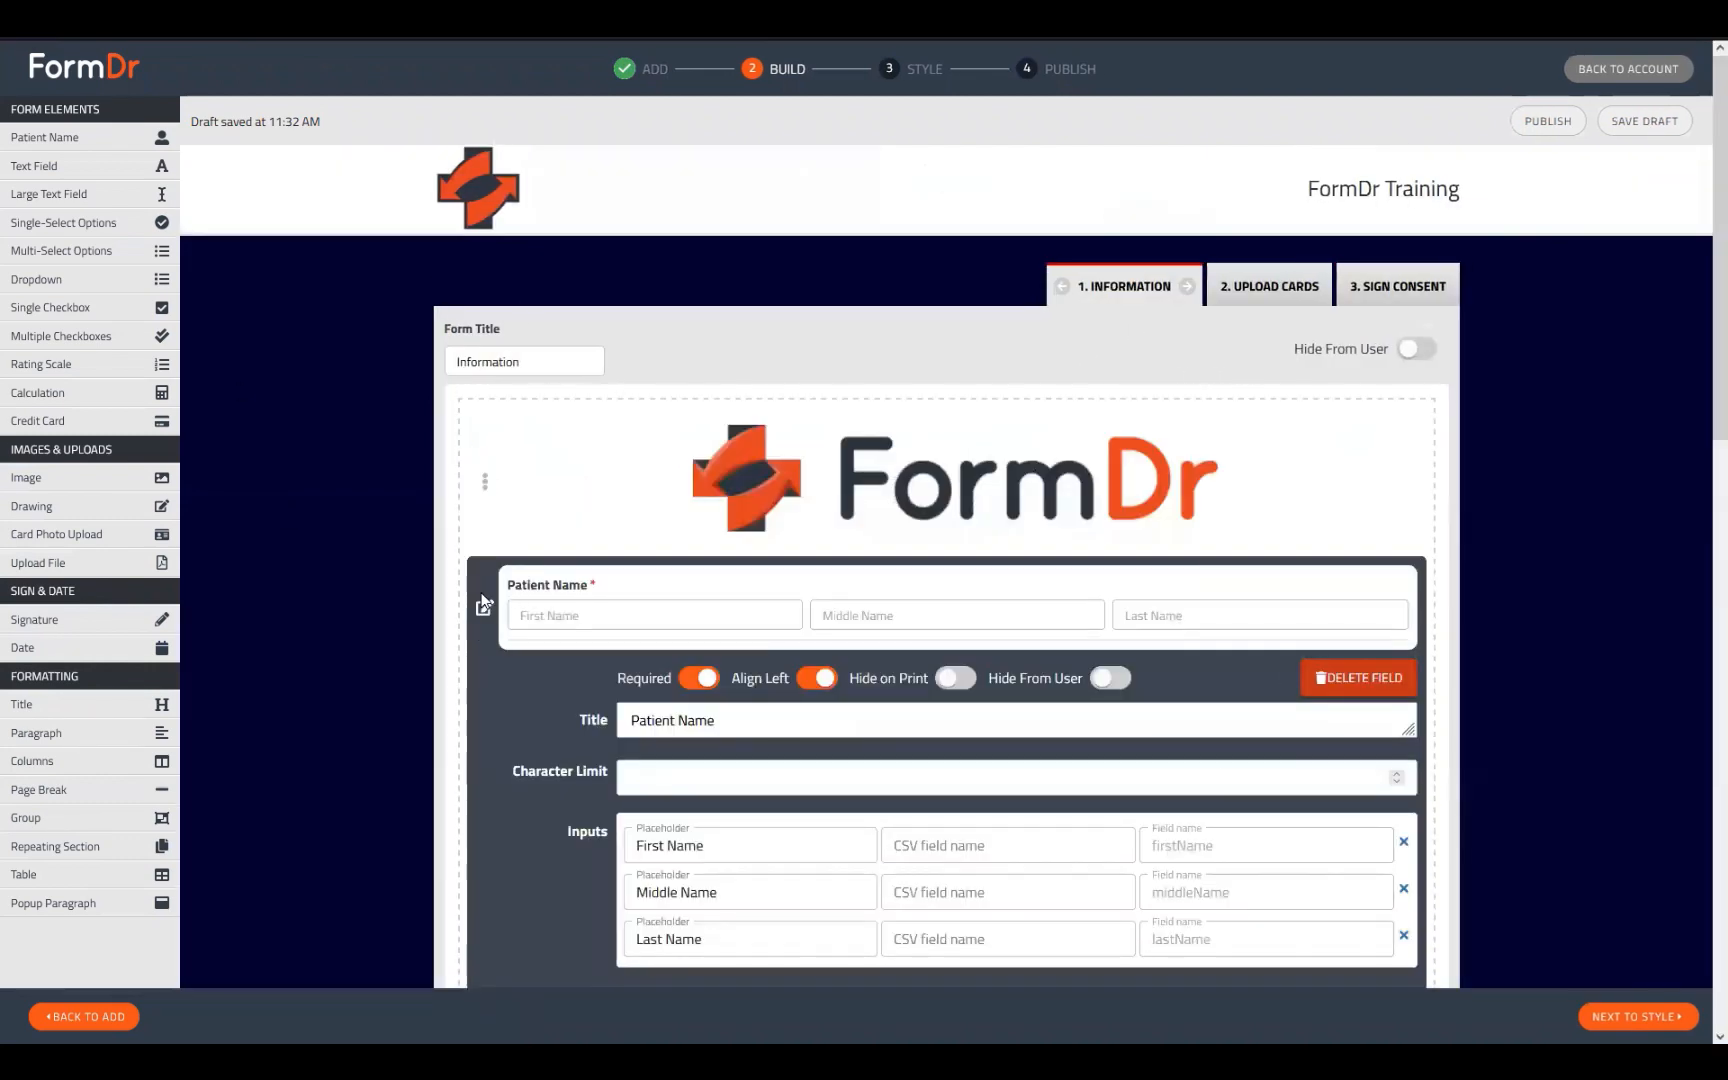
pyautogui.click(483, 604)
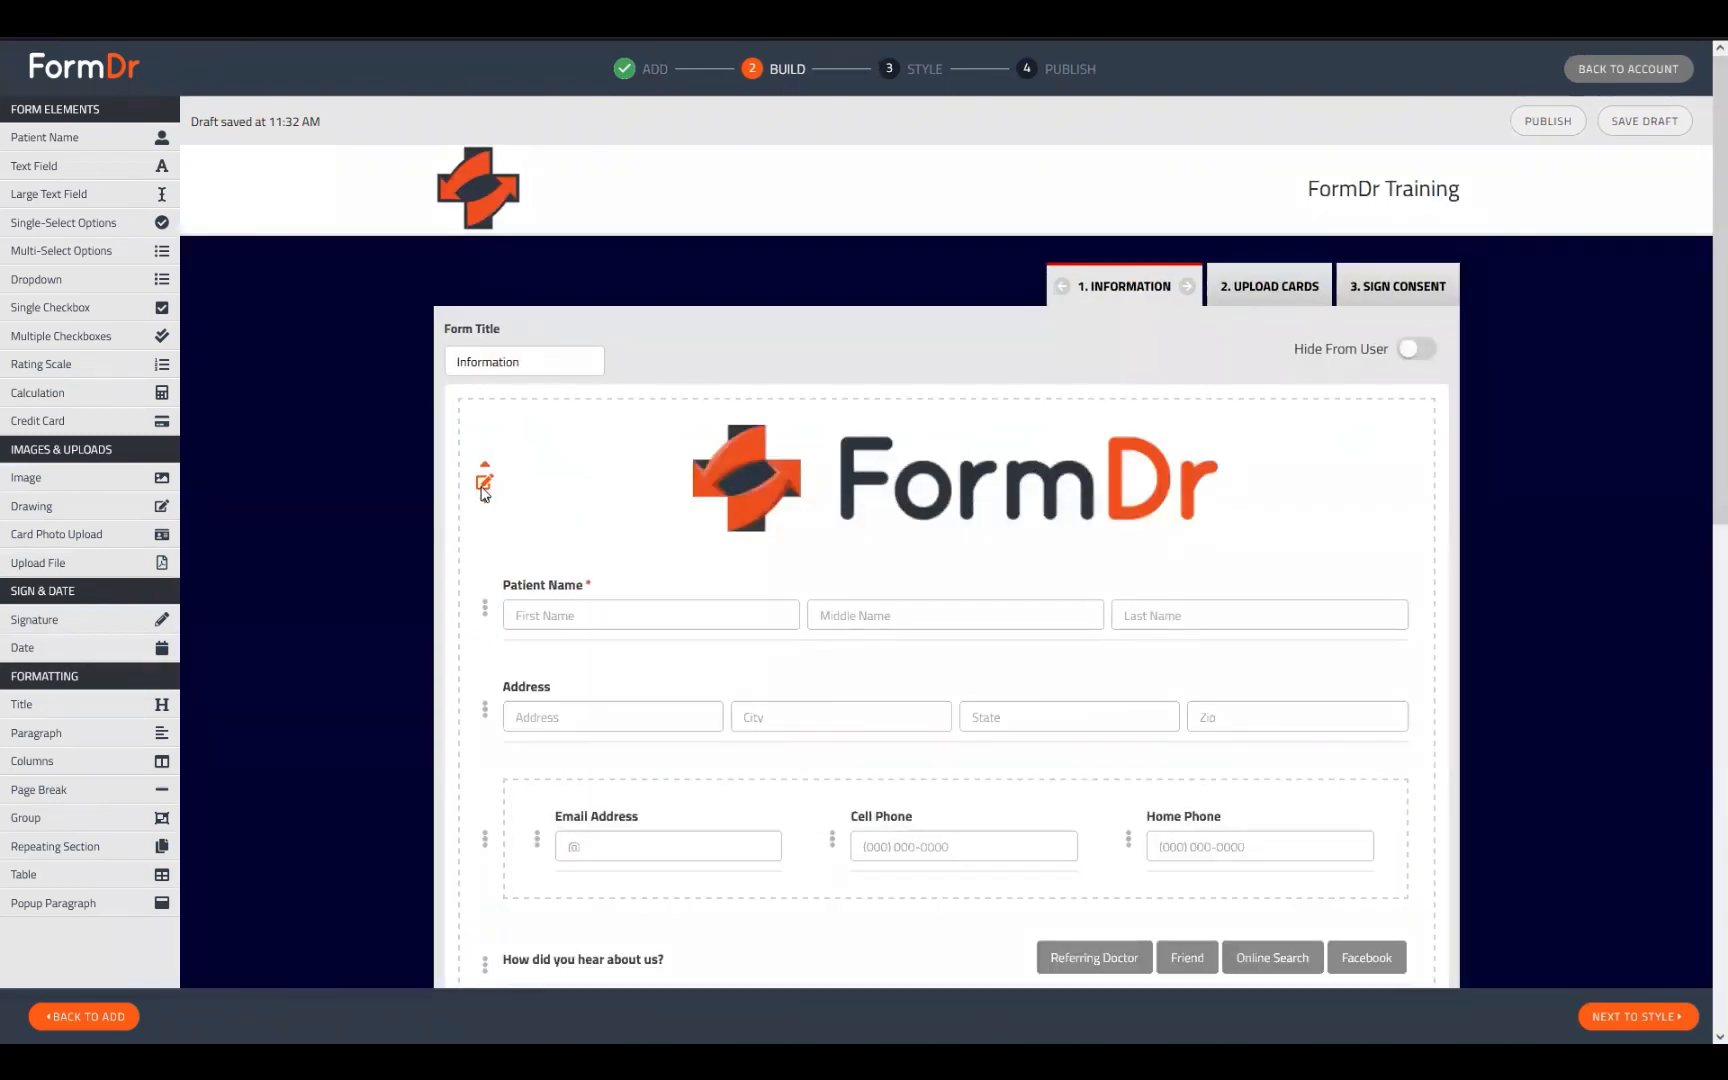
pyautogui.click(483, 488)
pyautogui.click(696, 782)
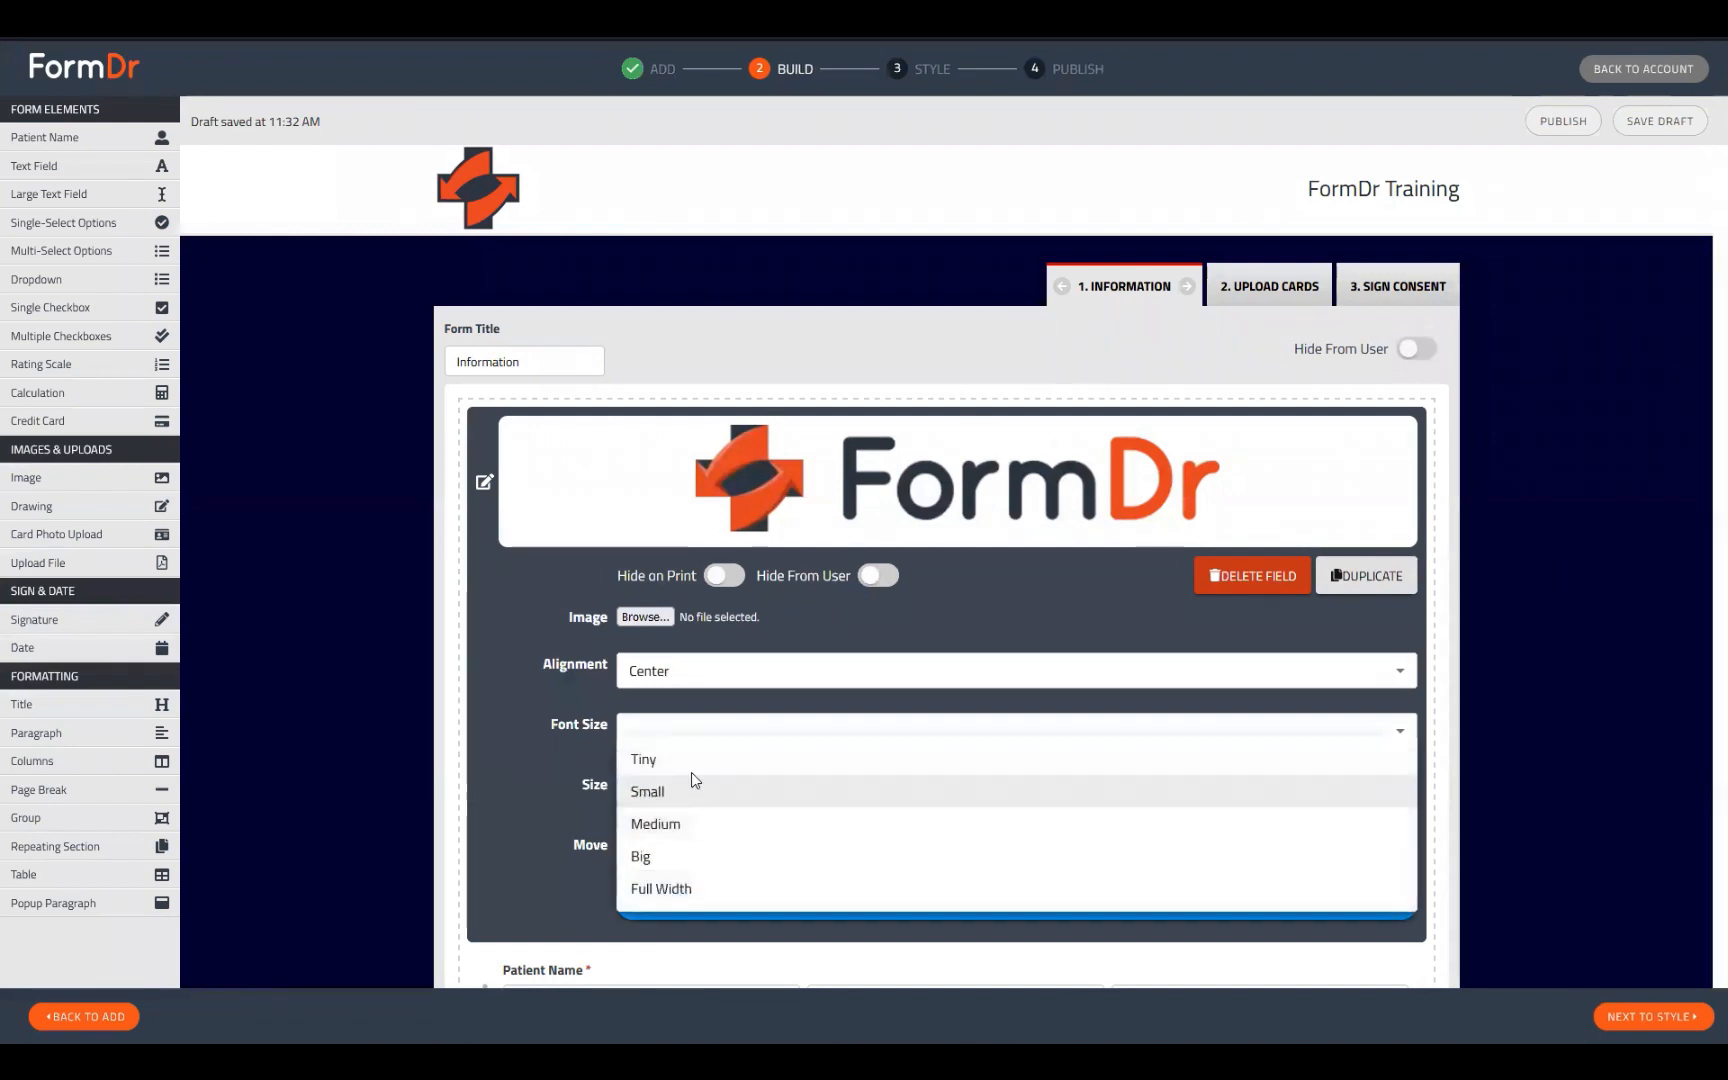
pyautogui.click(690, 766)
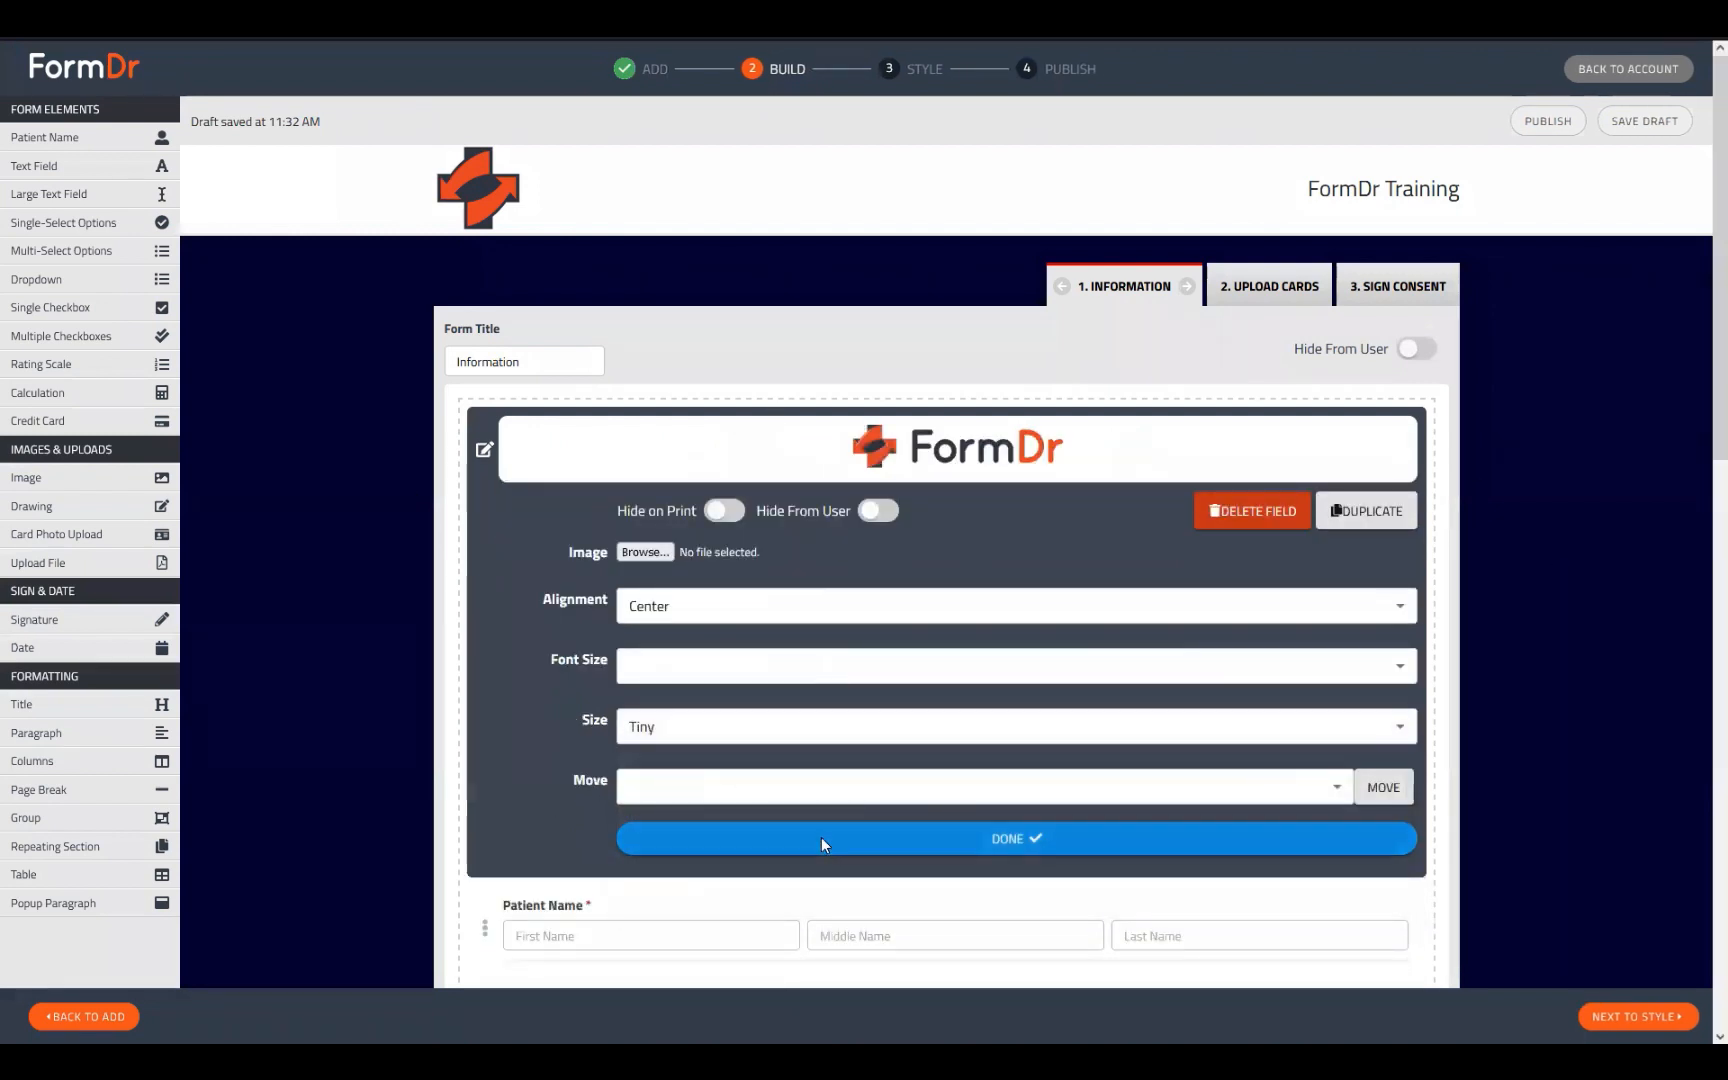
pyautogui.click(721, 832)
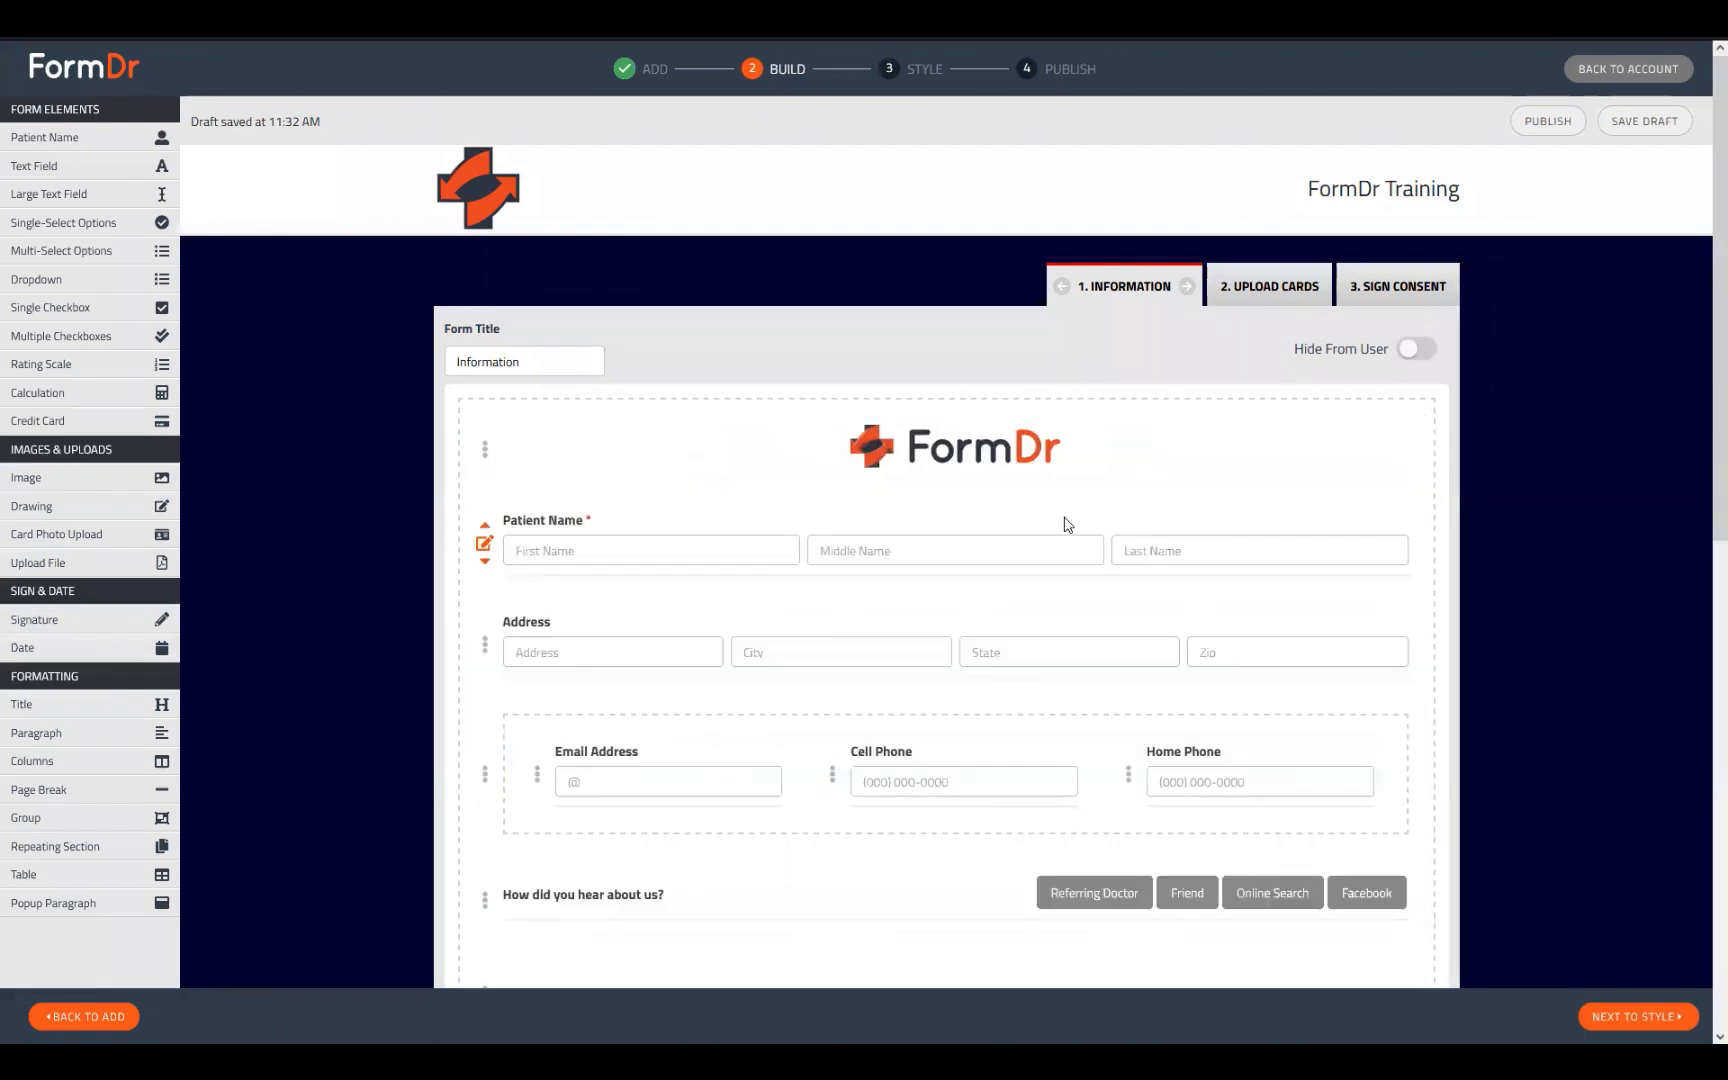
# Step: Set the logo image's size on the Upload Cards form to Tiny and finish editing the field
pyautogui.click(1277, 290)
pyautogui.click(482, 485)
pyautogui.click(714, 787)
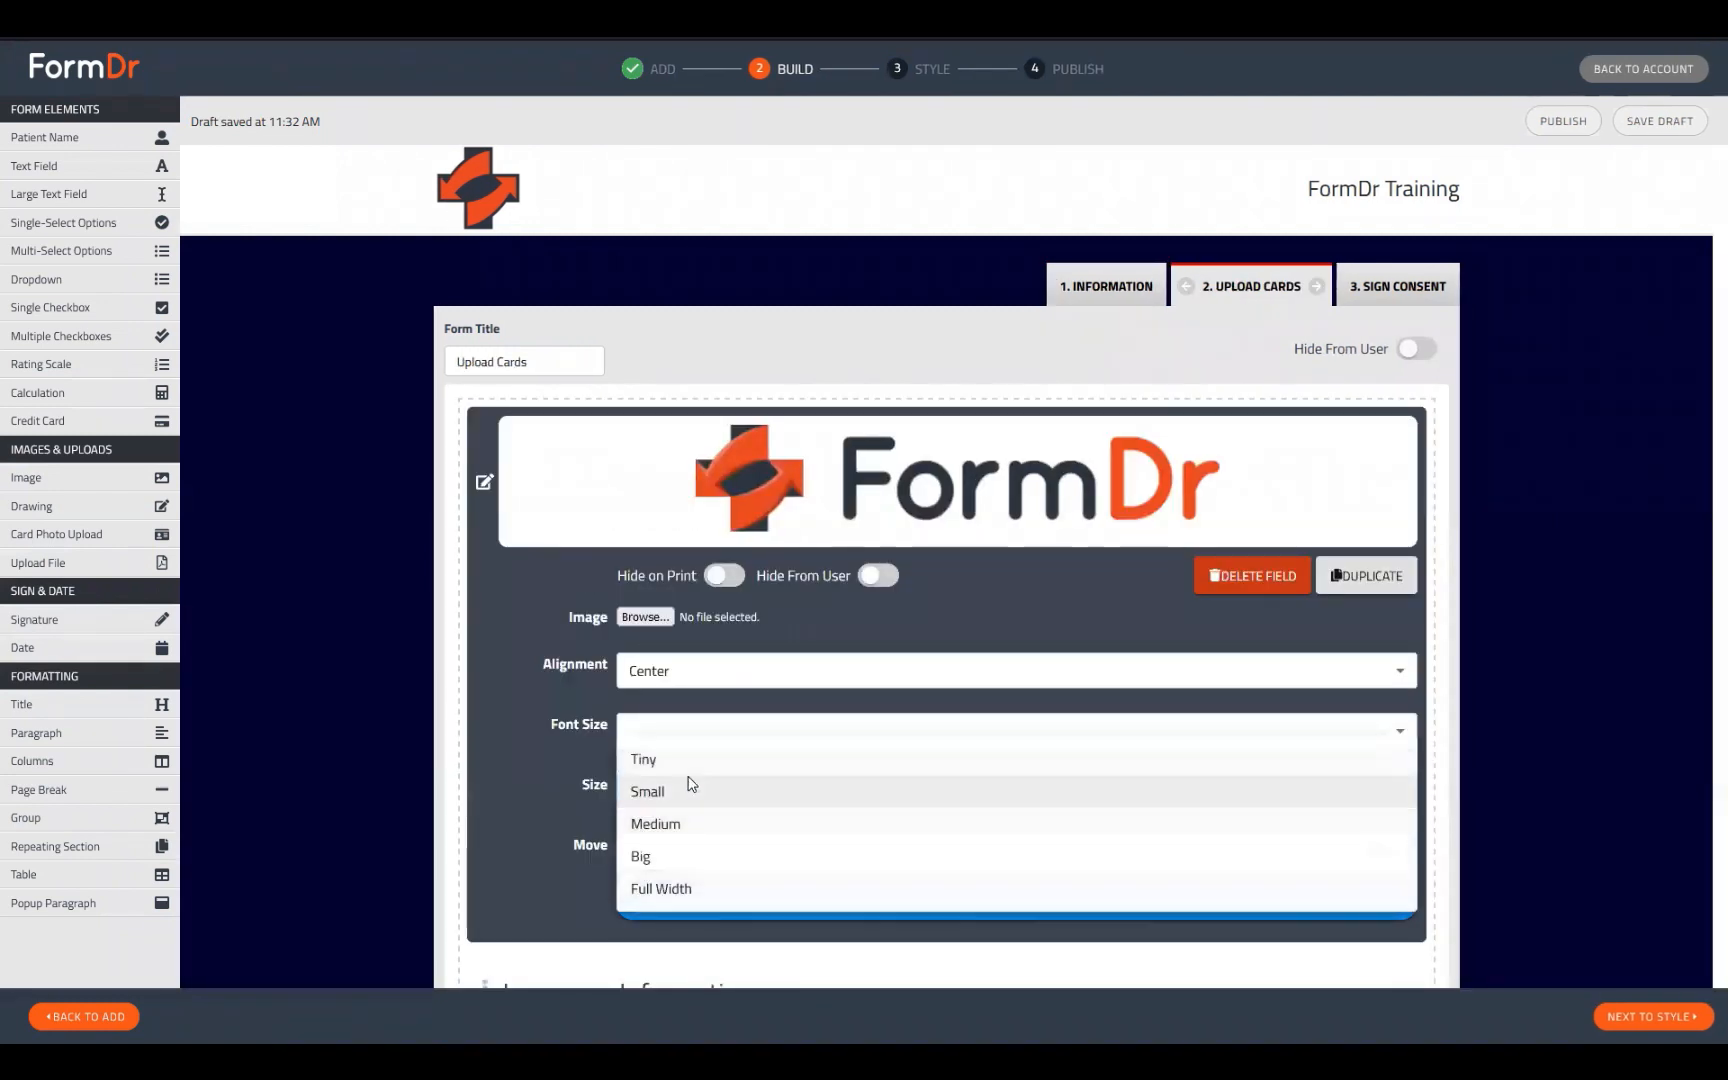
pyautogui.click(690, 756)
pyautogui.click(481, 452)
# Step: Set the logo image's size on the Sign Consent form to Tiny and finish editing the field
pyautogui.click(1405, 284)
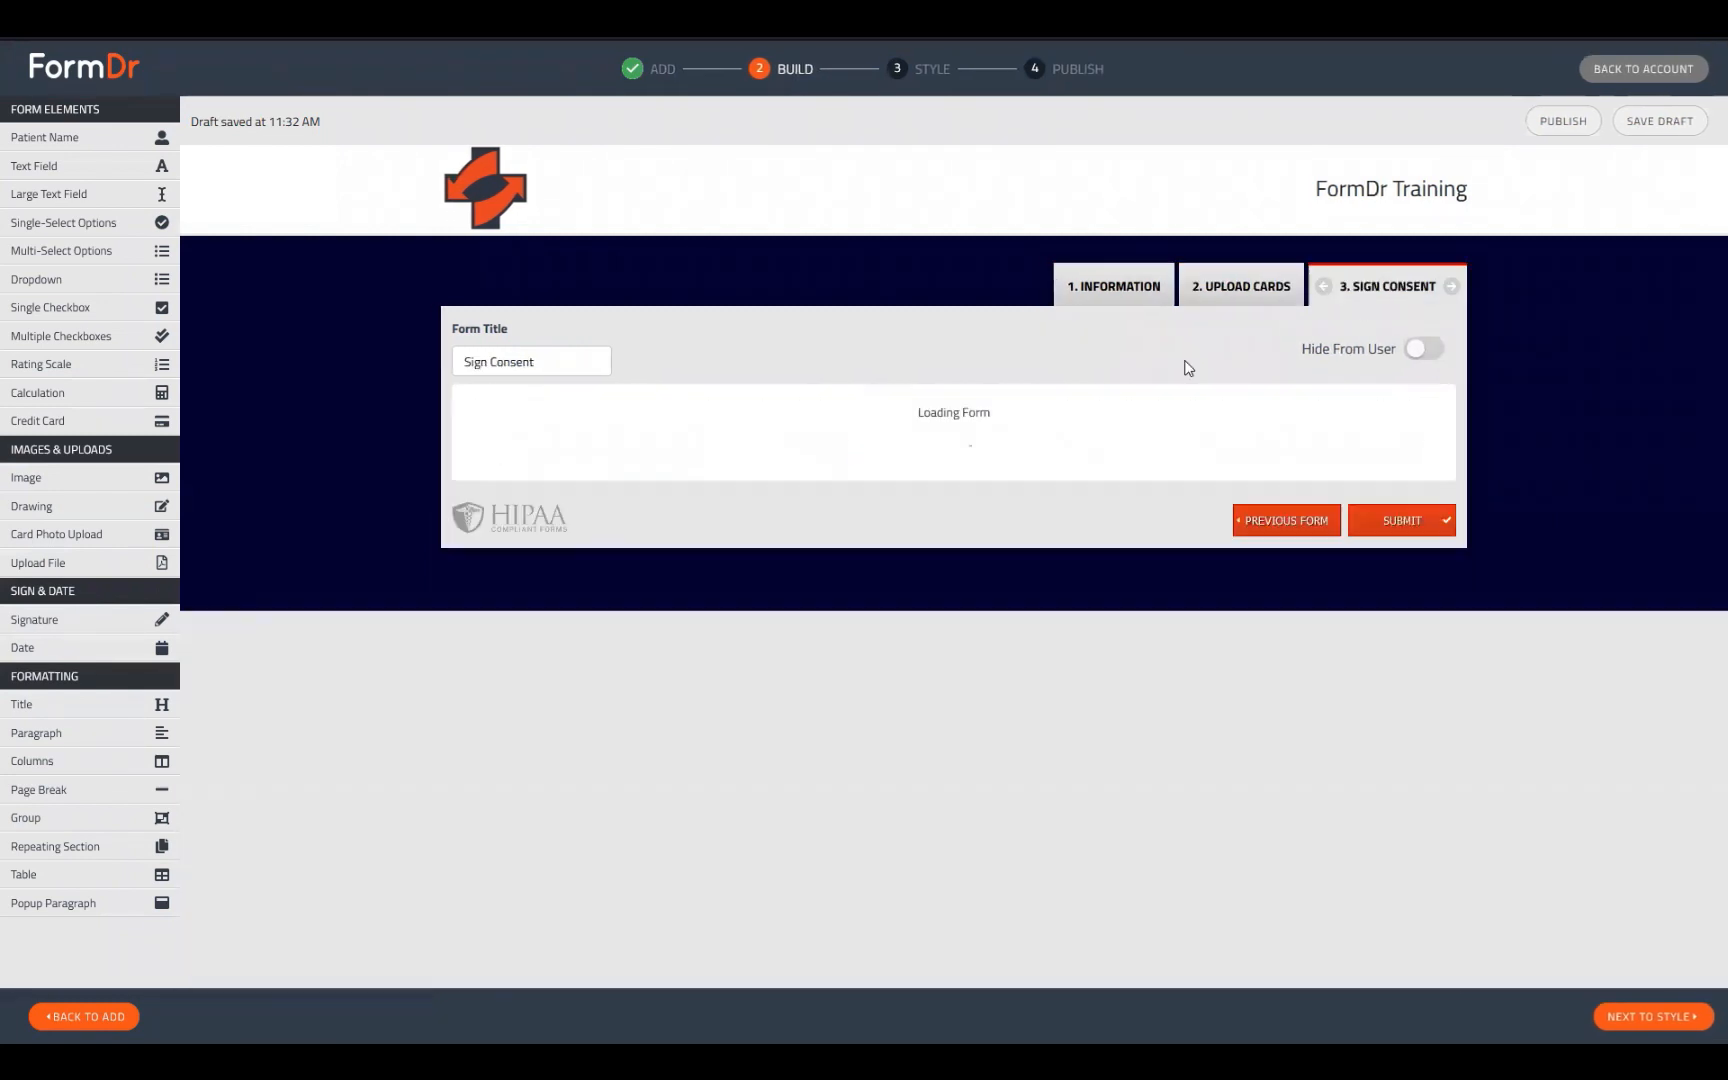
pyautogui.click(484, 485)
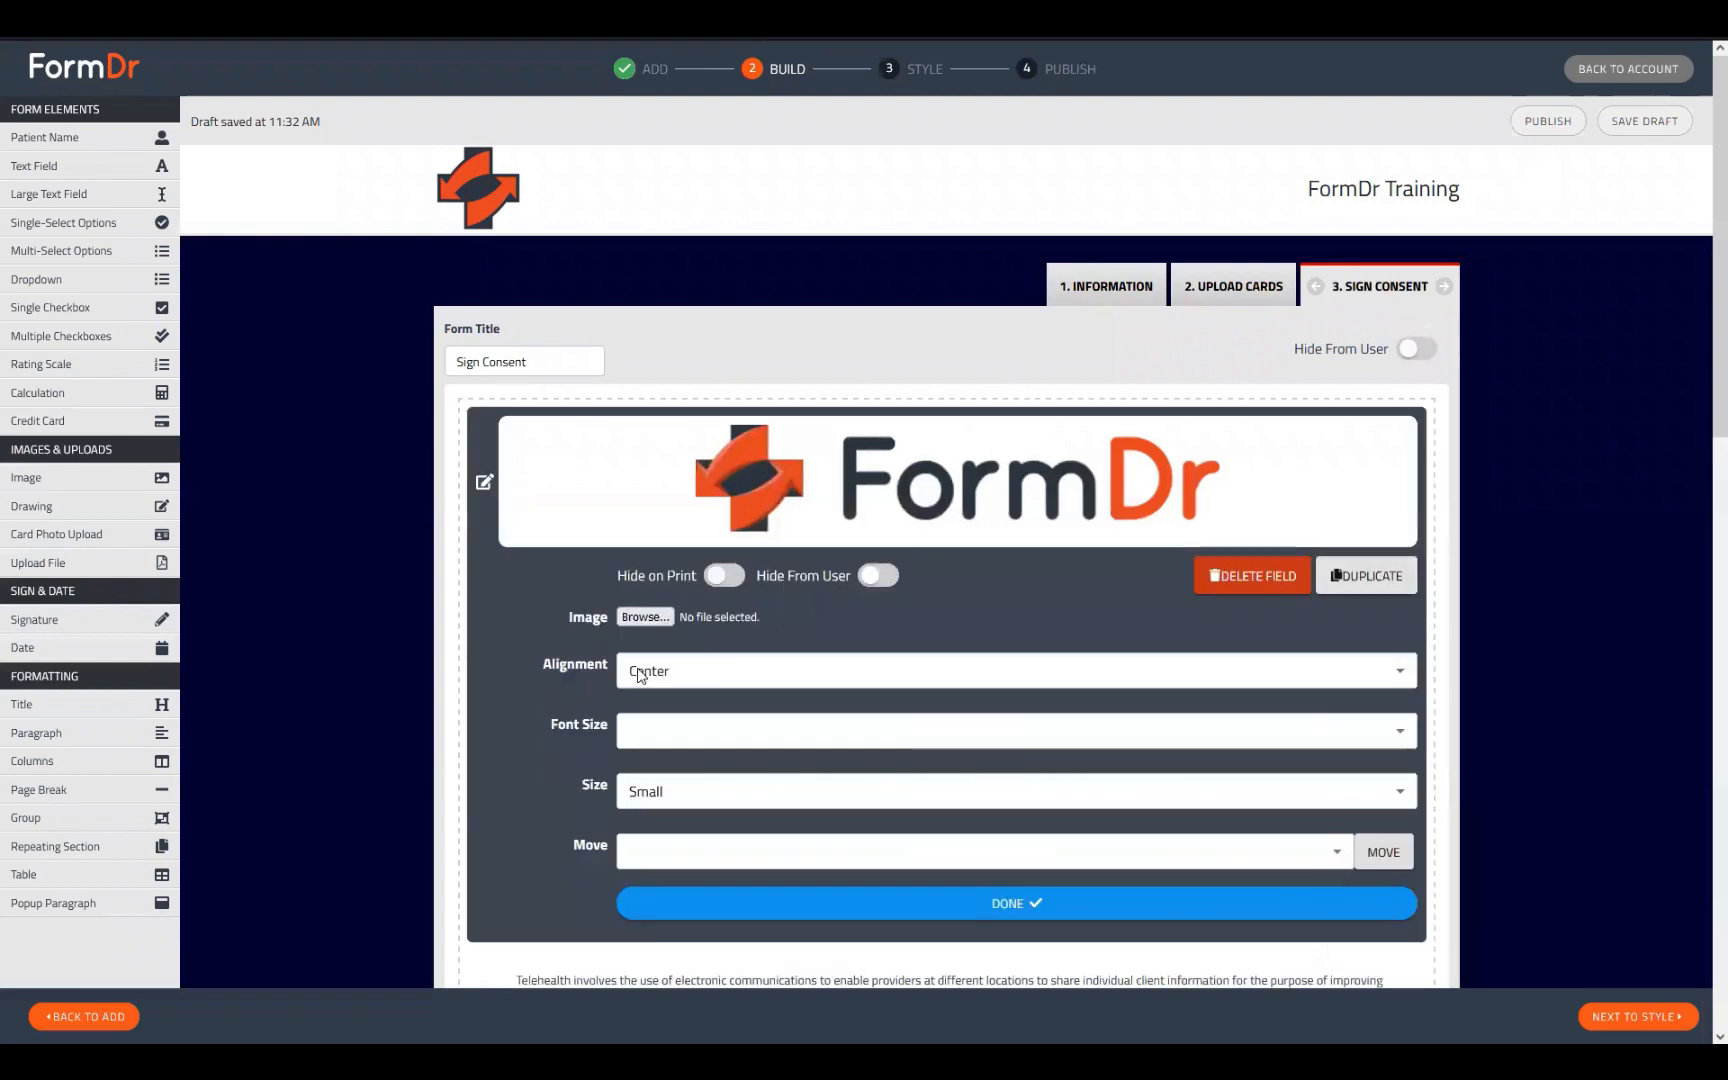
pyautogui.click(660, 785)
pyautogui.click(665, 760)
pyautogui.click(484, 450)
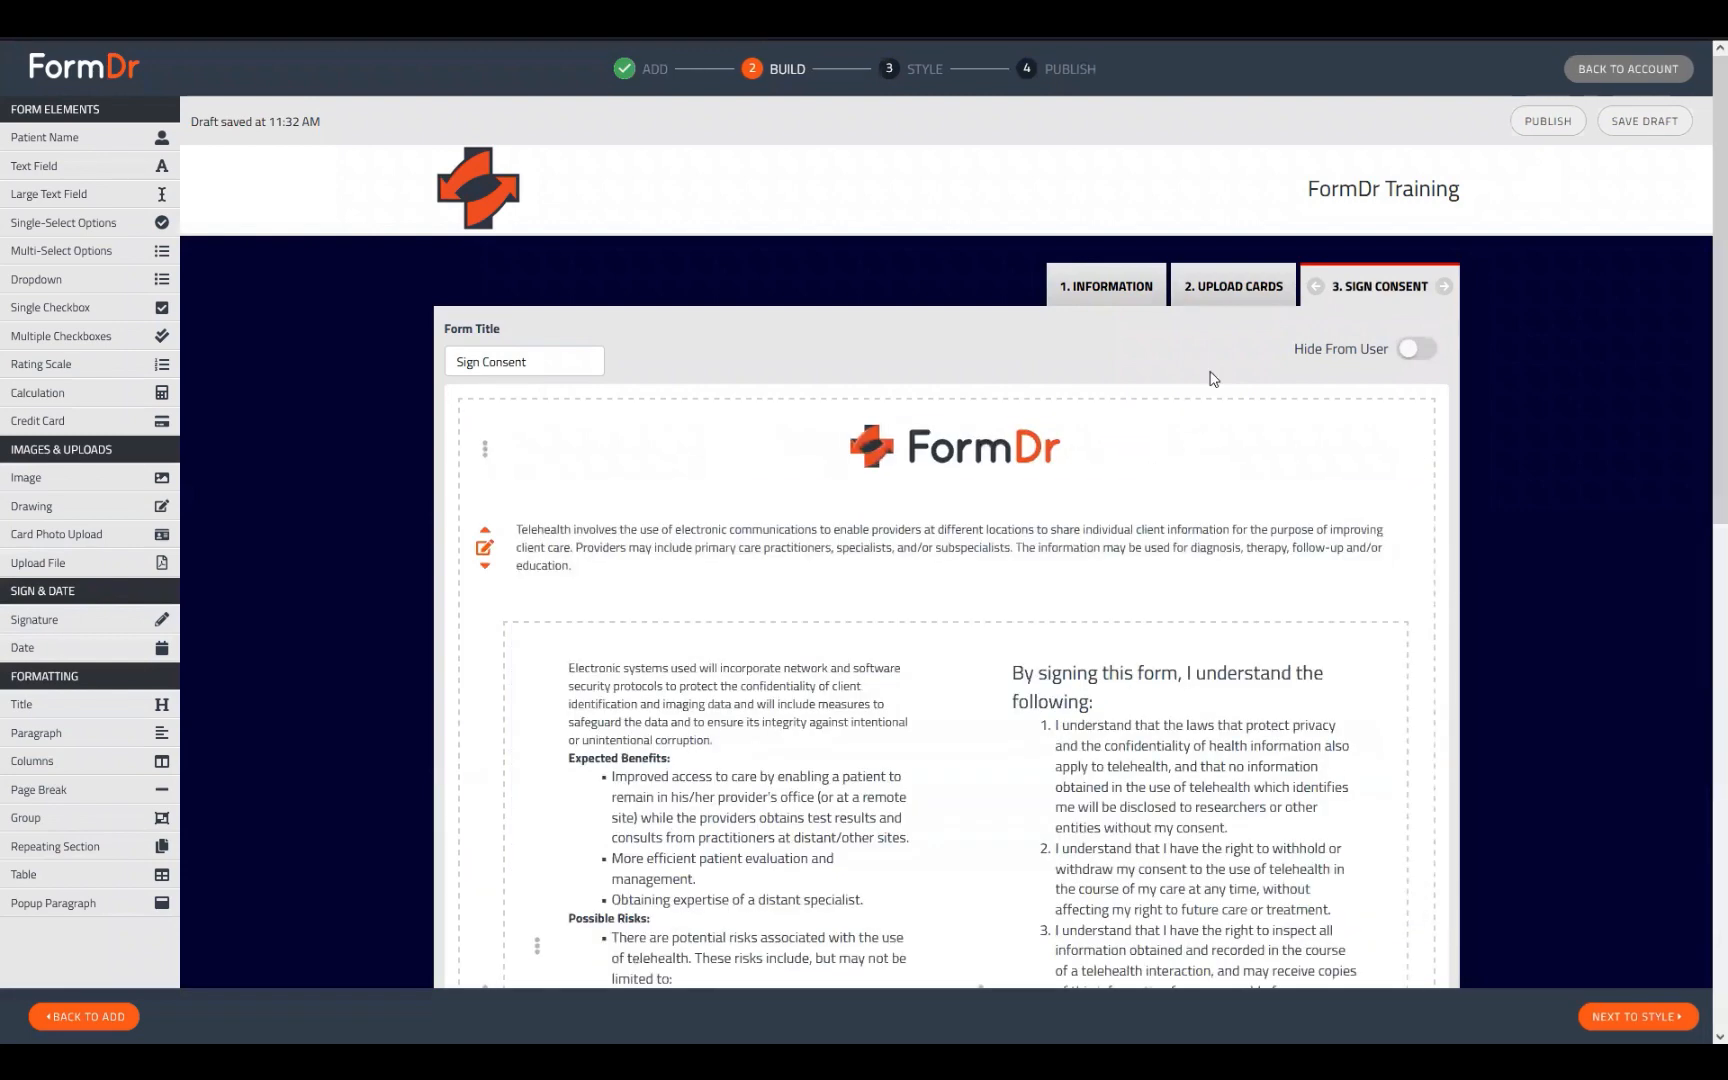
# Step: Review the Upload Cards and Information forms, and look over the packet's Style stage
pyautogui.click(1233, 286)
pyautogui.click(1106, 286)
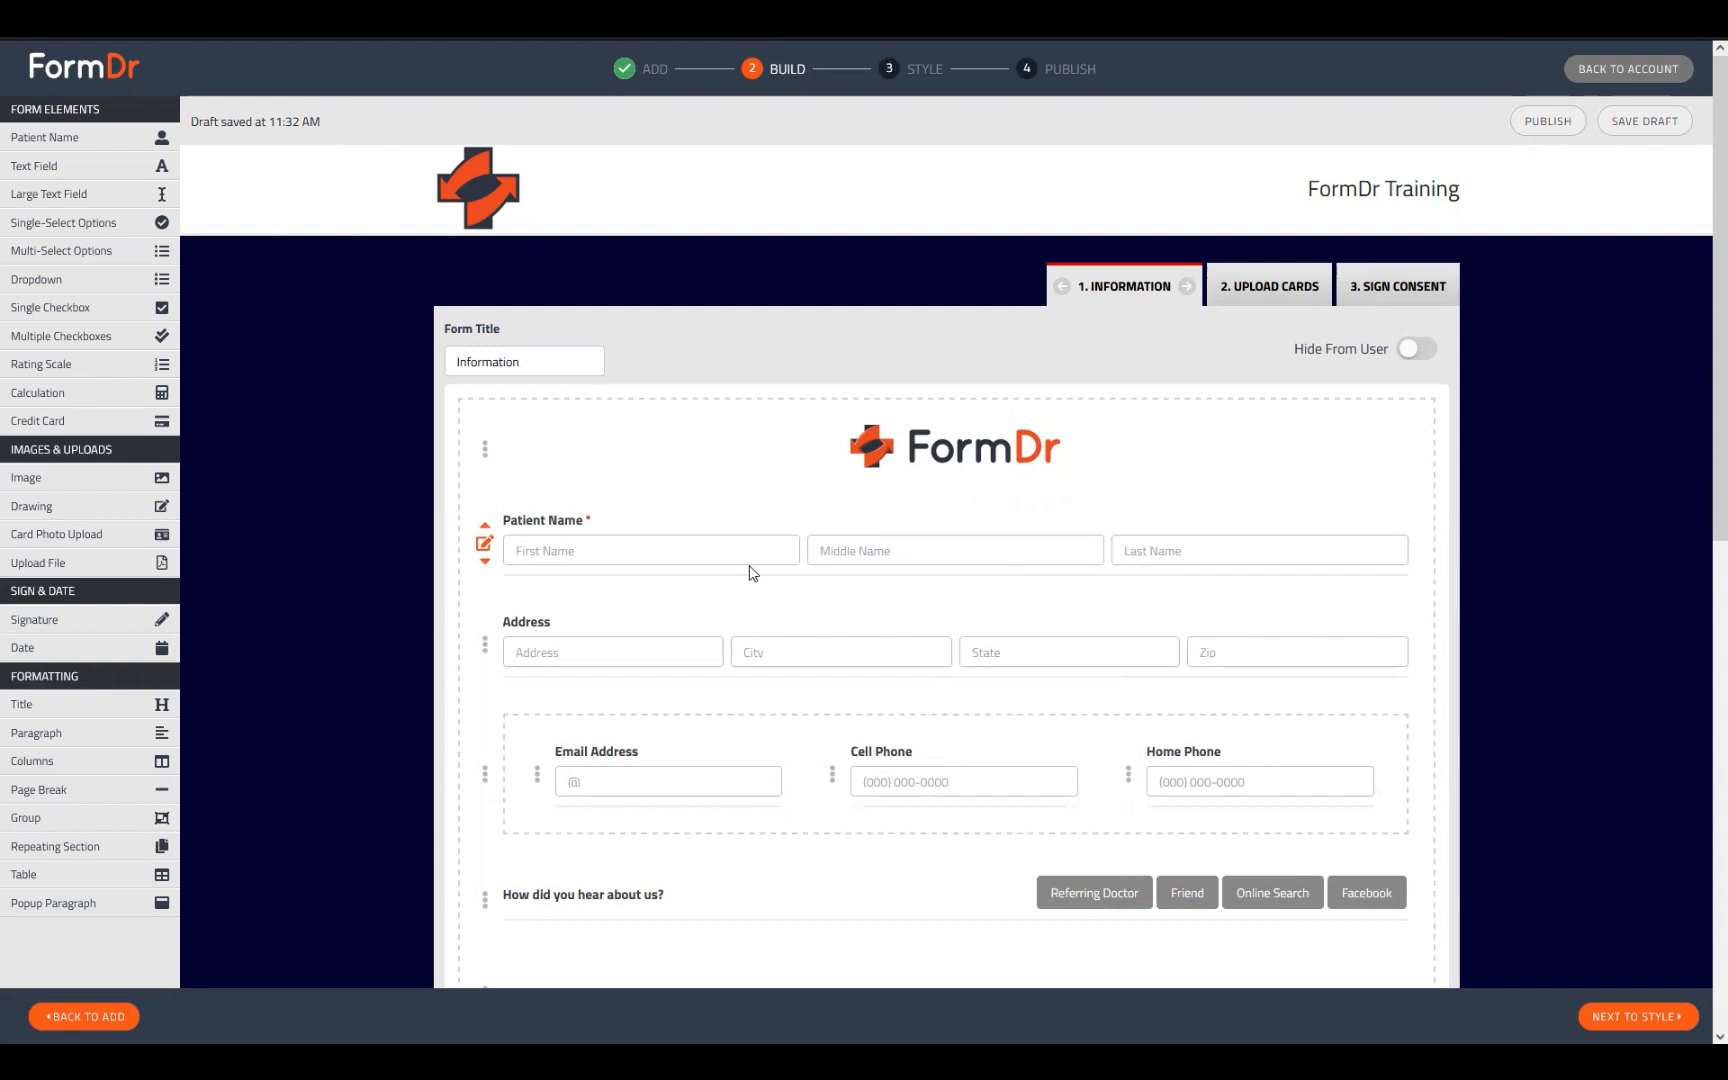
pyautogui.scroll(-10, 745, 536)
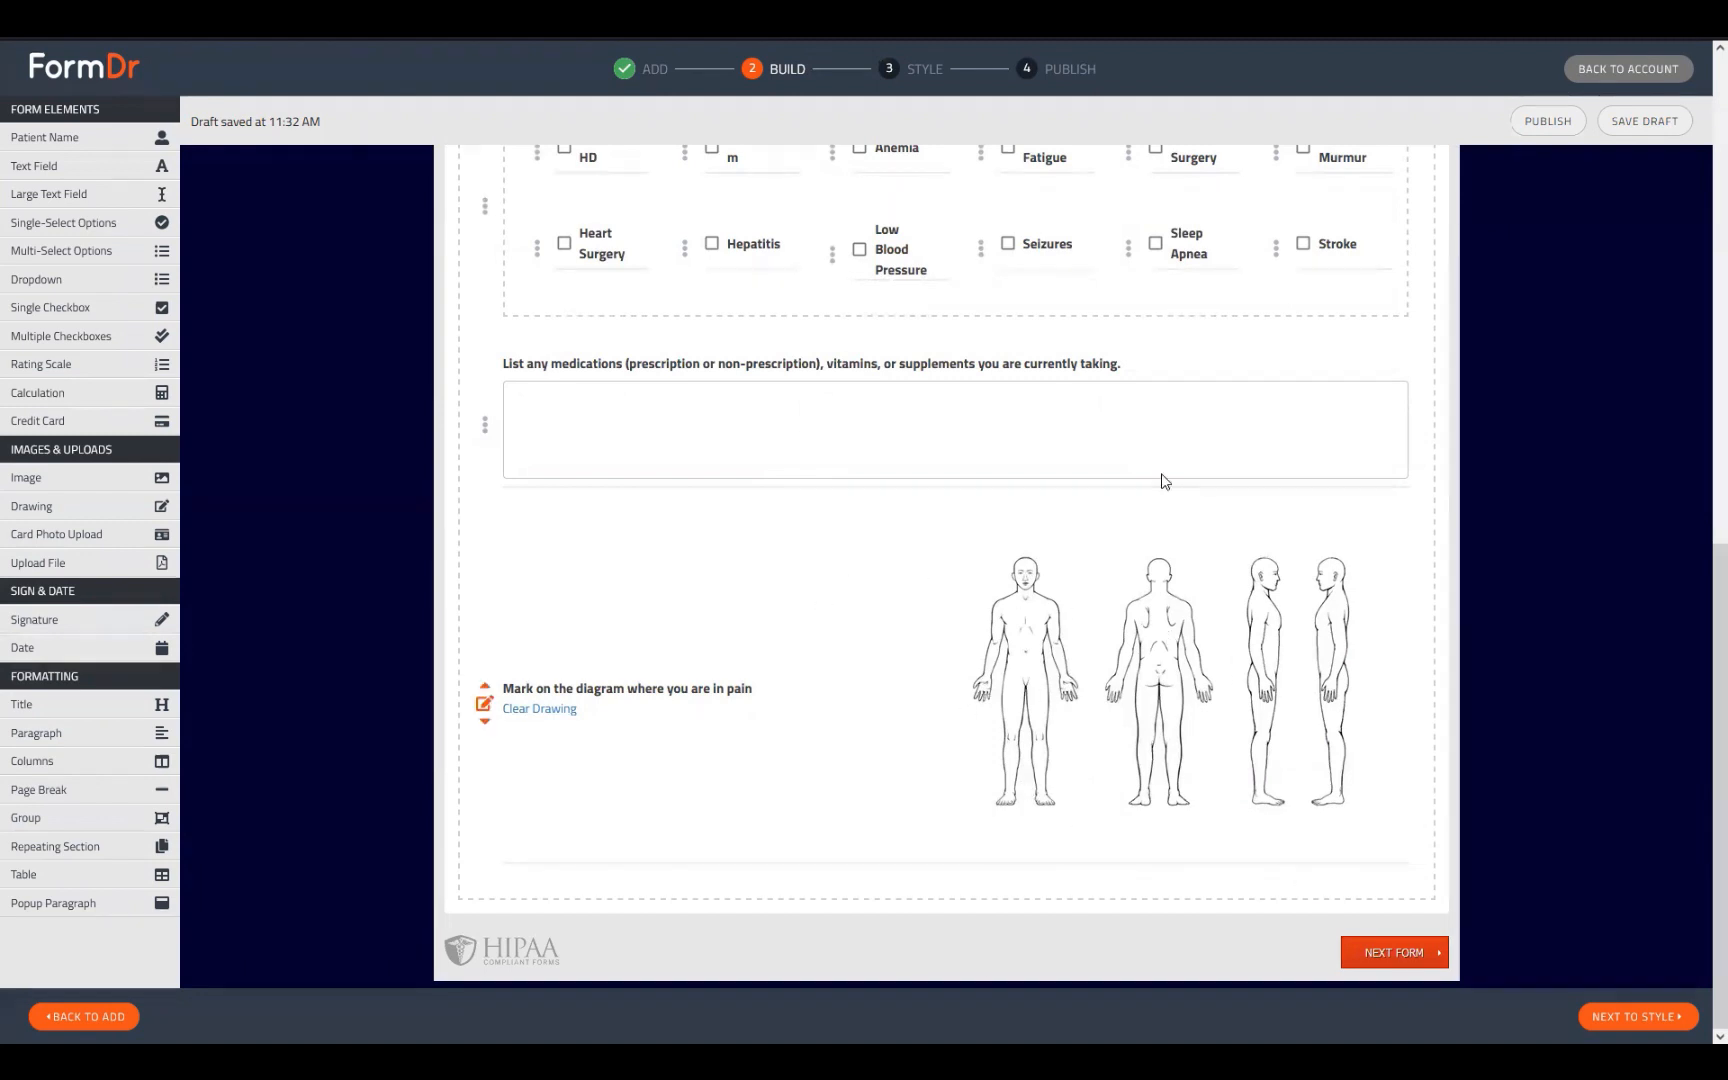
pyautogui.click(1640, 1015)
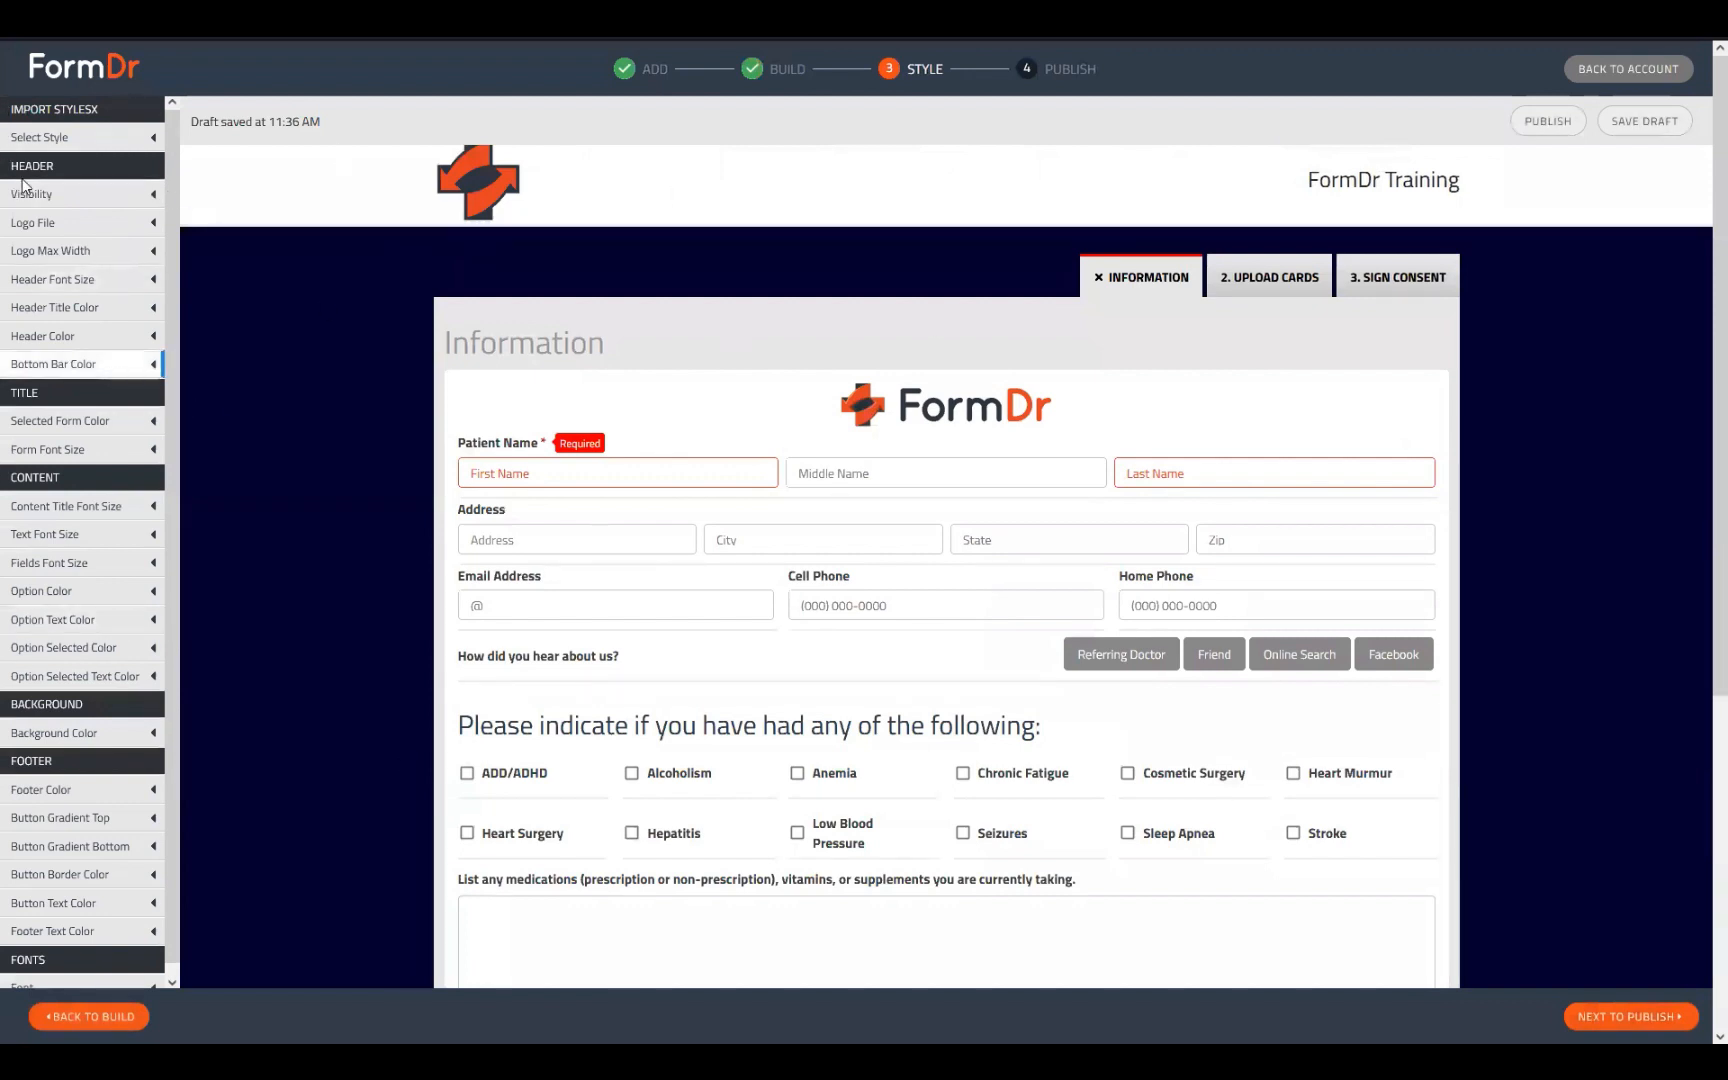
pyautogui.scroll(-1, 82, 757)
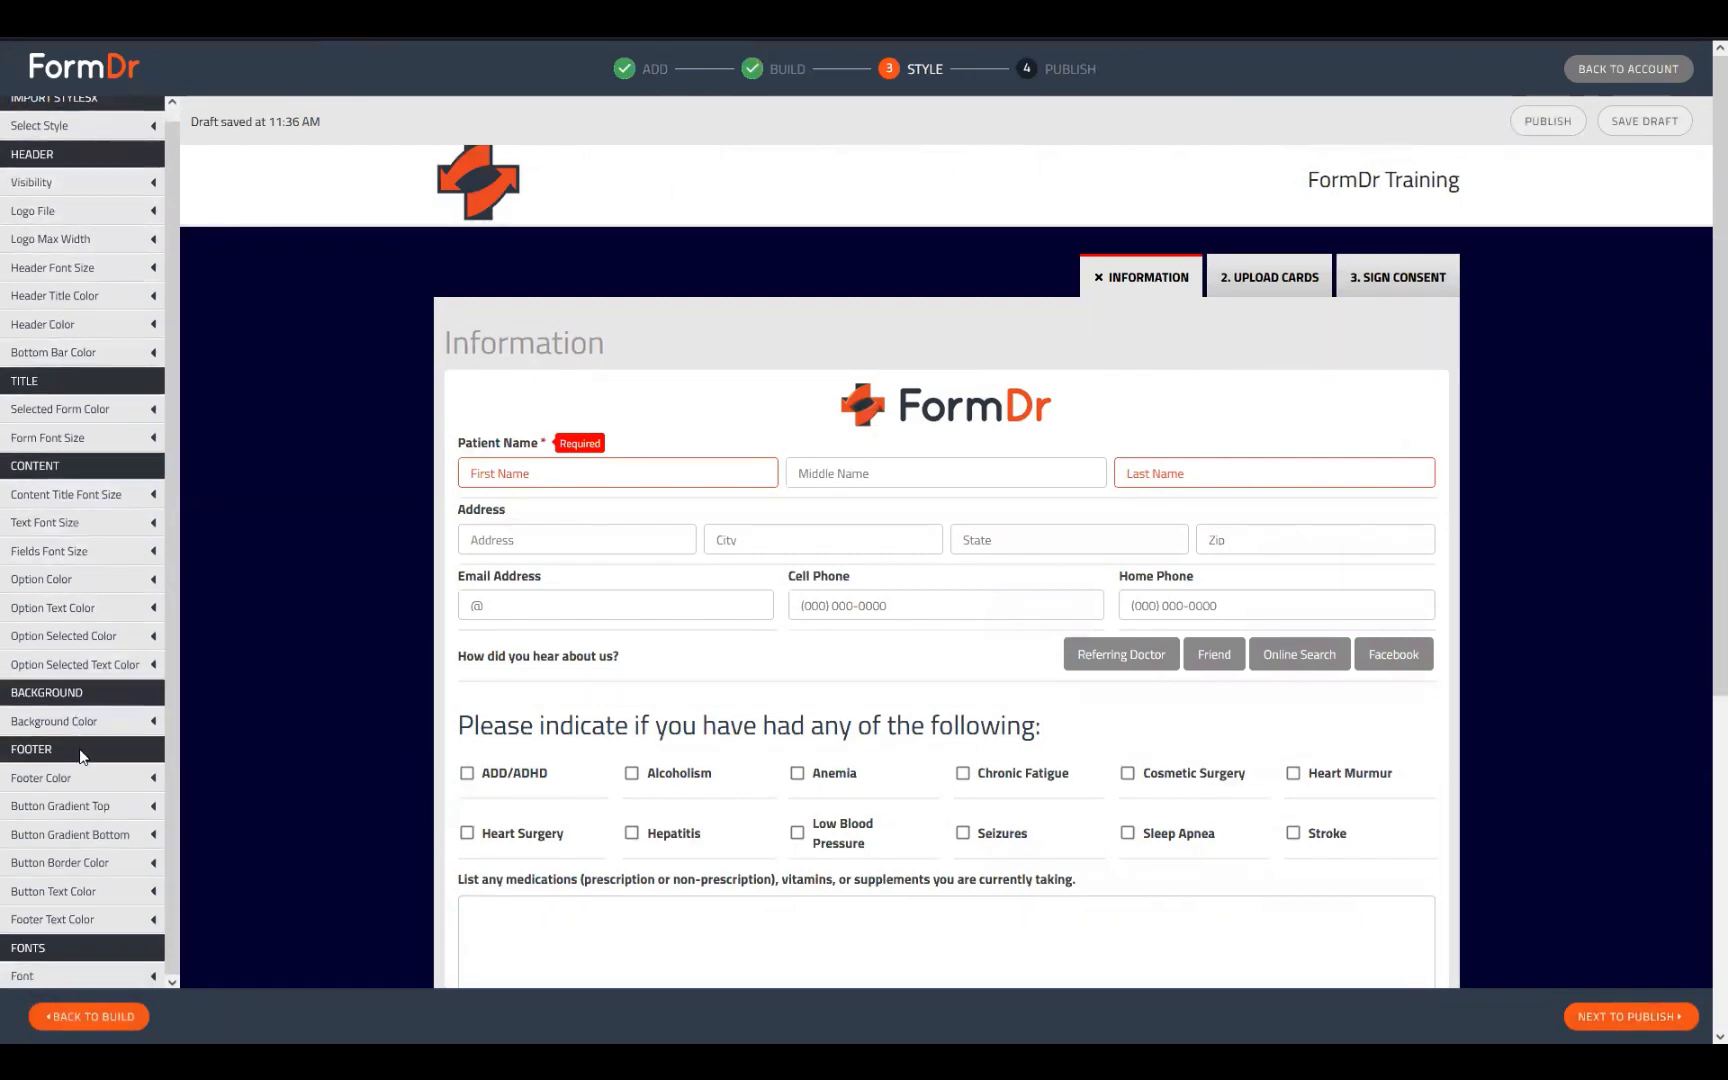
# Step: Test the Referring Doctor, Friend, Facebook and Online Search answers of the "How did you hear about us?" question in the Style preview
pyautogui.click(1105, 652)
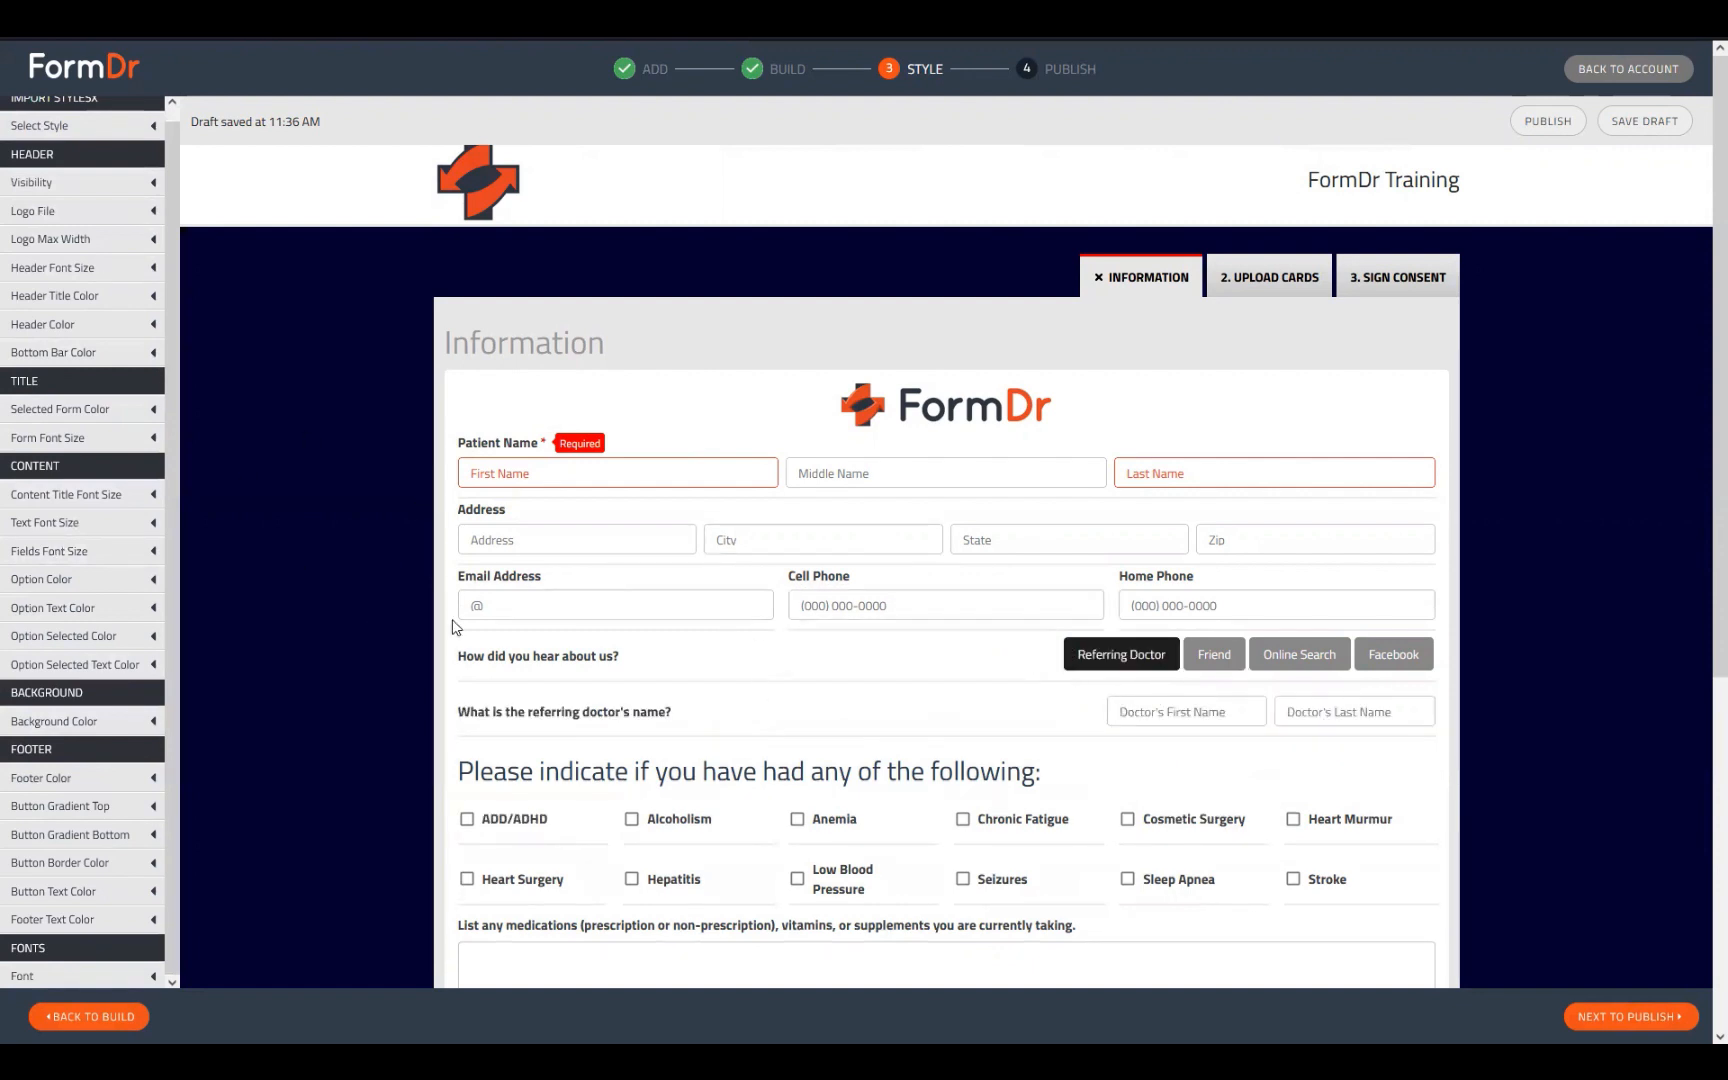
pyautogui.scroll(-5, 447, 587)
pyautogui.scroll(4, 436, 656)
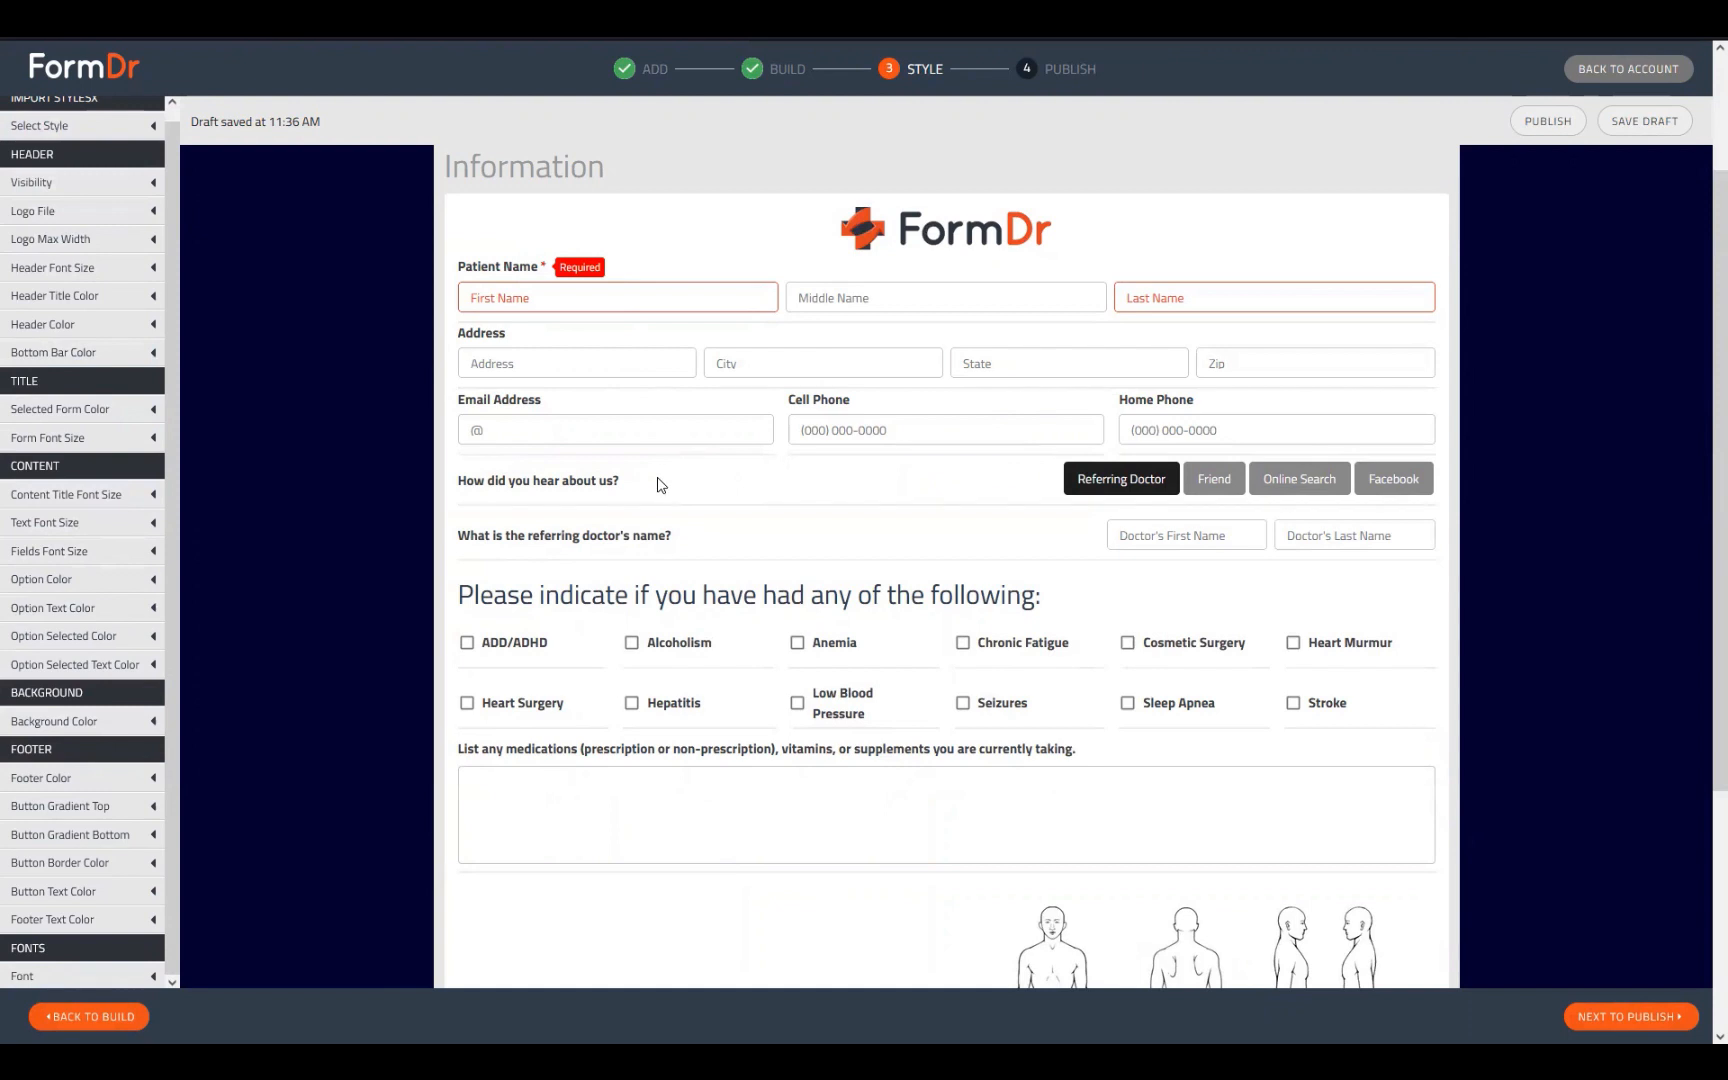
pyautogui.click(1211, 492)
pyautogui.click(1379, 497)
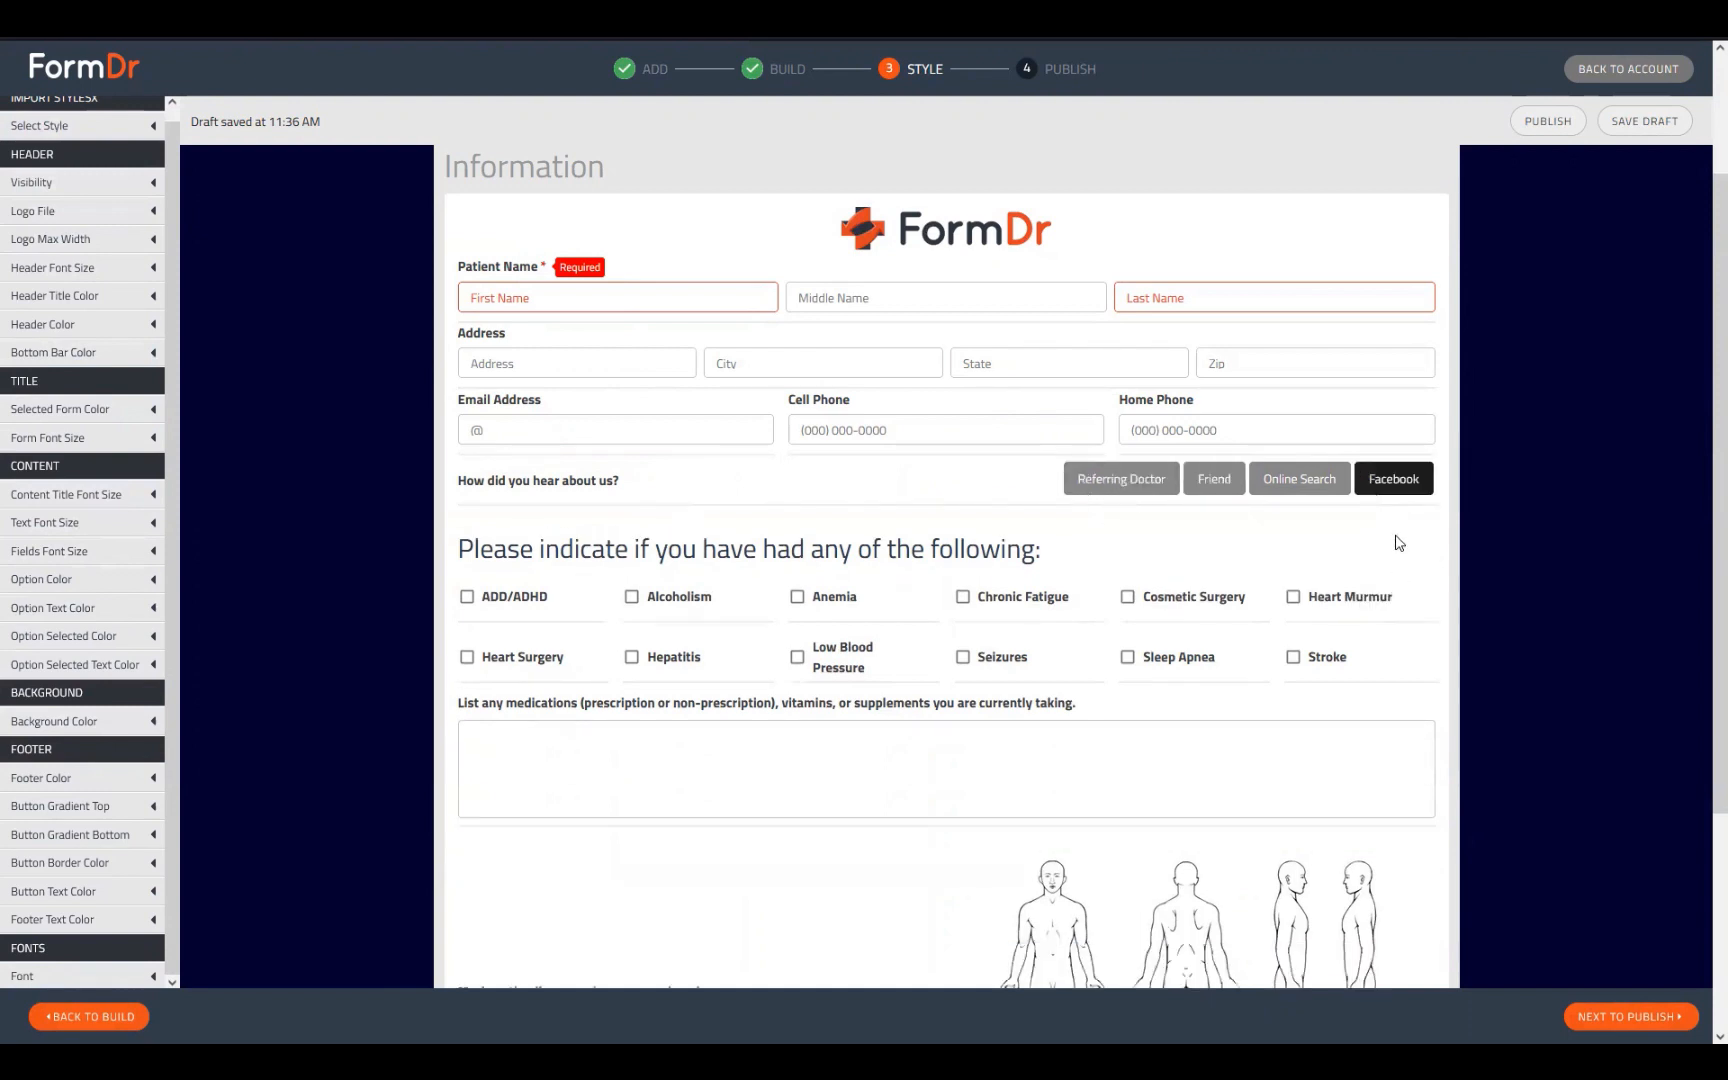
pyautogui.click(1286, 490)
pyautogui.click(1222, 480)
pyautogui.click(1136, 486)
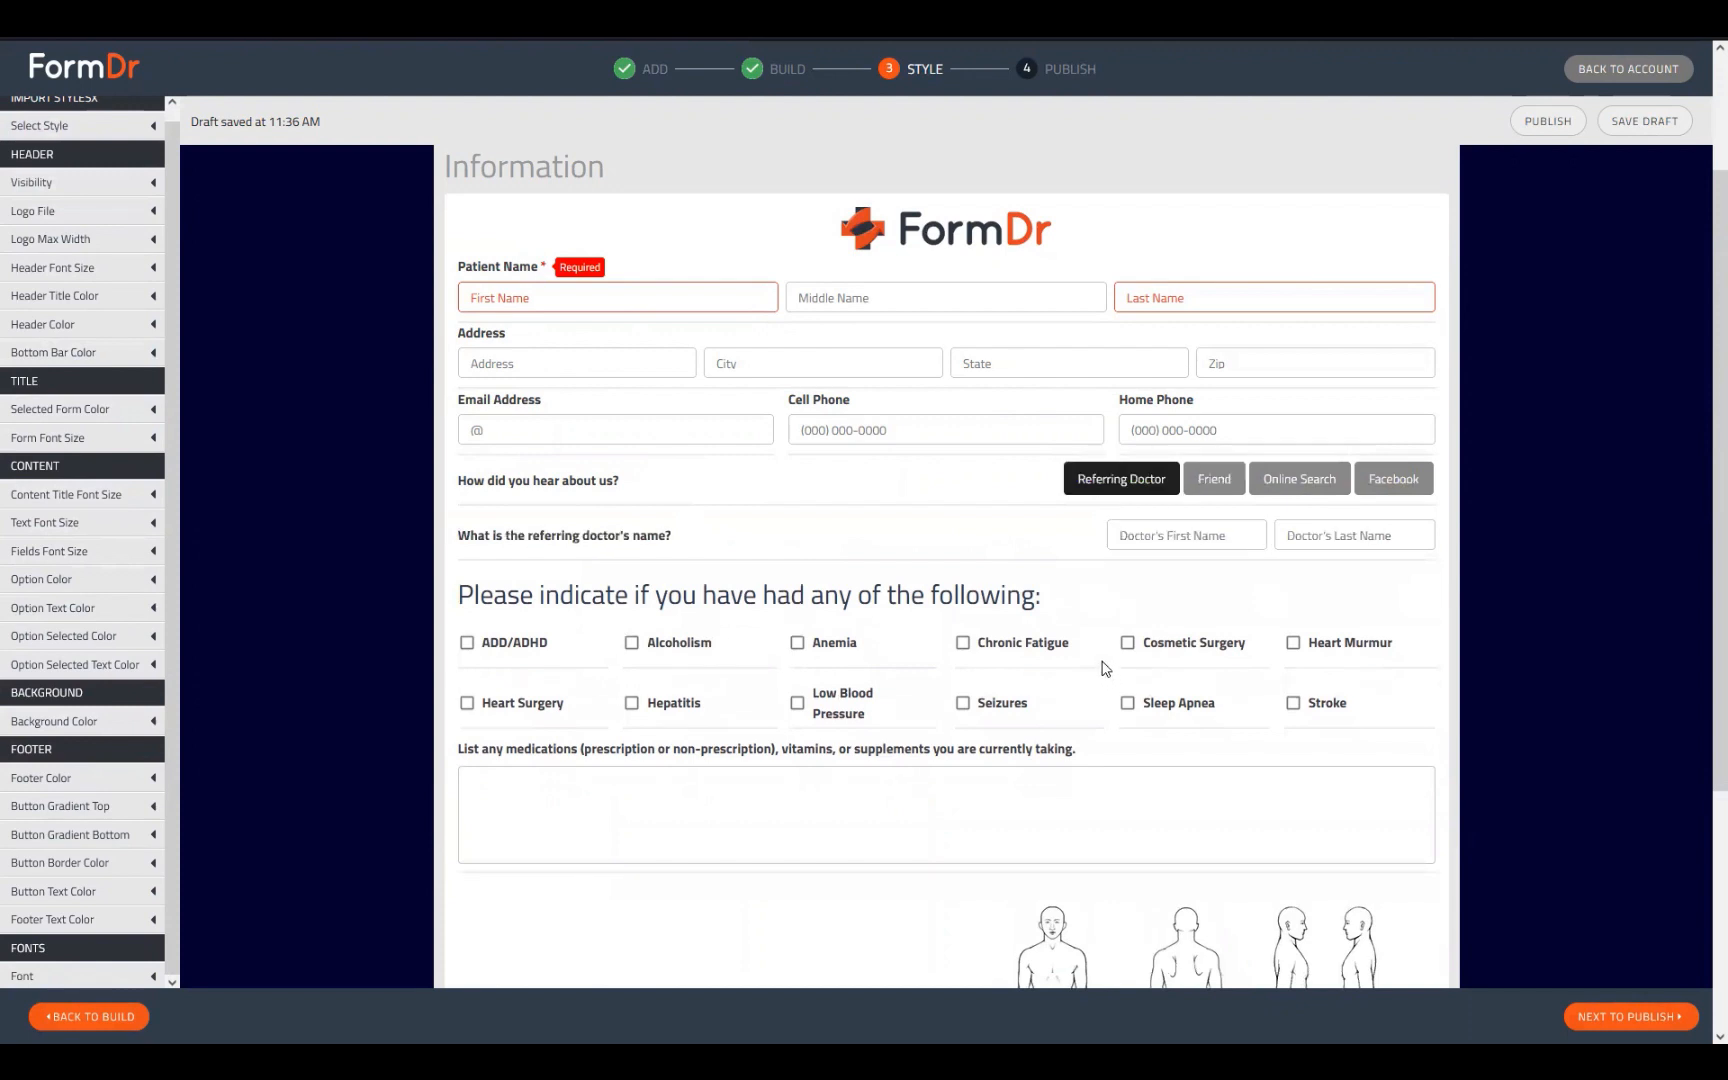
pyautogui.click(1145, 541)
# Step: Return to the Build stage and left-align the referring doctor's name question, the conditional field of the Referring Doctor option under "How did you hear about us?"
pyautogui.click(94, 1012)
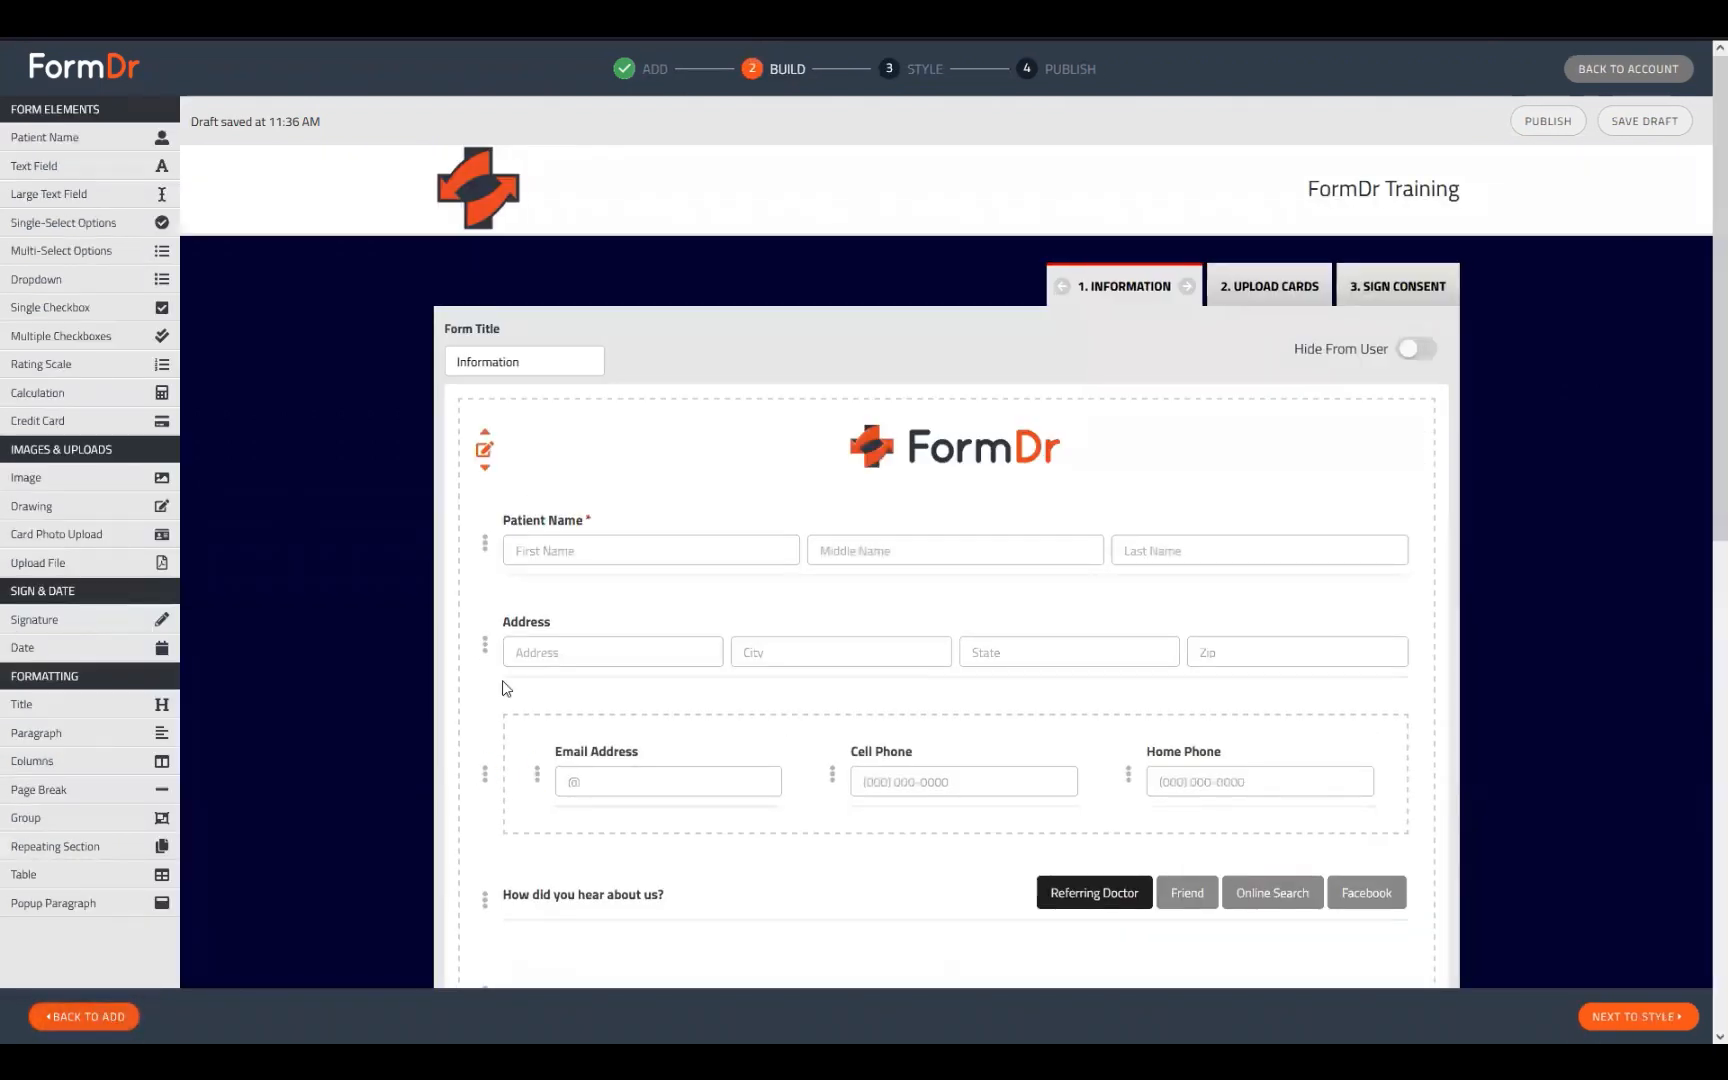
pyautogui.scroll(-4, 700, 700)
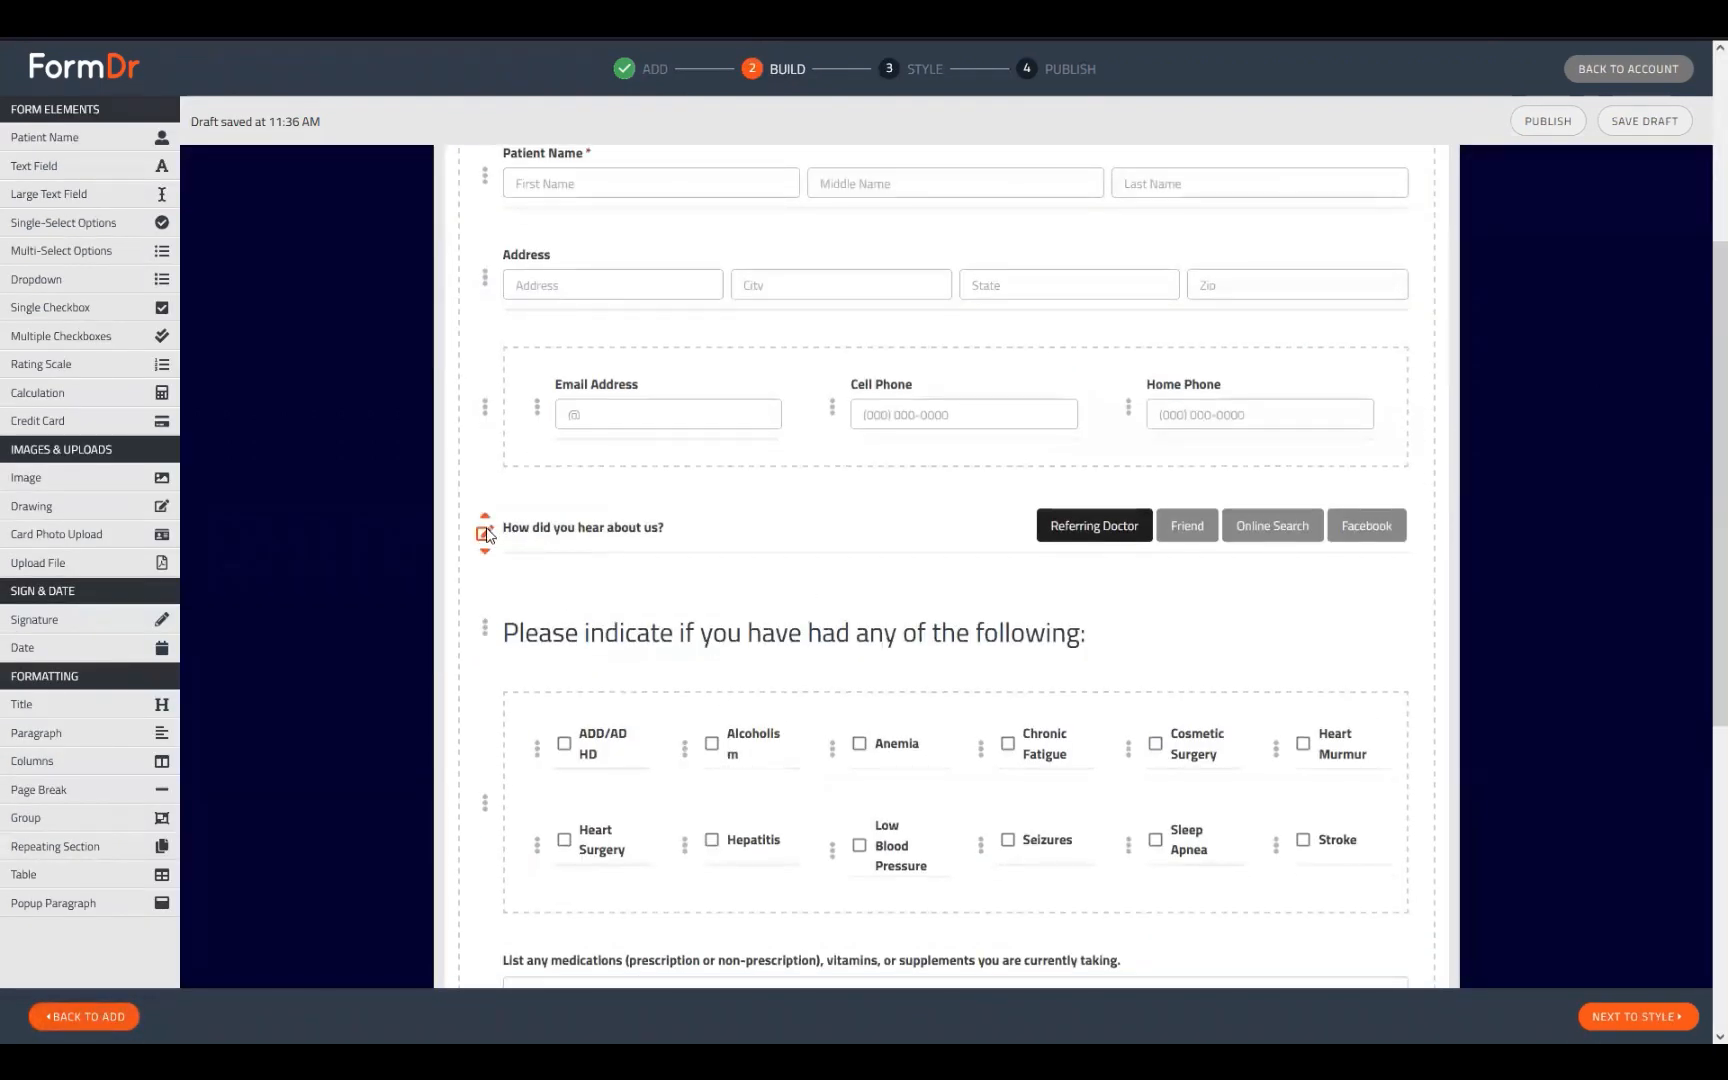
pyautogui.click(484, 533)
pyautogui.click(690, 646)
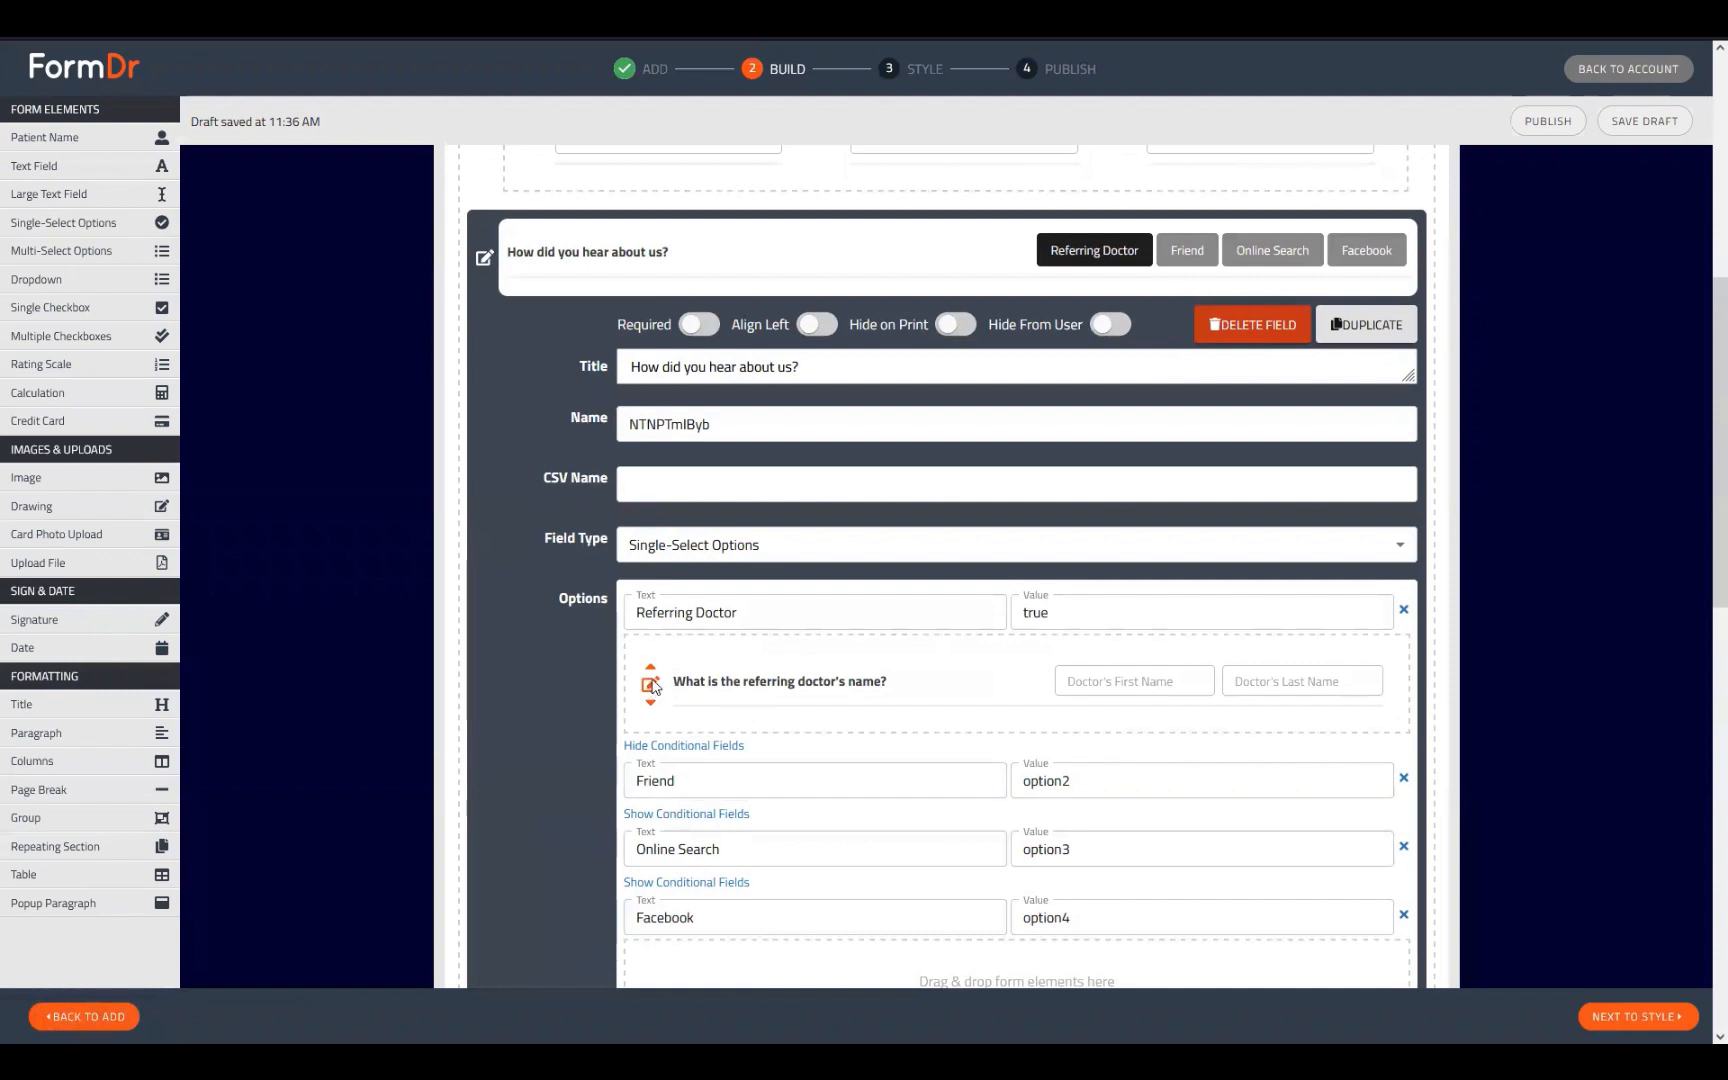
pyautogui.click(652, 686)
pyautogui.click(954, 761)
pyautogui.click(648, 697)
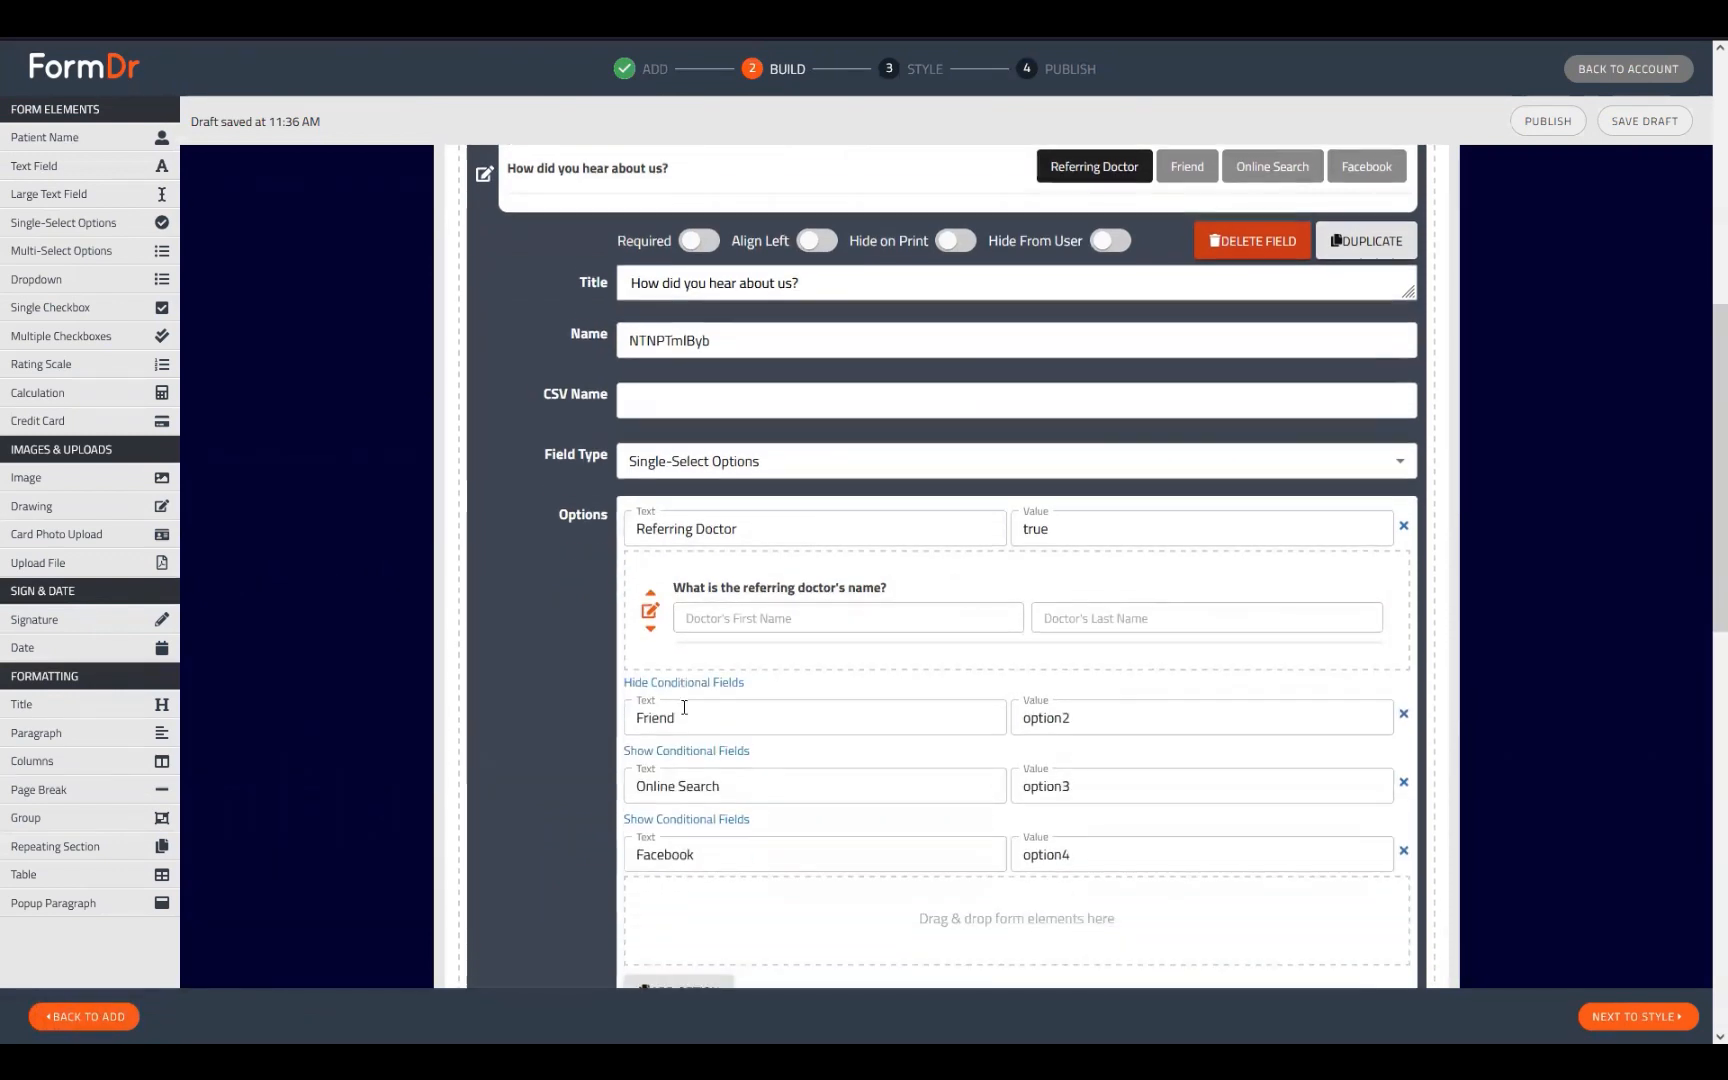
# Step: Show the Friend option's conditional fields and left-align the "What is your friend's name?" question
pyautogui.click(686, 750)
pyautogui.click(700, 712)
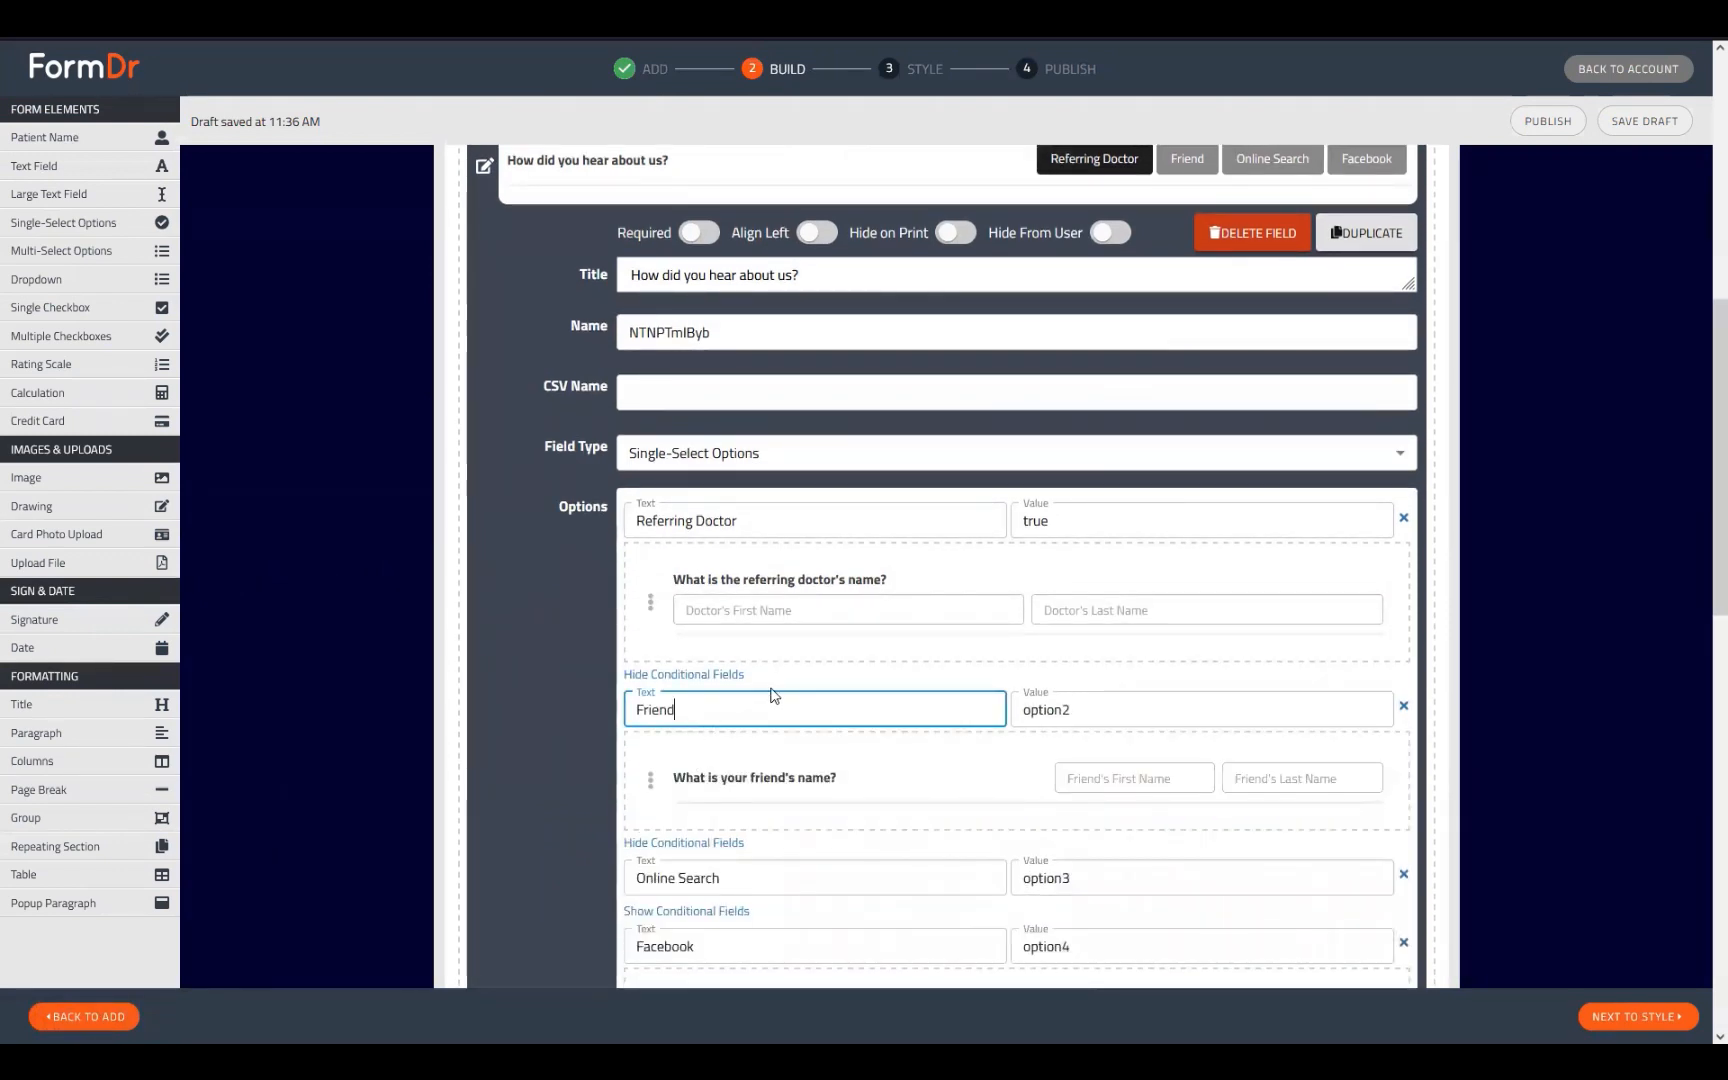
pyautogui.click(650, 778)
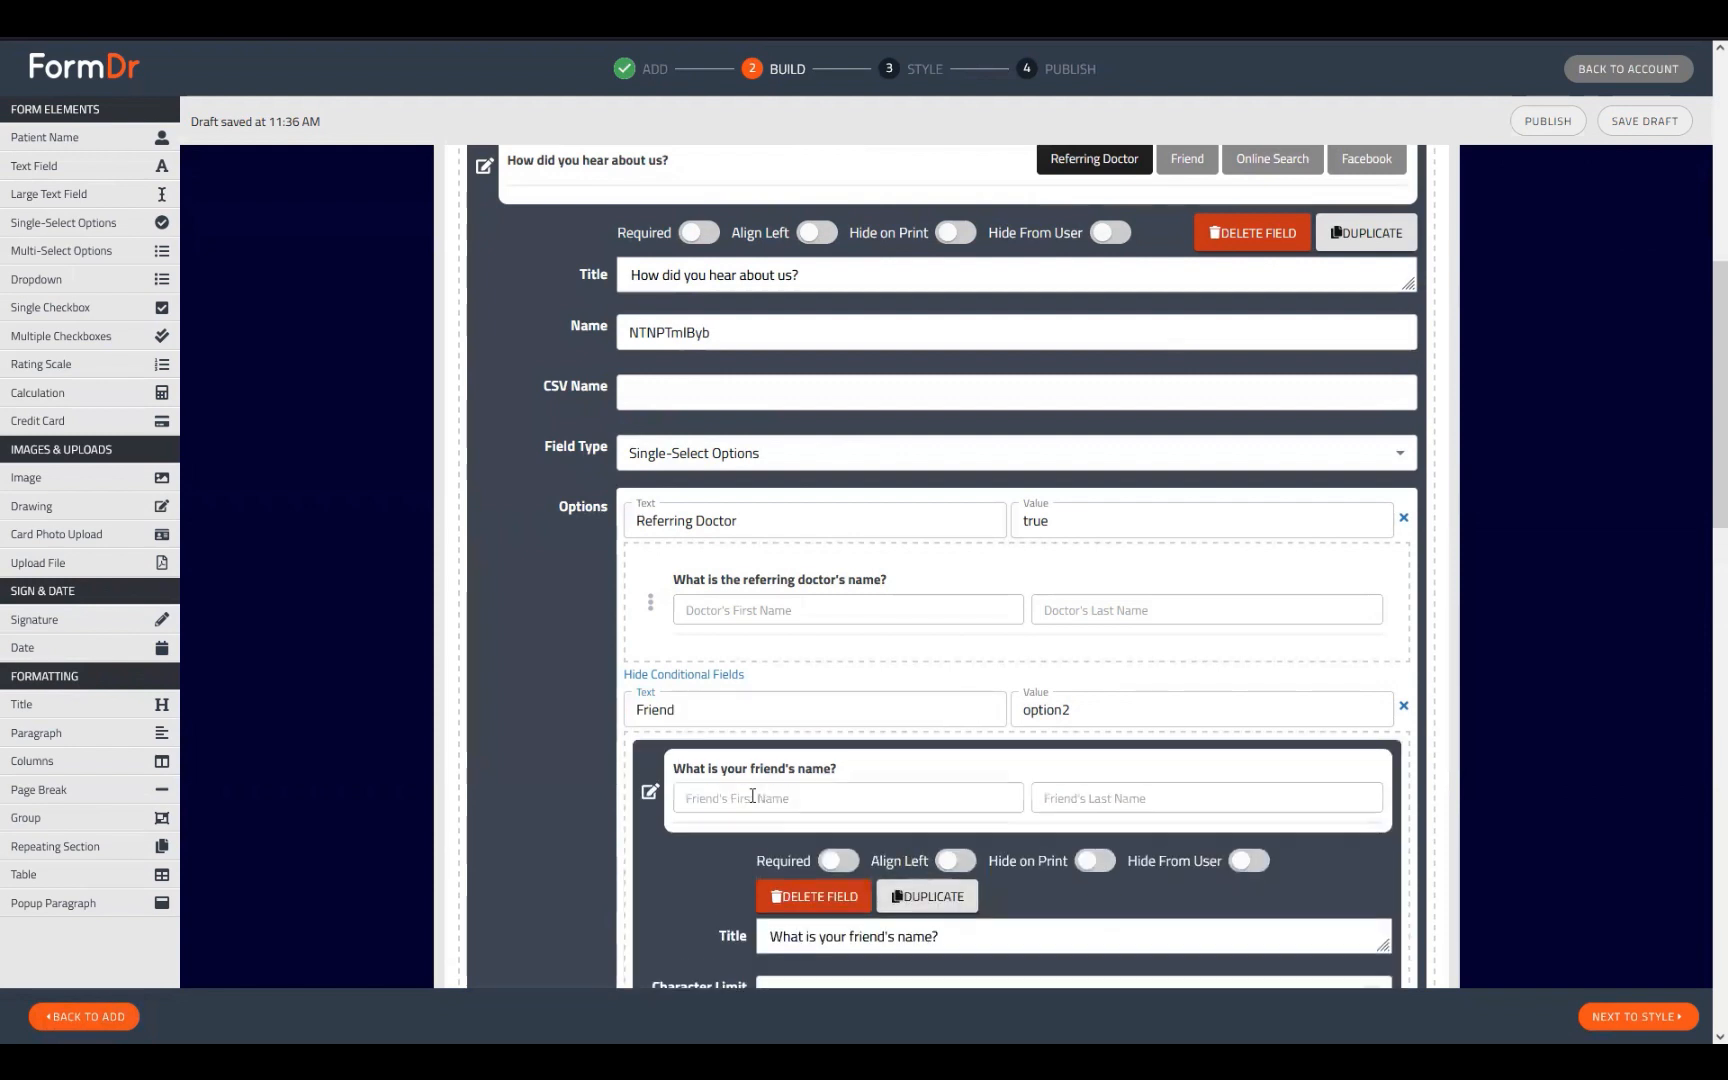
pyautogui.click(954, 861)
pyautogui.click(650, 792)
# Step: Show the Online Search option's conditional fields and left-align the "Where were you searching for us?" question
pyautogui.scroll(-2, 700, 770)
pyautogui.click(690, 752)
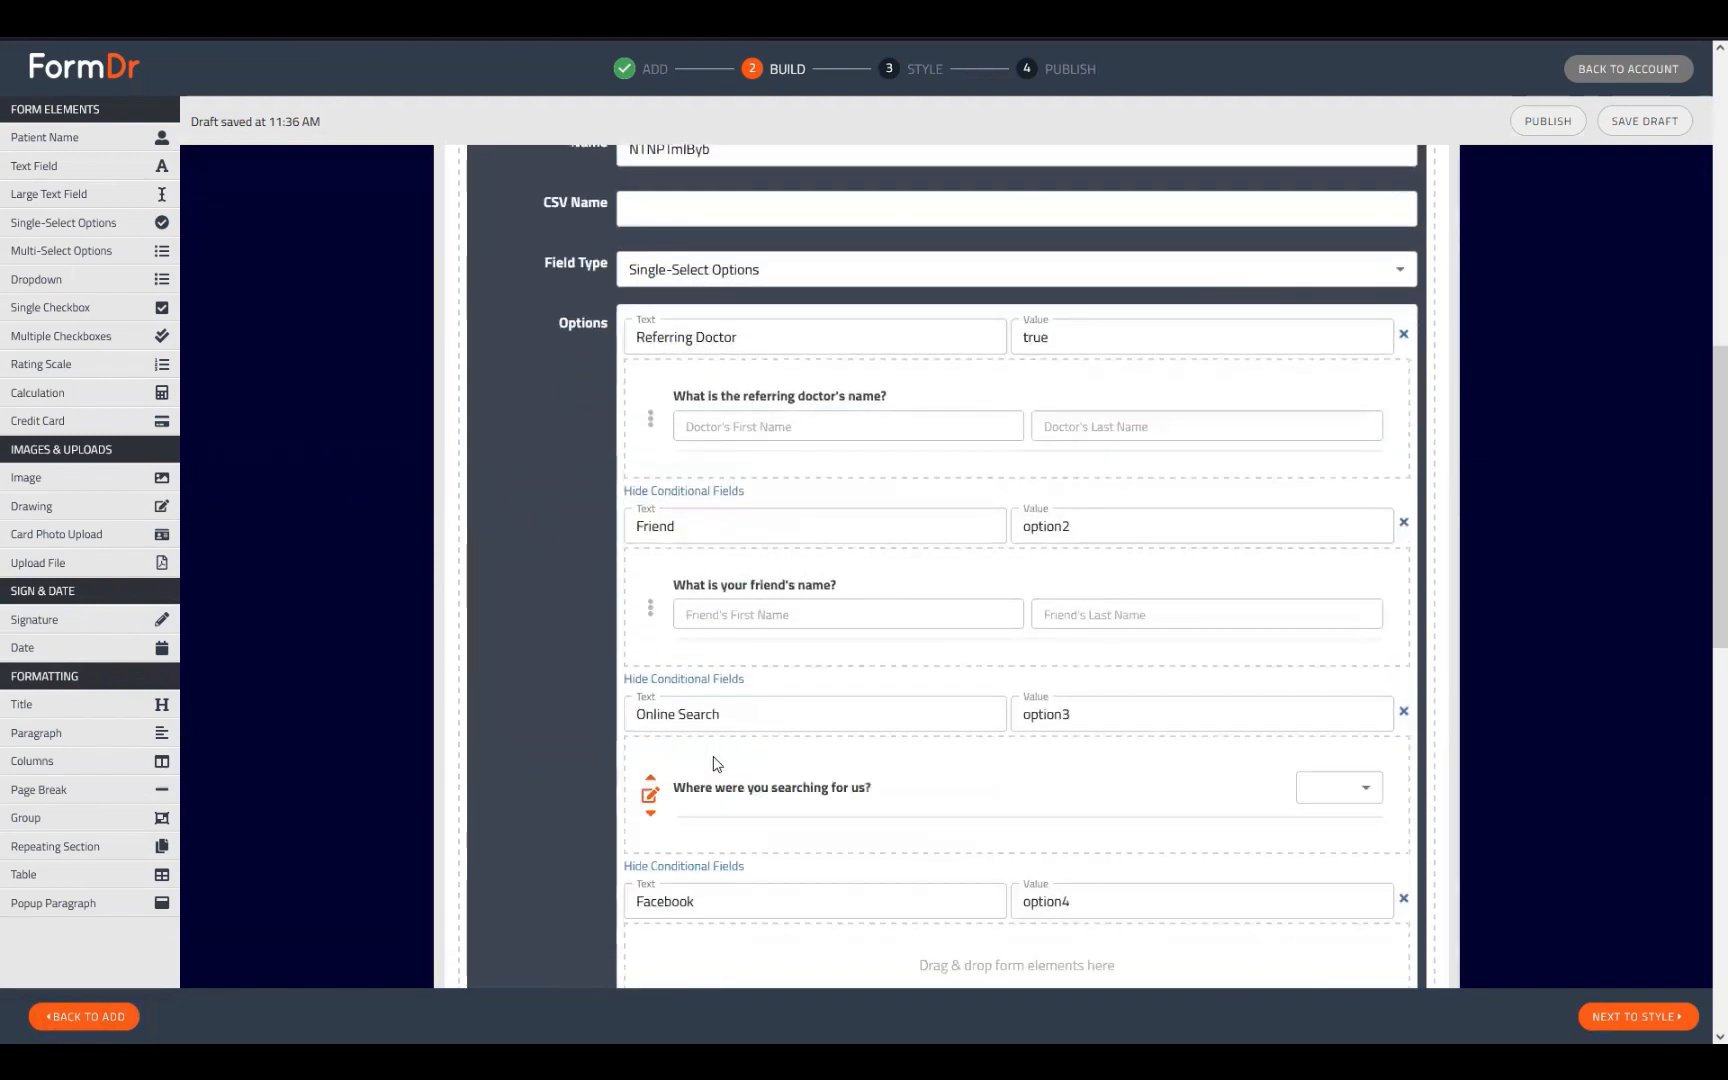
pyautogui.scroll(-2, 716, 765)
pyautogui.click(650, 610)
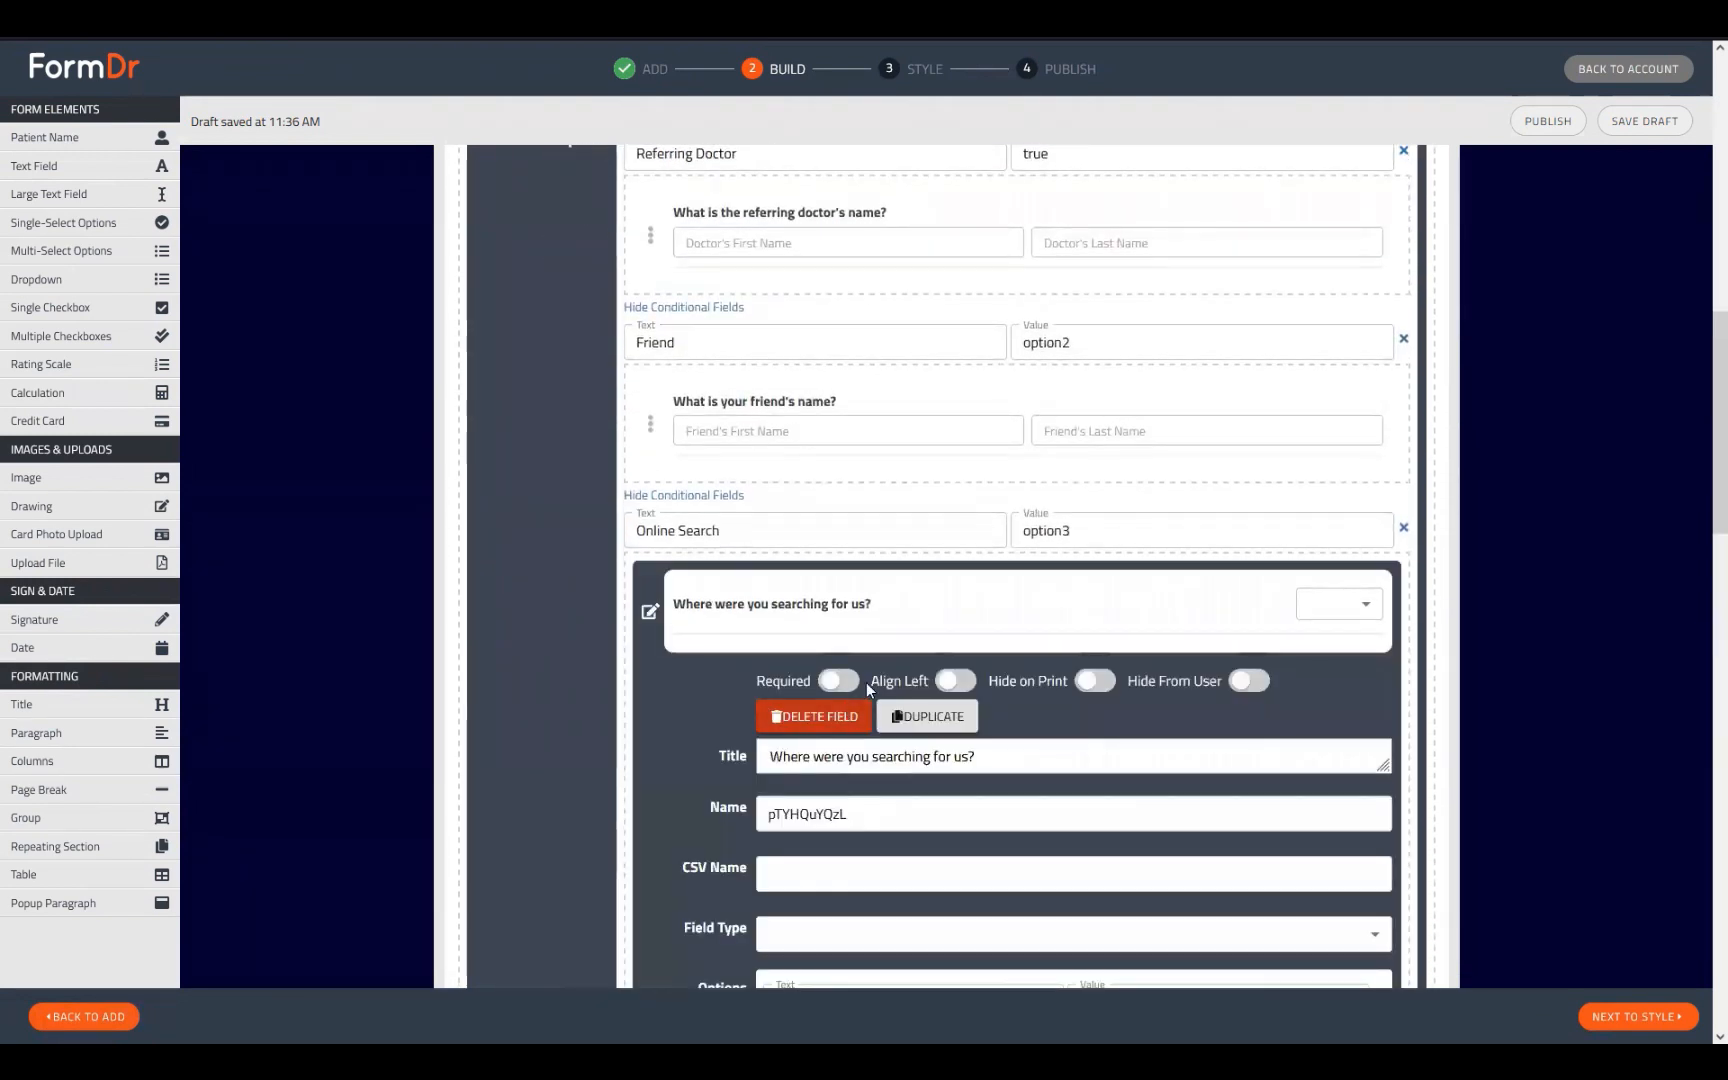
pyautogui.click(955, 681)
pyautogui.click(650, 610)
# Step: Left-align the "How did you hear about us?" question itself and finish editing the field
pyautogui.scroll(5, 868, 750)
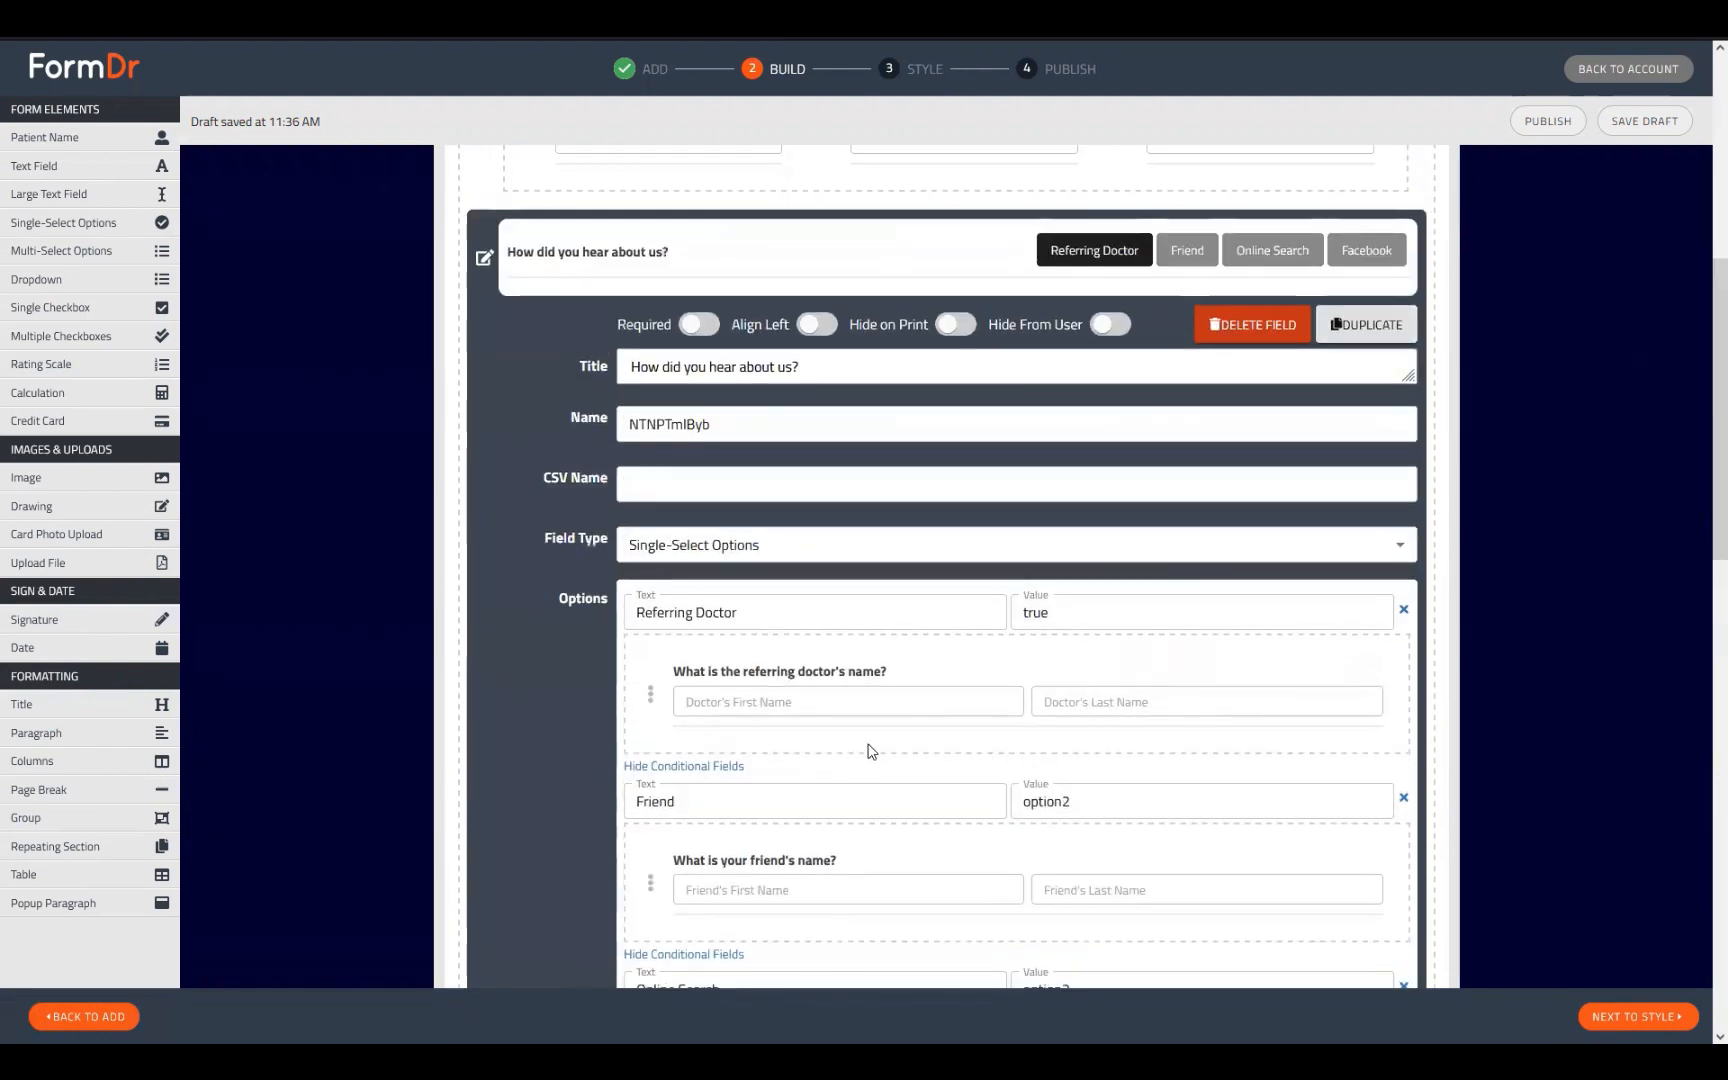
pyautogui.scroll(2, 868, 752)
pyautogui.click(817, 523)
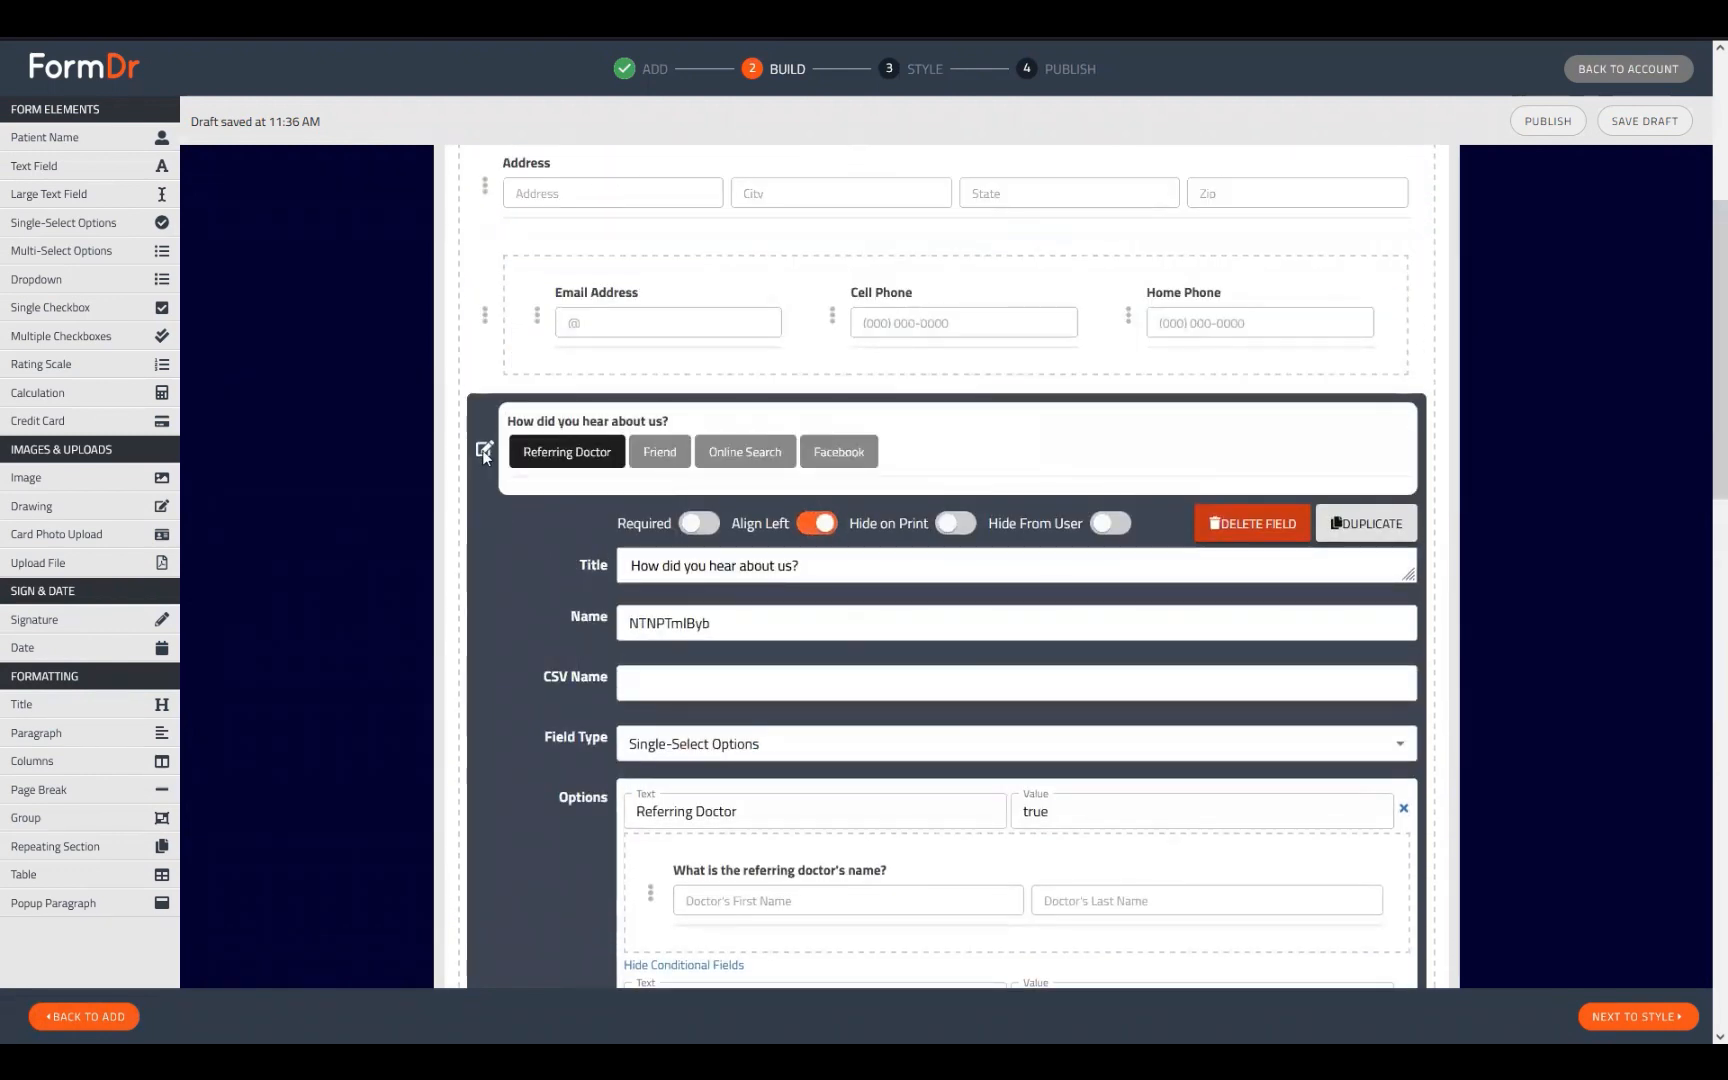
pyautogui.click(484, 452)
# Step: Check the left-aligned "How did you hear about us?" question in the Style preview by trying each of its four answers
pyautogui.click(1626, 1014)
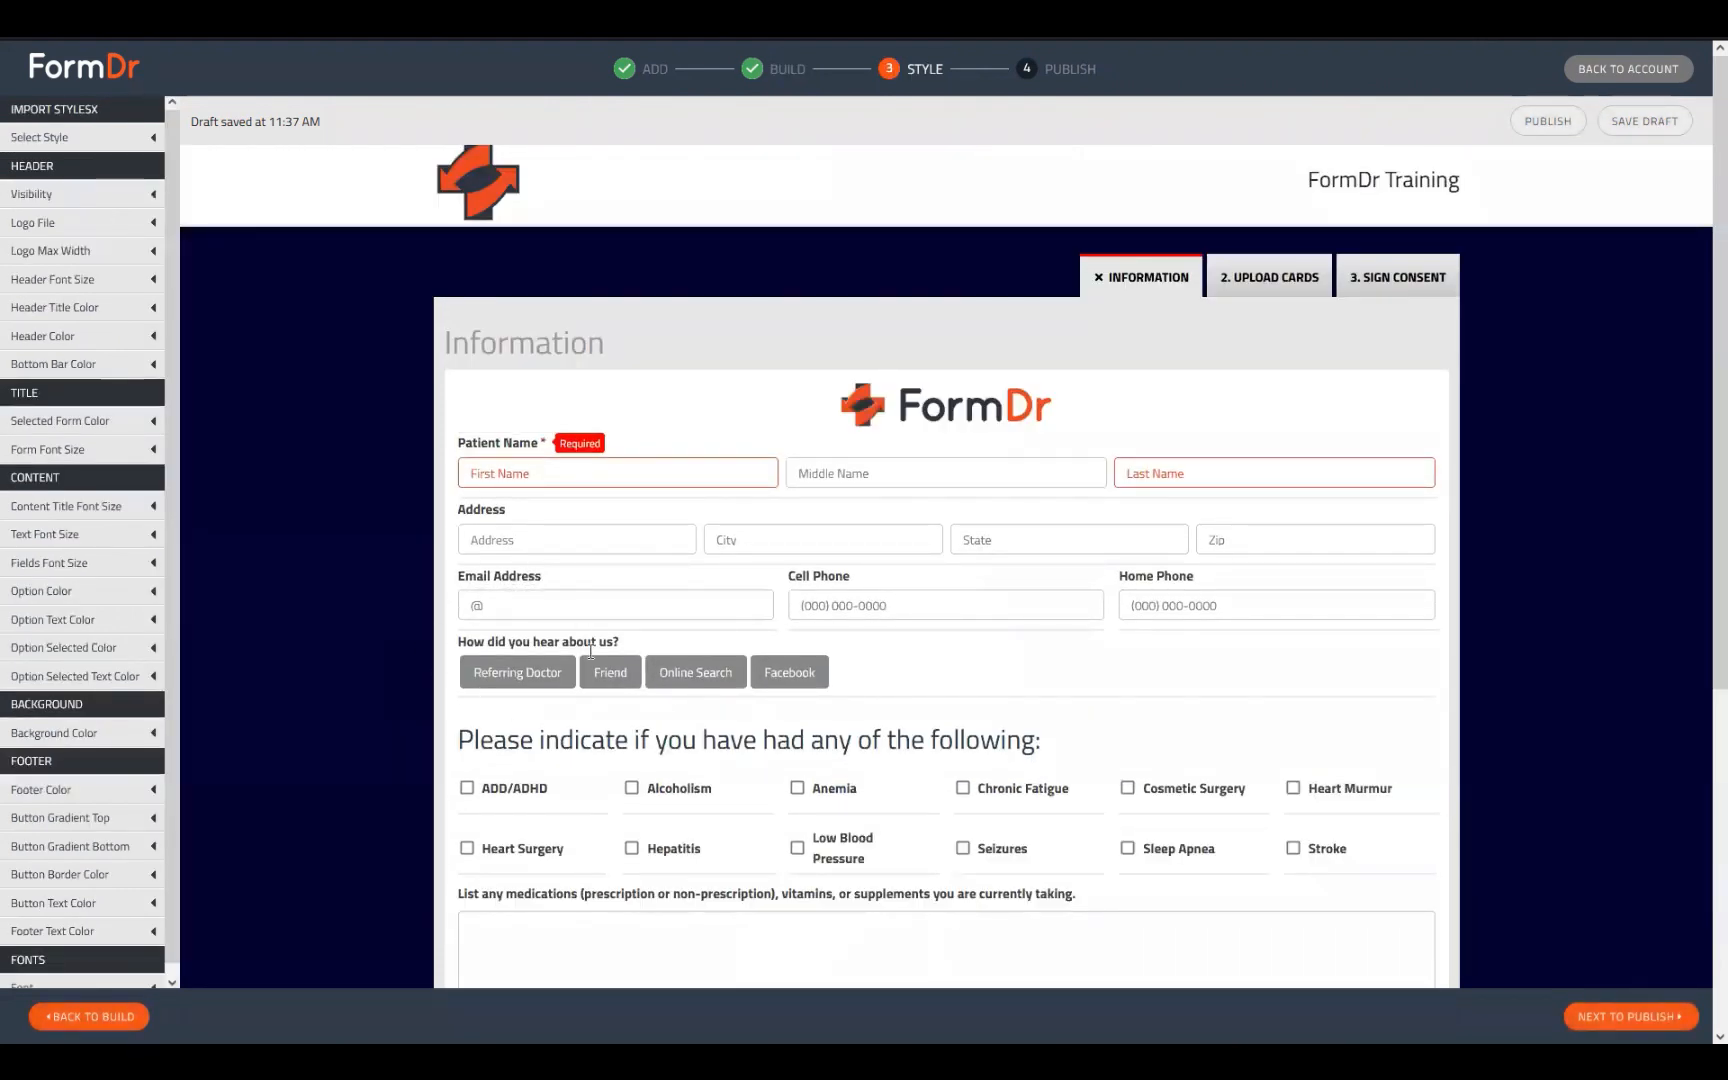
pyautogui.click(518, 684)
pyautogui.click(607, 685)
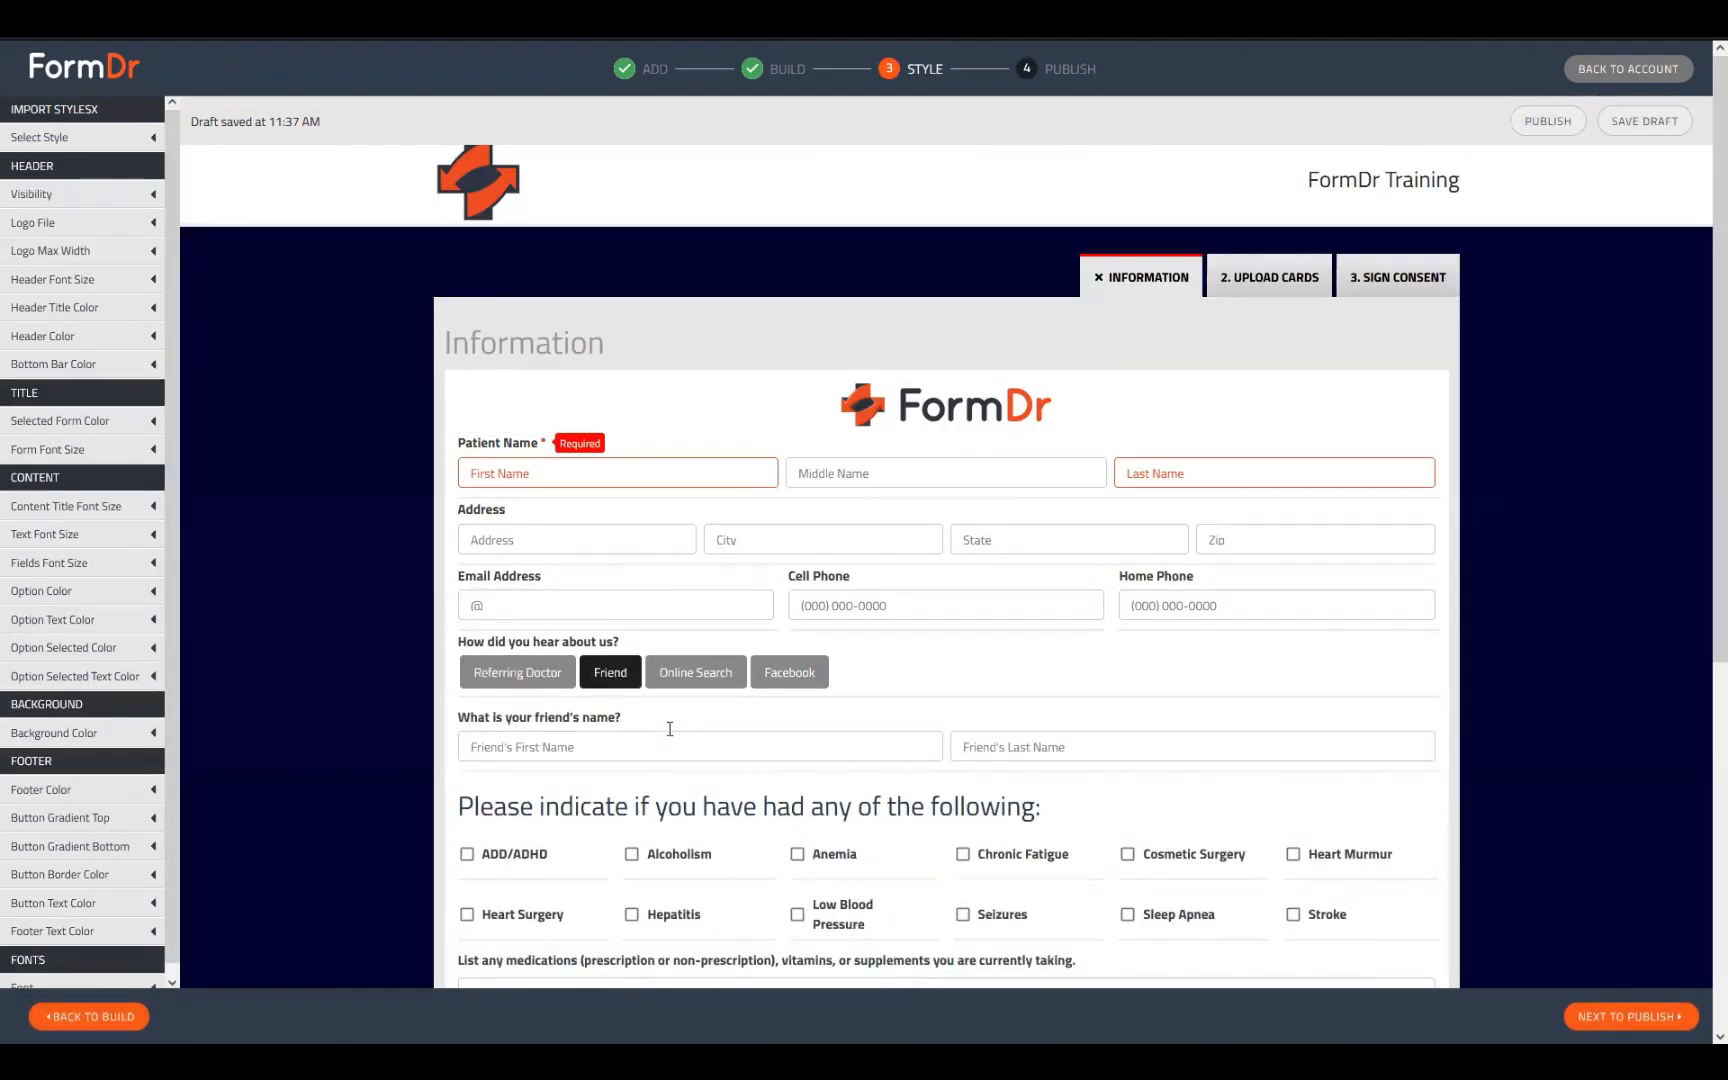
pyautogui.click(692, 683)
pyautogui.click(502, 748)
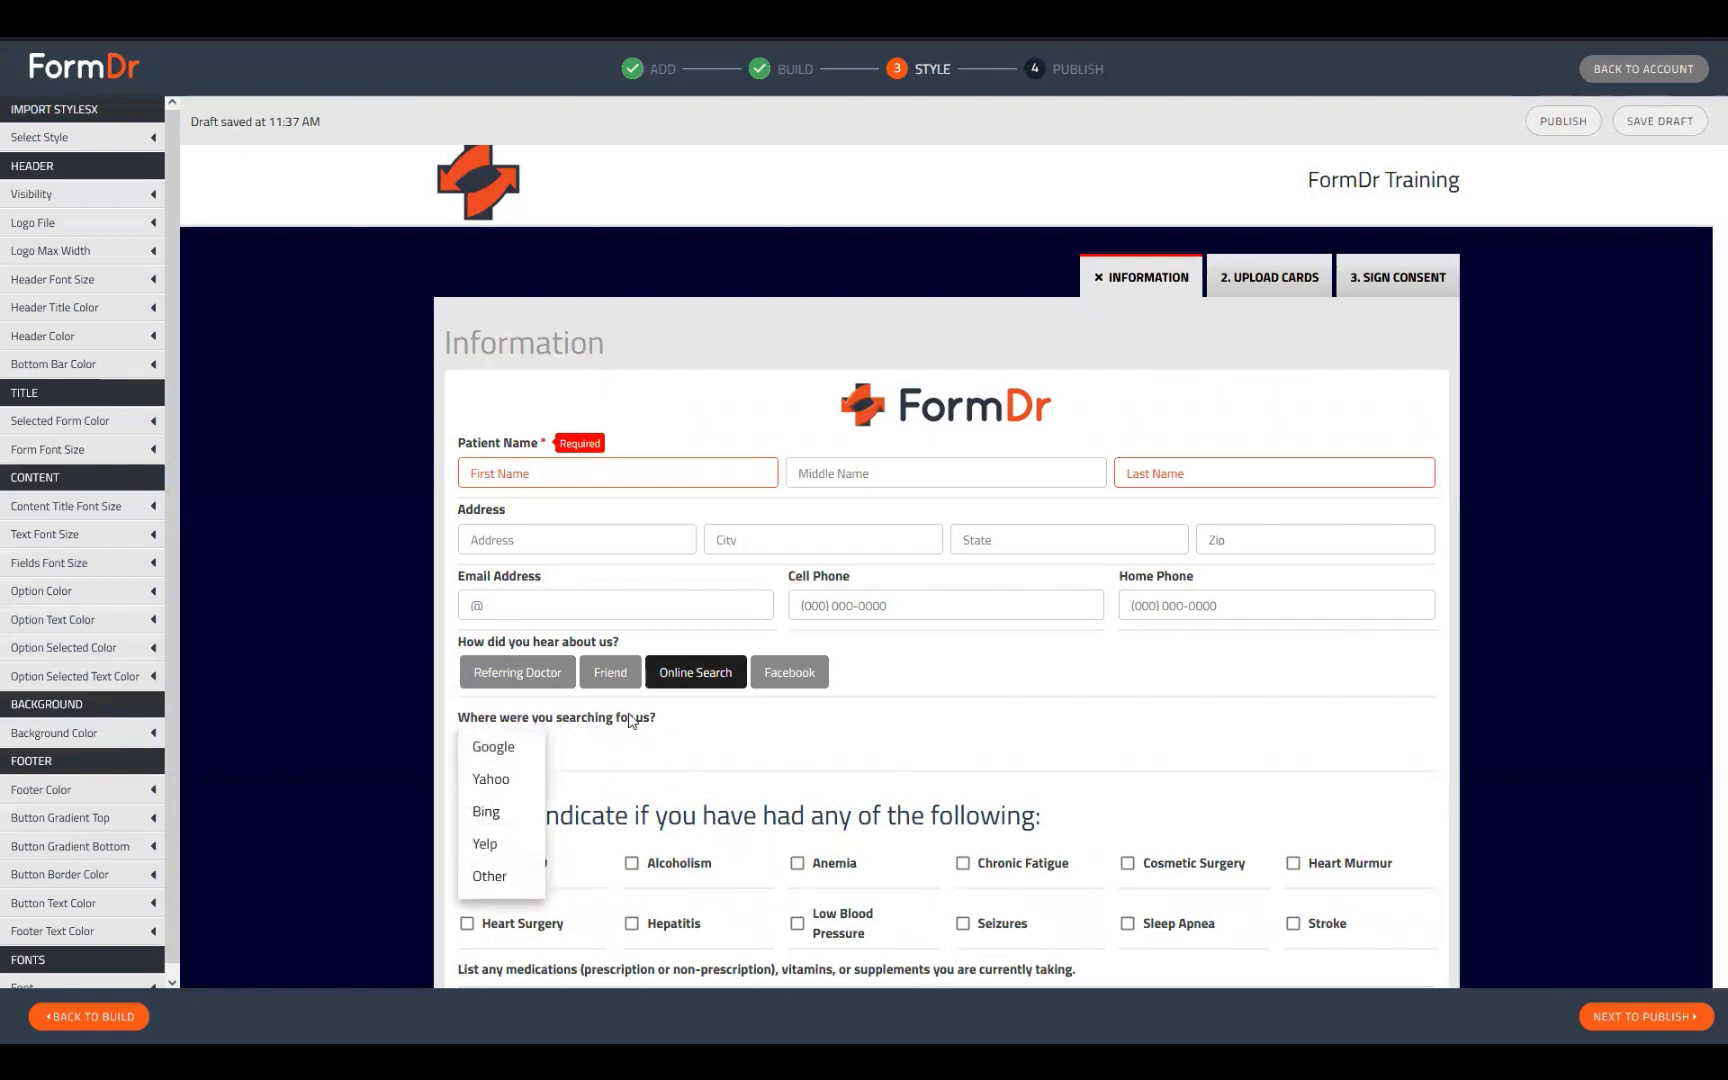
pyautogui.click(642, 714)
pyautogui.click(794, 674)
pyautogui.click(557, 684)
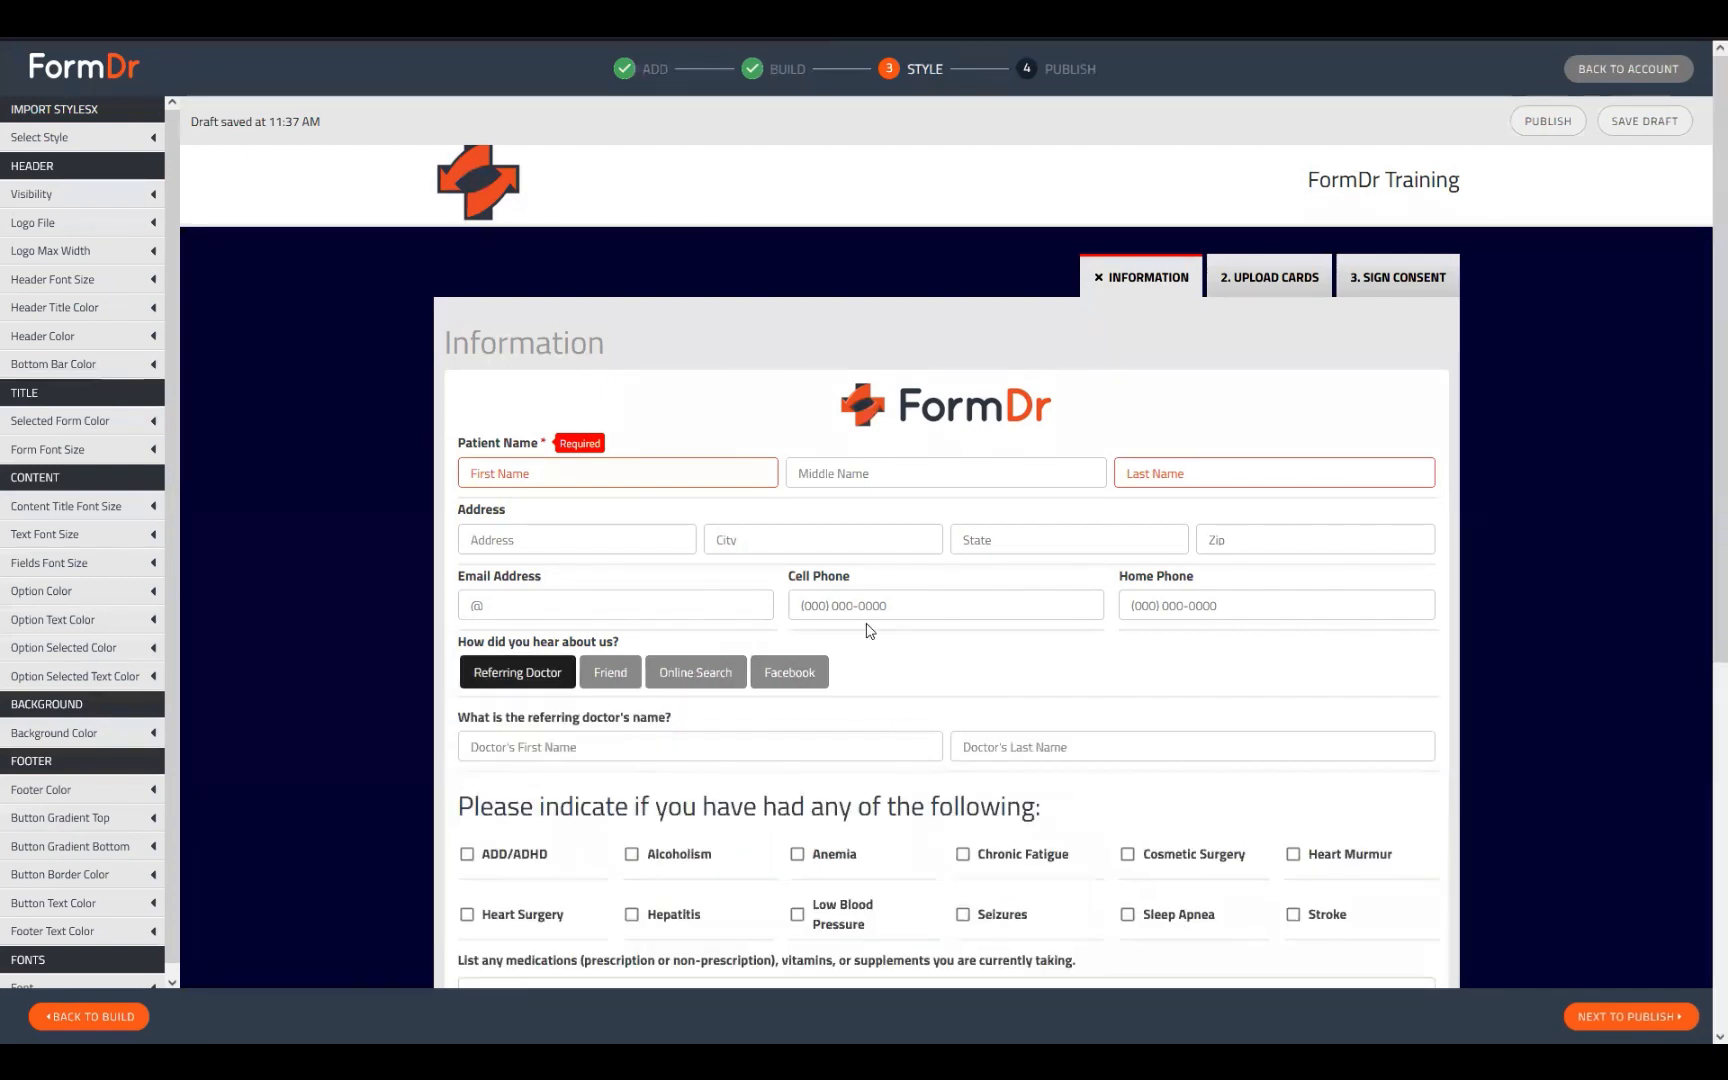
# Step: Test the pain diagram in the preview by marking heads, hands, feet and the front figure's torso
pyautogui.scroll(-3, 866, 628)
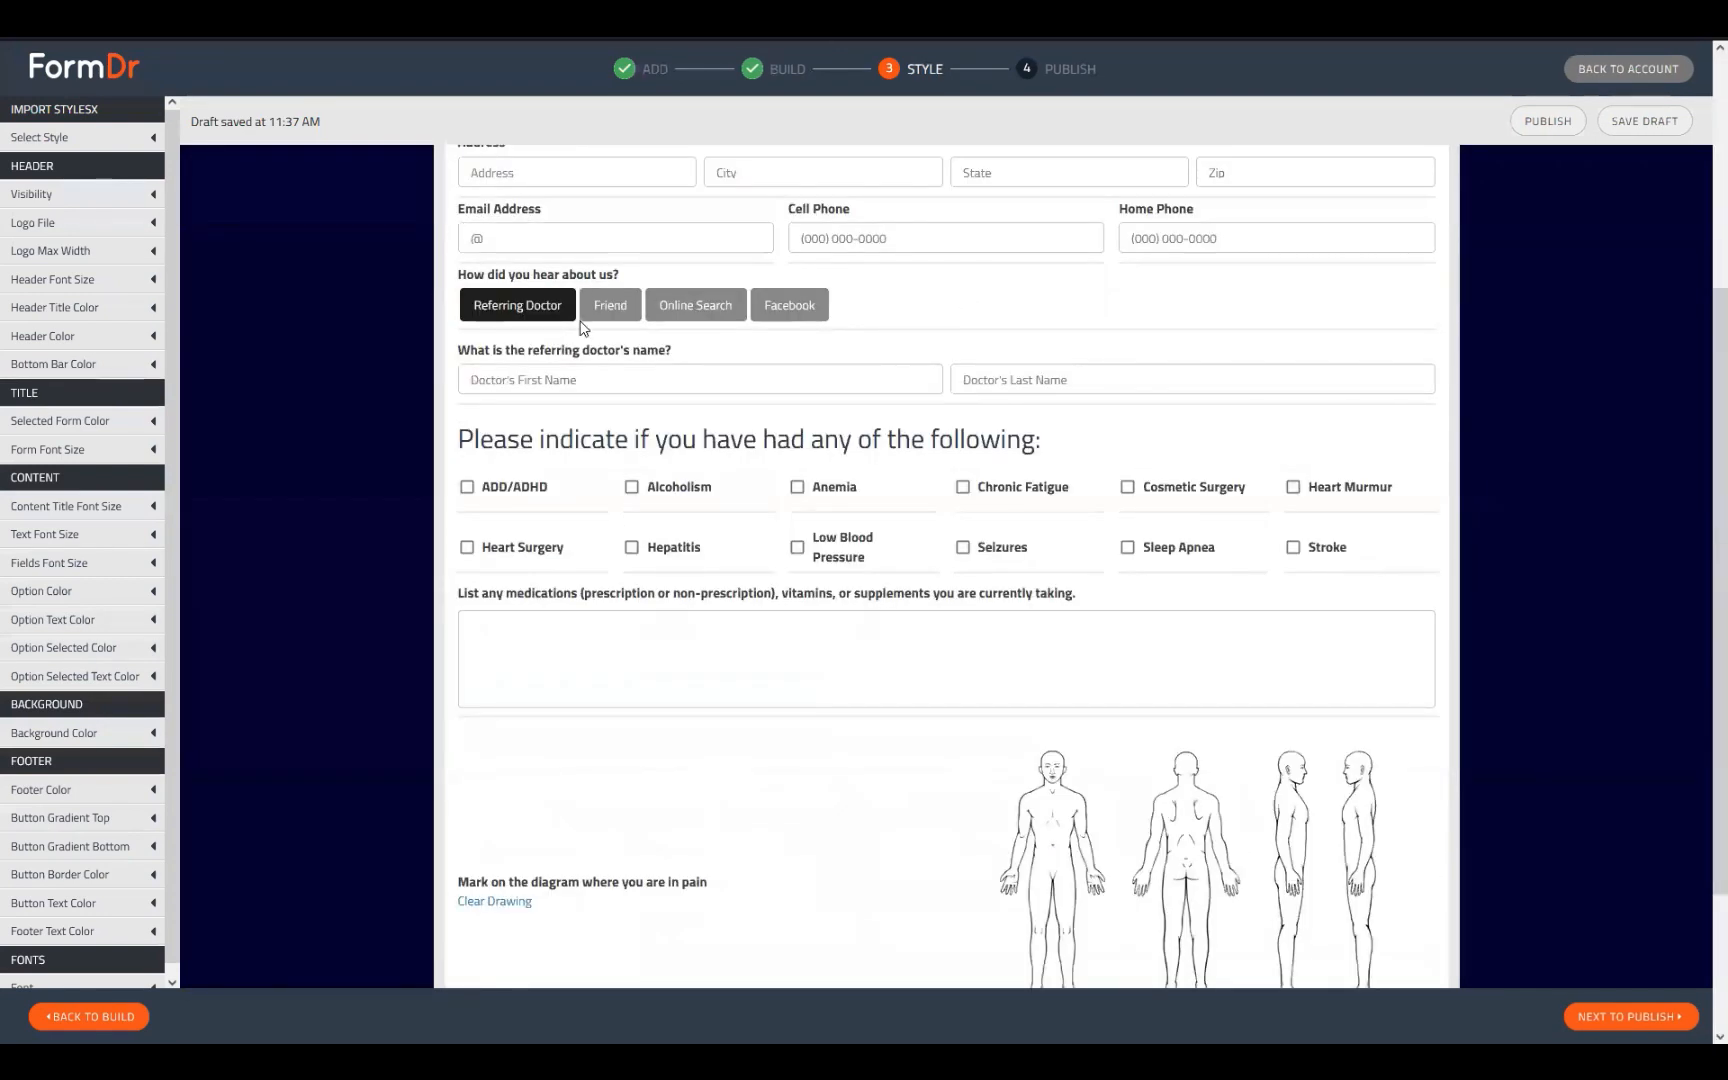
pyautogui.scroll(-1, 891, 636)
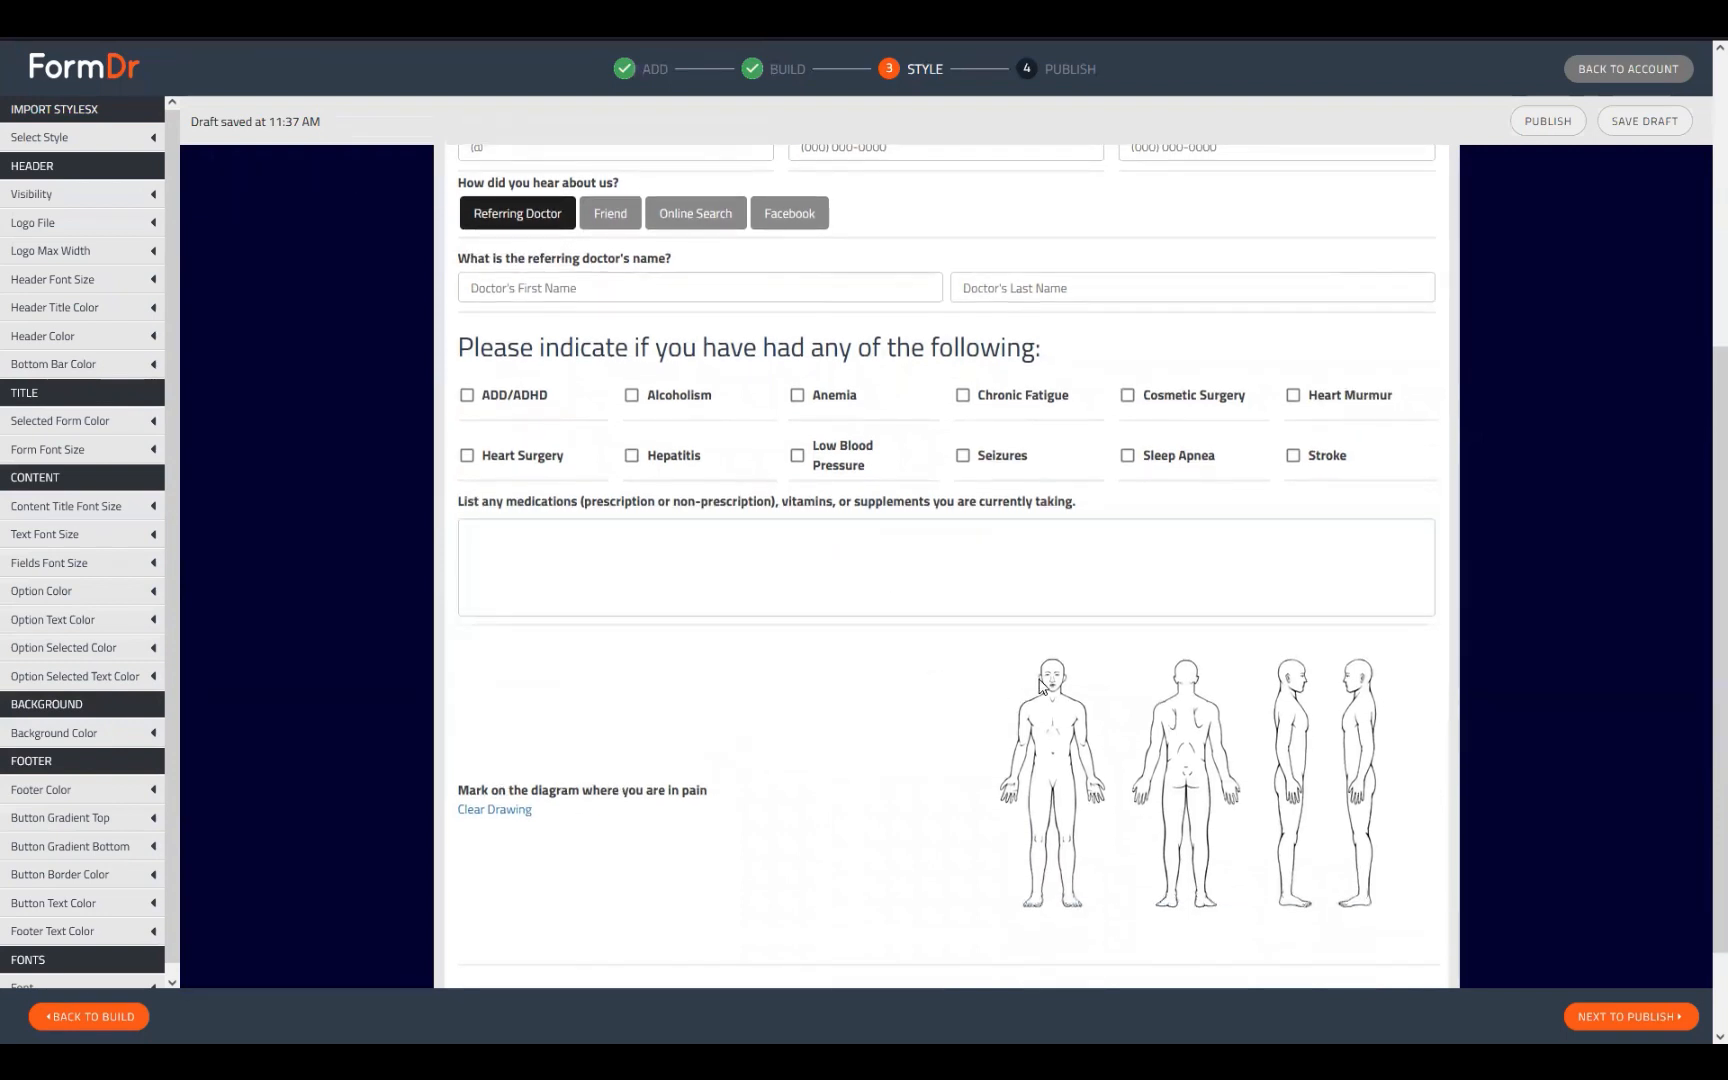
pyautogui.moveTo(1032, 680)
pyautogui.mouseDown()
pyautogui.moveTo(1042, 642)
pyautogui.moveTo(1062, 644)
pyautogui.mouseUp()
pyautogui.moveTo(1185, 650); pyautogui.dragTo(1205, 650)
pyautogui.moveTo(1121, 781); pyautogui.dragTo(1135, 762)
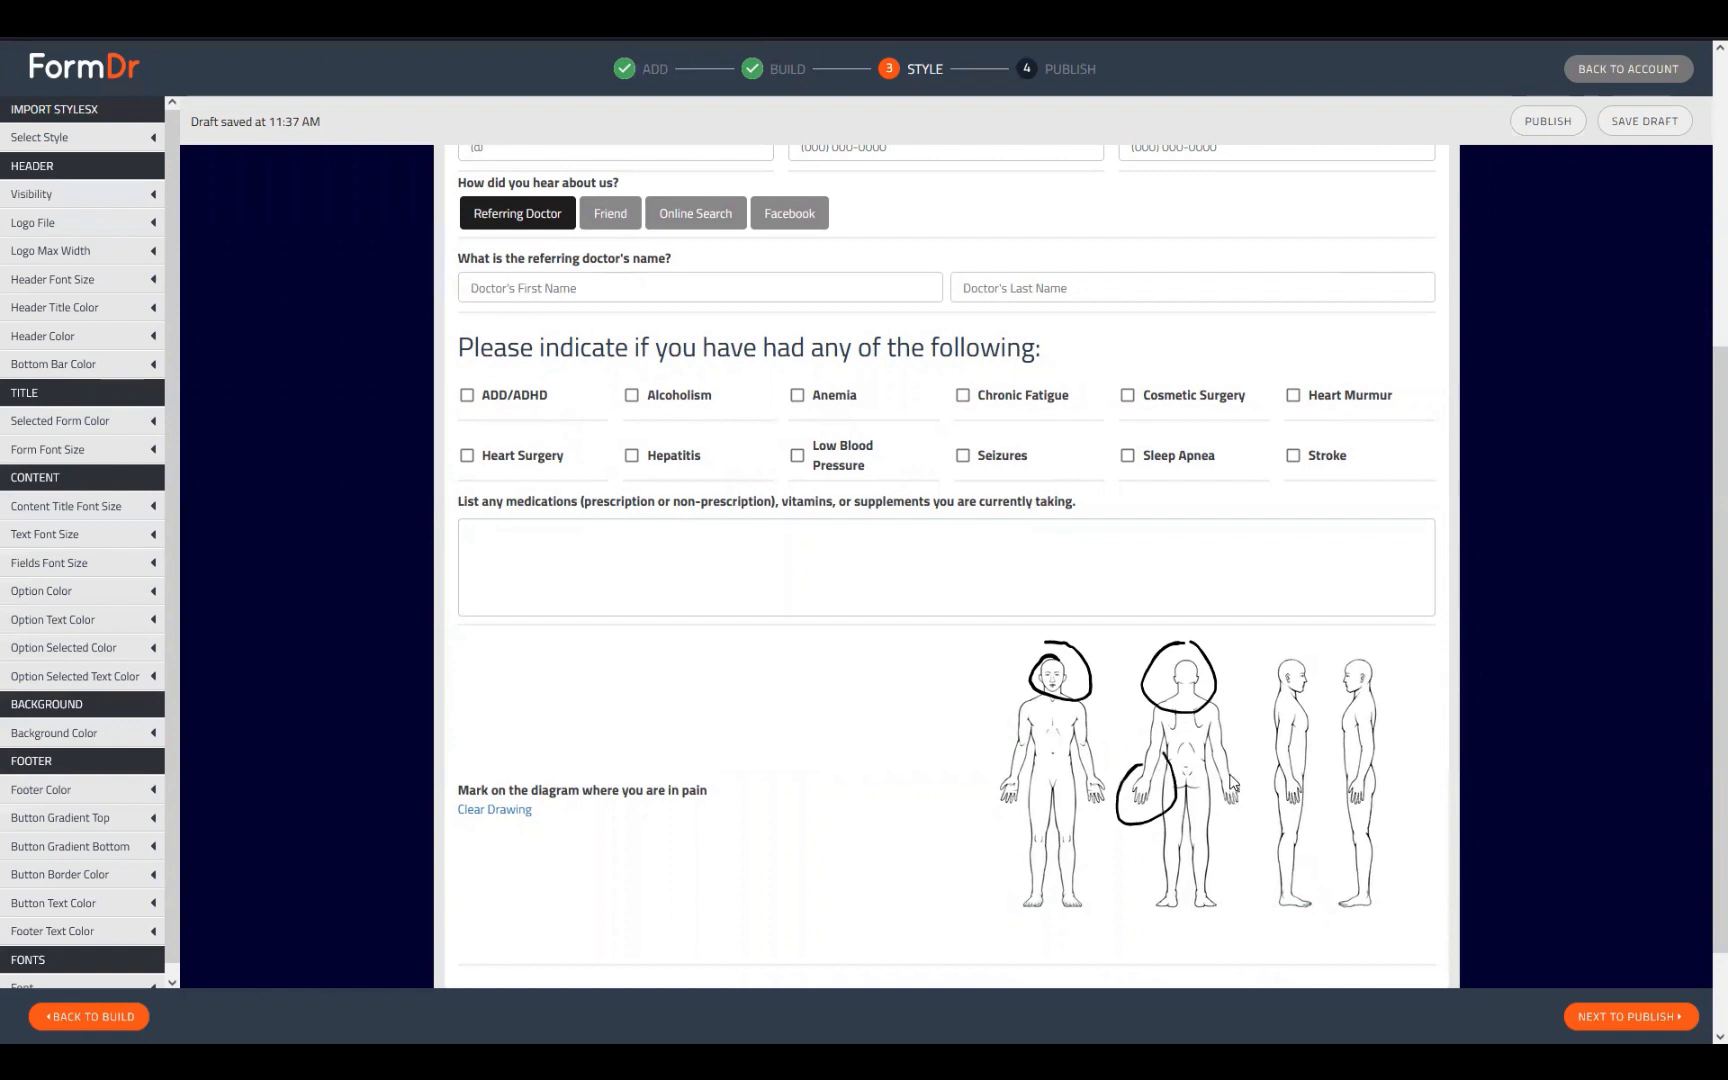
pyautogui.moveTo(1233, 785); pyautogui.dragTo(1235, 786)
pyautogui.moveTo(1362, 867)
pyautogui.mouseDown()
pyautogui.moveTo(1366, 914)
pyautogui.moveTo(1364, 869)
pyautogui.moveTo(1260, 909)
pyautogui.moveTo(1306, 897)
pyautogui.mouseUp()
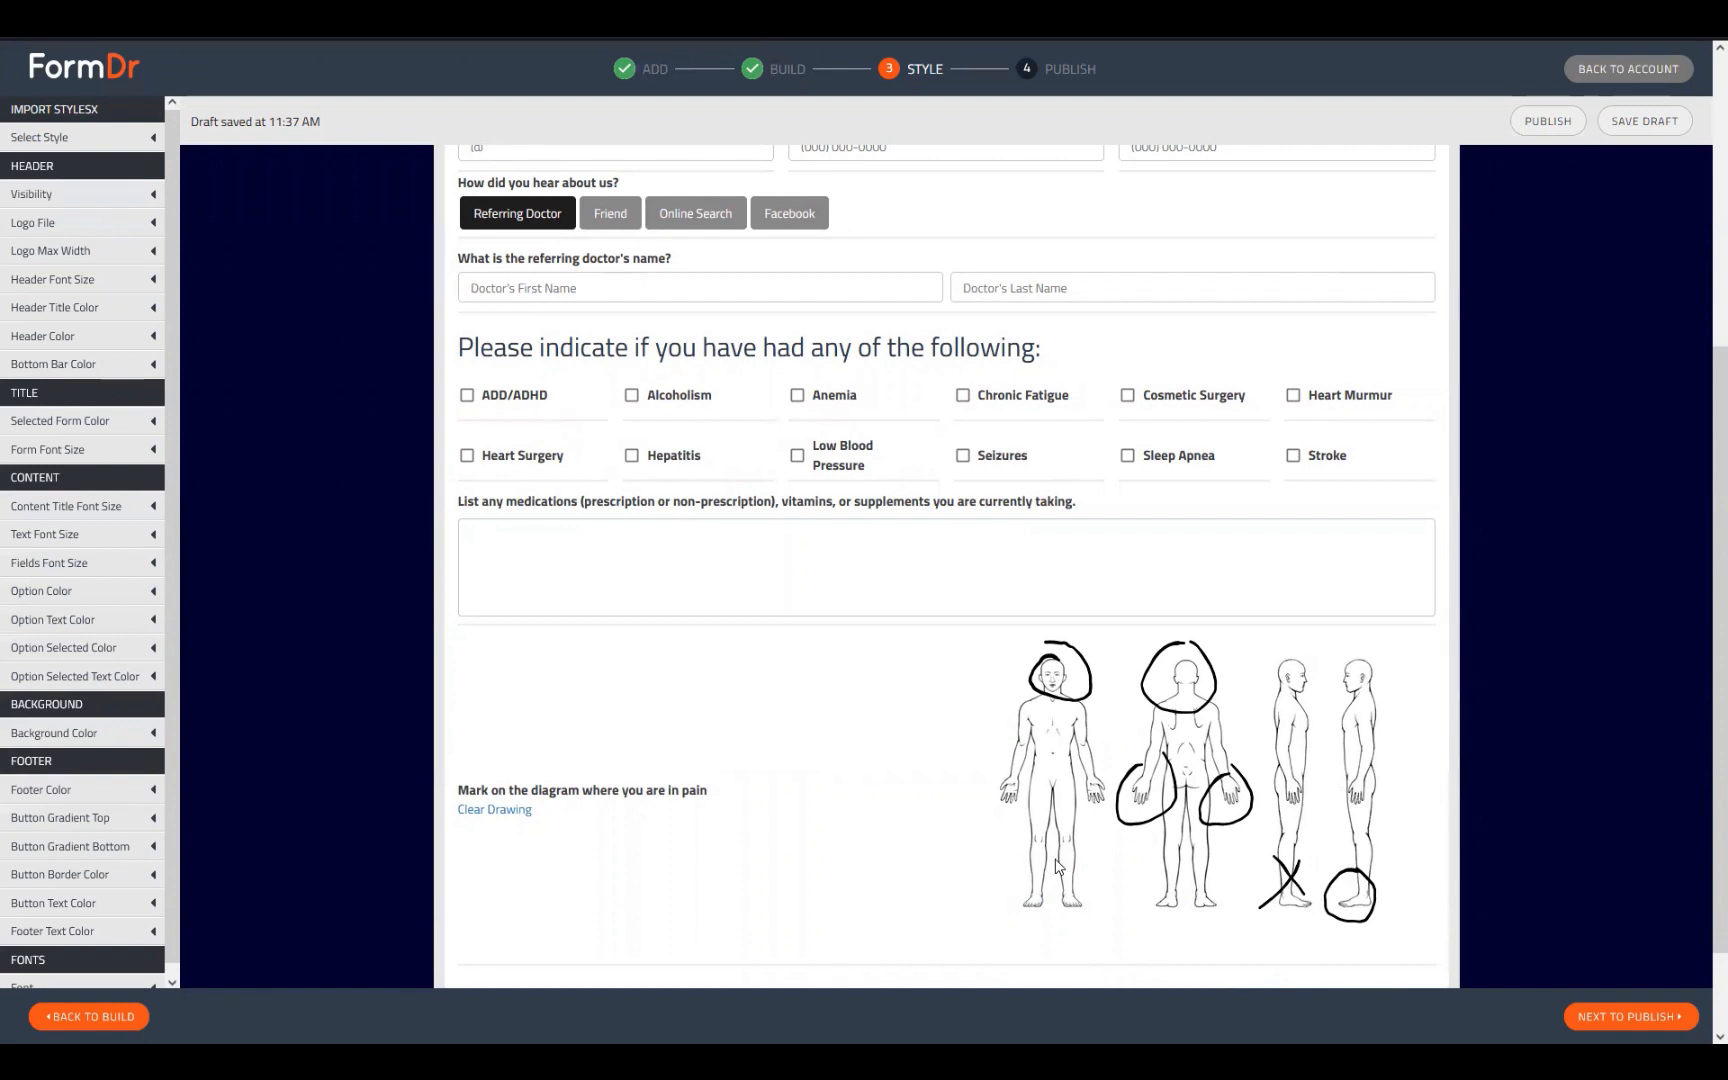
pyautogui.moveTo(1024, 730)
pyautogui.mouseDown()
pyautogui.moveTo(1073, 767)
pyautogui.moveTo(1043, 752)
pyautogui.mouseUp()
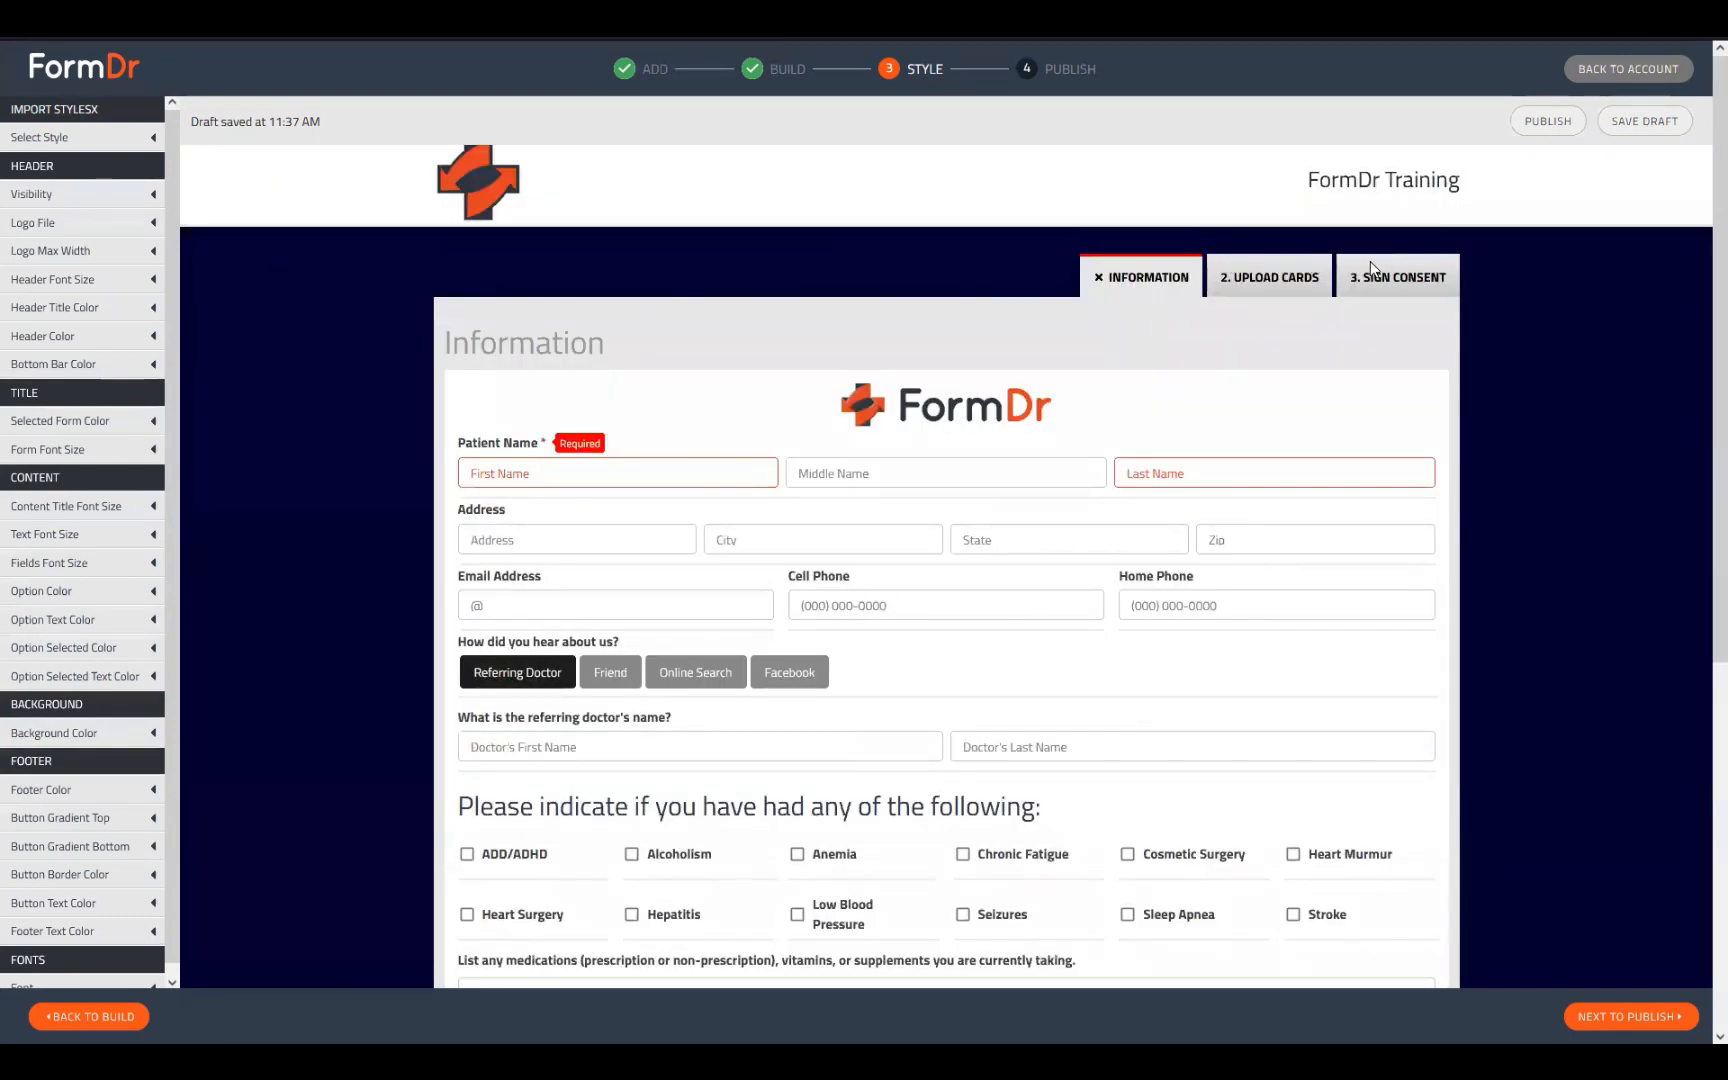
# Step: Test the patient signature field on the Sign Consent form with a short freehand stroke
pyautogui.click(1372, 268)
pyautogui.scroll(-10, 910, 698)
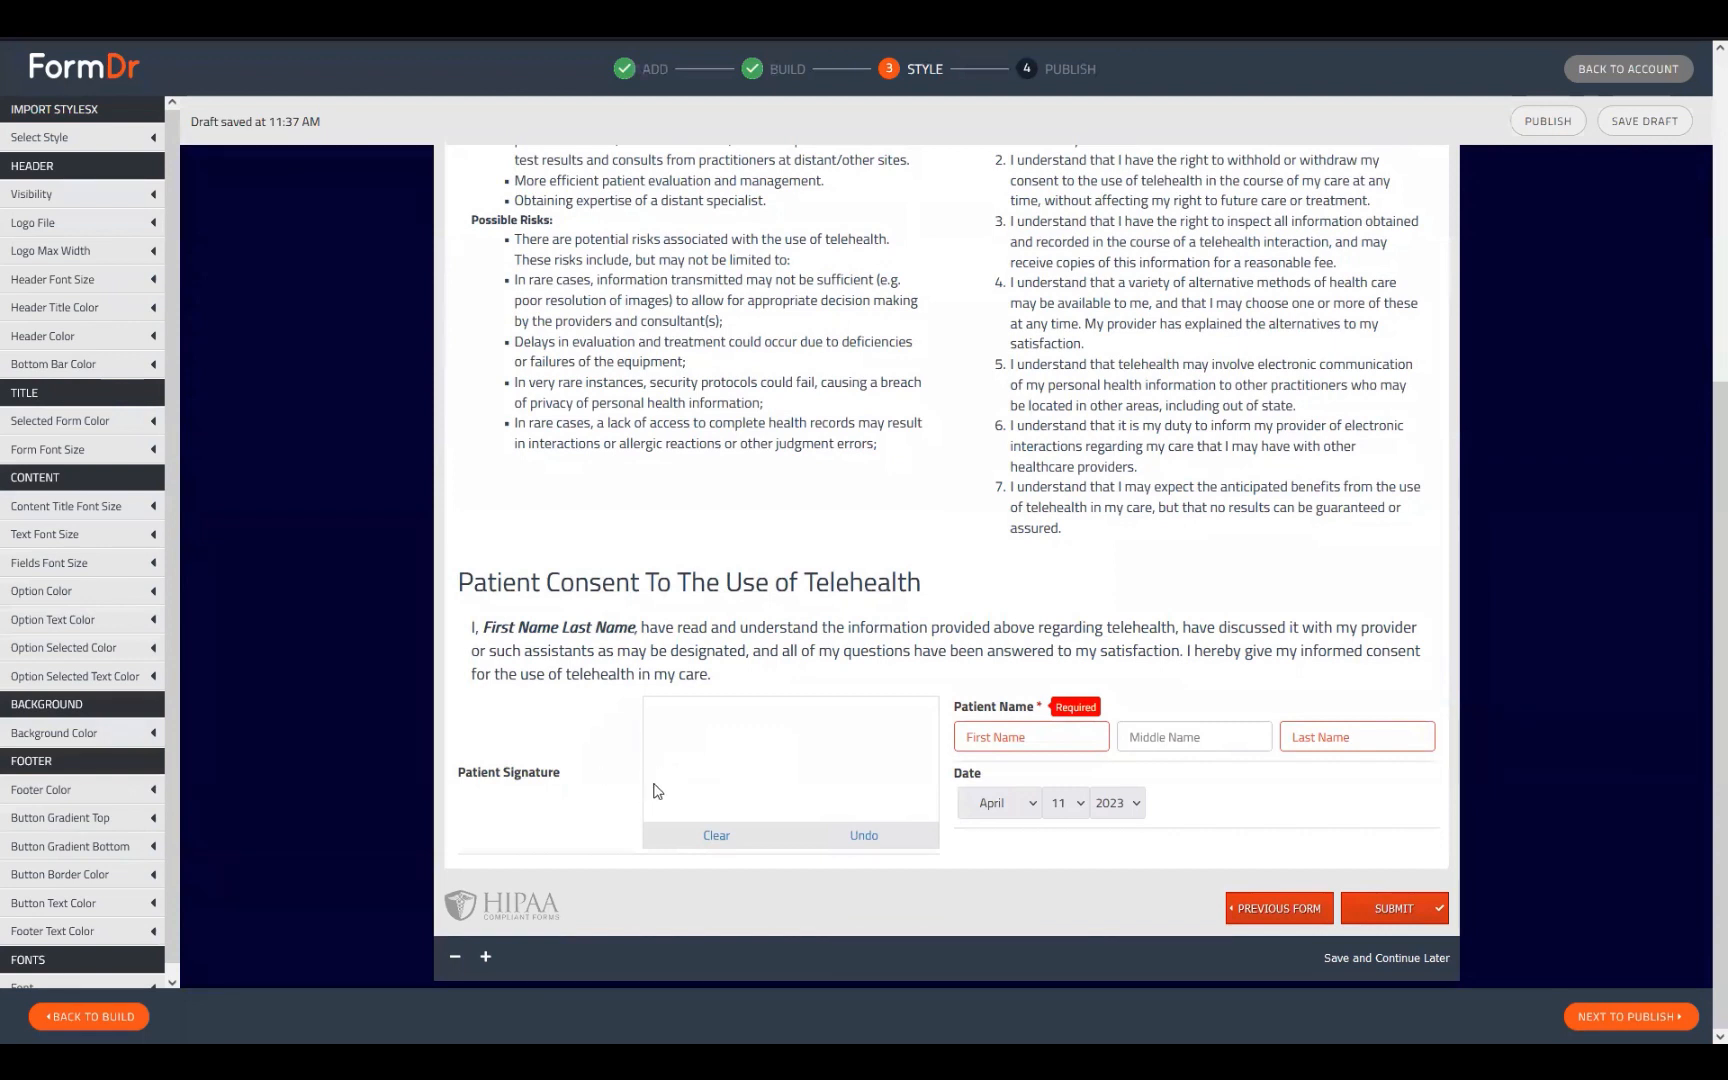
pyautogui.moveTo(662, 749); pyautogui.dragTo(797, 738)
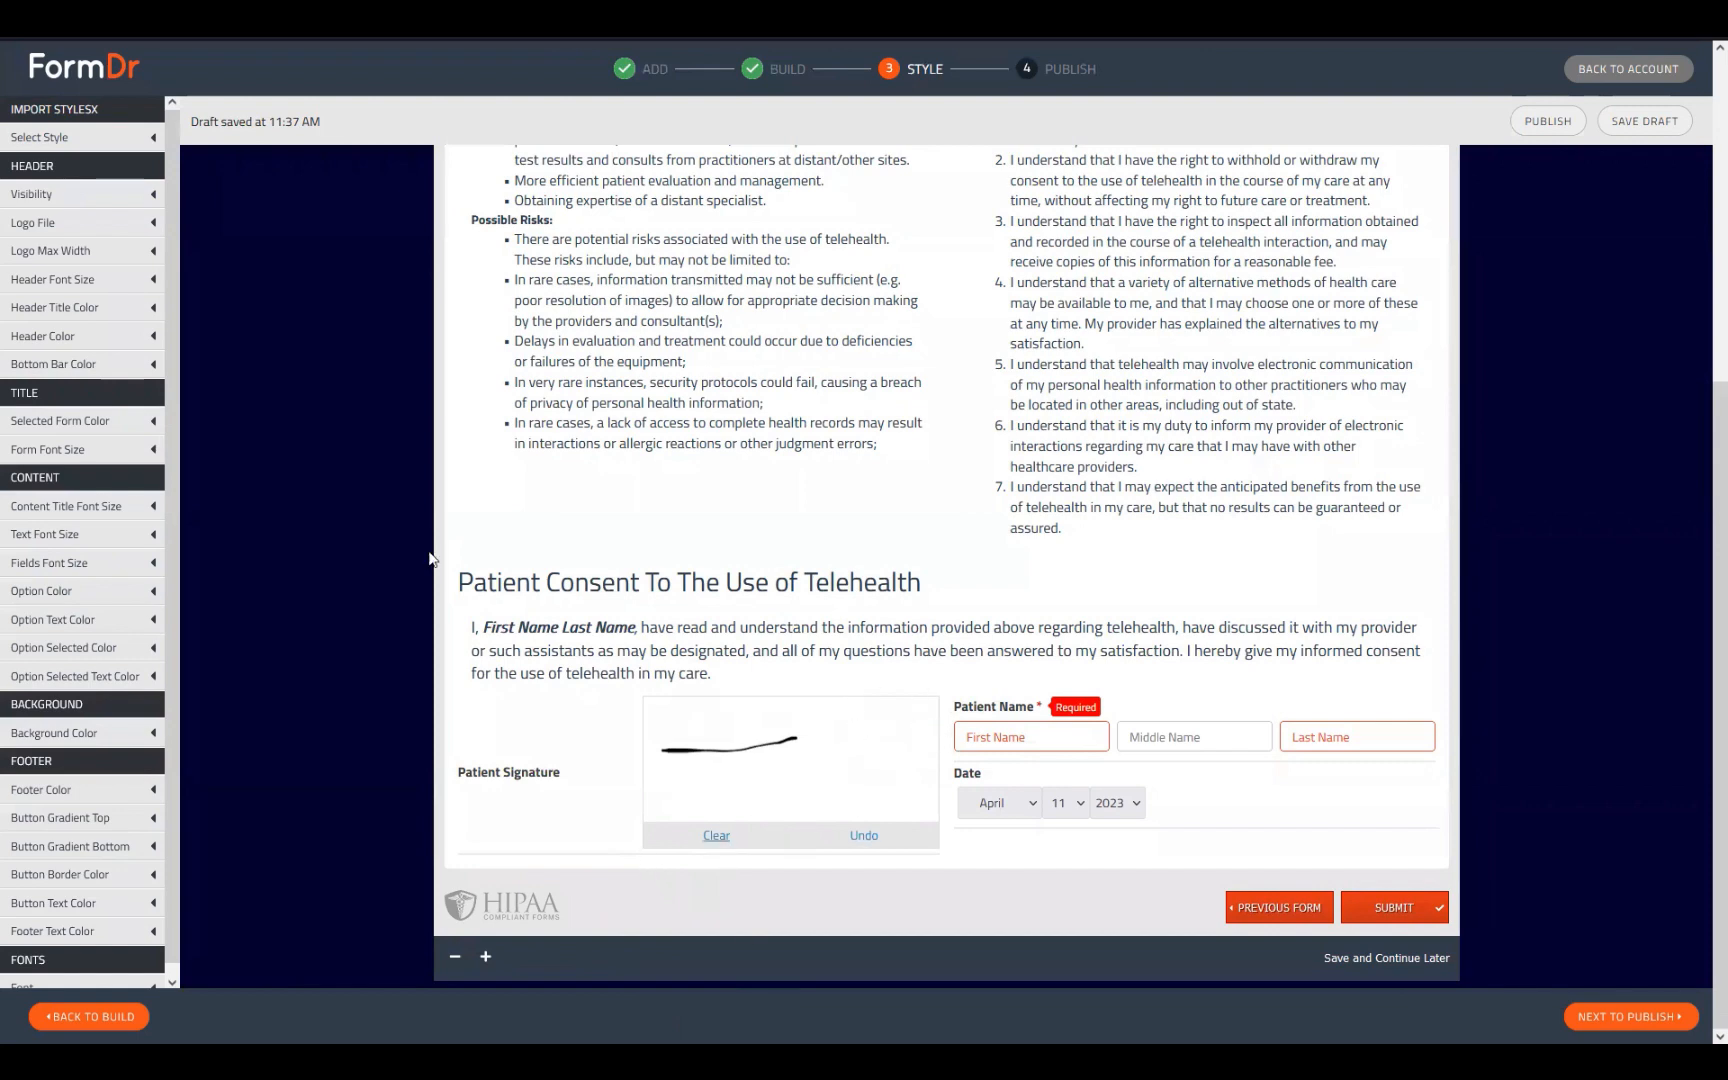
# Step: Return from the style preview to the packet's Build stage
pyautogui.click(134, 1015)
pyautogui.click(140, 1015)
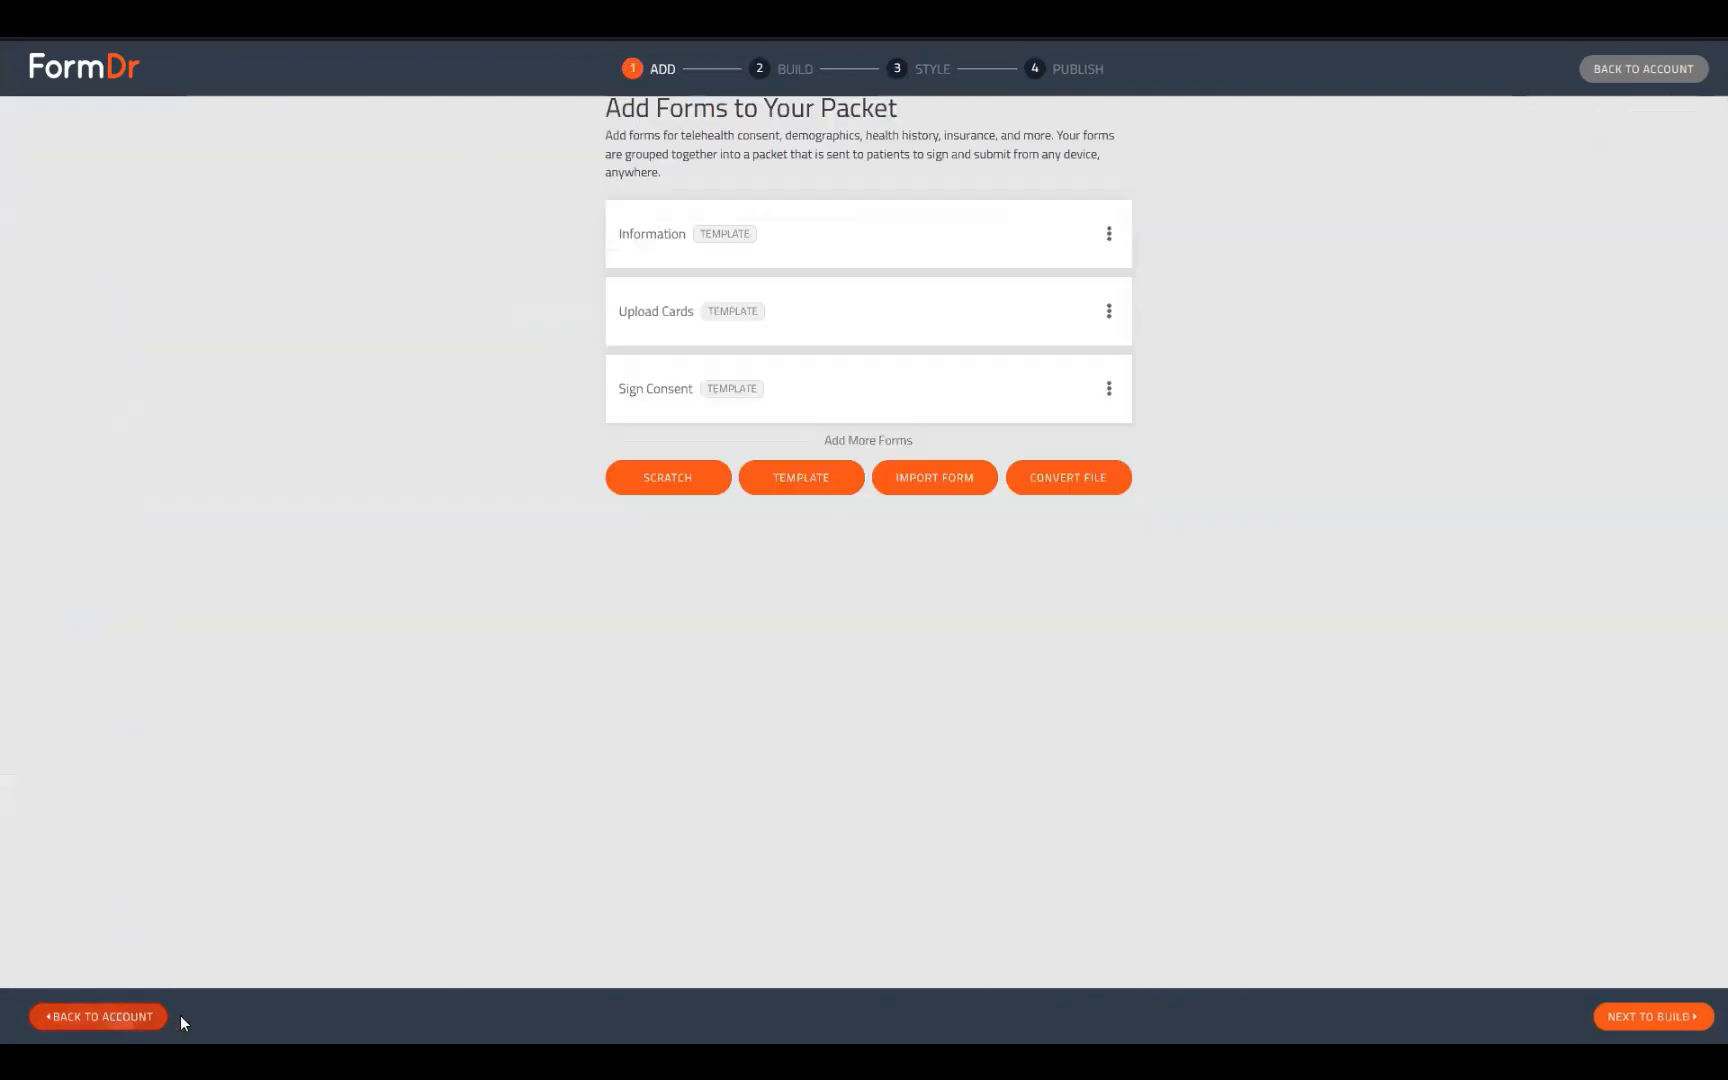
pyautogui.click(1650, 1016)
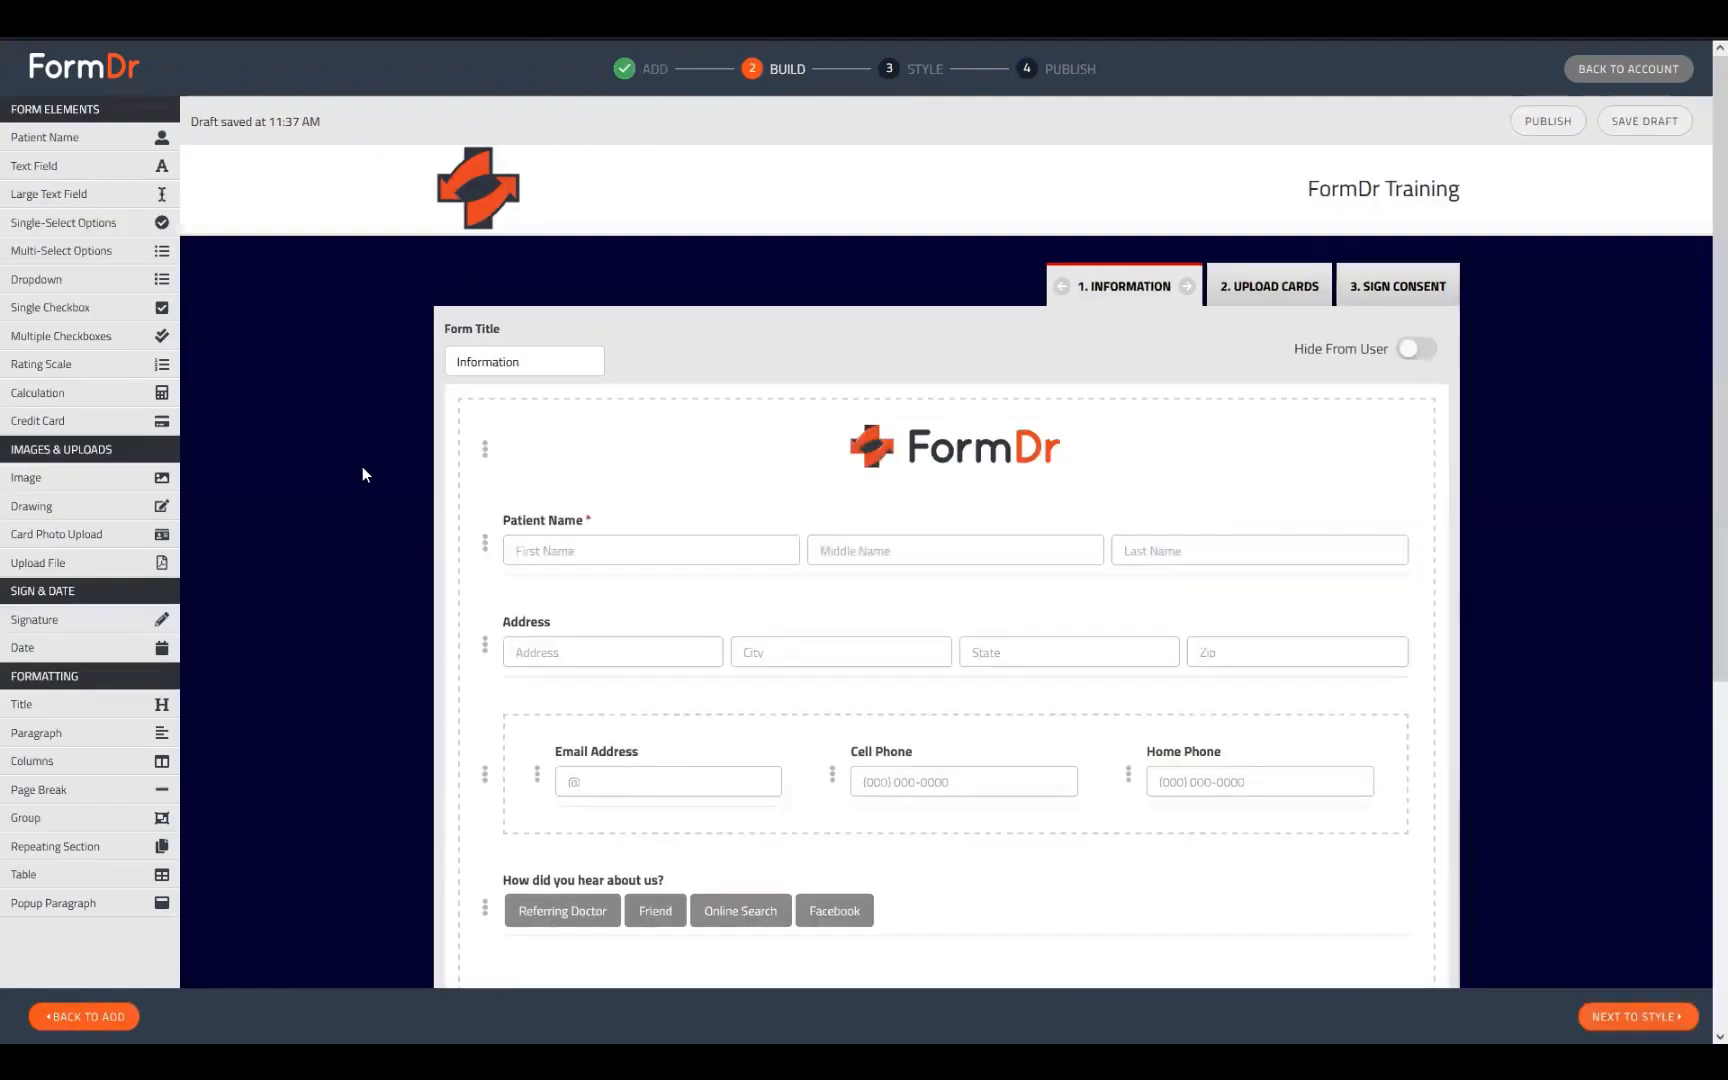
# Step: Set the size of the pain diagram drawing on the Information form to Full Width
pyautogui.scroll(-8, 883, 748)
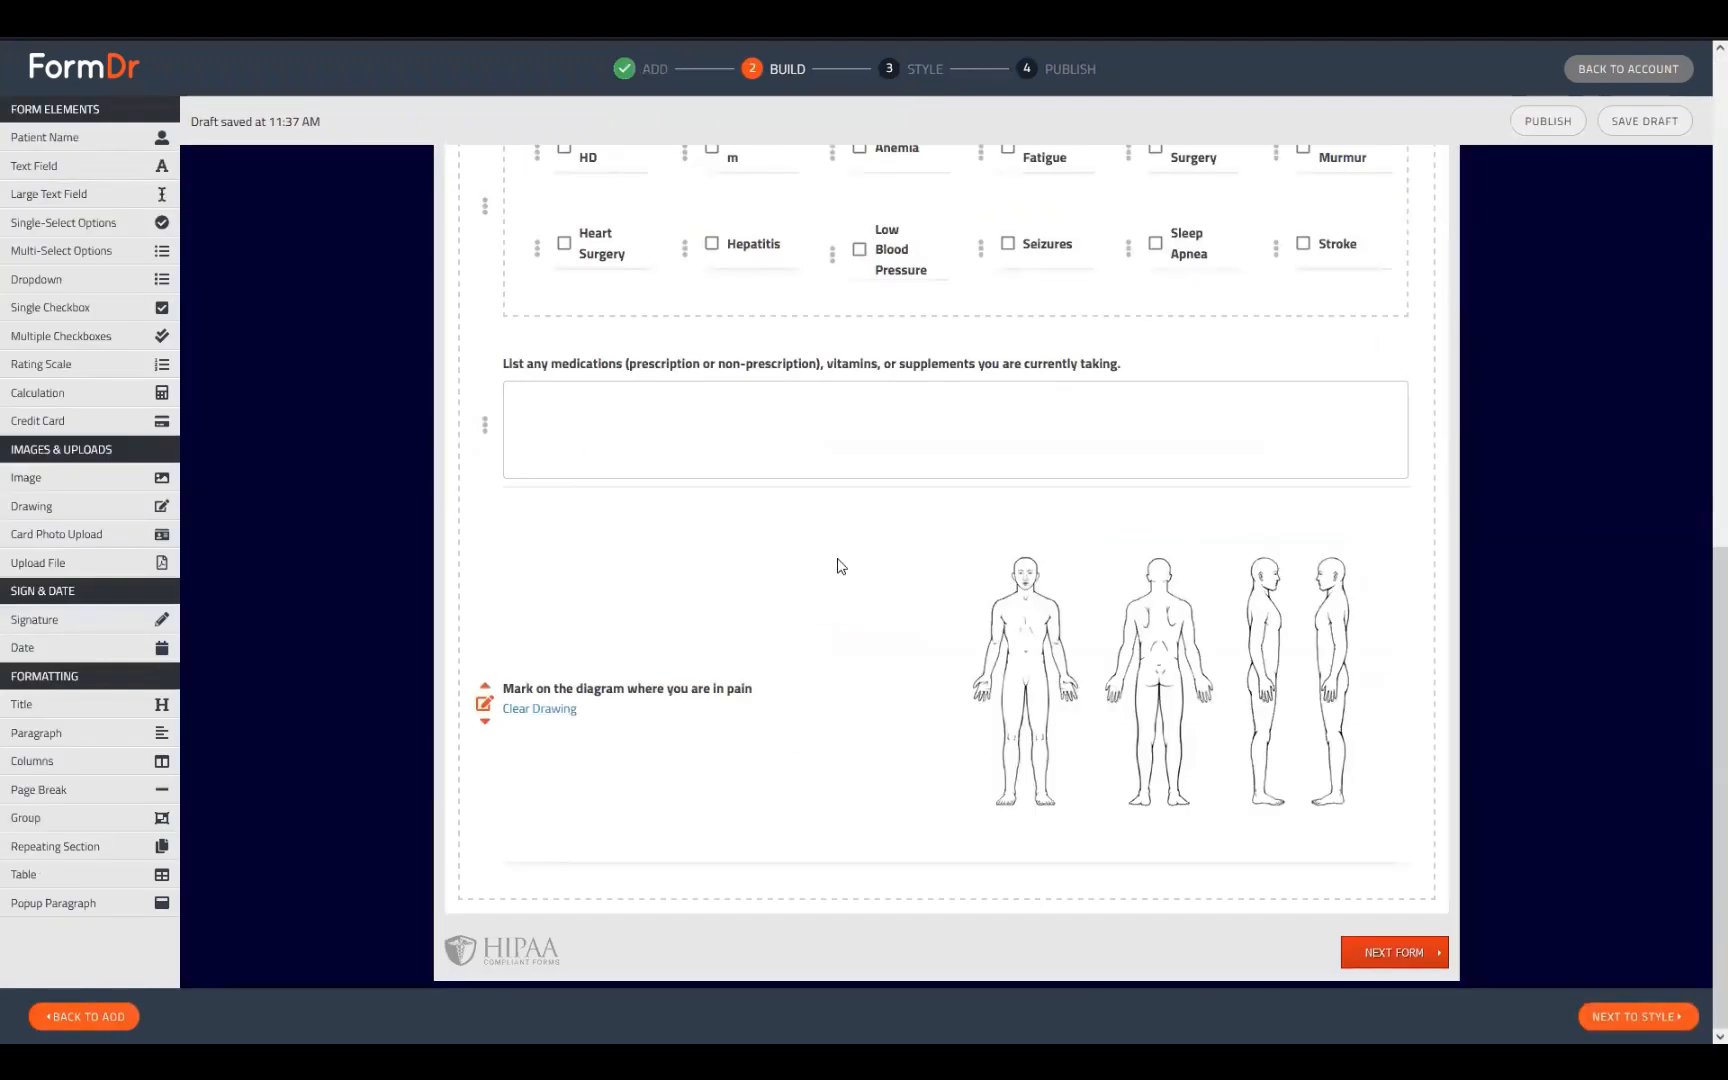
pyautogui.click(484, 706)
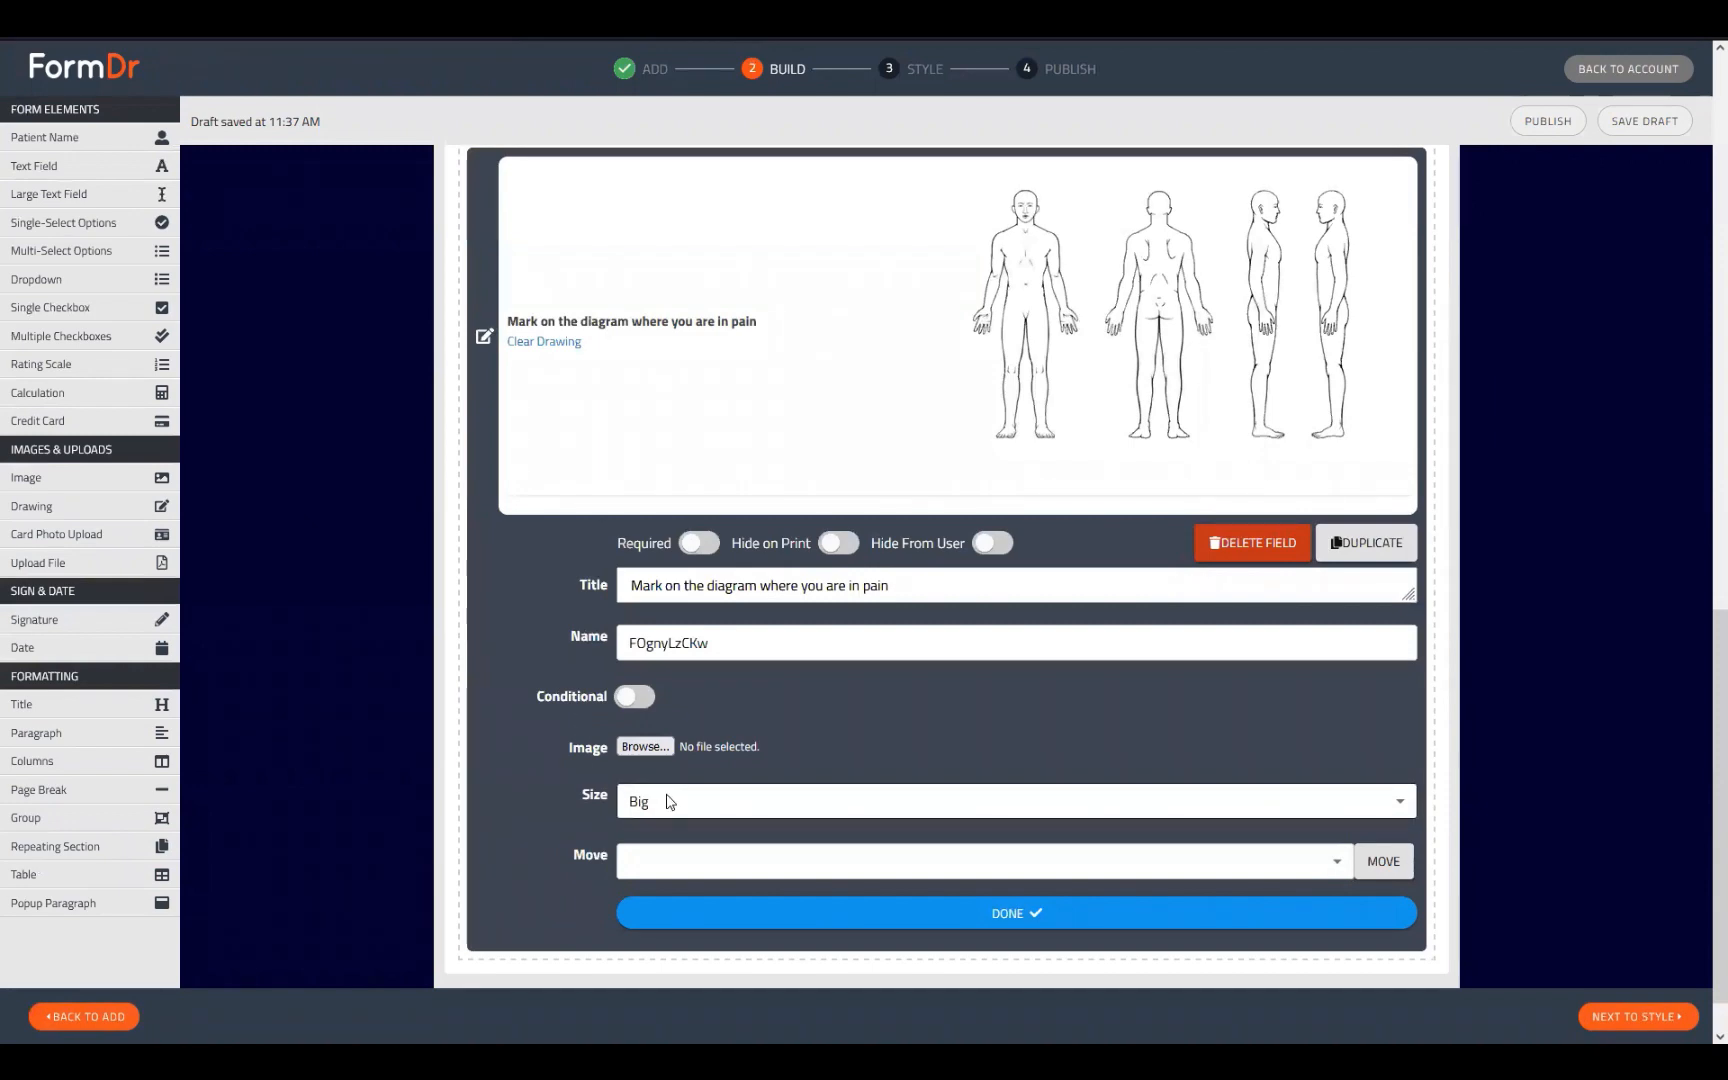
pyautogui.scroll(10, 756, 824)
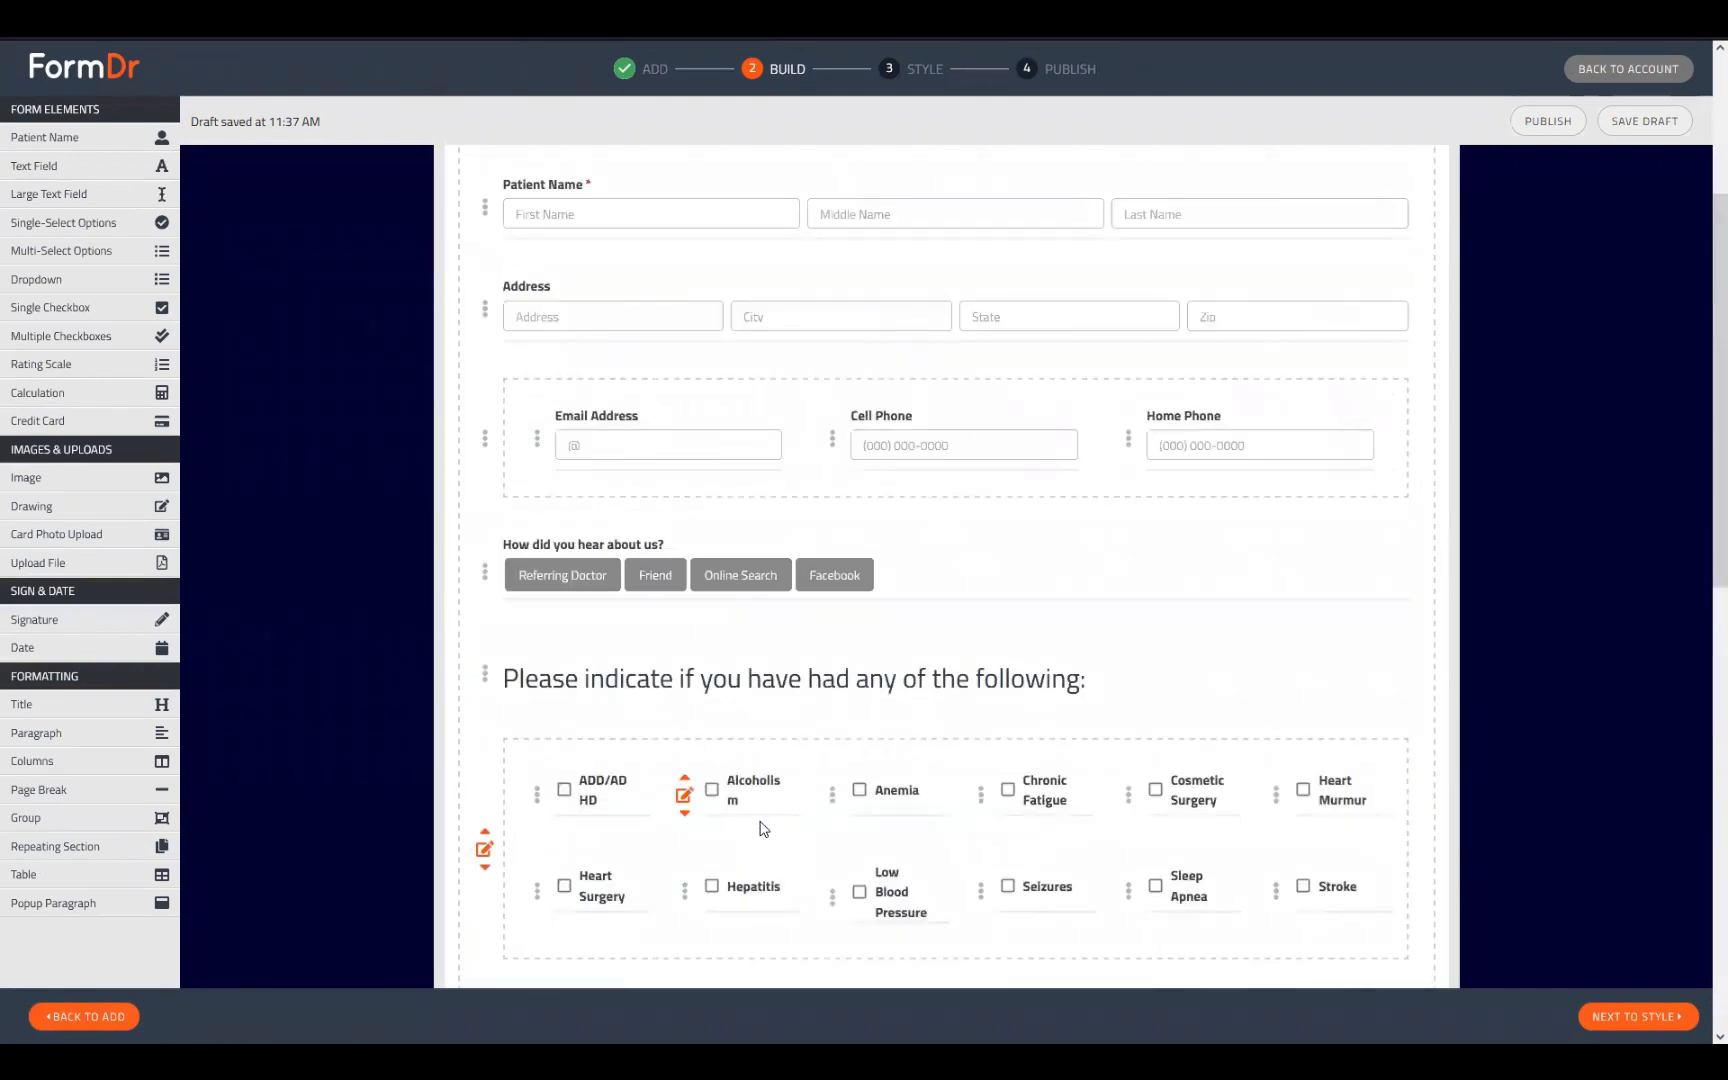
pyautogui.scroll(-8, 760, 826)
pyautogui.scroll(-2, 760, 826)
pyautogui.click(728, 747)
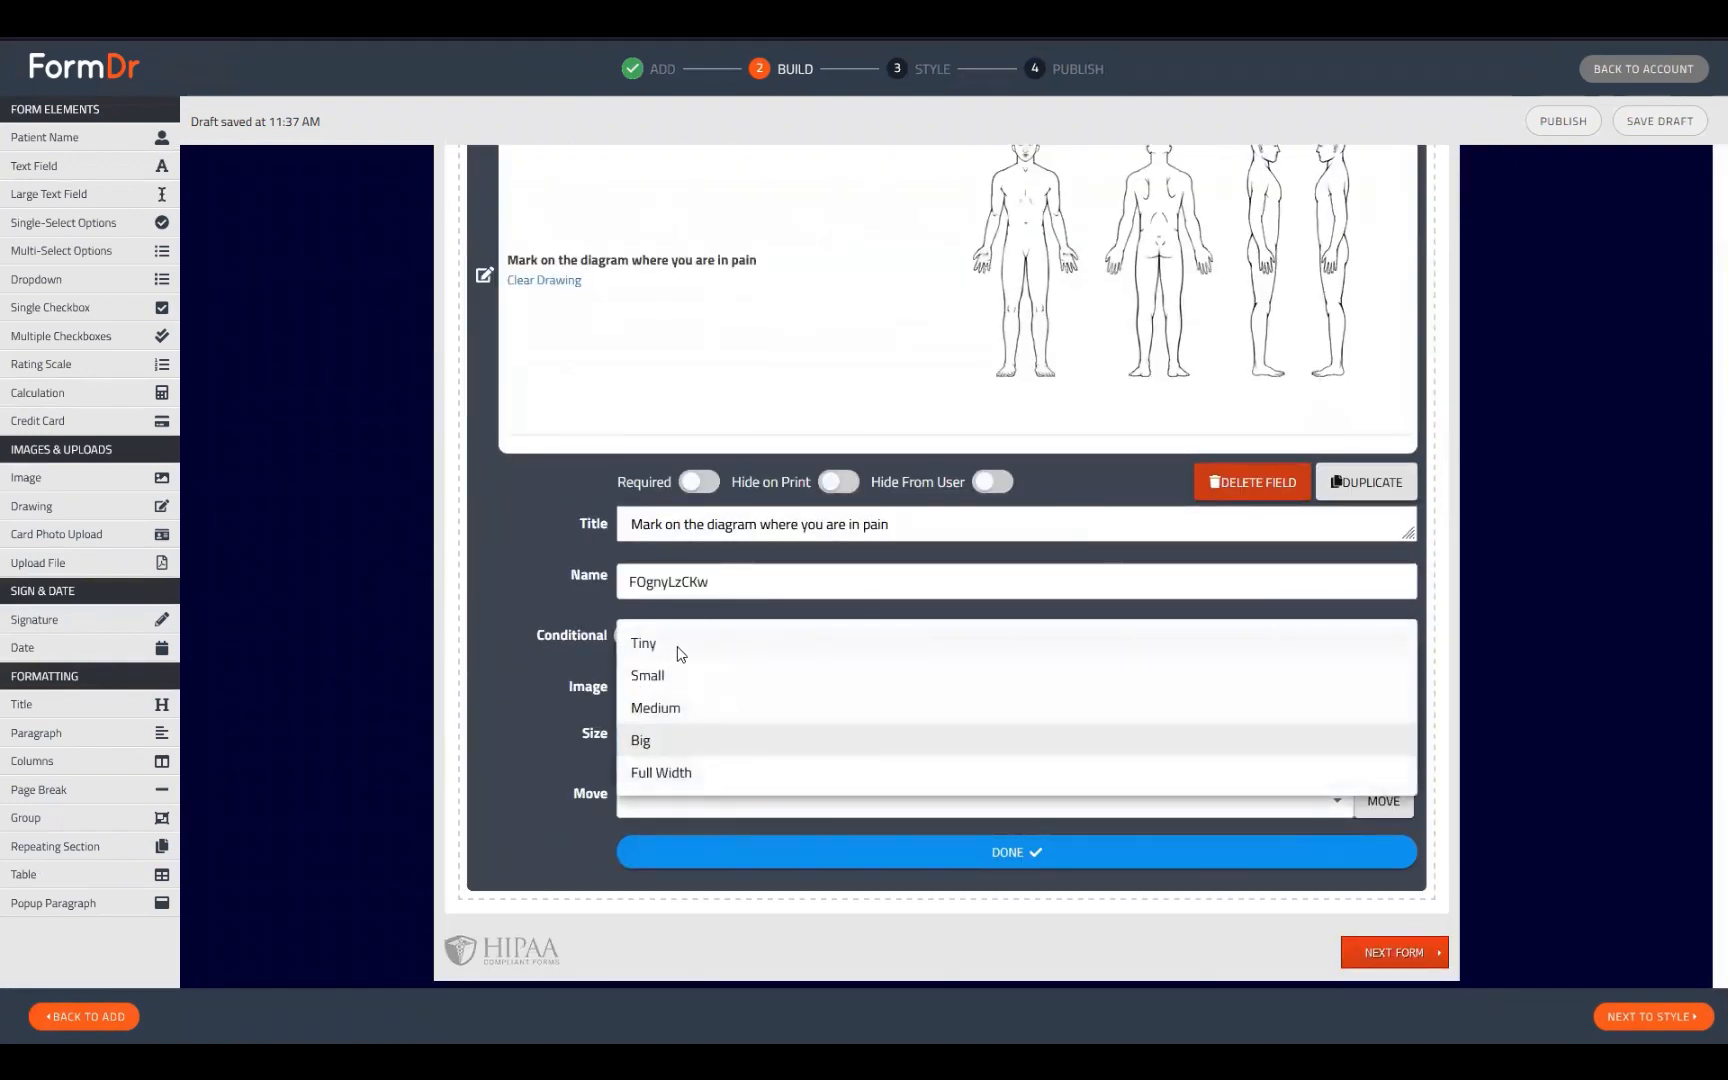
pyautogui.click(700, 772)
# Step: Examine the enlarged pain diagram and review the available size options and its field settings
pyautogui.scroll(5, 822, 760)
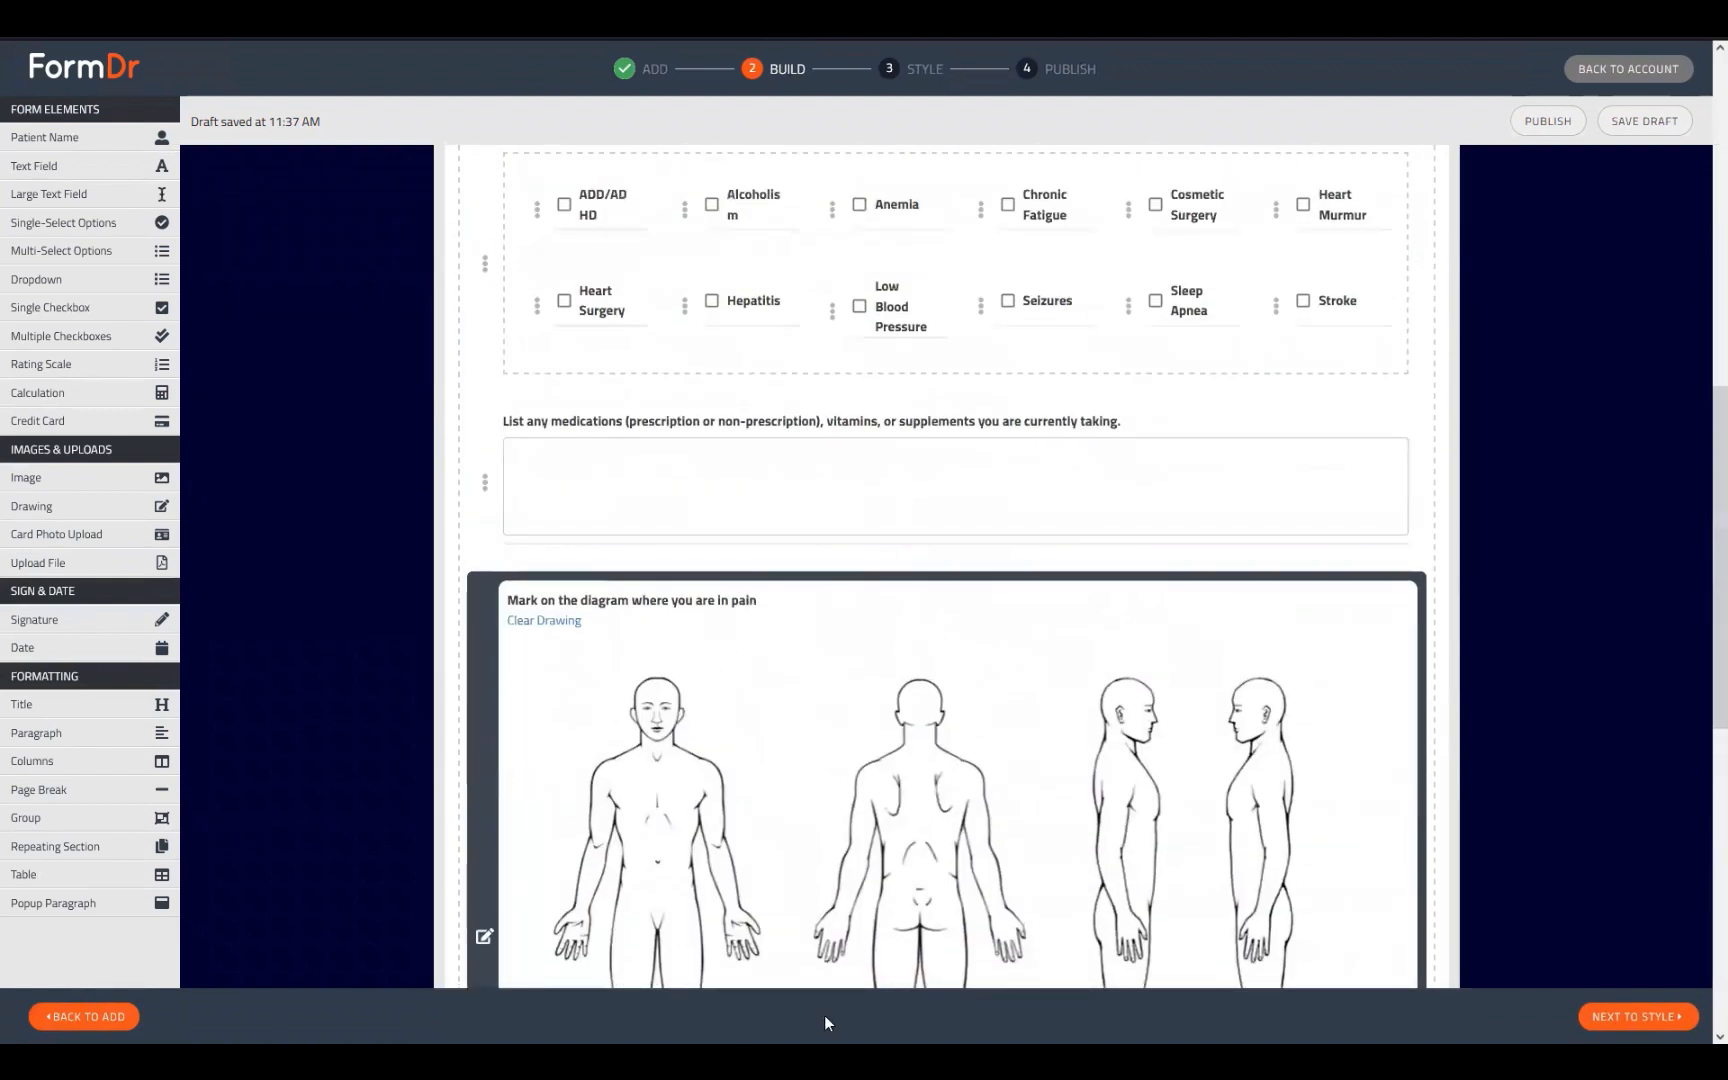
pyautogui.scroll(-5, 703, 933)
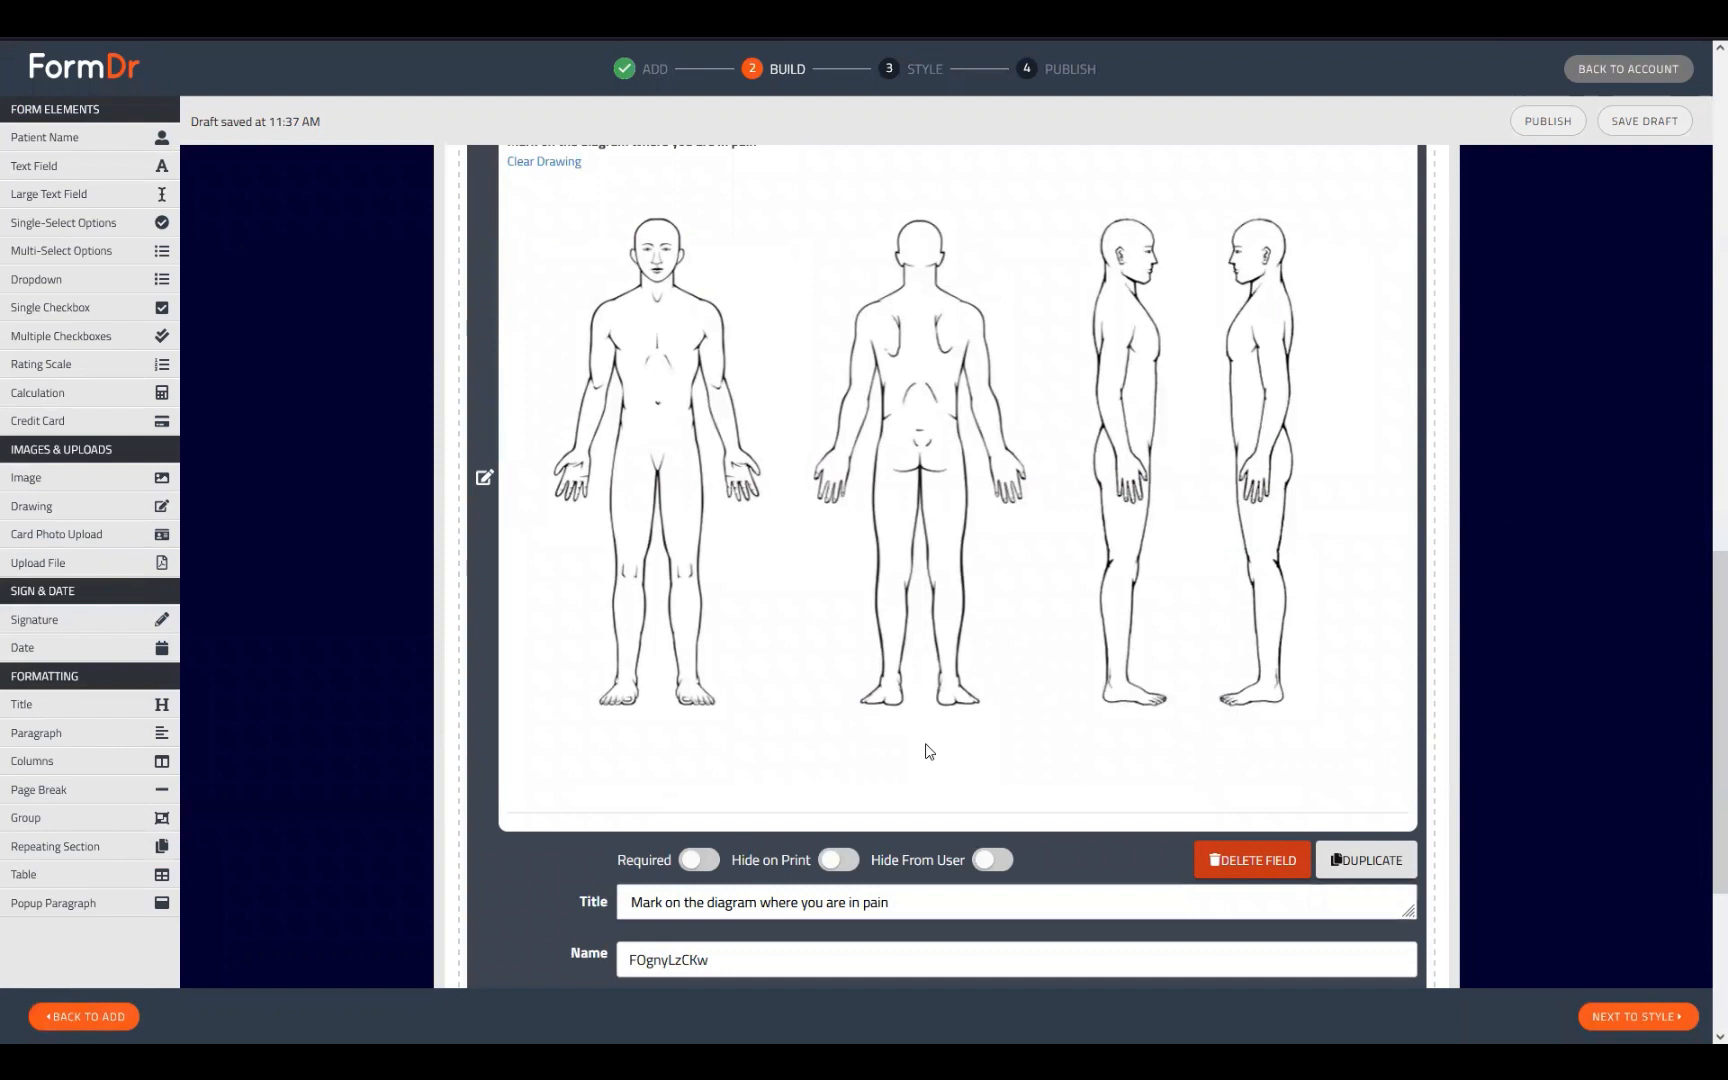
pyautogui.scroll(-4, 884, 772)
pyautogui.click(672, 752)
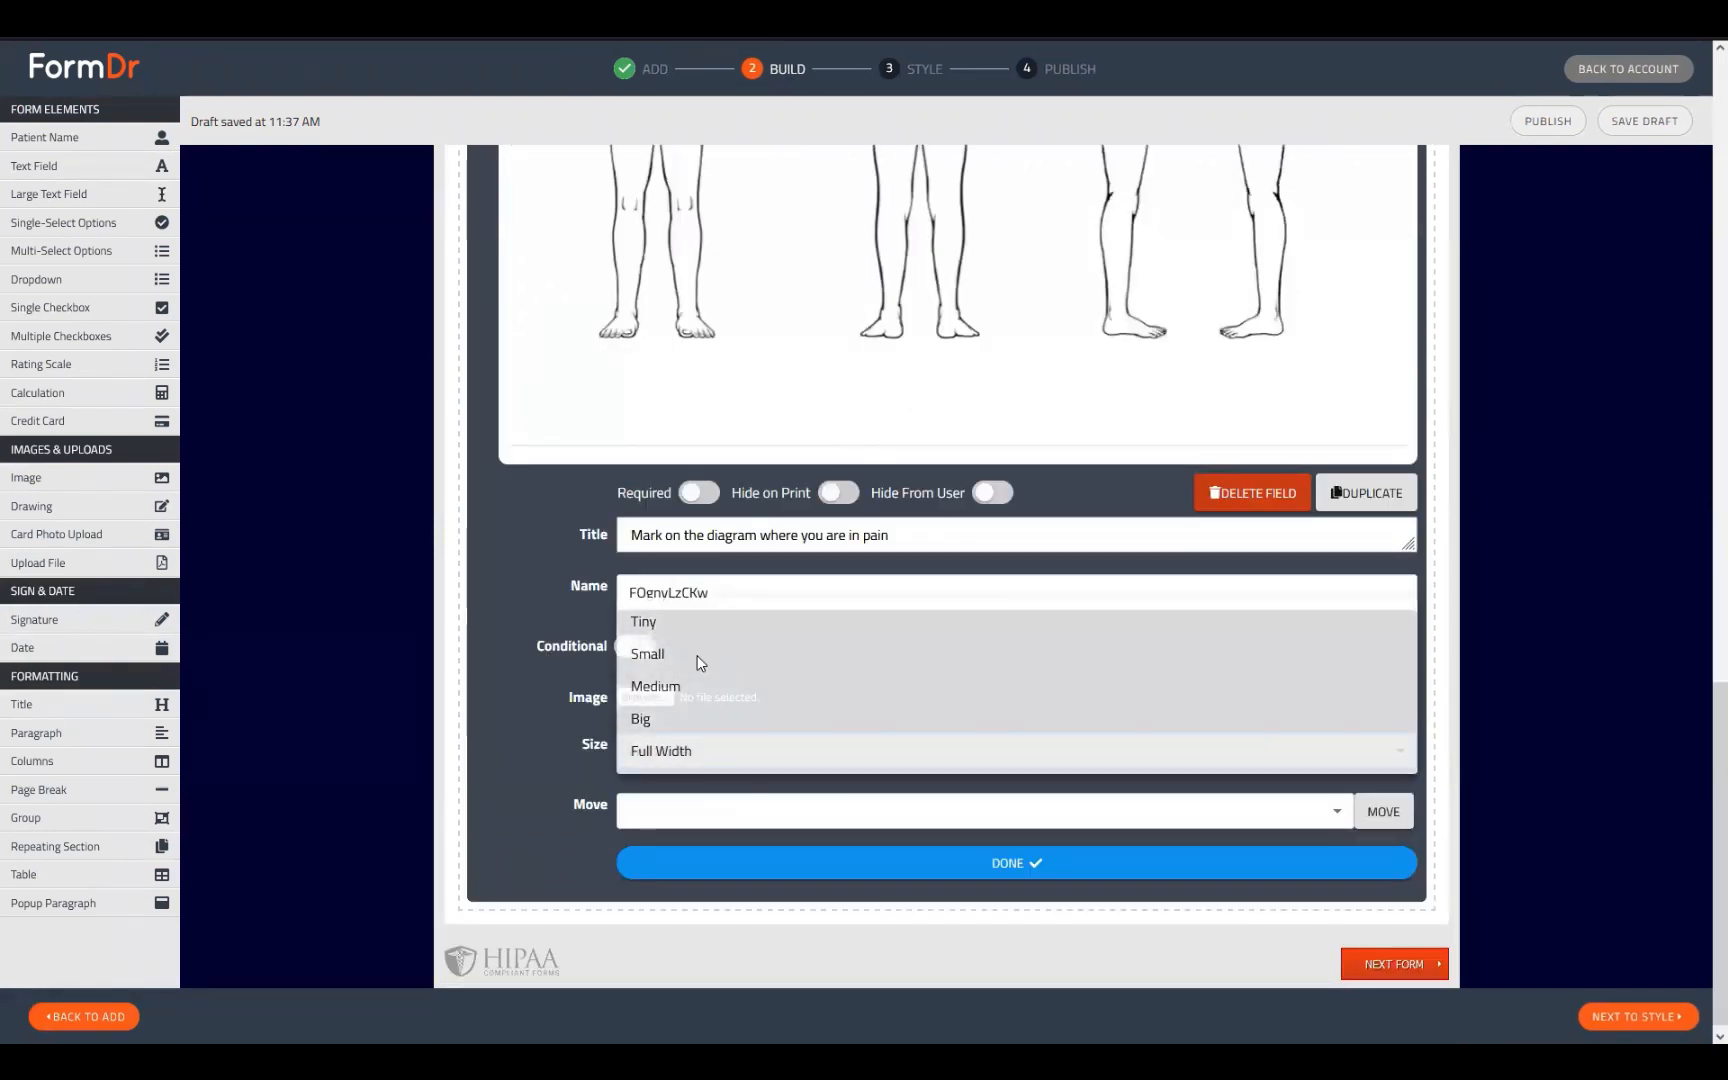
pyautogui.scroll(5, 1605, 498)
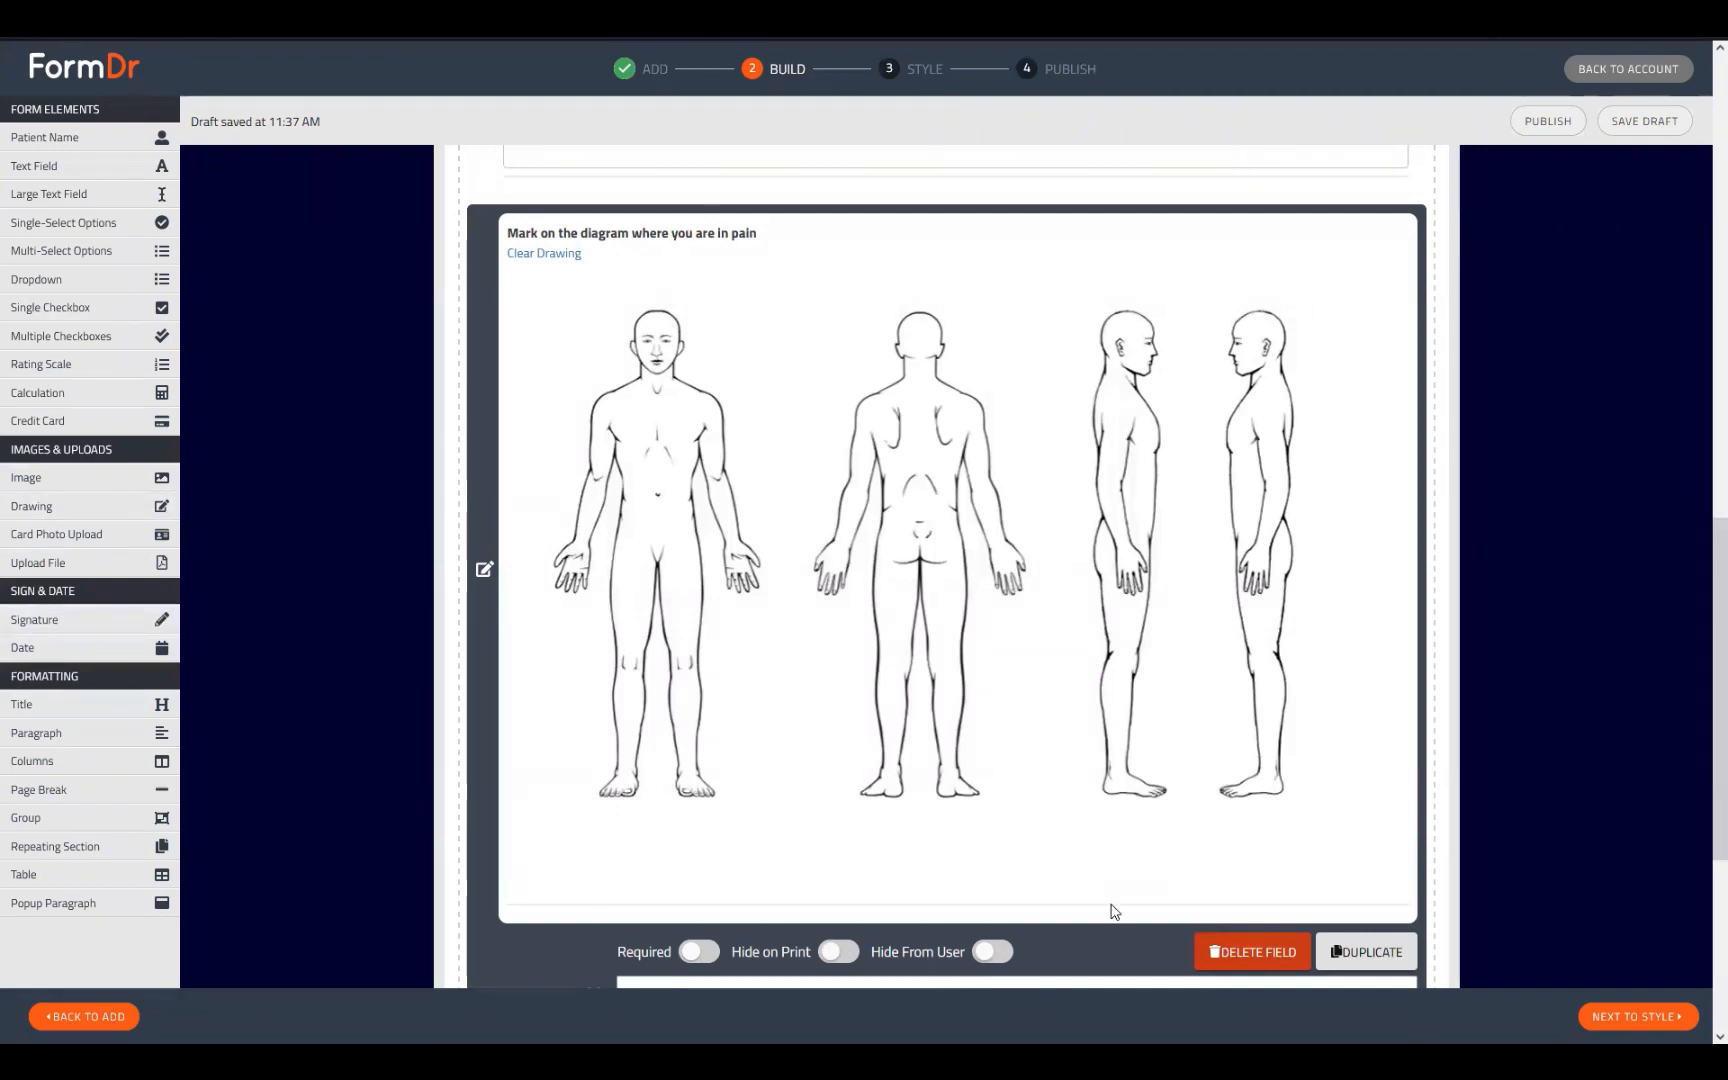
pyautogui.scroll(-3, 1009, 967)
pyautogui.moveTo(950, 728); pyautogui.dragTo(587, 782)
pyautogui.scroll(2, 1008, 836)
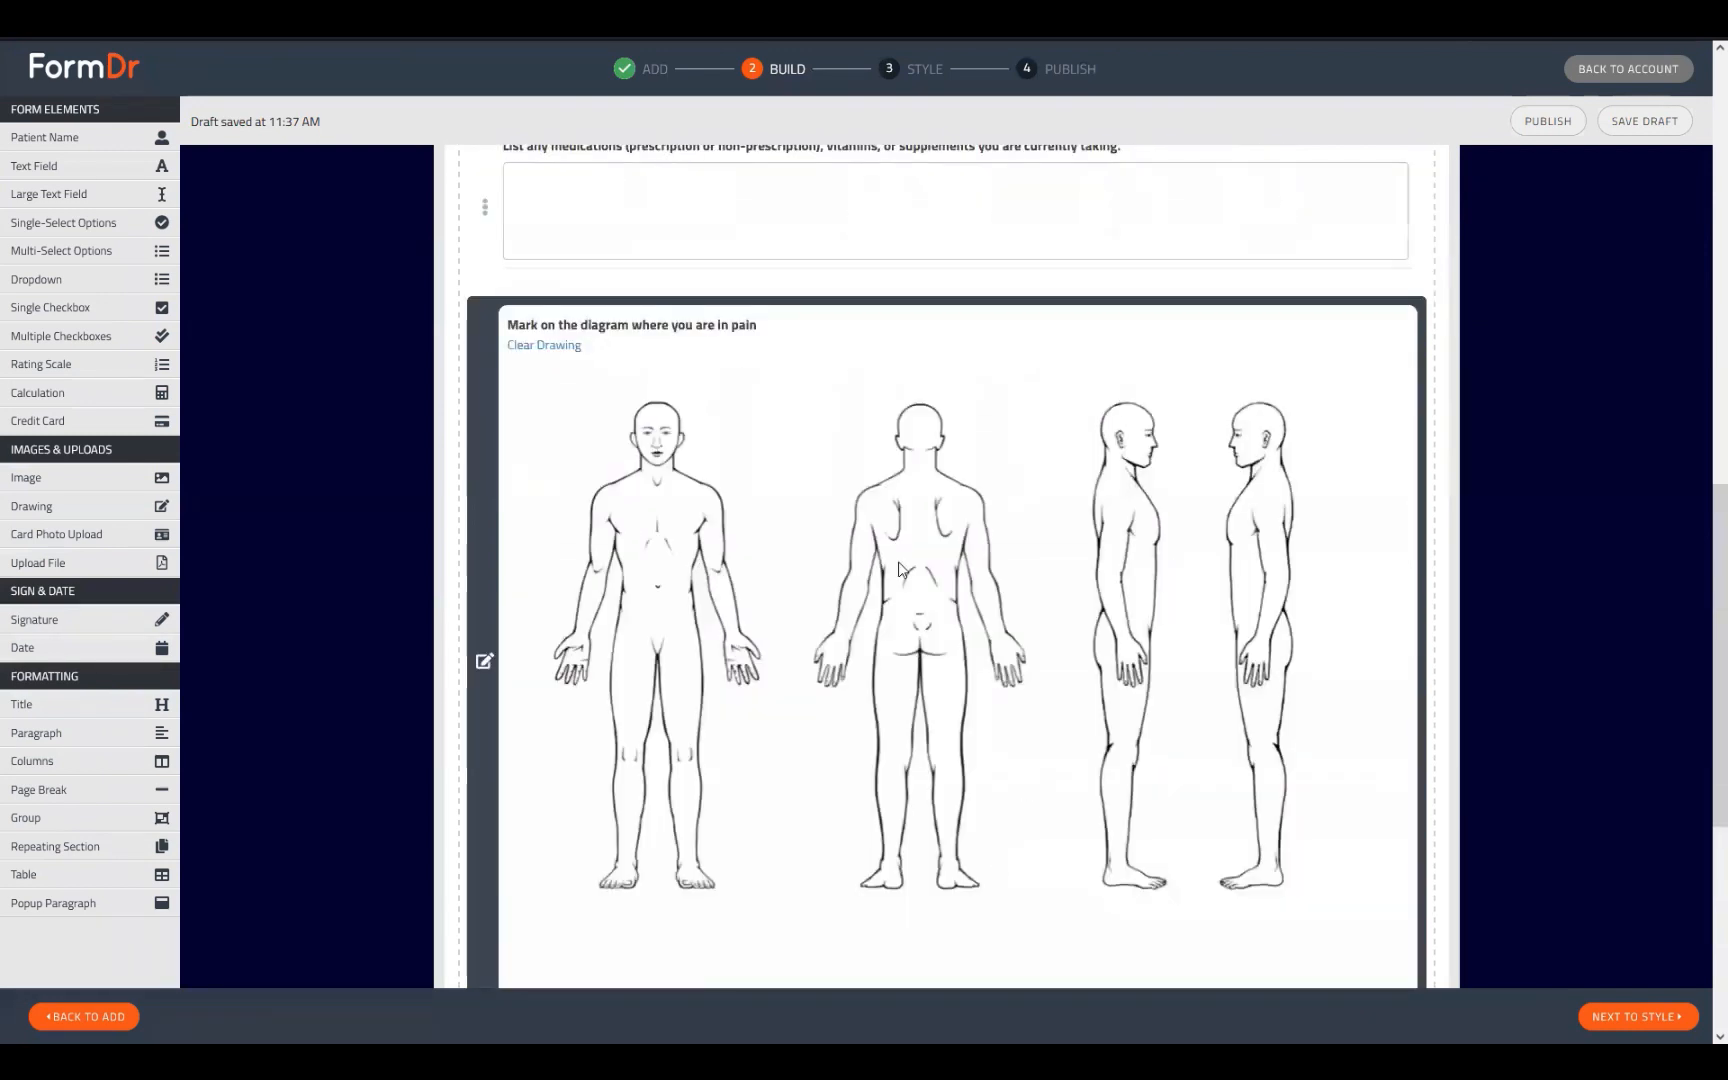
pyautogui.scroll(-2, 898, 680)
pyautogui.scroll(2, 898, 680)
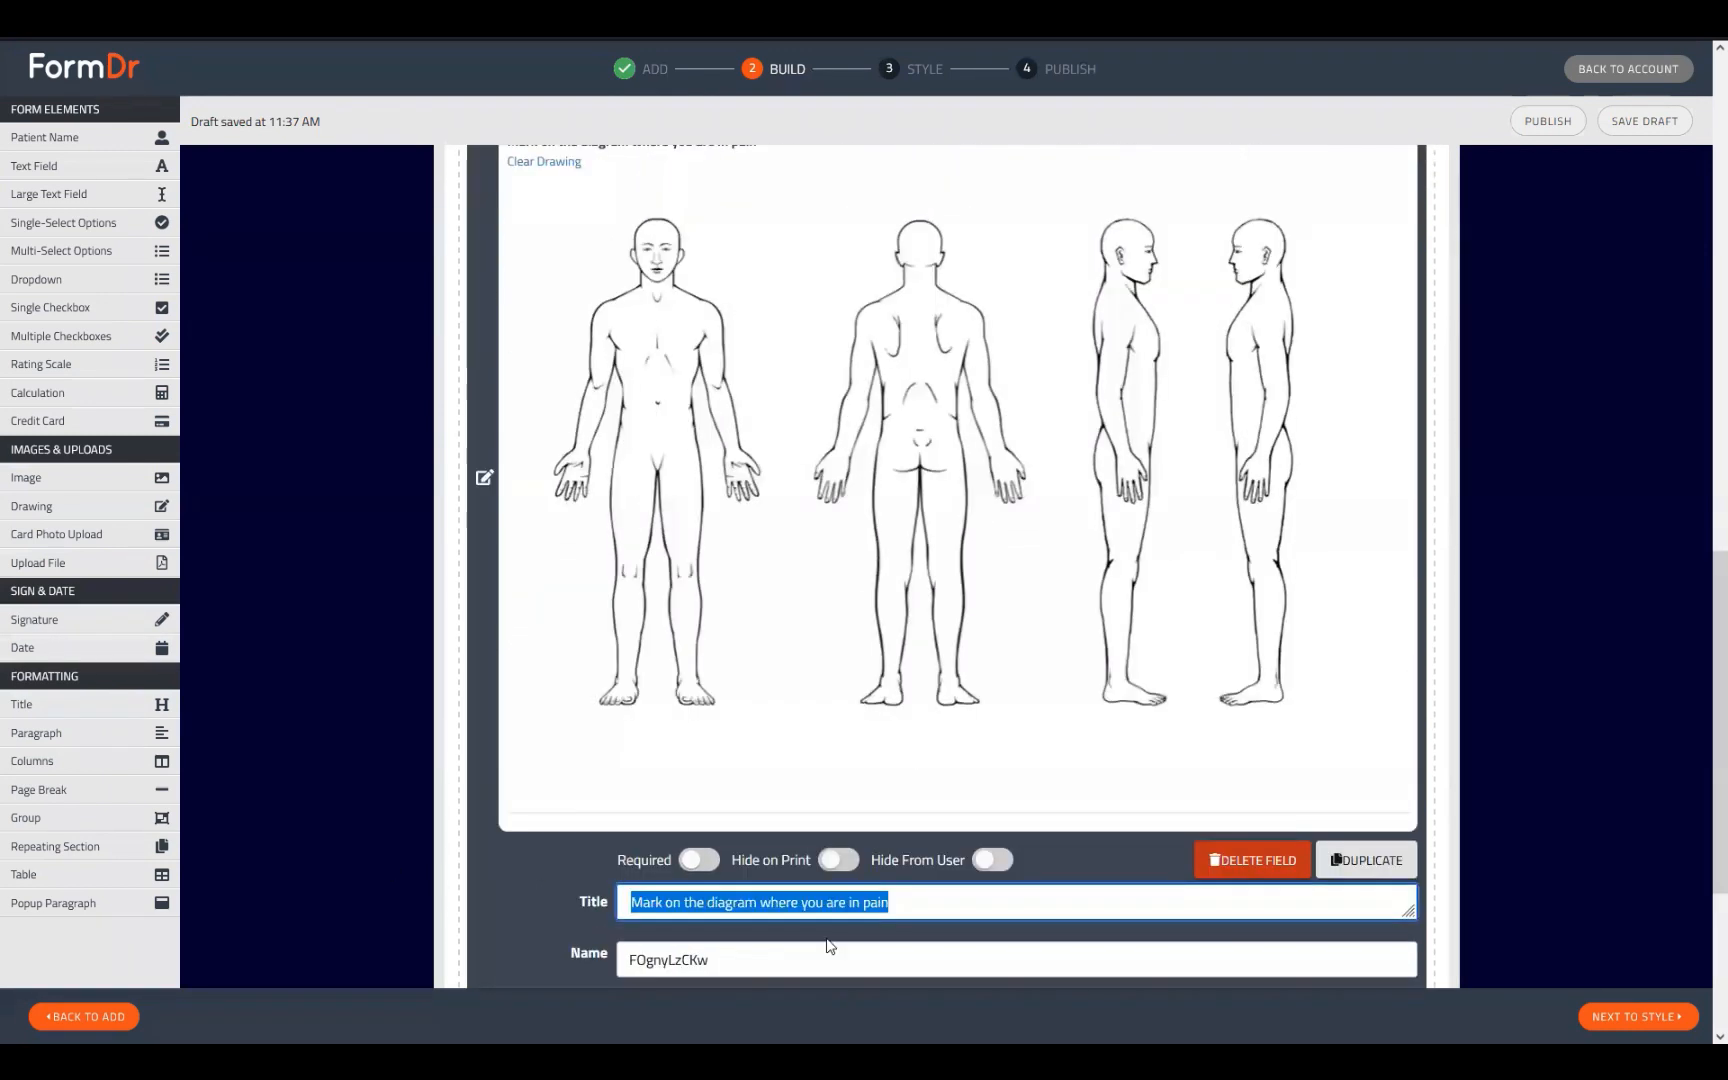
pyautogui.scroll(3, 578, 771)
pyautogui.scroll(-5, 470, 430)
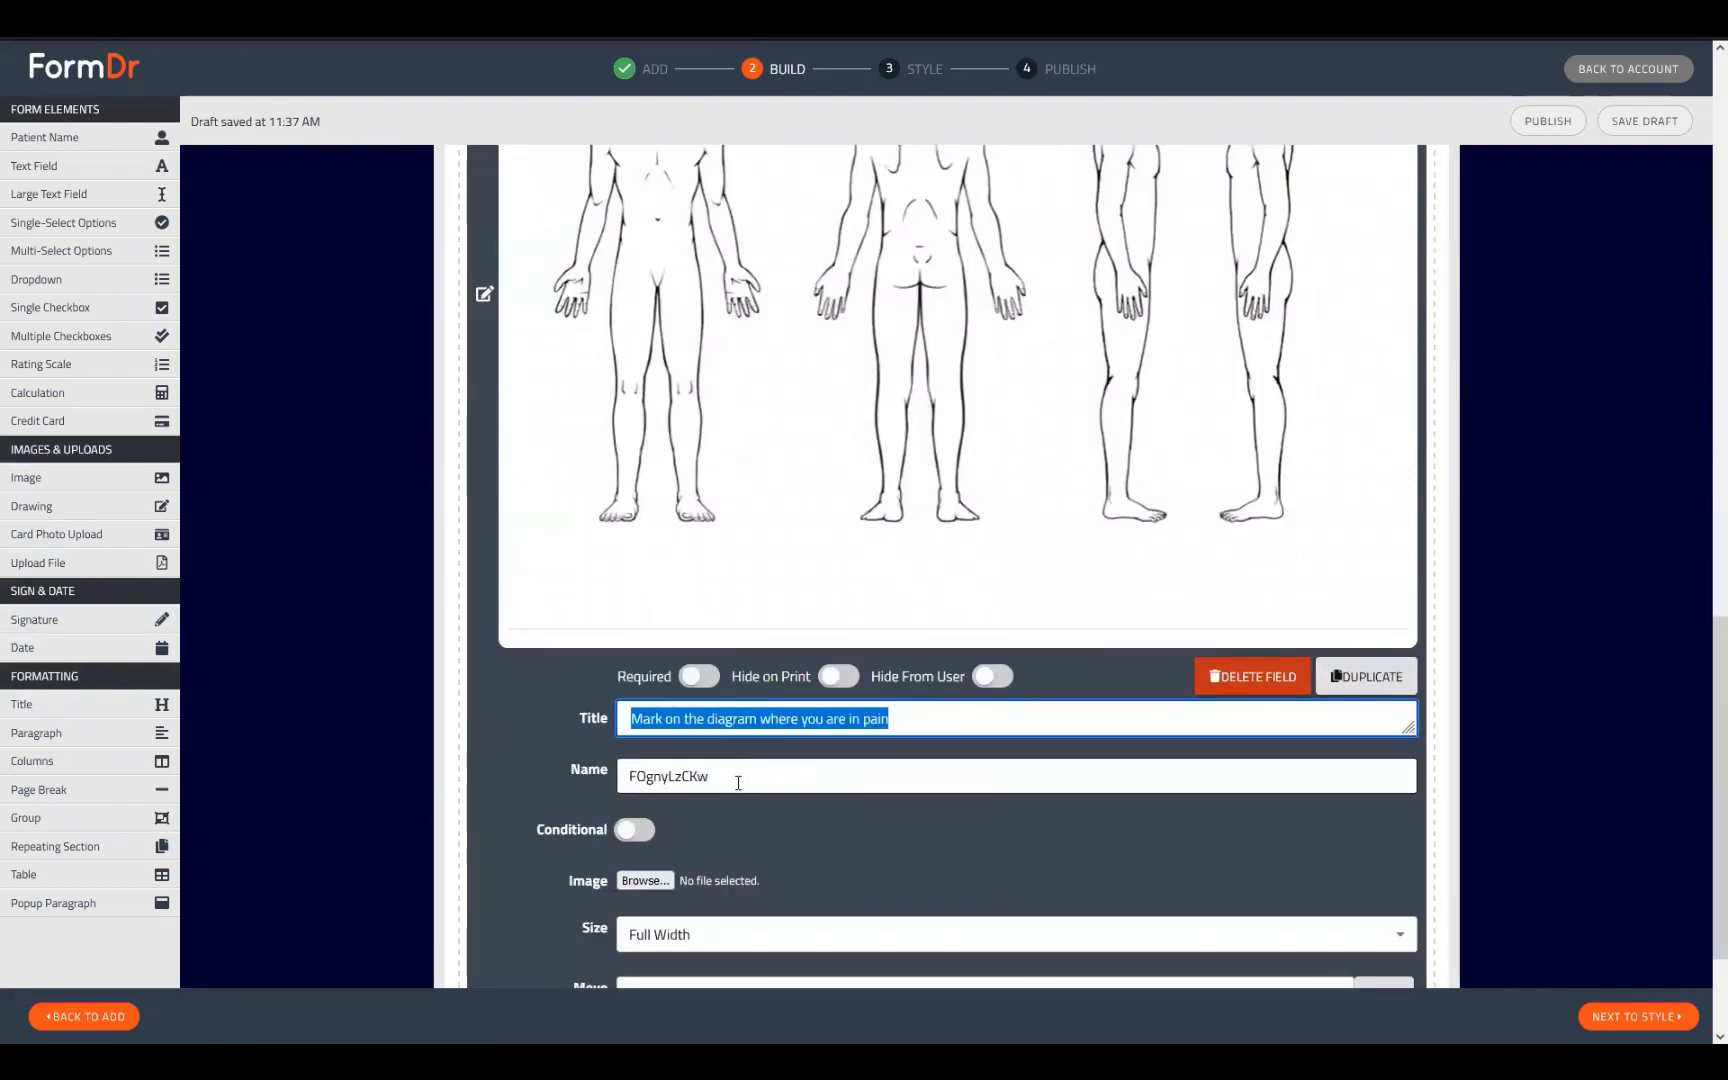
# Step: Duplicate the "Mark on the diagram where you are in pain" drawing field
pyautogui.press('Tab')
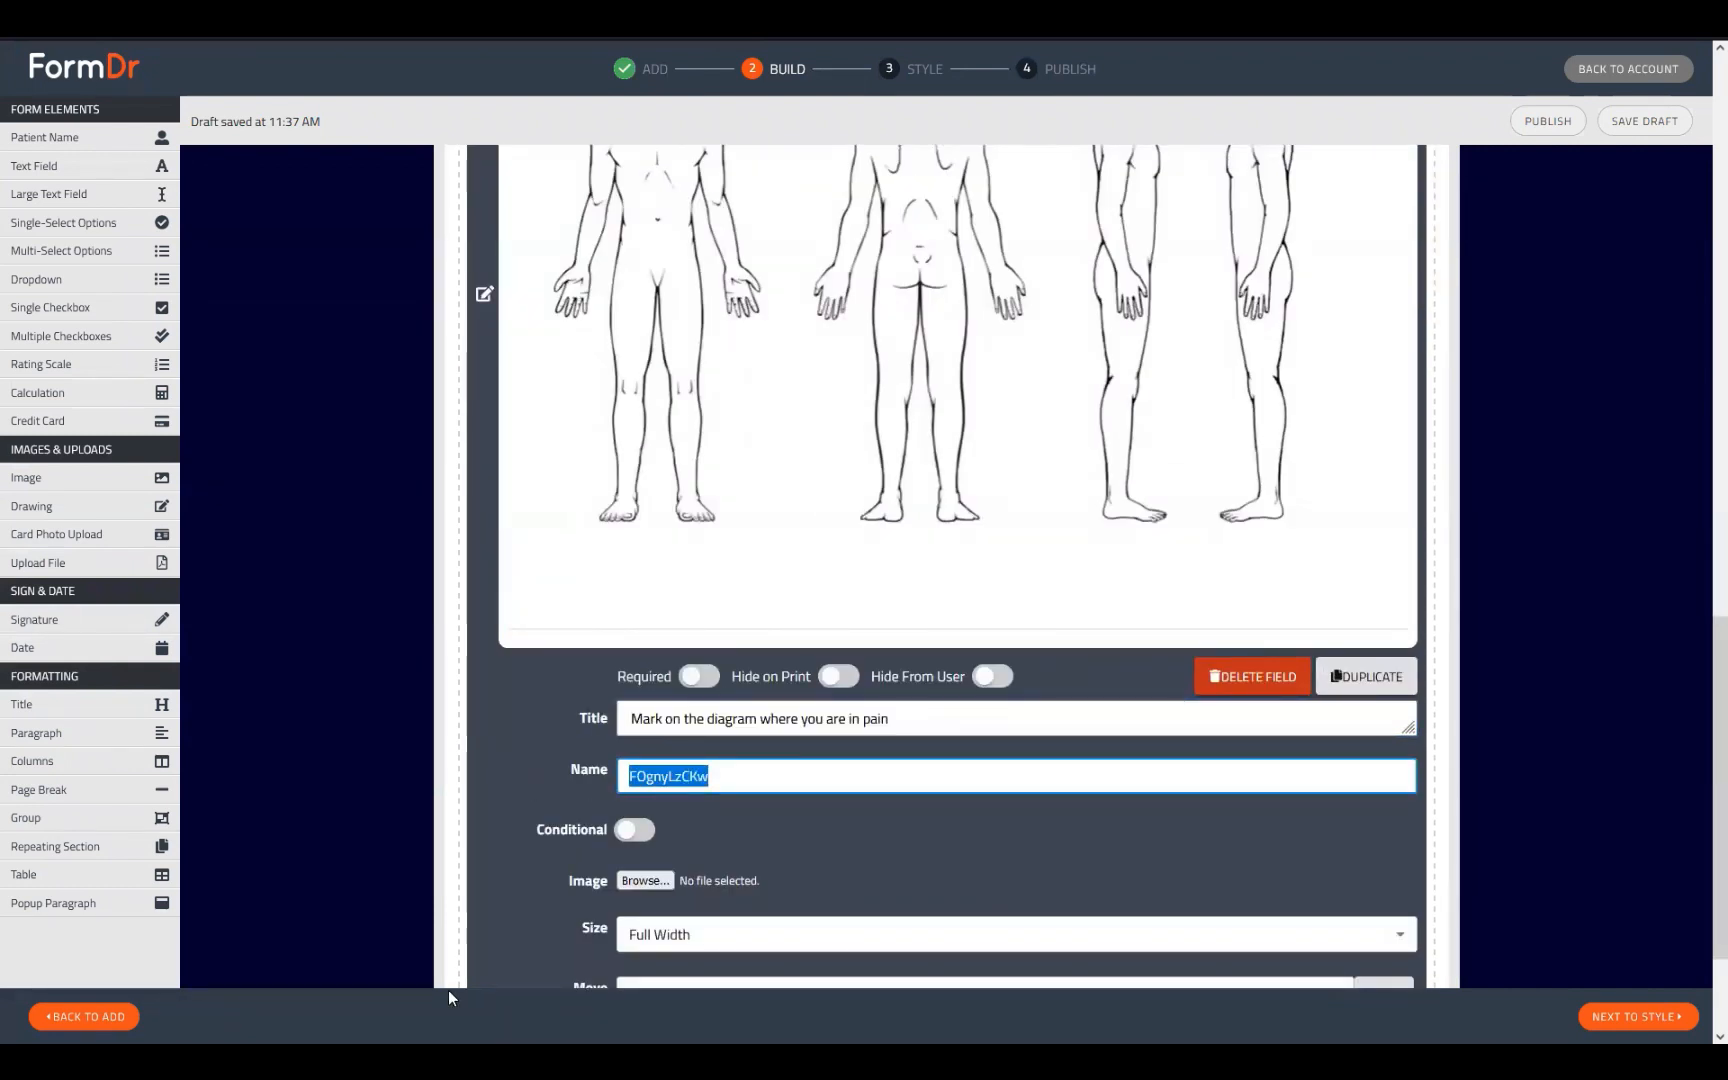
pyautogui.click(872, 775)
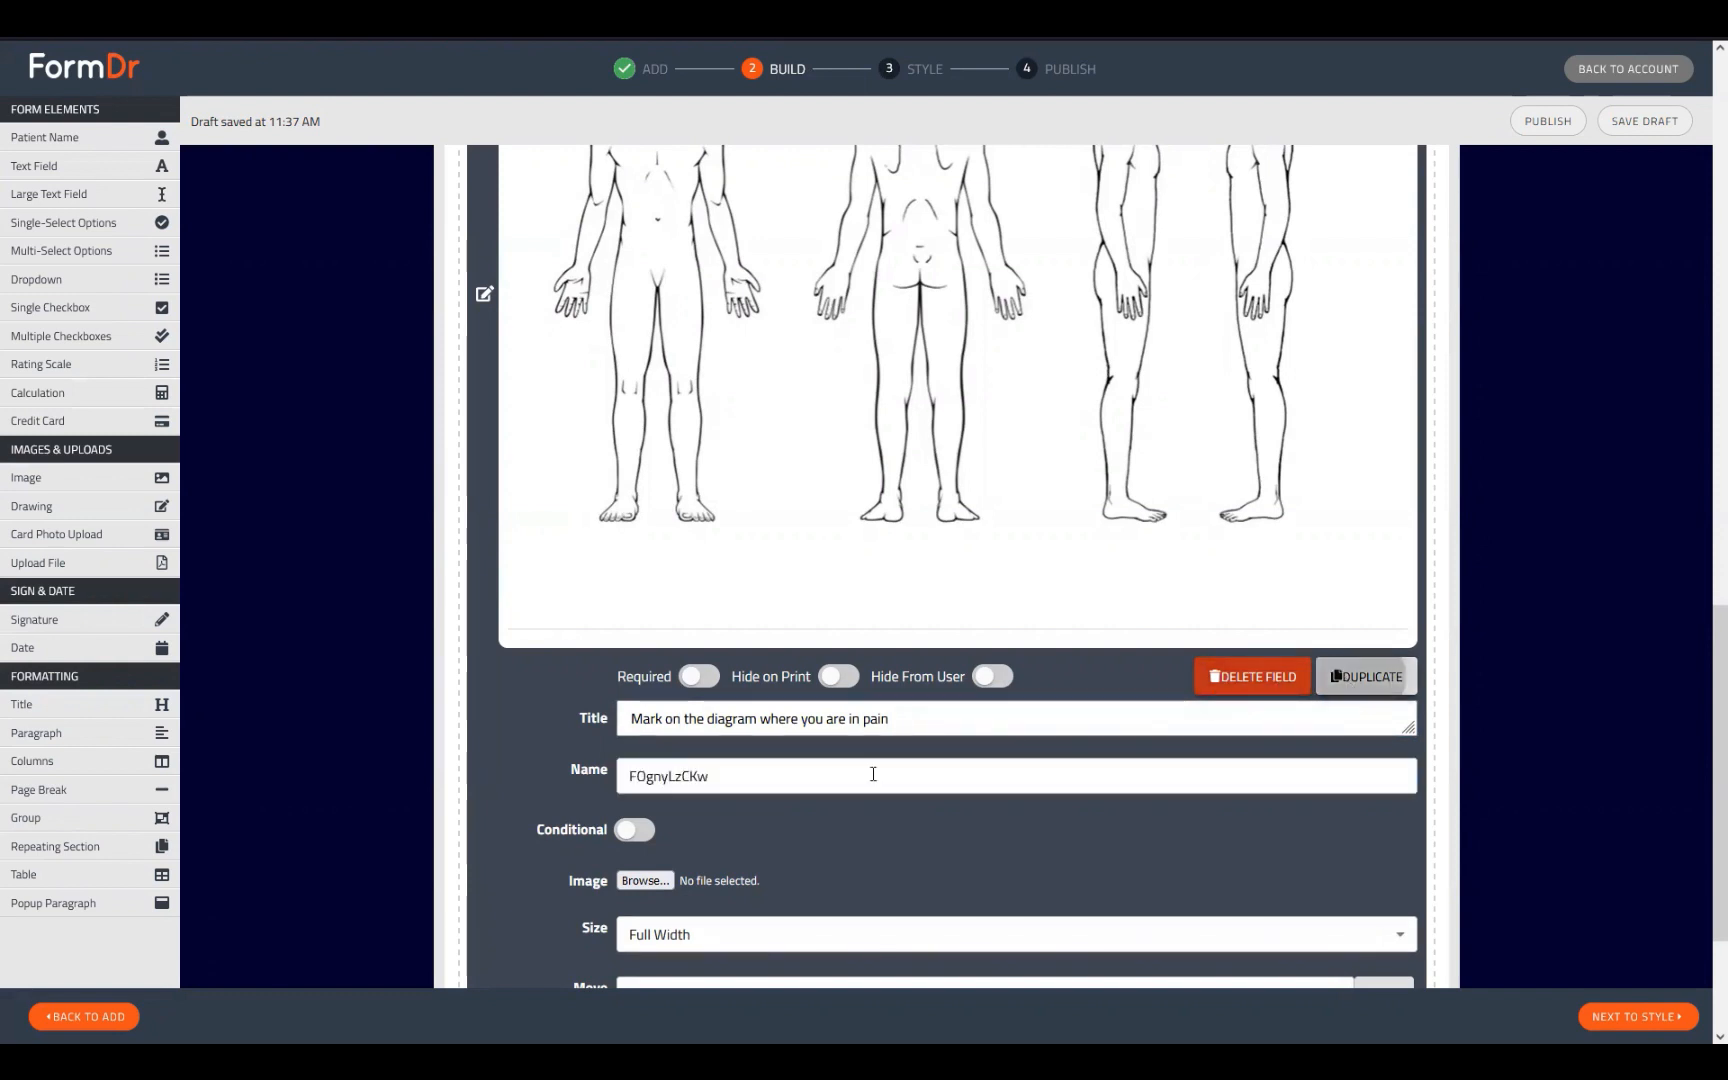
pyautogui.scroll(-4, 836, 684)
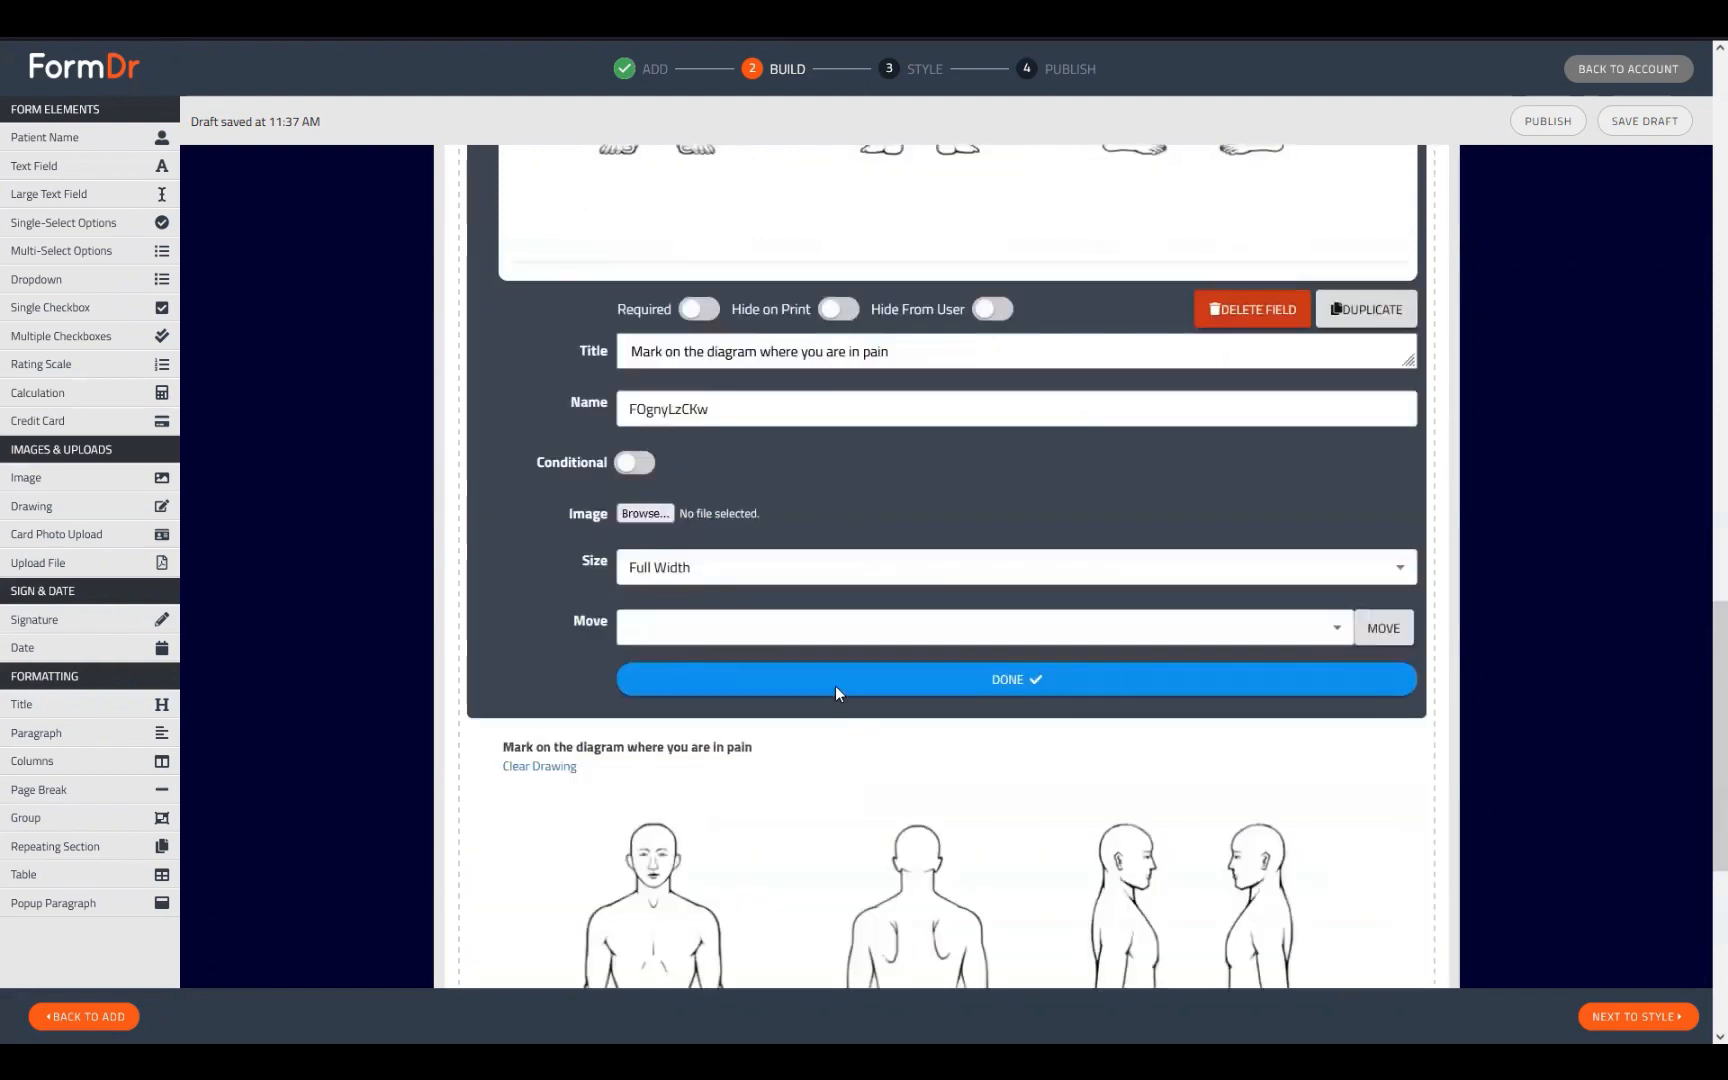
# Step: Copy the original drawing's field name FOgnyLzCKw into the duplicate so both pain diagrams share it, and finish editing
pyautogui.doubleClick(720, 410)
pyautogui.hotkey('ctrl', 'c')
pyautogui.scroll(-1, 700, 600)
pyautogui.click(671, 660)
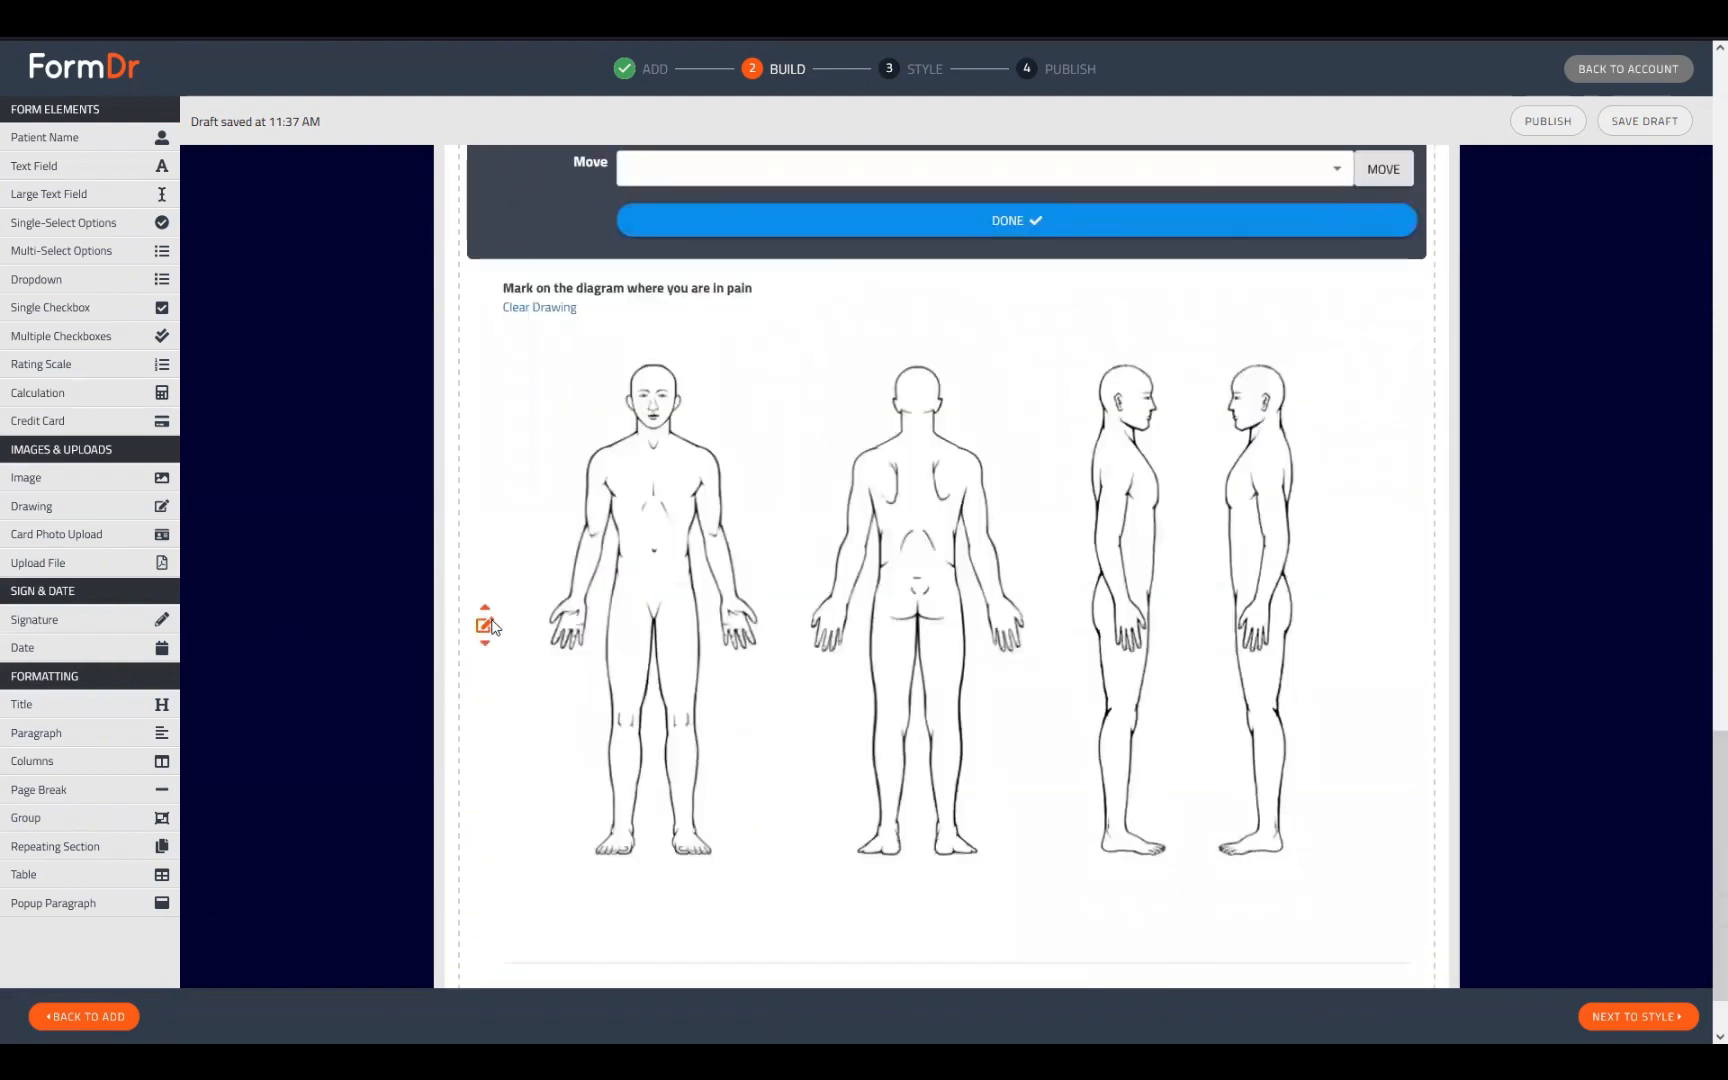
pyautogui.click(484, 623)
pyautogui.doubleClick(690, 681)
pyautogui.hotkey('ctrl', 'v')
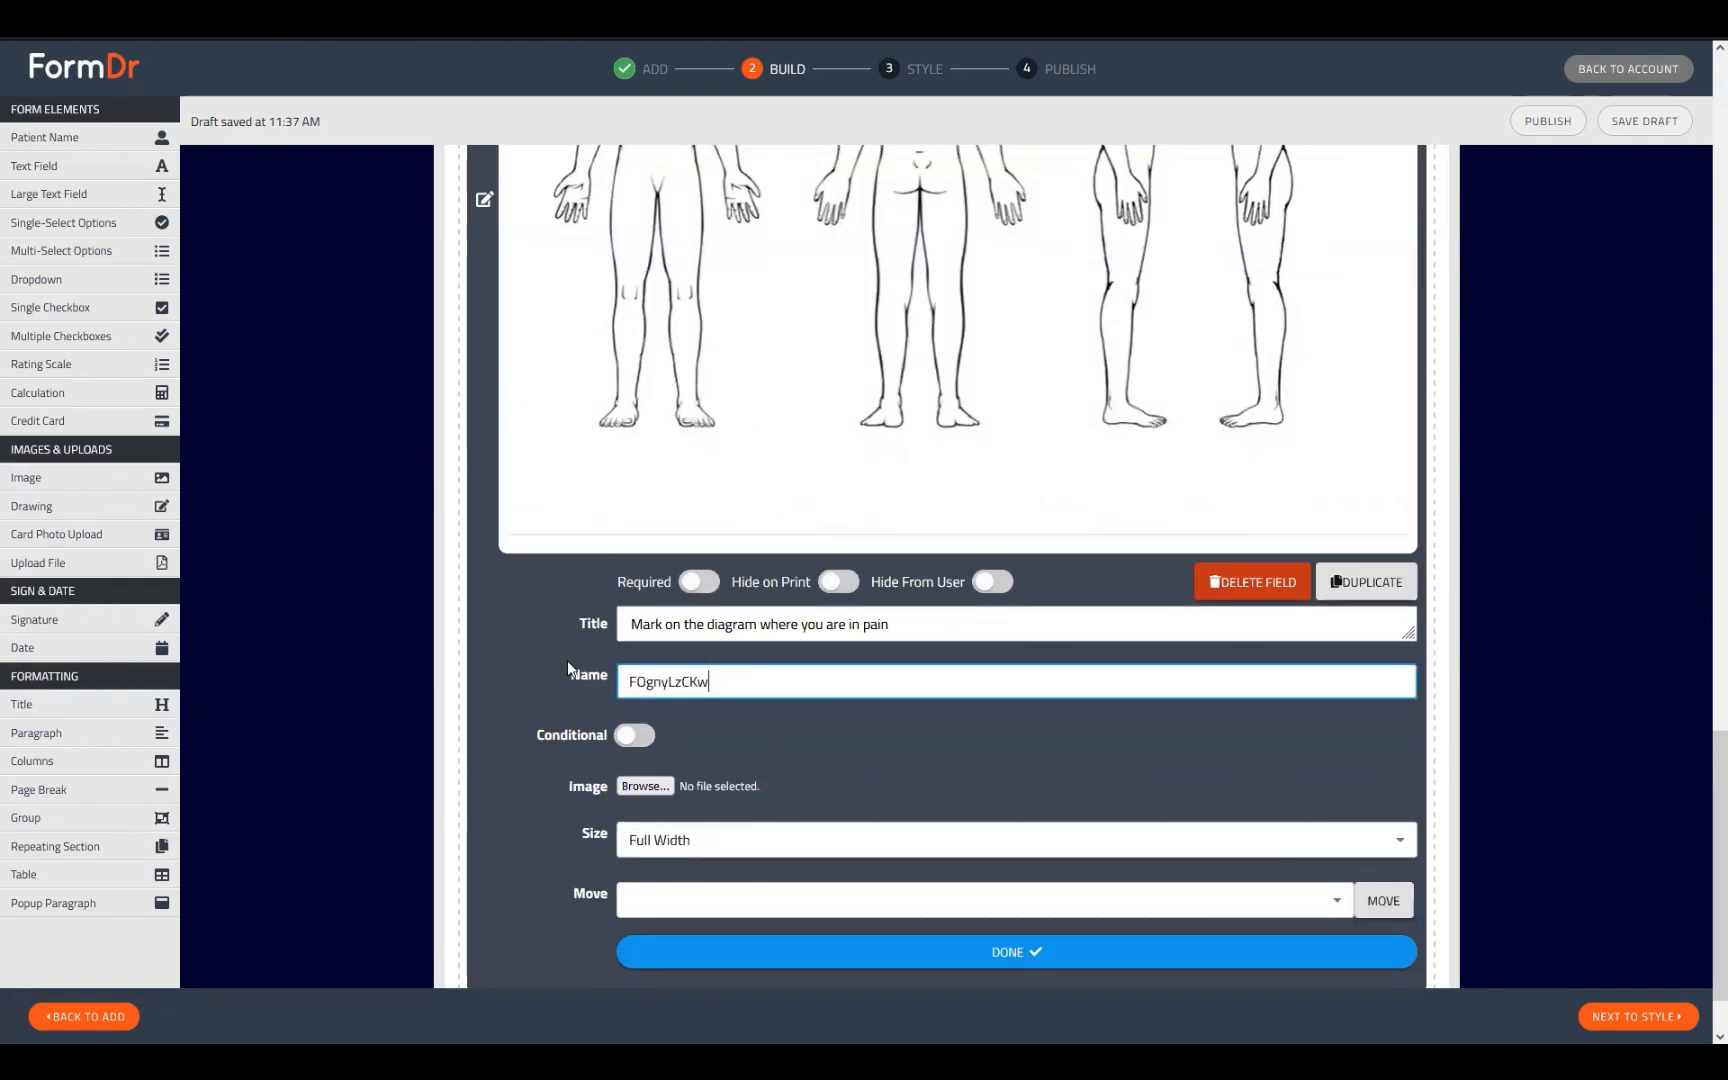
pyautogui.click(853, 943)
# Step: Check in the Style preview whether both pain diagrams mirror circles around the back-view head and front figure's feet, and return to Build
pyautogui.click(1600, 1016)
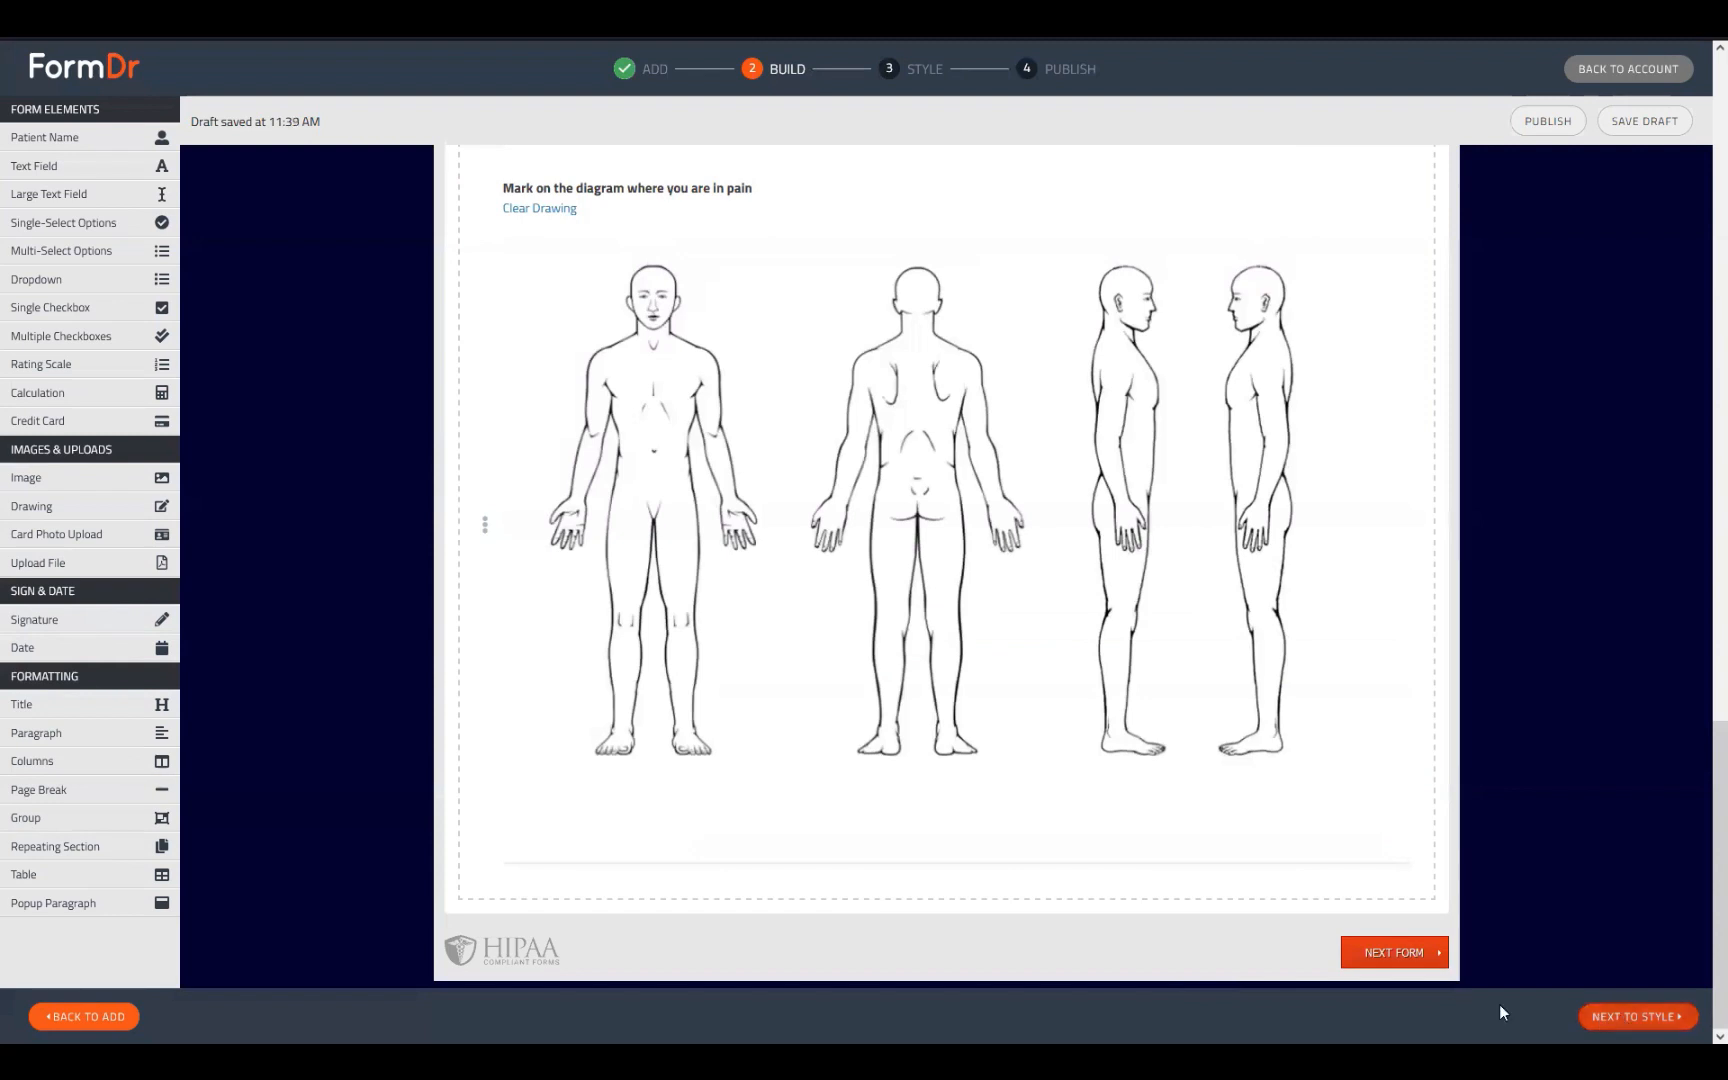
pyautogui.scroll(-10, 898, 759)
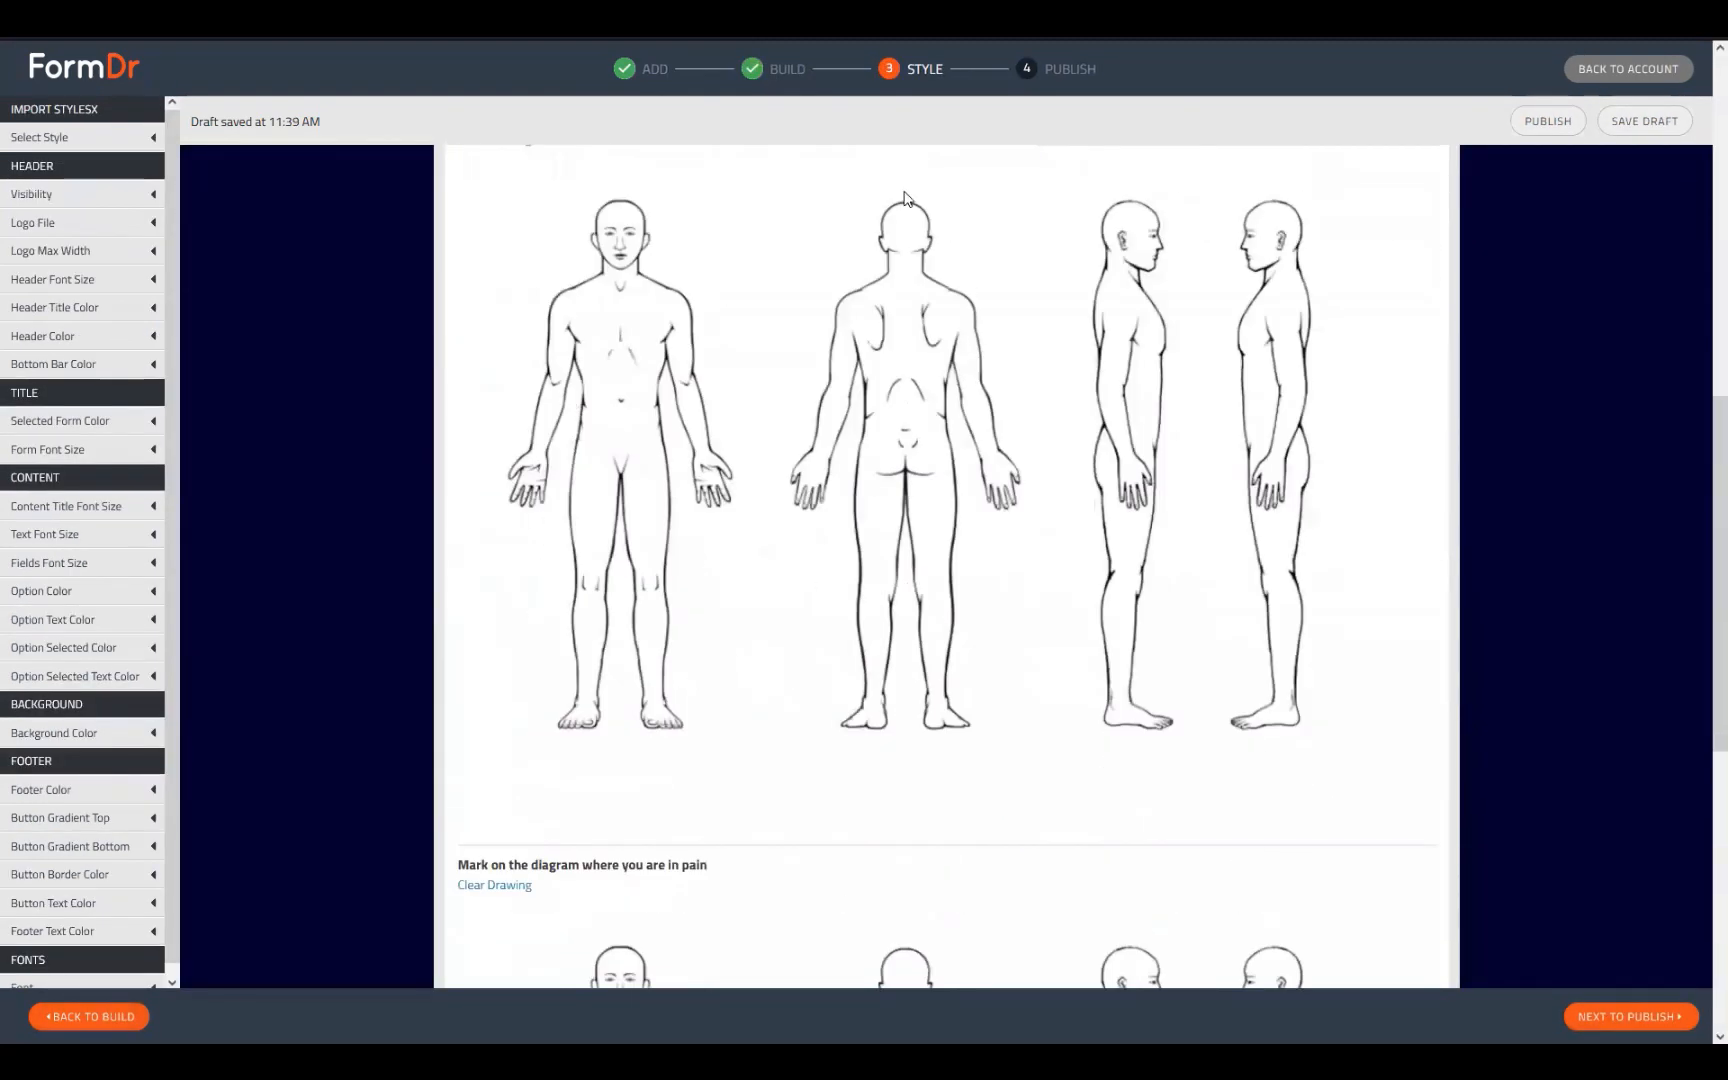
pyautogui.moveTo(928, 188); pyautogui.dragTo(903, 192)
pyautogui.scroll(-3, 1152, 786)
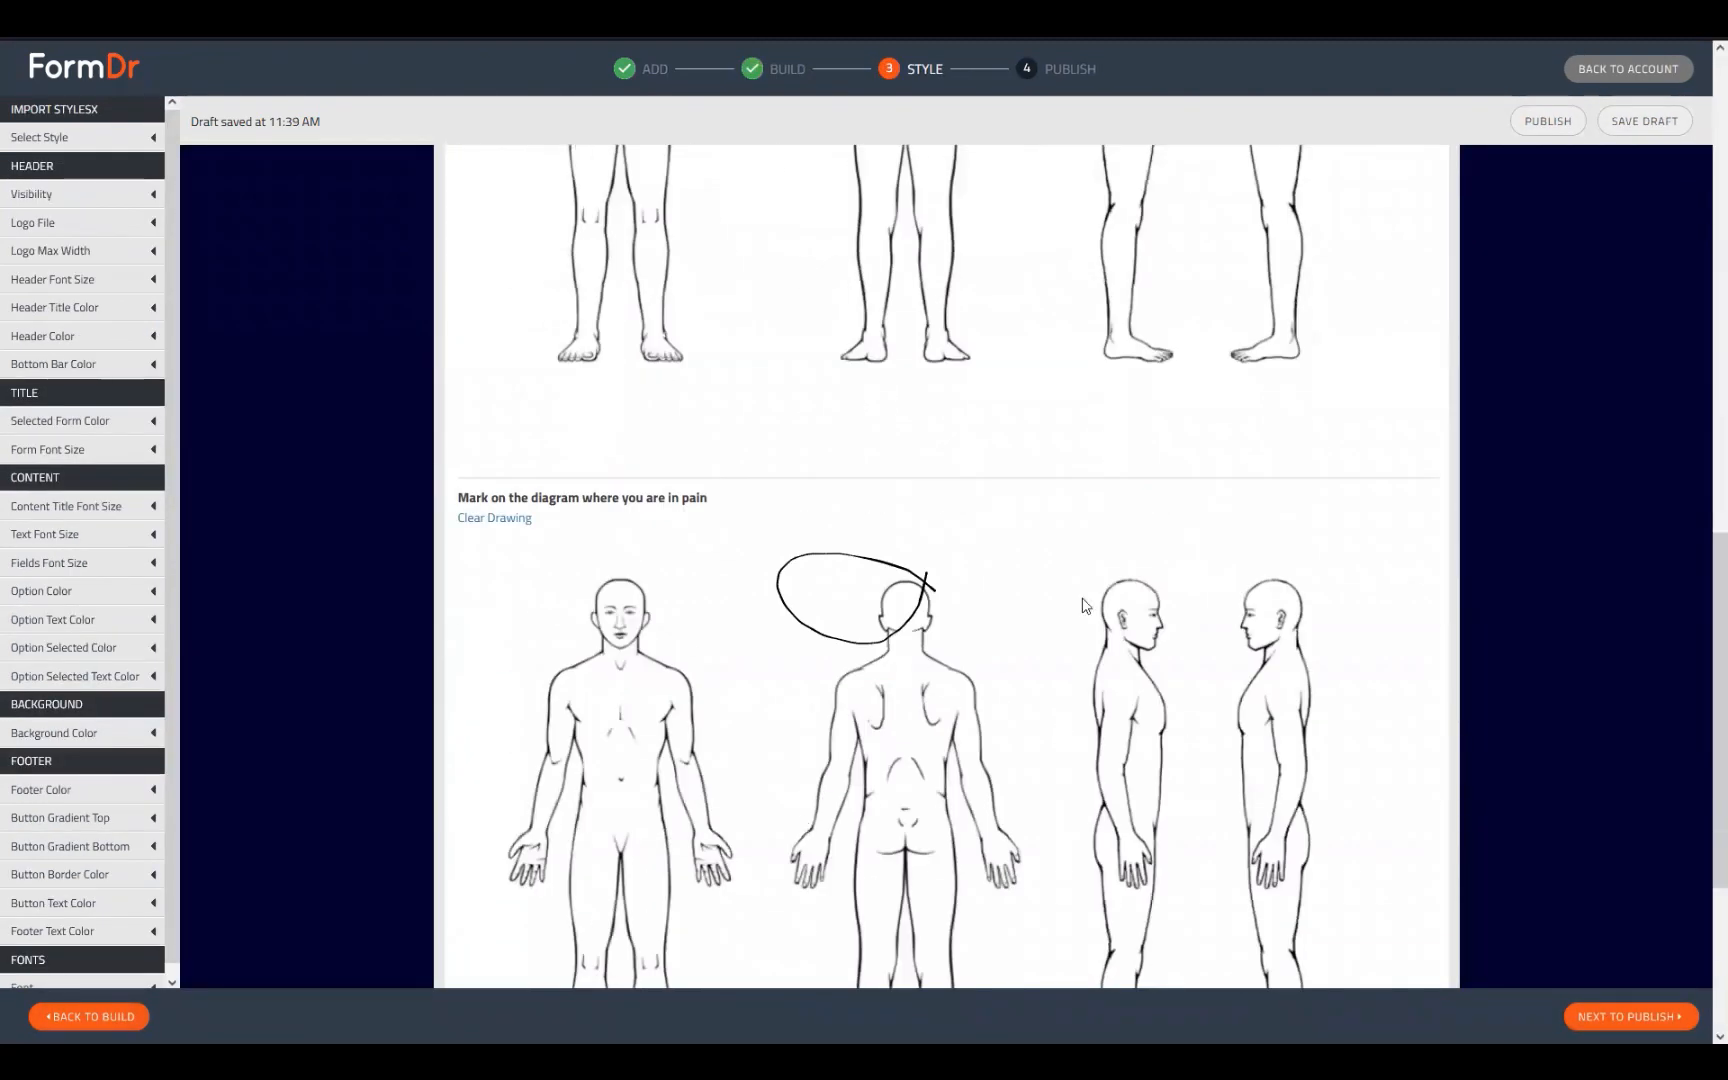
pyautogui.scroll(3, 858, 673)
pyautogui.moveTo(665, 668)
pyautogui.mouseDown()
pyautogui.moveTo(688, 752)
pyautogui.moveTo(670, 668)
pyautogui.mouseUp()
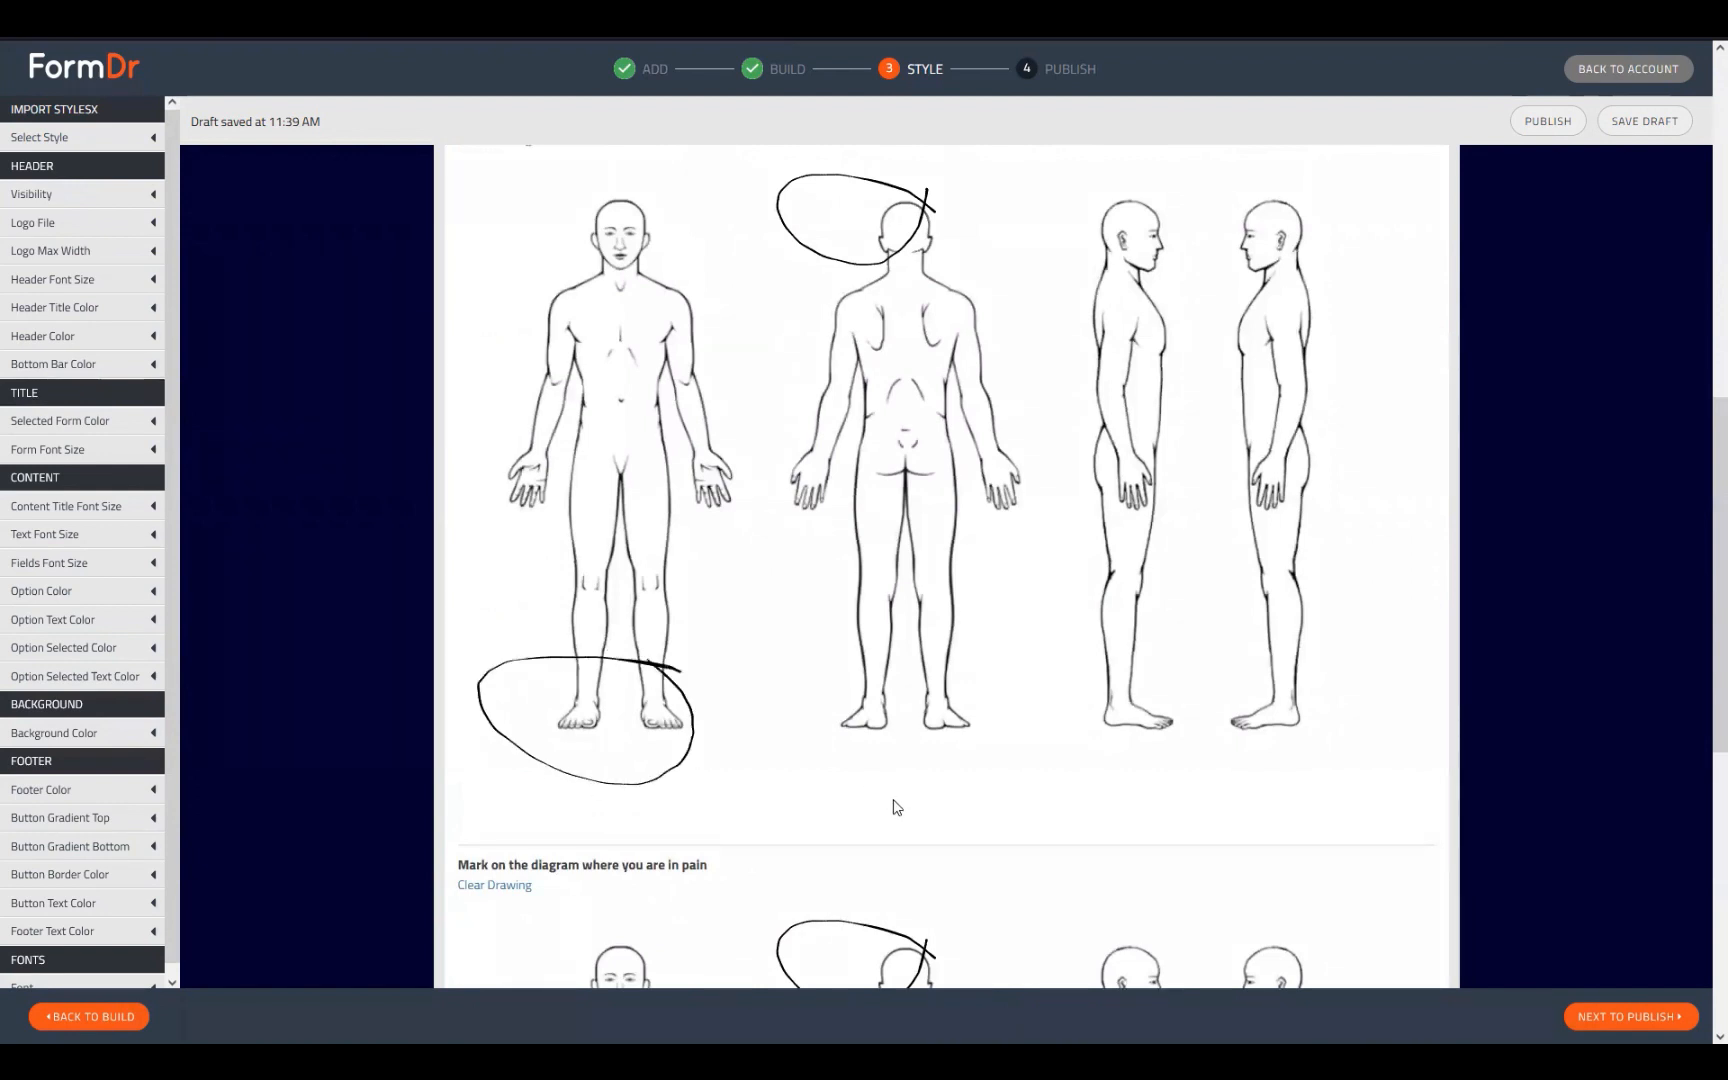
pyautogui.scroll(-4, 895, 802)
pyautogui.scroll(-2, 868, 797)
pyautogui.scroll(5, 883, 799)
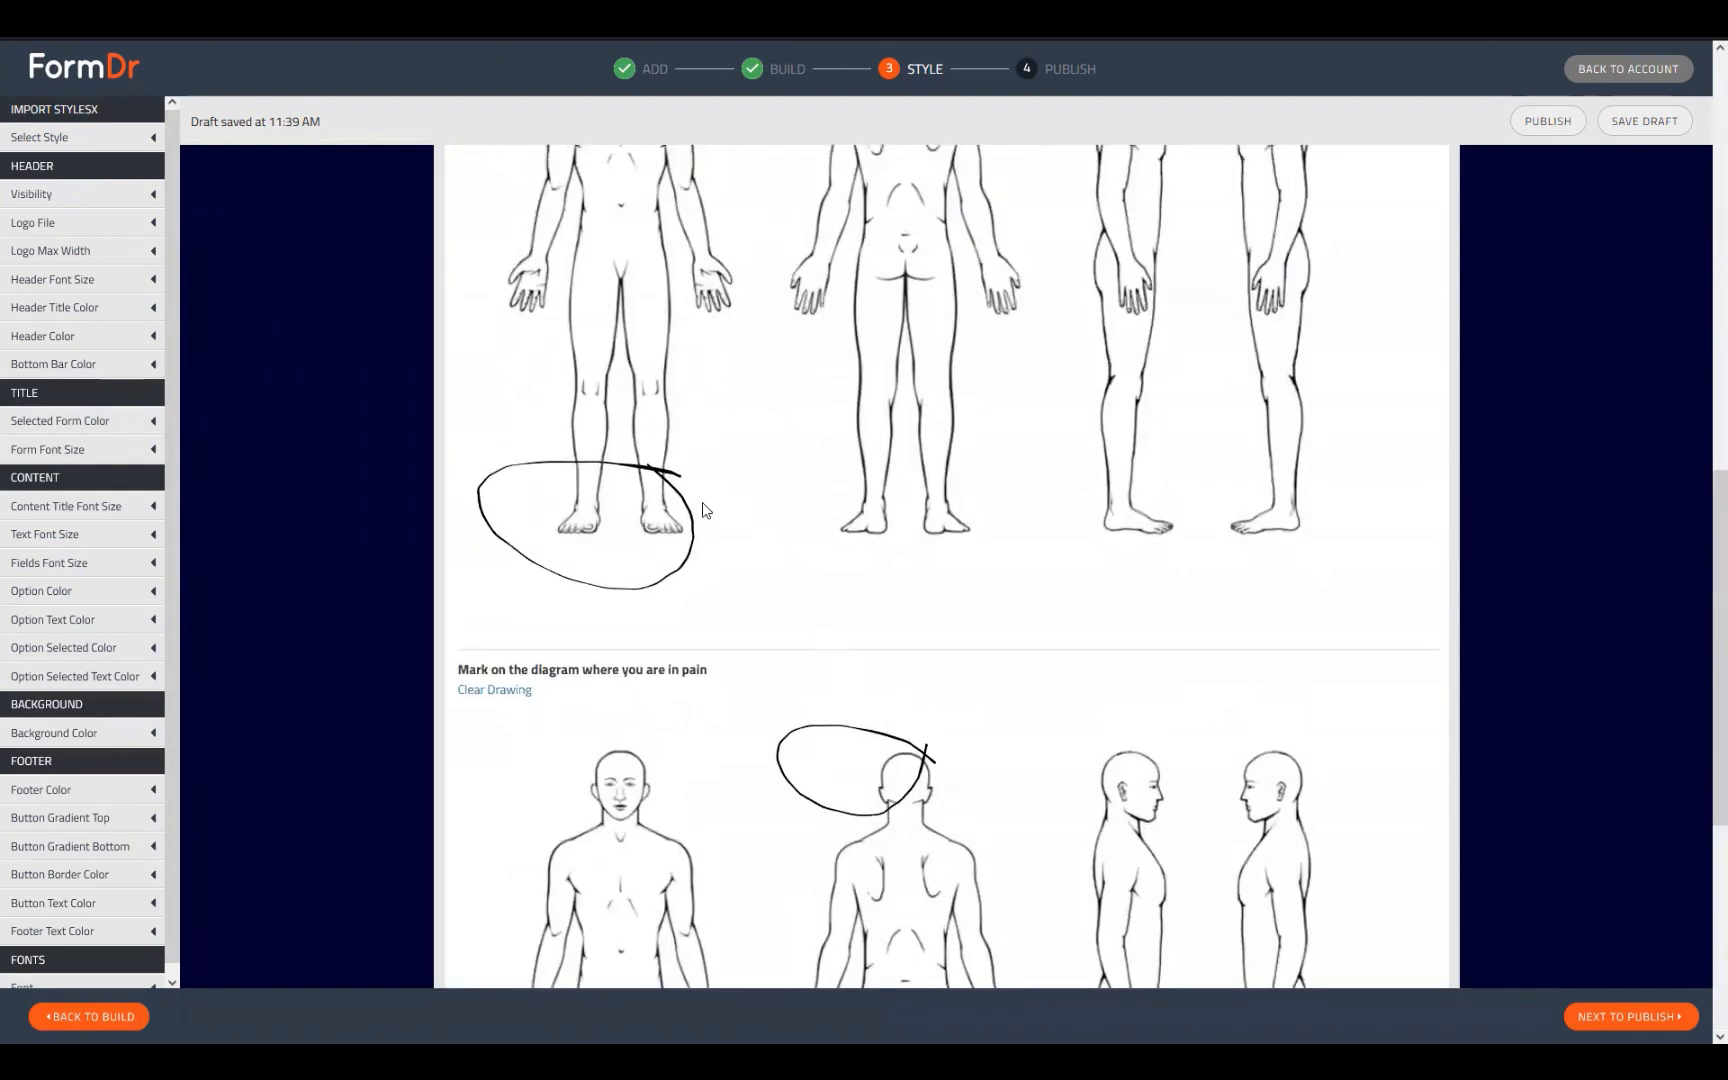
pyautogui.scroll(-4, 552, 773)
pyautogui.scroll(4, 486, 854)
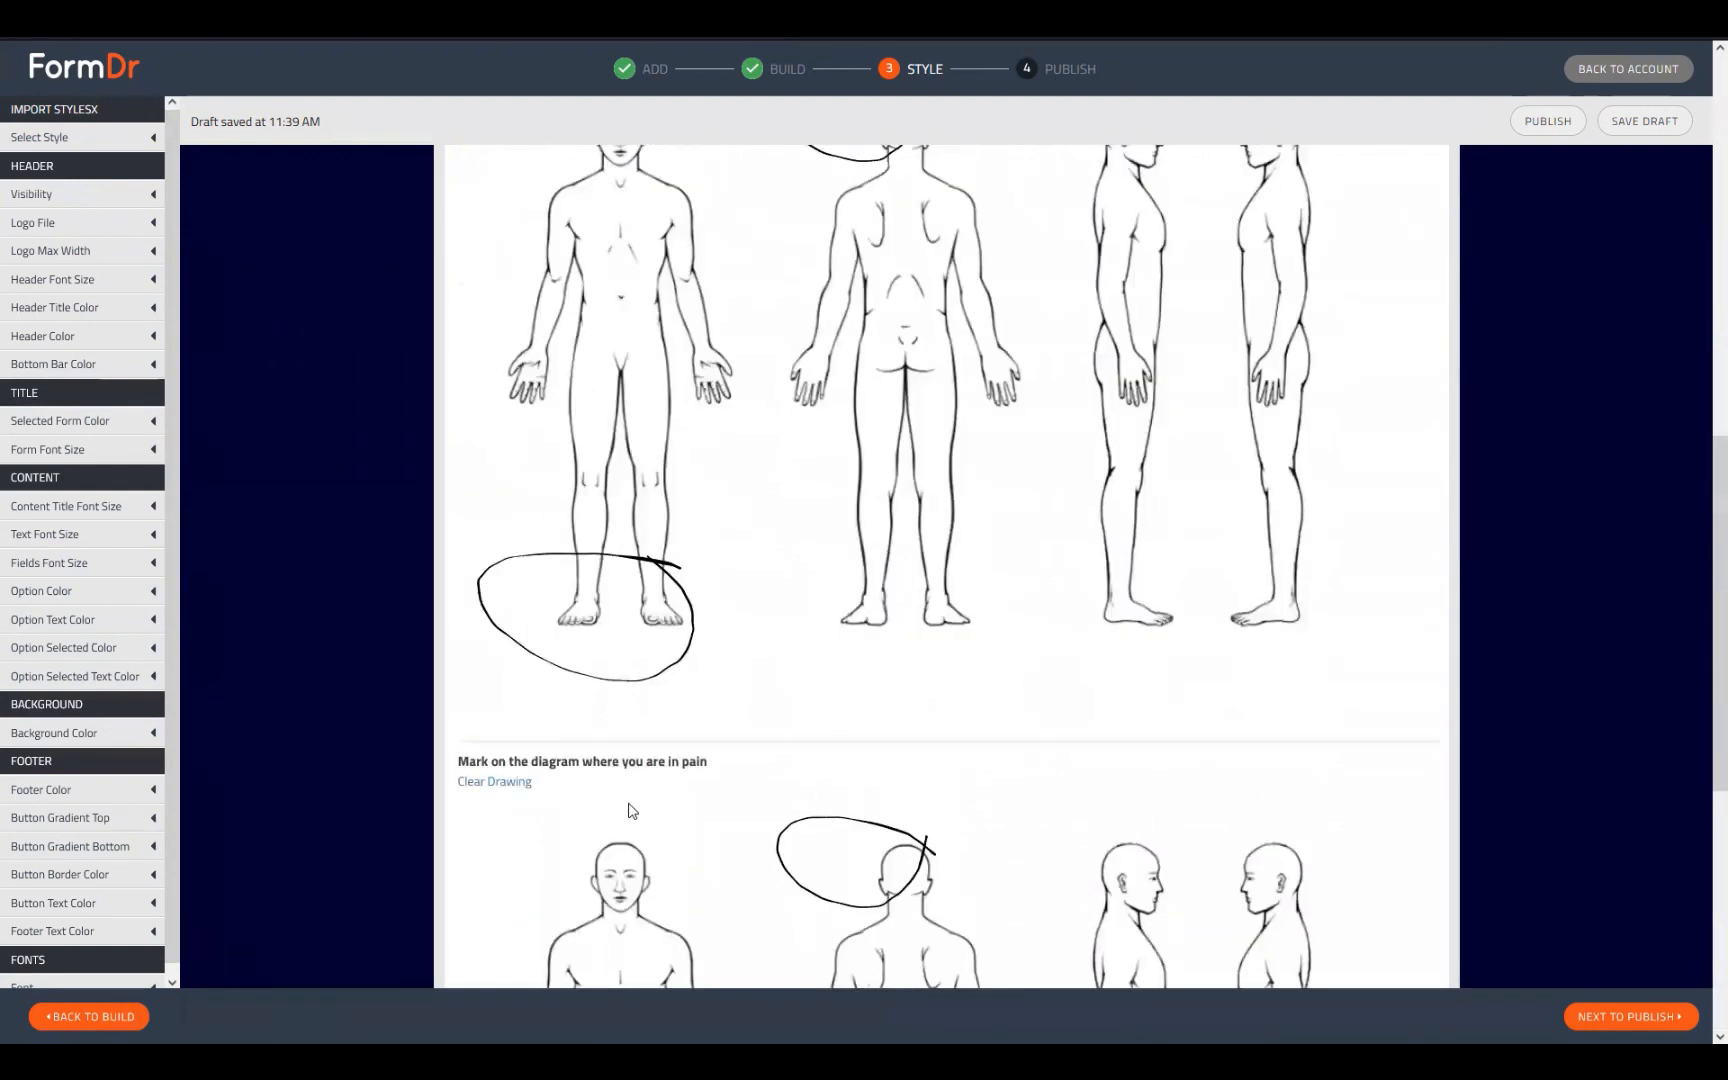
pyautogui.scroll(-3, 614, 841)
pyautogui.click(122, 1016)
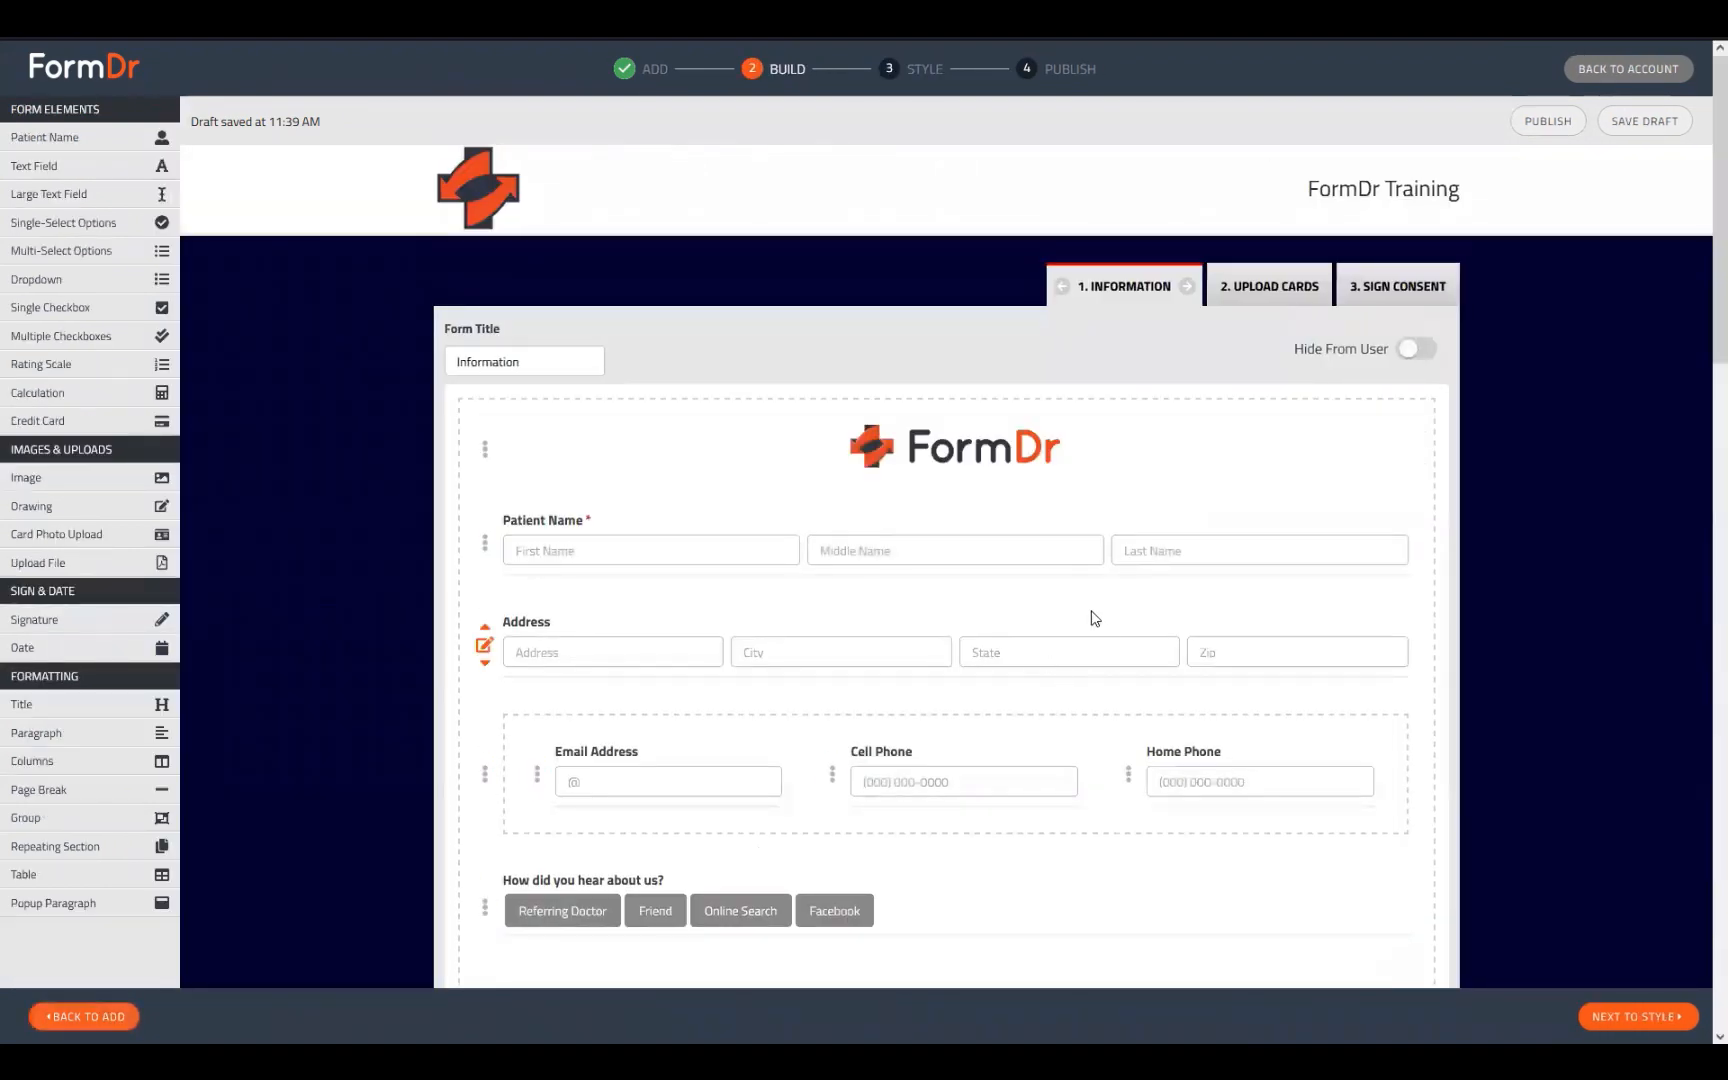
# Step: Delete the first of the two pain diagram fields from the Information form
pyautogui.scroll(-10, 1196, 432)
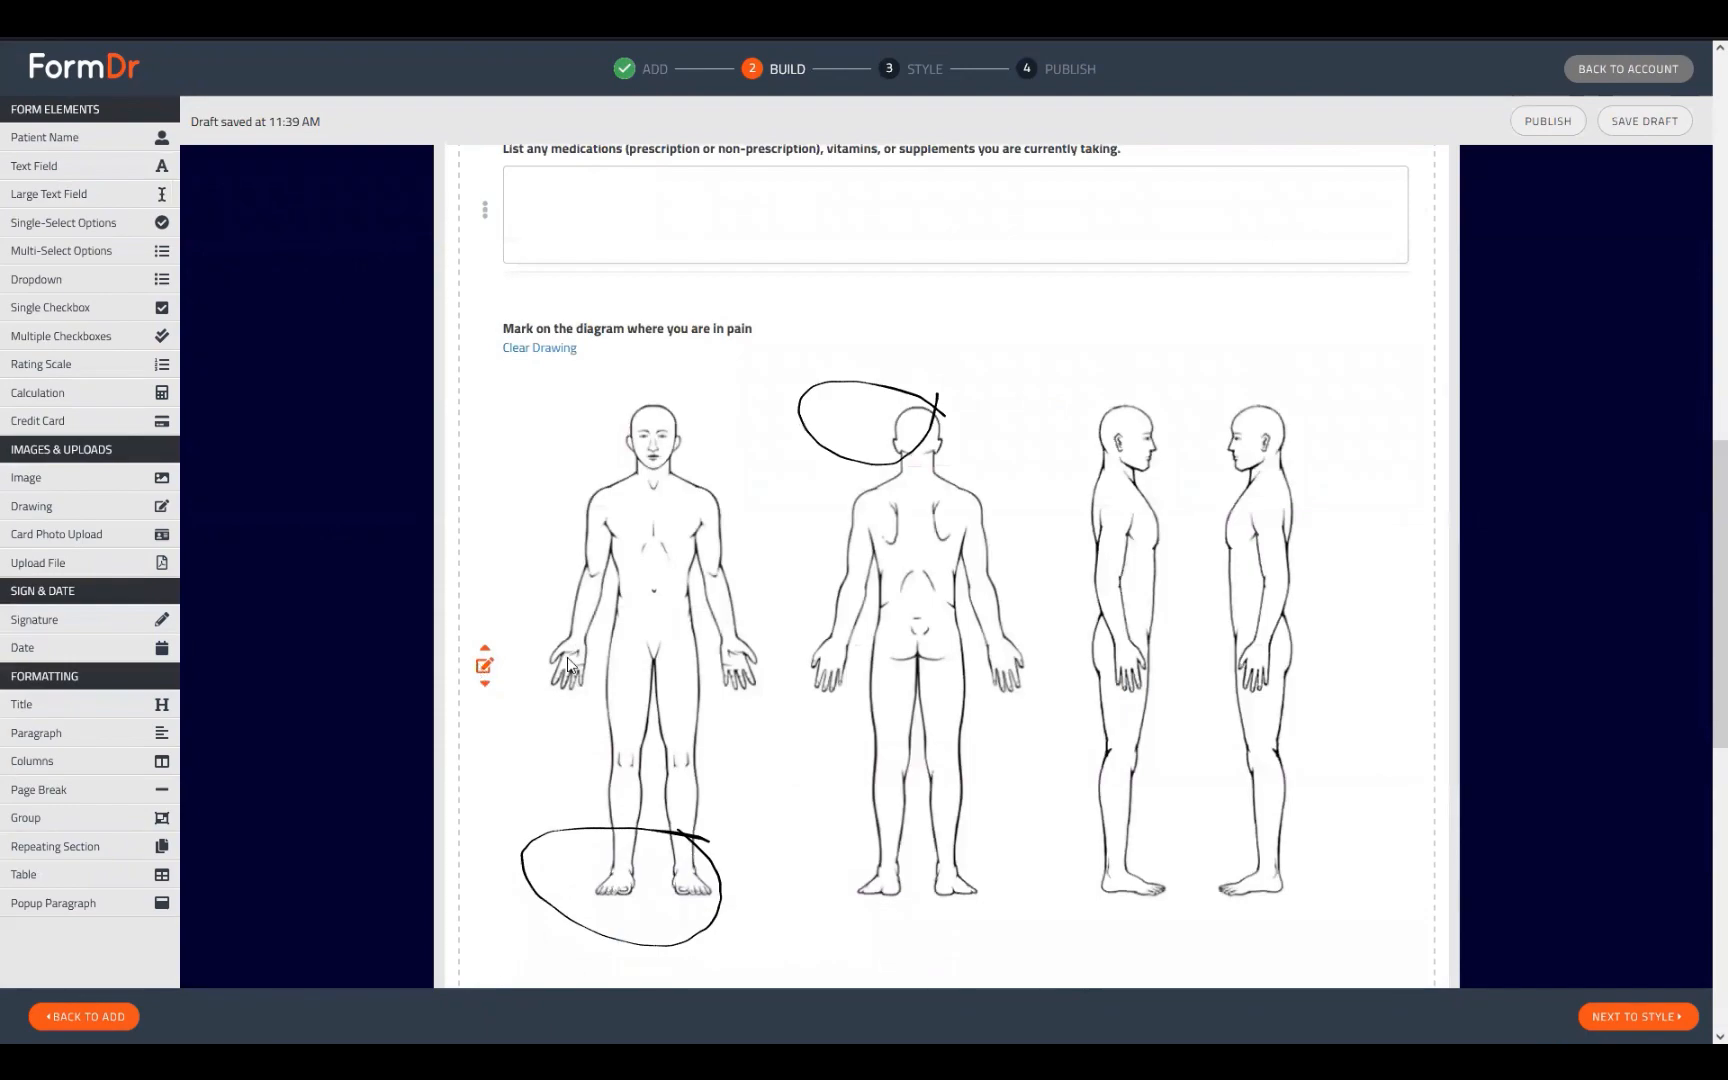
pyautogui.click(569, 664)
pyautogui.click(1243, 495)
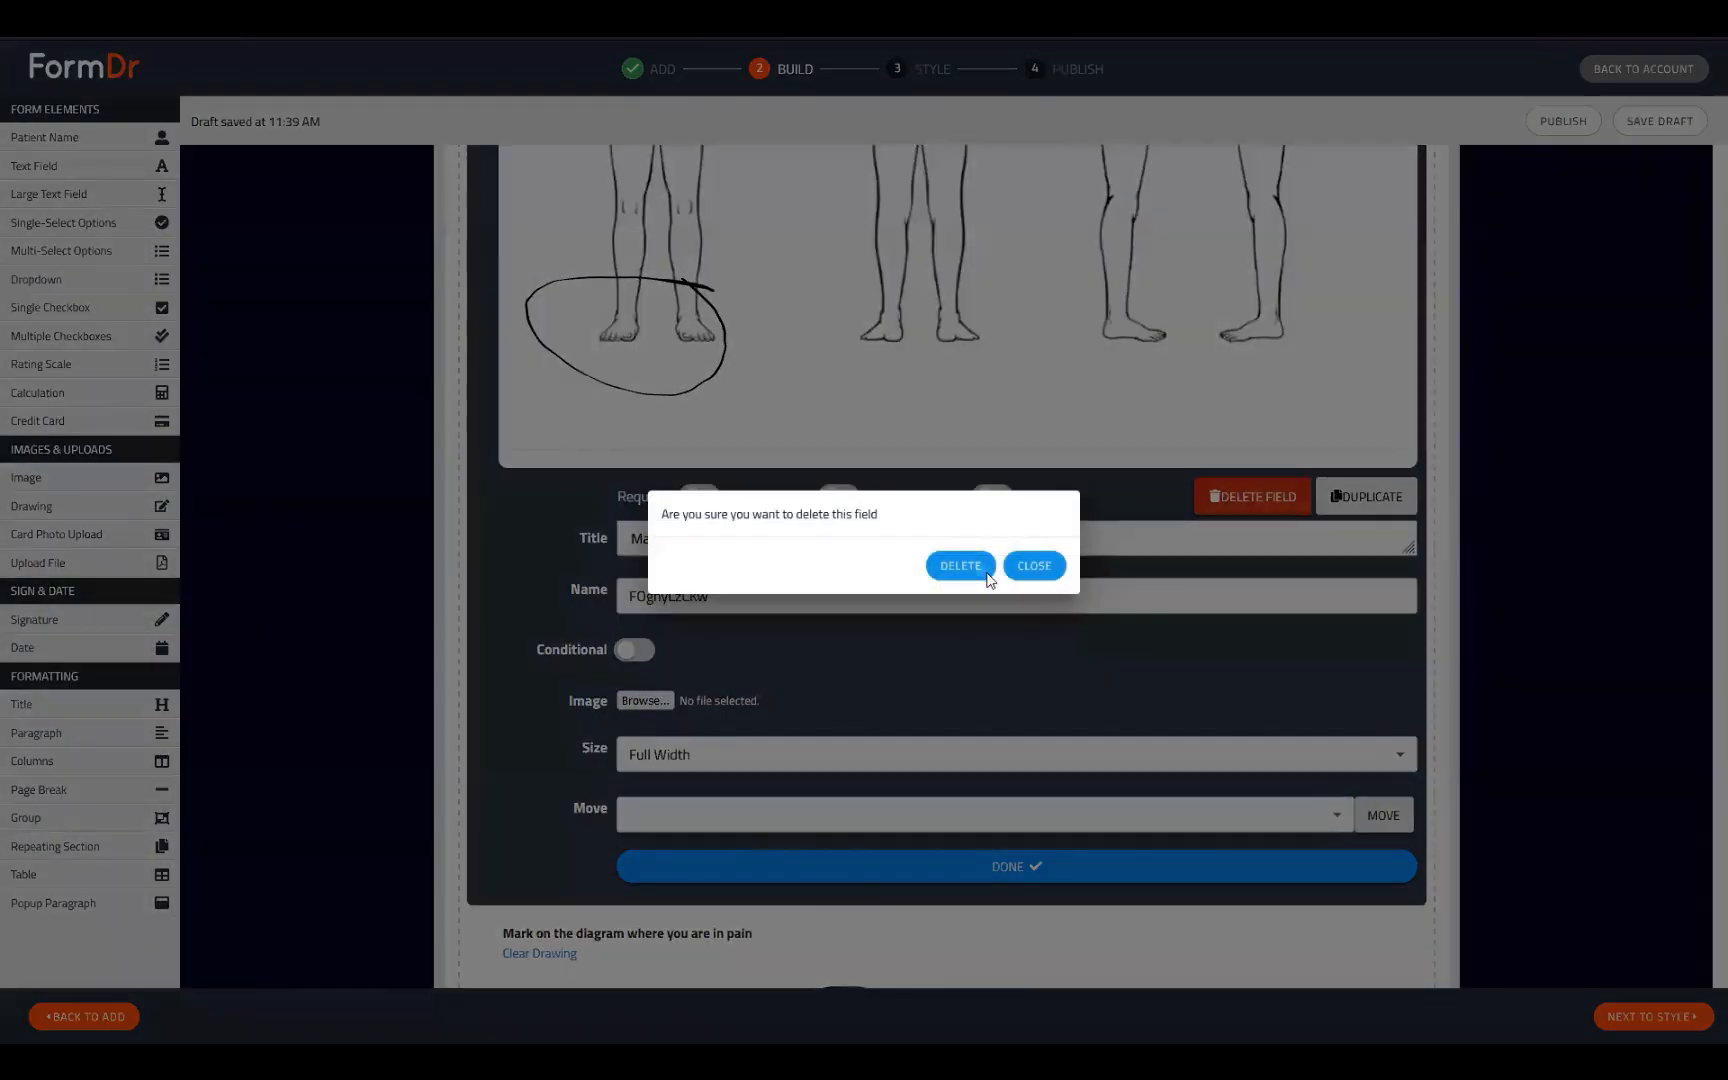
pyautogui.click(986, 572)
# Step: Enable conditional fields for the remaining pain diagram drawing
pyautogui.click(484, 526)
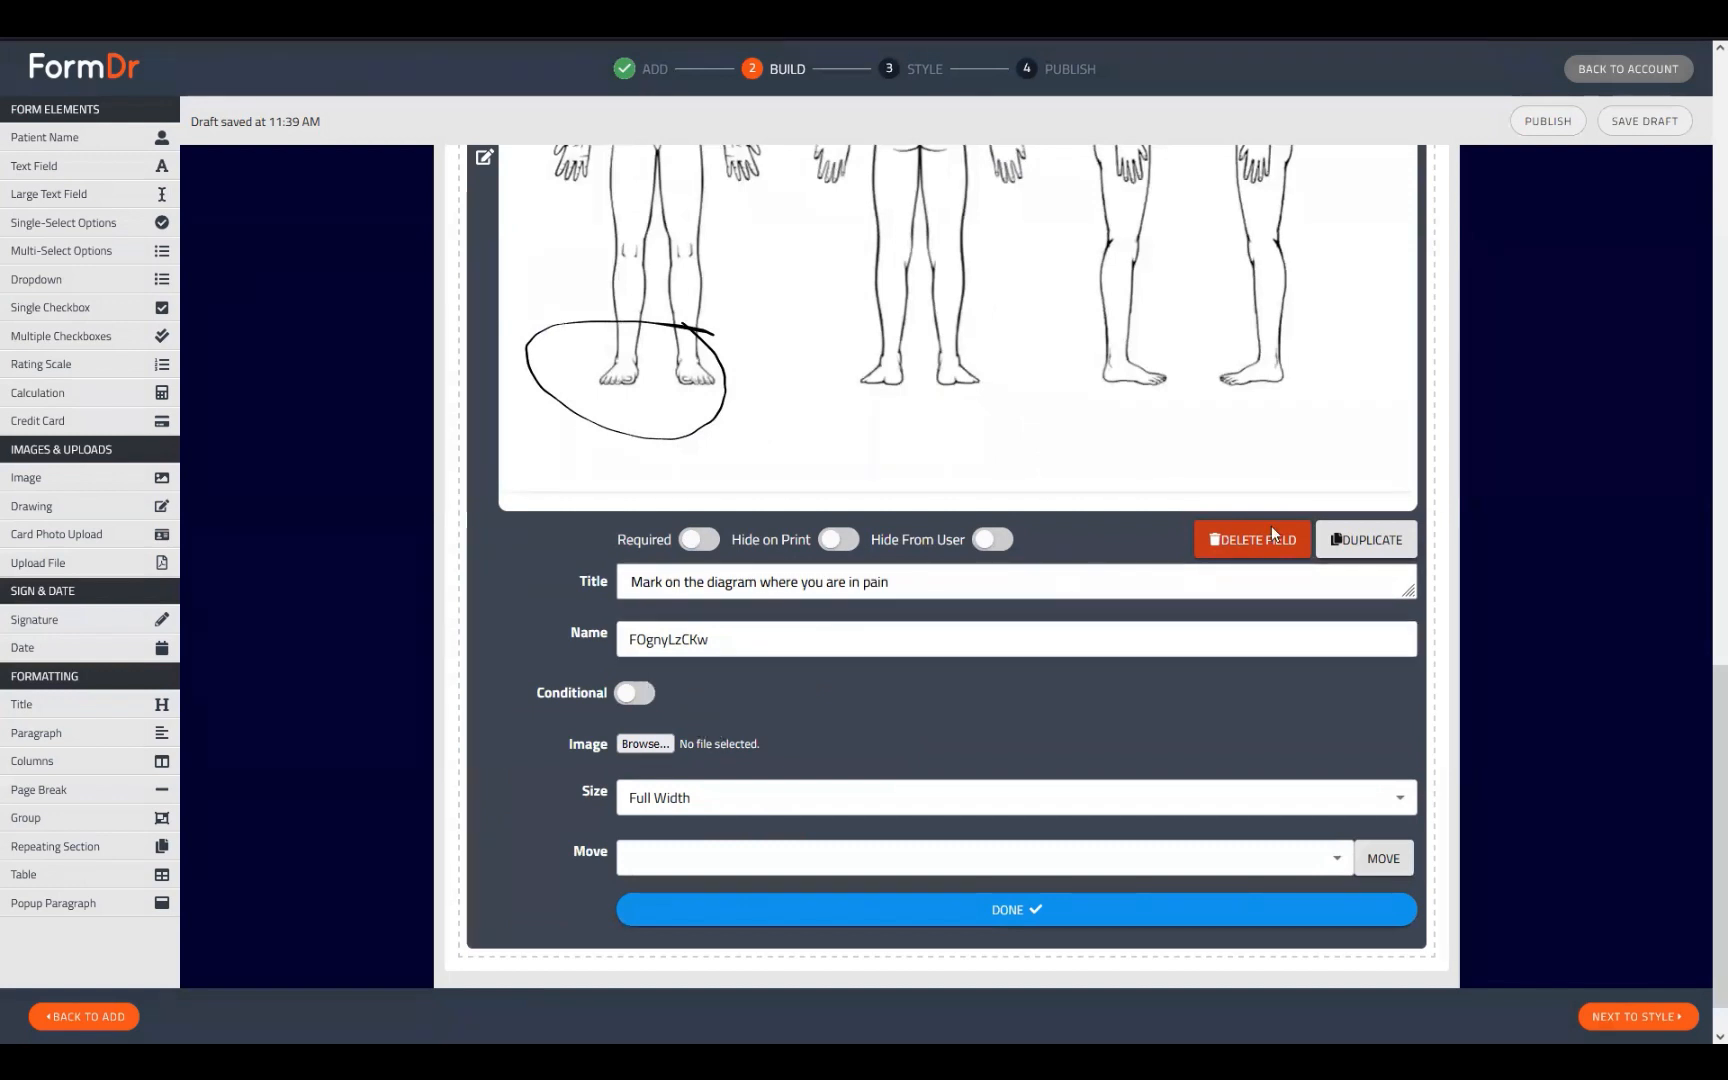
pyautogui.scroll(-1, 1210, 590)
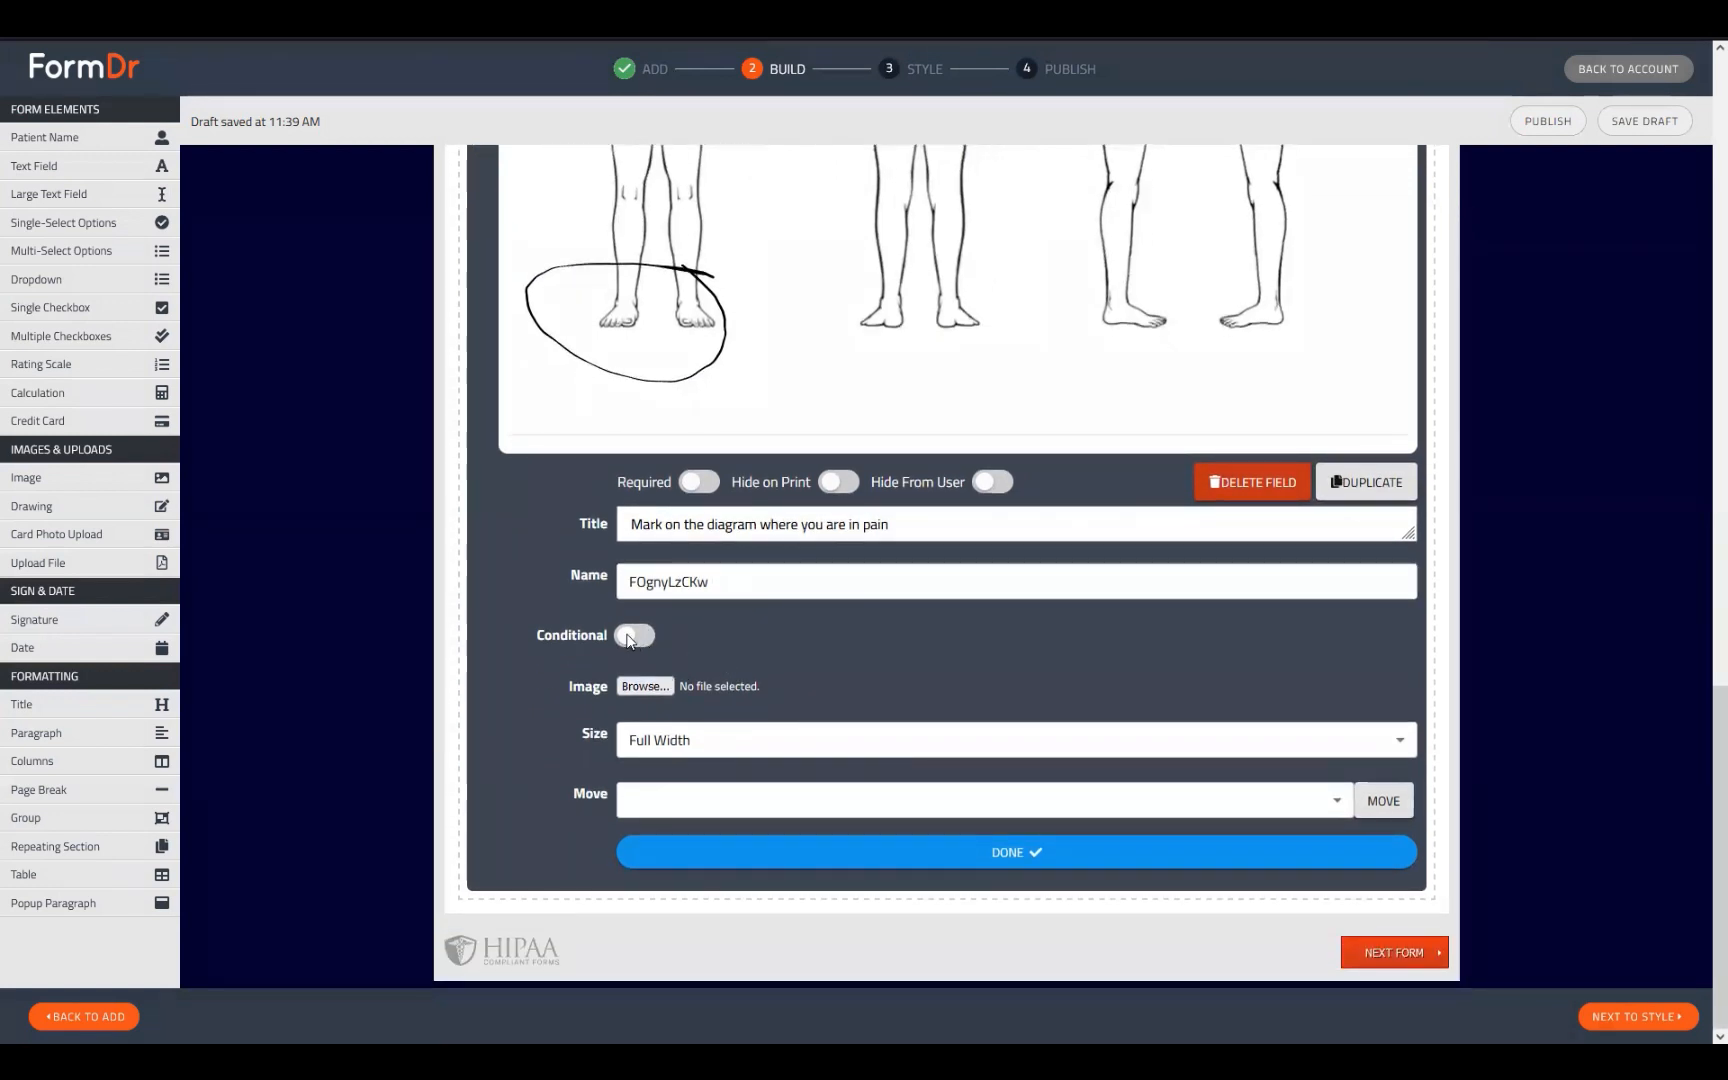
pyautogui.click(633, 636)
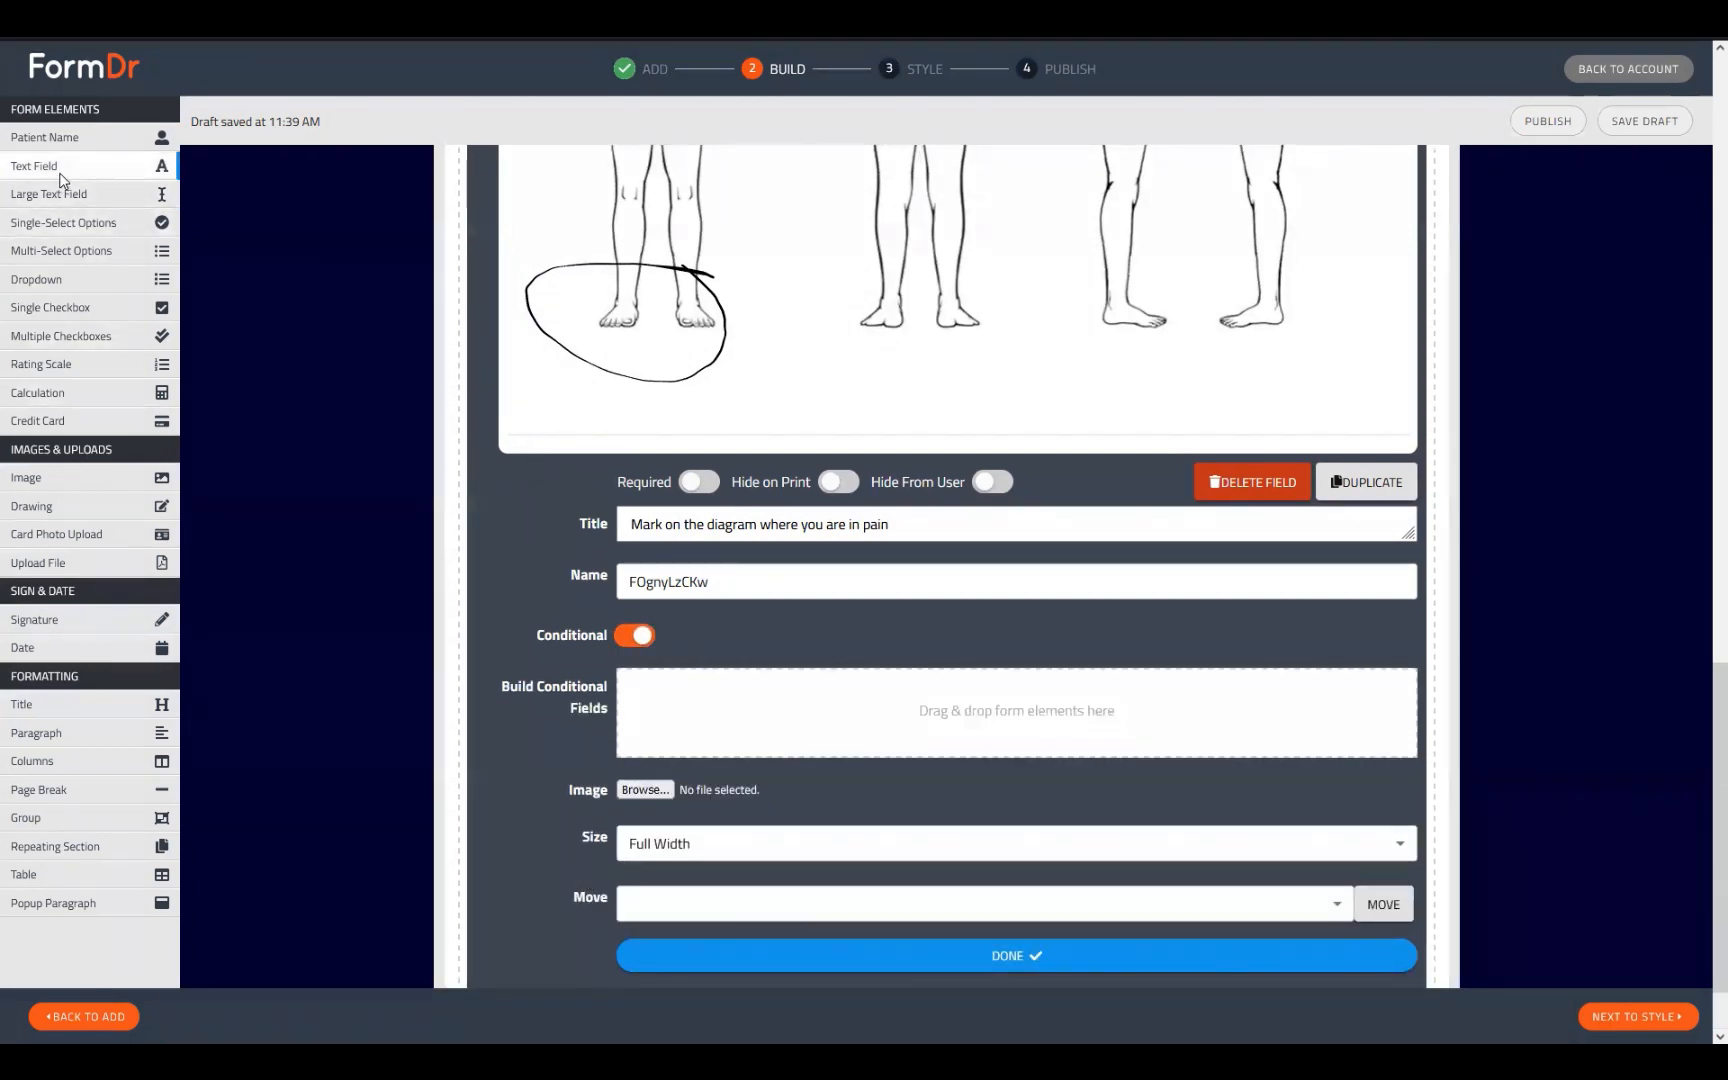
pyautogui.moveTo(60, 180); pyautogui.dragTo(713, 720)
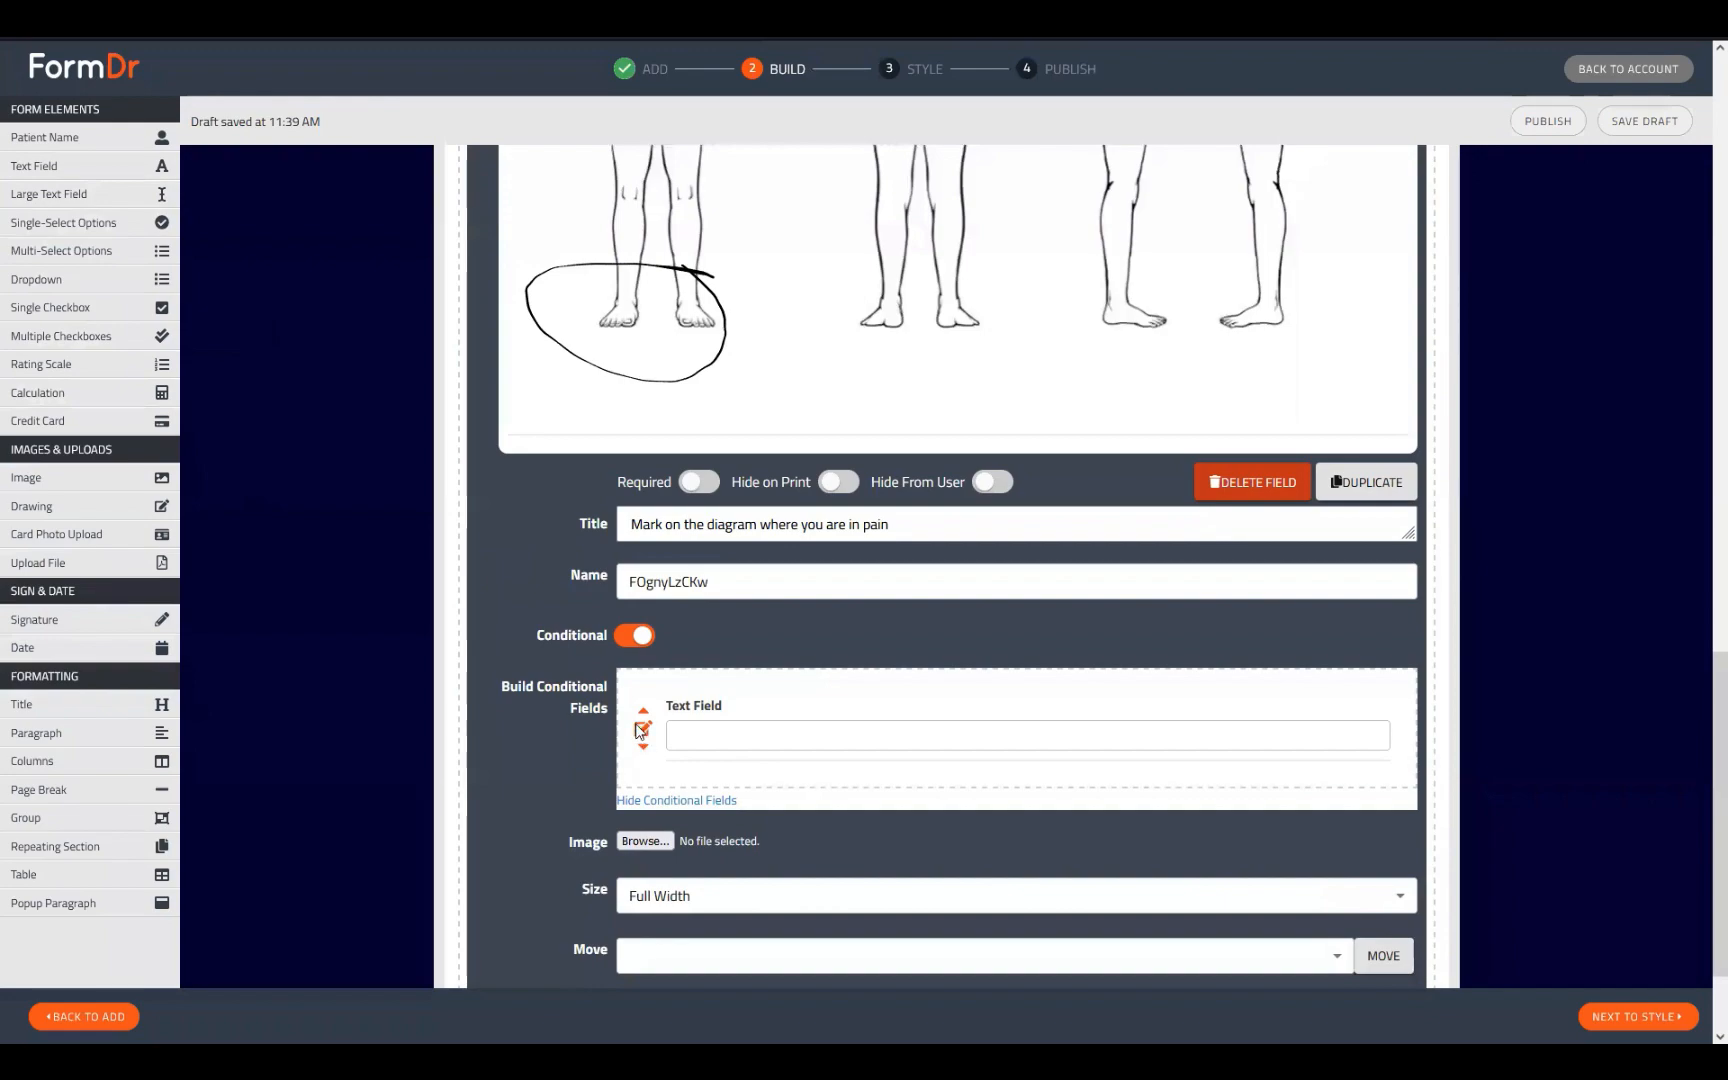
pyautogui.click(640, 731)
pyautogui.click(780, 866)
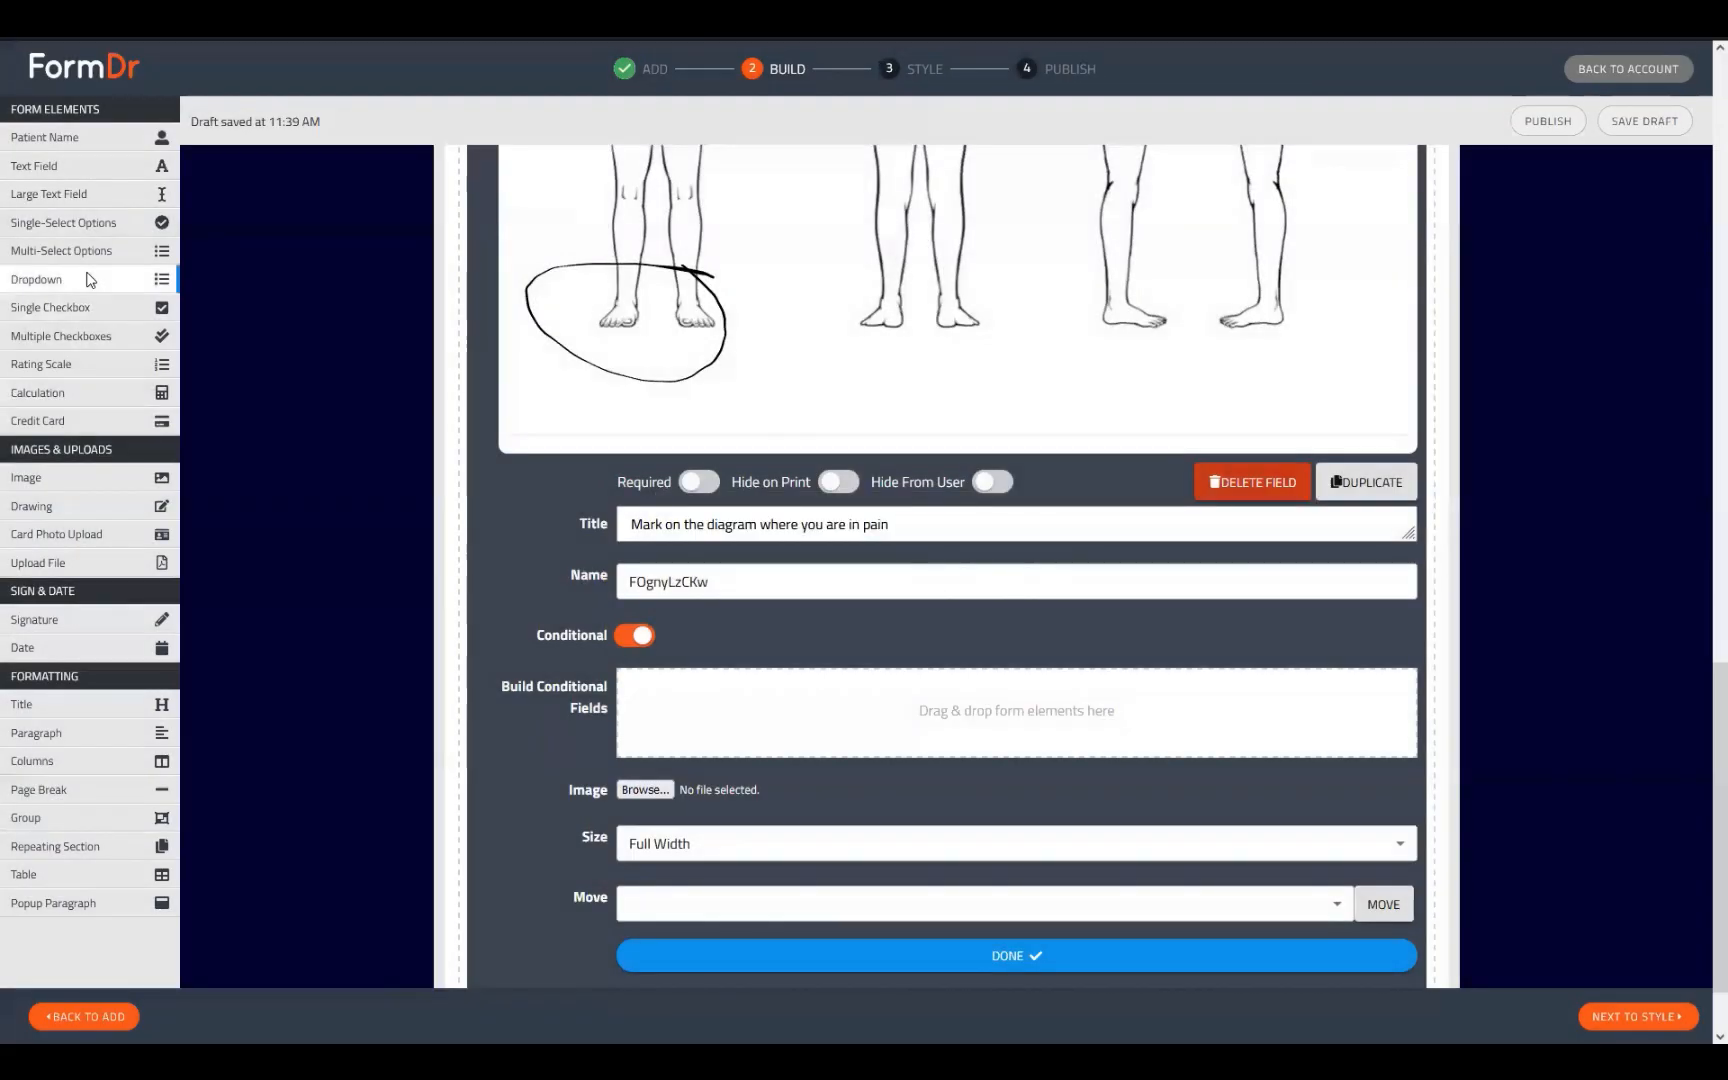
# Step: Add a dropdown to the pain diagram's conditional fields and title it "Rate your pain"
pyautogui.moveTo(100, 280); pyautogui.dragTo(698, 712)
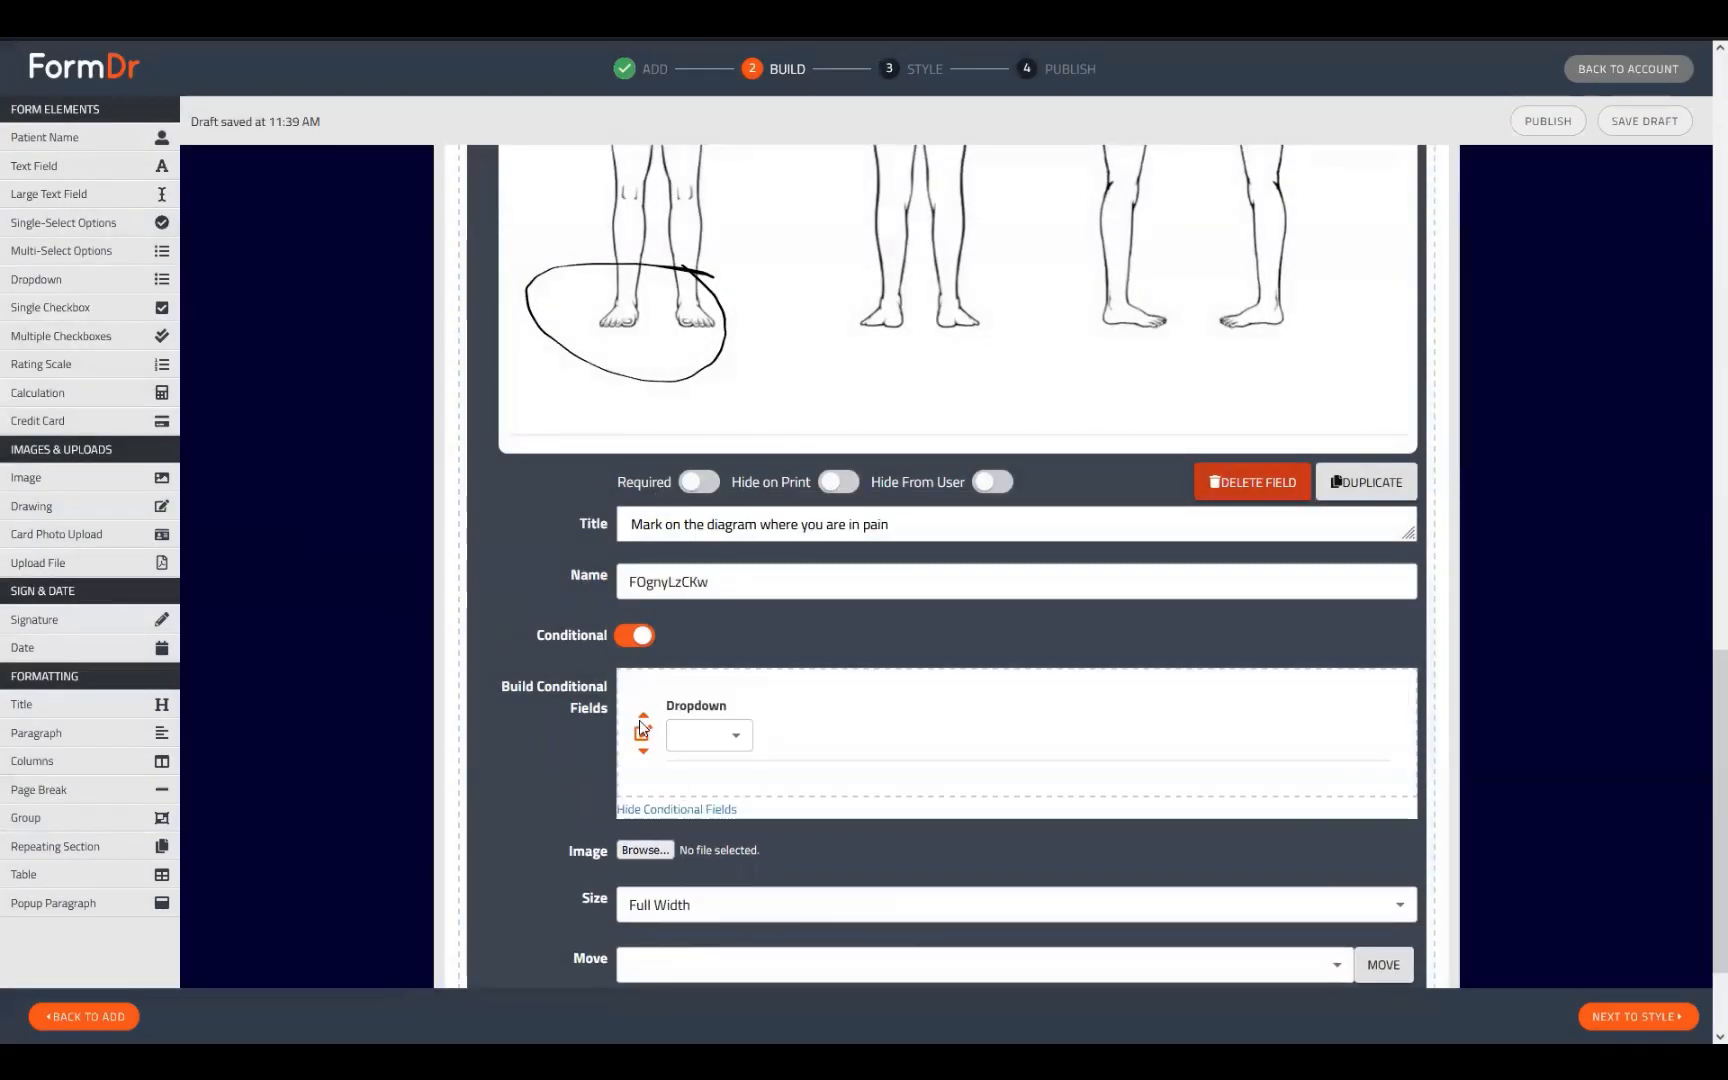
pyautogui.click(641, 730)
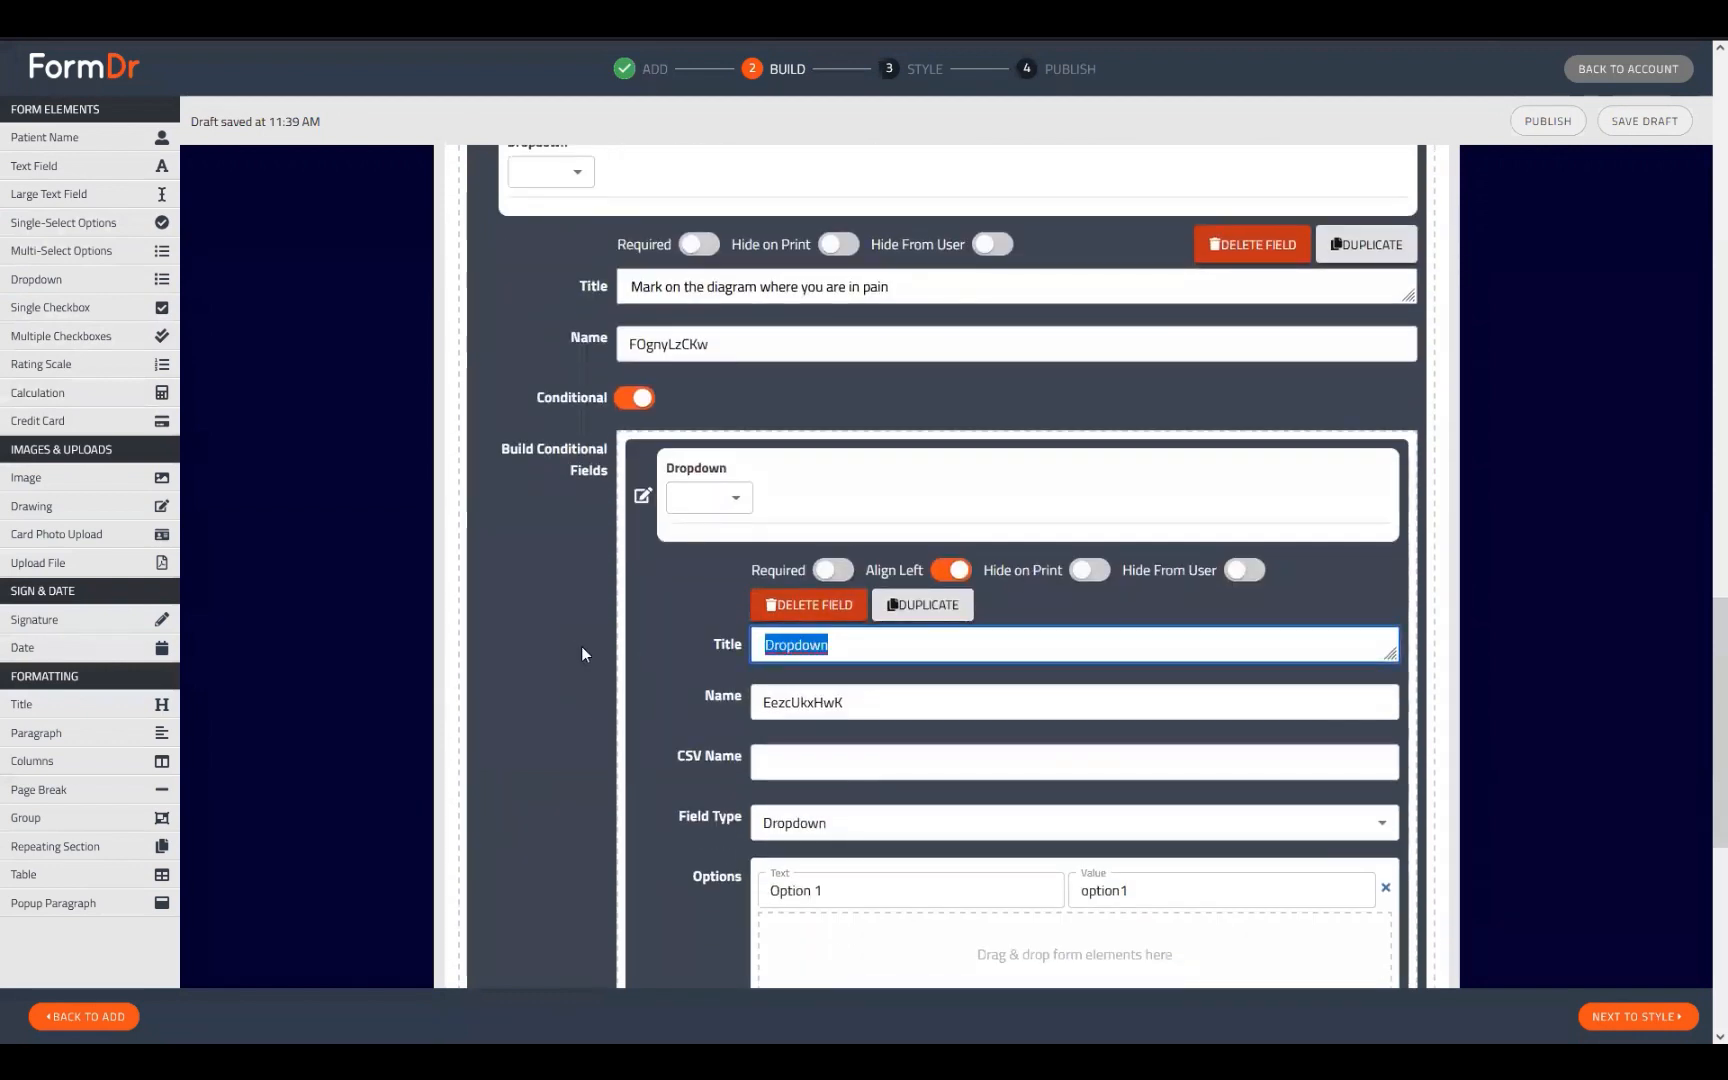
pyautogui.write('Rate your p')
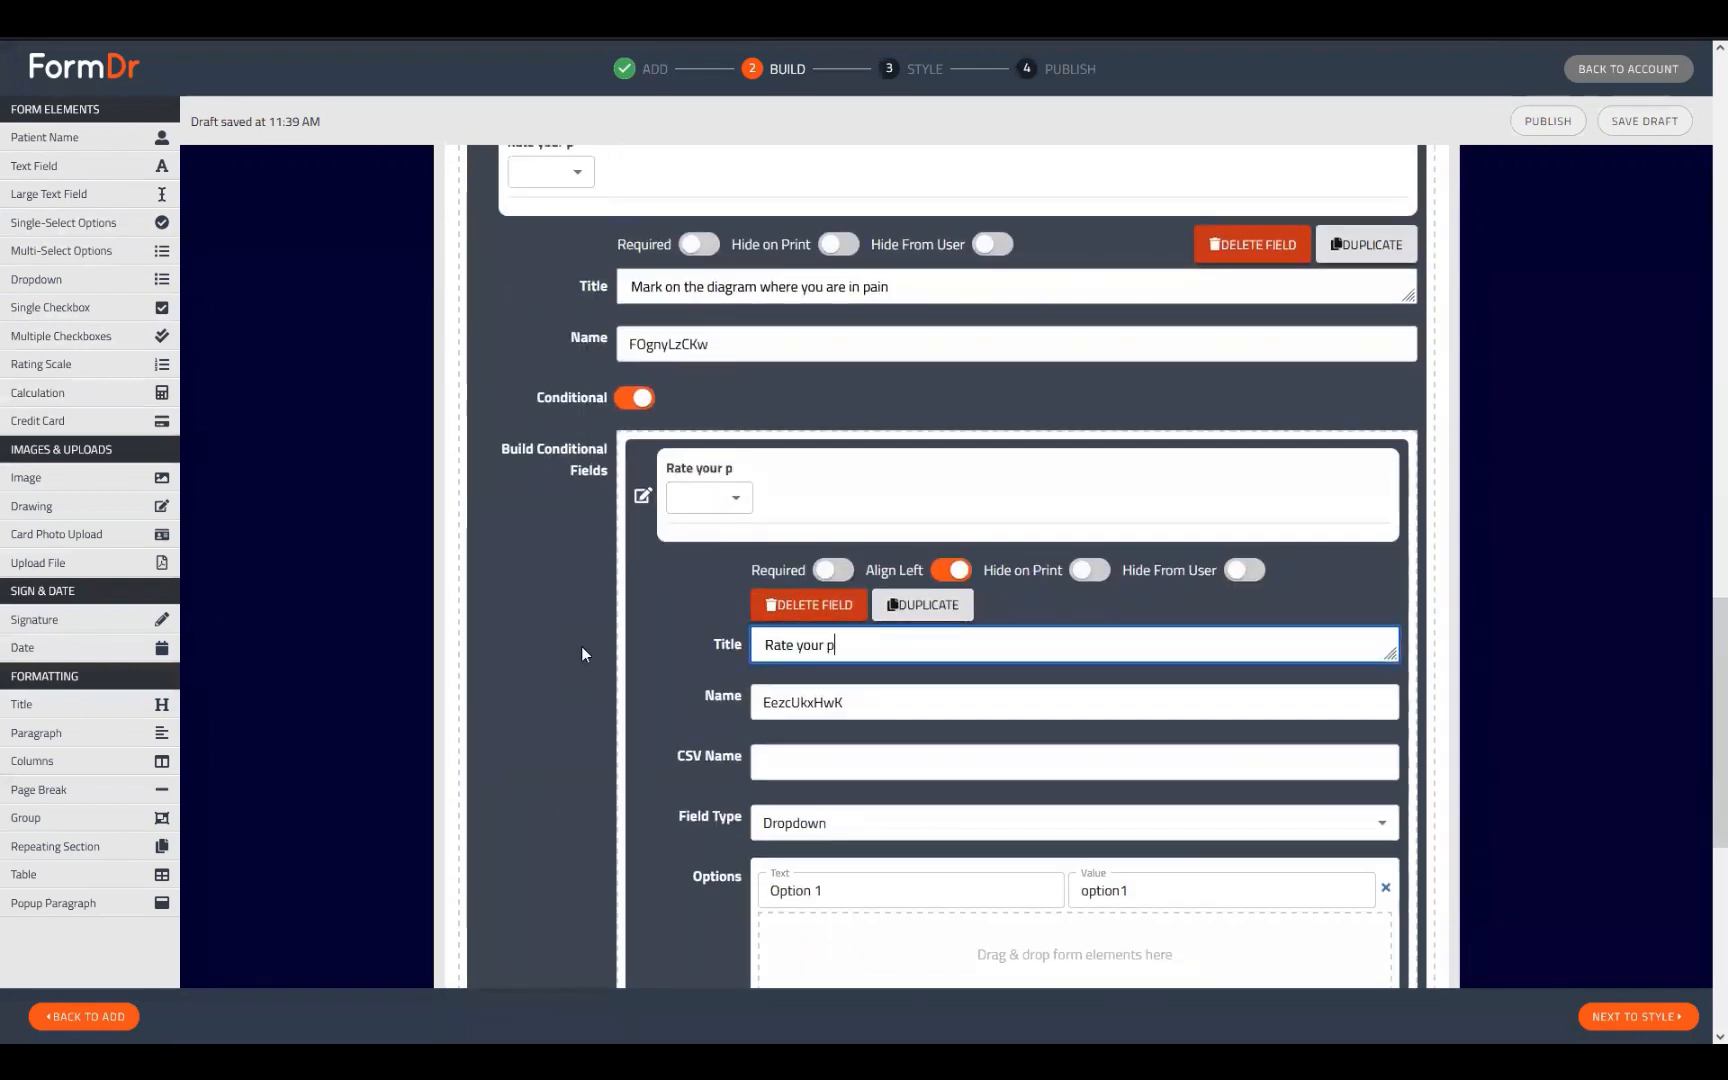
pyautogui.write('ain')
# Step: Add three more options to the "Rate your pain" dropdown, making five in total
pyautogui.scroll(-4, 580, 647)
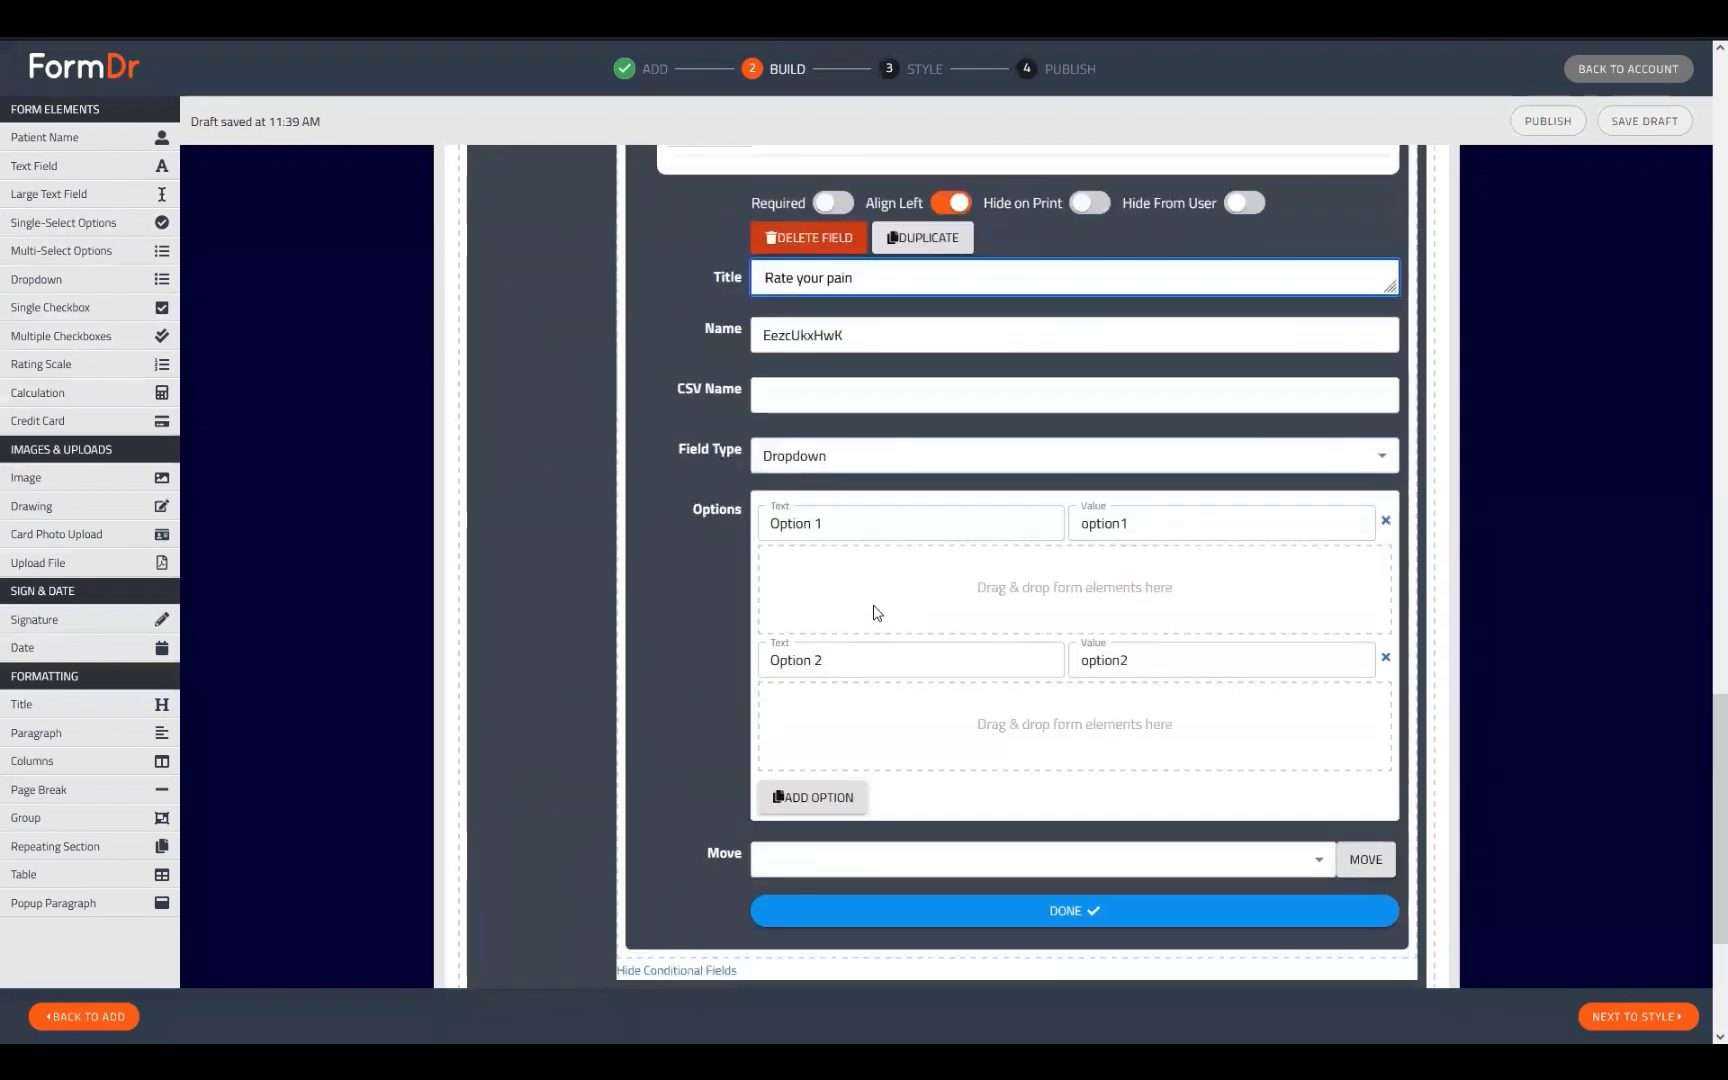
pyautogui.click(836, 803)
pyautogui.click(830, 934)
pyautogui.scroll(-1, 887, 579)
pyautogui.click(830, 978)
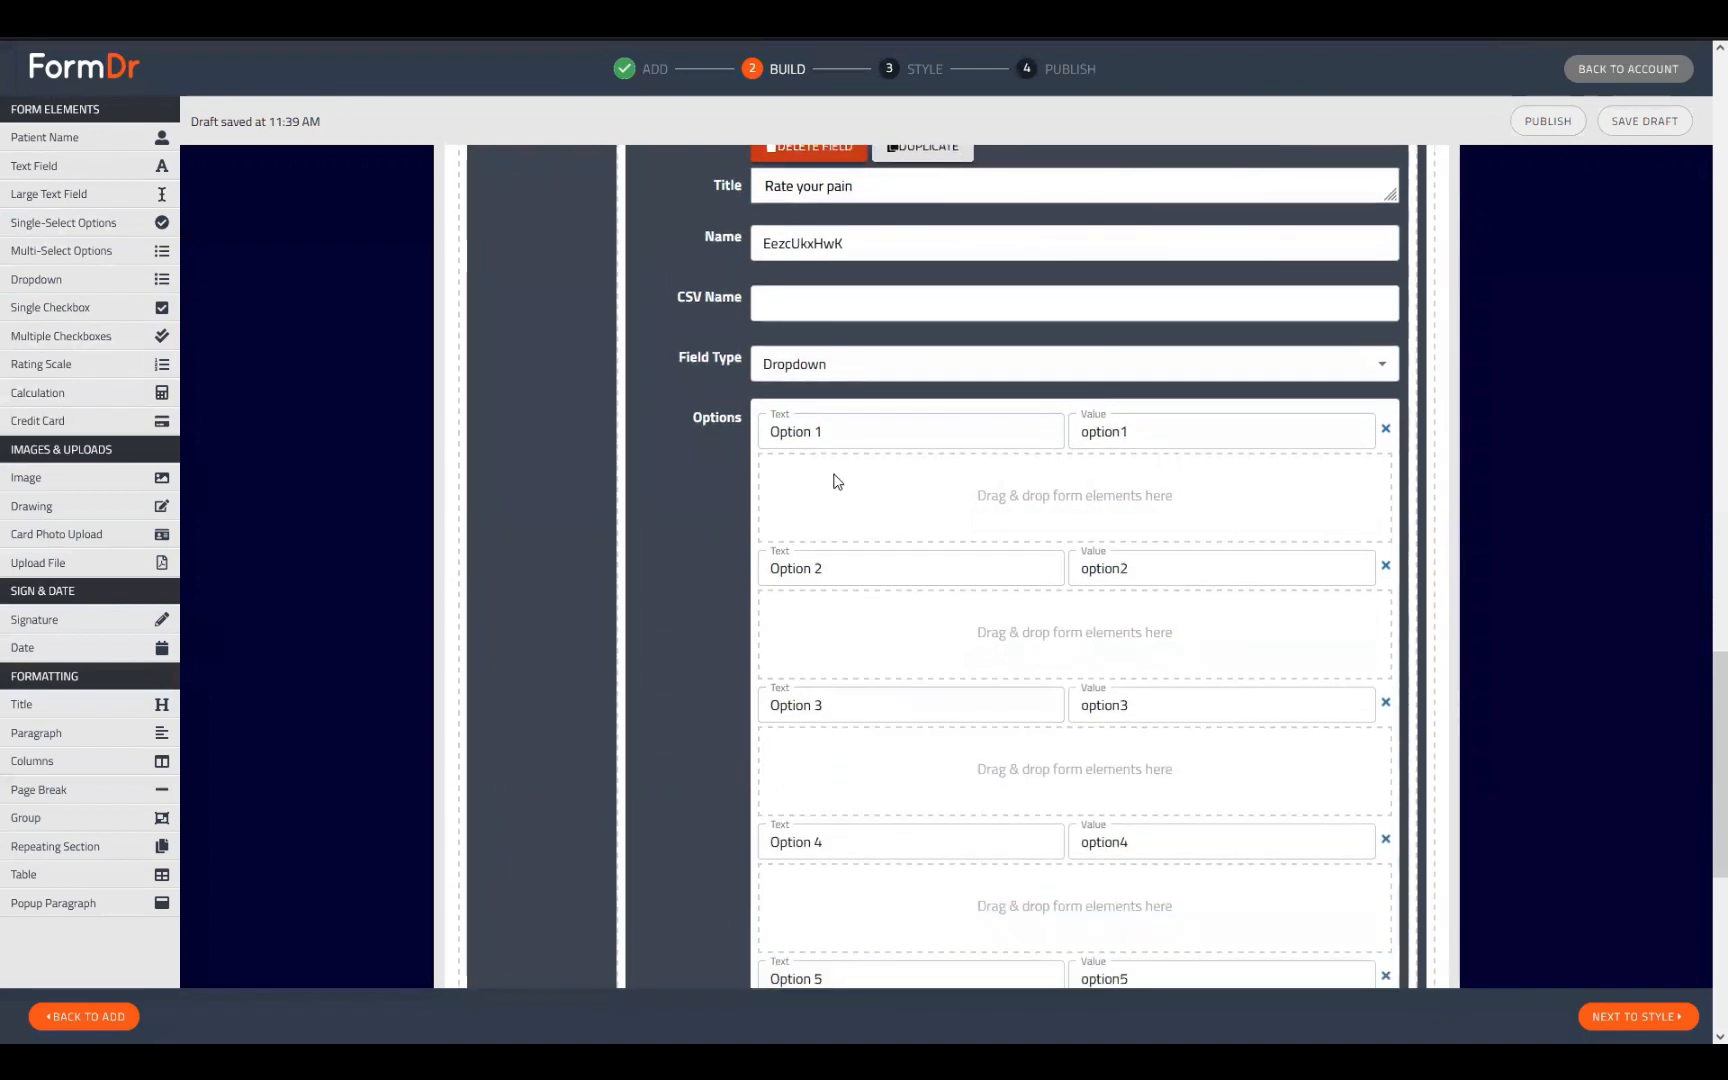
# Step: Relabel the five "Rate your pain" dropdown options as 1, 2, 3, 4 and 5, and finish editing the pain diagram
pyautogui.click(819, 431)
pyautogui.hotkey('ctrl', 'a')
pyautogui.write('1')
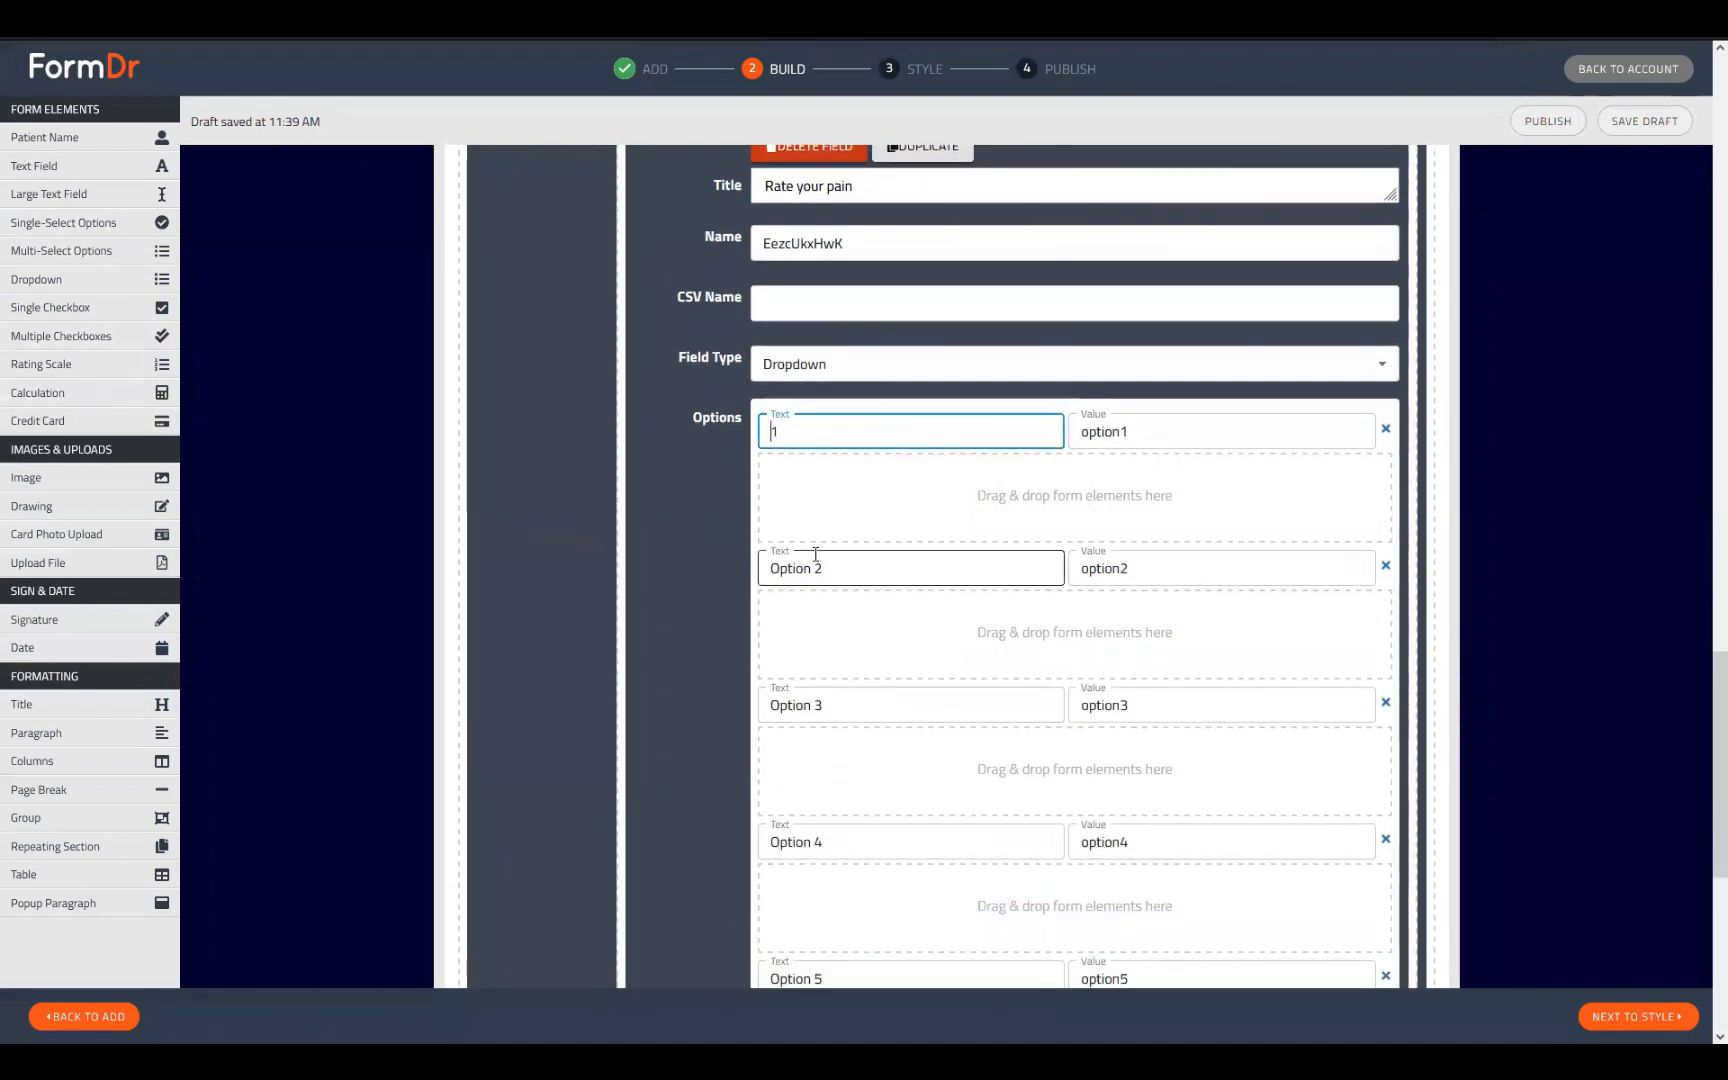
pyautogui.click(815, 562)
pyautogui.hotkey('ctrl', 'a')
pyautogui.write('2')
pyautogui.click(818, 703)
pyautogui.hotkey('ctrl', 'a')
pyautogui.write('3')
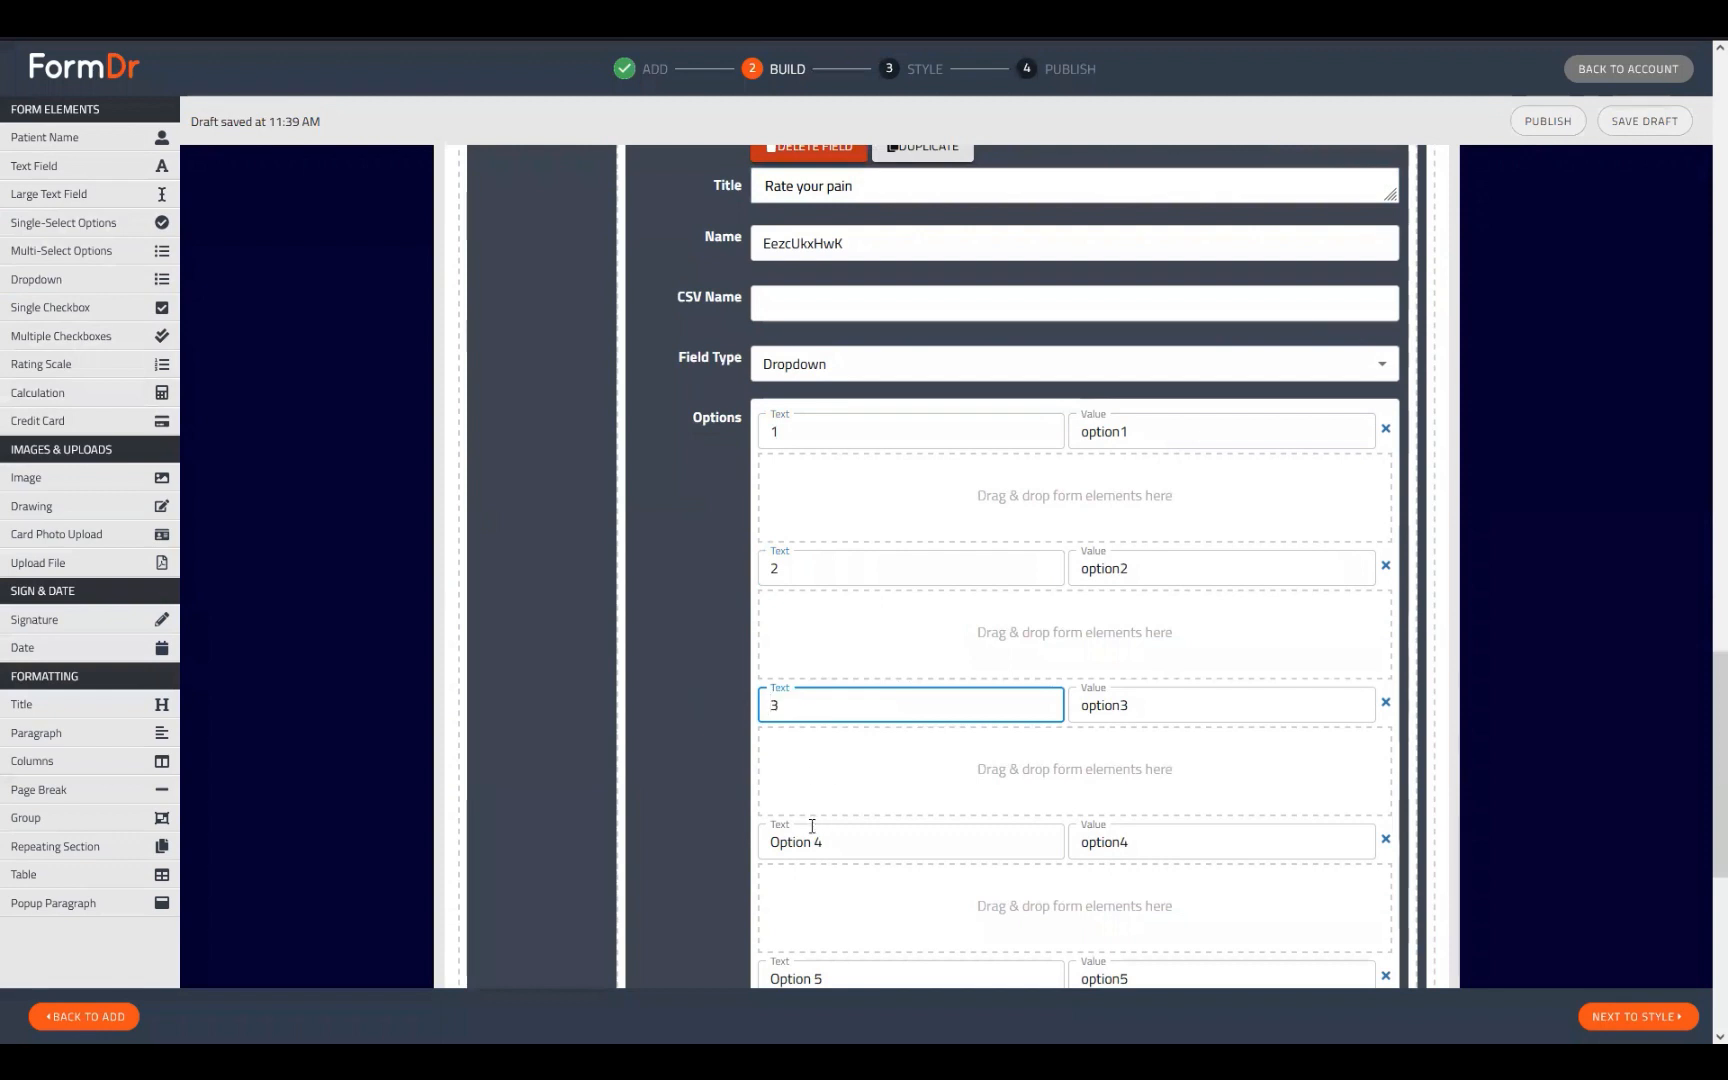
pyautogui.click(812, 838)
pyautogui.hotkey('ctrl', 'a')
pyautogui.write('4')
pyautogui.moveTo(813, 978); pyautogui.dragTo(652, 956)
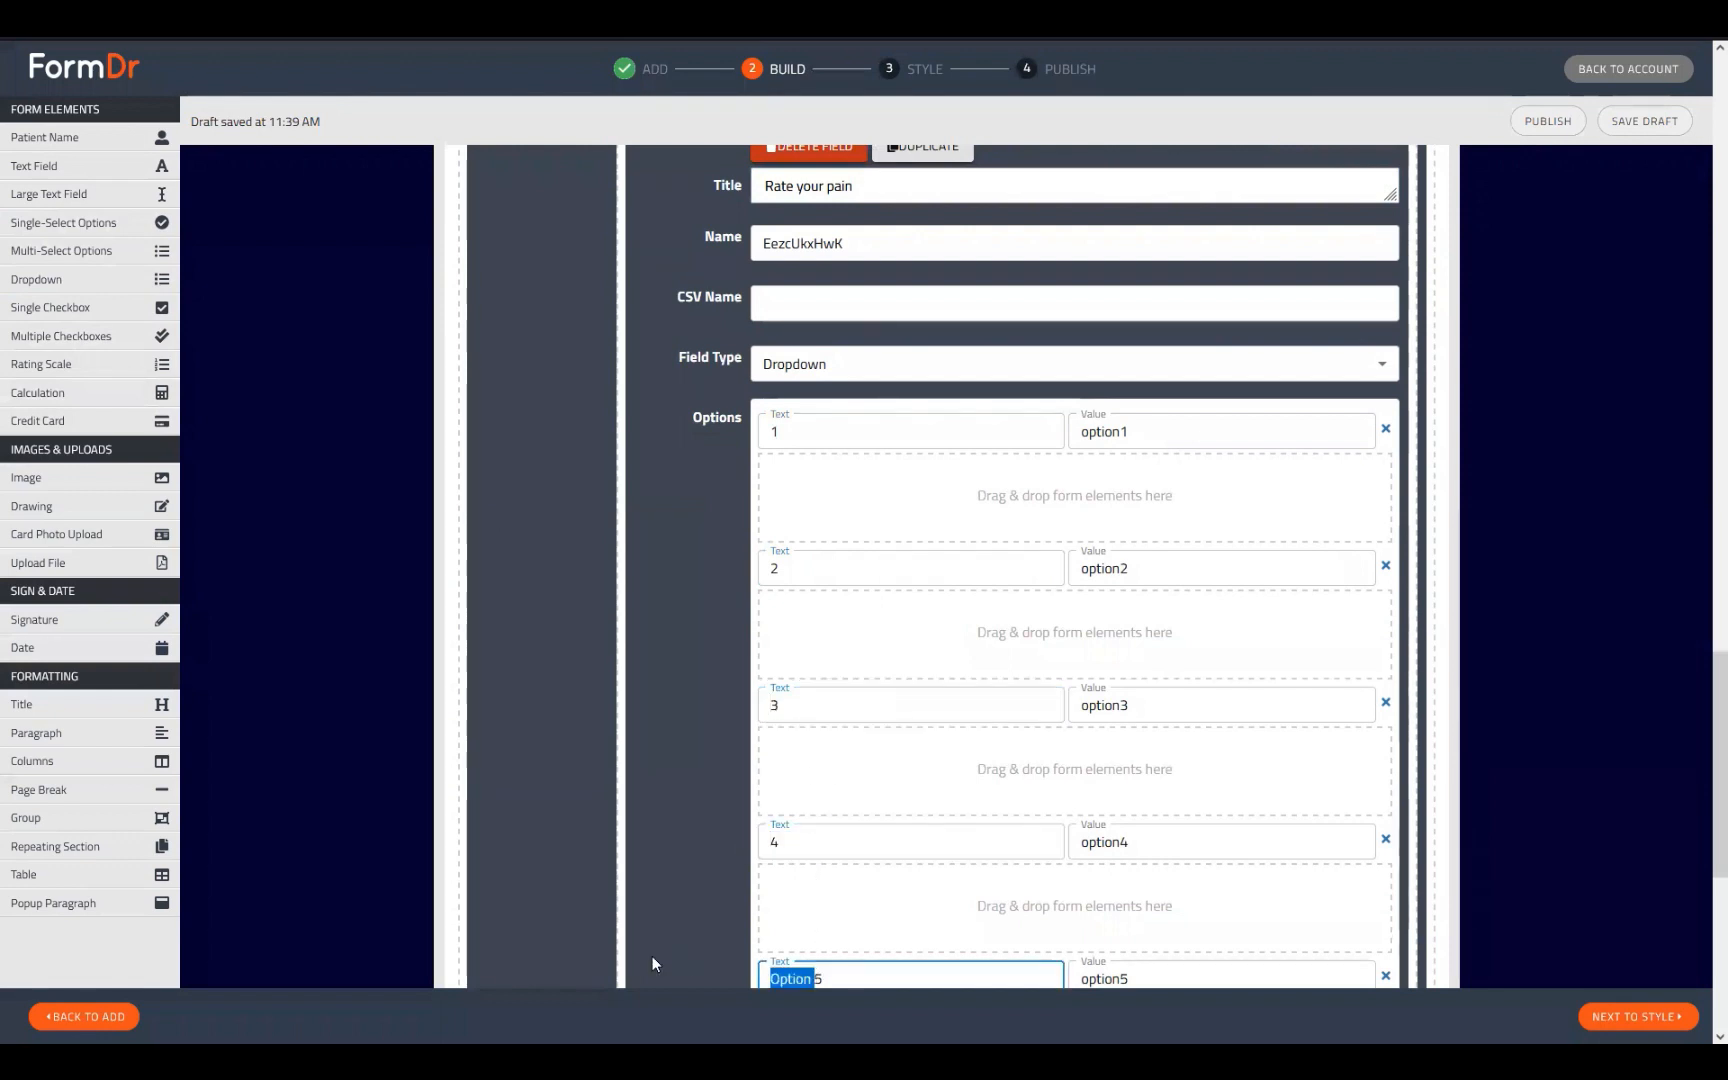
pyautogui.press('BackSpace')
pyautogui.scroll(-3, 949, 798)
pyautogui.click(981, 956)
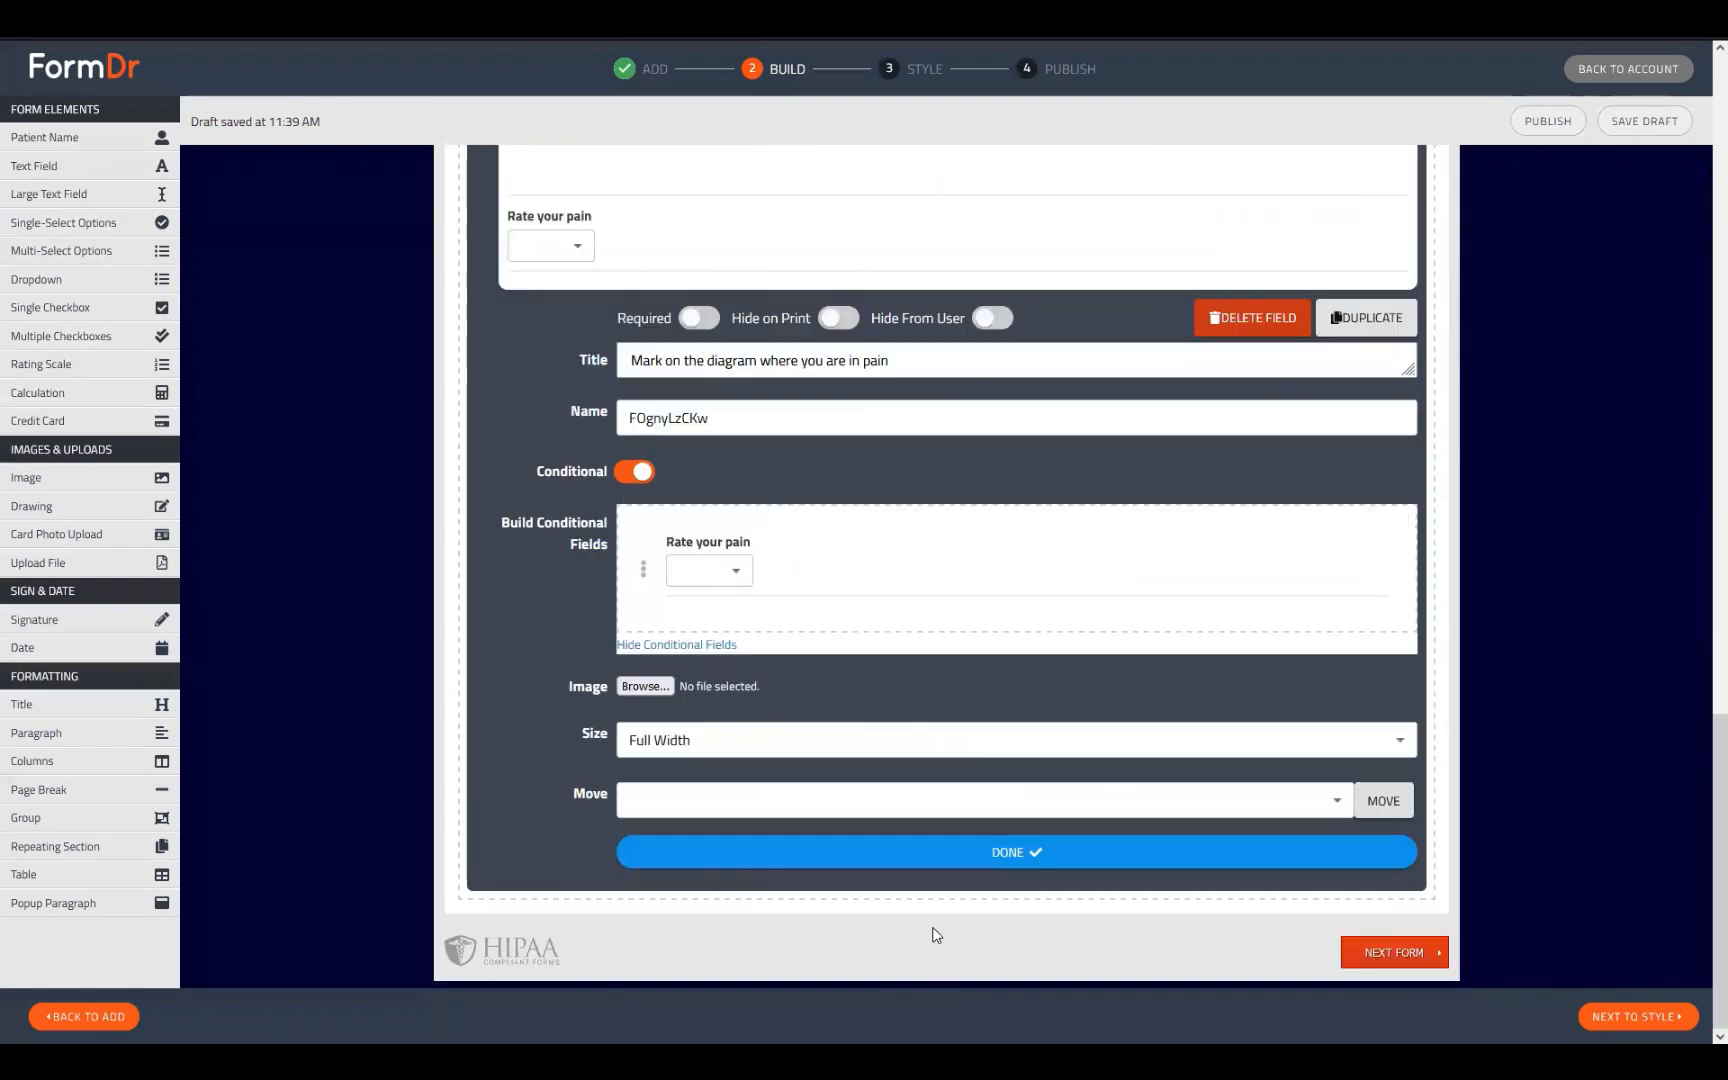
pyautogui.click(940, 857)
# Step: Preview the form in the Style stage, marking the front figure's head area on the diagram and rating the pain as 1
pyautogui.click(1622, 1017)
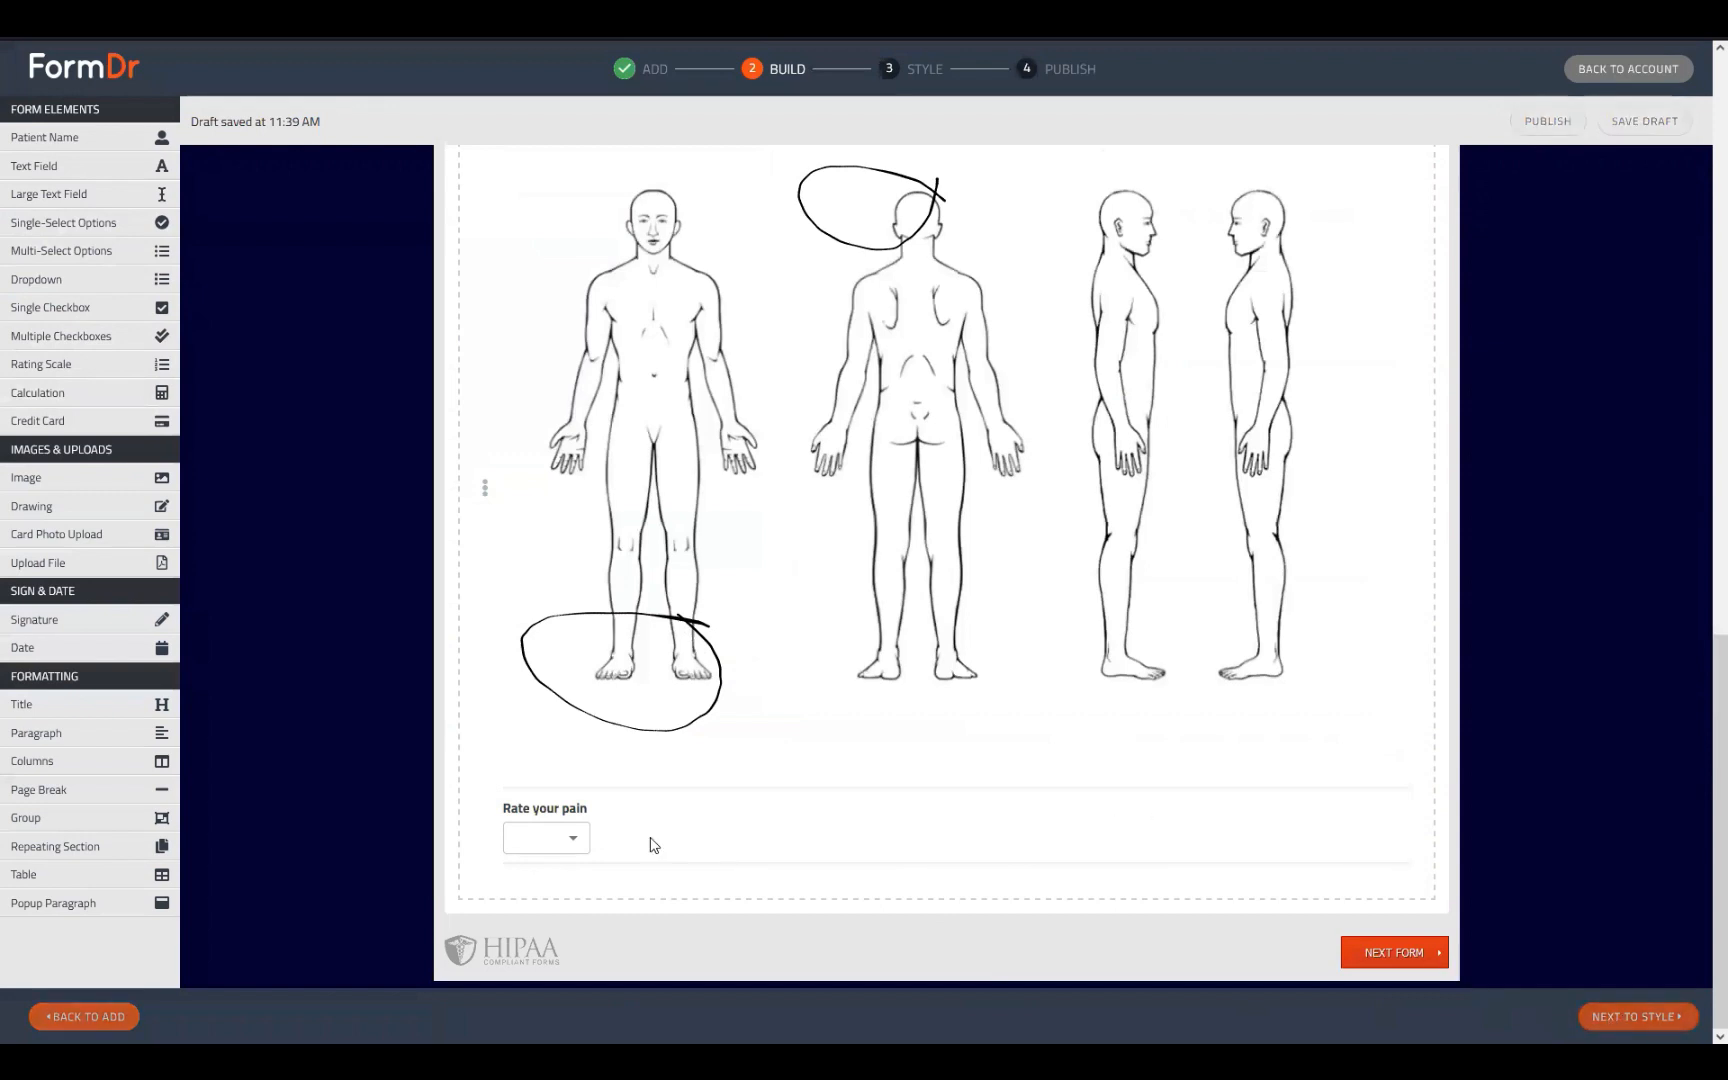
pyautogui.scroll(-8, 660, 760)
pyautogui.scroll(3, 680, 620)
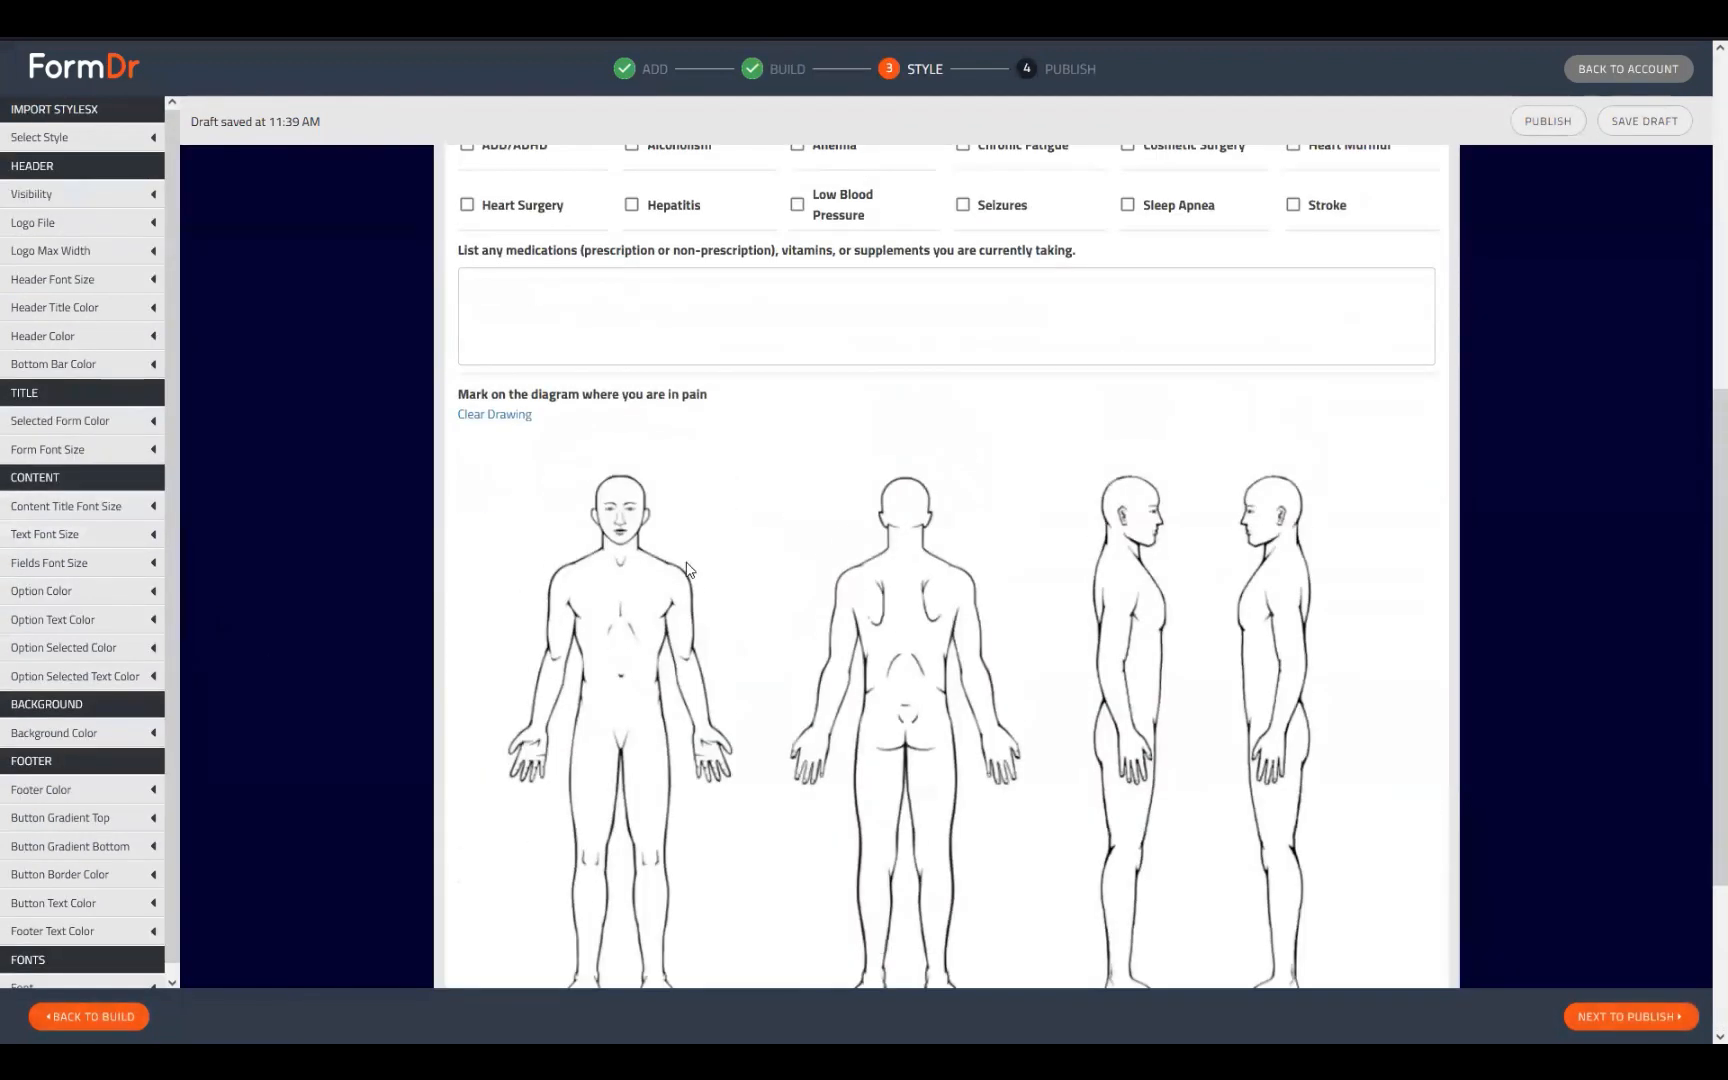
pyautogui.moveTo(535, 475); pyautogui.dragTo(713, 535)
pyautogui.scroll(-3, 803, 697)
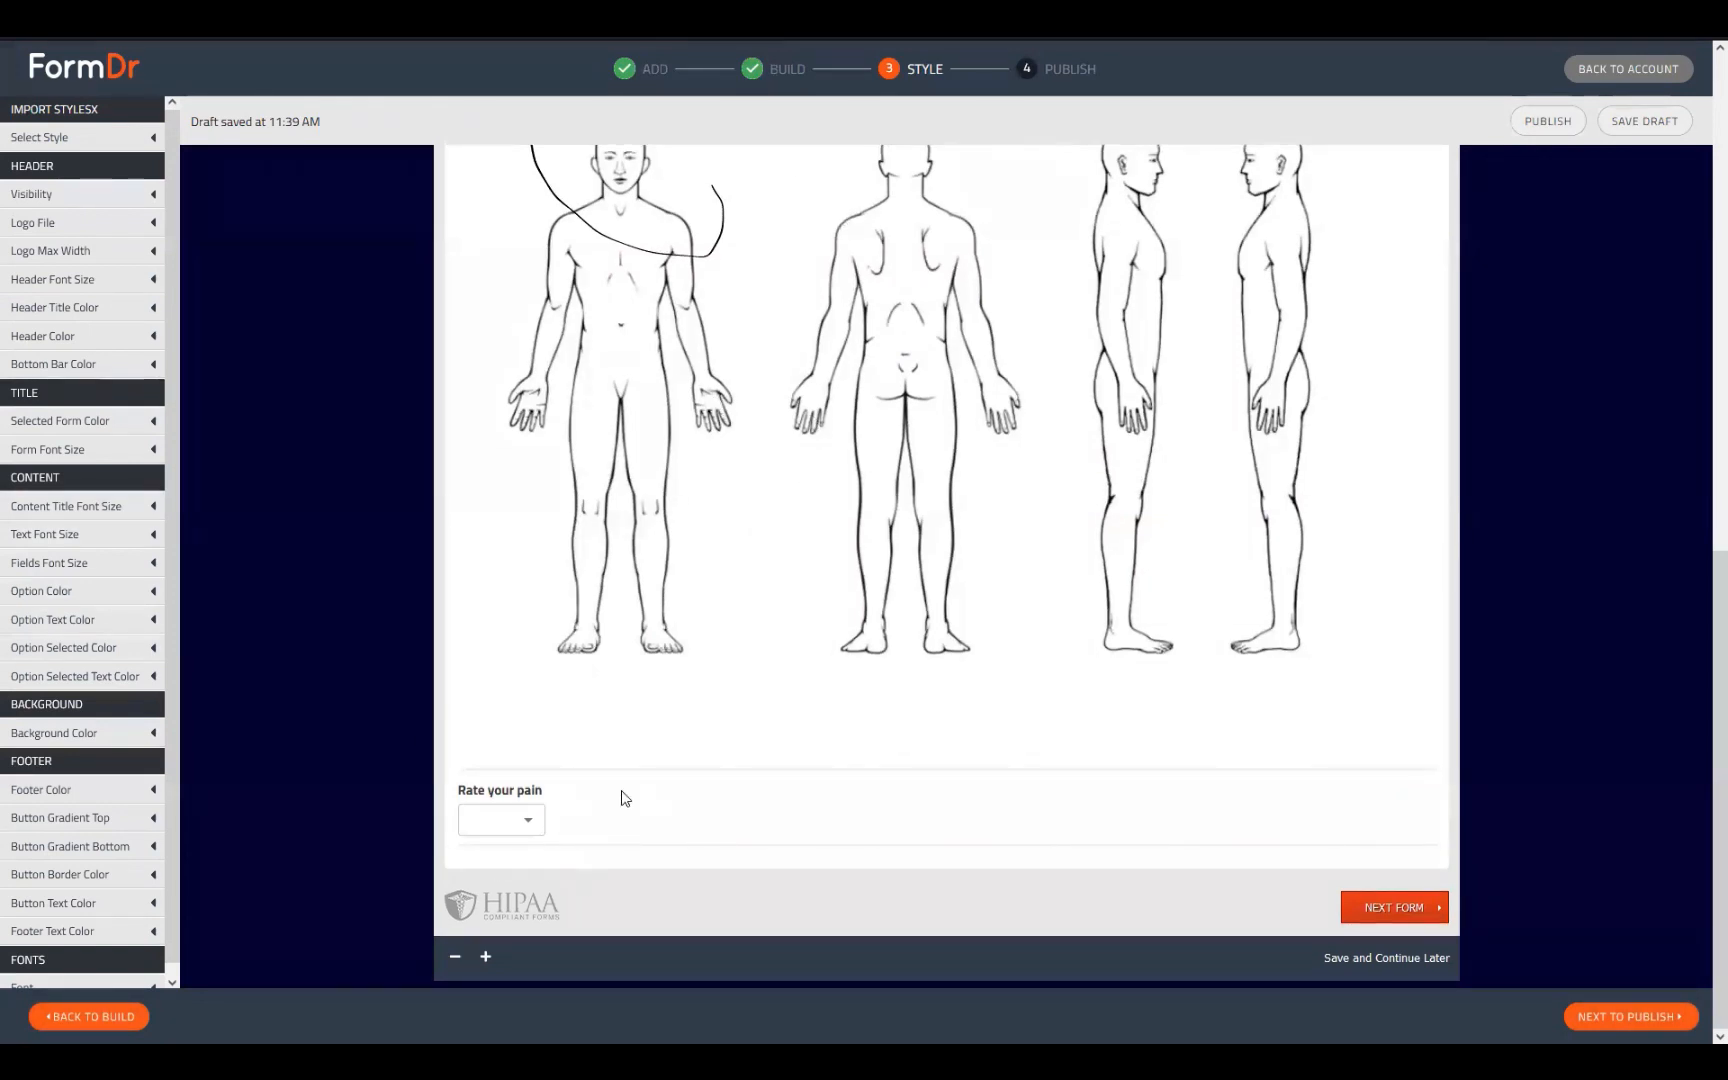
pyautogui.click(525, 816)
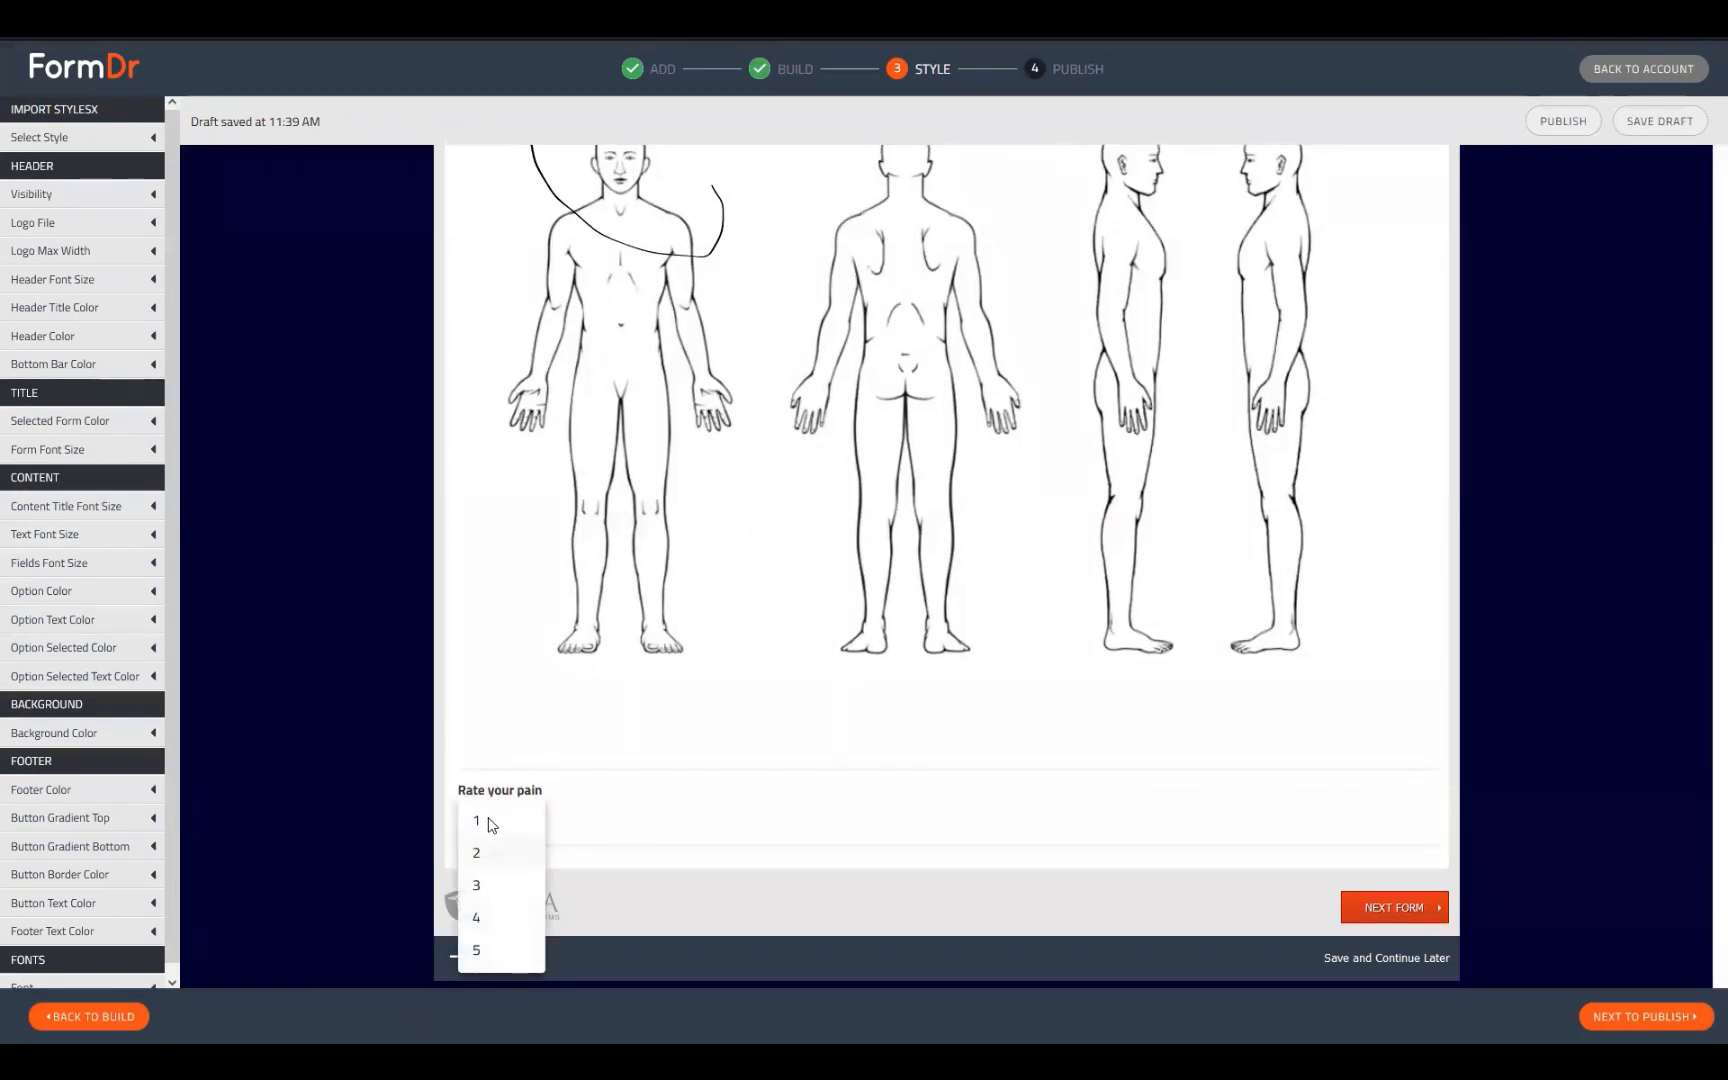
pyautogui.click(490, 822)
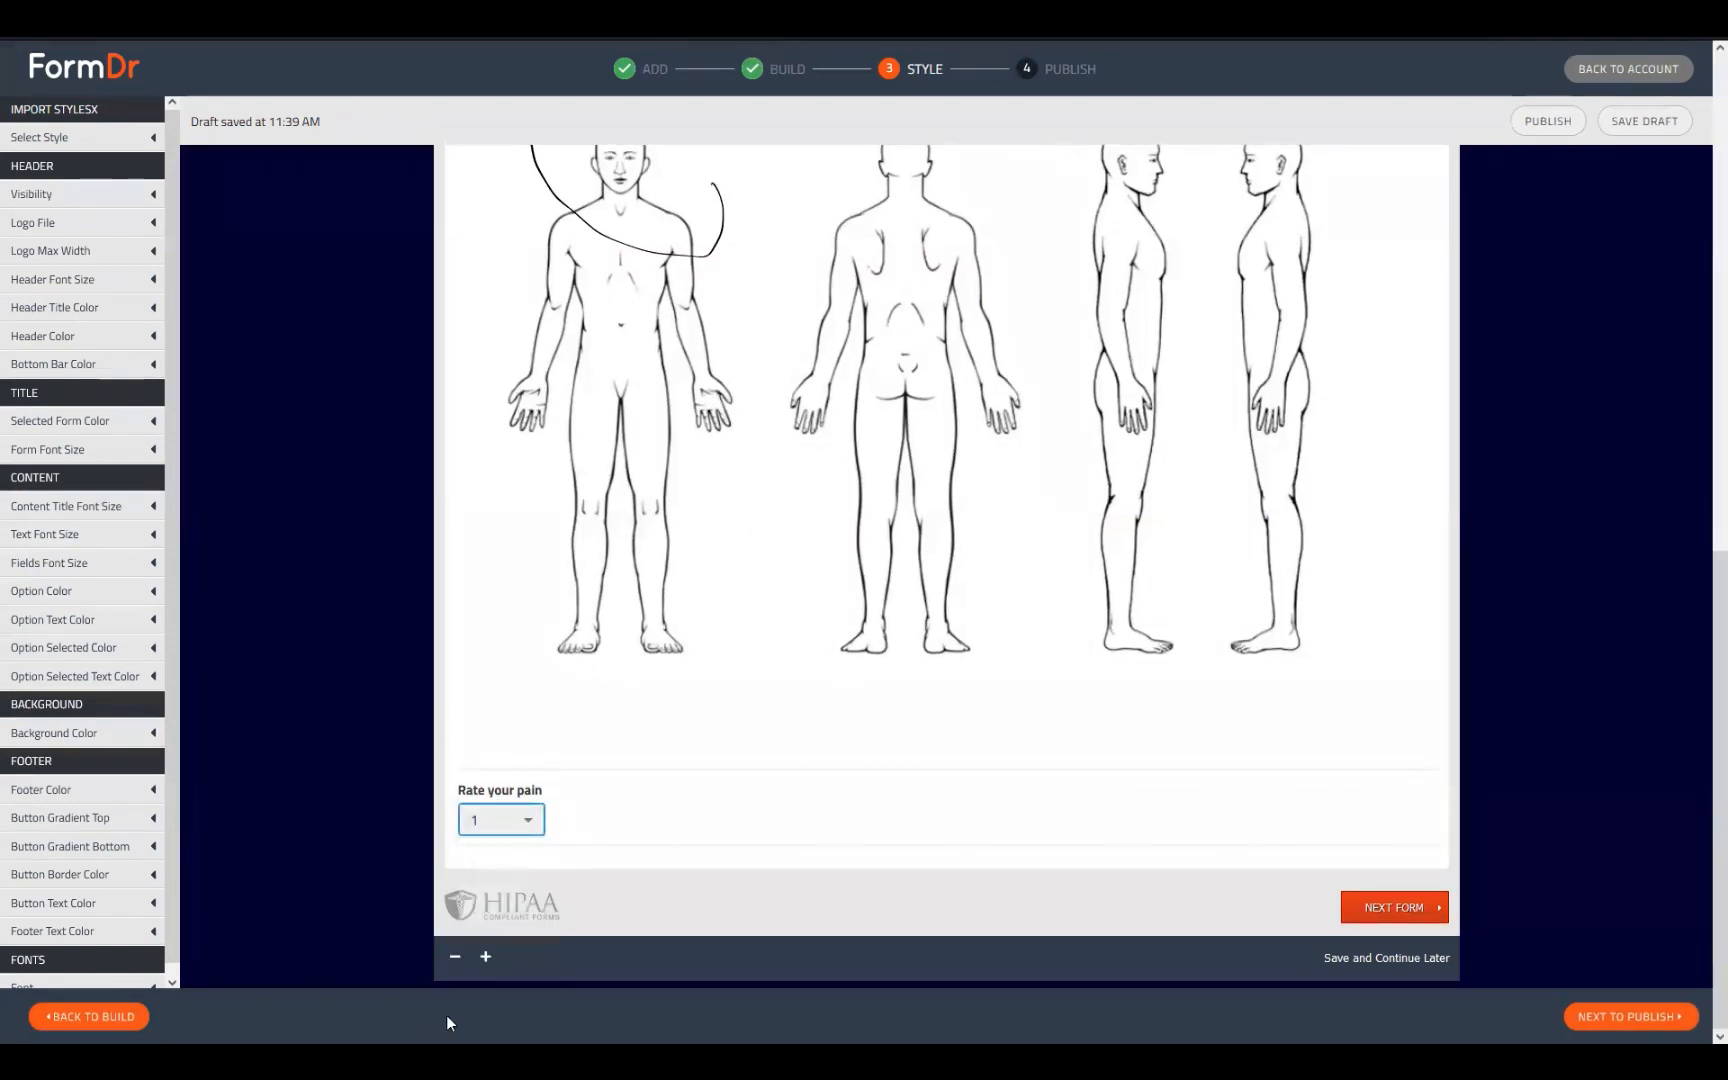
# Step: Return to the Build stage and preview the Information form's pain diagram again in the Style stage
pyautogui.click(113, 1016)
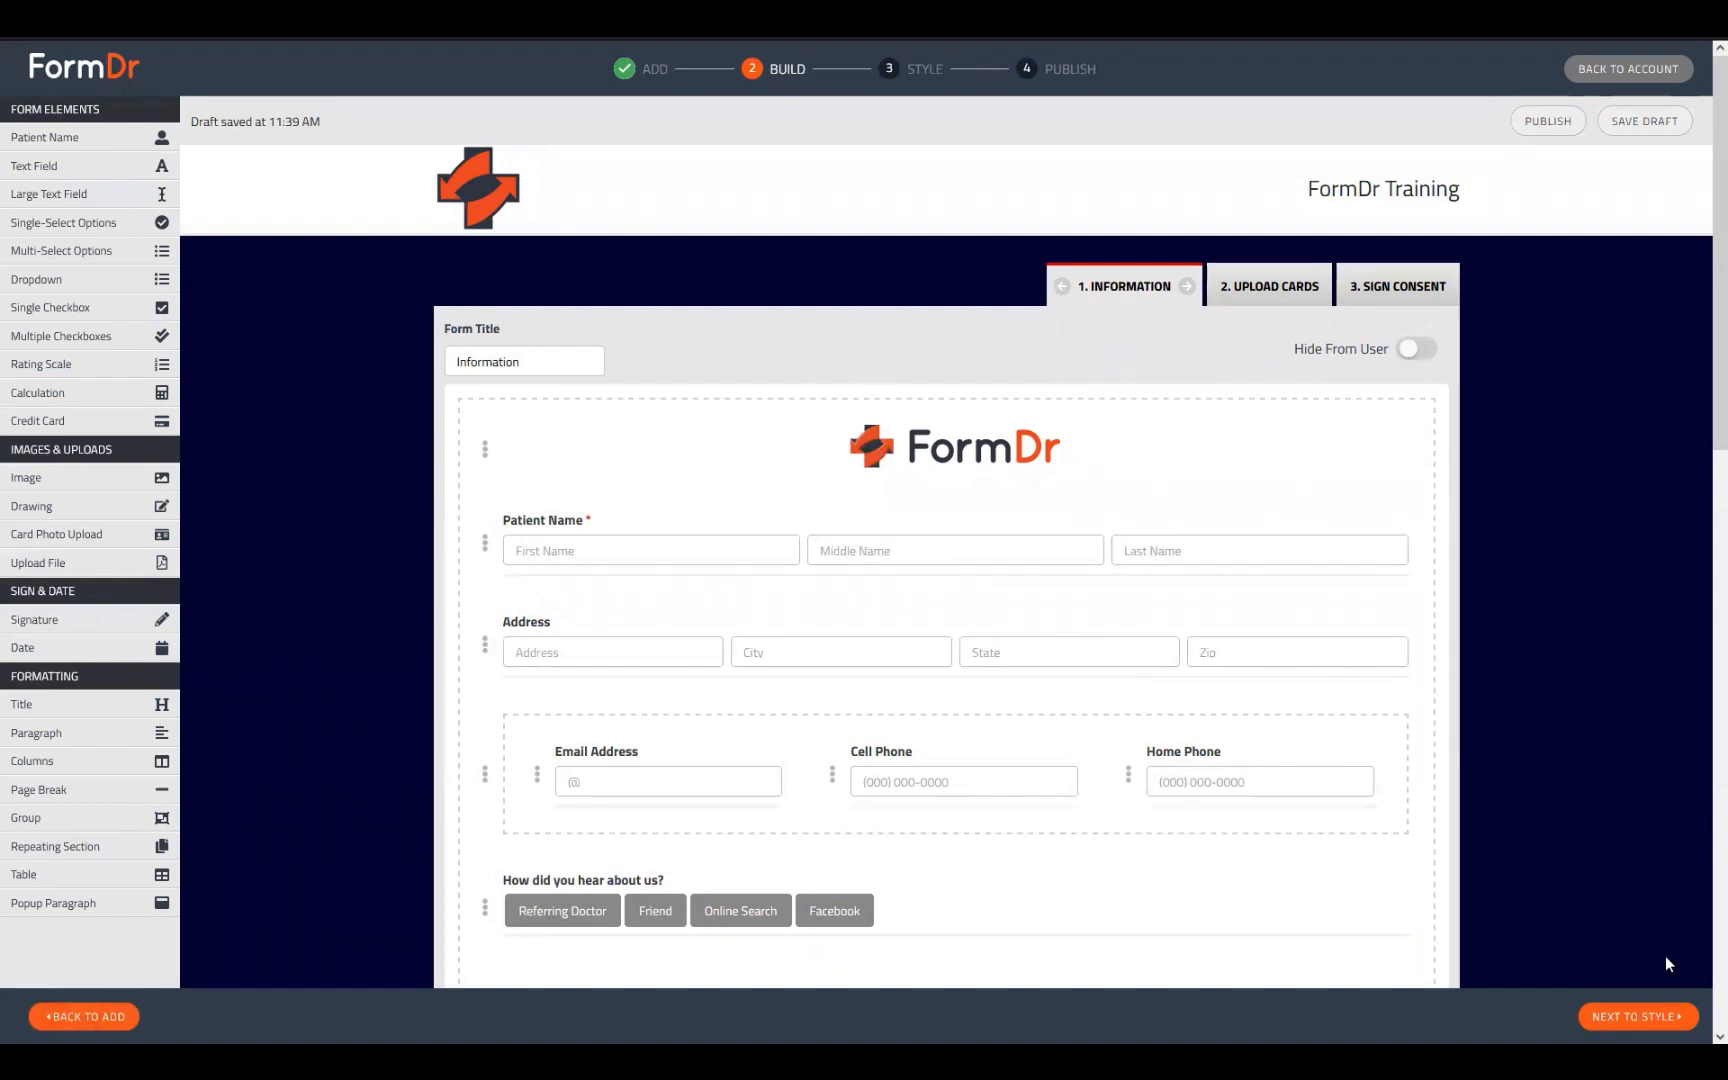
pyautogui.click(1638, 1016)
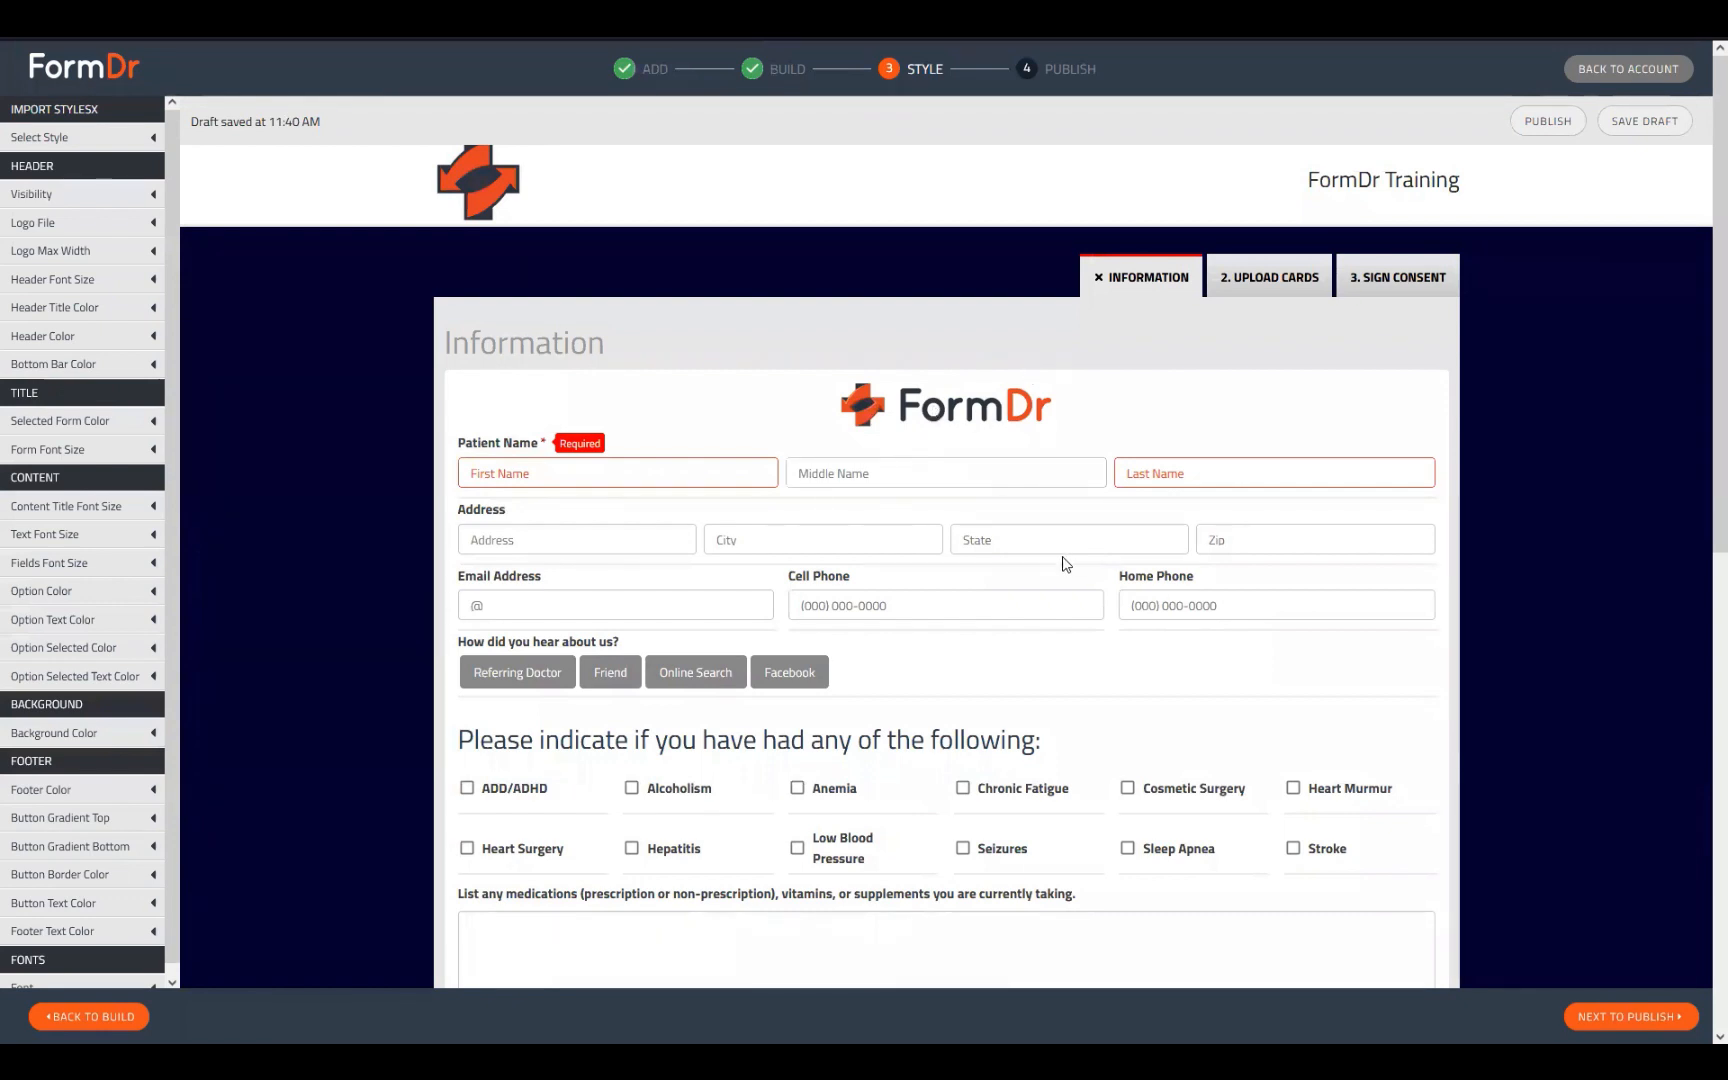
pyautogui.scroll(-5, 1075, 600)
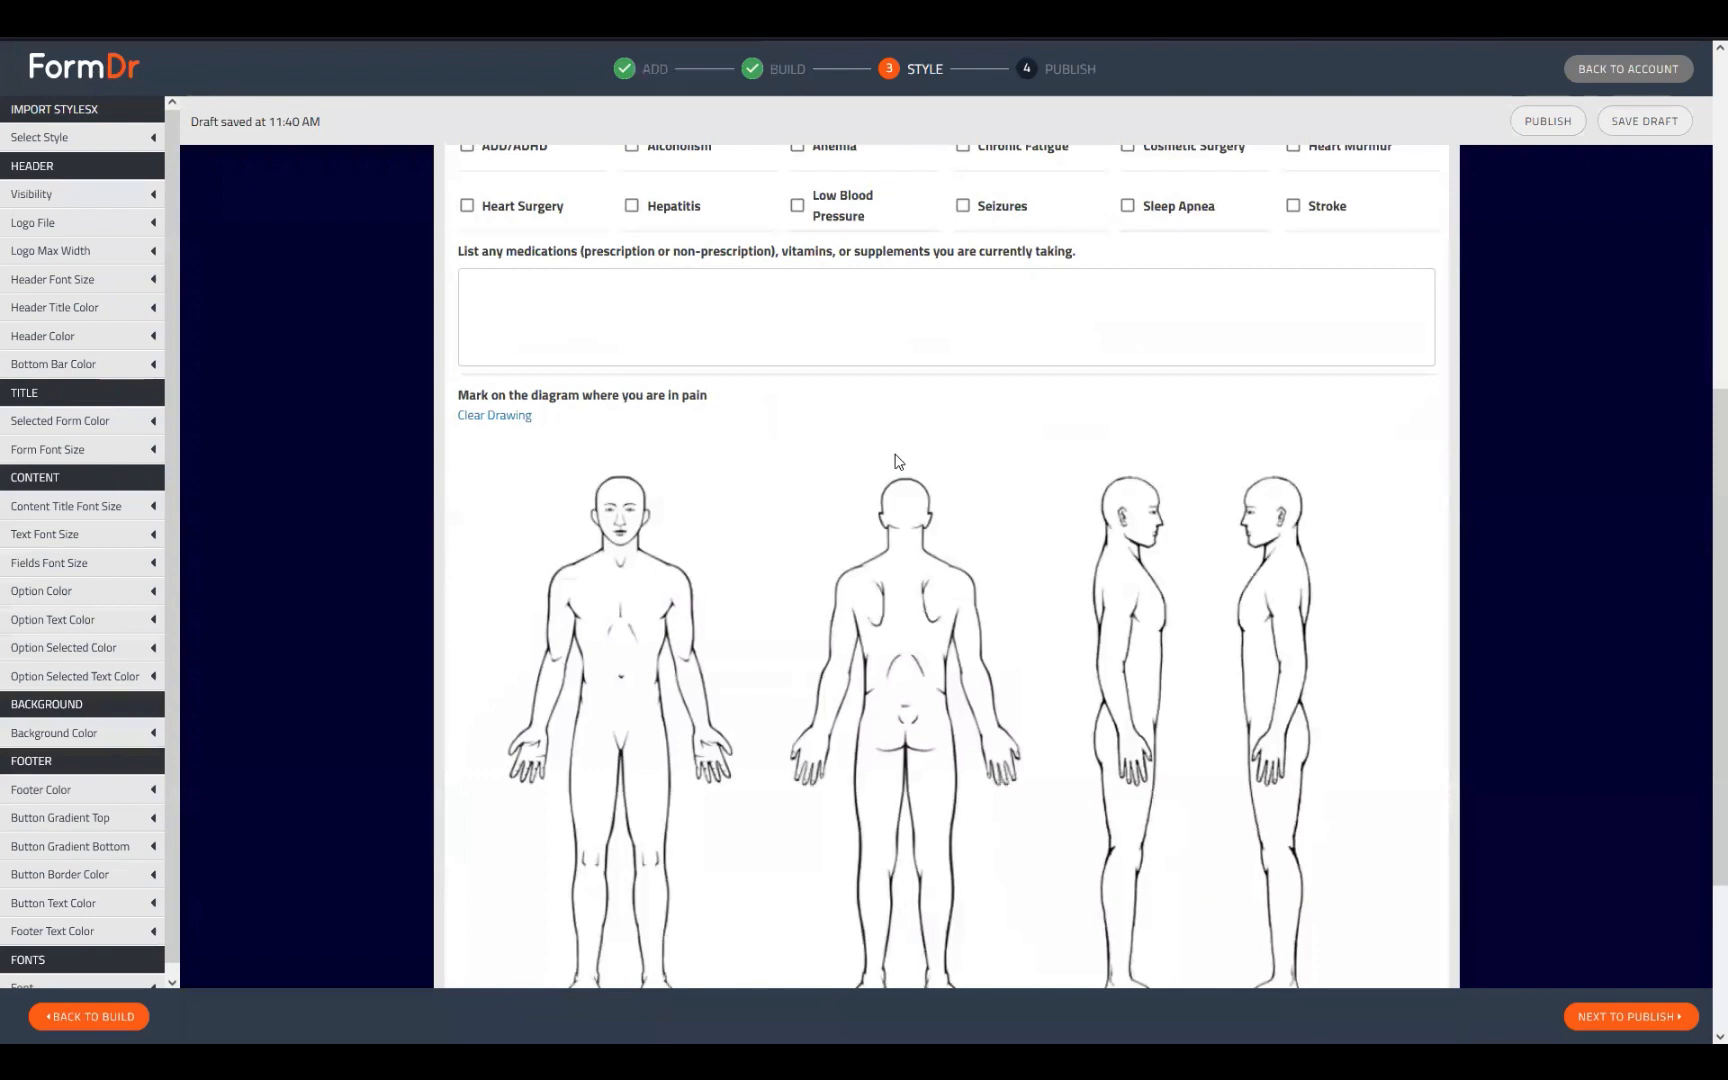
# Step: Return to the Build stage and turn off conditional fields for the pain diagram drawing
pyautogui.click(60, 1016)
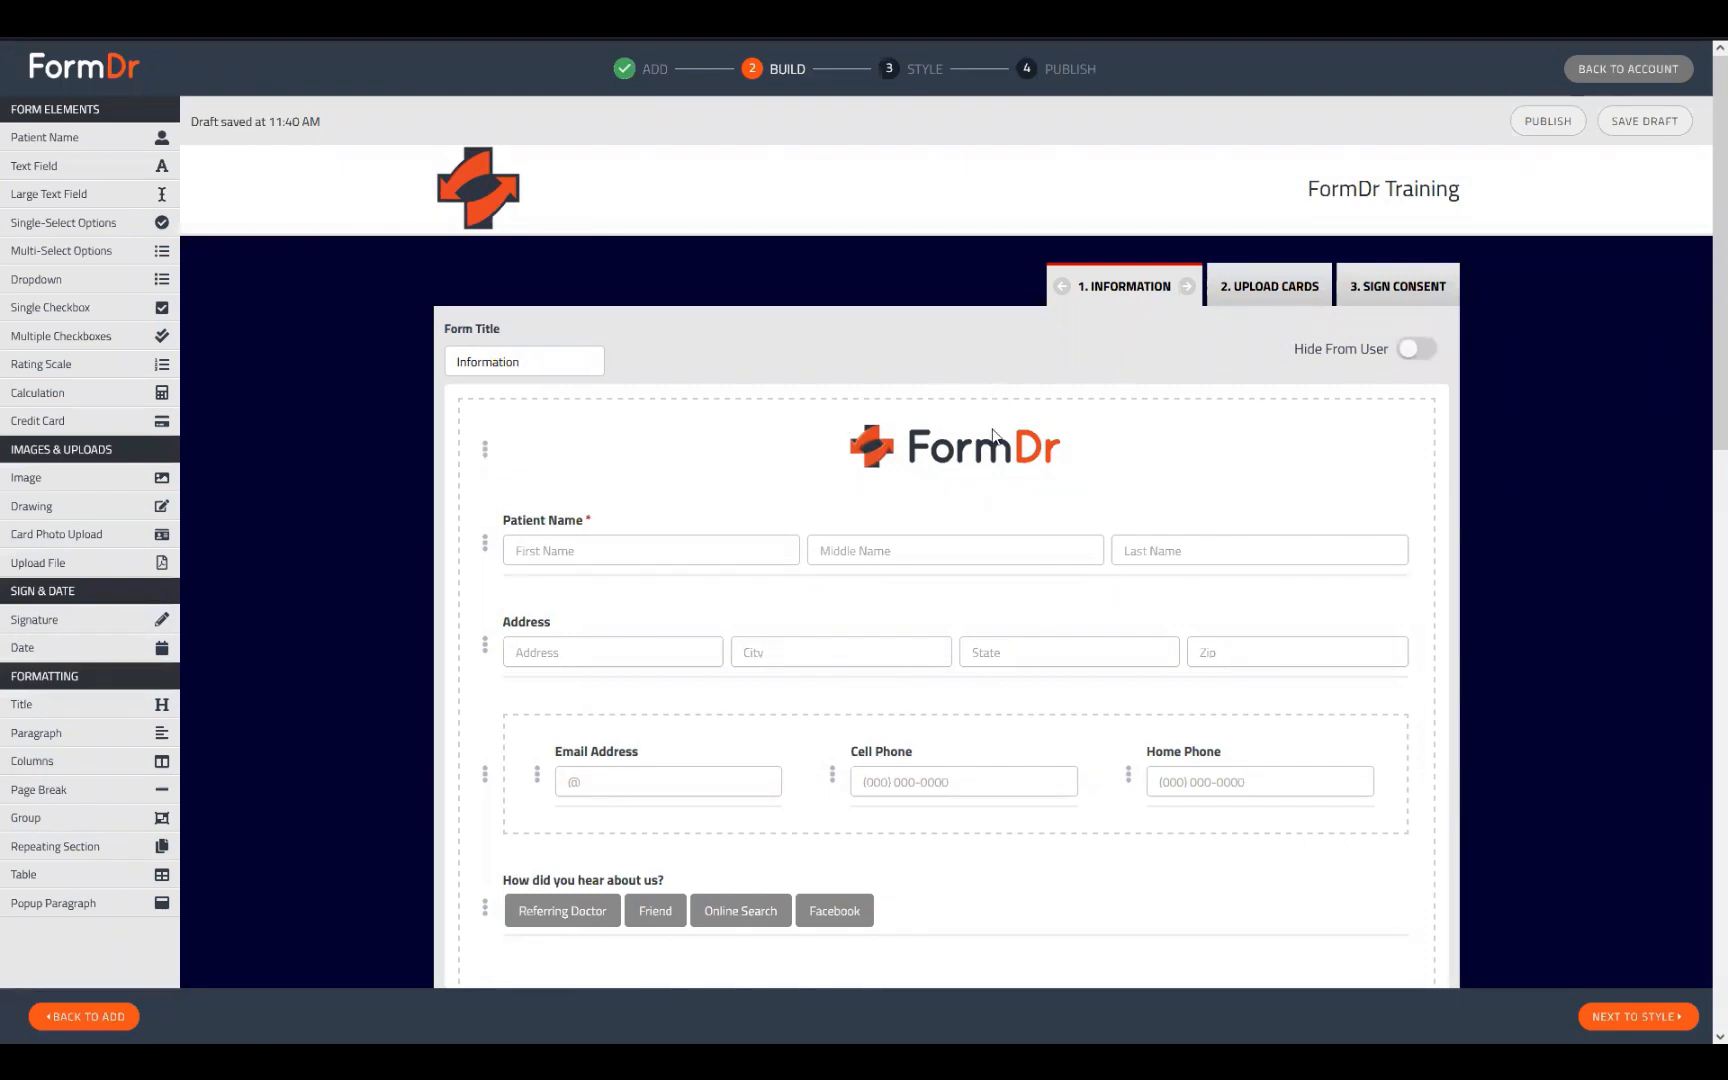
pyautogui.scroll(-12, 484, 452)
pyautogui.click(484, 489)
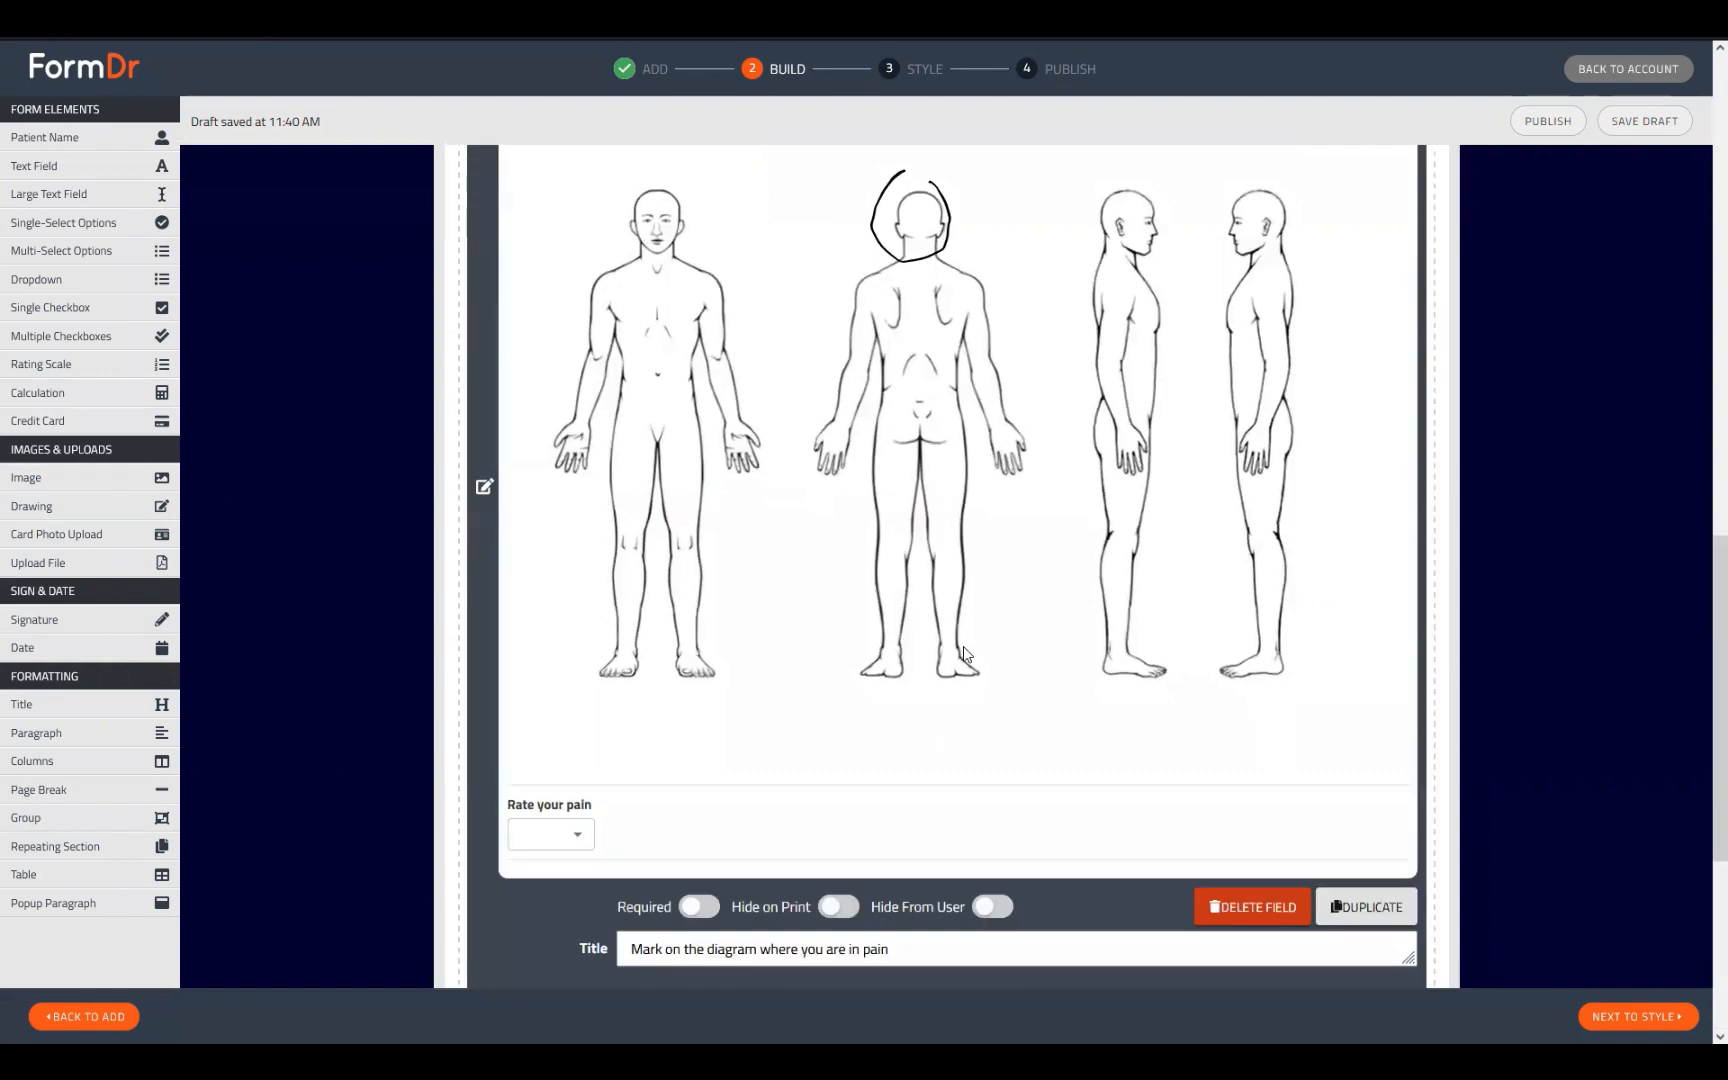
pyautogui.scroll(-4, 725, 694)
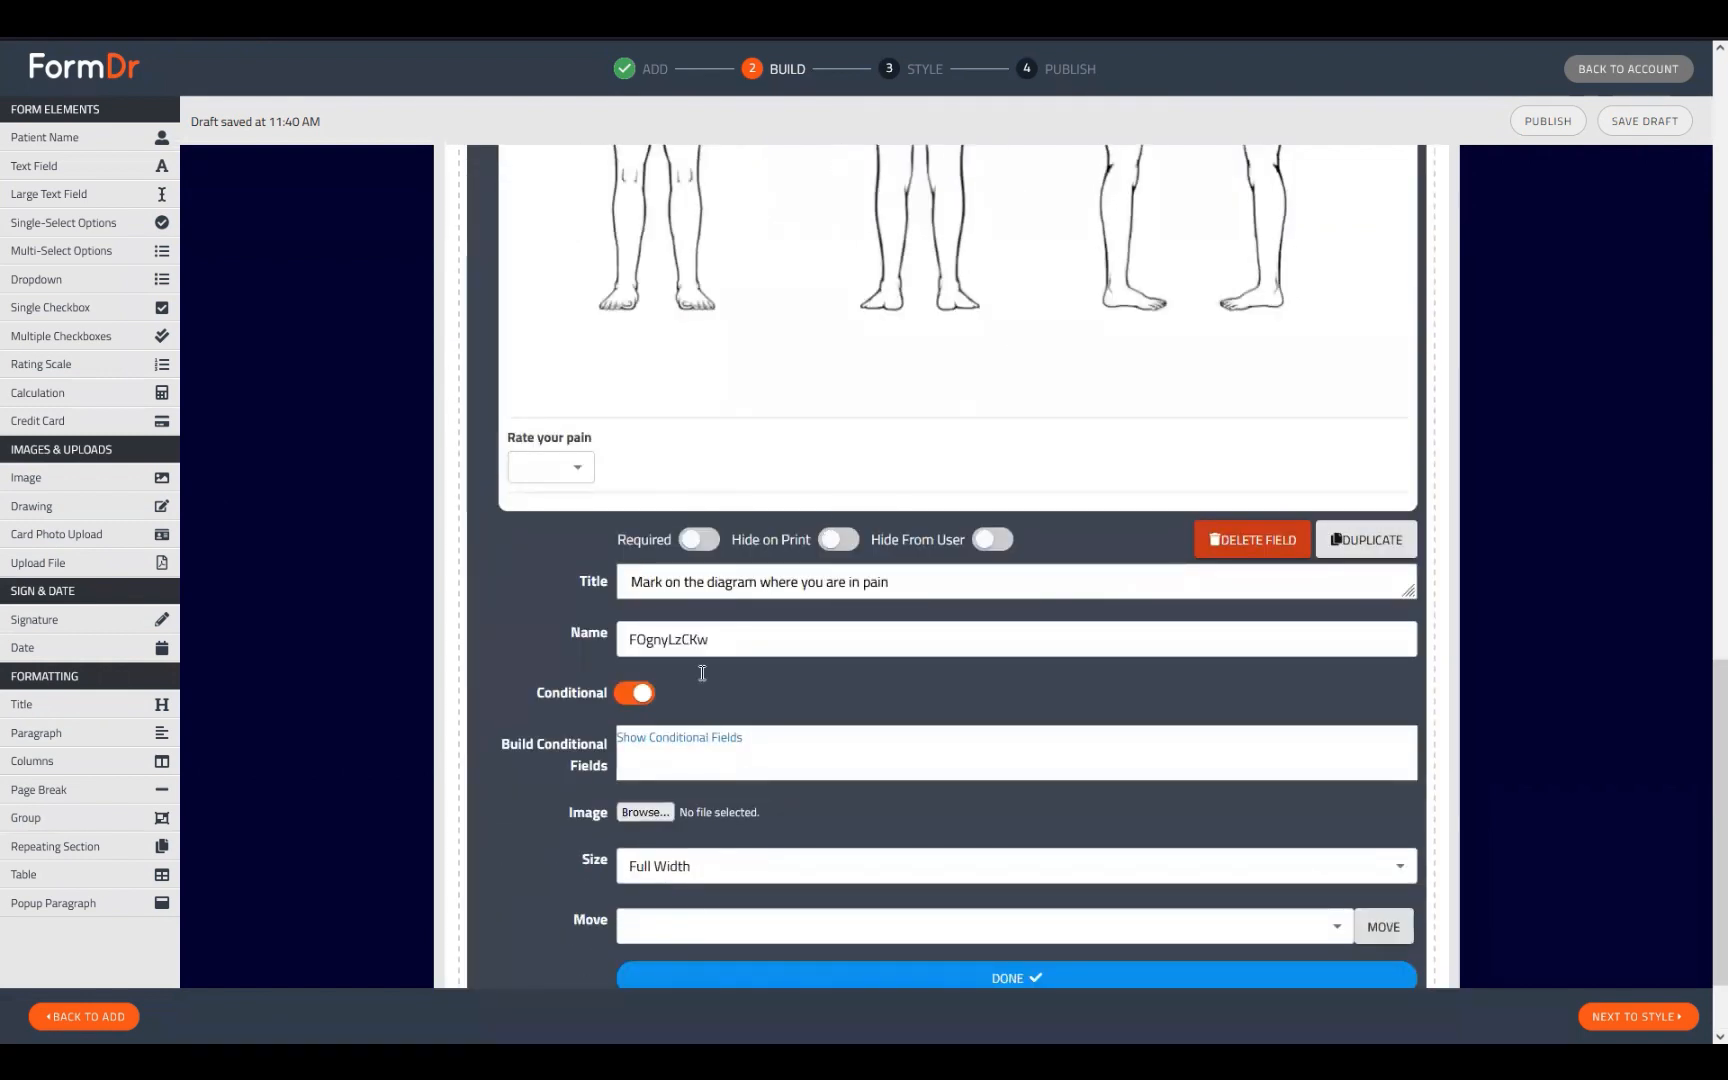
pyautogui.scroll(4, 628, 709)
pyautogui.scroll(-4, 870, 550)
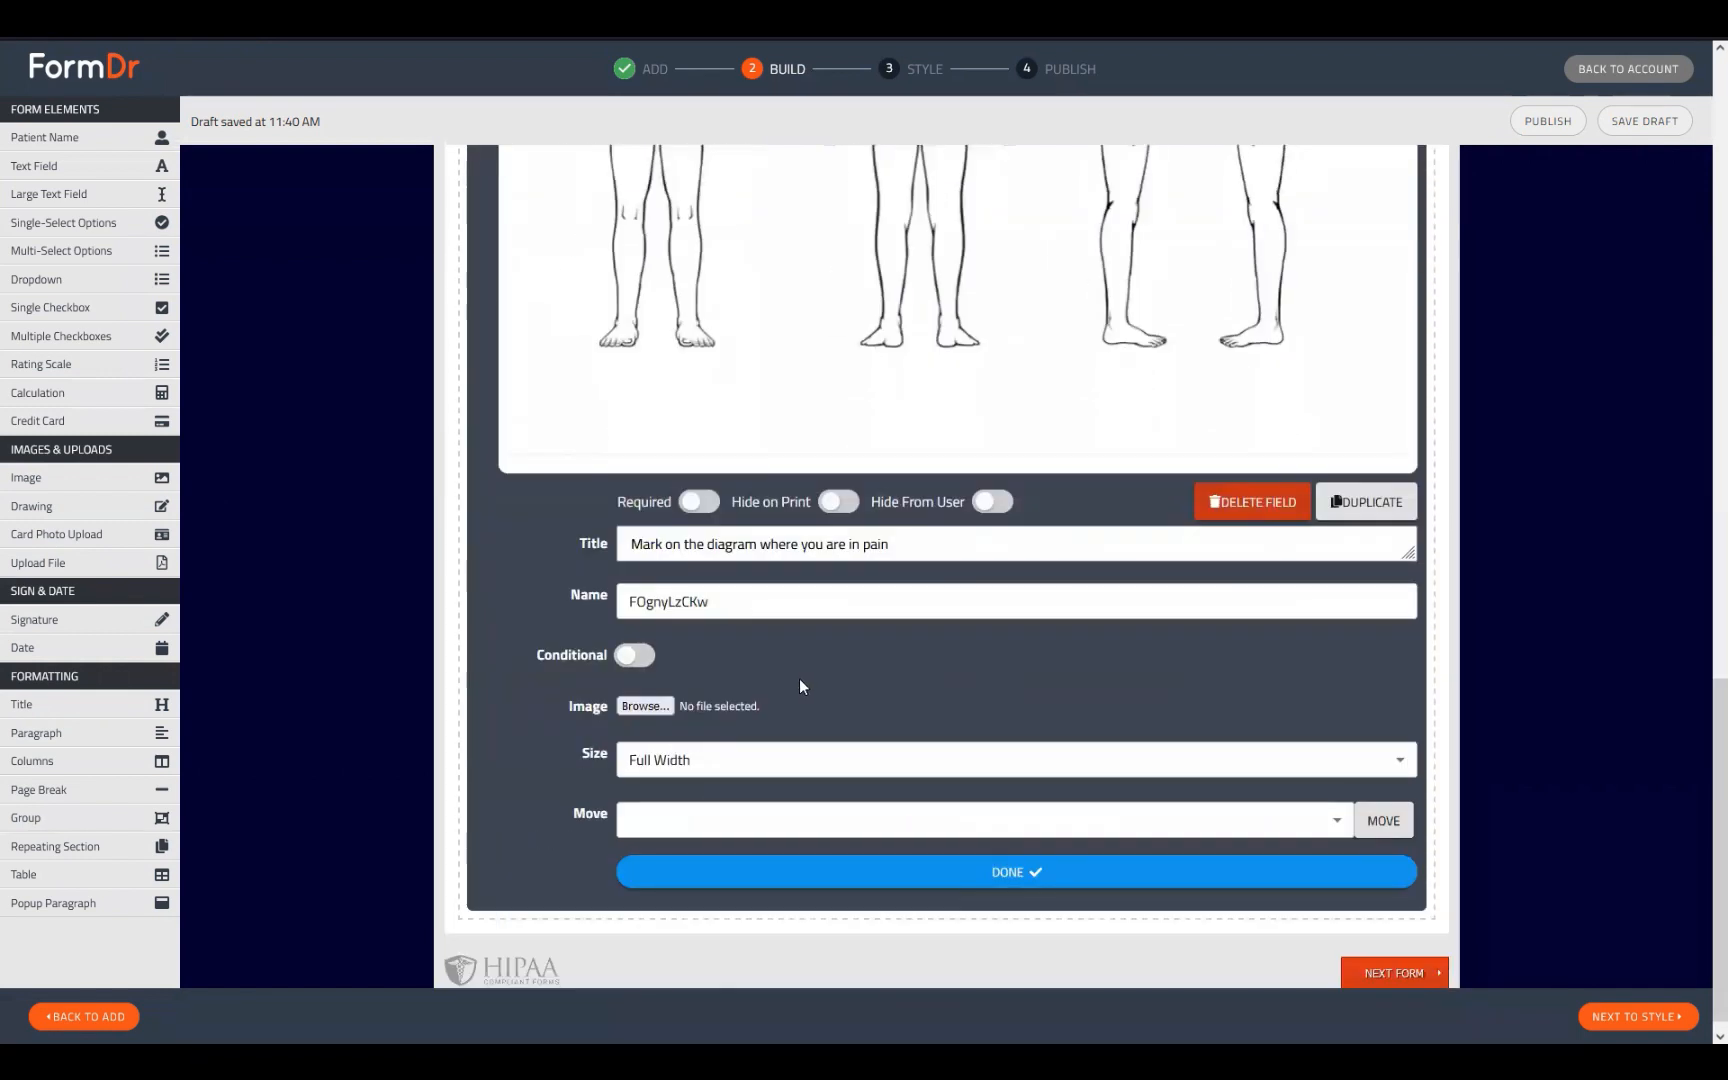
# Step: Upload 0000bigpain.png from the Desktop as the pain diagram's image
pyautogui.click(648, 707)
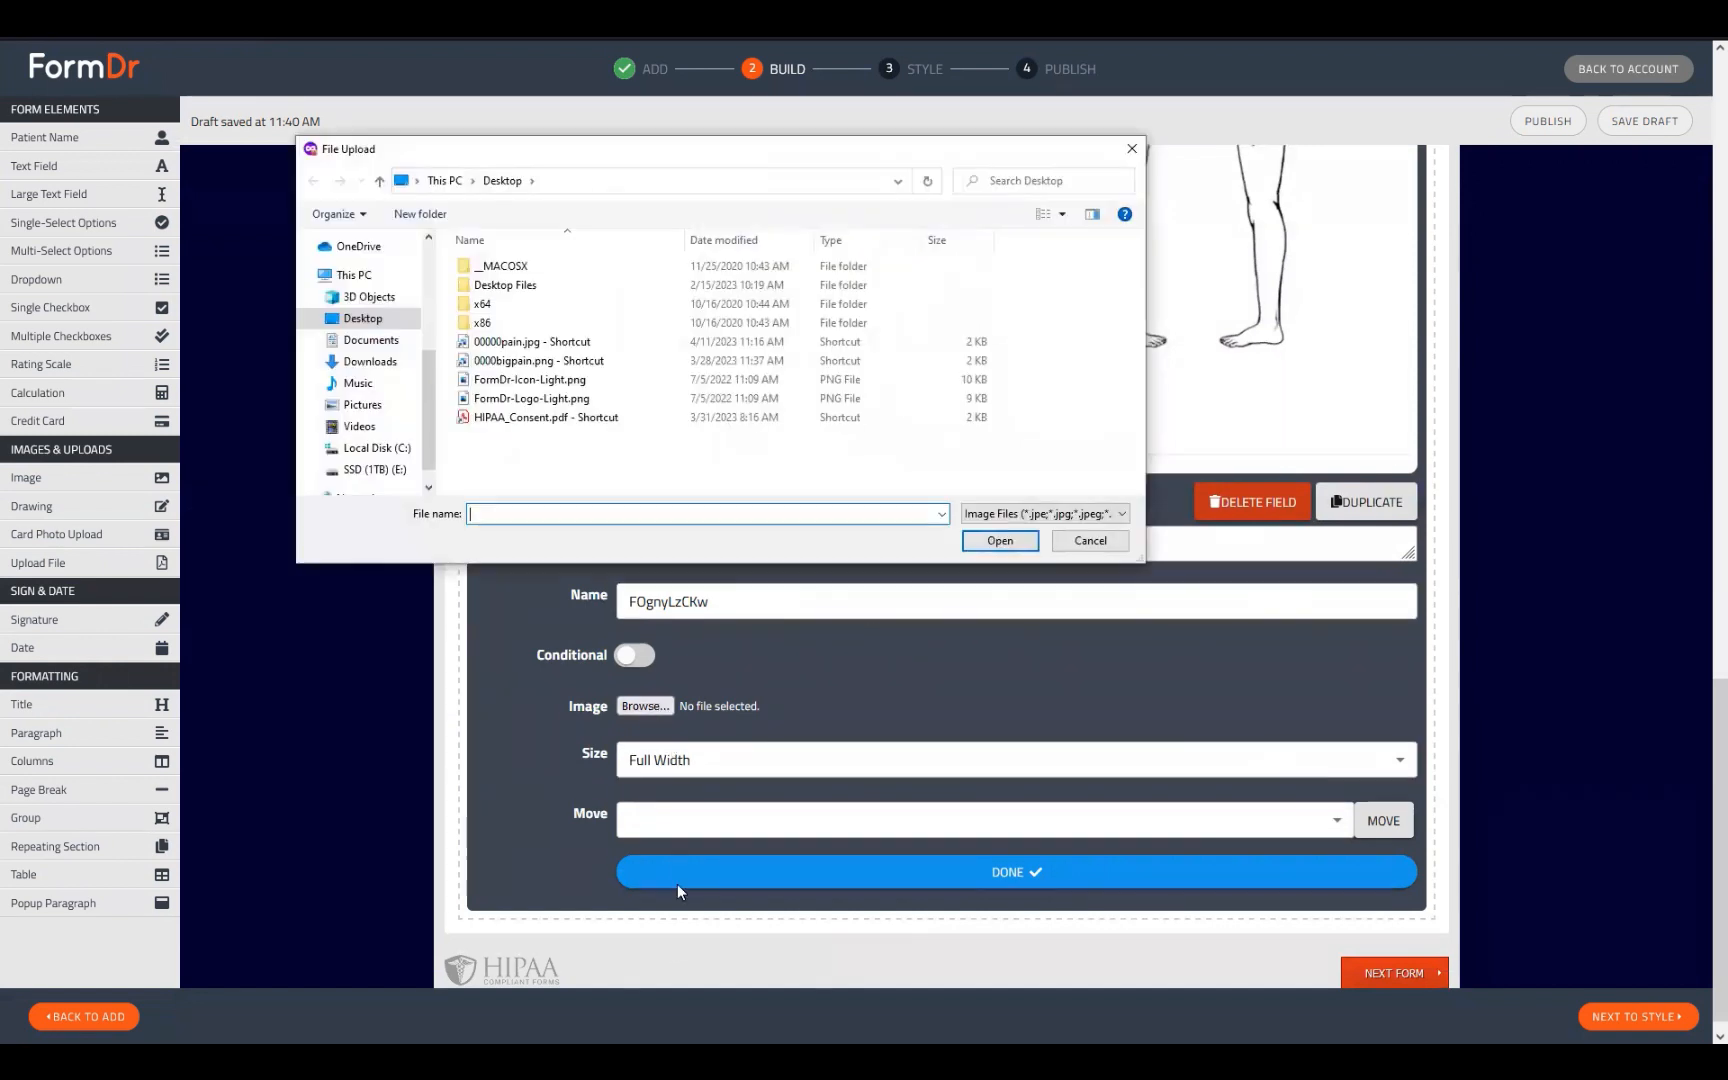
pyautogui.click(565, 361)
pyautogui.click(990, 540)
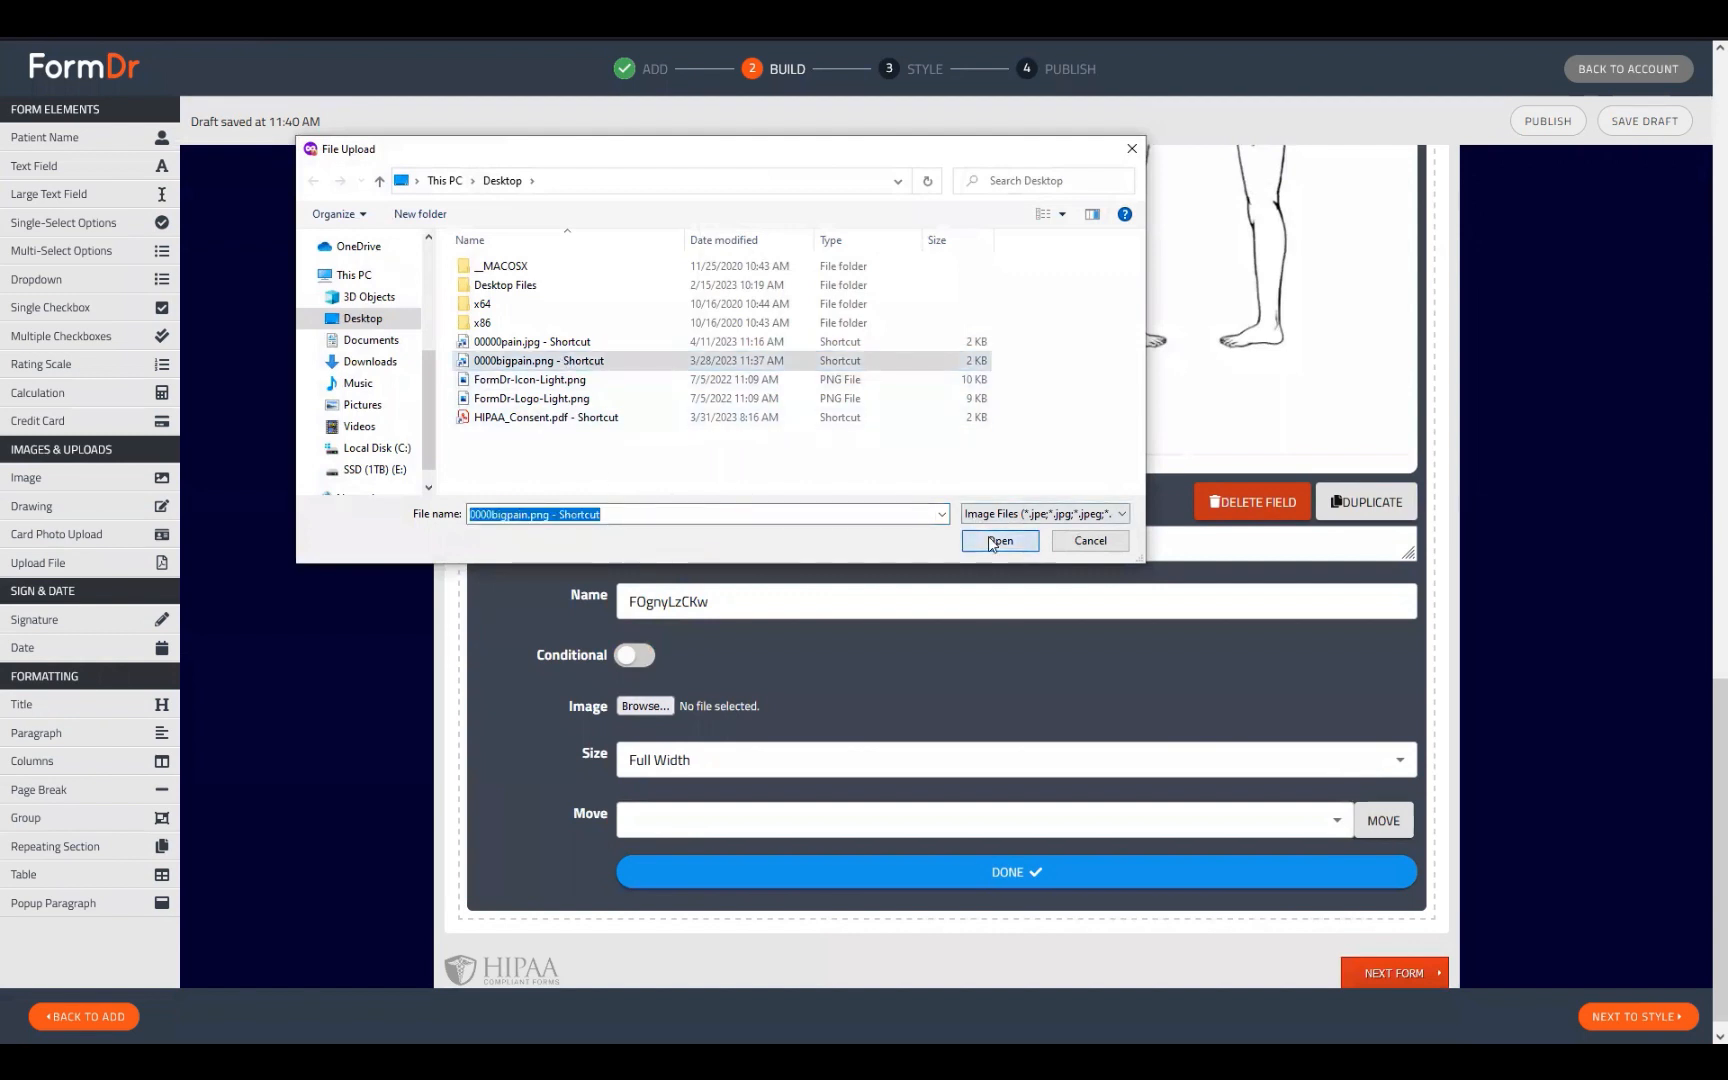
pyautogui.scroll(4, 957, 877)
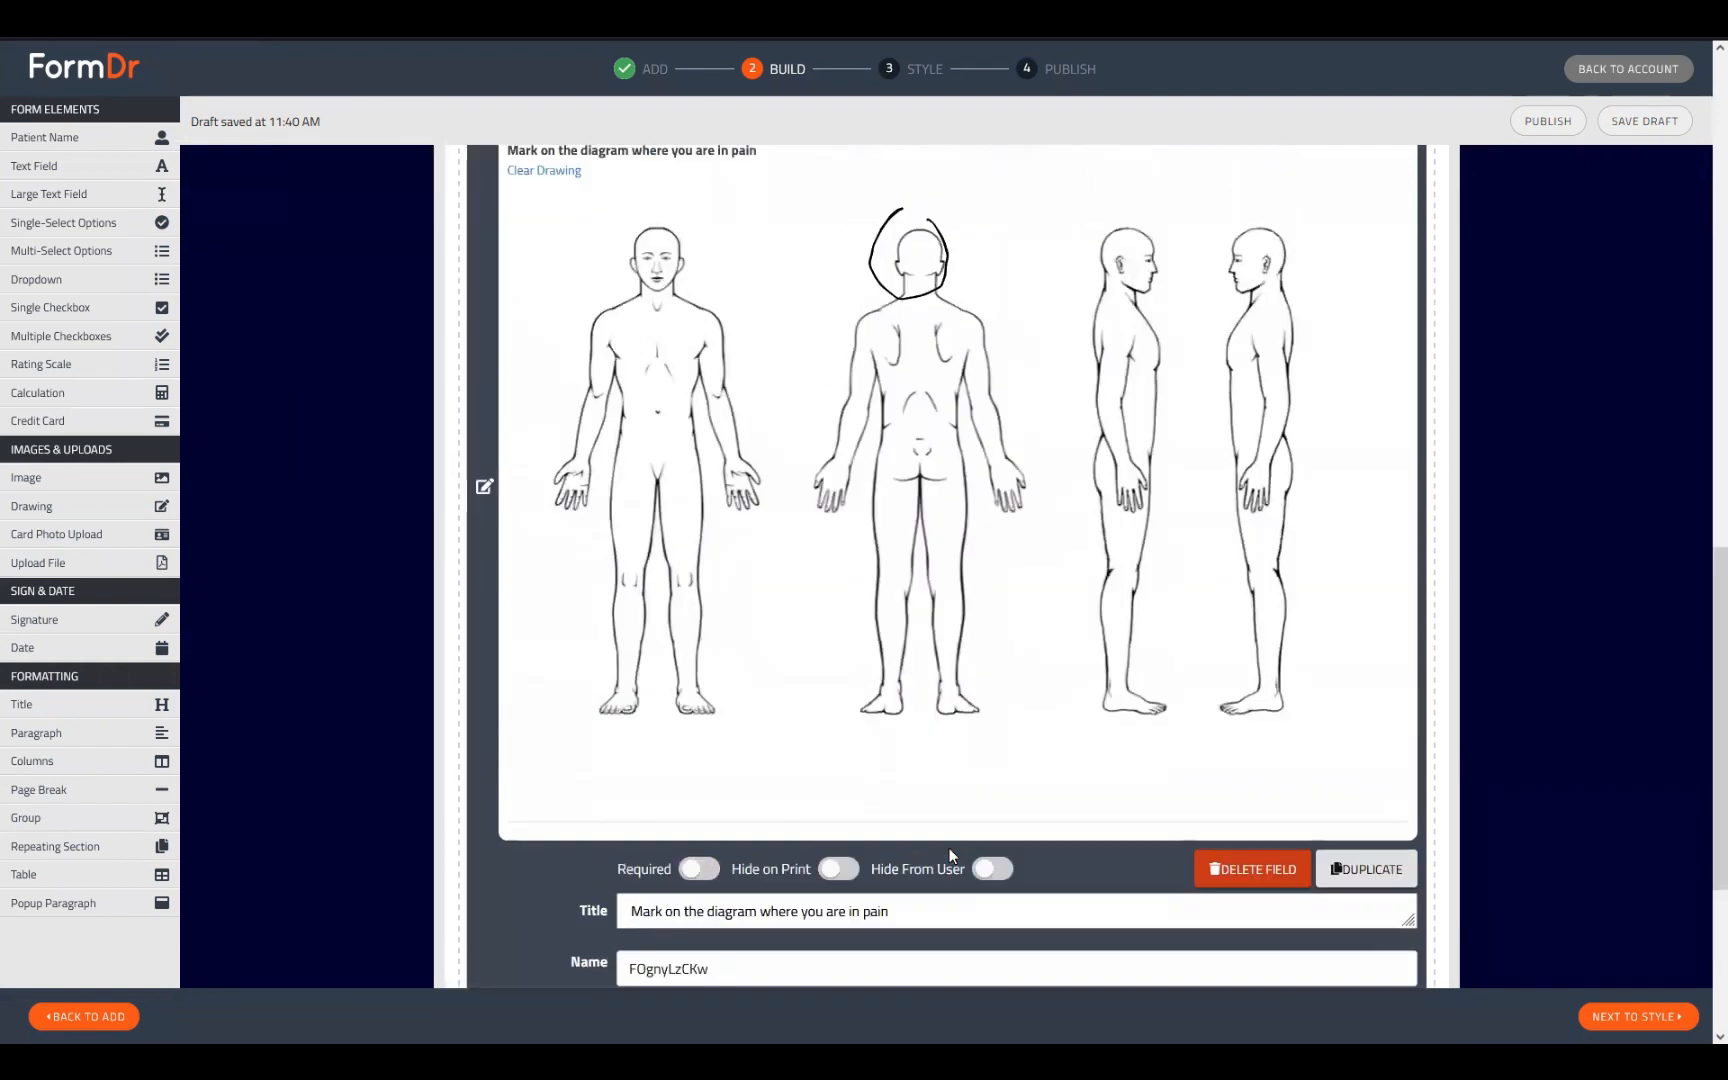
pyautogui.scroll(-1, 943, 850)
pyautogui.scroll(-2, 609, 781)
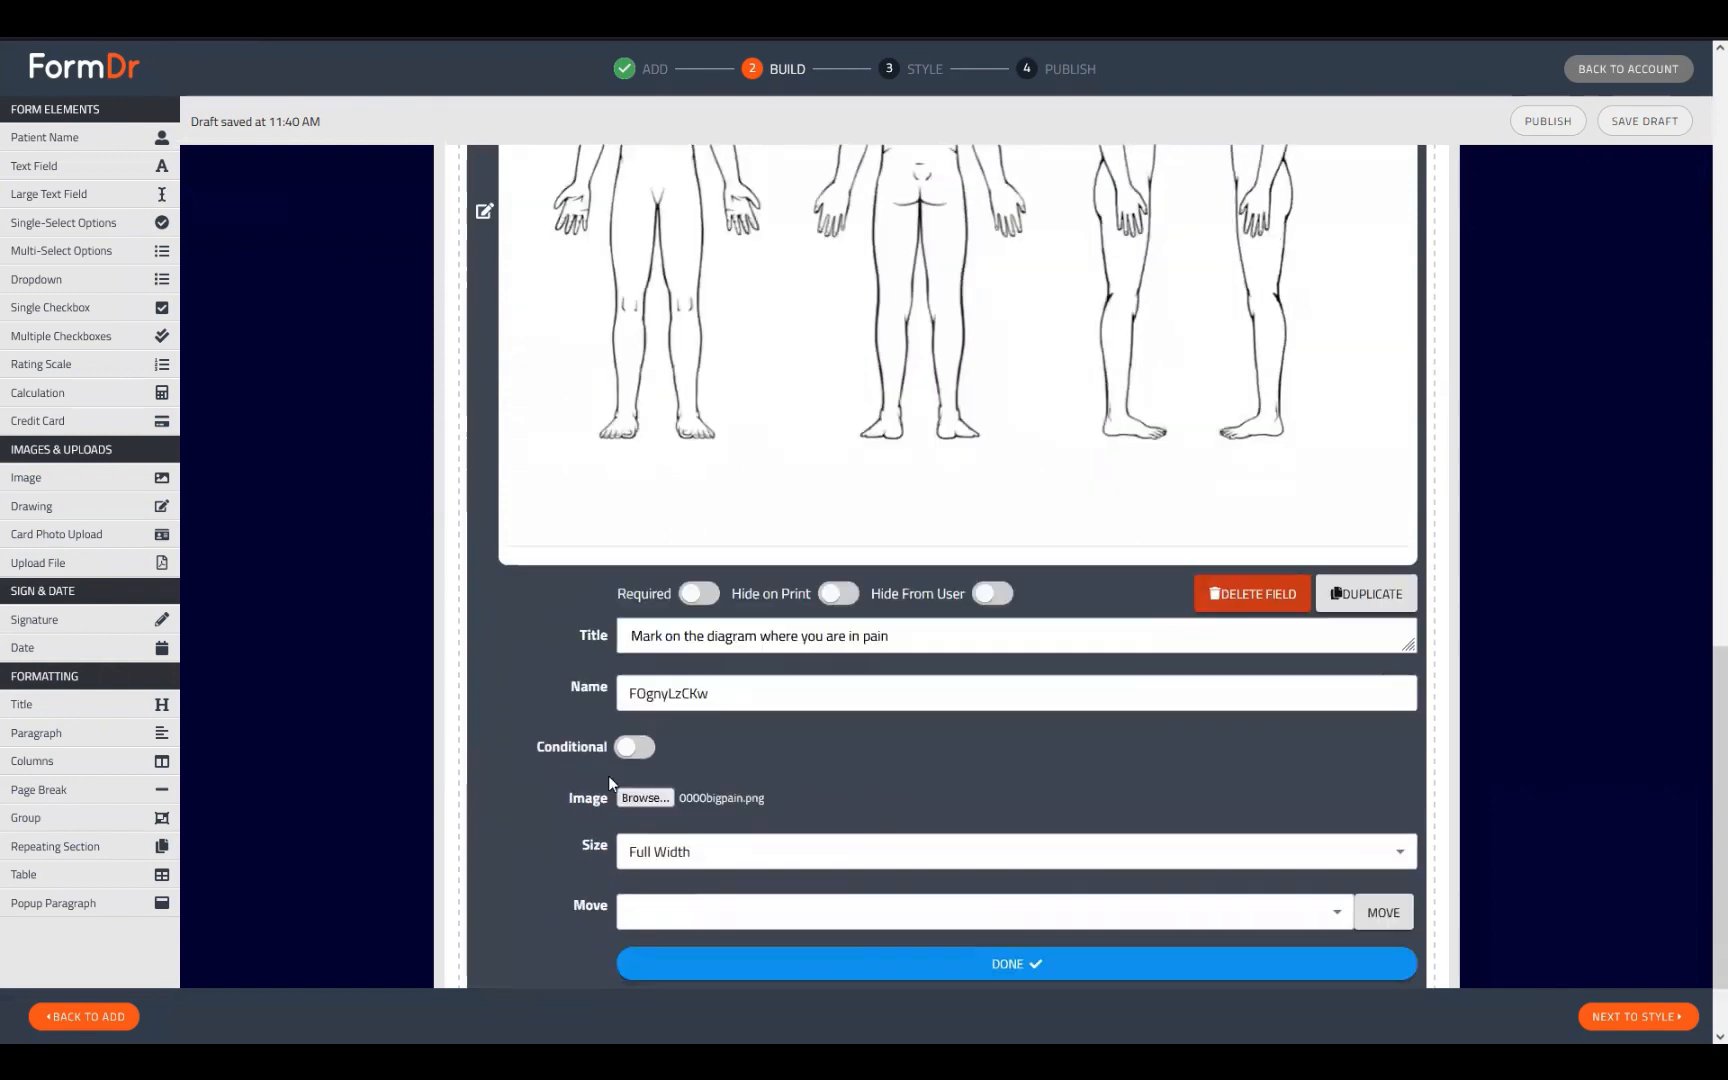
# Step: Replace the pain diagram's image with 00000pain.jpg from the Desktop and close the field's settings
pyautogui.click(644, 798)
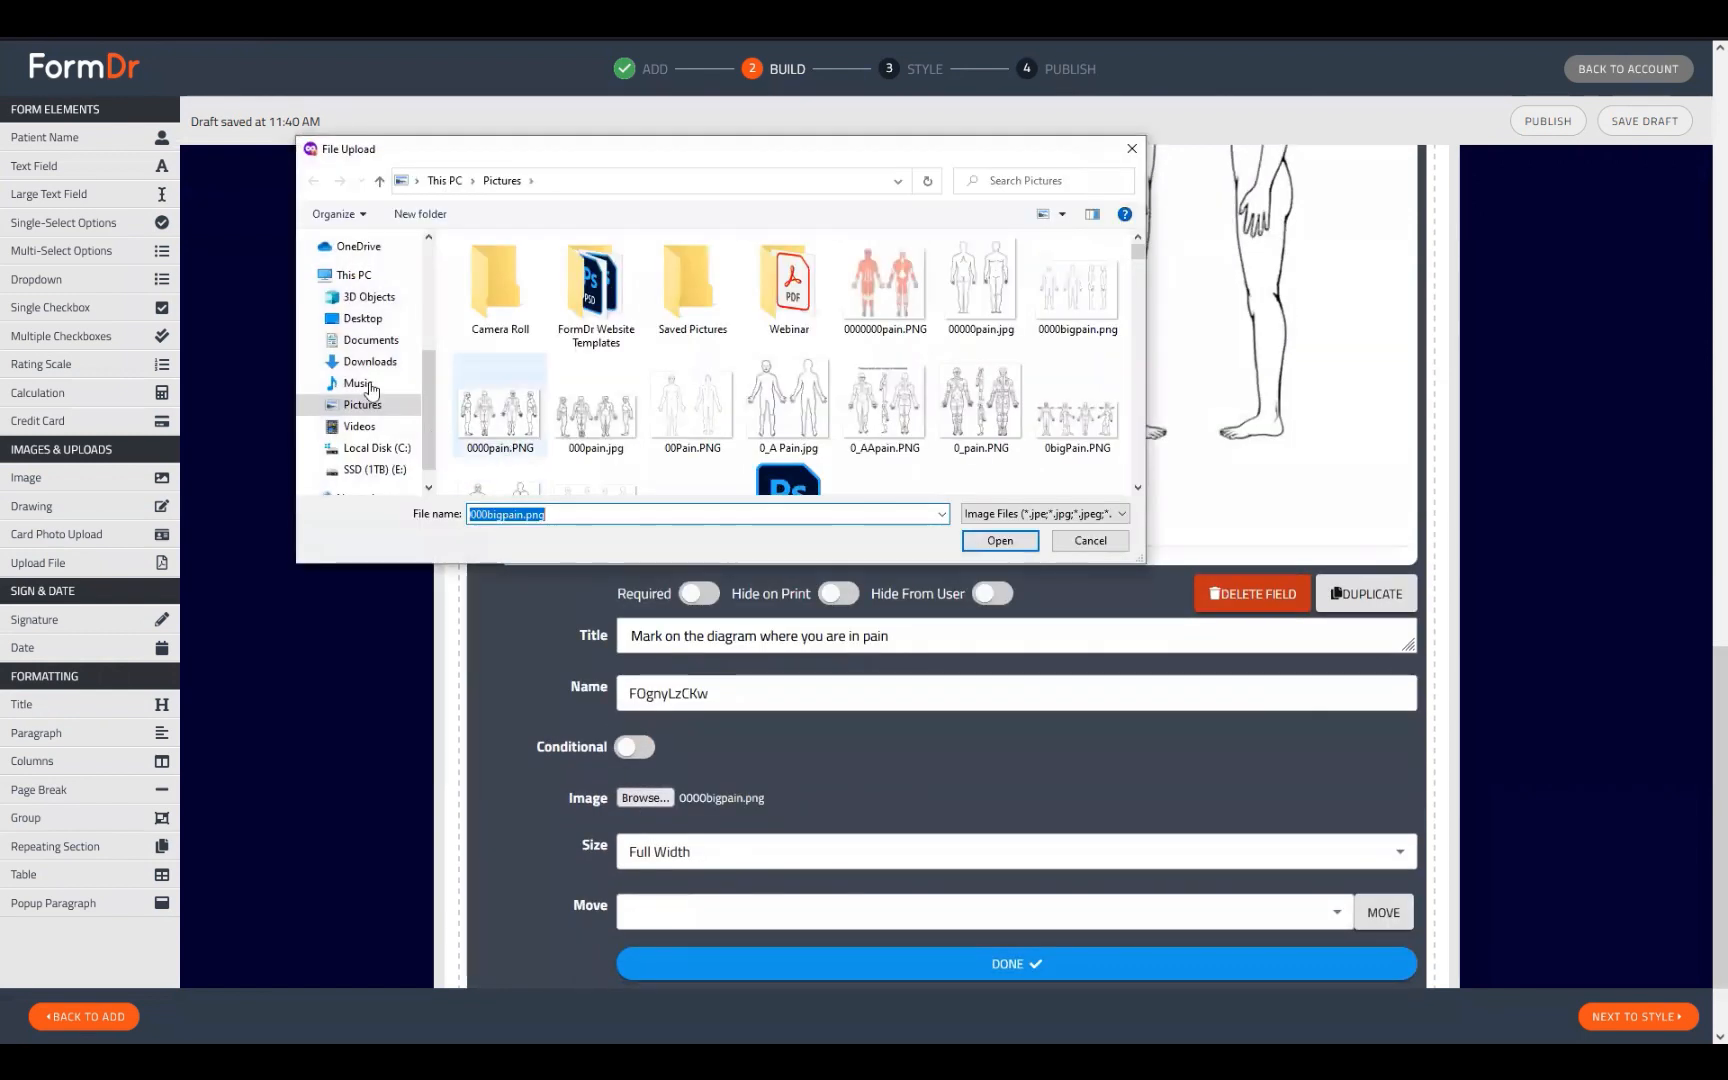
pyautogui.click(362, 318)
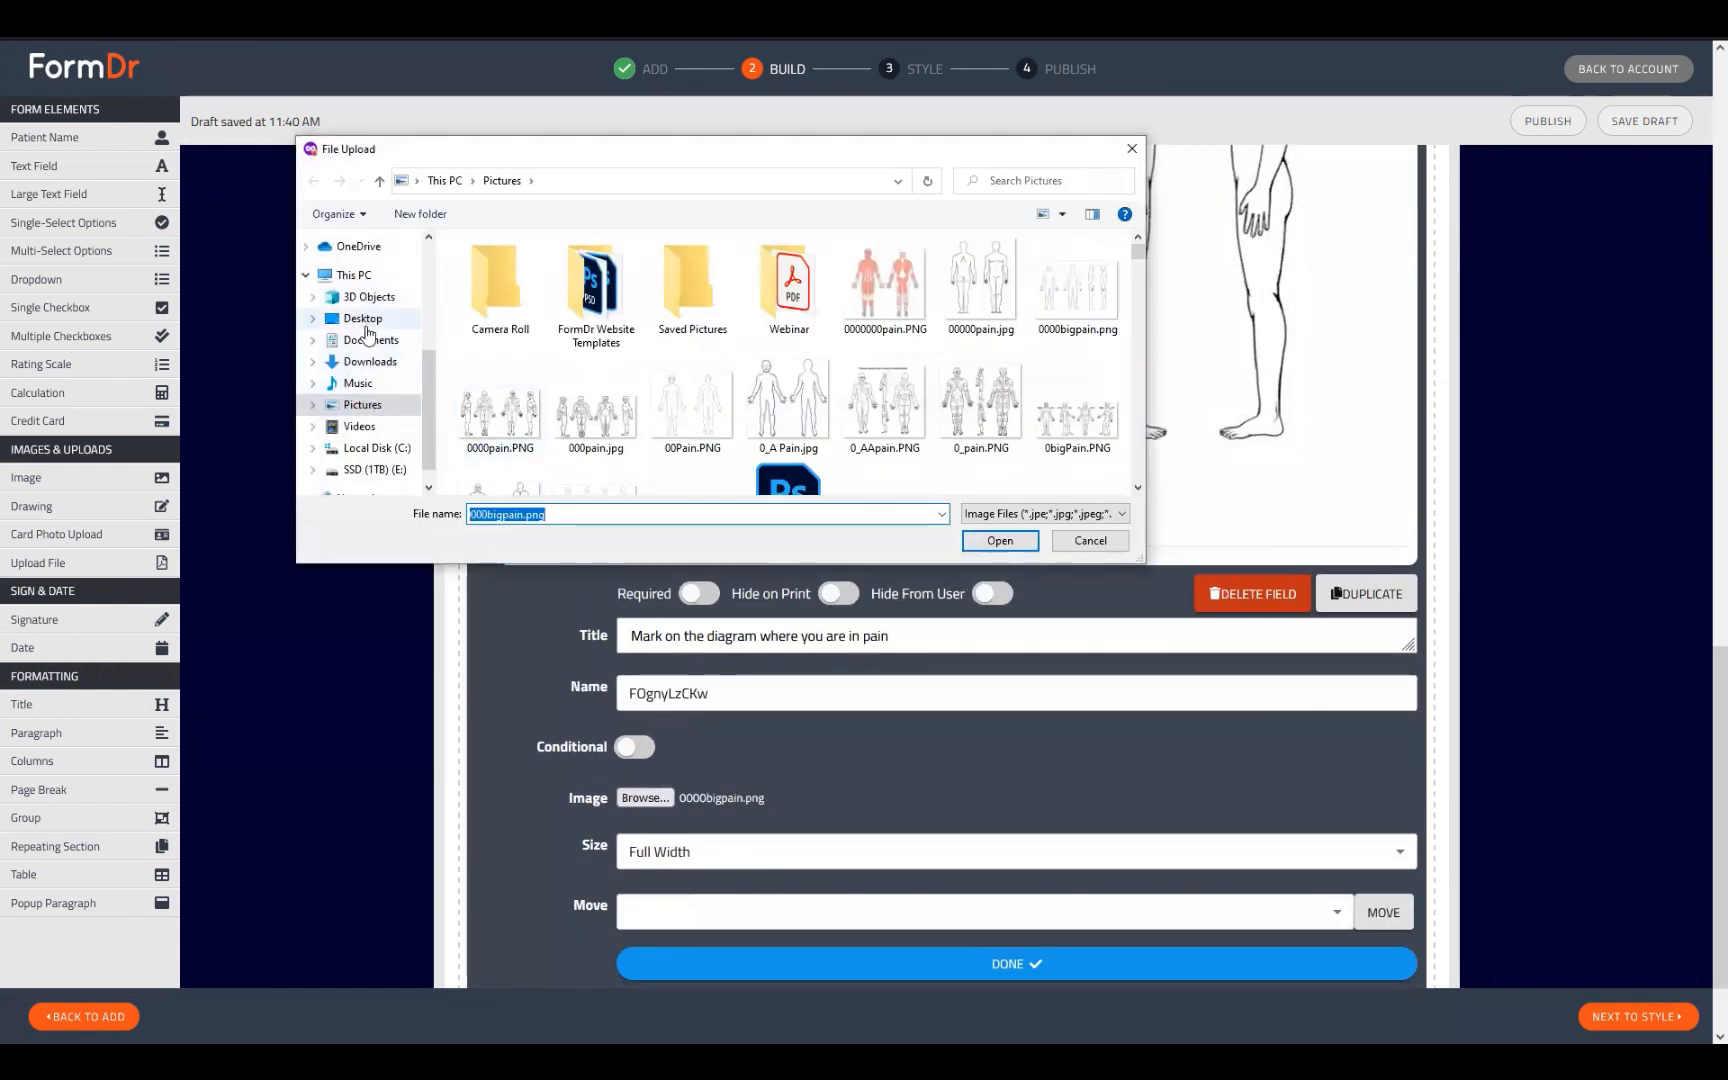
pyautogui.click(532, 342)
pyautogui.click(1000, 540)
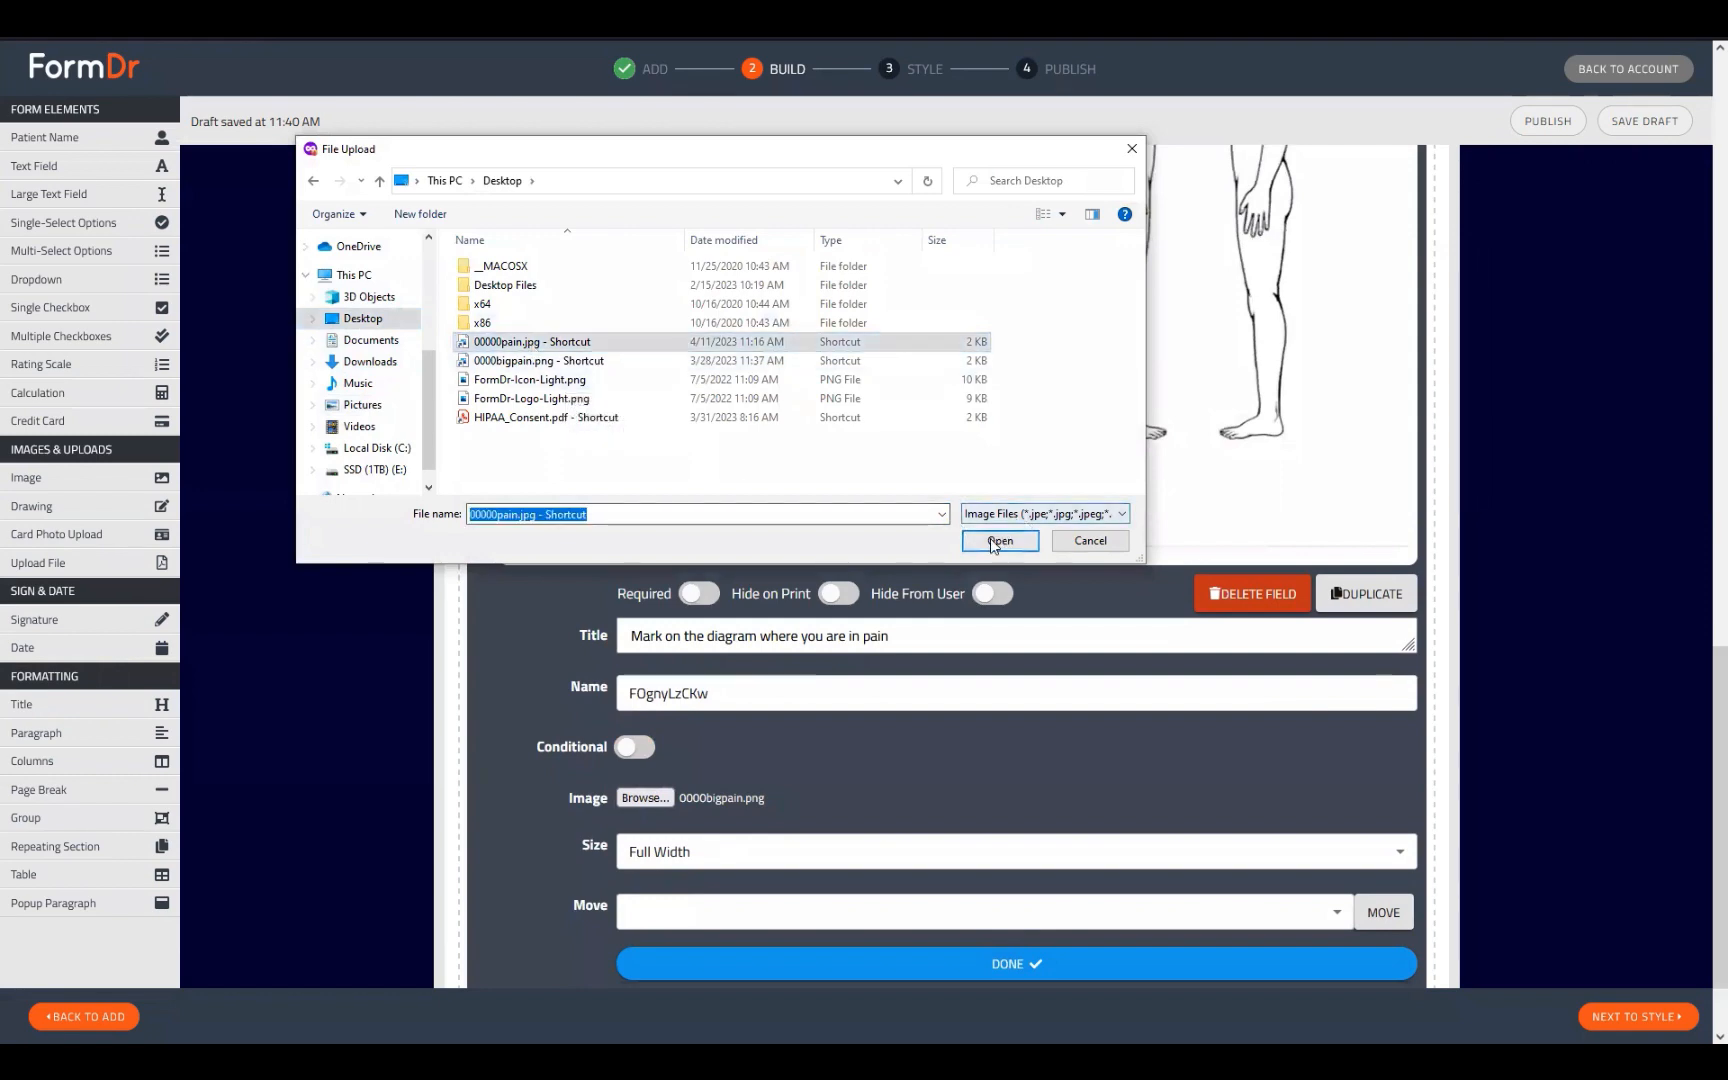
pyautogui.scroll(5, 652, 629)
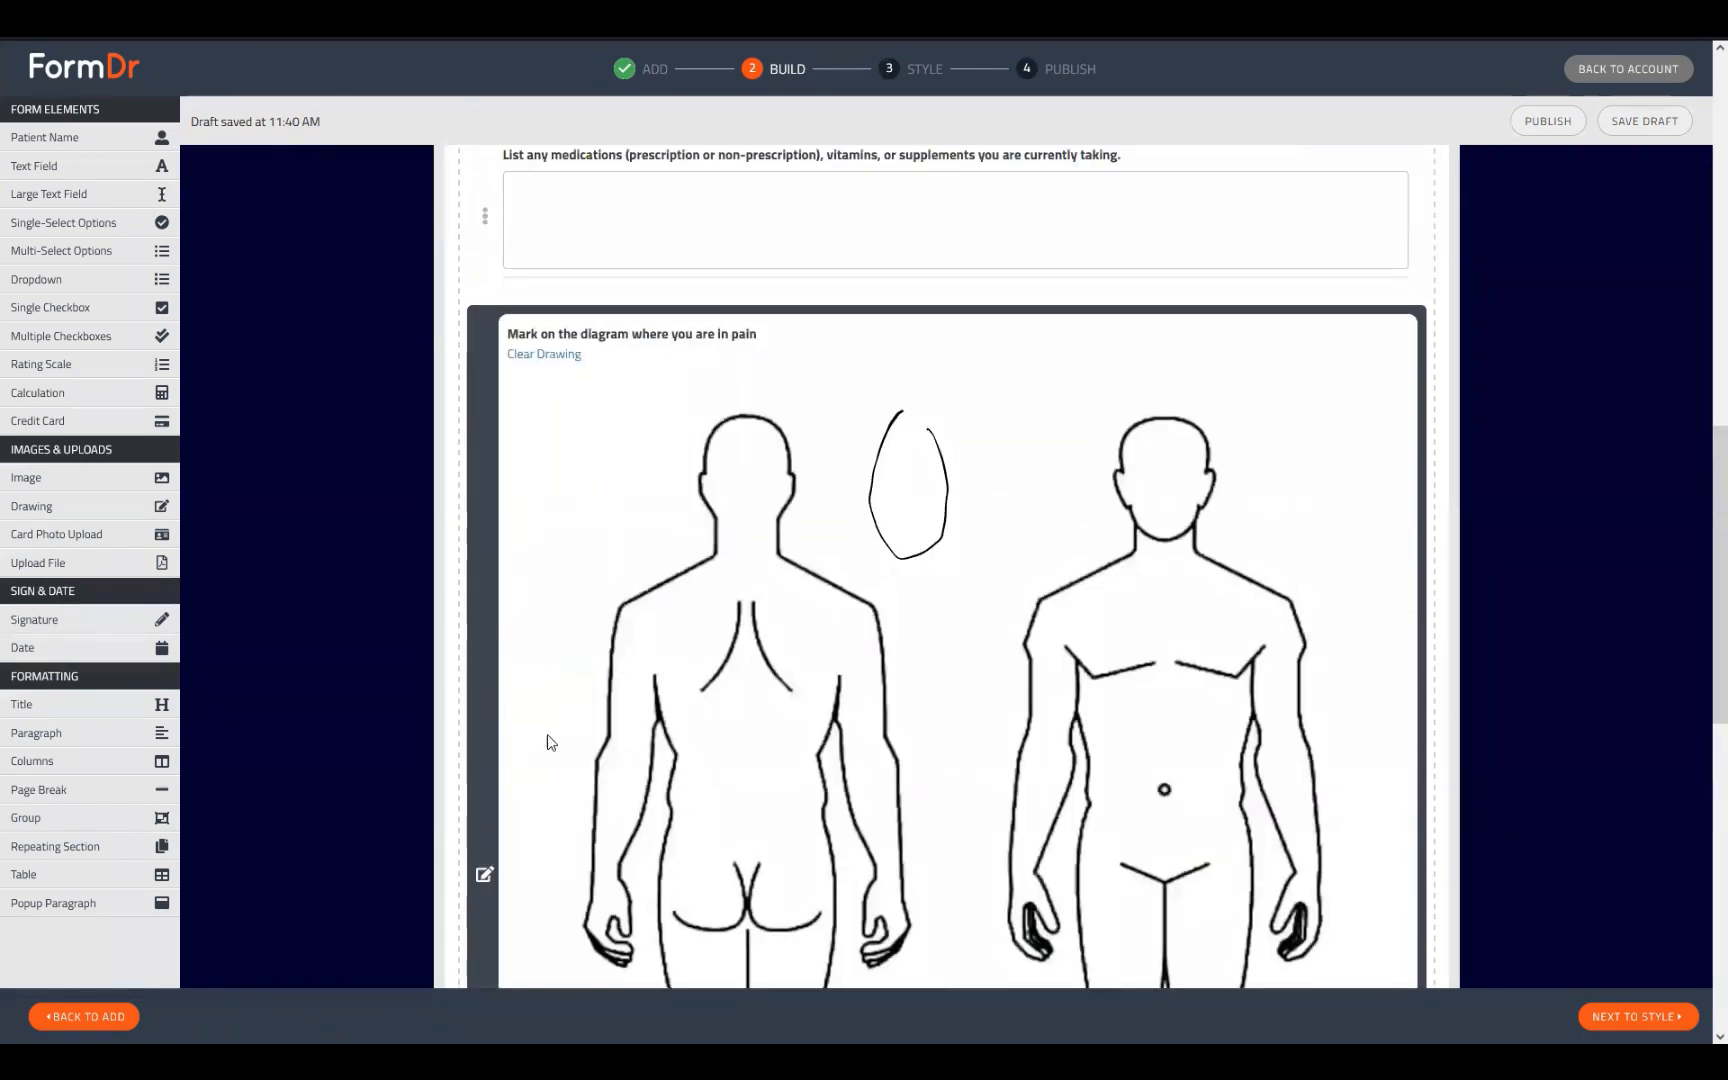
pyautogui.scroll(-3, 547, 735)
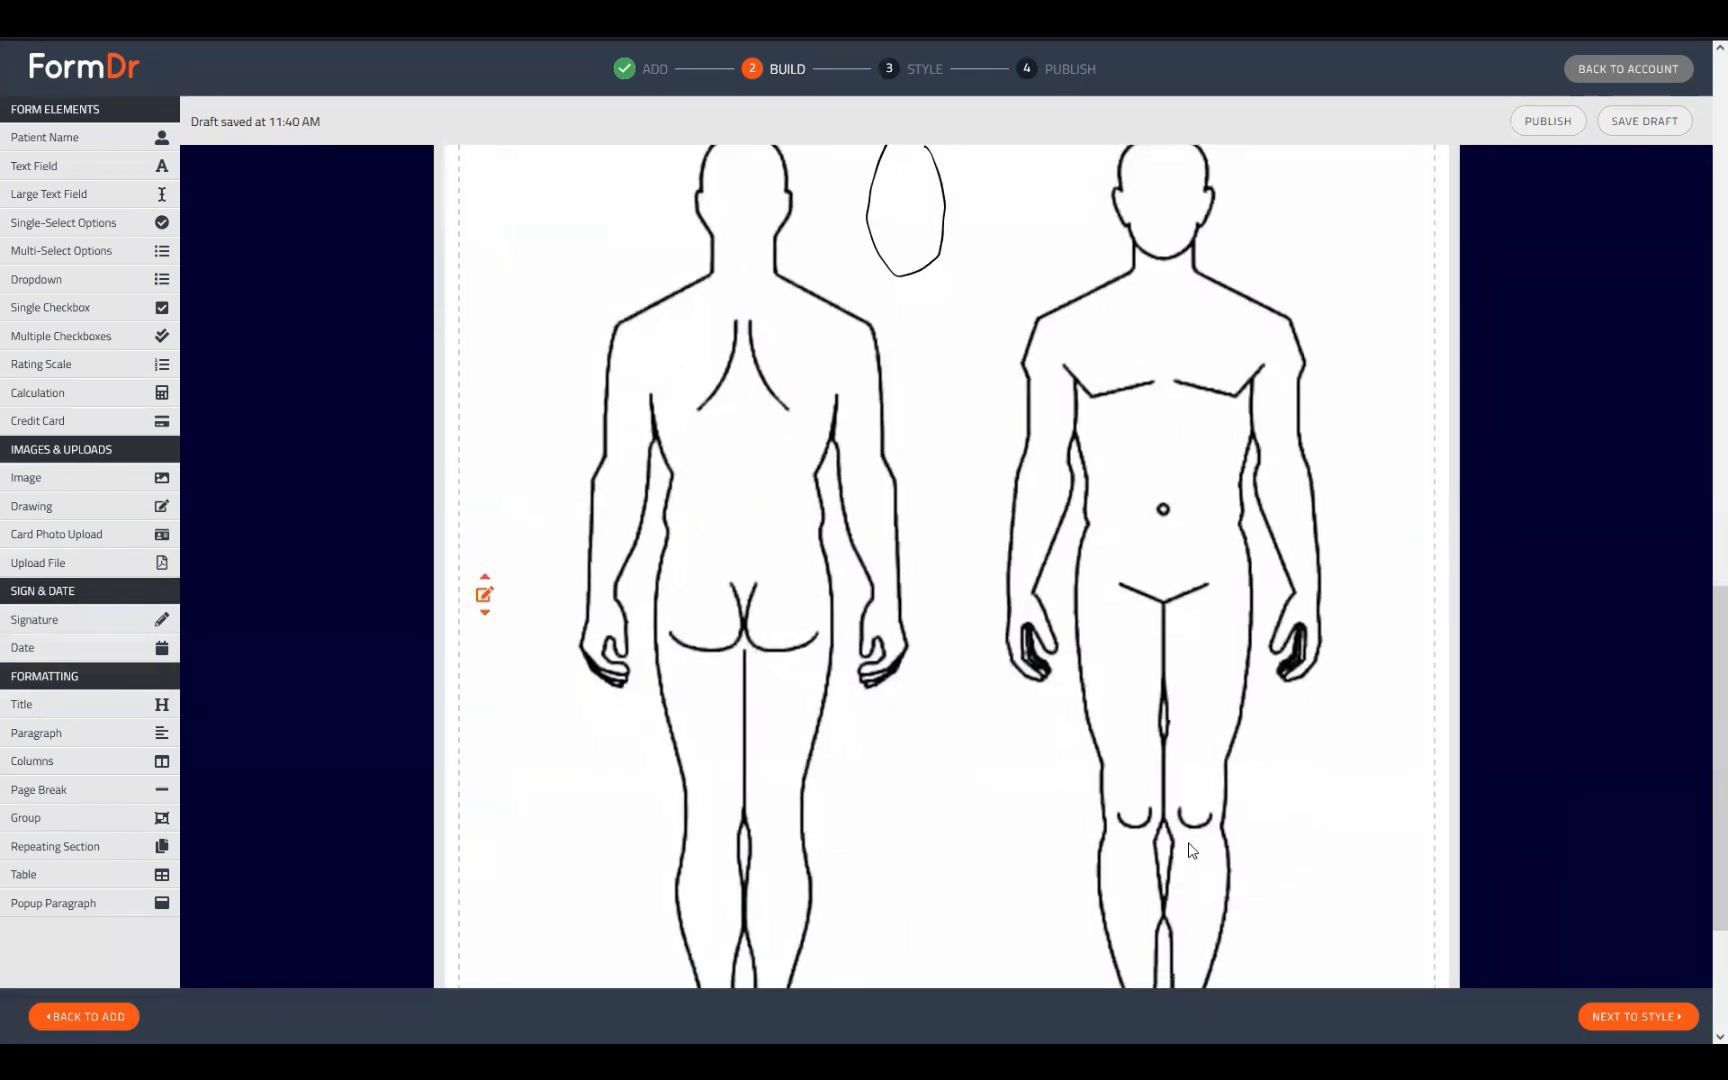
pyautogui.scroll(-3, 1000, 850)
pyautogui.scroll(5, 541, 700)
# Step: Set the pain diagram's size to Big and finish editing the field
pyautogui.click(484, 780)
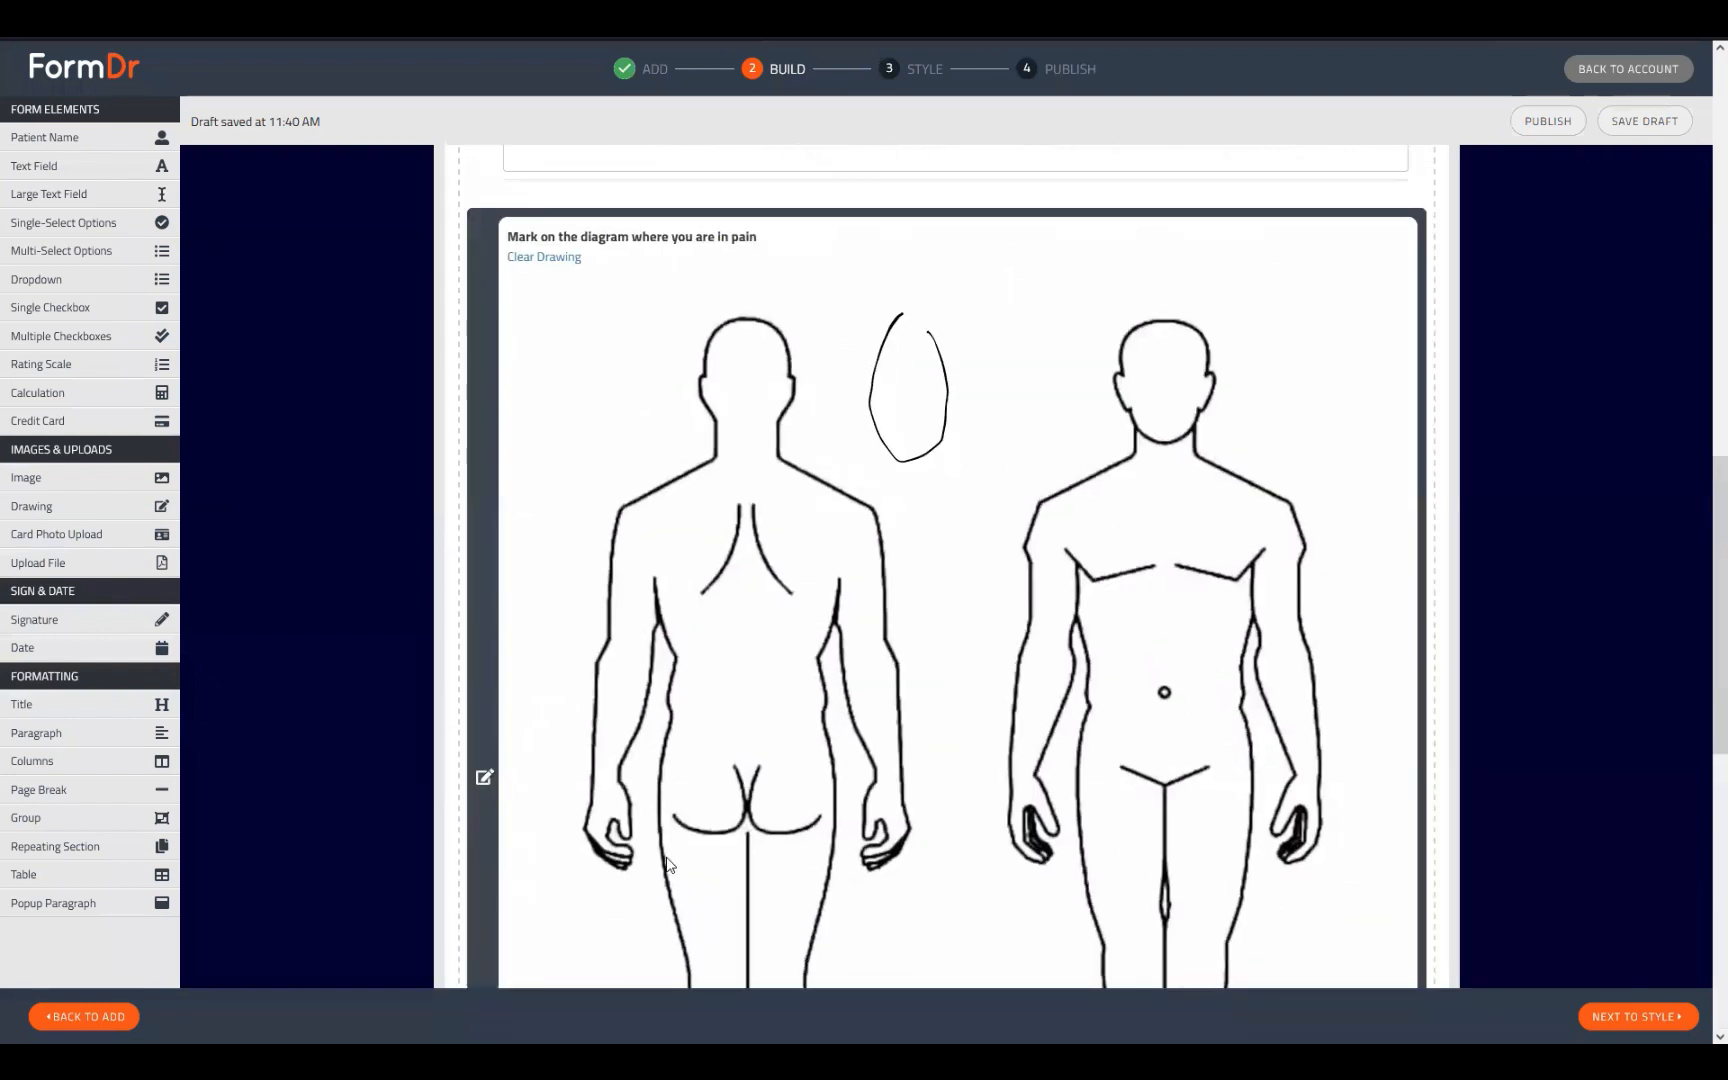
pyautogui.scroll(-4, 747, 936)
pyautogui.scroll(-4, 780, 922)
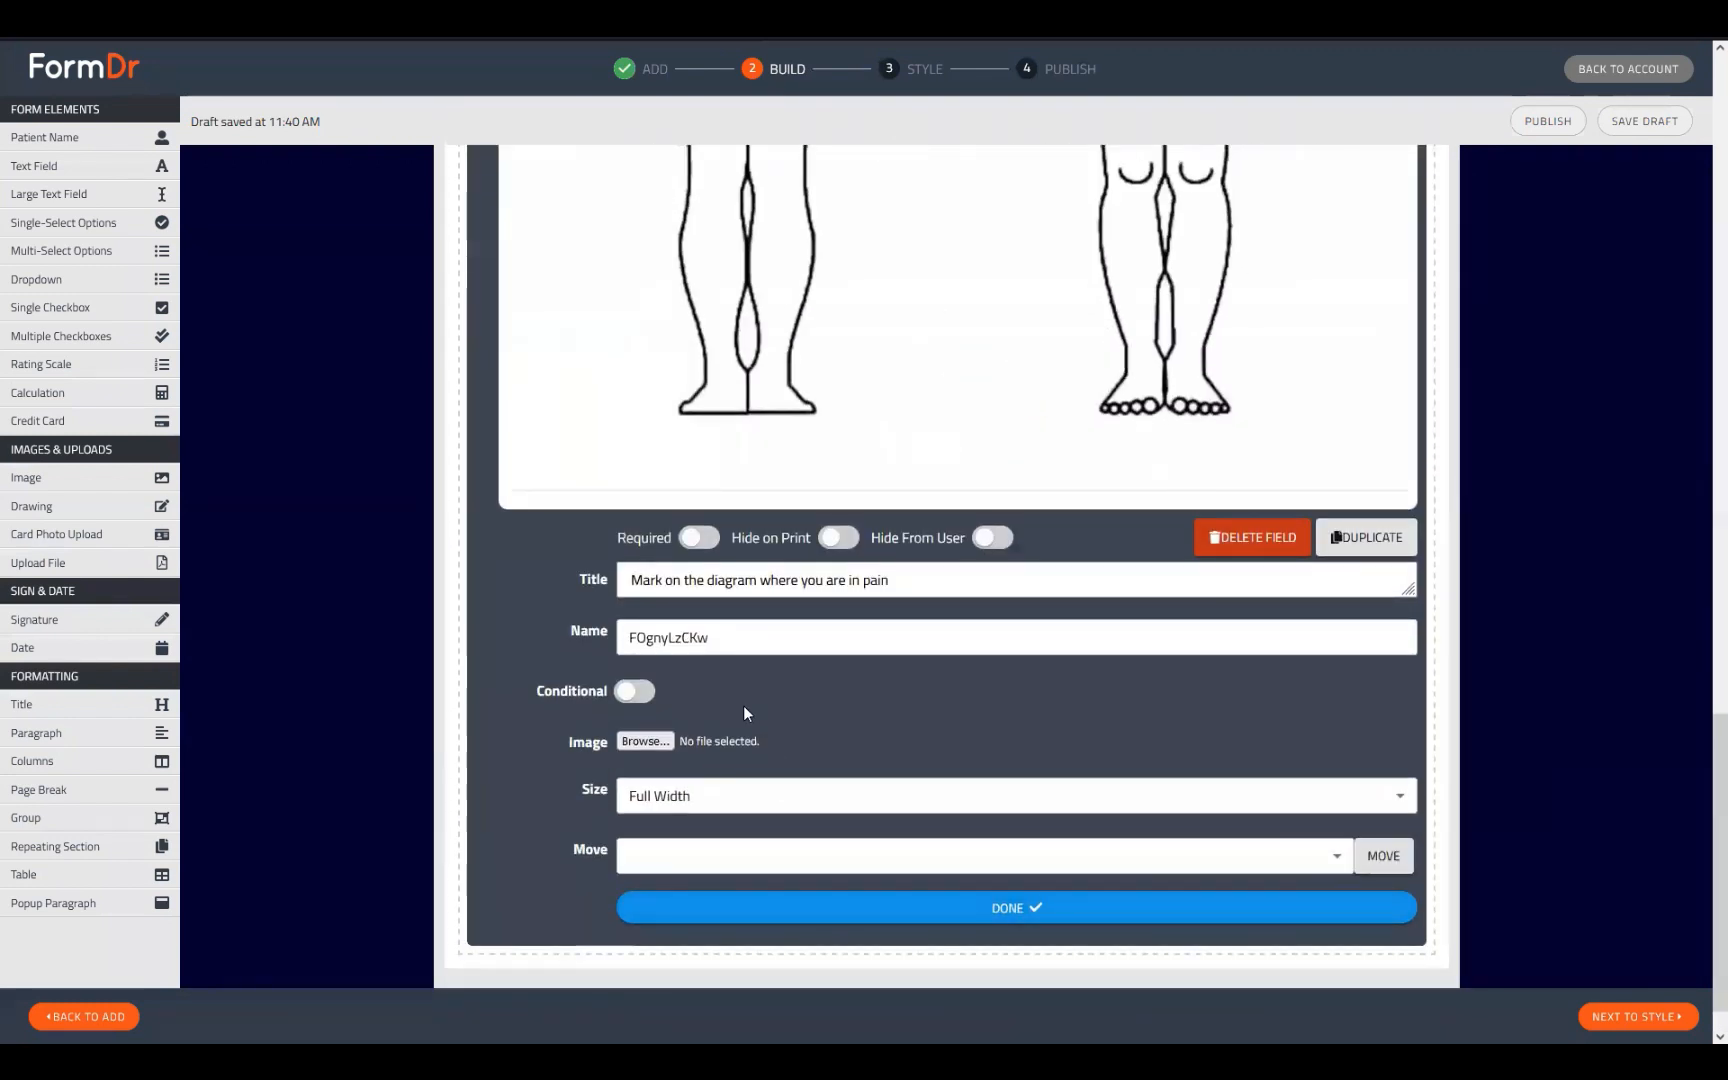
pyautogui.click(714, 790)
pyautogui.scroll(-1, 742, 803)
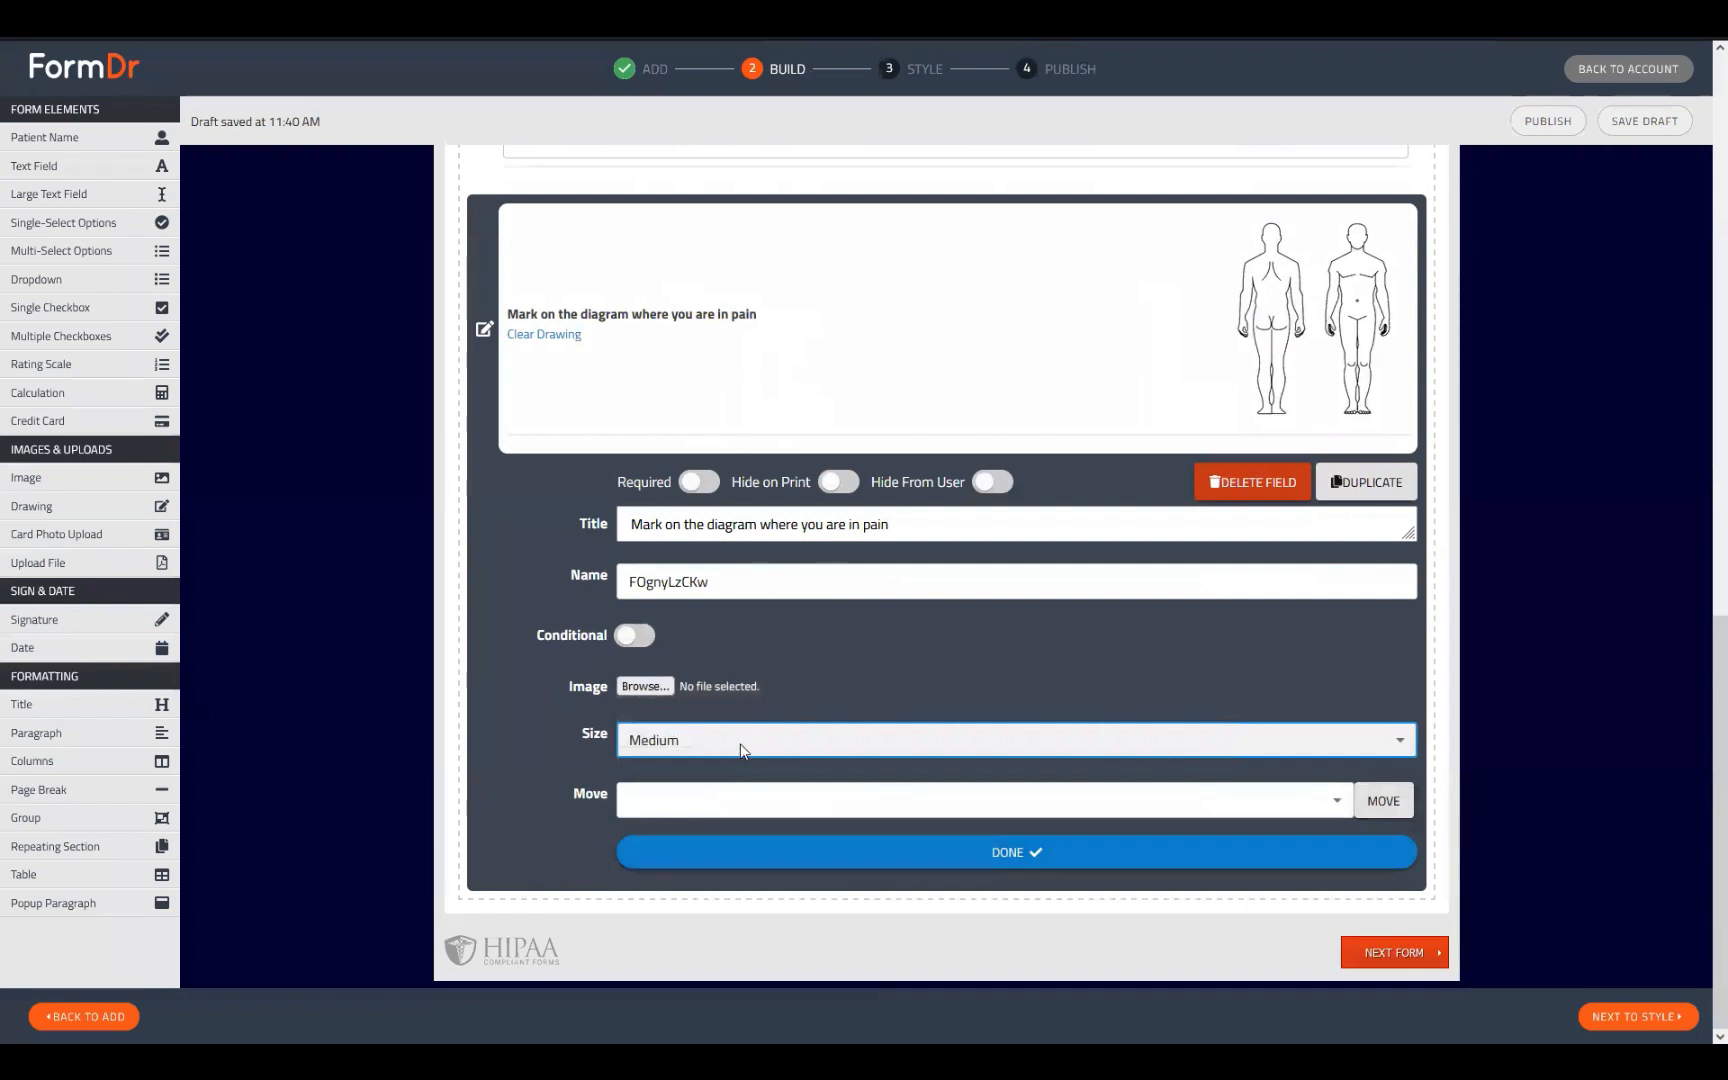
pyautogui.click(695, 735)
pyautogui.click(691, 770)
pyautogui.scroll(-2, 750, 885)
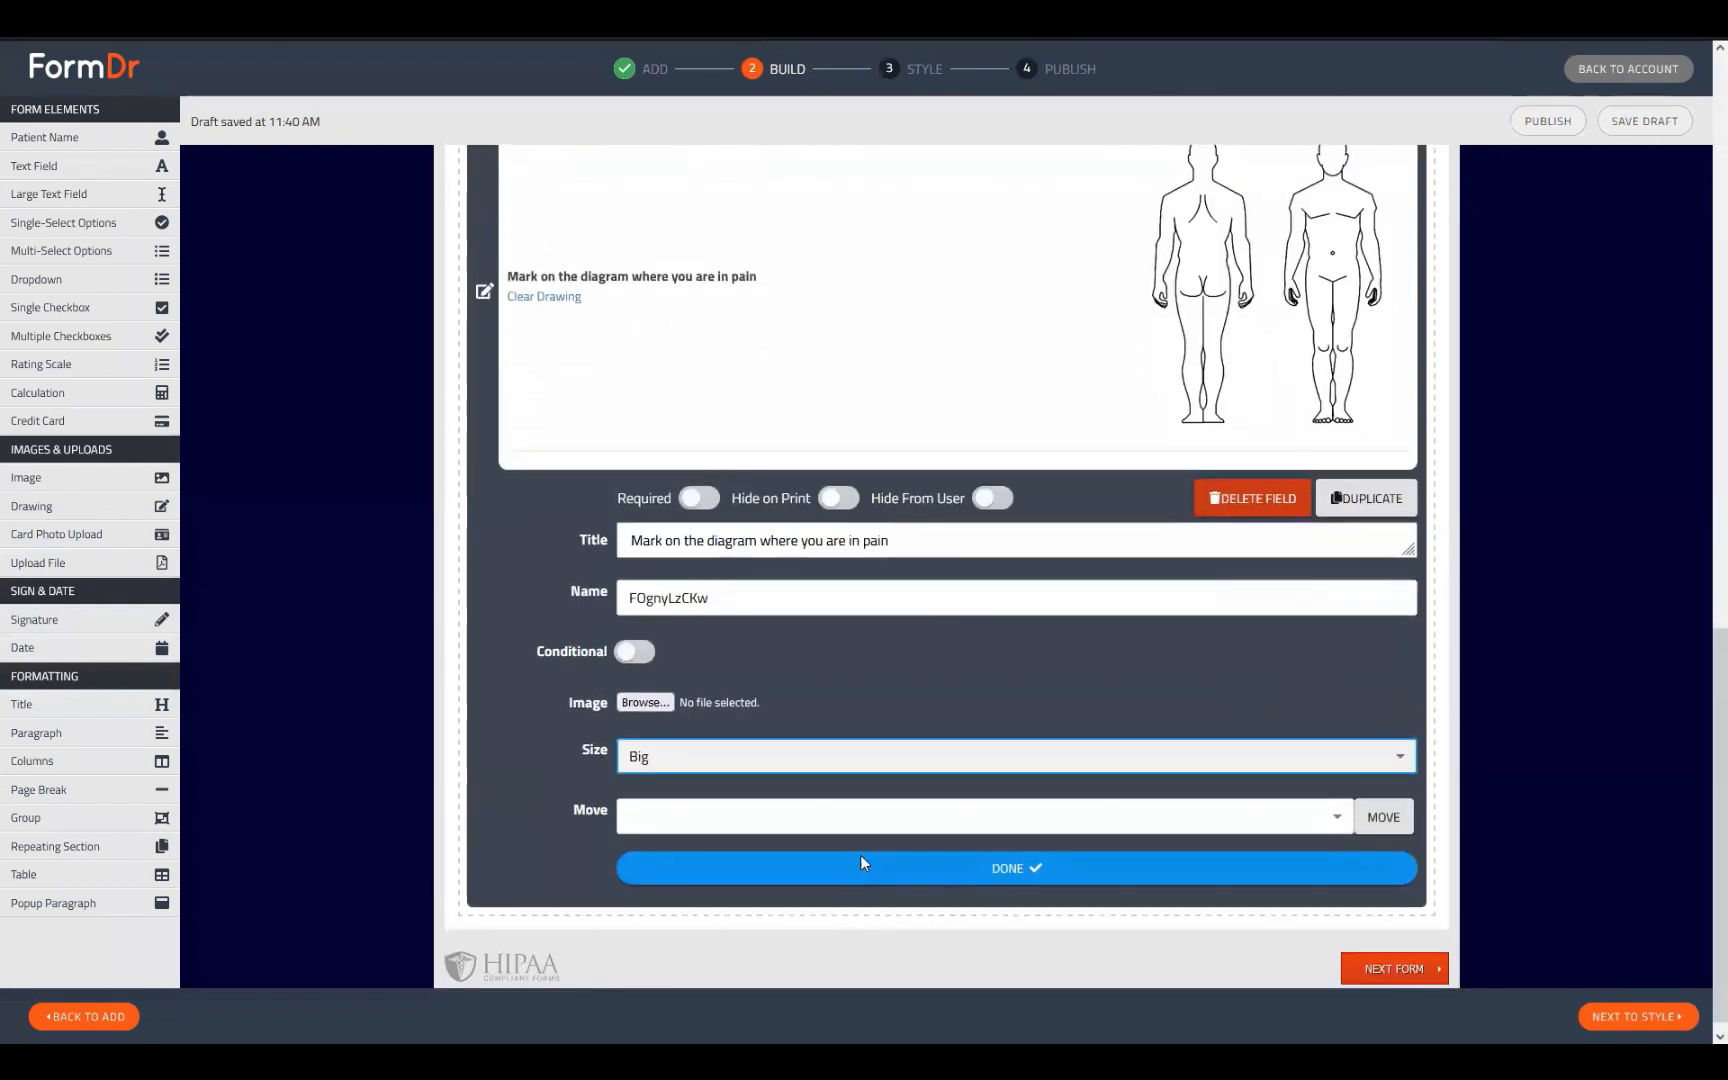
pyautogui.click(860, 858)
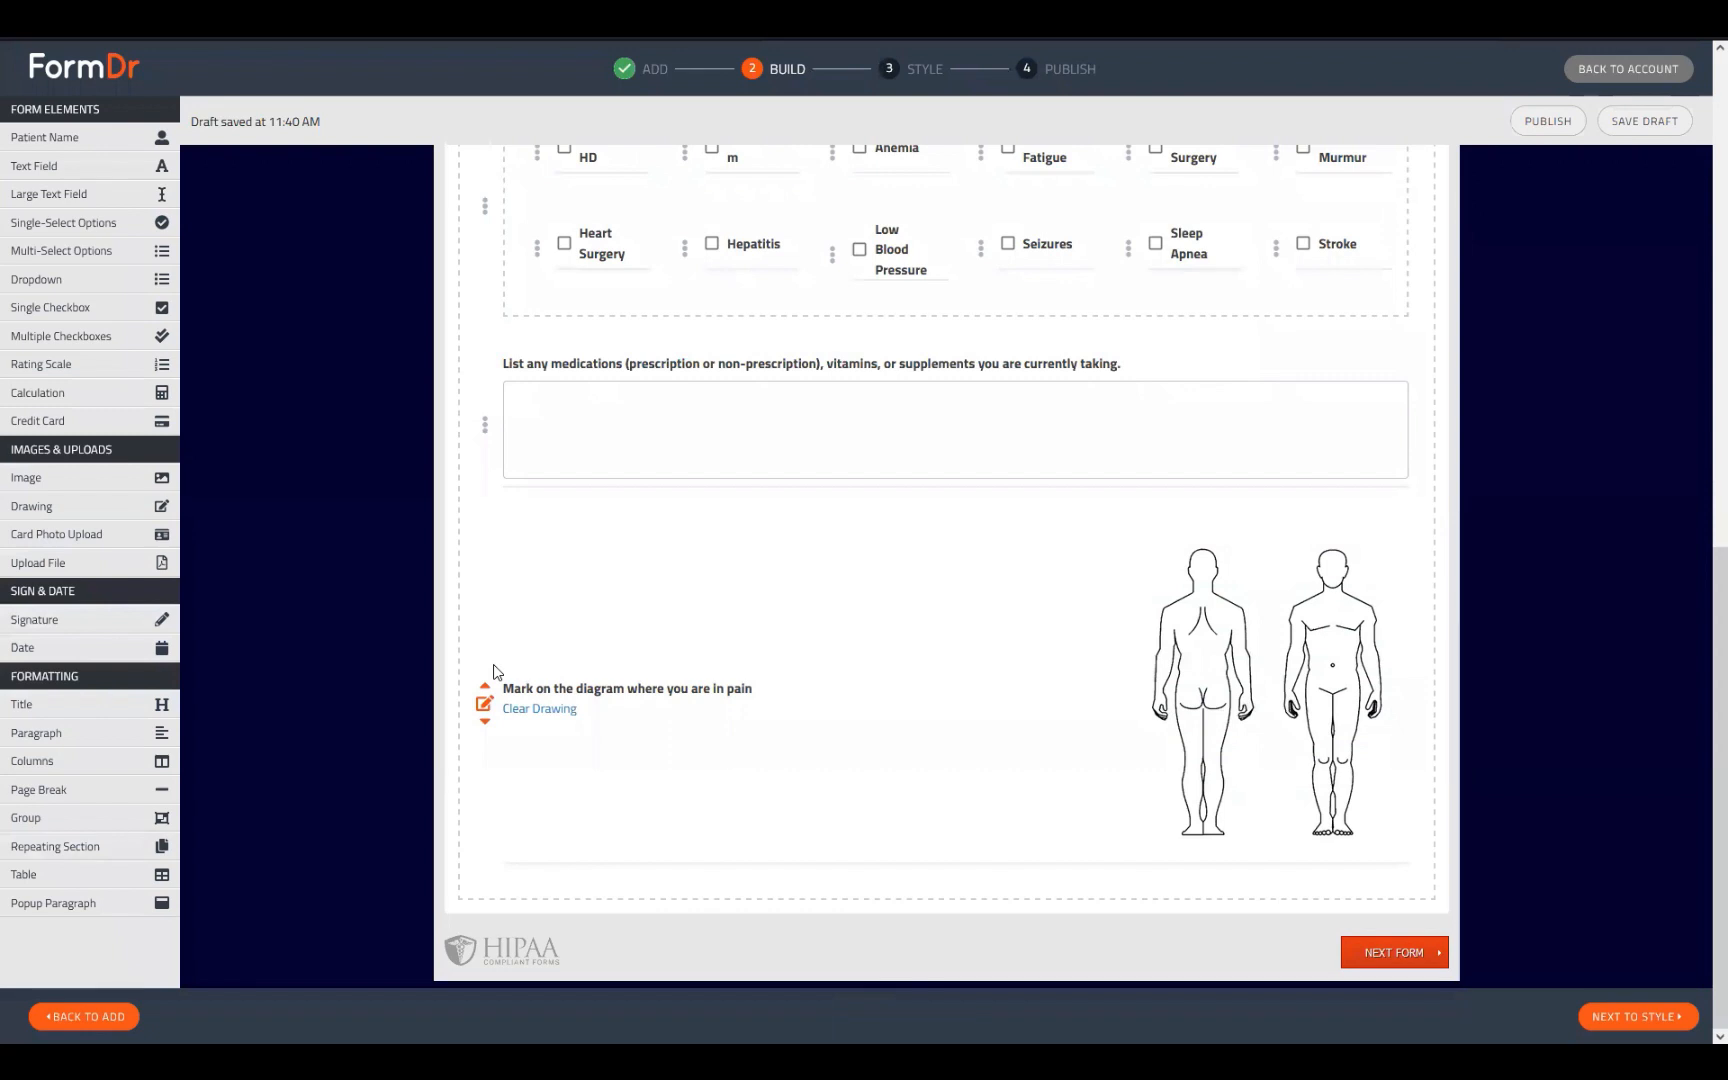
pyautogui.scroll(1, 818, 739)
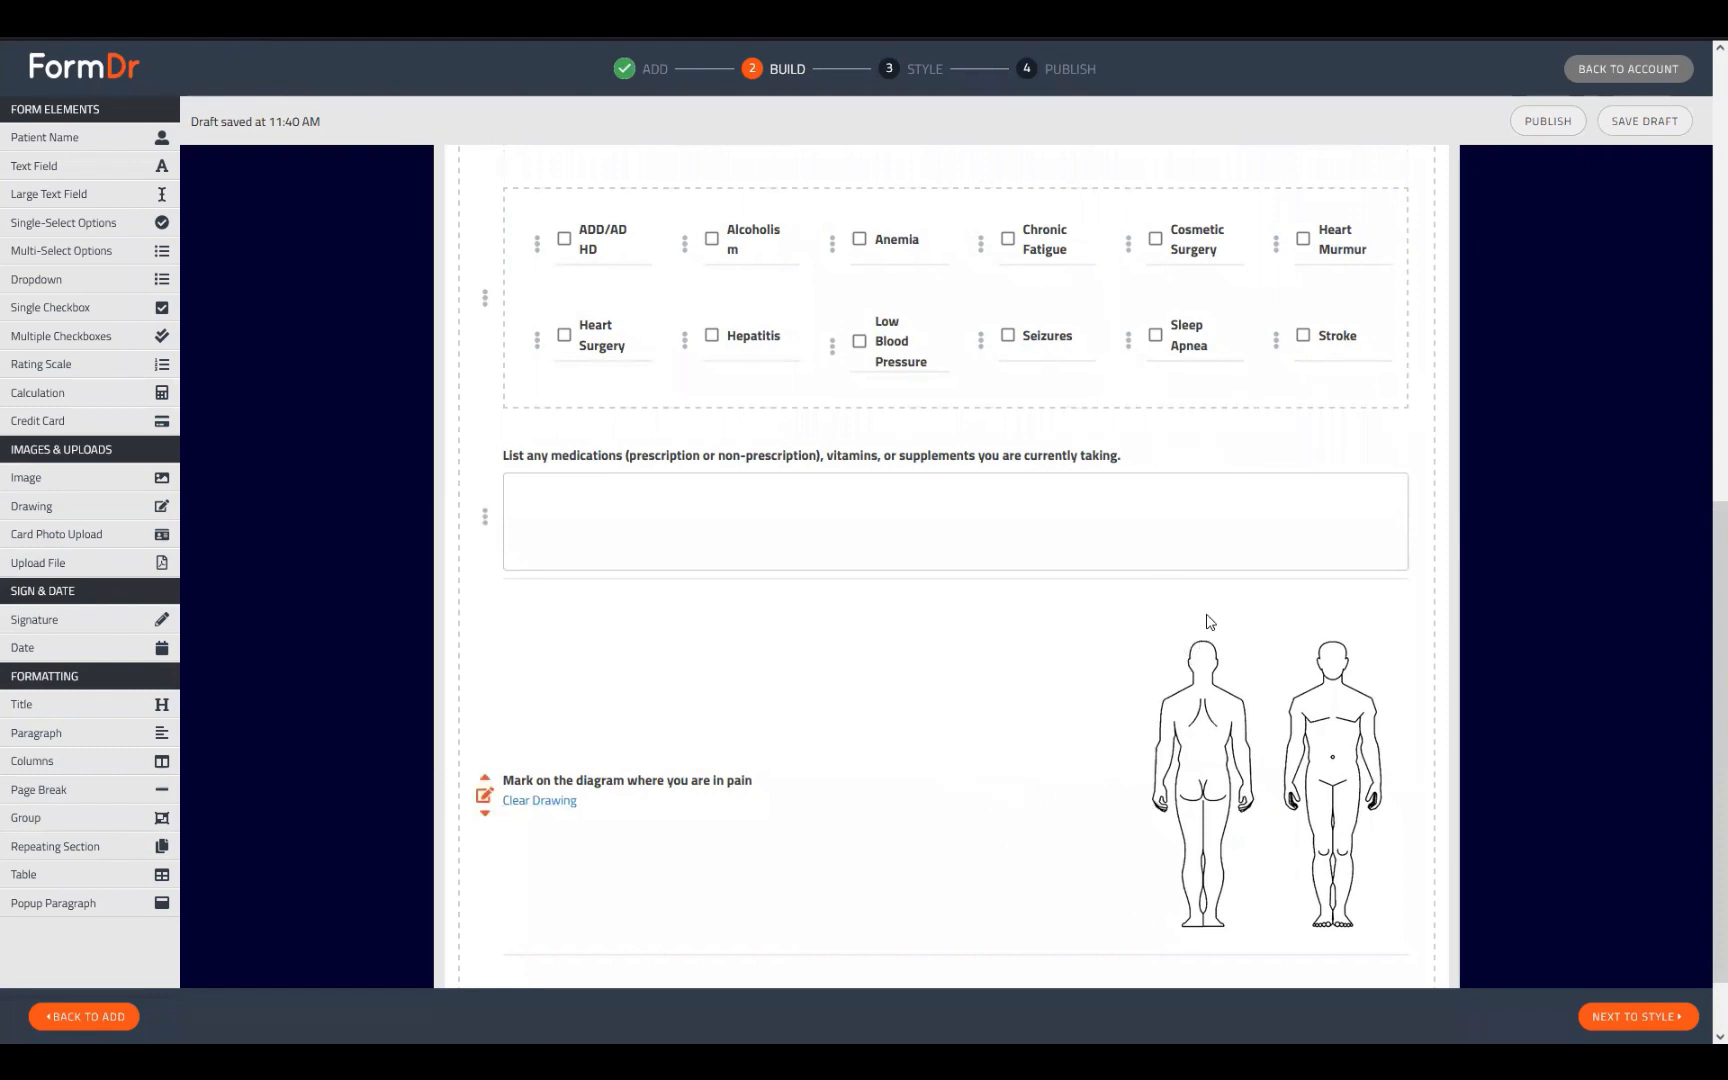
pyautogui.scroll(-1, 1260, 872)
pyautogui.scroll(-2, 1260, 872)
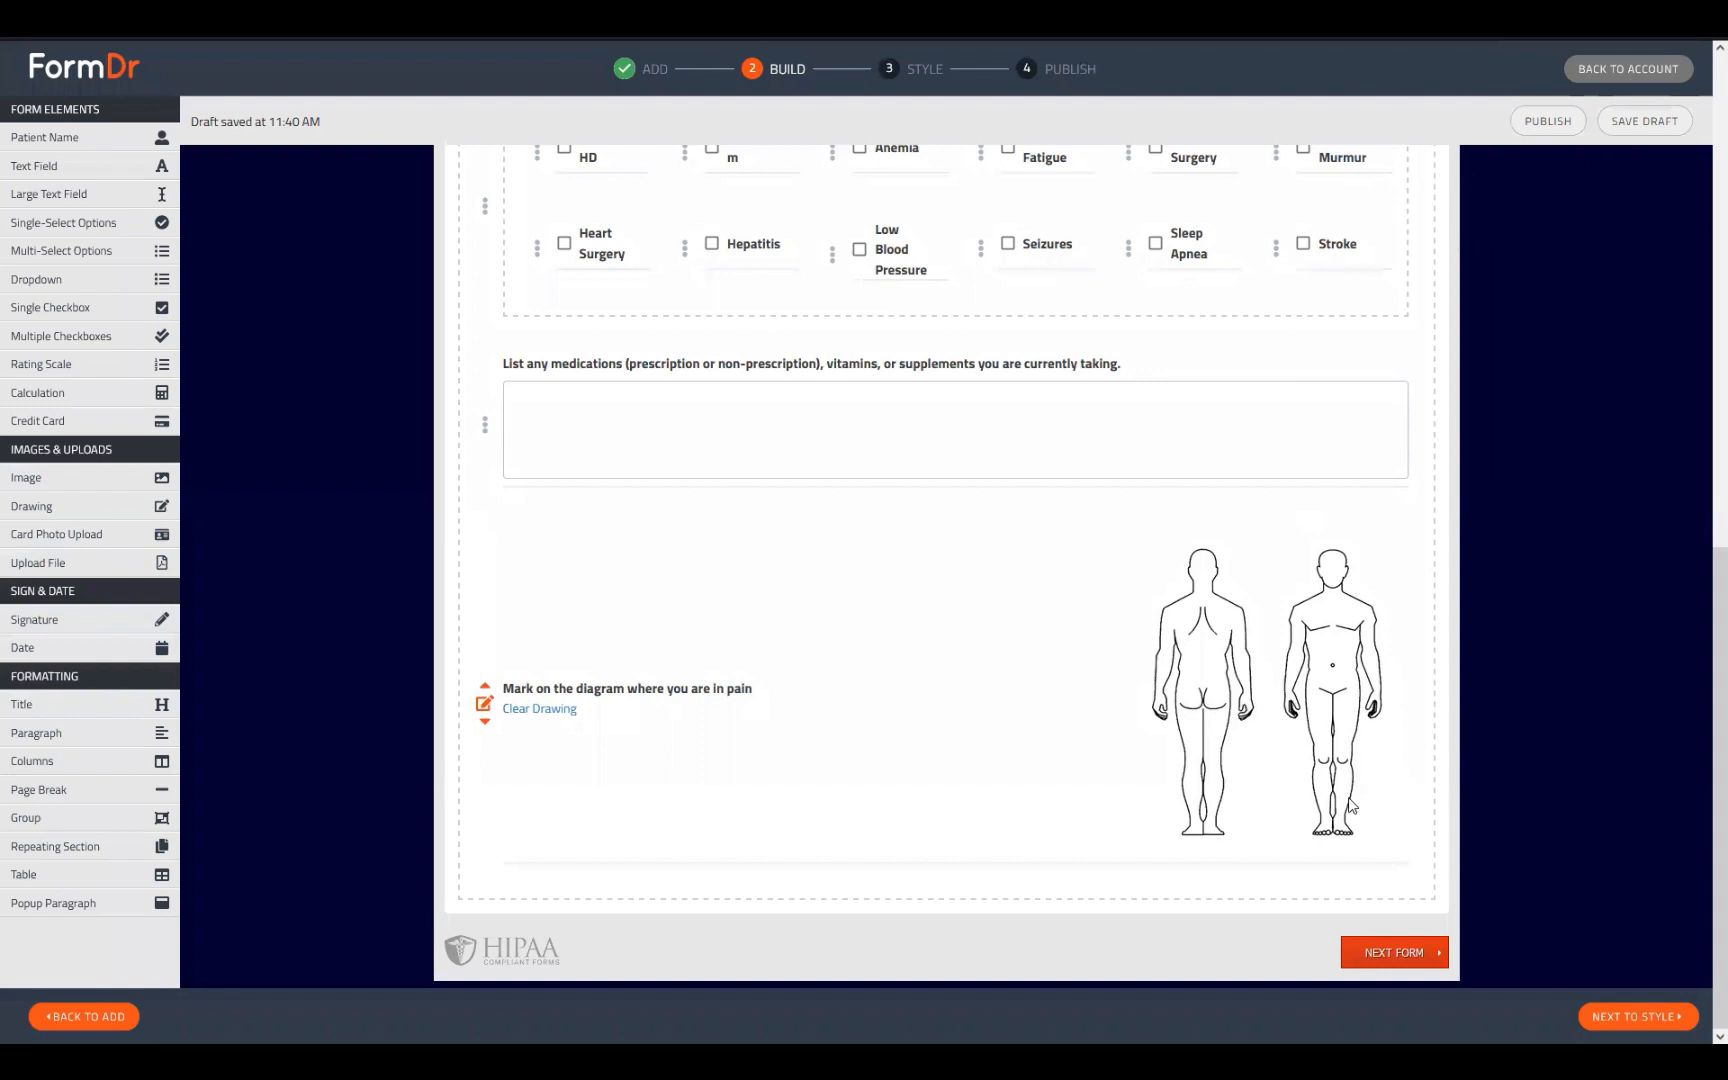
pyautogui.scroll(1, 1348, 808)
pyautogui.scroll(5, 1348, 808)
pyautogui.scroll(-7, 1350, 818)
pyautogui.scroll(5, 1103, 625)
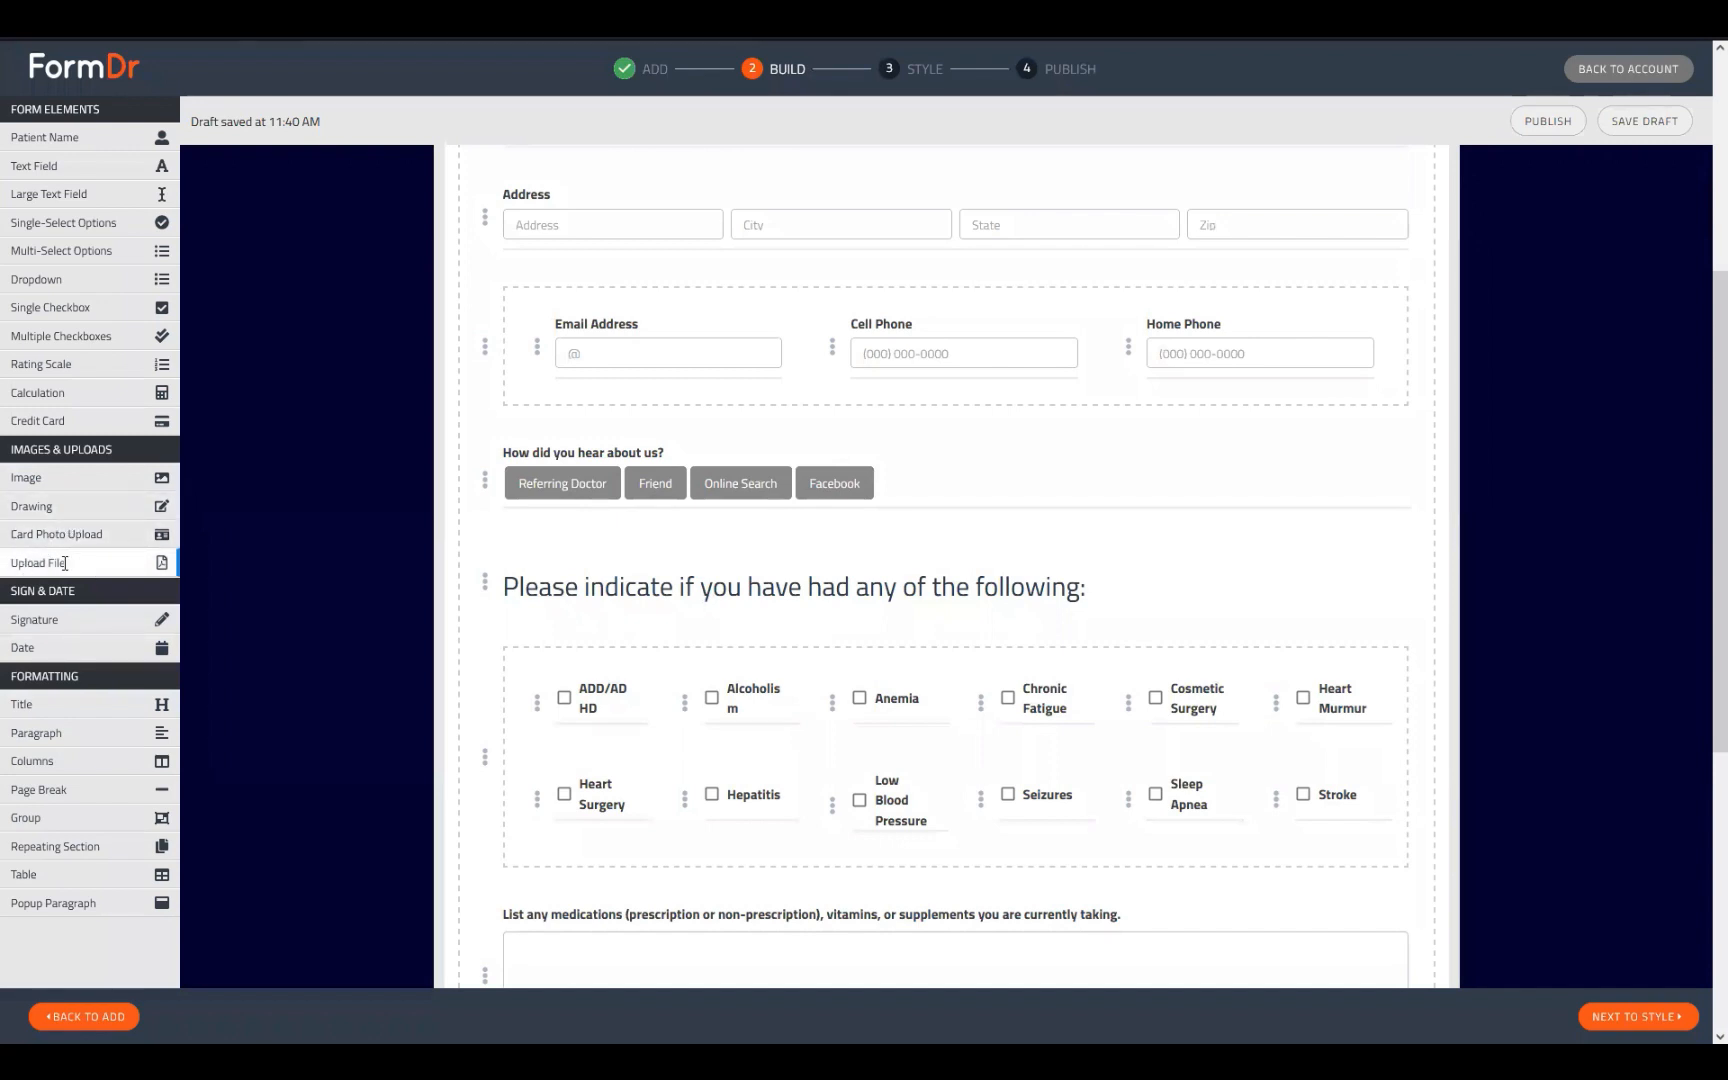
# Step: Add a Card Photo Upload field below the pain diagram on the Information form
pyautogui.scroll(-5, 492, 620)
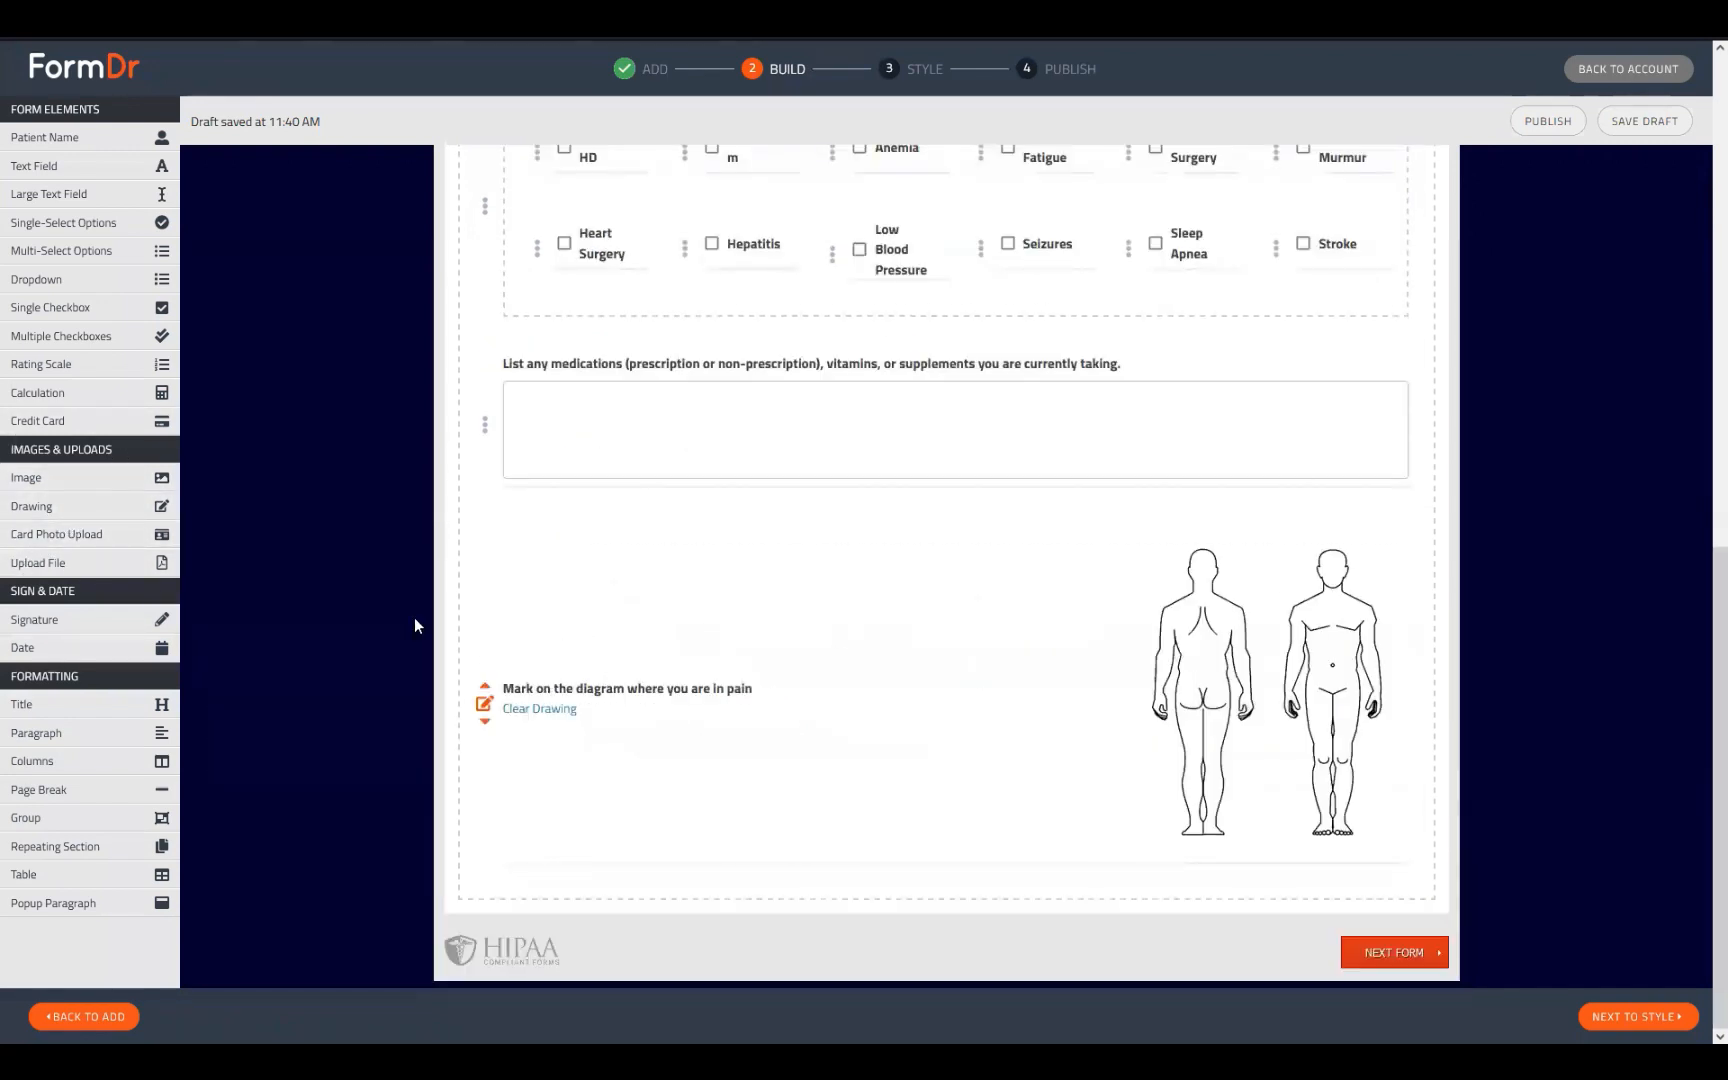
pyautogui.click(25, 533)
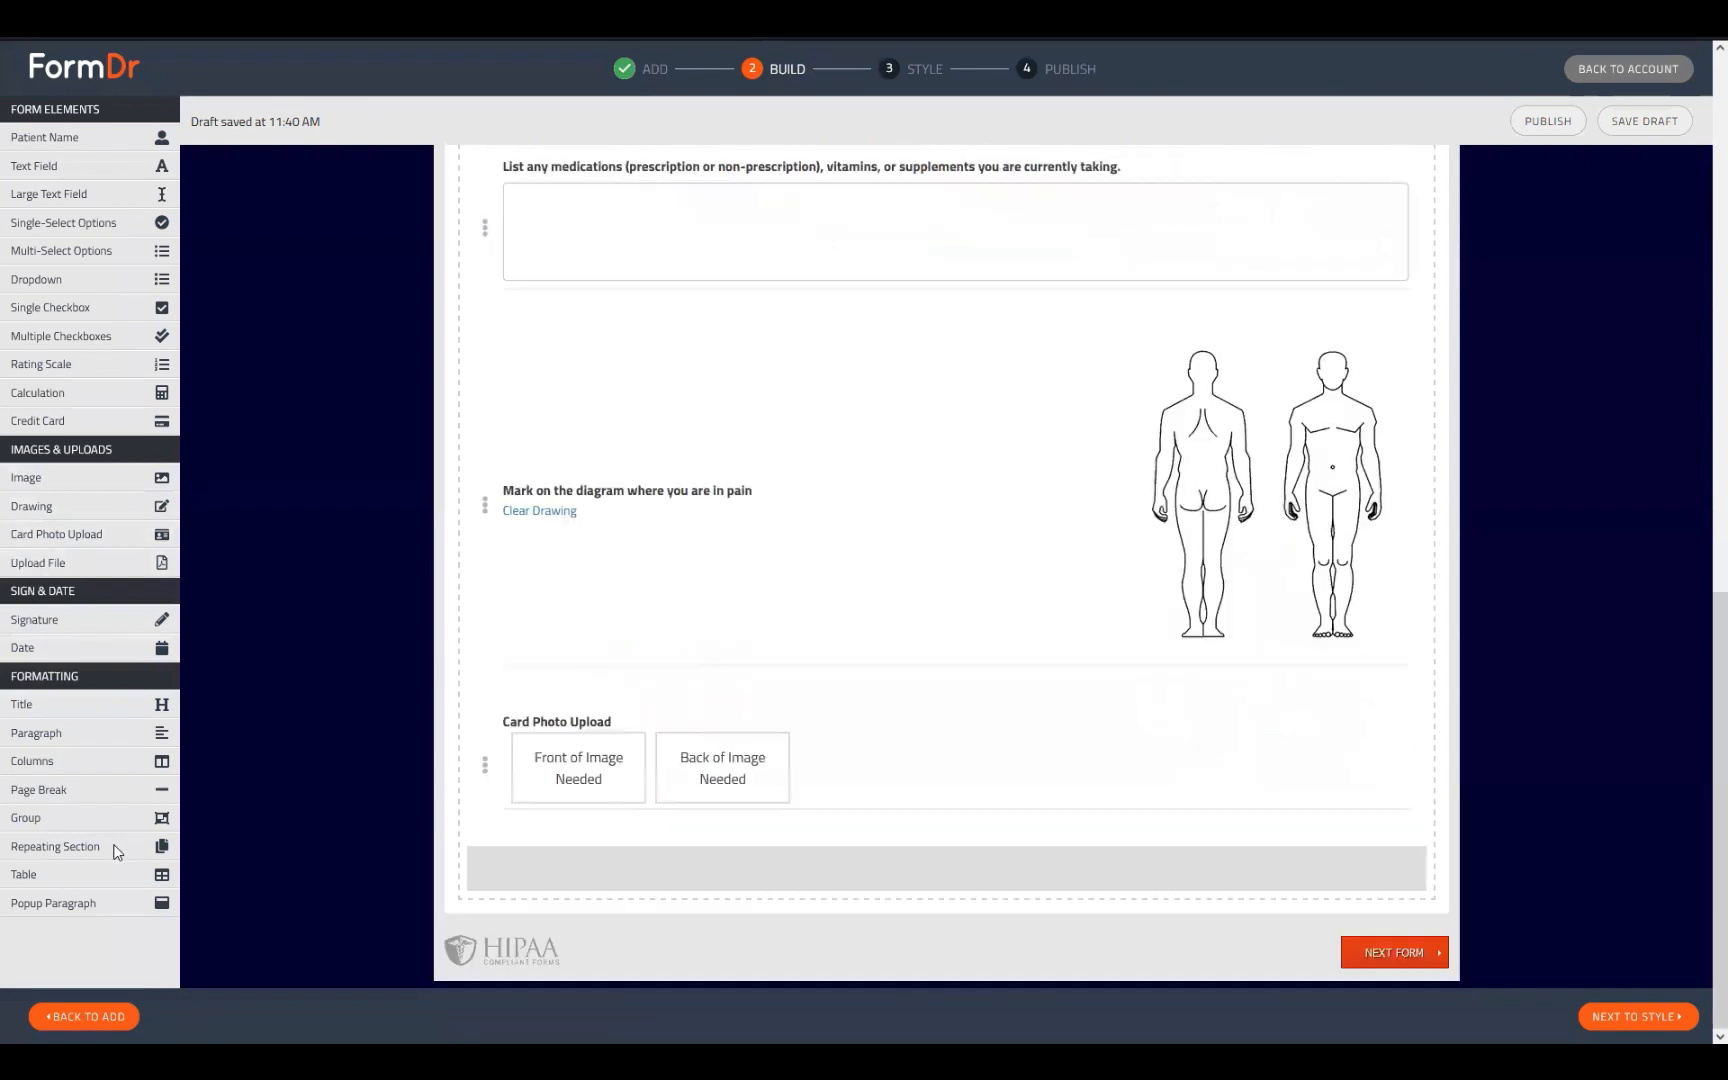
# Step: Add an Upload File field below the Card Photo Upload field on the Information form
pyautogui.click(37, 560)
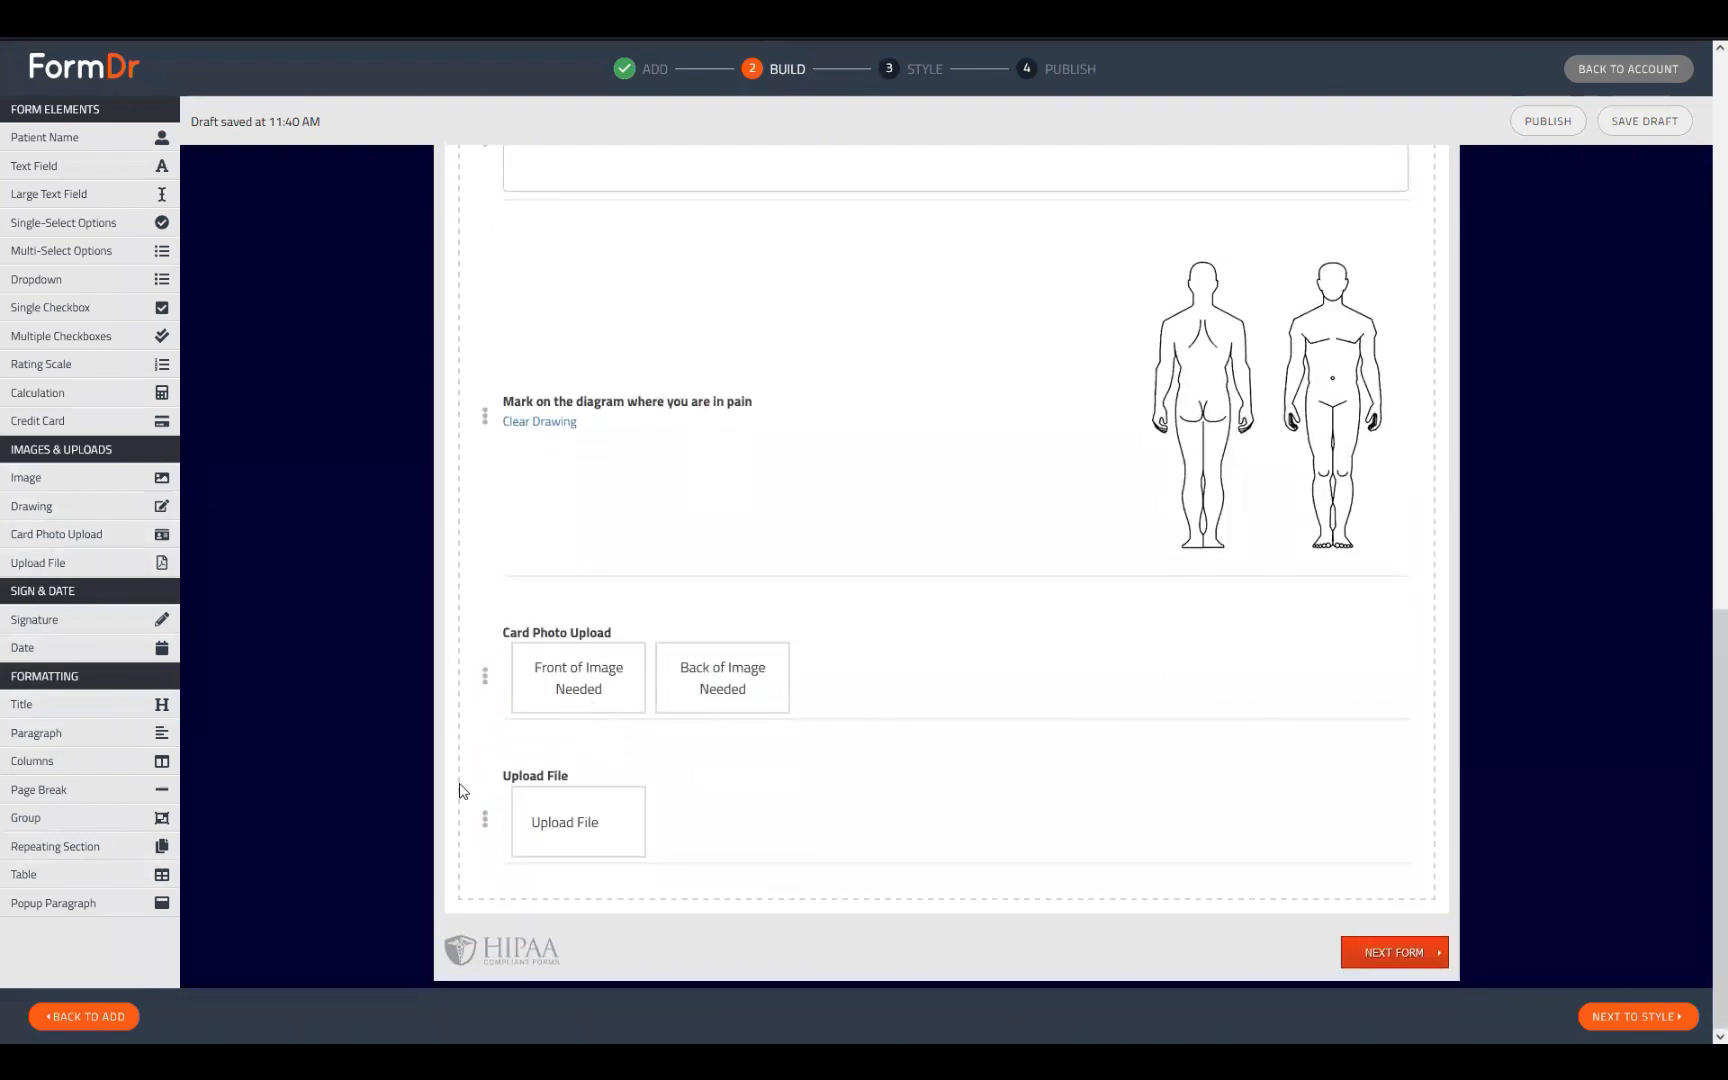
pyautogui.moveTo(503, 686)
pyautogui.mouseDown()
pyautogui.moveTo(694, 698)
pyautogui.moveTo(563, 706)
pyautogui.moveTo(436, 679)
pyautogui.moveTo(637, 662)
pyautogui.moveTo(621, 663)
pyautogui.moveTo(652, 680)
pyautogui.mouseUp()
# Step: Try the Only One Image option in the Card Photo Upload field's settings, switching it on and back off
pyautogui.click(484, 678)
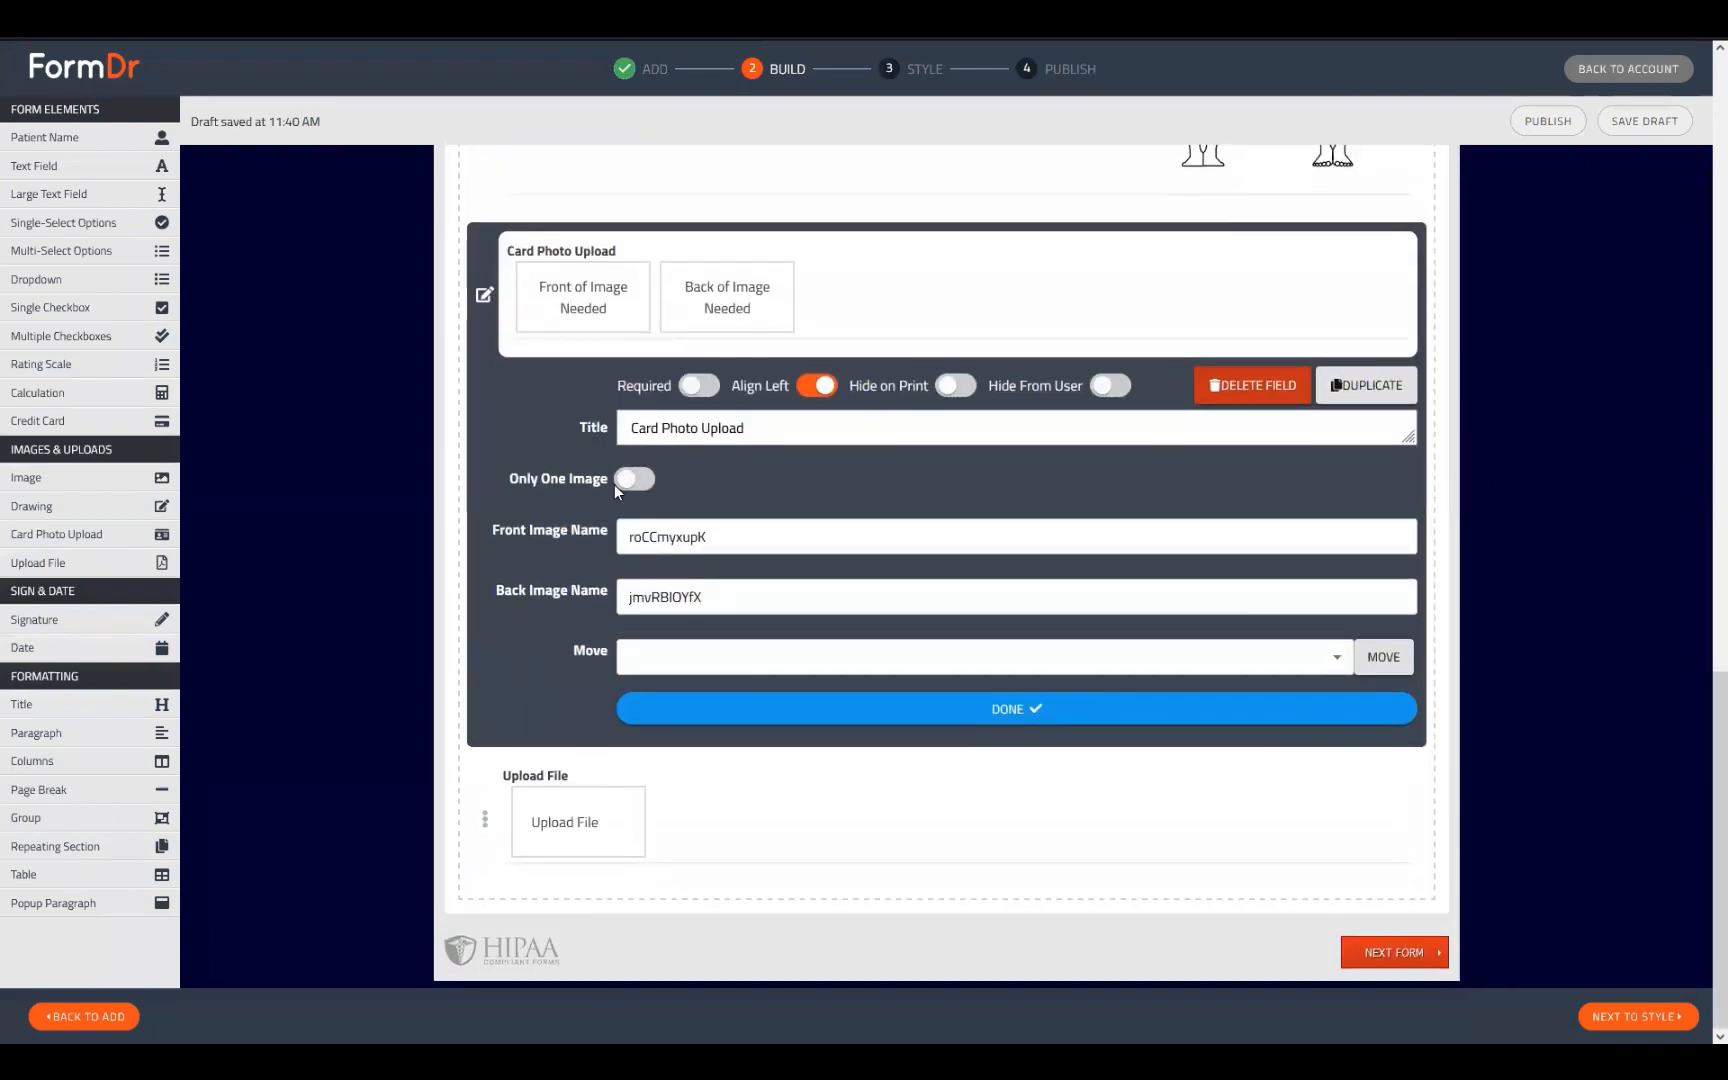
pyautogui.click(617, 483)
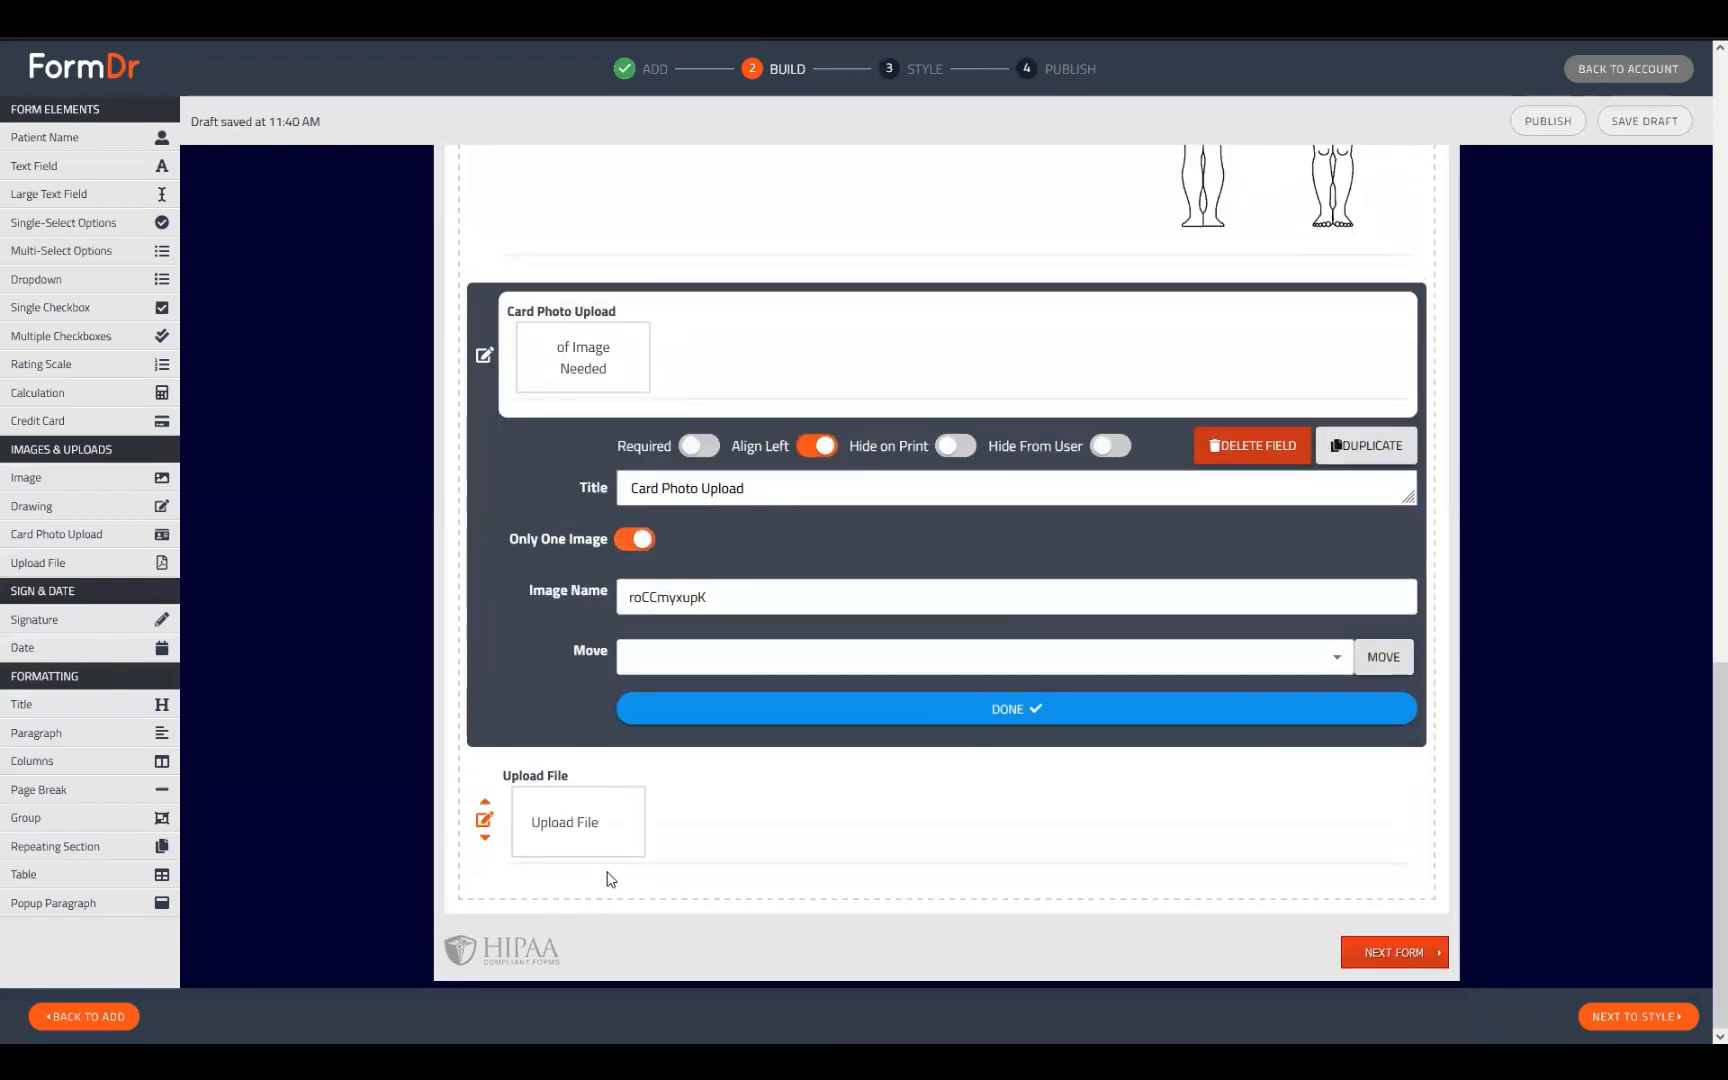
pyautogui.click(630, 541)
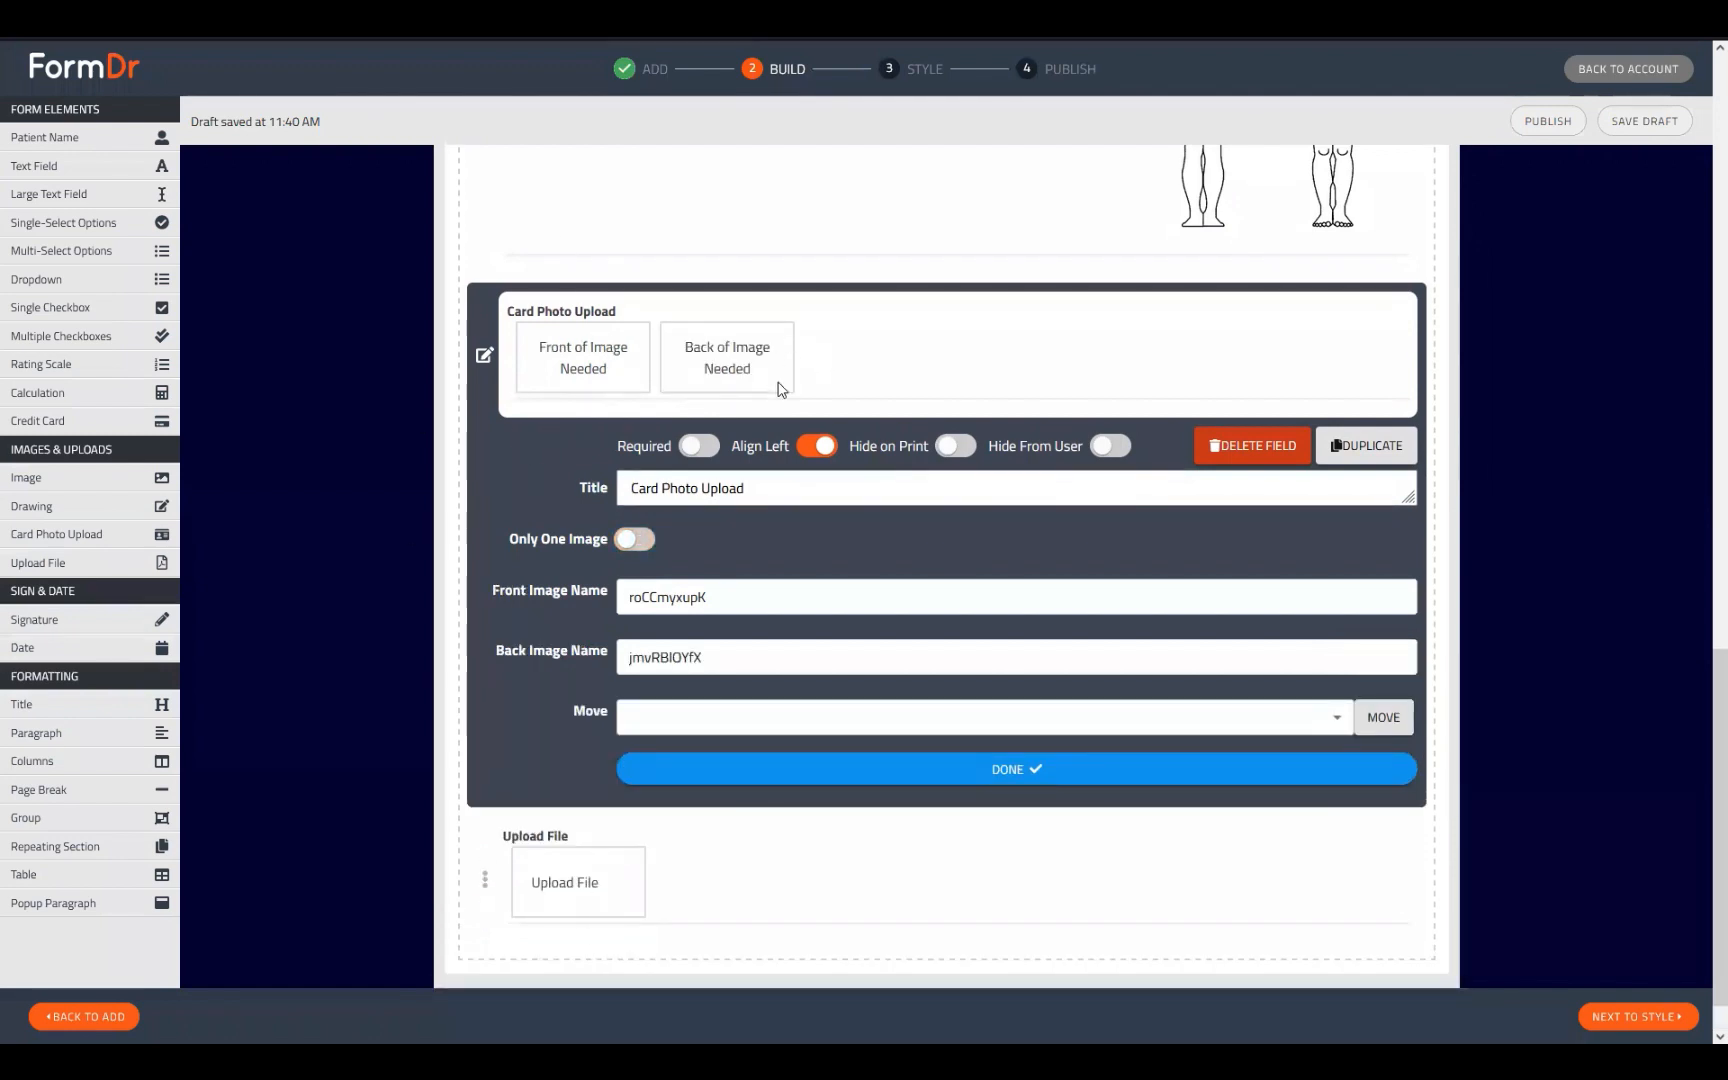
# Step: Try the Required and Hide on Print options of the Card Photo Upload field, switching each back off, and close its settings
pyautogui.click(682, 450)
pyautogui.click(695, 447)
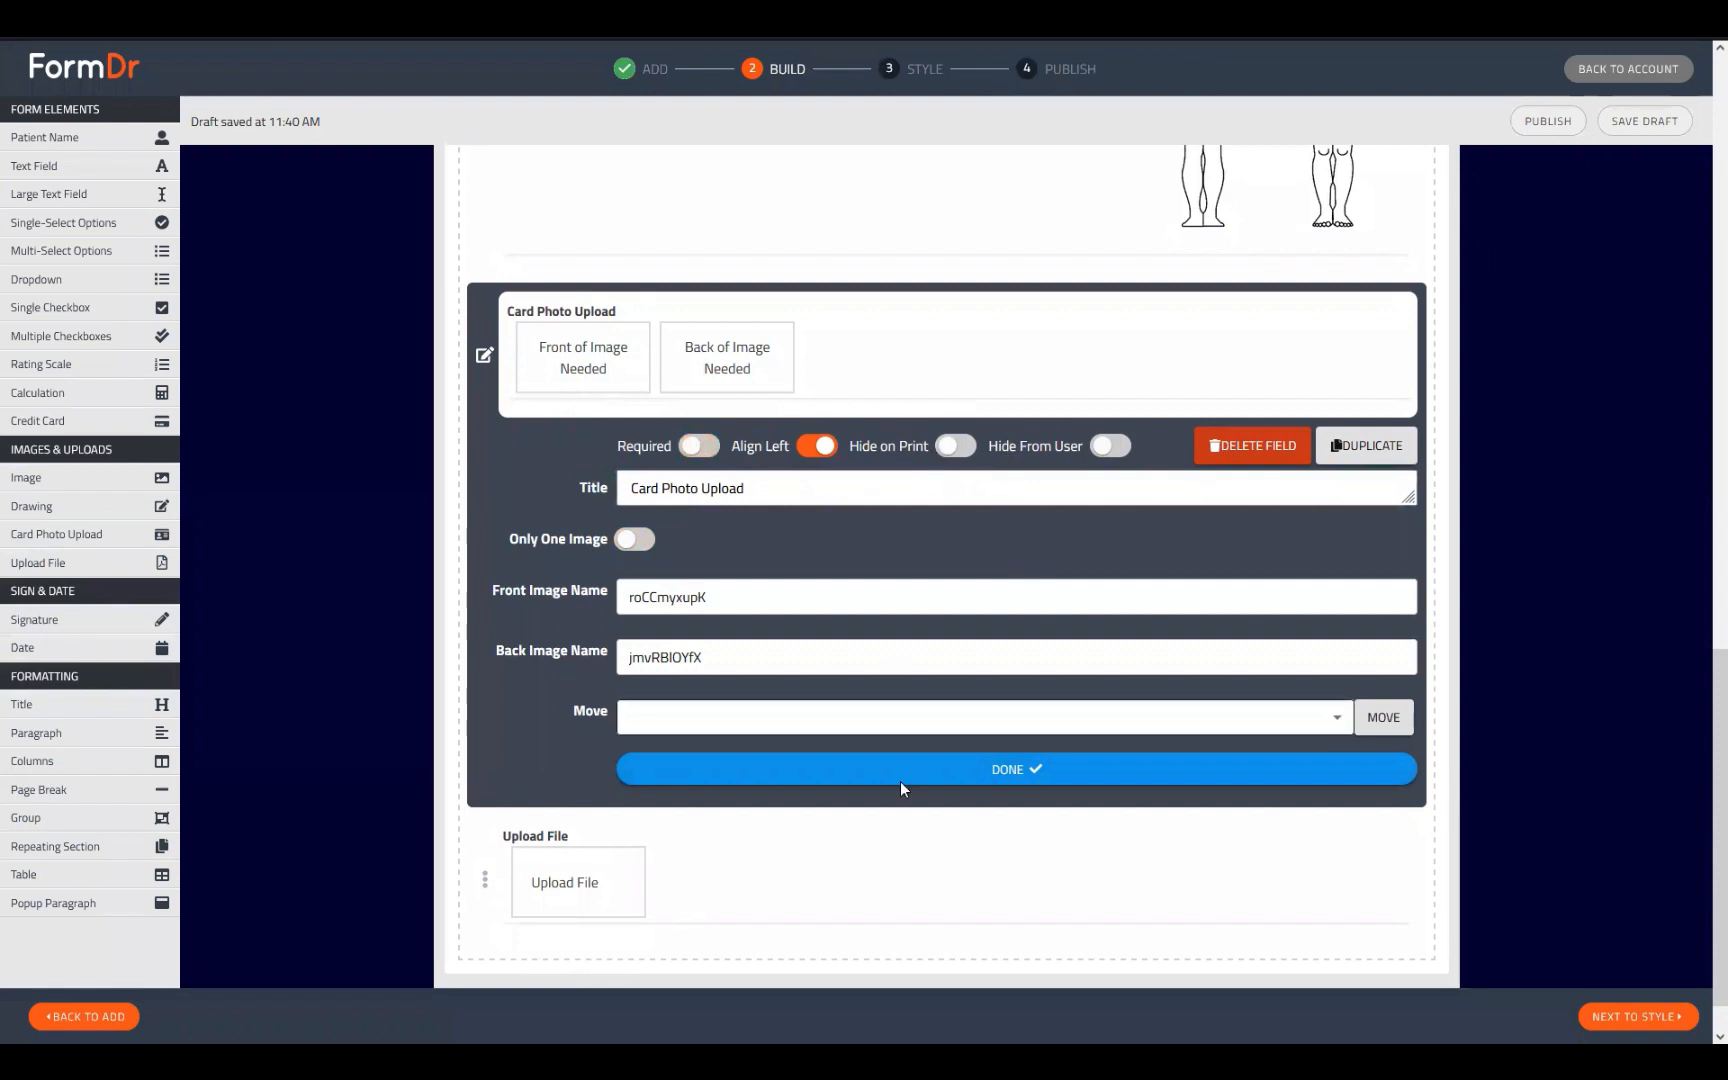
pyautogui.click(957, 447)
pyautogui.click(960, 452)
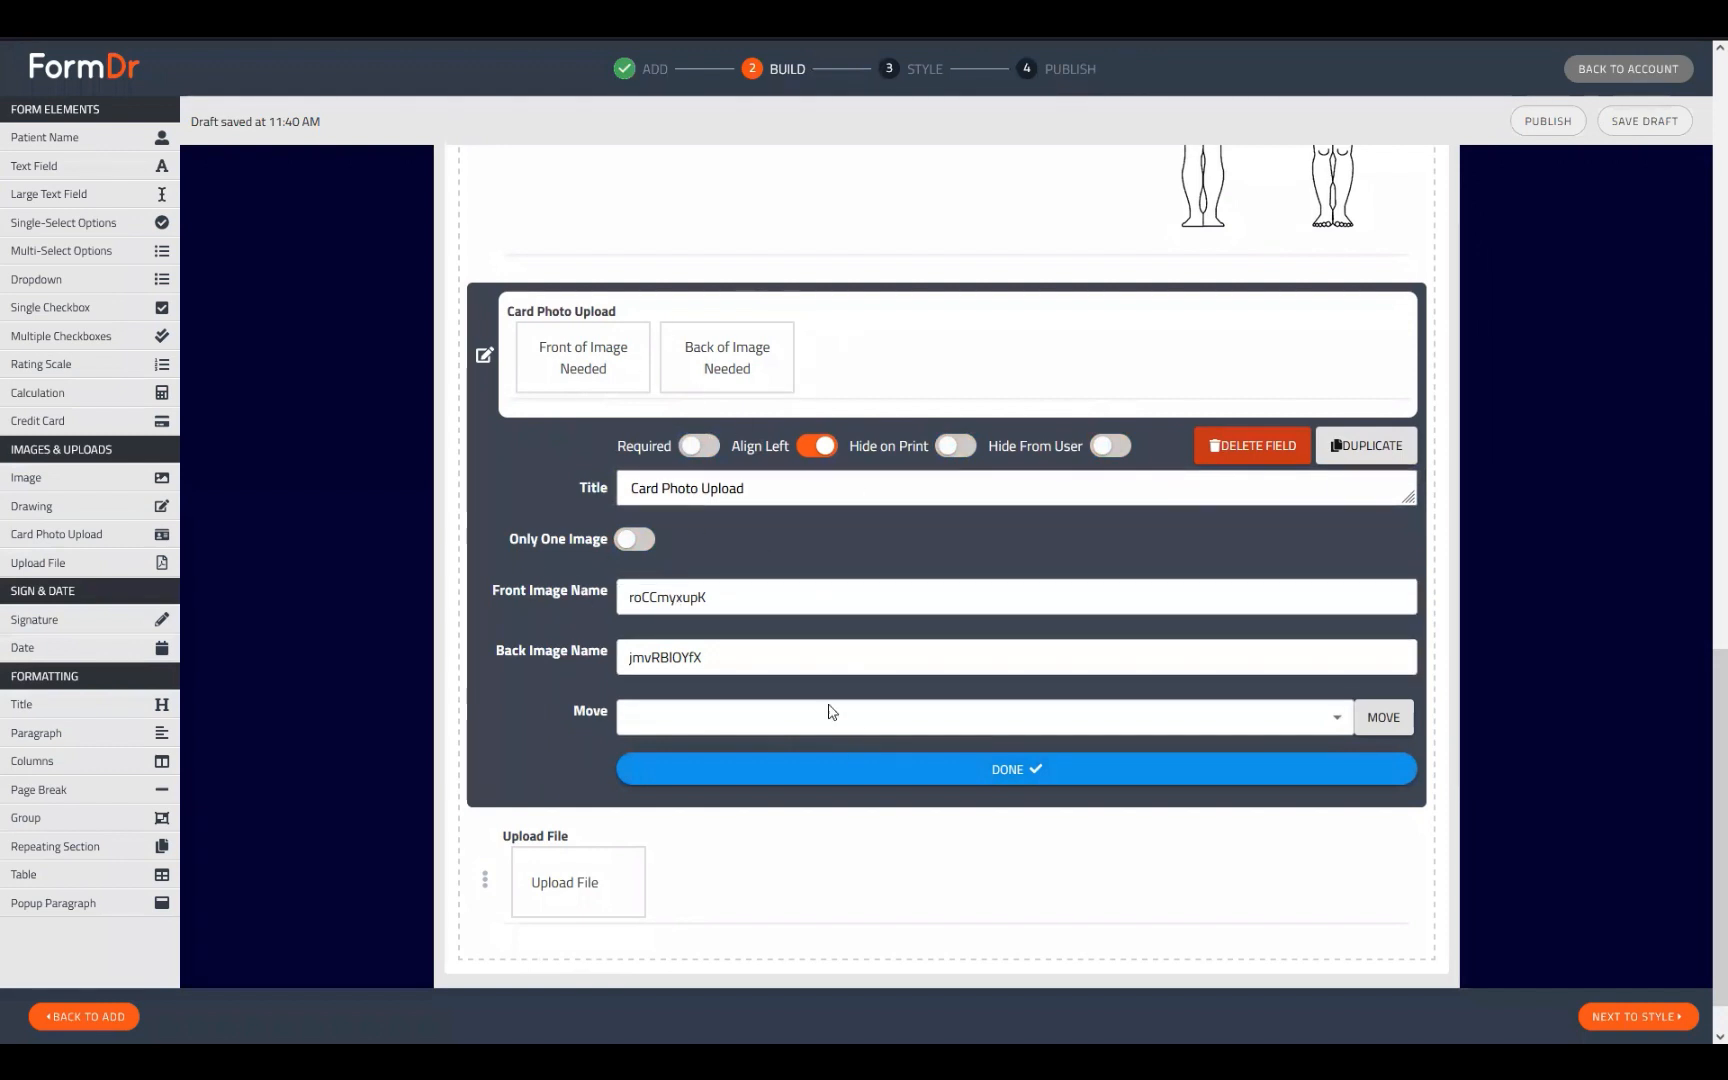
pyautogui.doubleClick(715, 597)
pyautogui.click(481, 358)
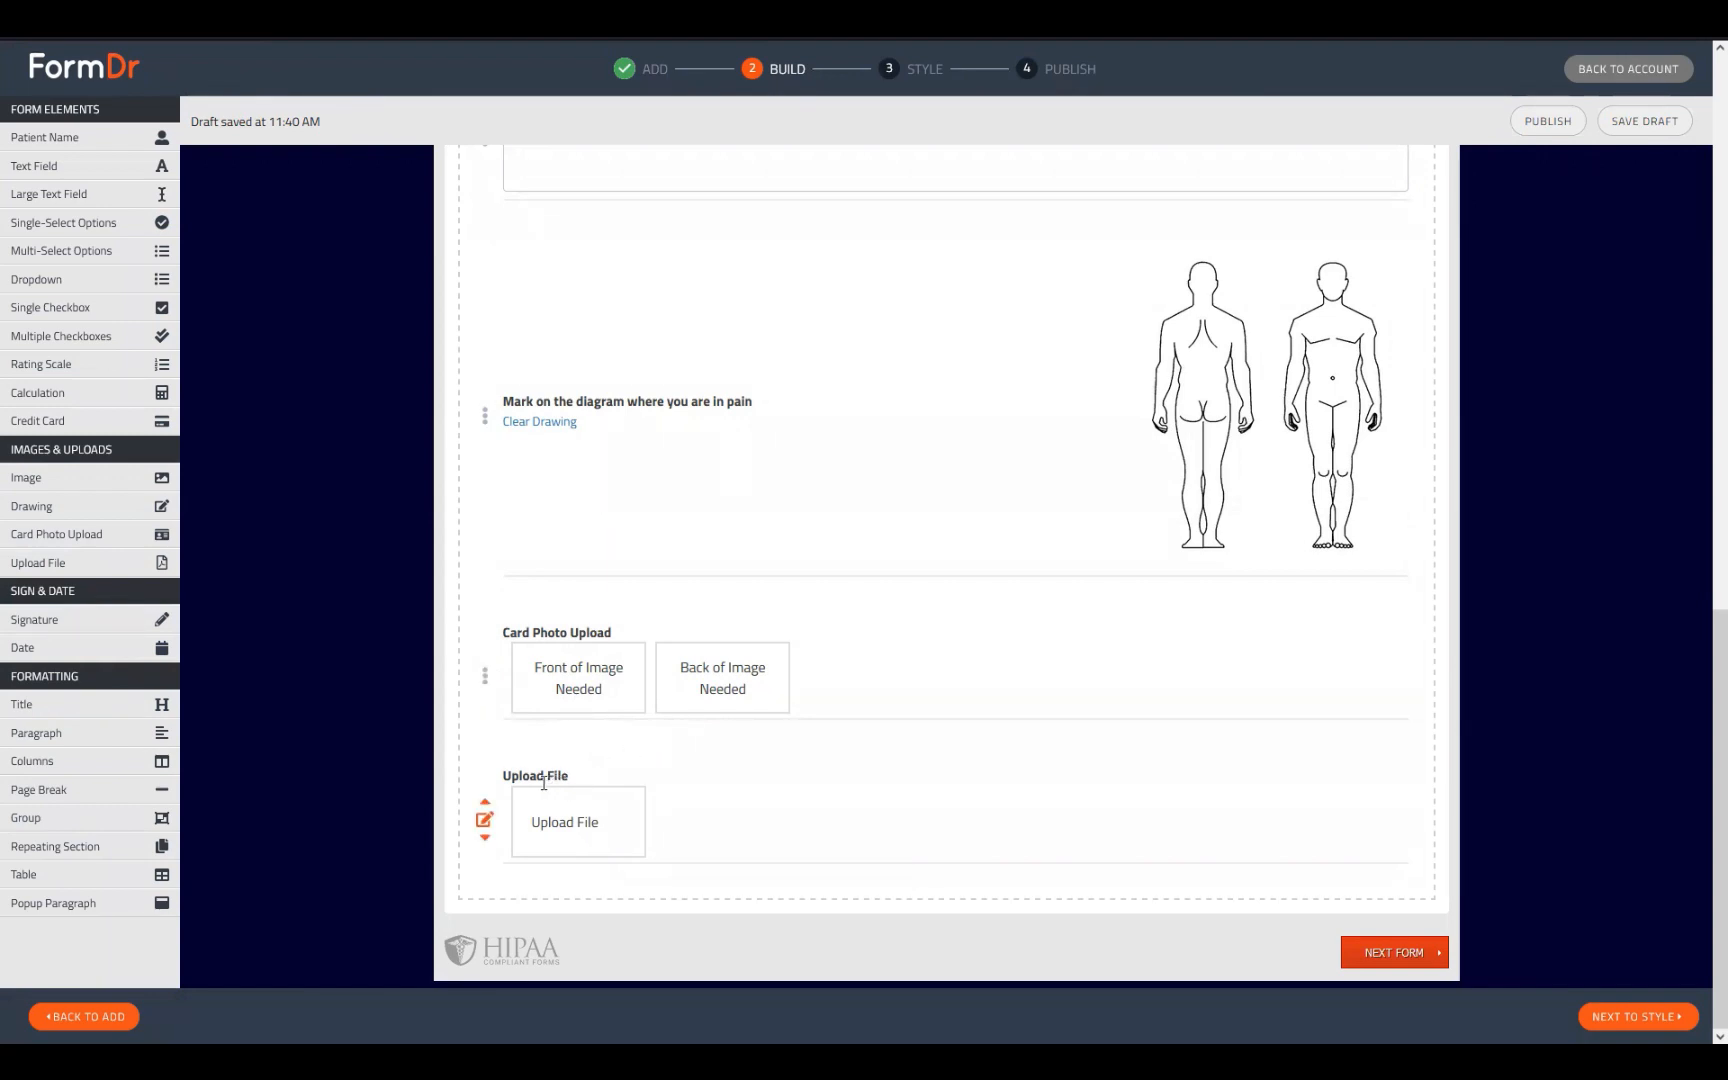
# Step: Advance the packet to the Style stage and review the upload fields at the end of the Information form
pyautogui.moveTo(537, 816)
pyautogui.mouseDown()
pyautogui.moveTo(594, 797)
pyautogui.moveTo(536, 806)
pyautogui.mouseUp()
pyautogui.click(1620, 1015)
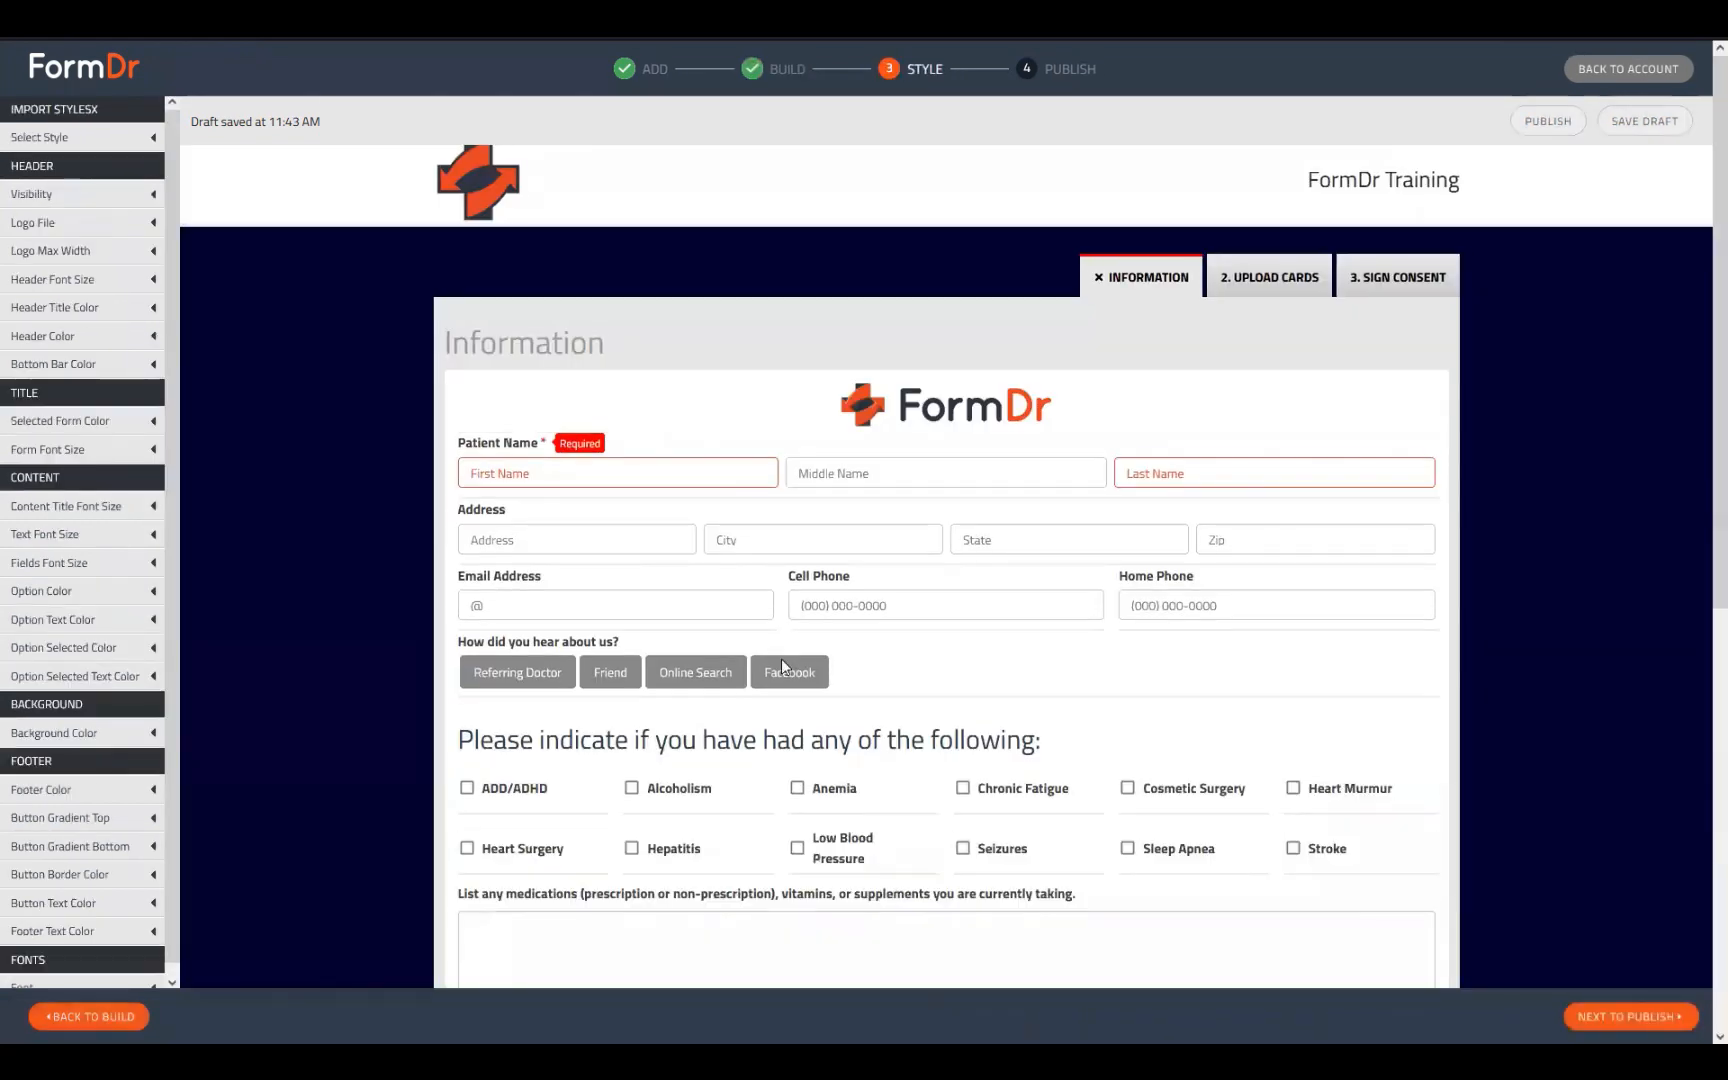
pyautogui.scroll(-5, 782, 700)
pyautogui.scroll(-2, 782, 740)
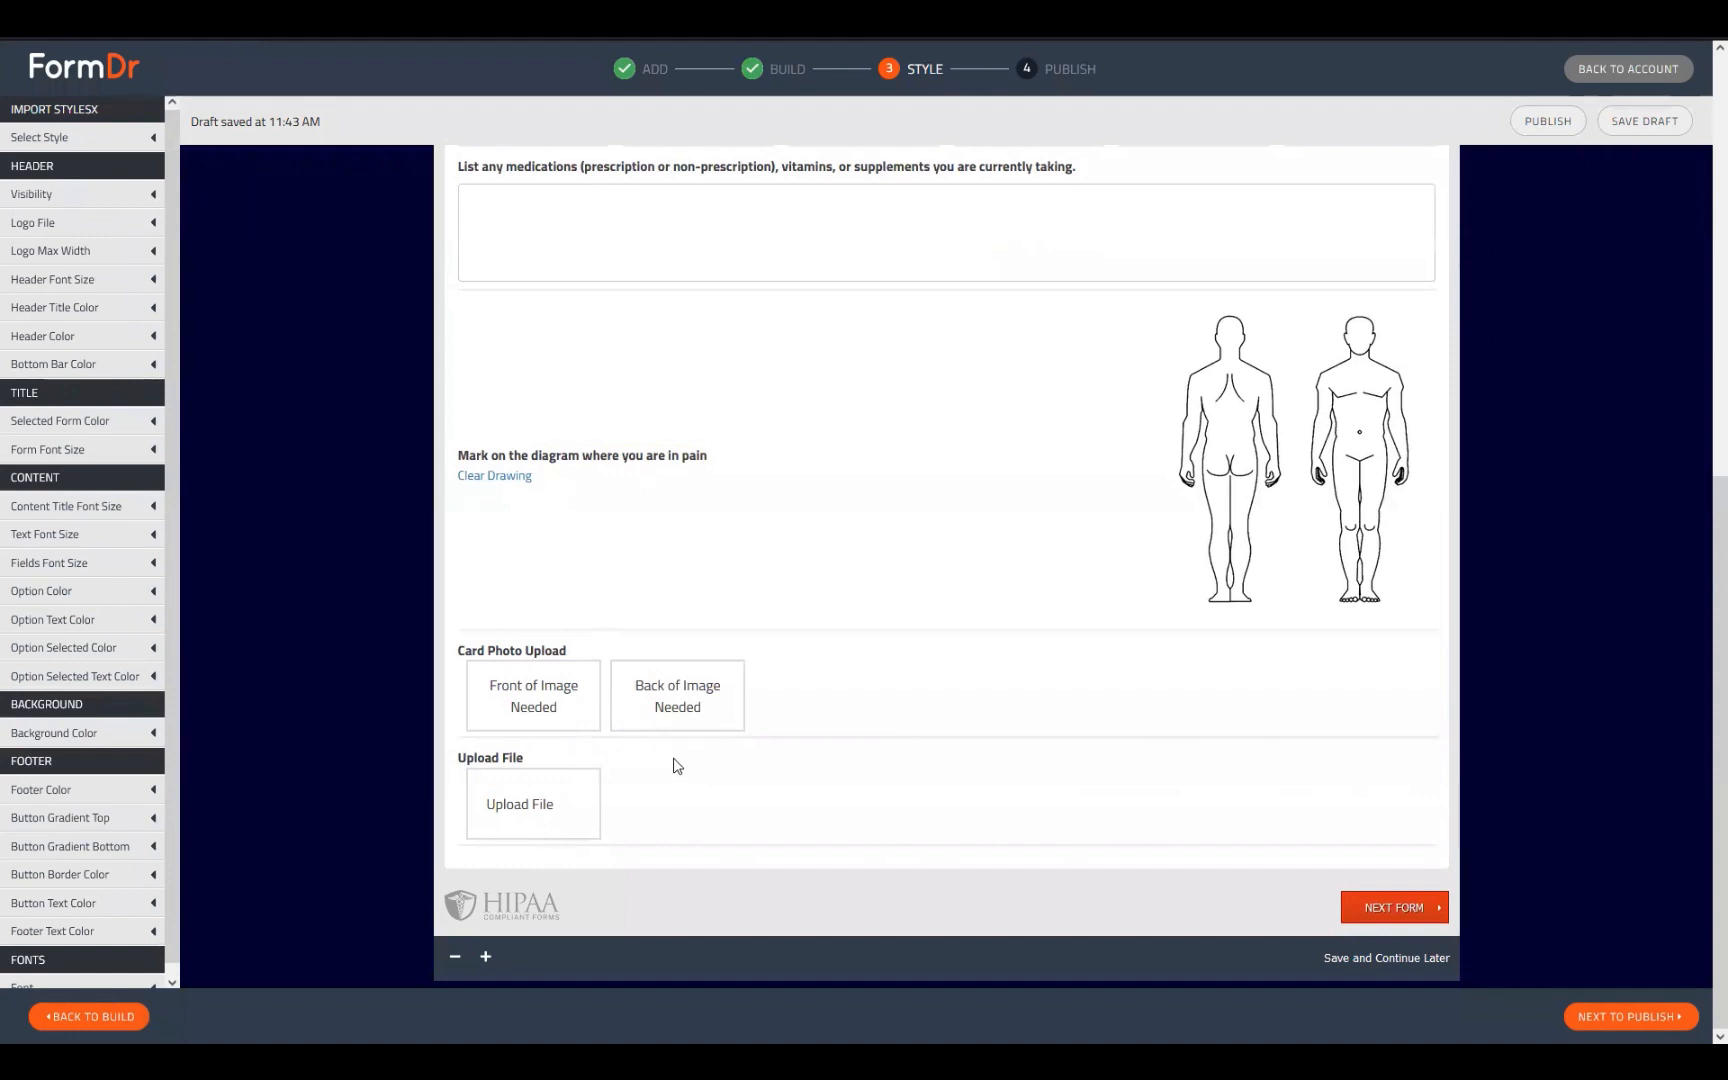
# Step: Open the file chooser for the card photo's back image and cancel it
pyautogui.moveTo(444, 658); pyautogui.dragTo(609, 725)
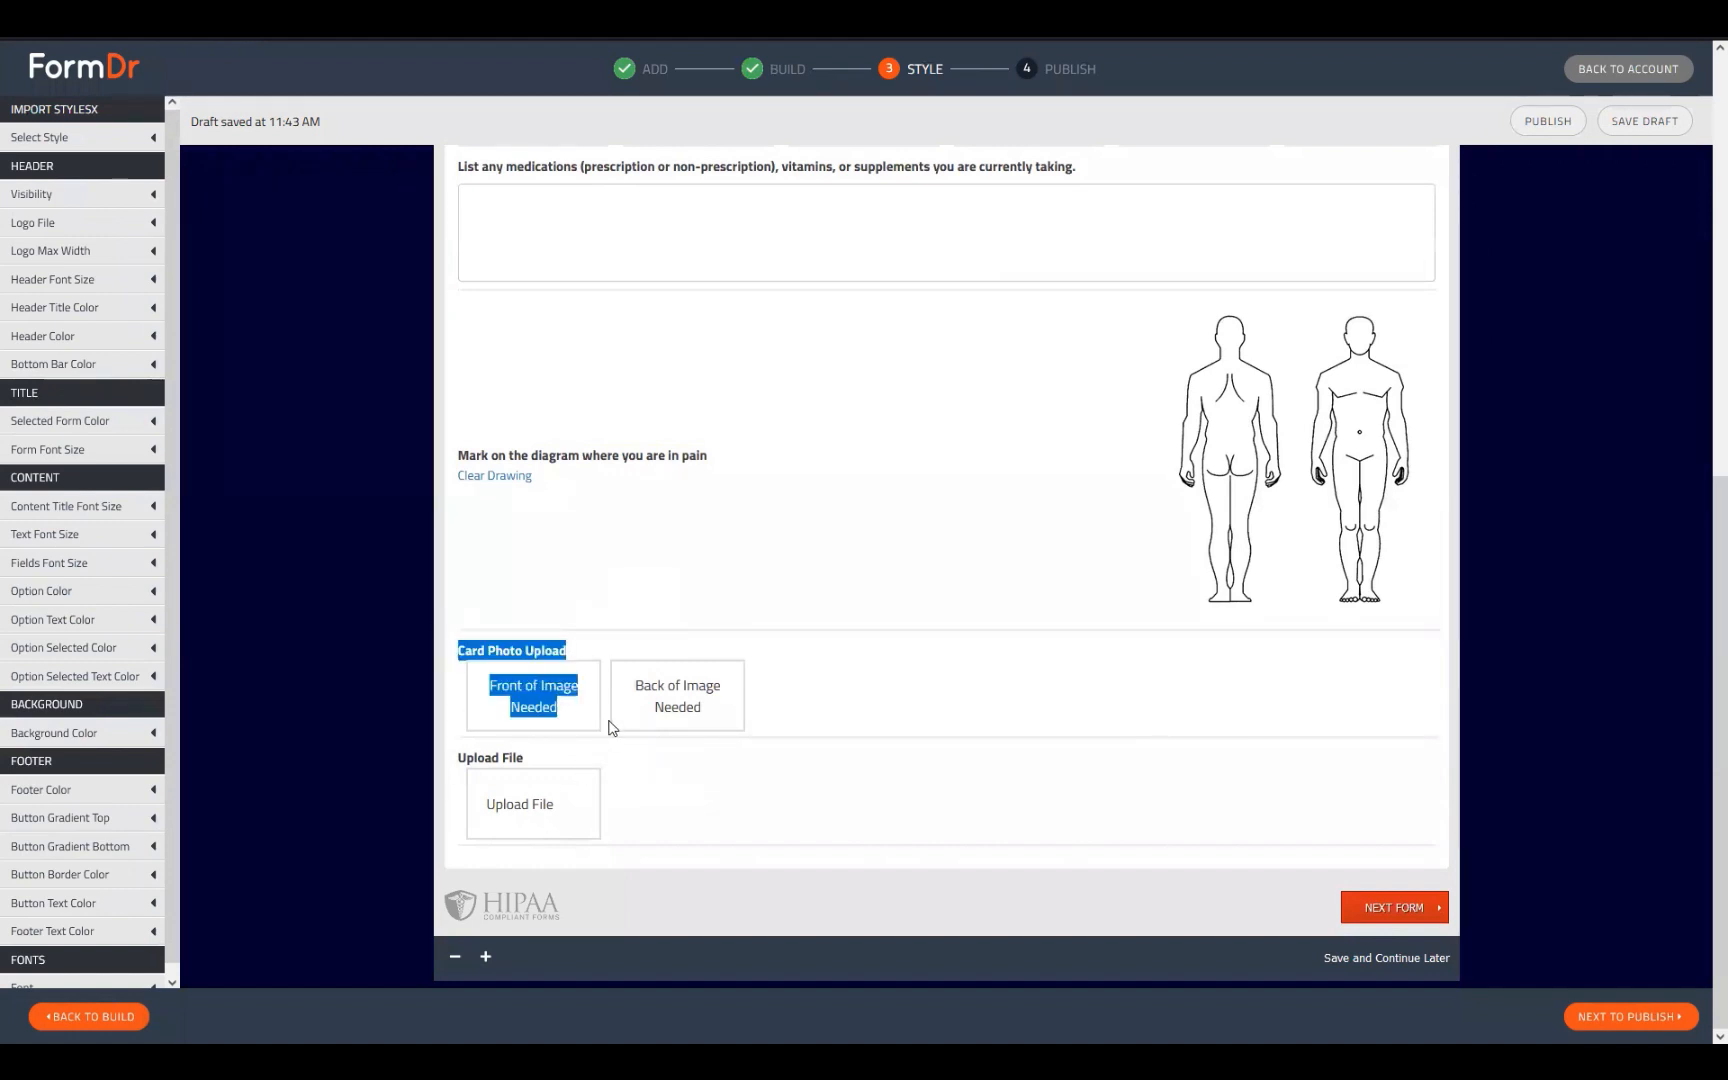
pyautogui.click(660, 727)
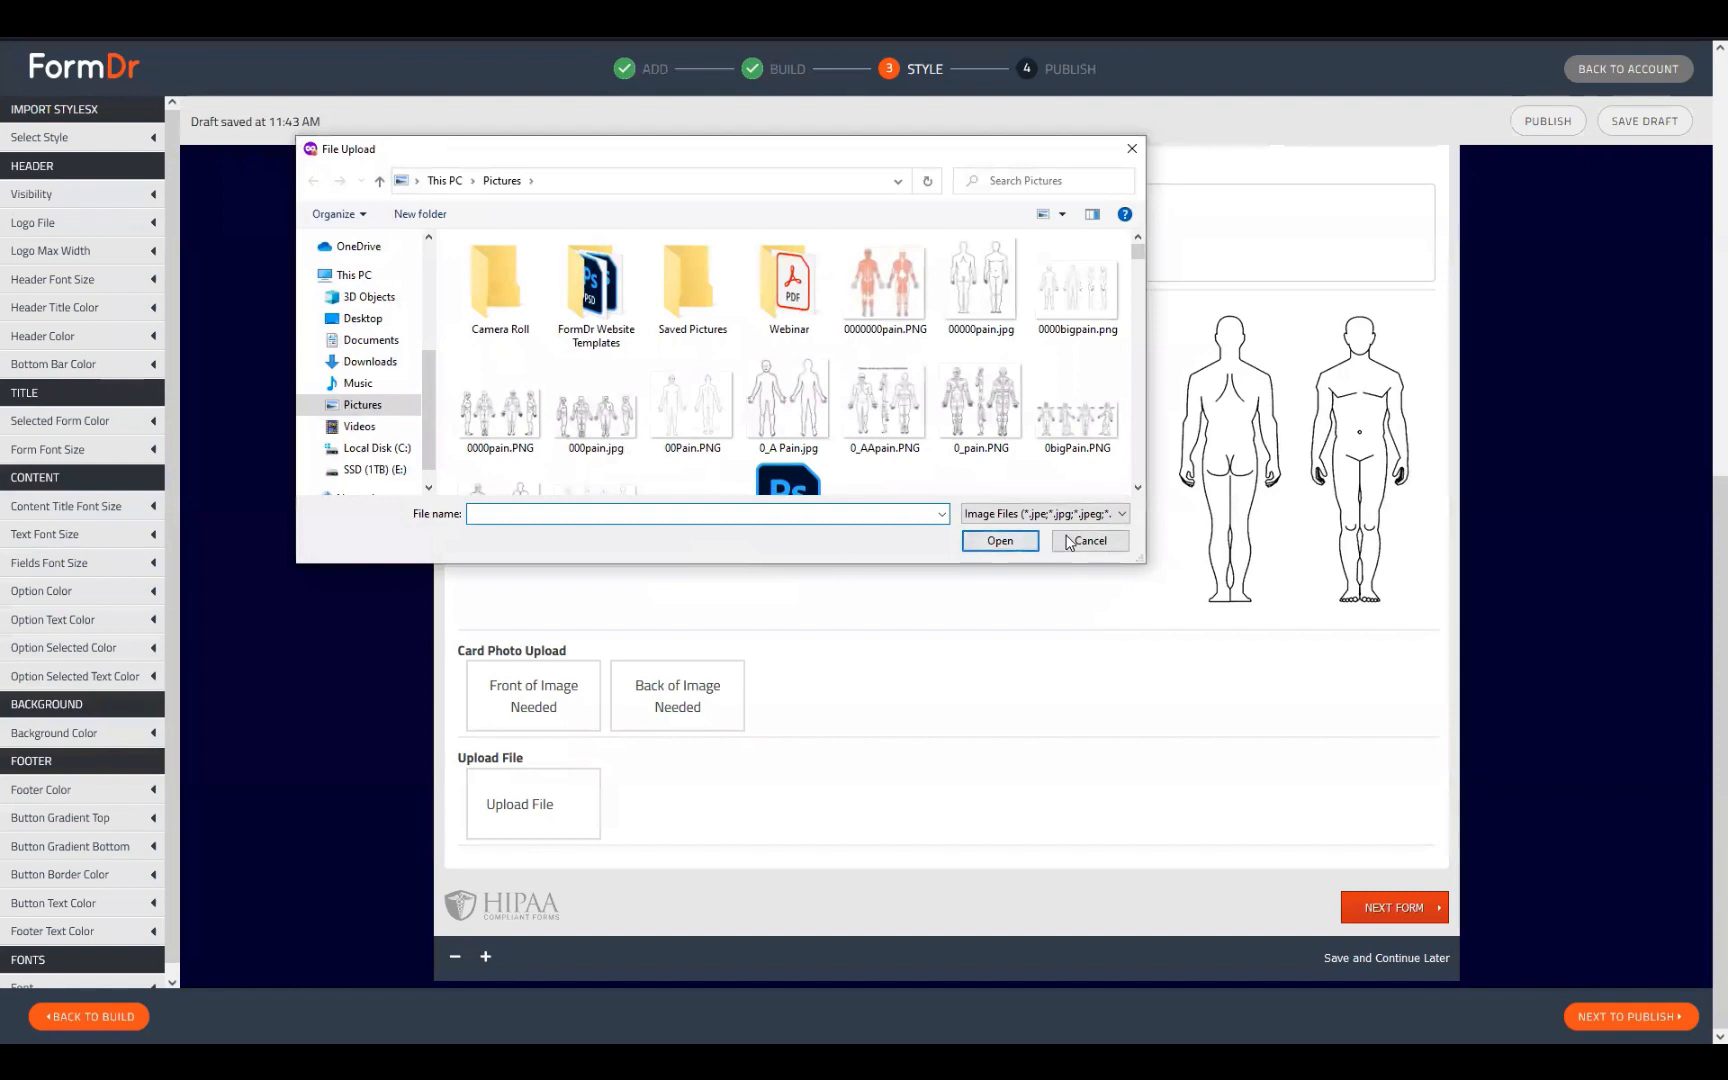
pyautogui.click(1090, 541)
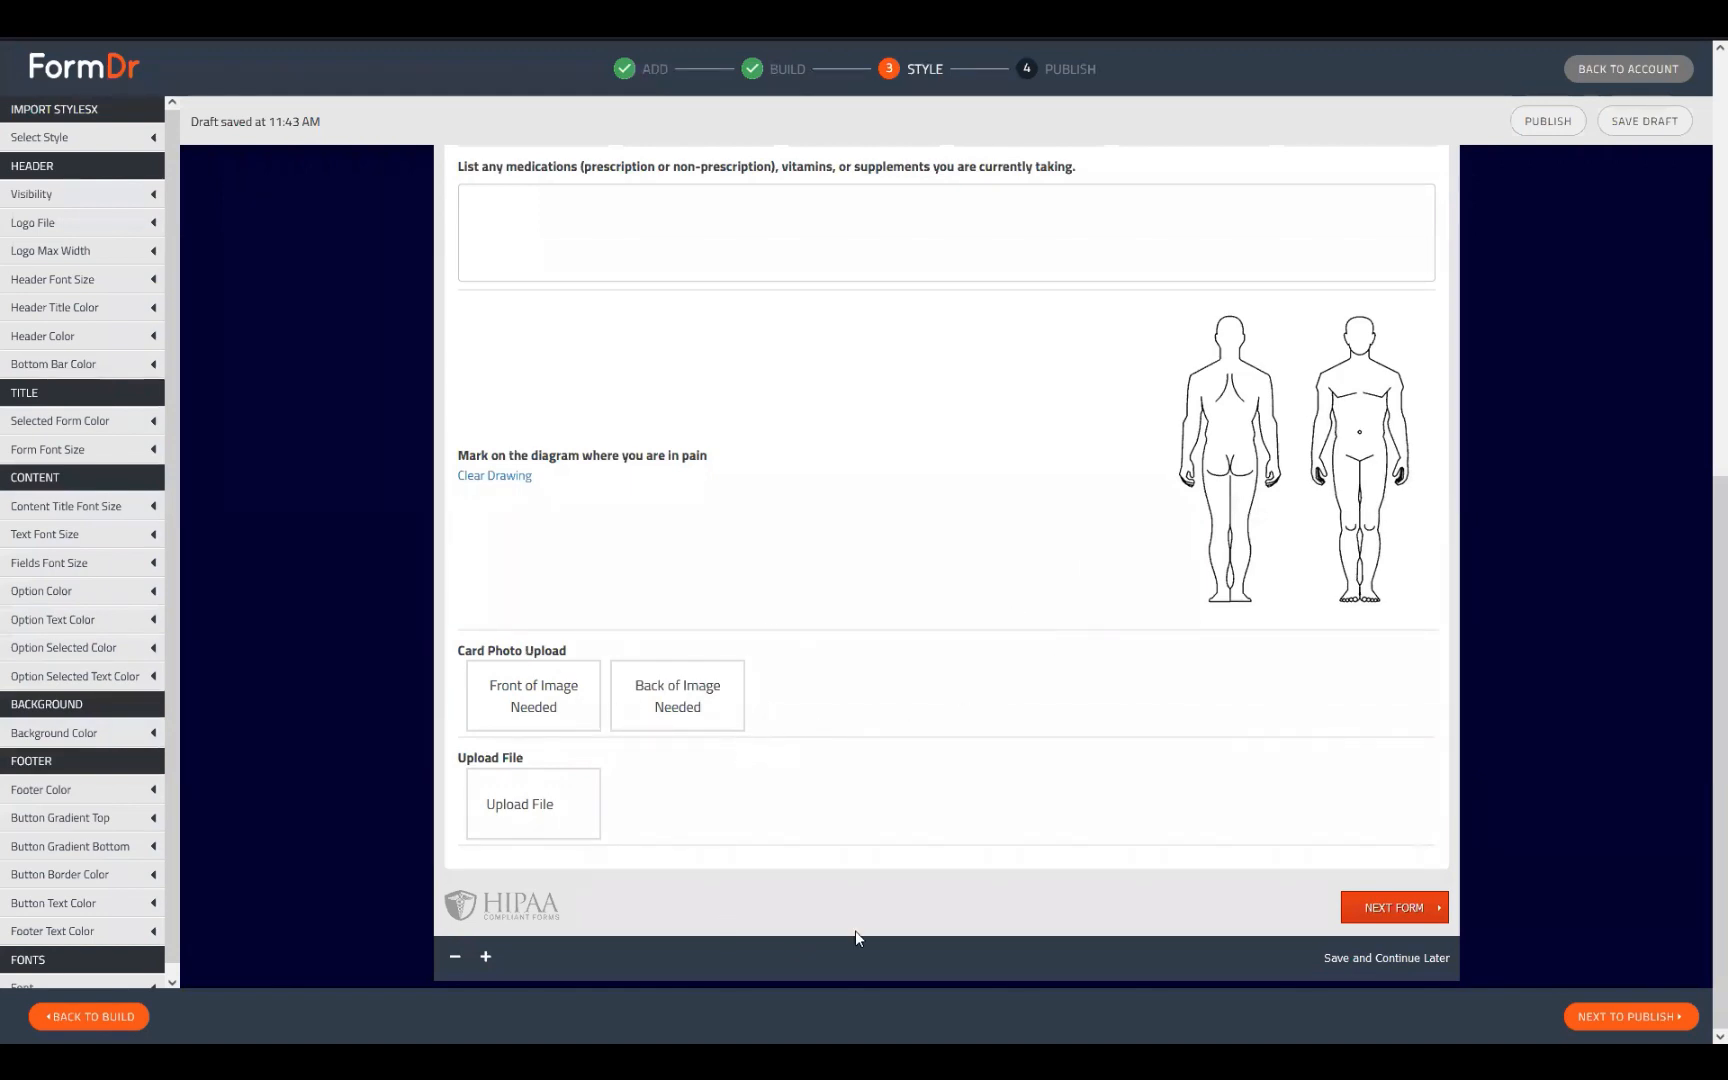
# Step: Publish the packet of forms and save its name as FormDr Training
pyautogui.click(1590, 1012)
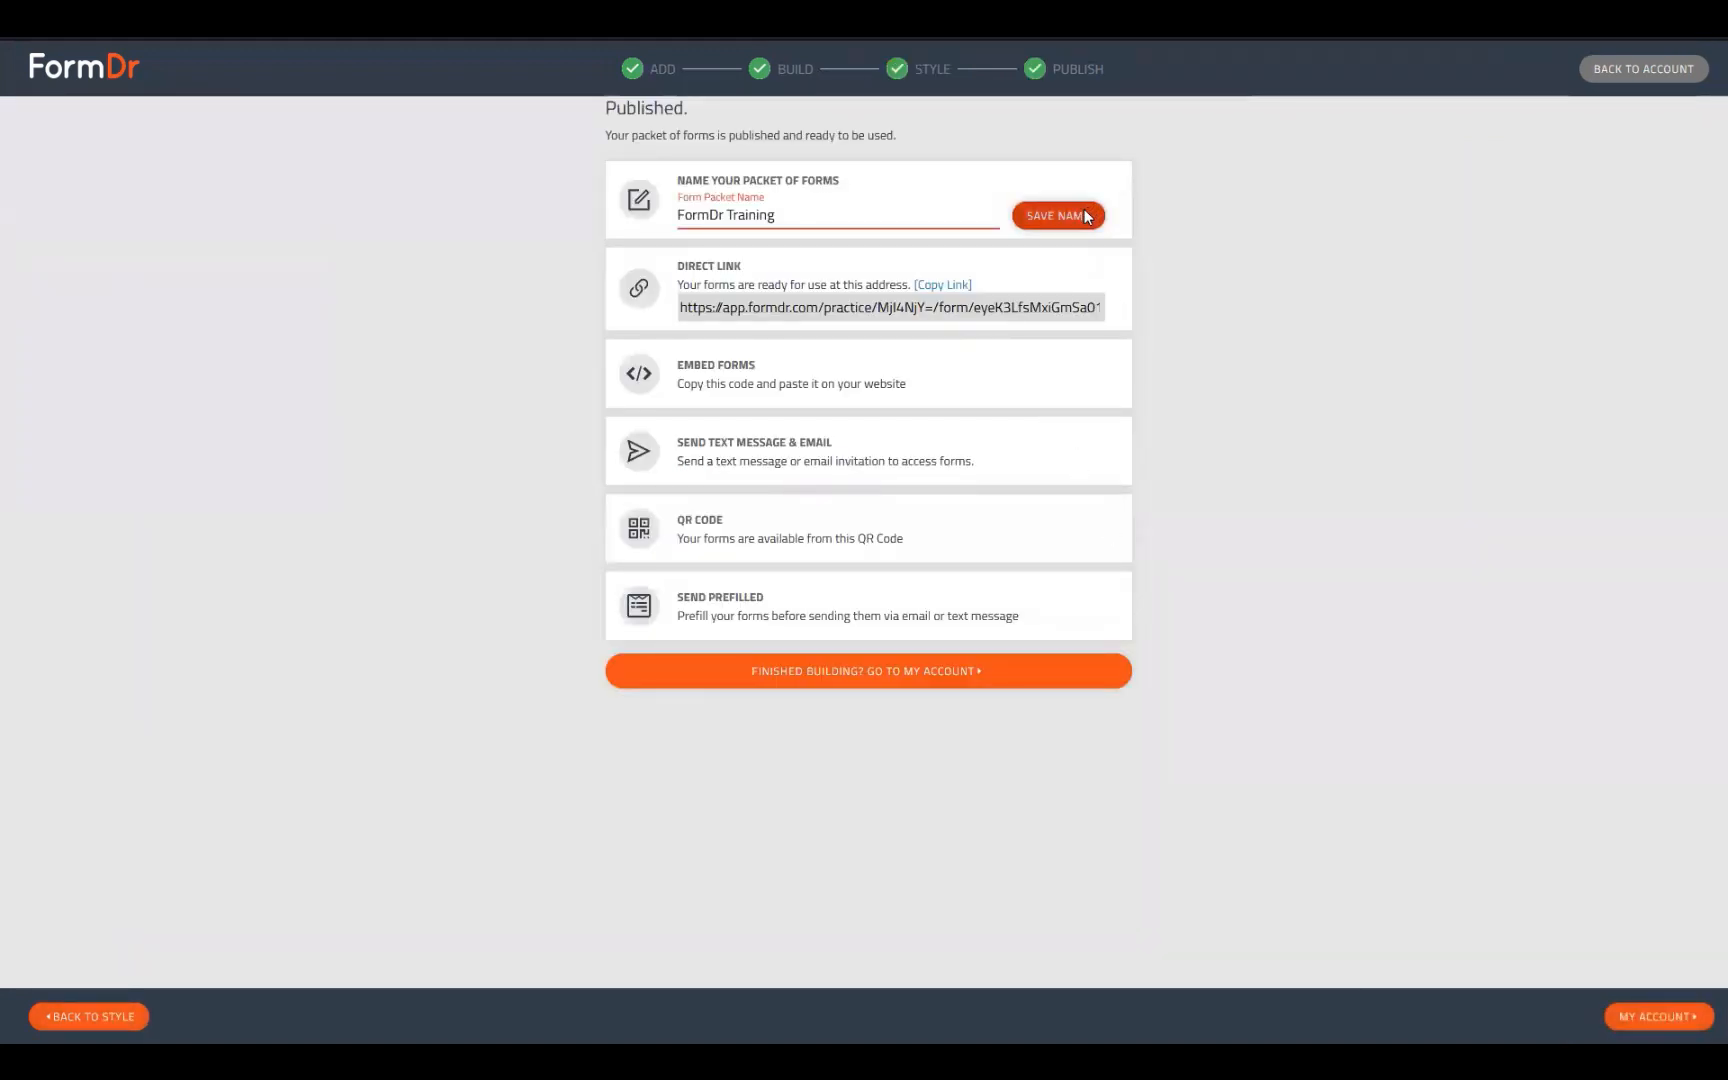
pyautogui.moveTo(593, 103); pyautogui.dragTo(784, 113)
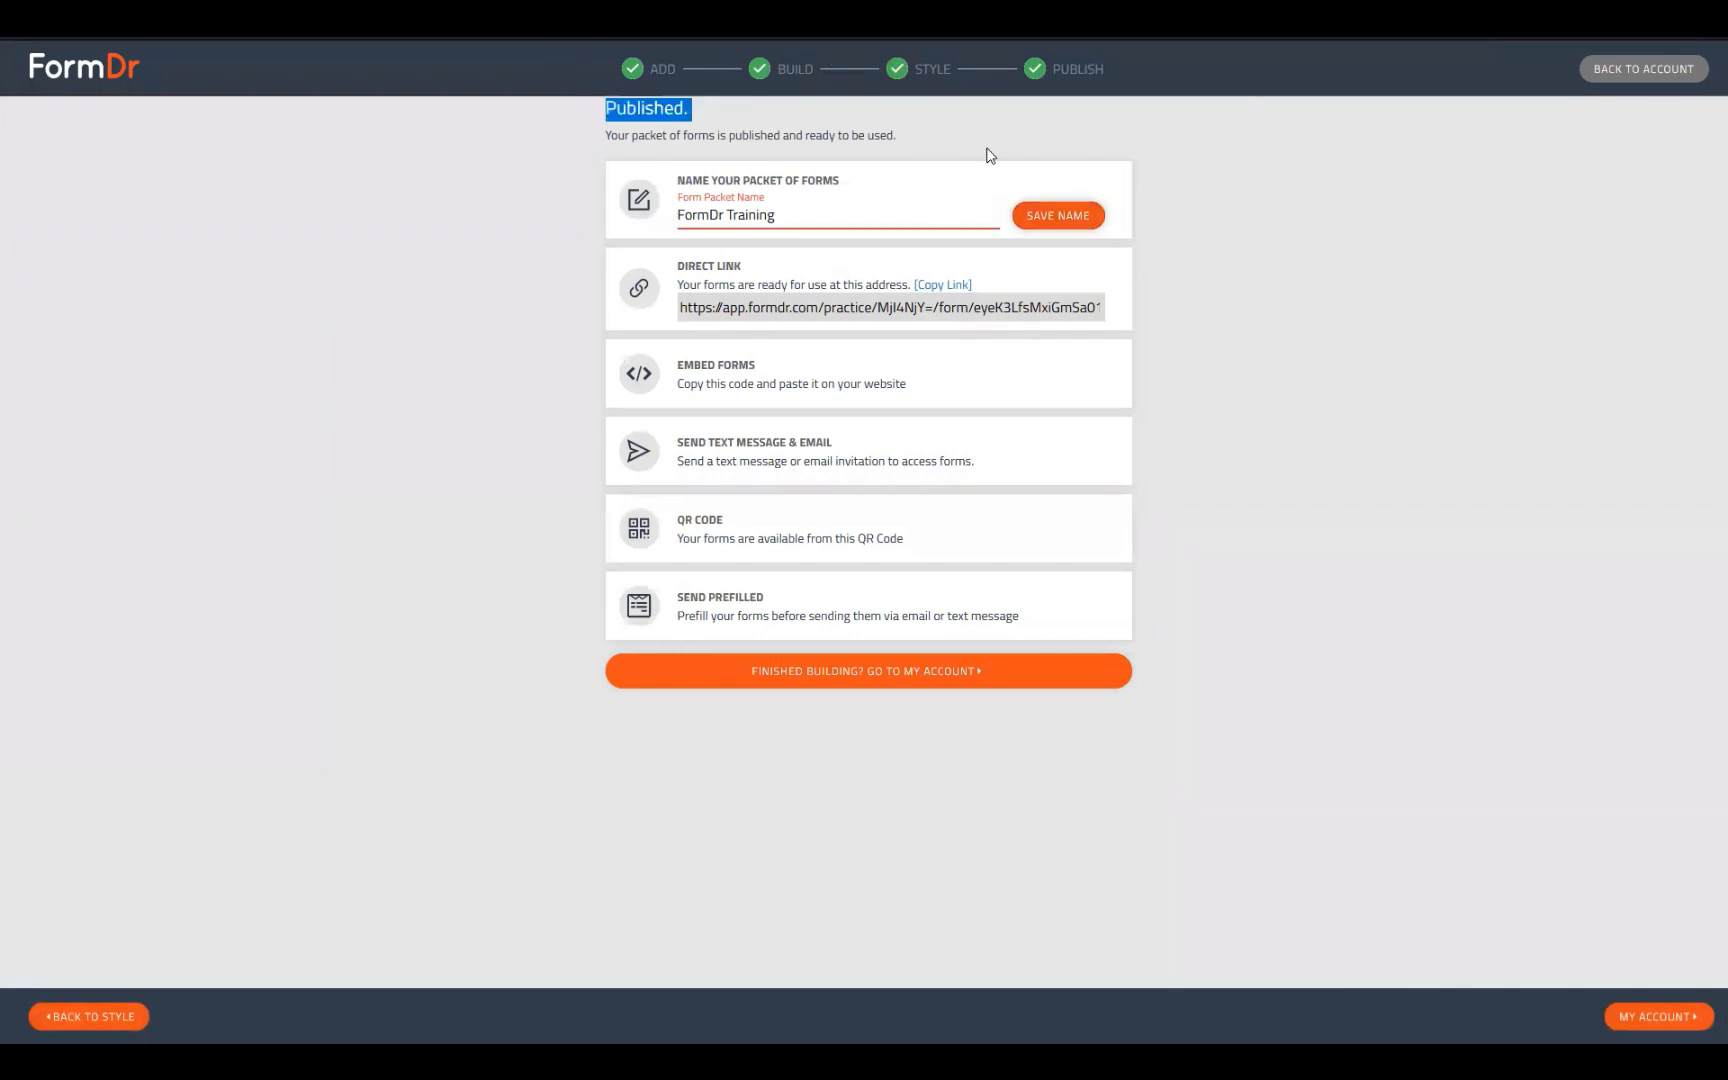
pyautogui.click(945, 125)
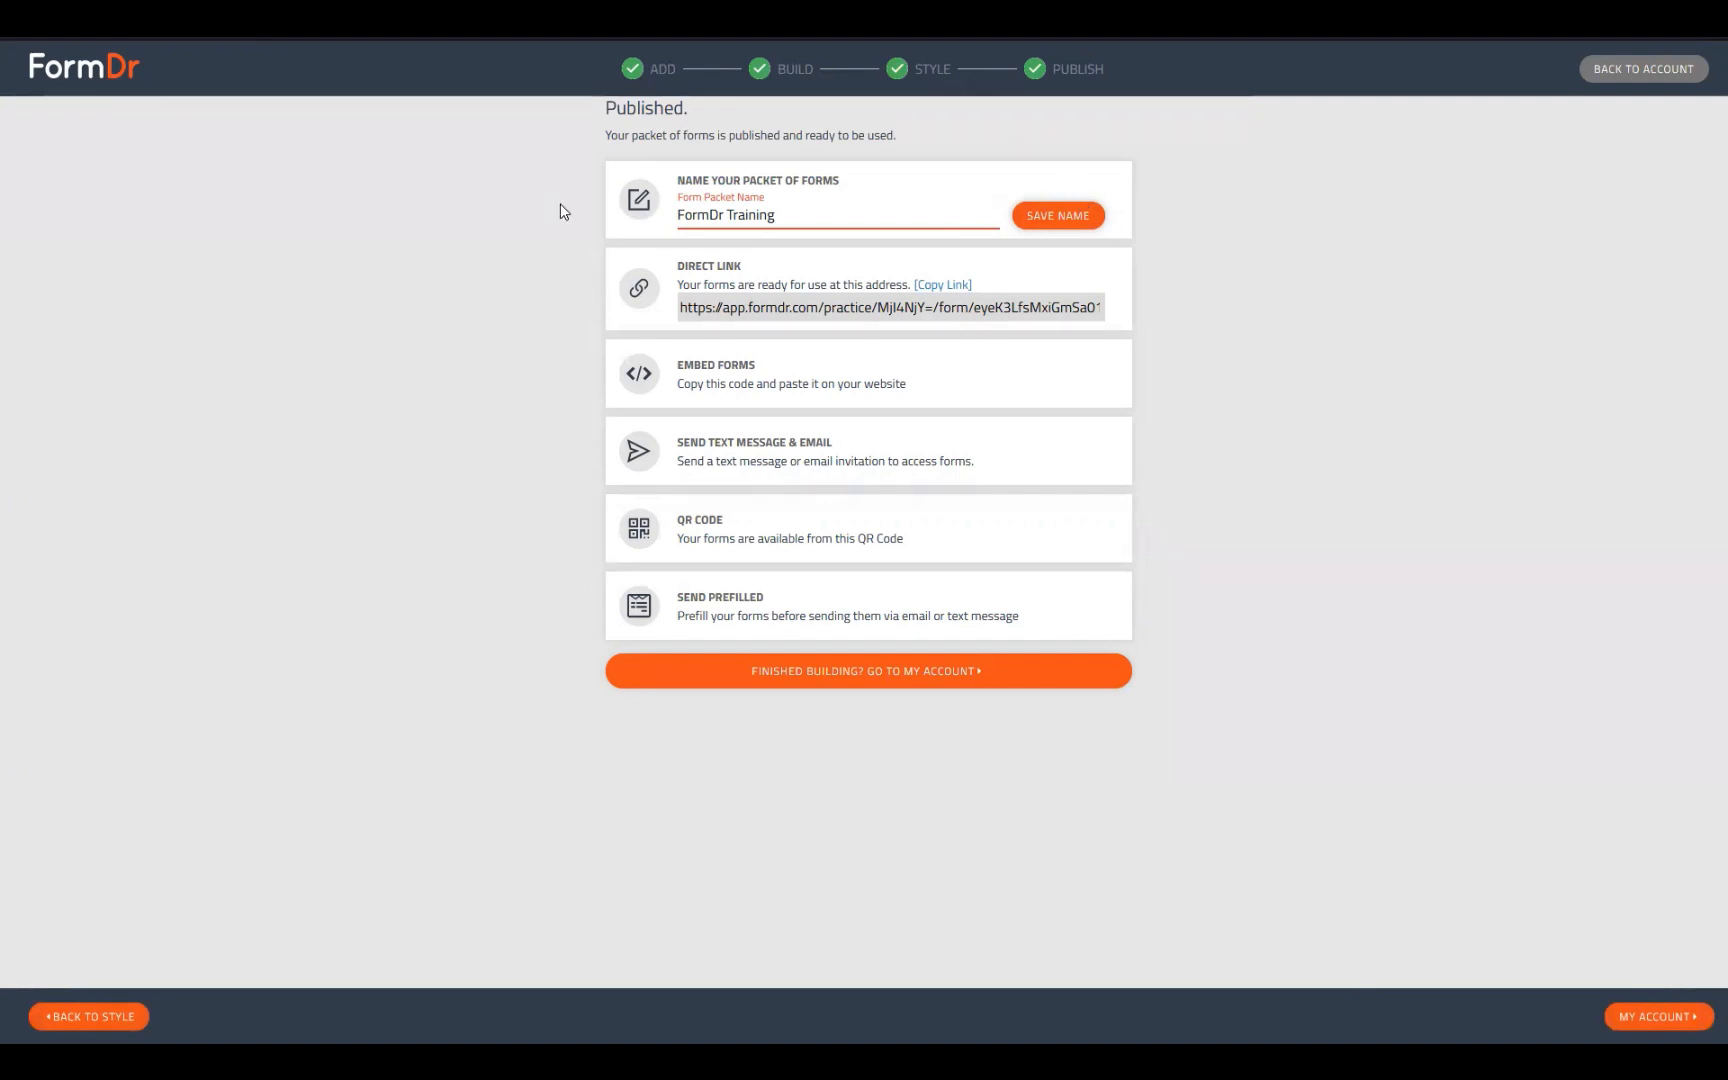
pyautogui.moveTo(776, 214); pyautogui.dragTo(677, 215)
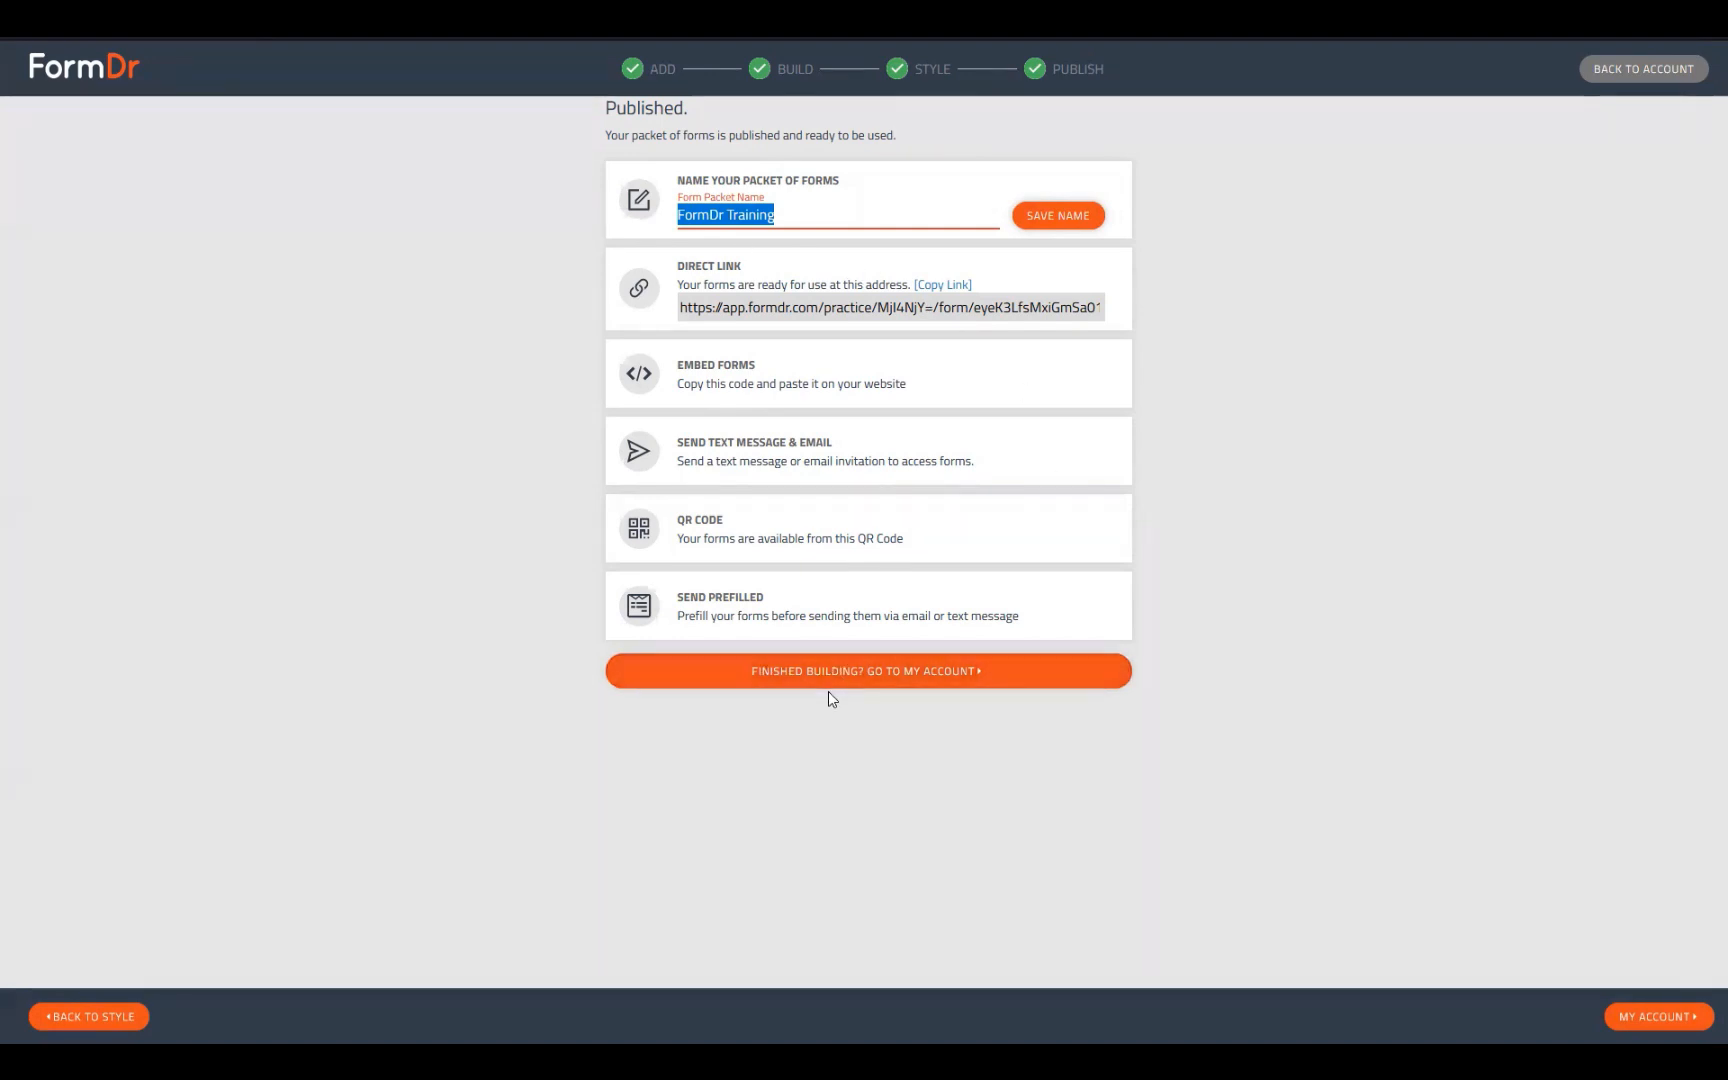
pyautogui.click(1060, 220)
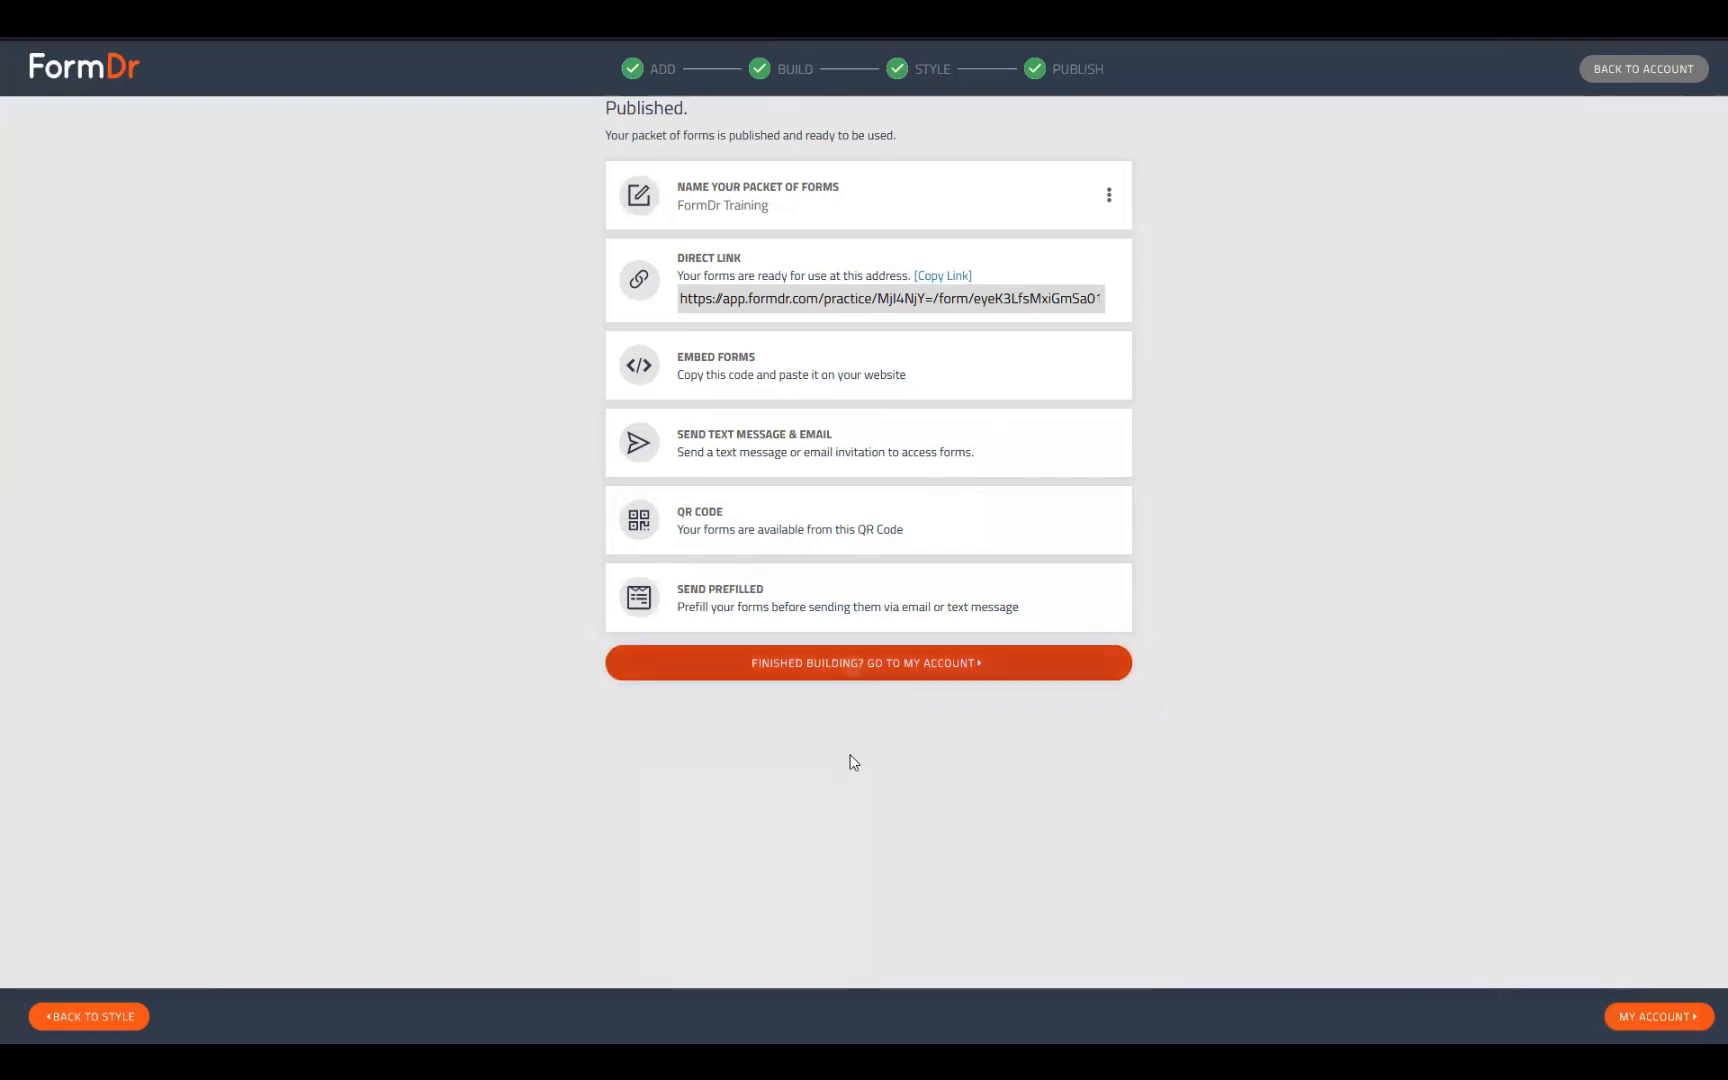
# Step: Return to the account and open the published FormDr Training packet from the packets list
pyautogui.click(853, 663)
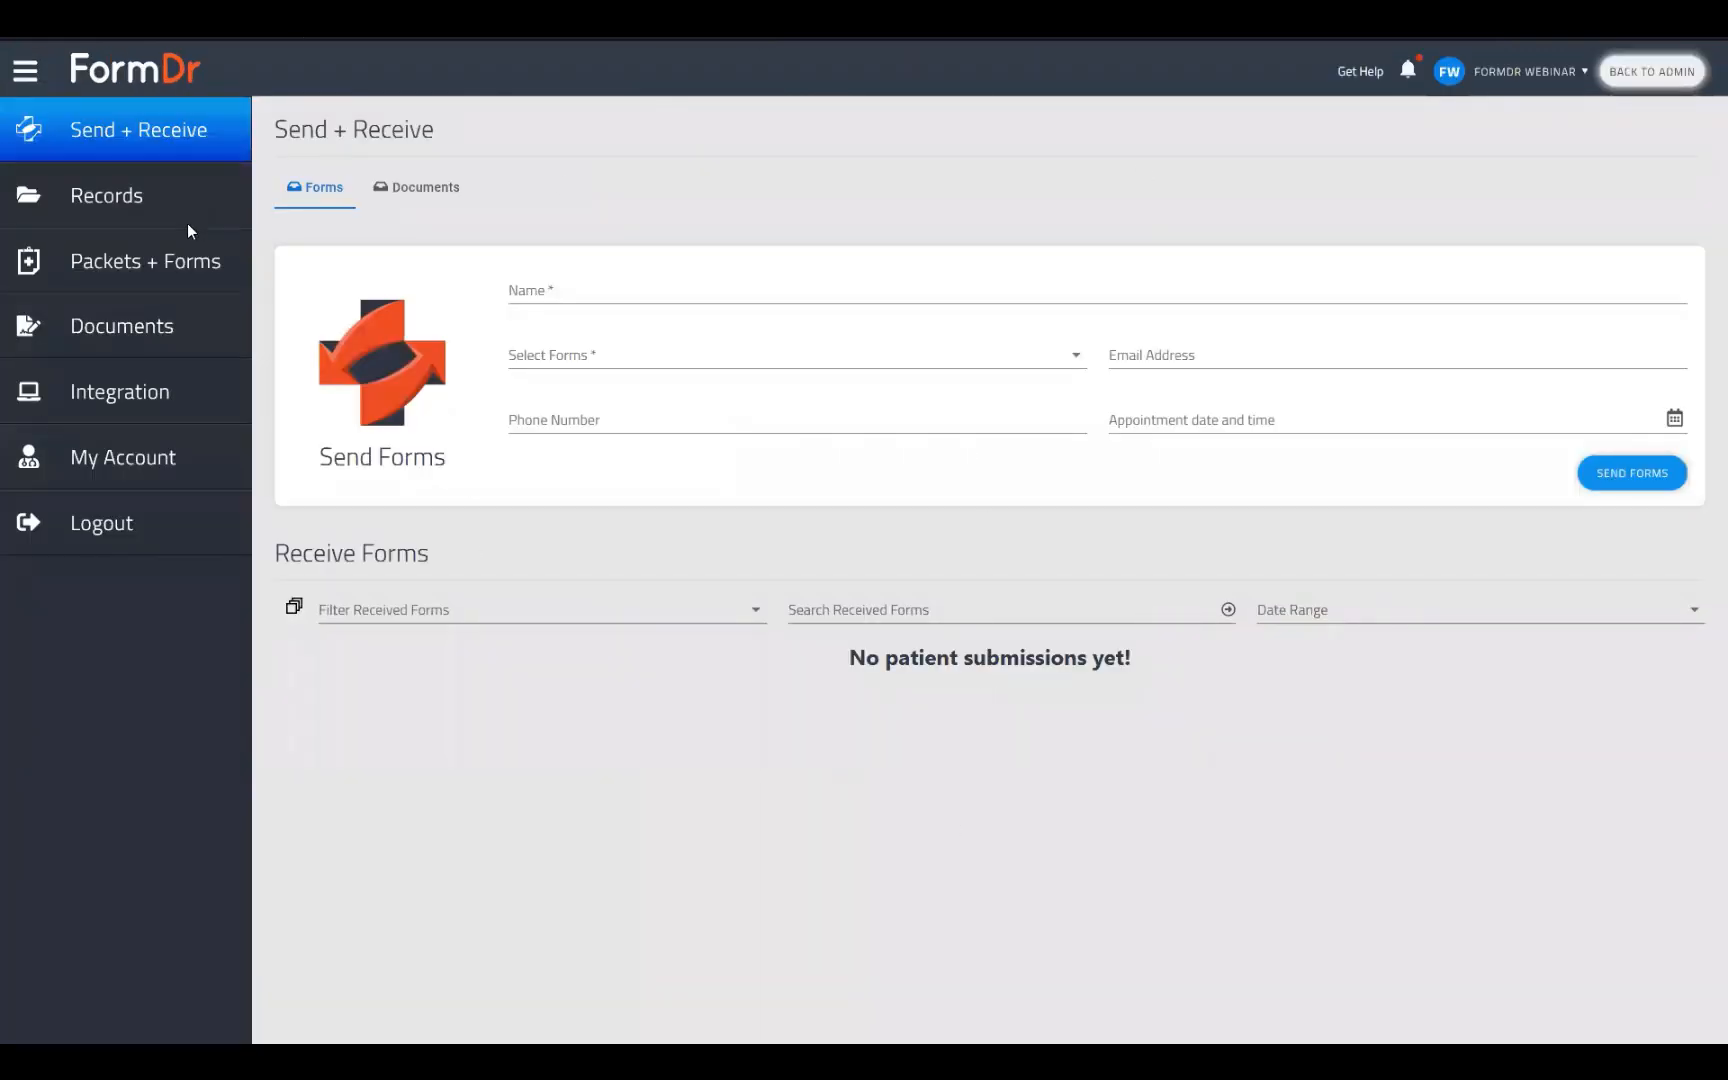
pyautogui.click(167, 258)
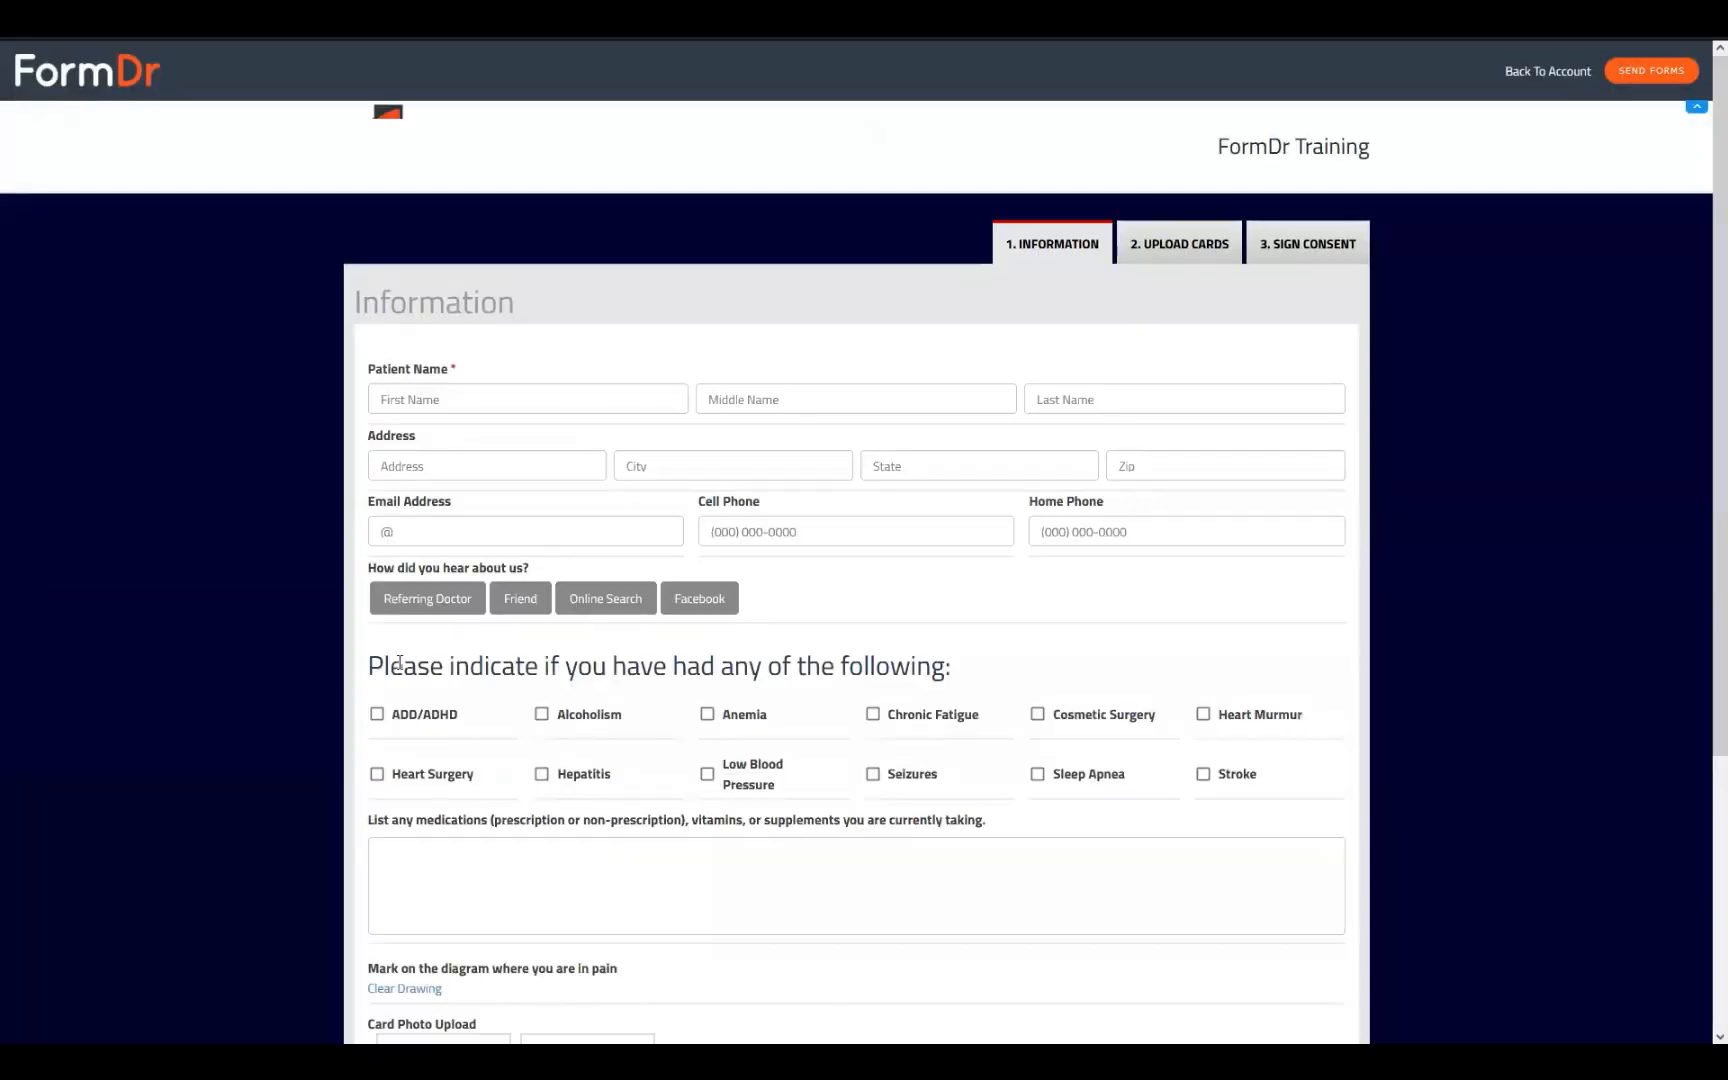
# Step: Circle the head and one shoulder of the back-view figure on the pain diagram
pyautogui.scroll(-5, 1048, 456)
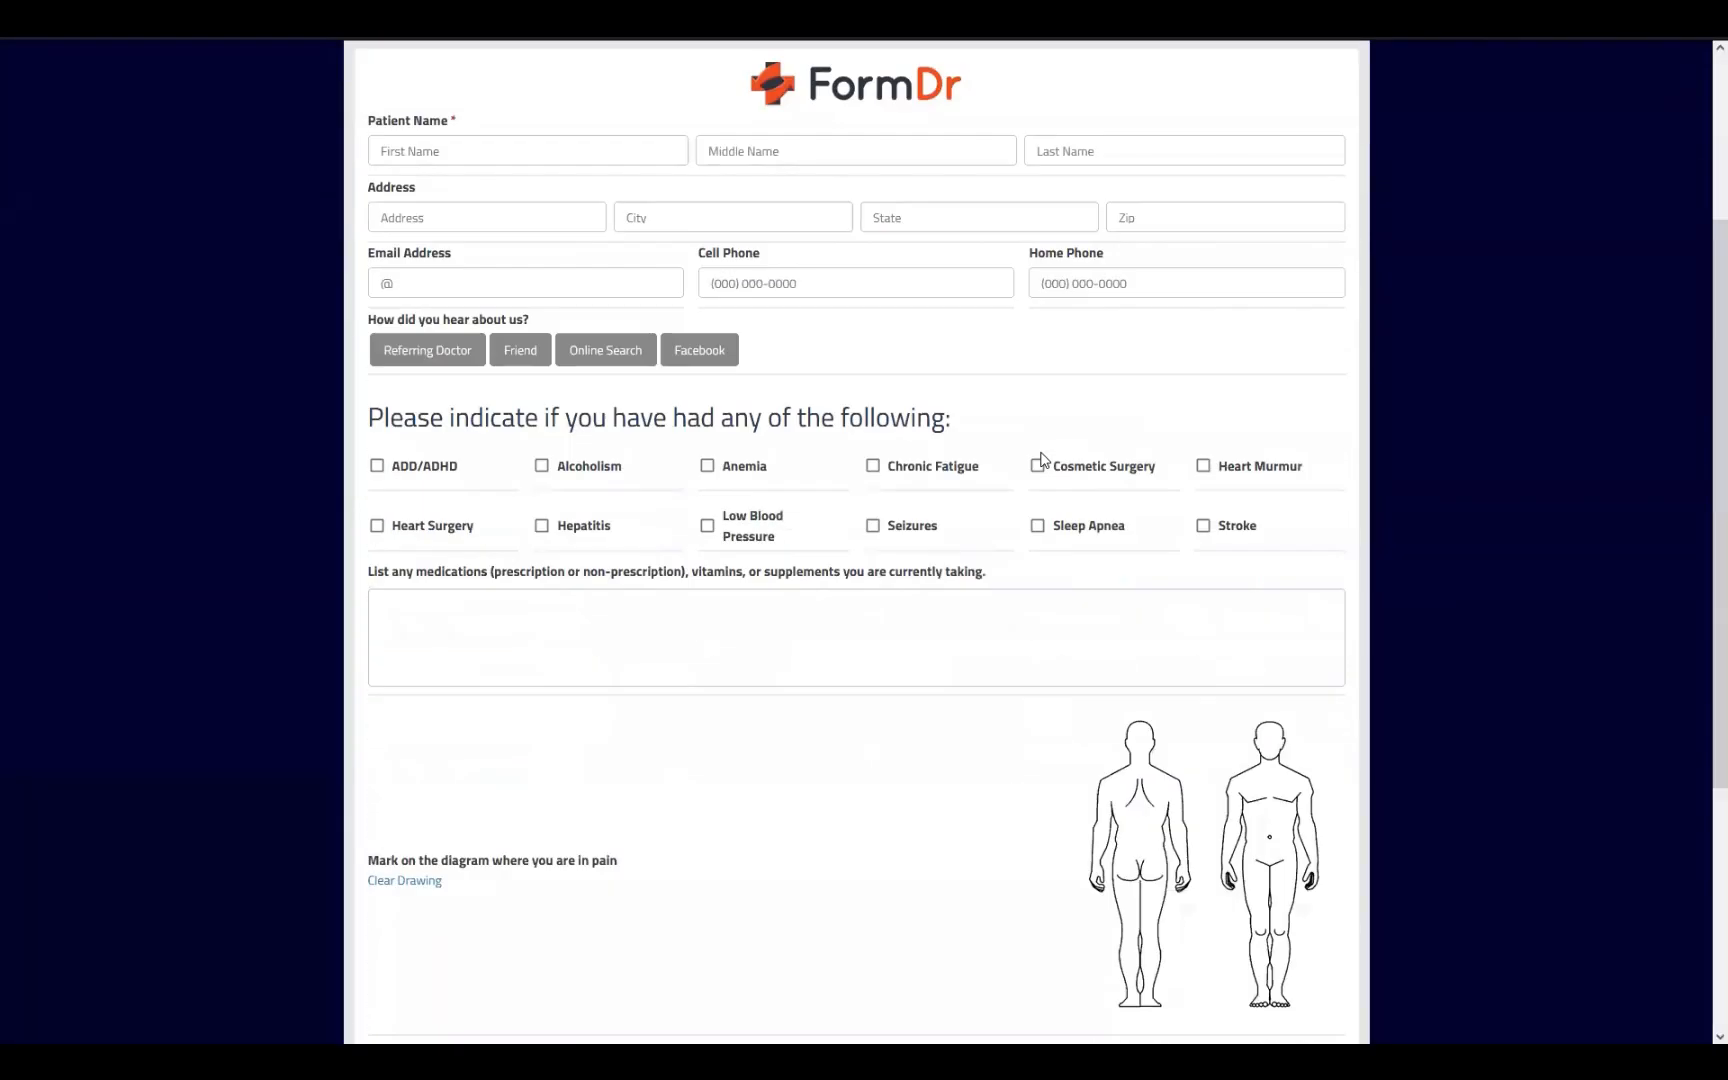
pyautogui.moveTo(1131, 462)
pyautogui.mouseDown()
pyautogui.moveTo(1135, 432)
pyautogui.moveTo(1150, 505)
pyautogui.mouseUp()
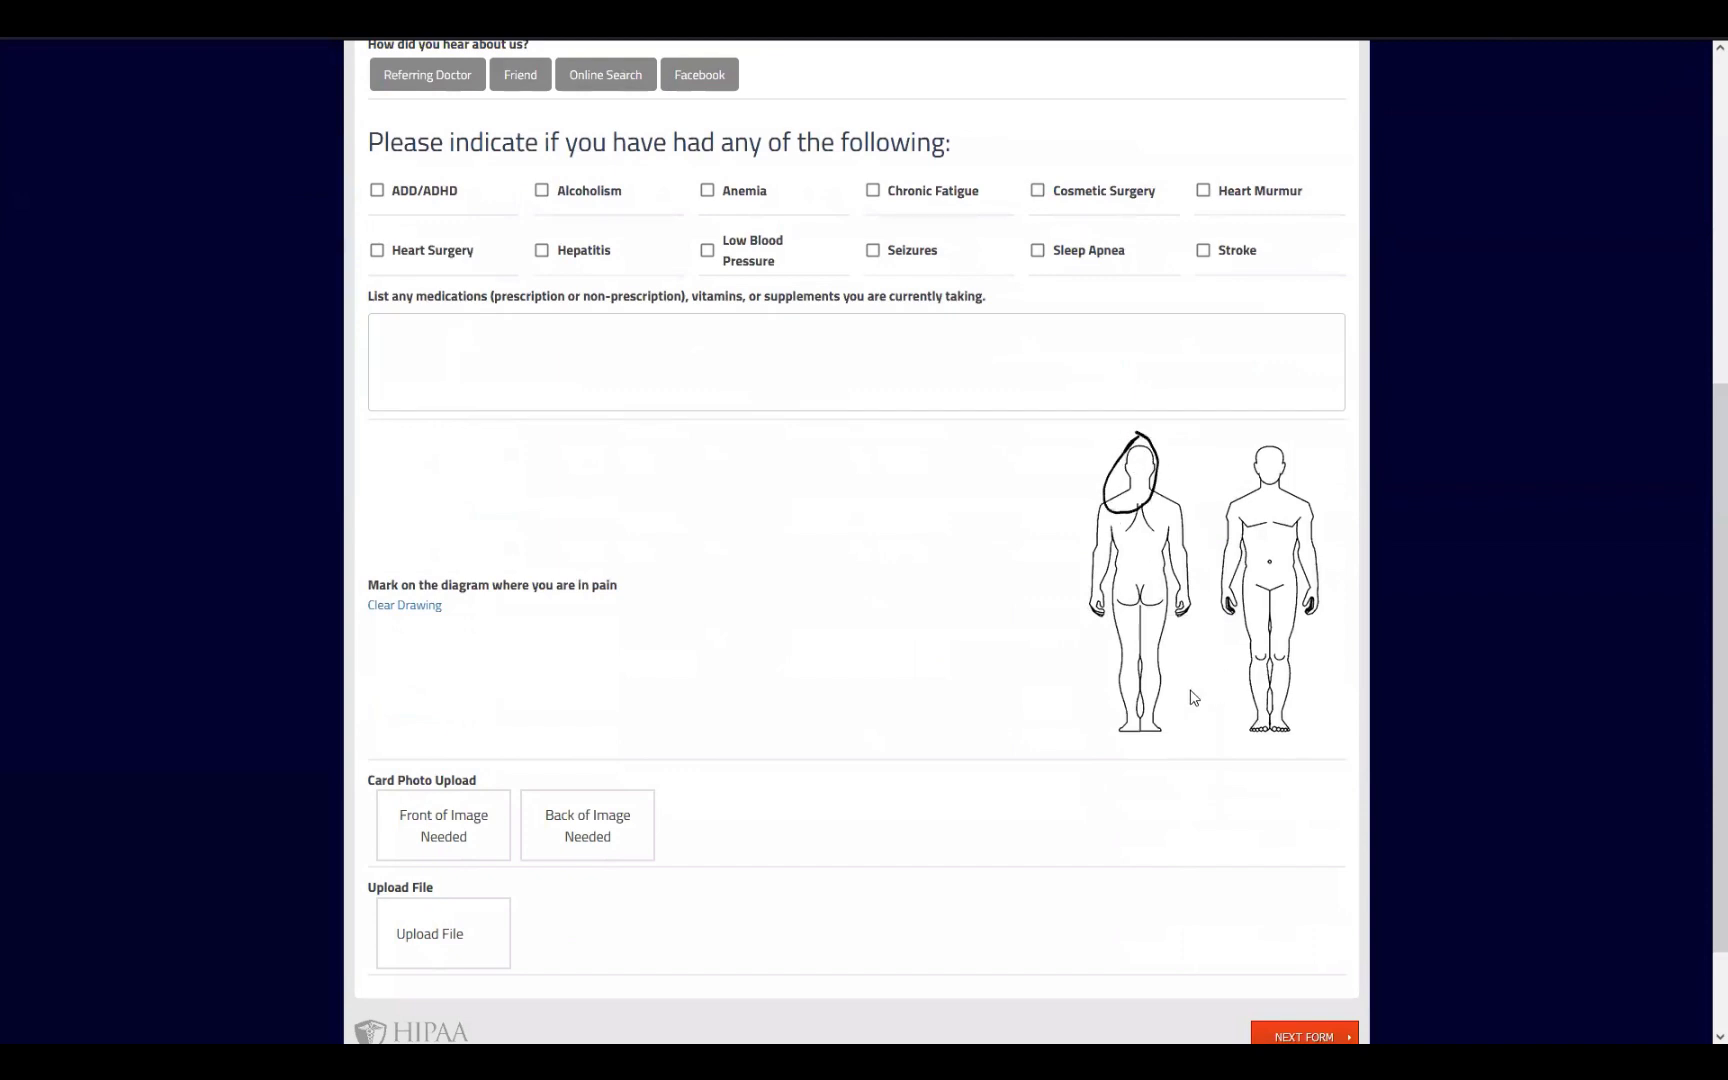
# Step: Upload FormDr-Icon-Light.png from the Desktop as the front image of the card photo
pyautogui.scroll(-2, 1192, 698)
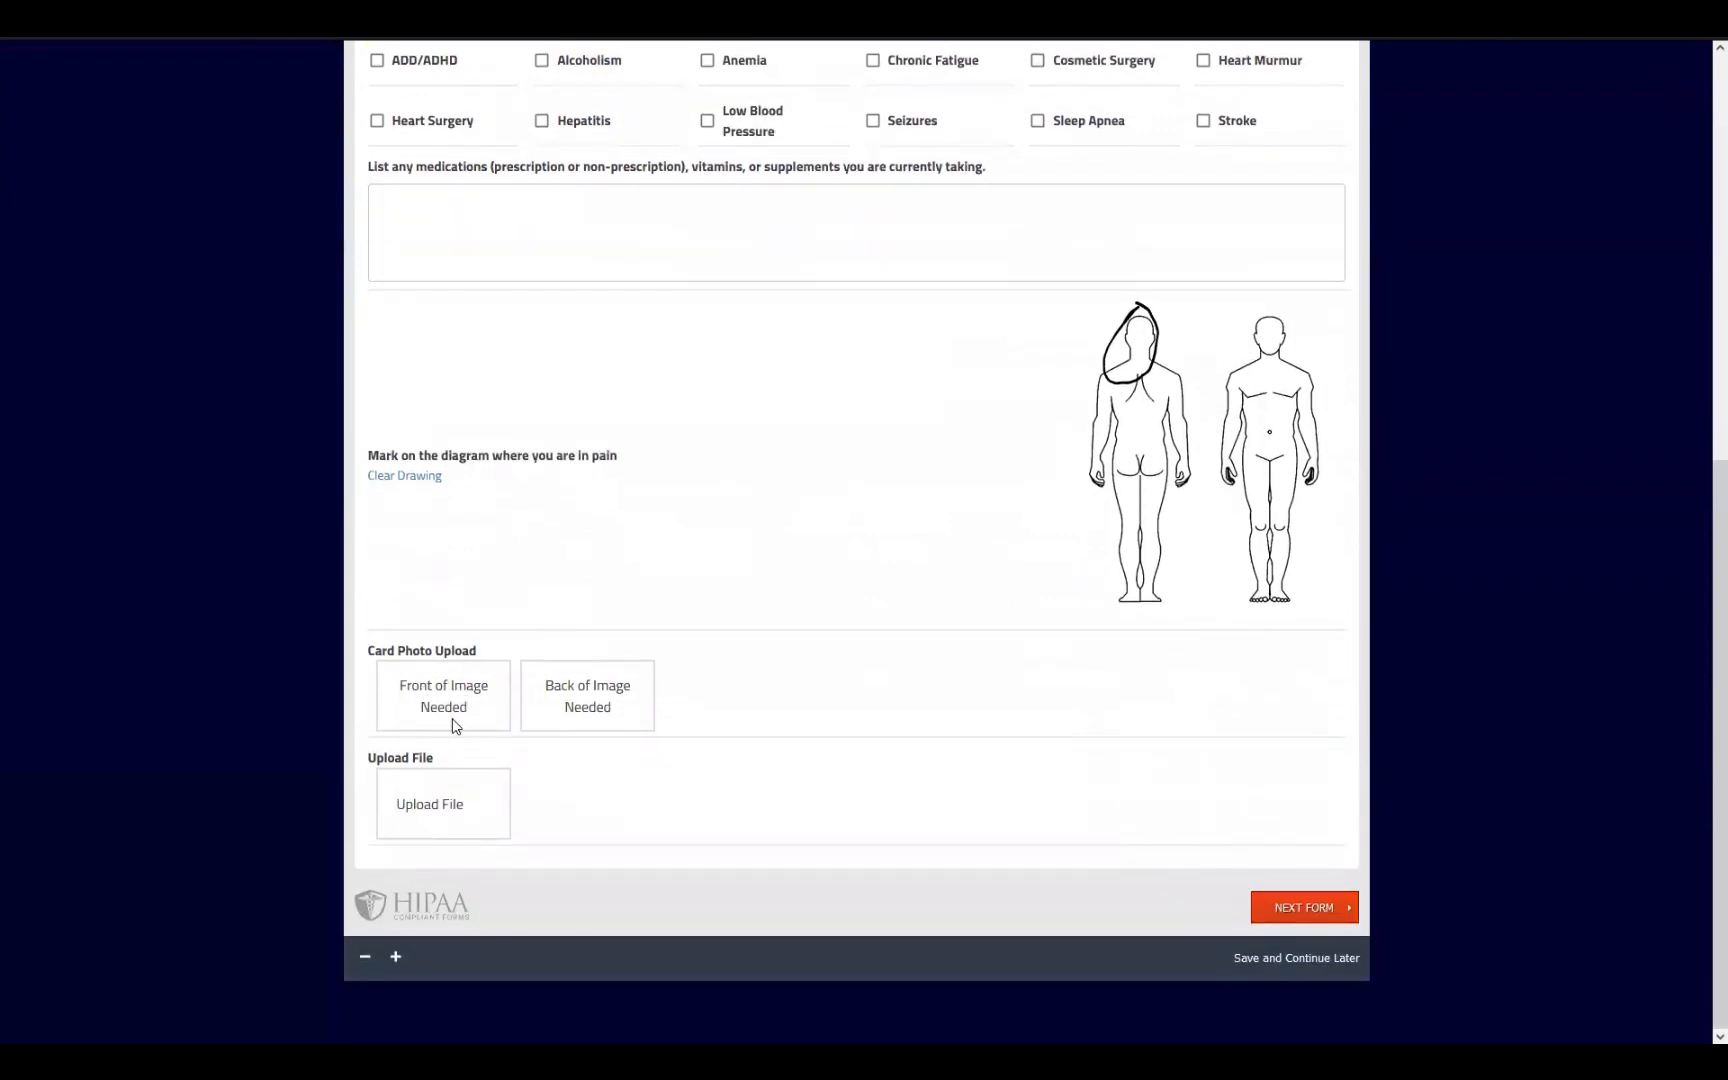
pyautogui.click(453, 725)
pyautogui.click(368, 297)
pyautogui.click(362, 318)
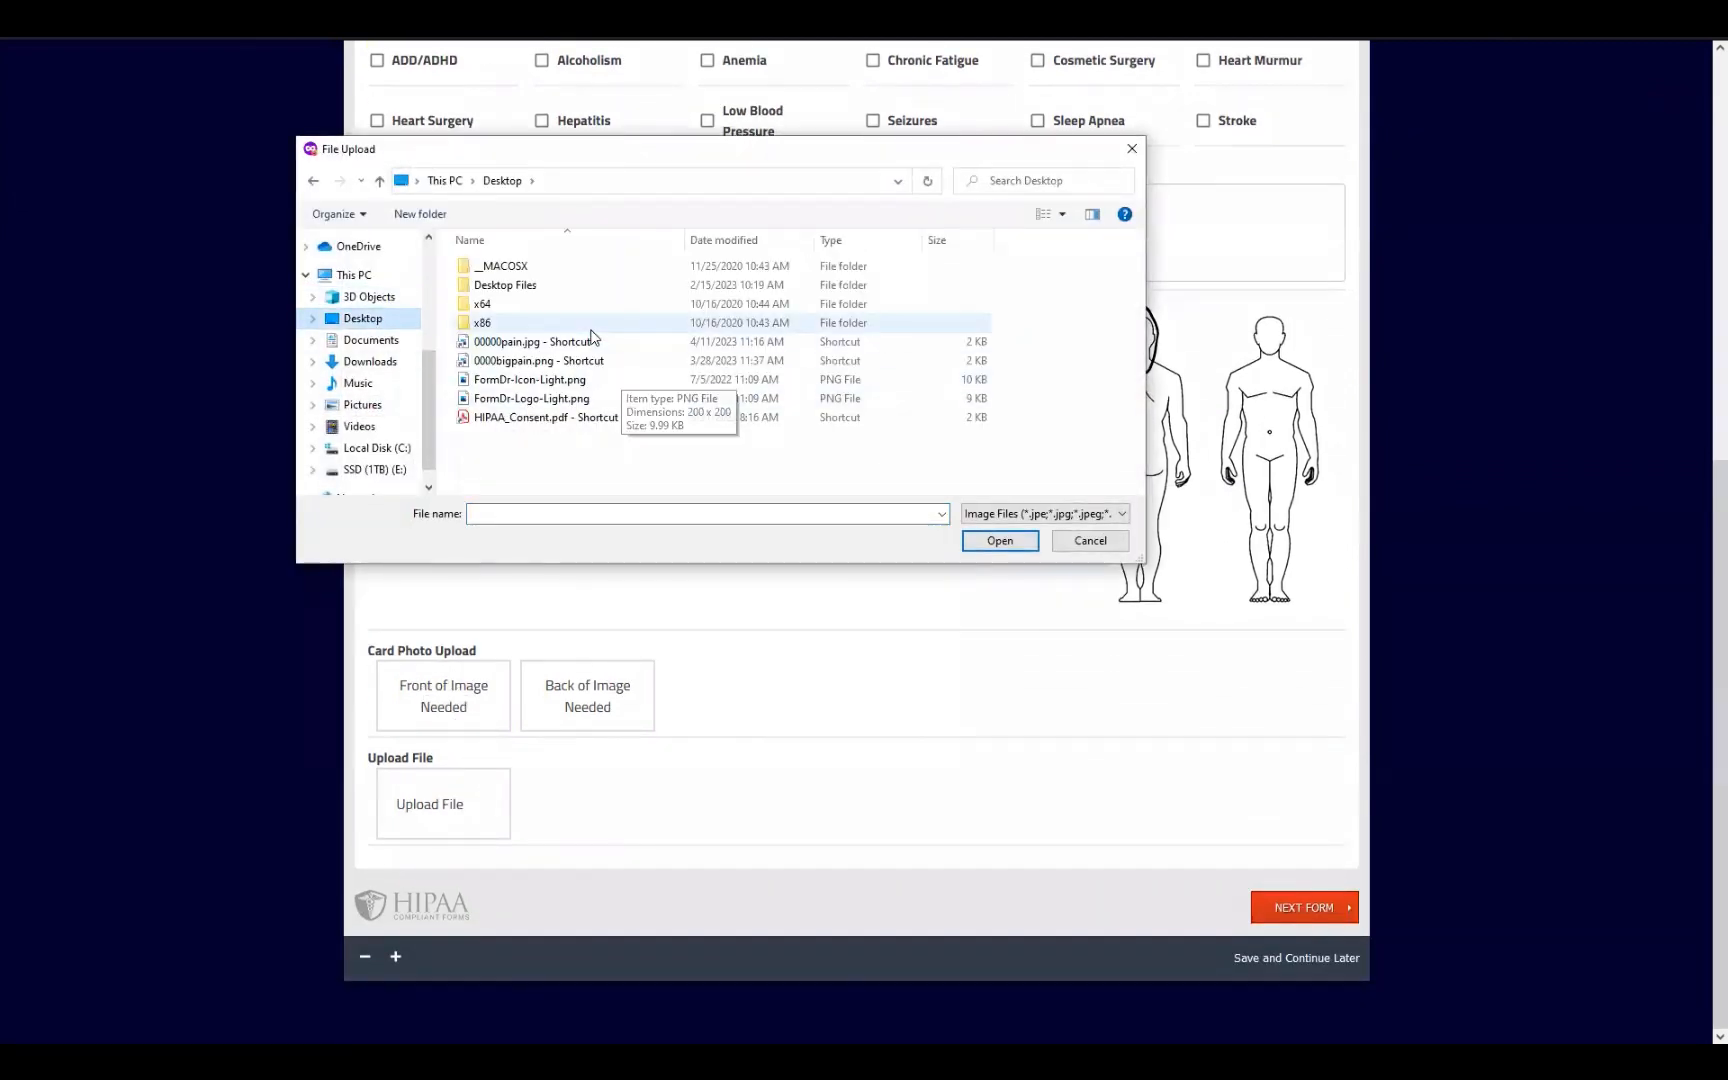
pyautogui.click(605, 379)
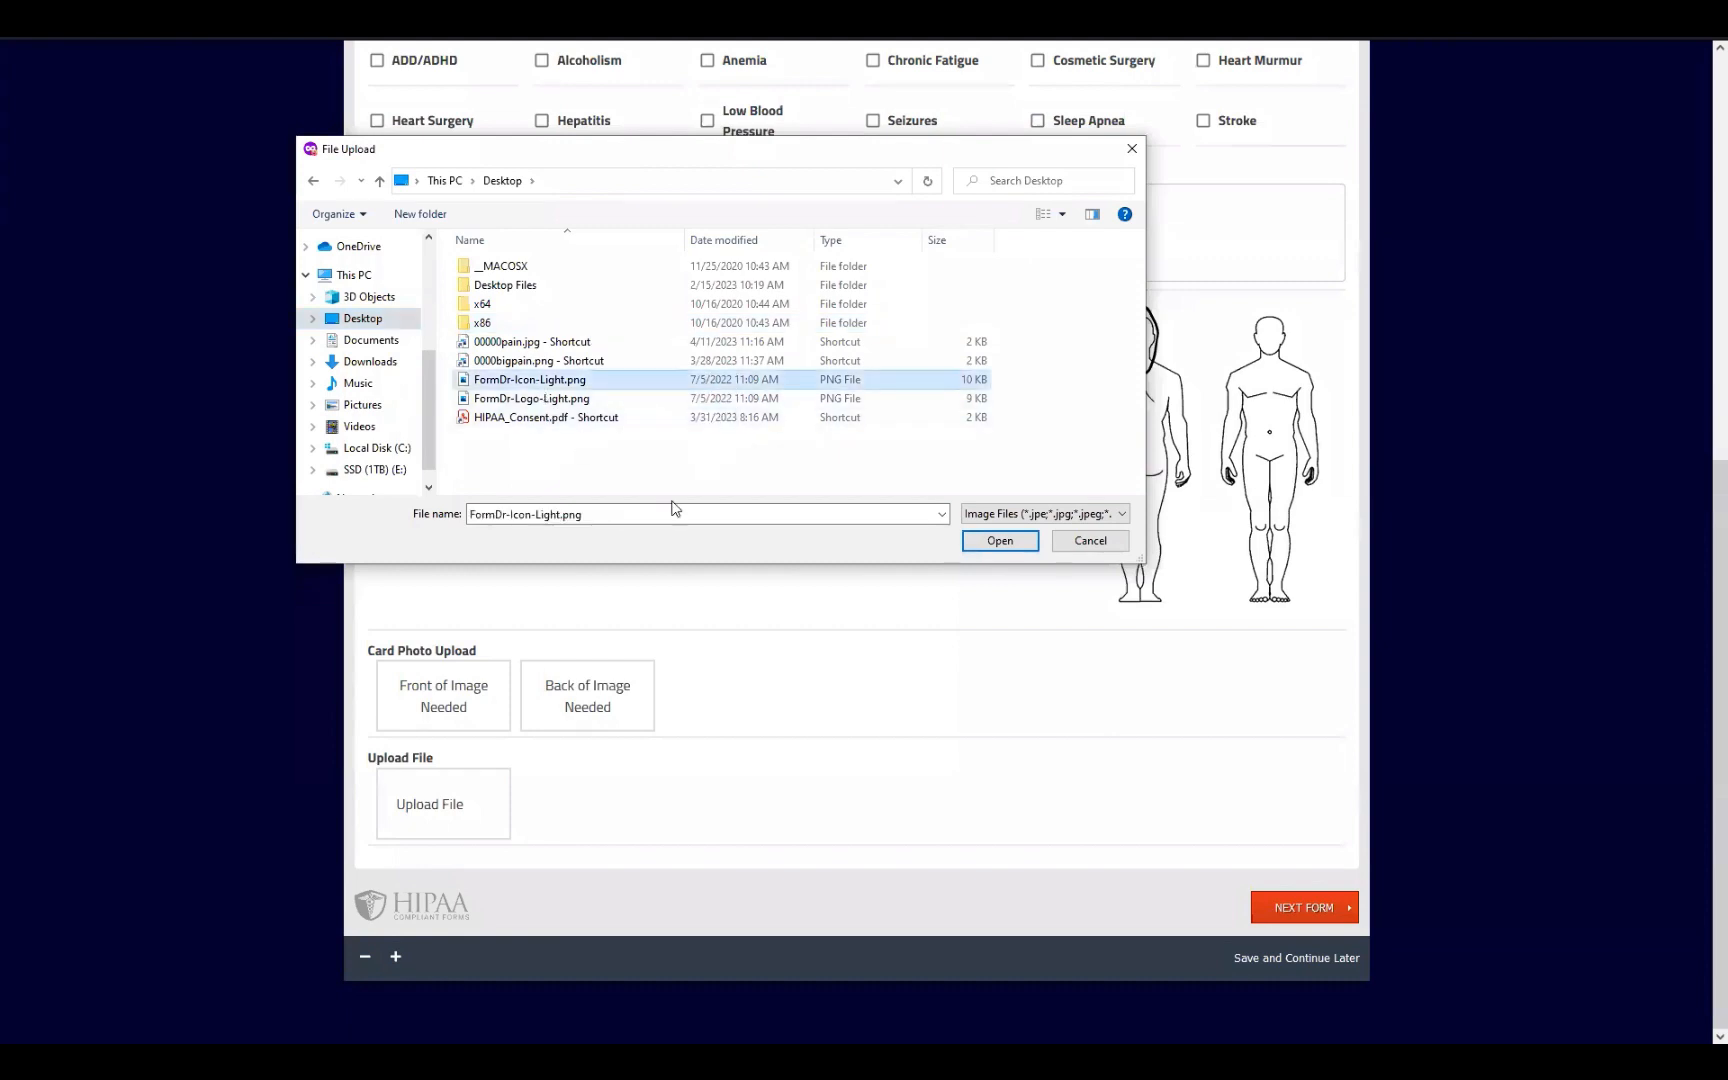
pyautogui.click(992, 549)
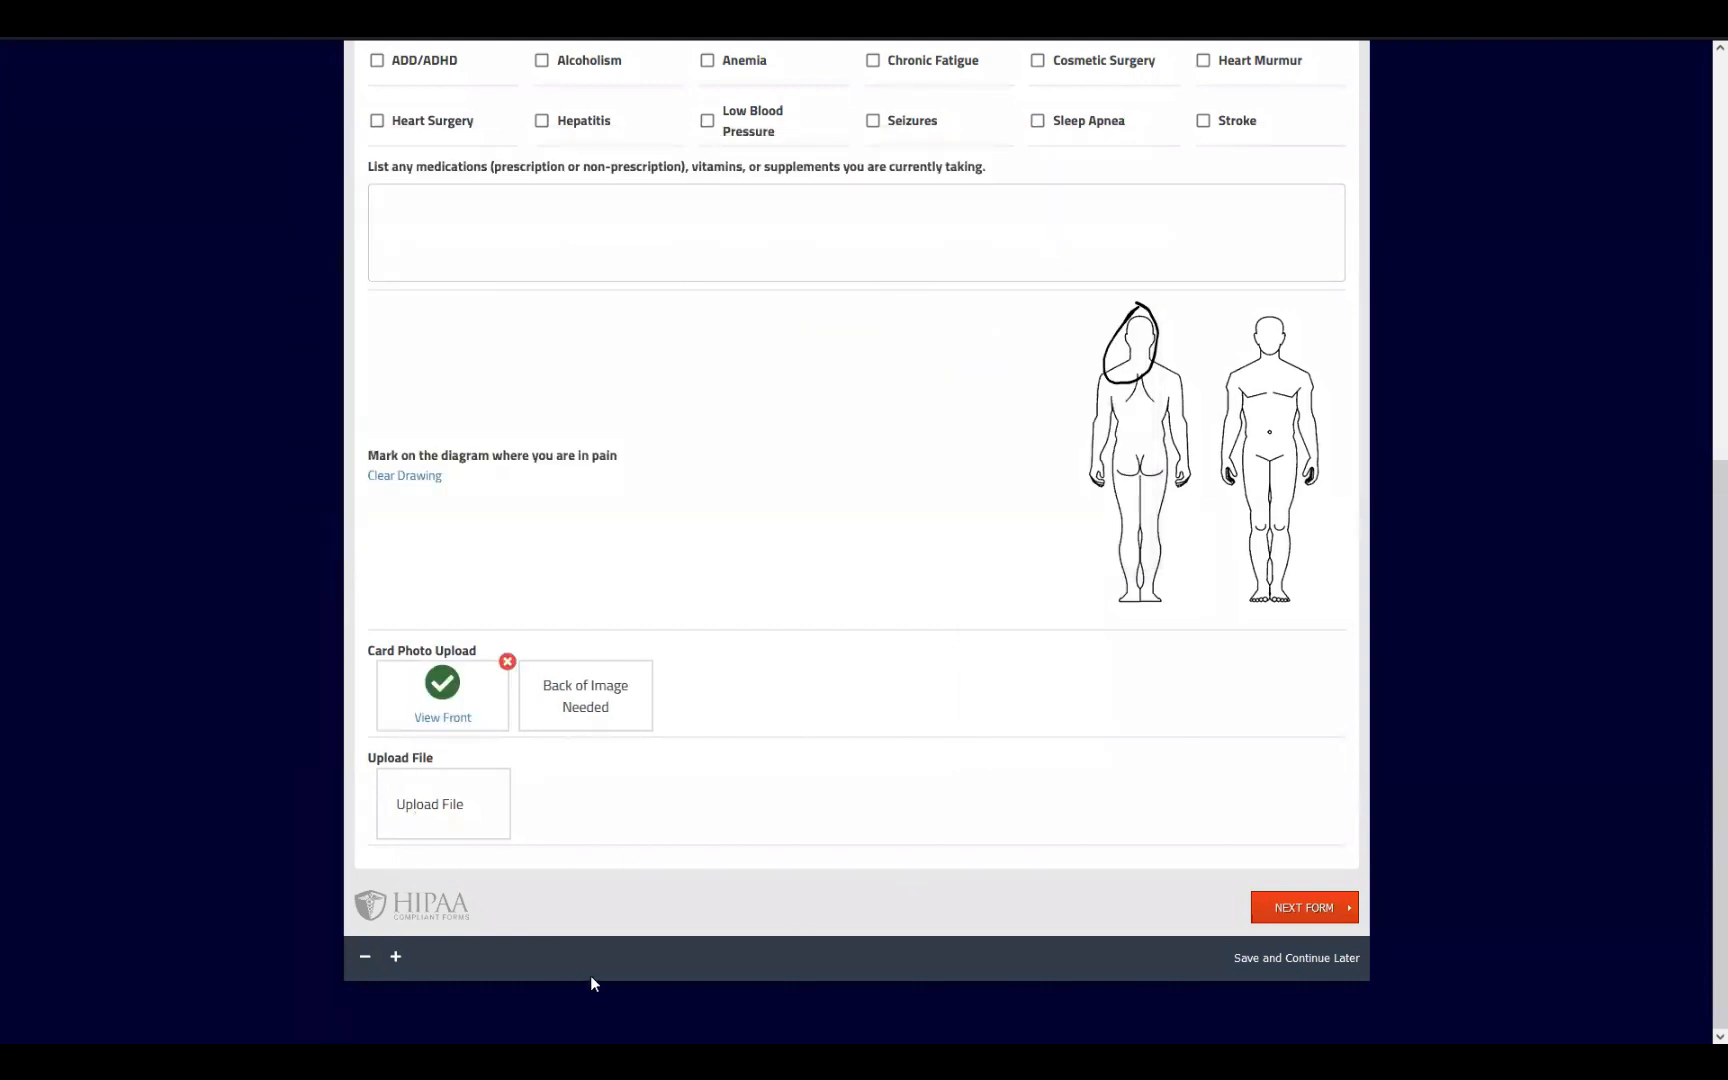
# Step: Review the Upload Cards and Sign Consent forms of the published packet
pyautogui.scroll(5, 853, 820)
pyautogui.scroll(2, 853, 820)
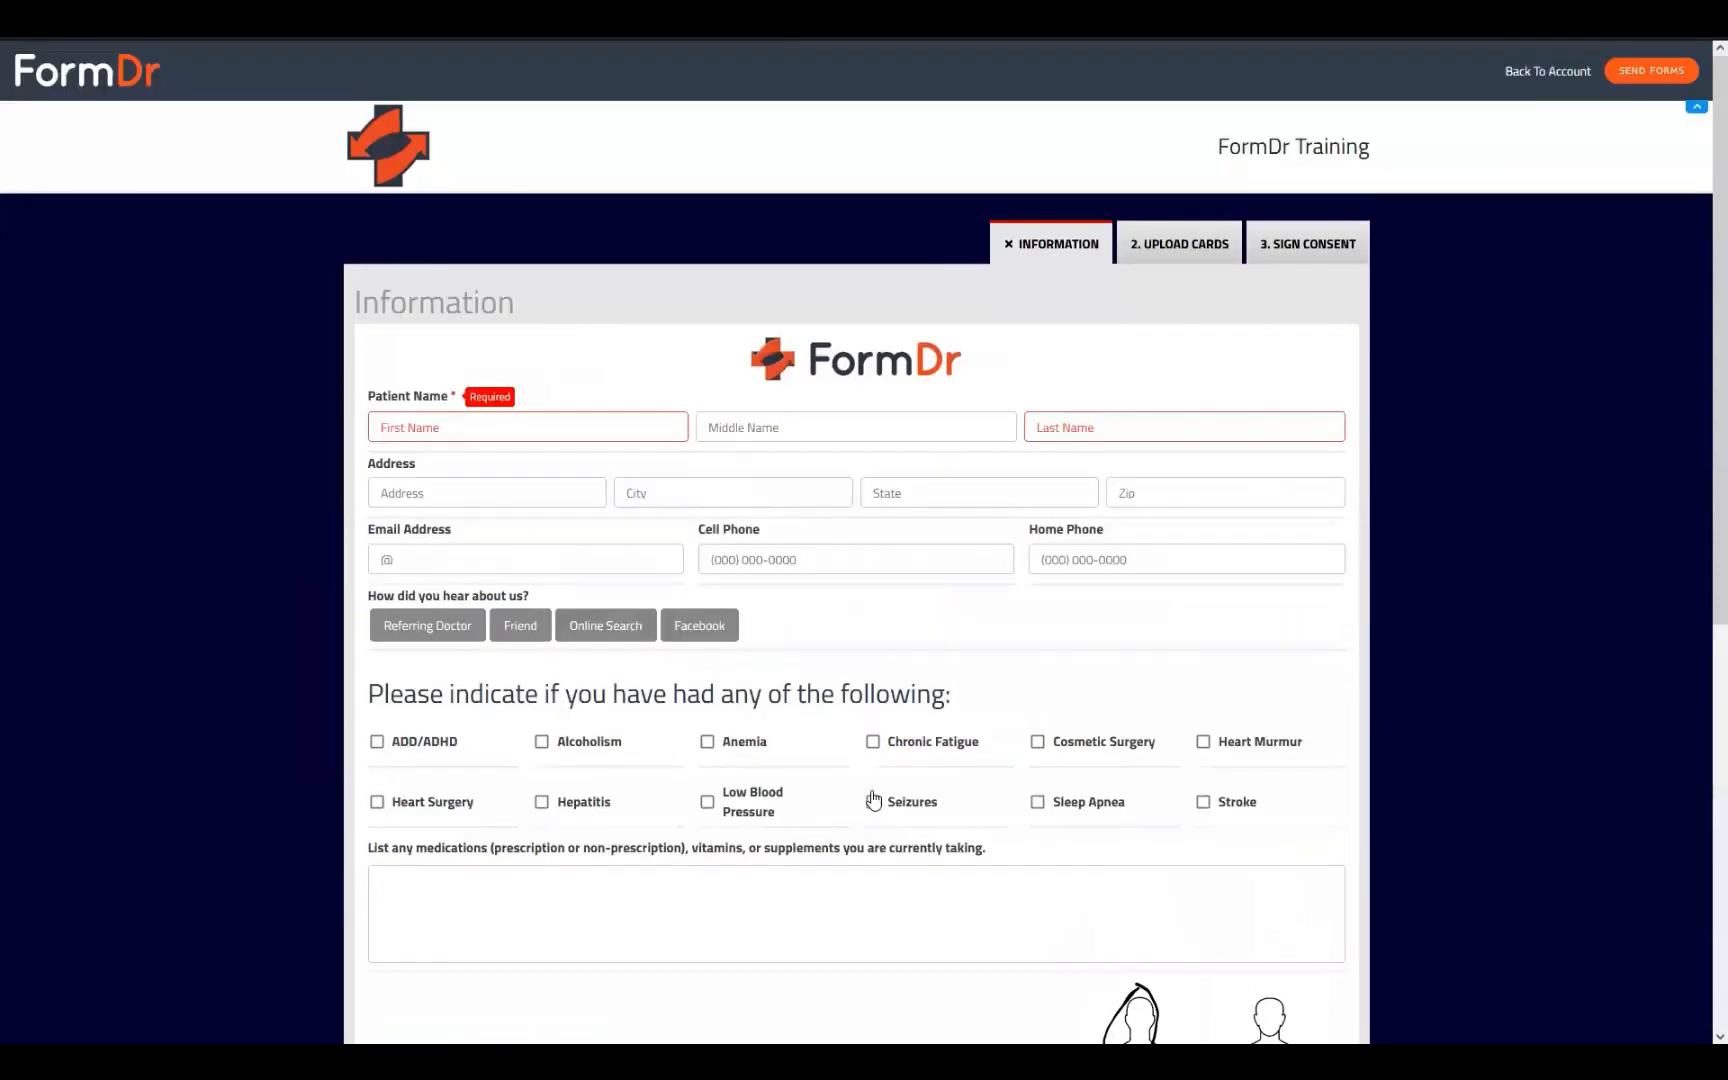
pyautogui.click(1172, 252)
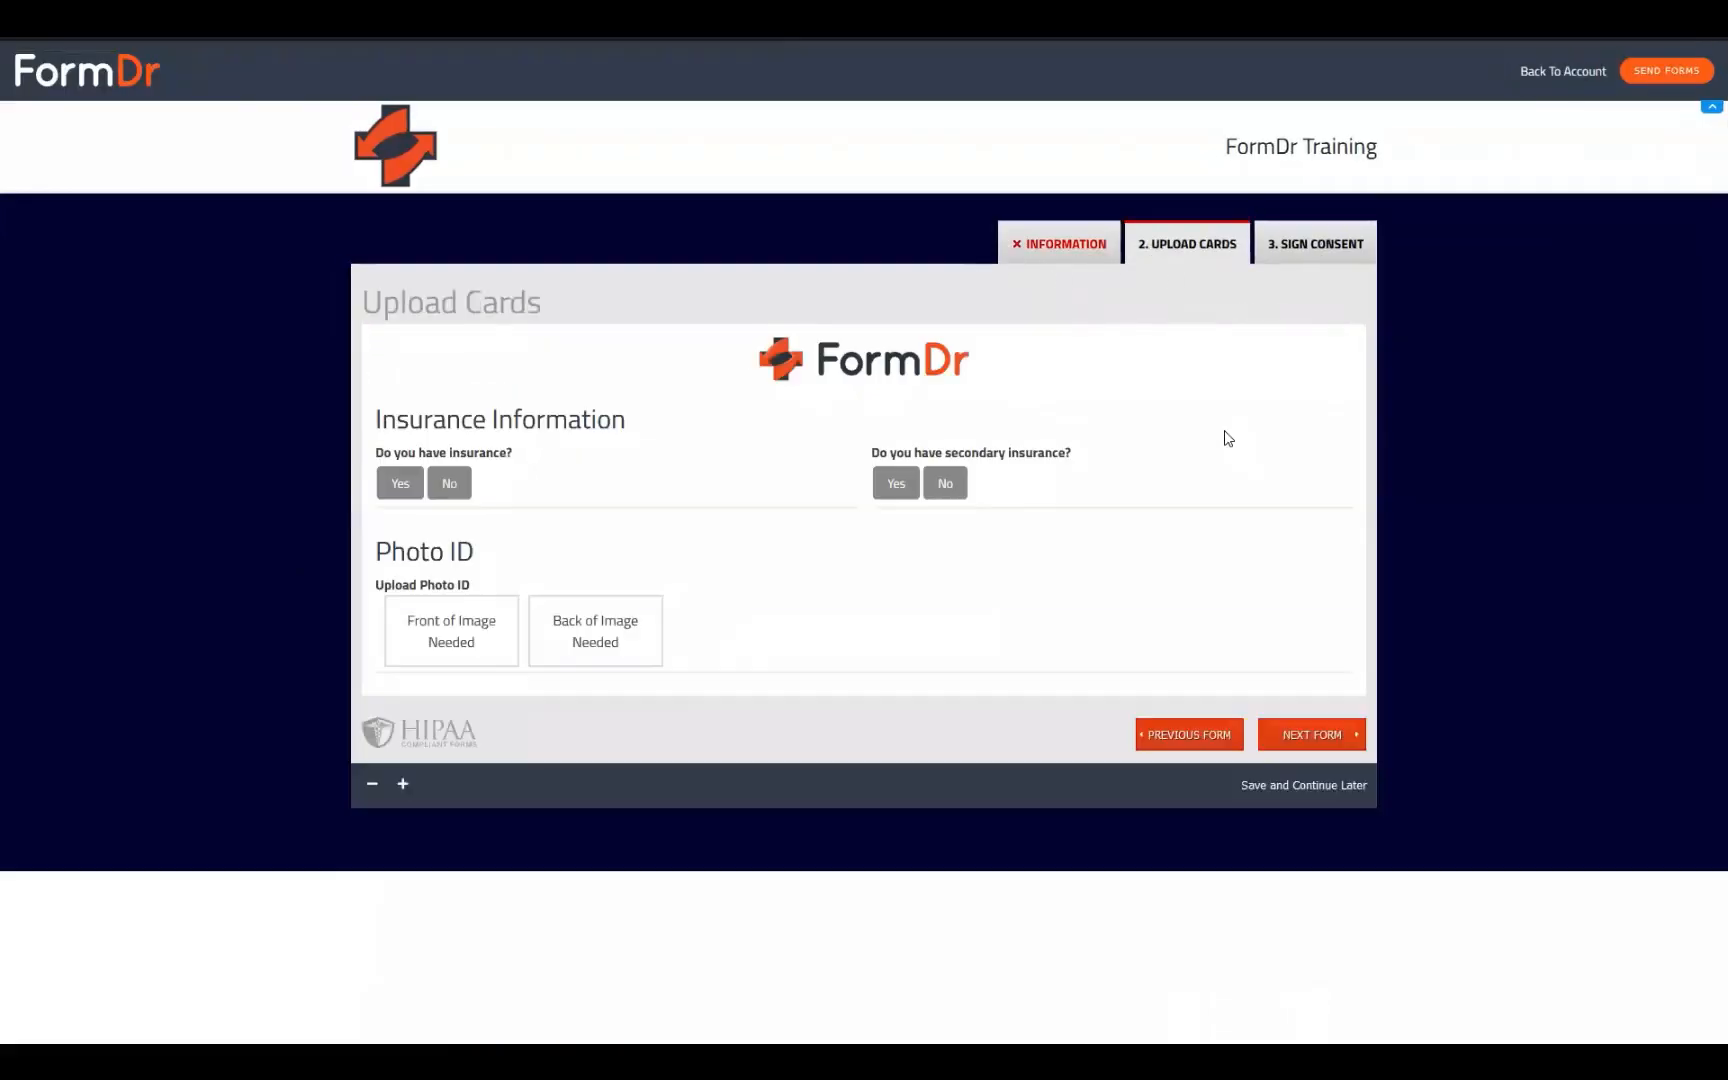
pyautogui.click(1281, 258)
pyautogui.scroll(-4, 1142, 607)
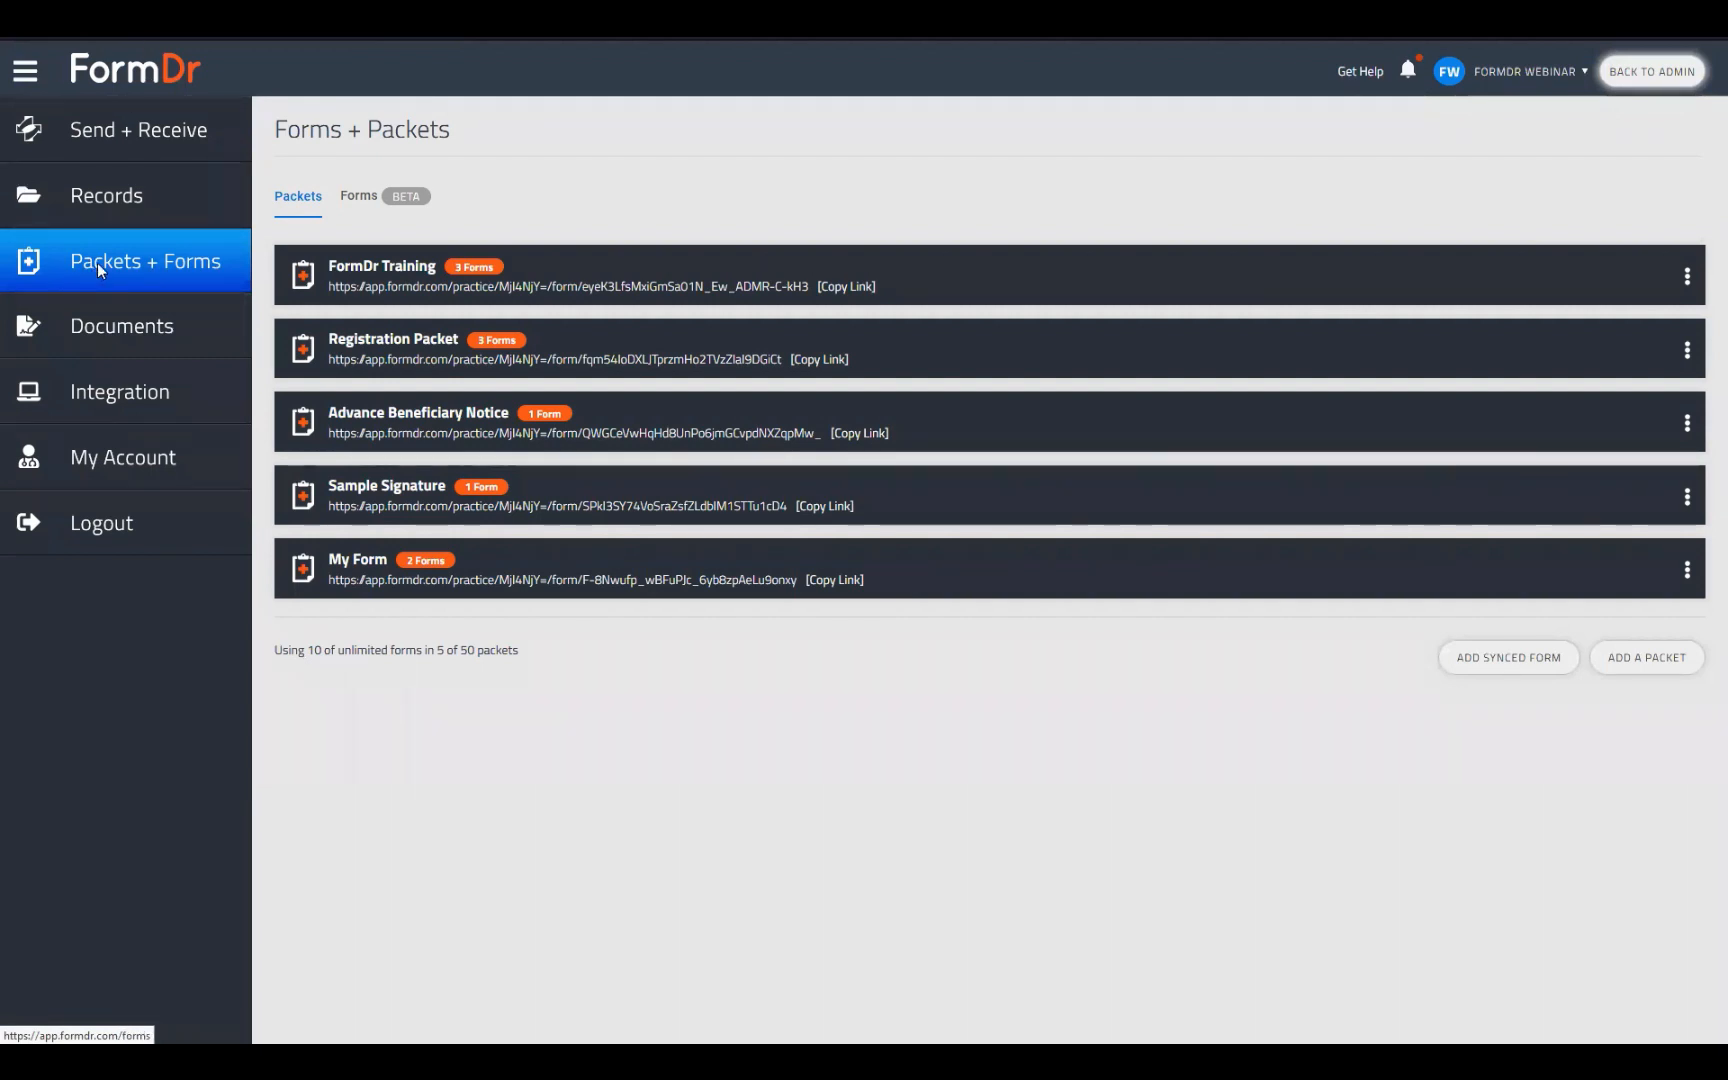
# Step: Open the account's Support settings and go to the FormDr Product Guide
pyautogui.click(151, 448)
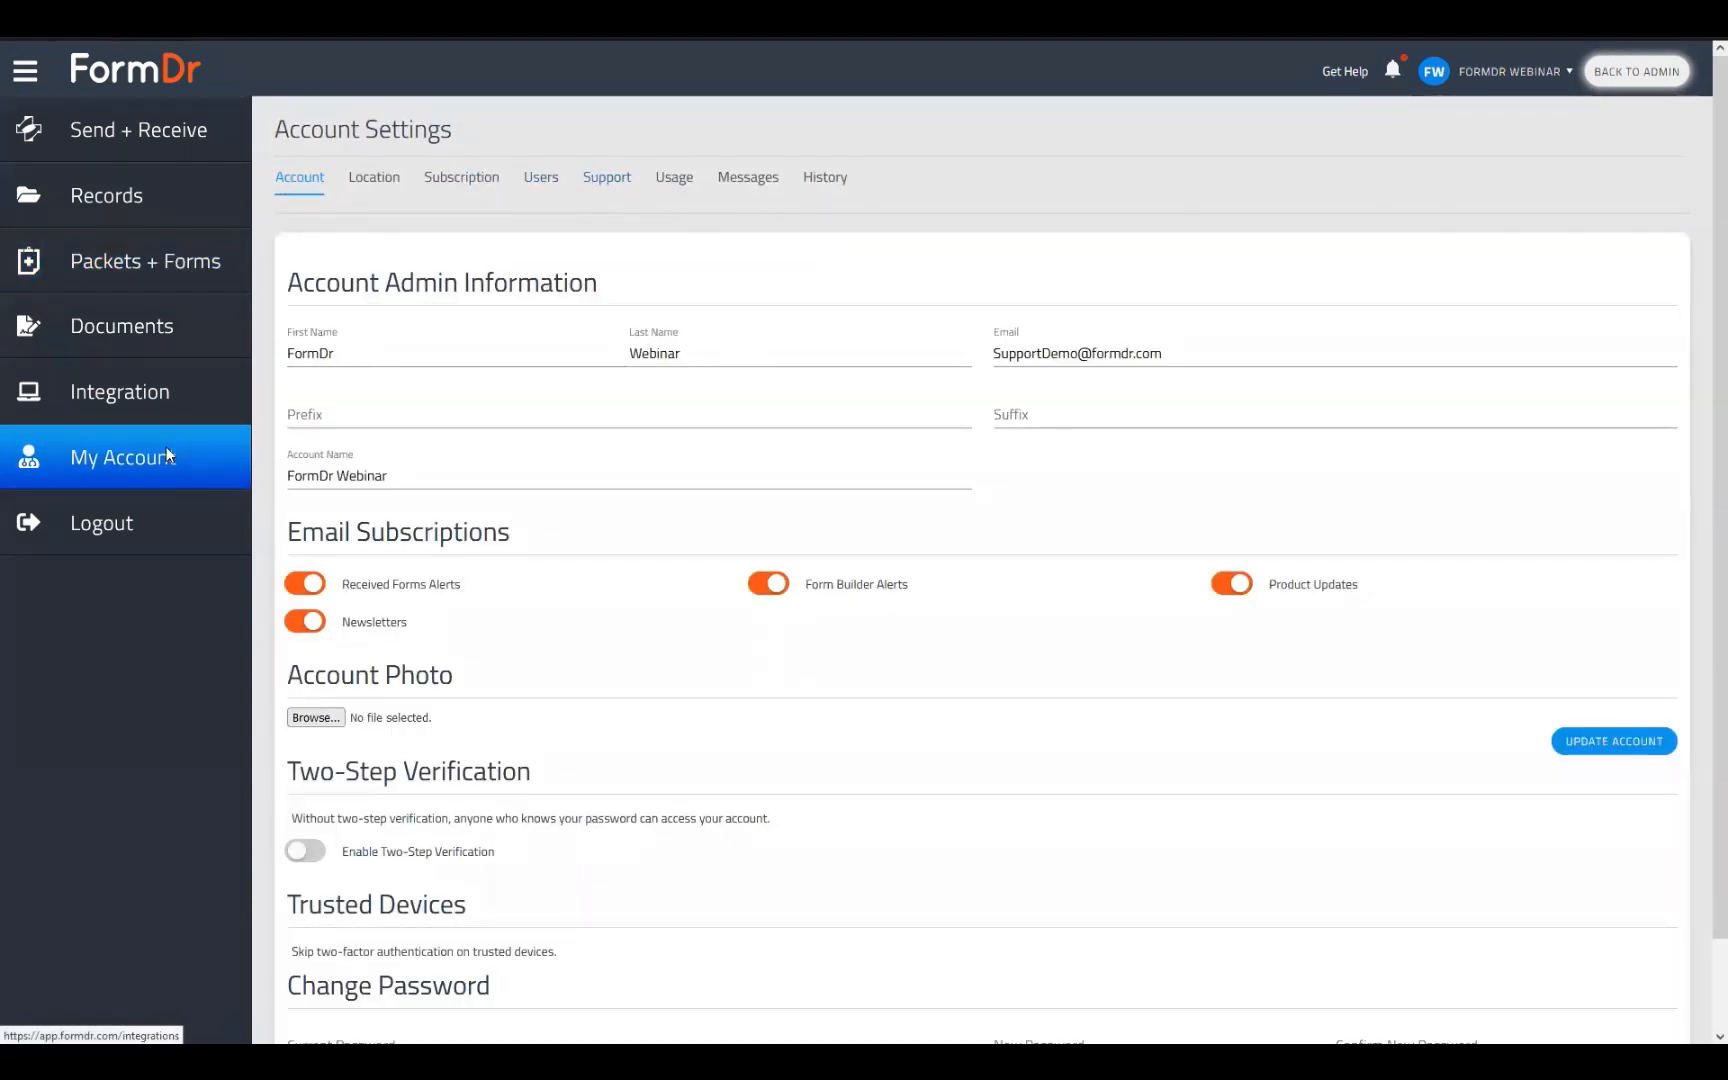
pyautogui.click(600, 180)
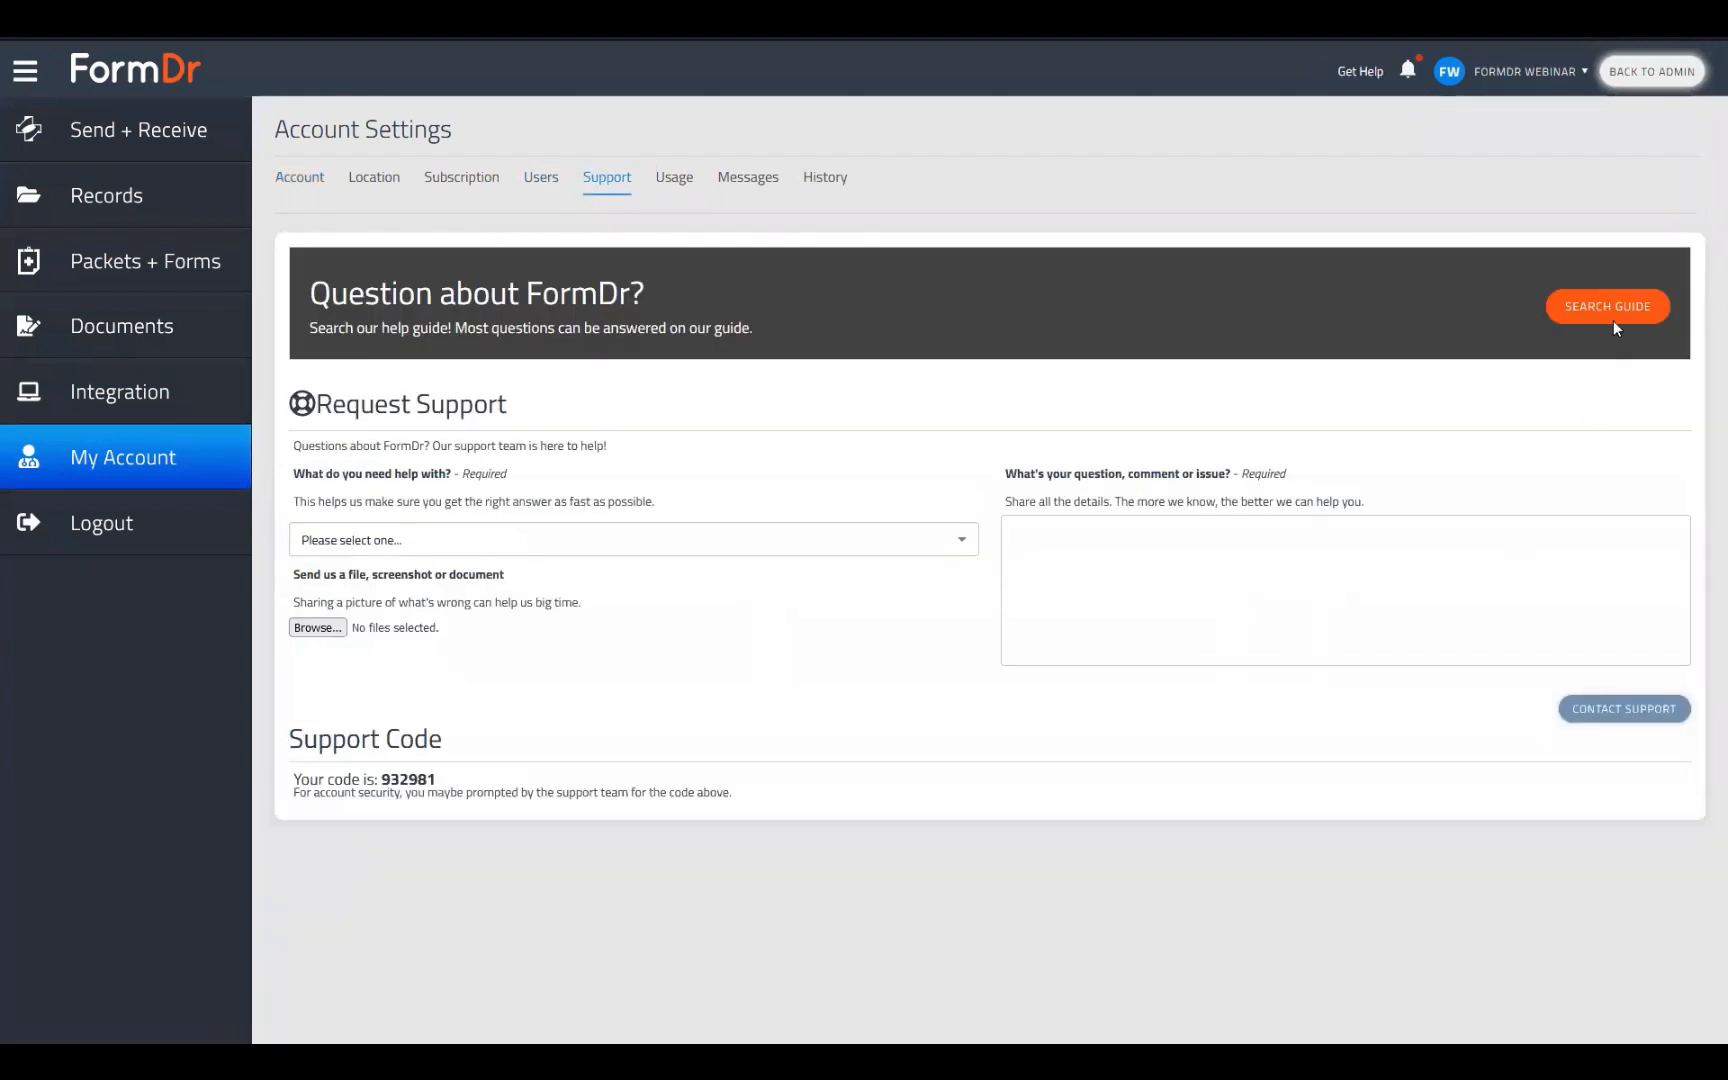
pyautogui.click(1606, 306)
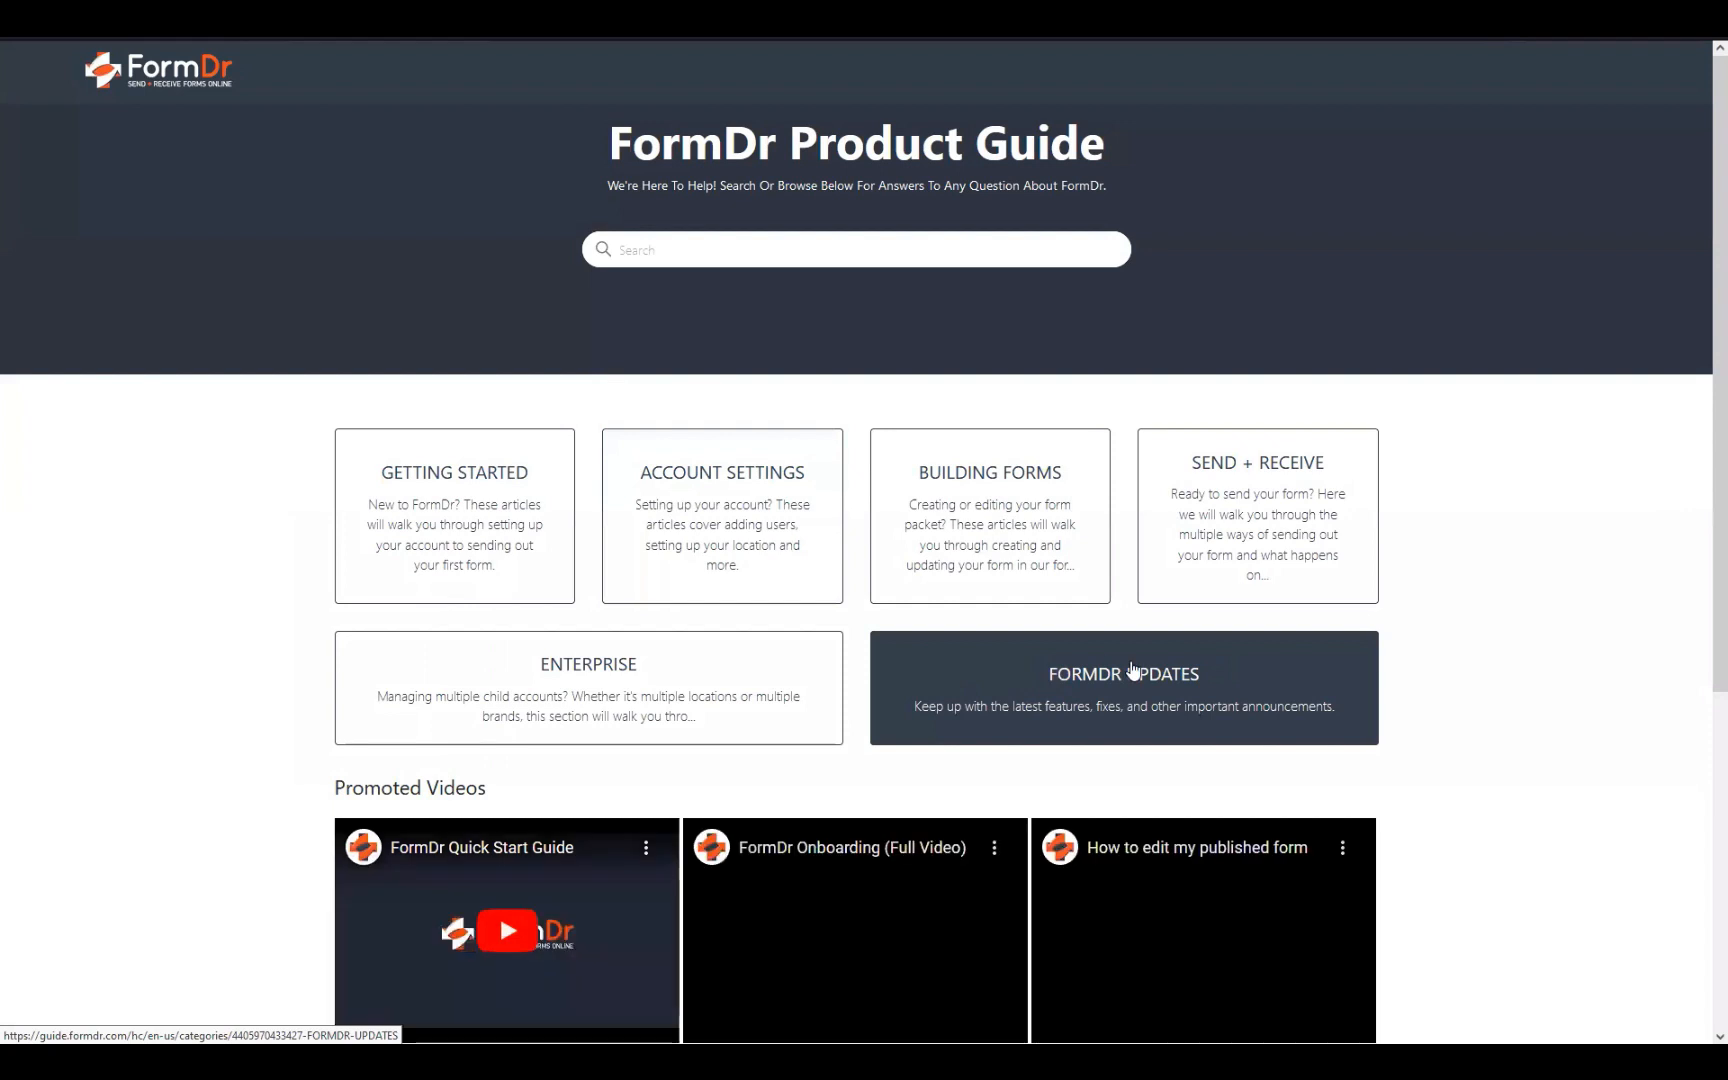
# Step: Open the April 2023 Webinar Schedule under FormDr Updates and read through the listed onboarding and form building sessions
pyautogui.click(1098, 731)
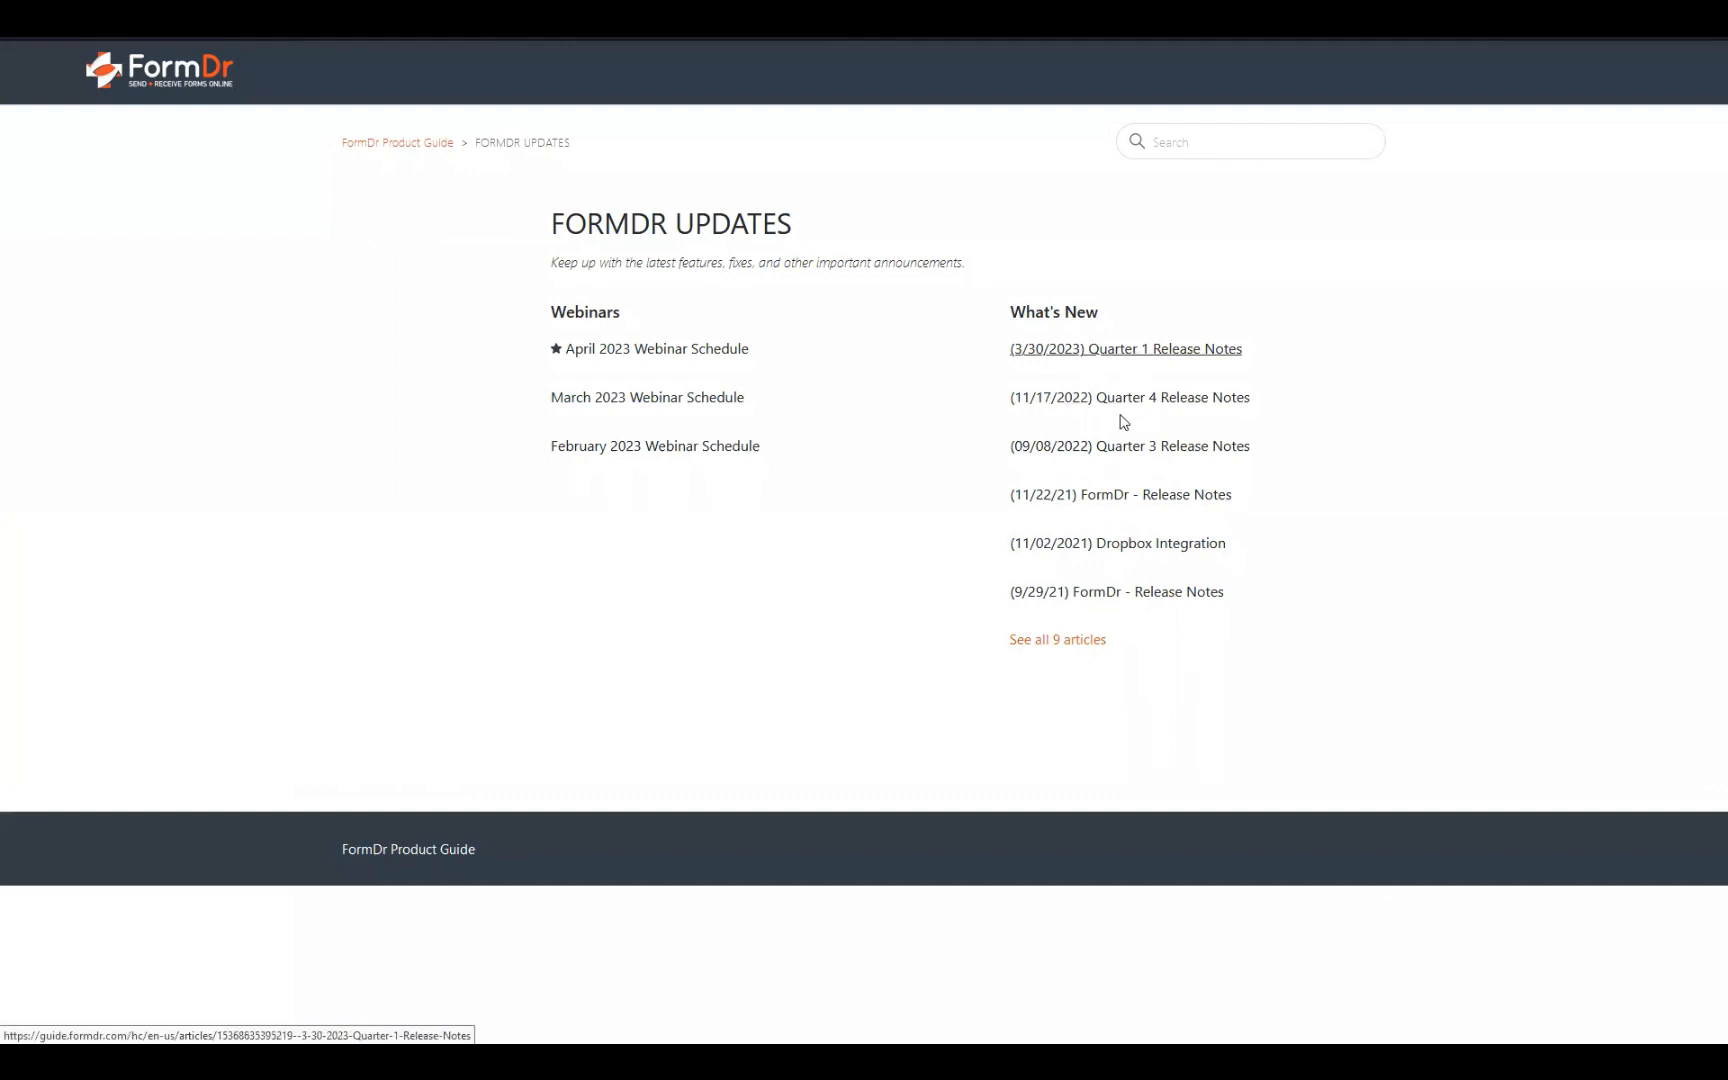
pyautogui.click(636, 349)
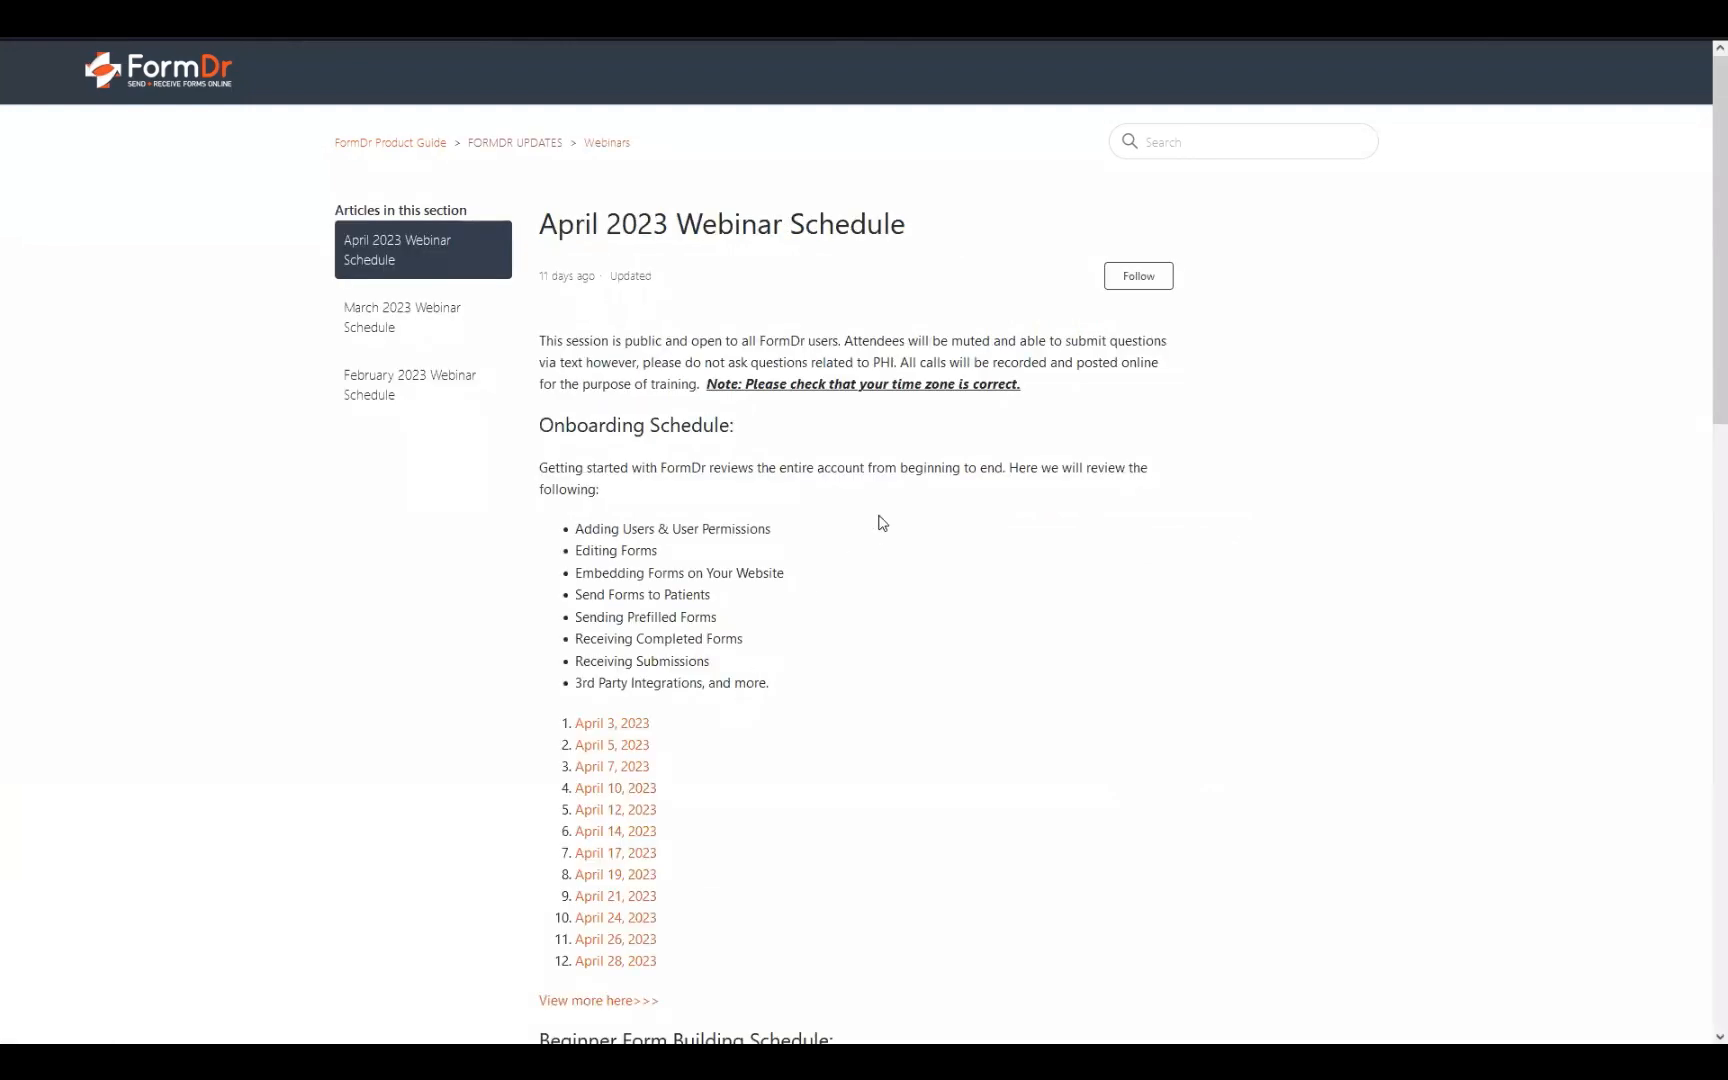
pyautogui.scroll(-5, 880, 521)
pyautogui.scroll(-2, 990, 444)
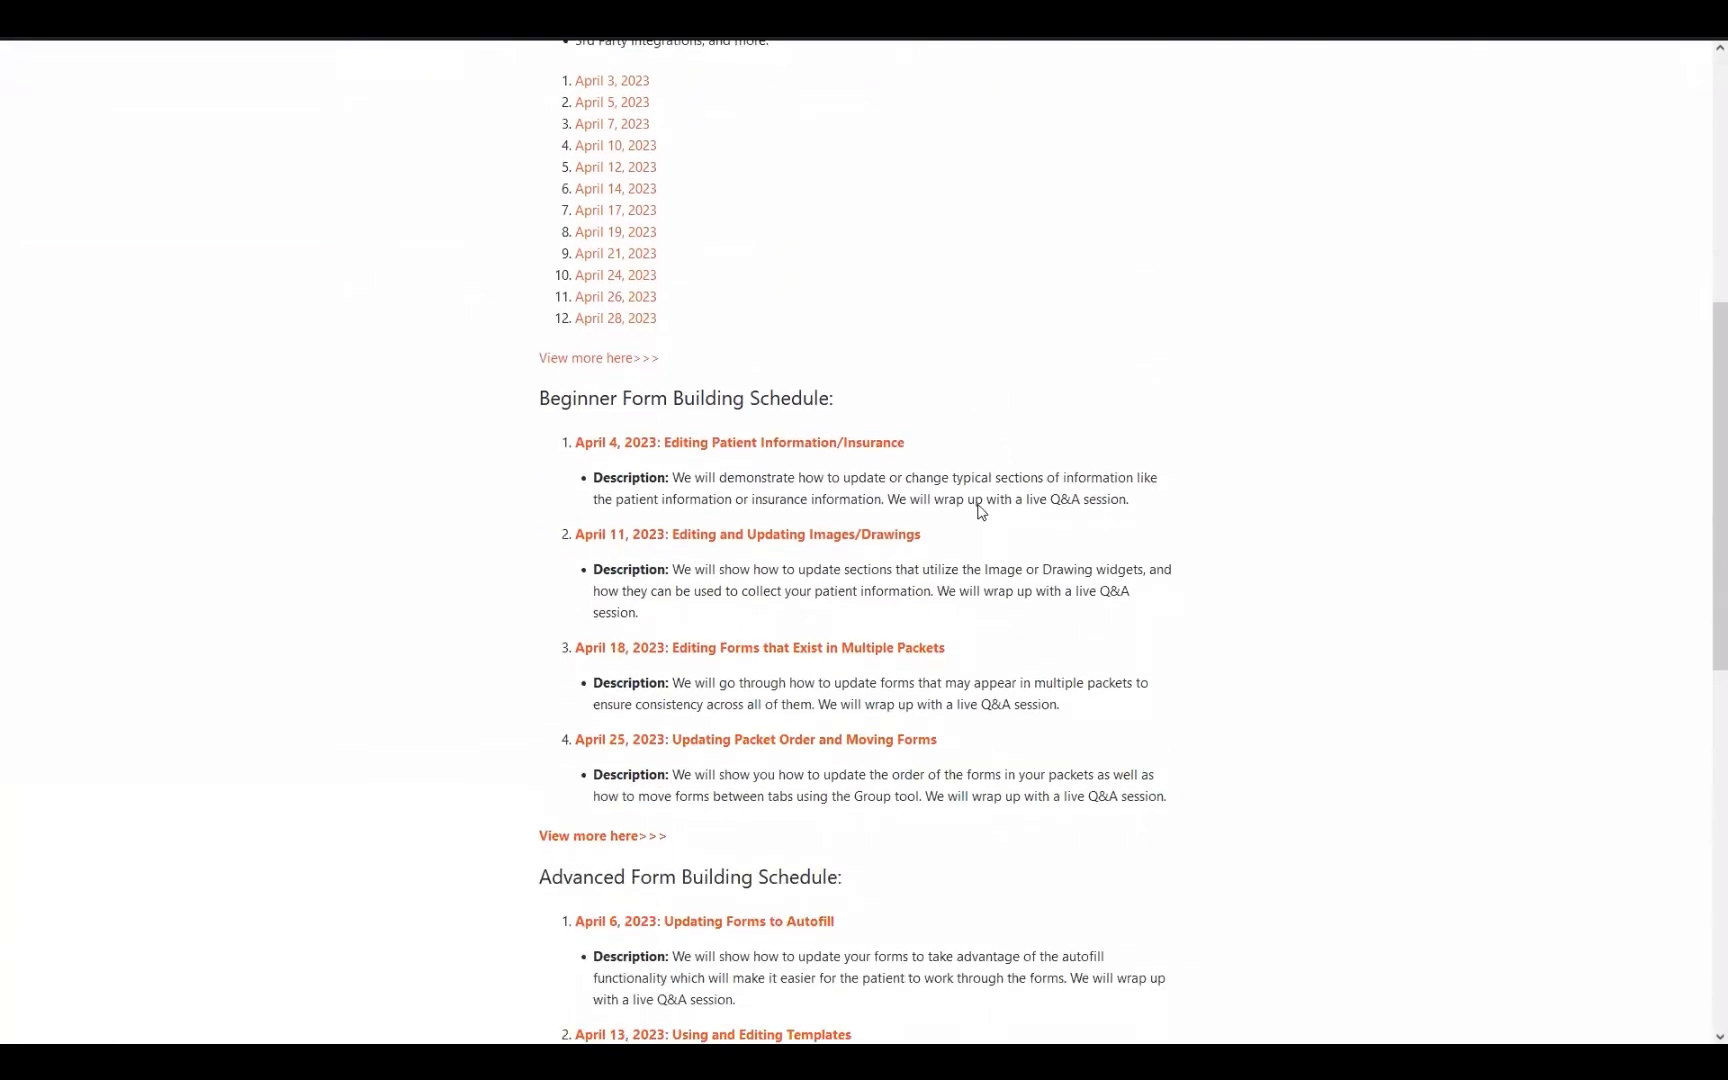
pyautogui.scroll(5, 617, 741)
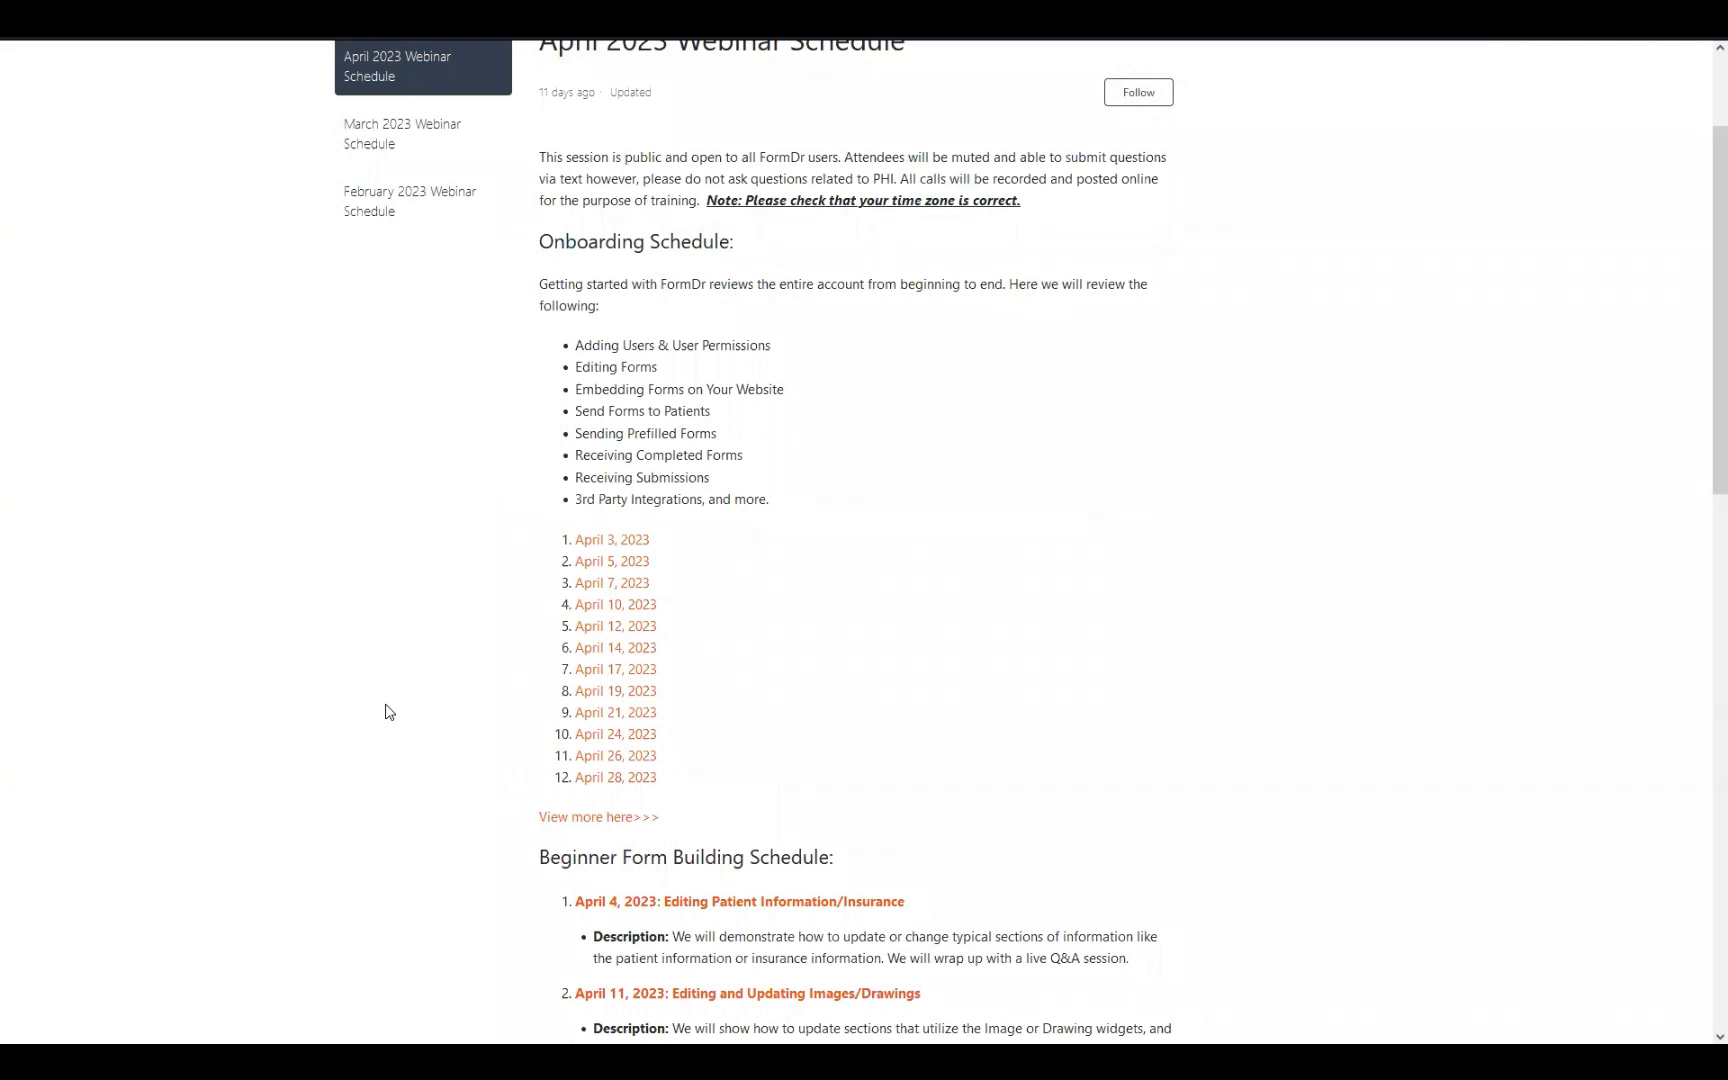
# Step: Read through the Beginner and Advanced Form Building Schedule sections of the April 2023 Webinar Schedule
pyautogui.scroll(-4, 684, 580)
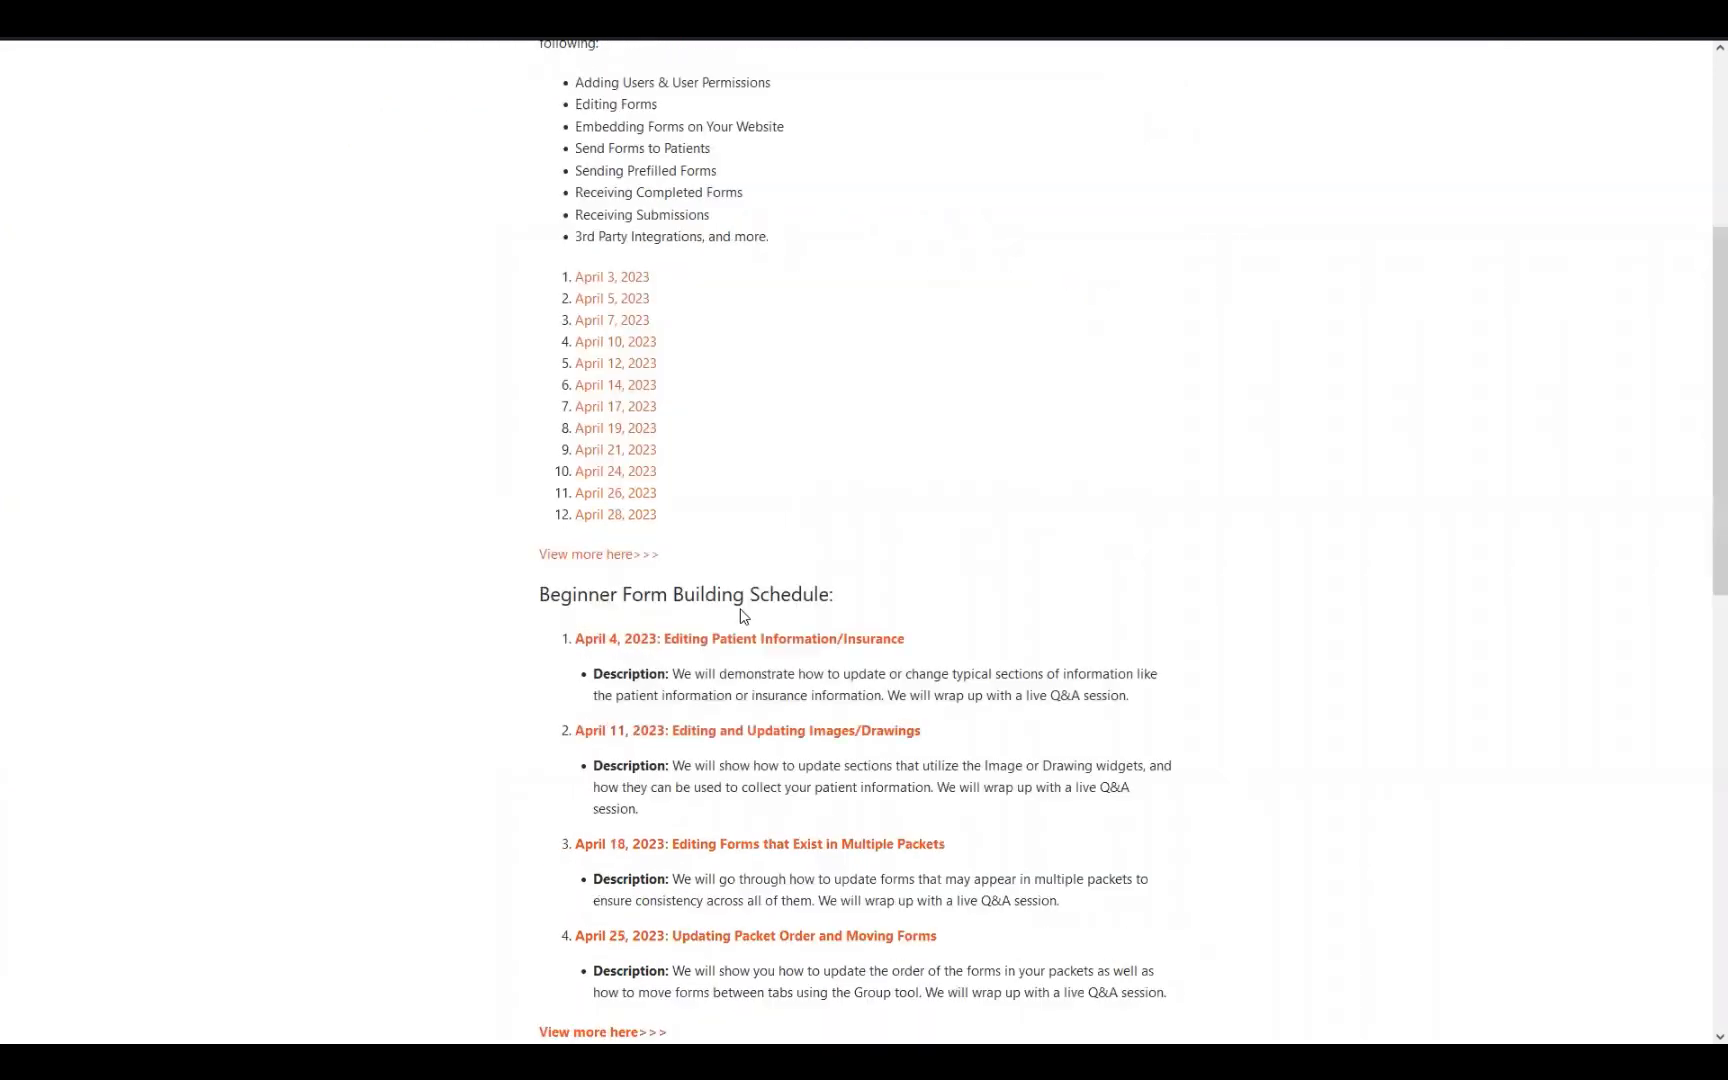
pyautogui.scroll(-3, 753, 626)
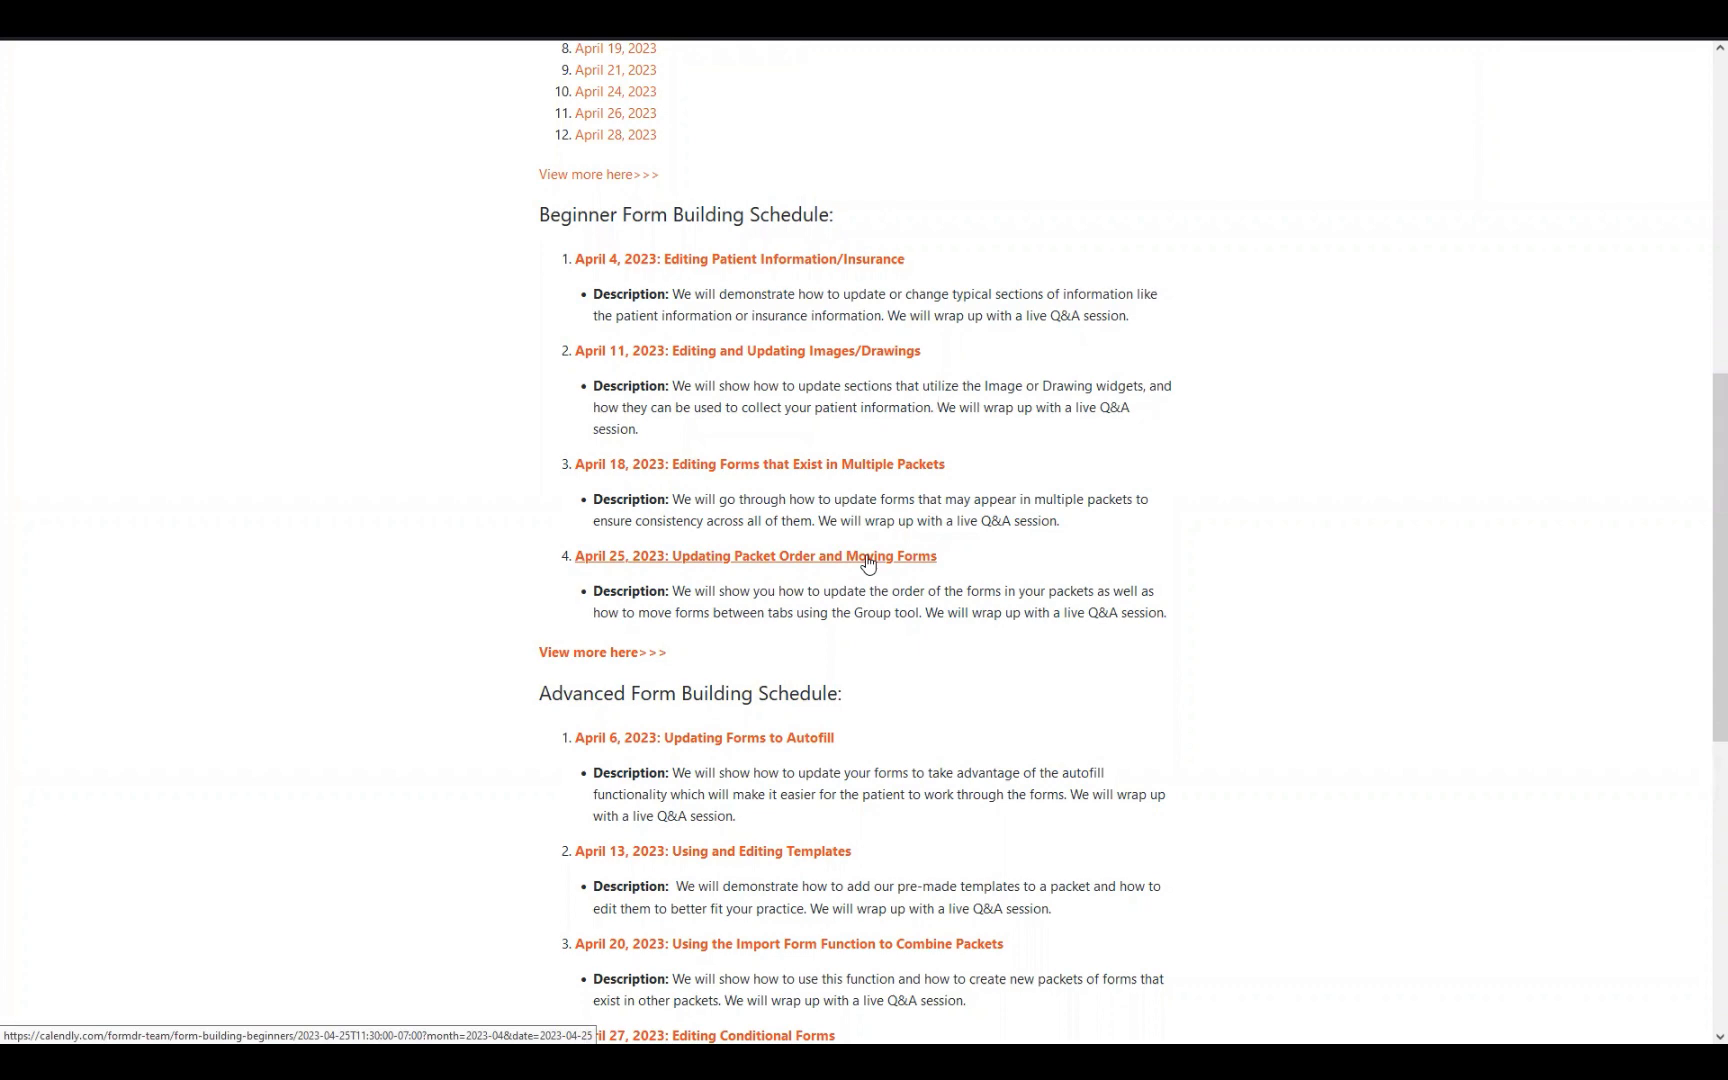
pyautogui.scroll(10, 941, 609)
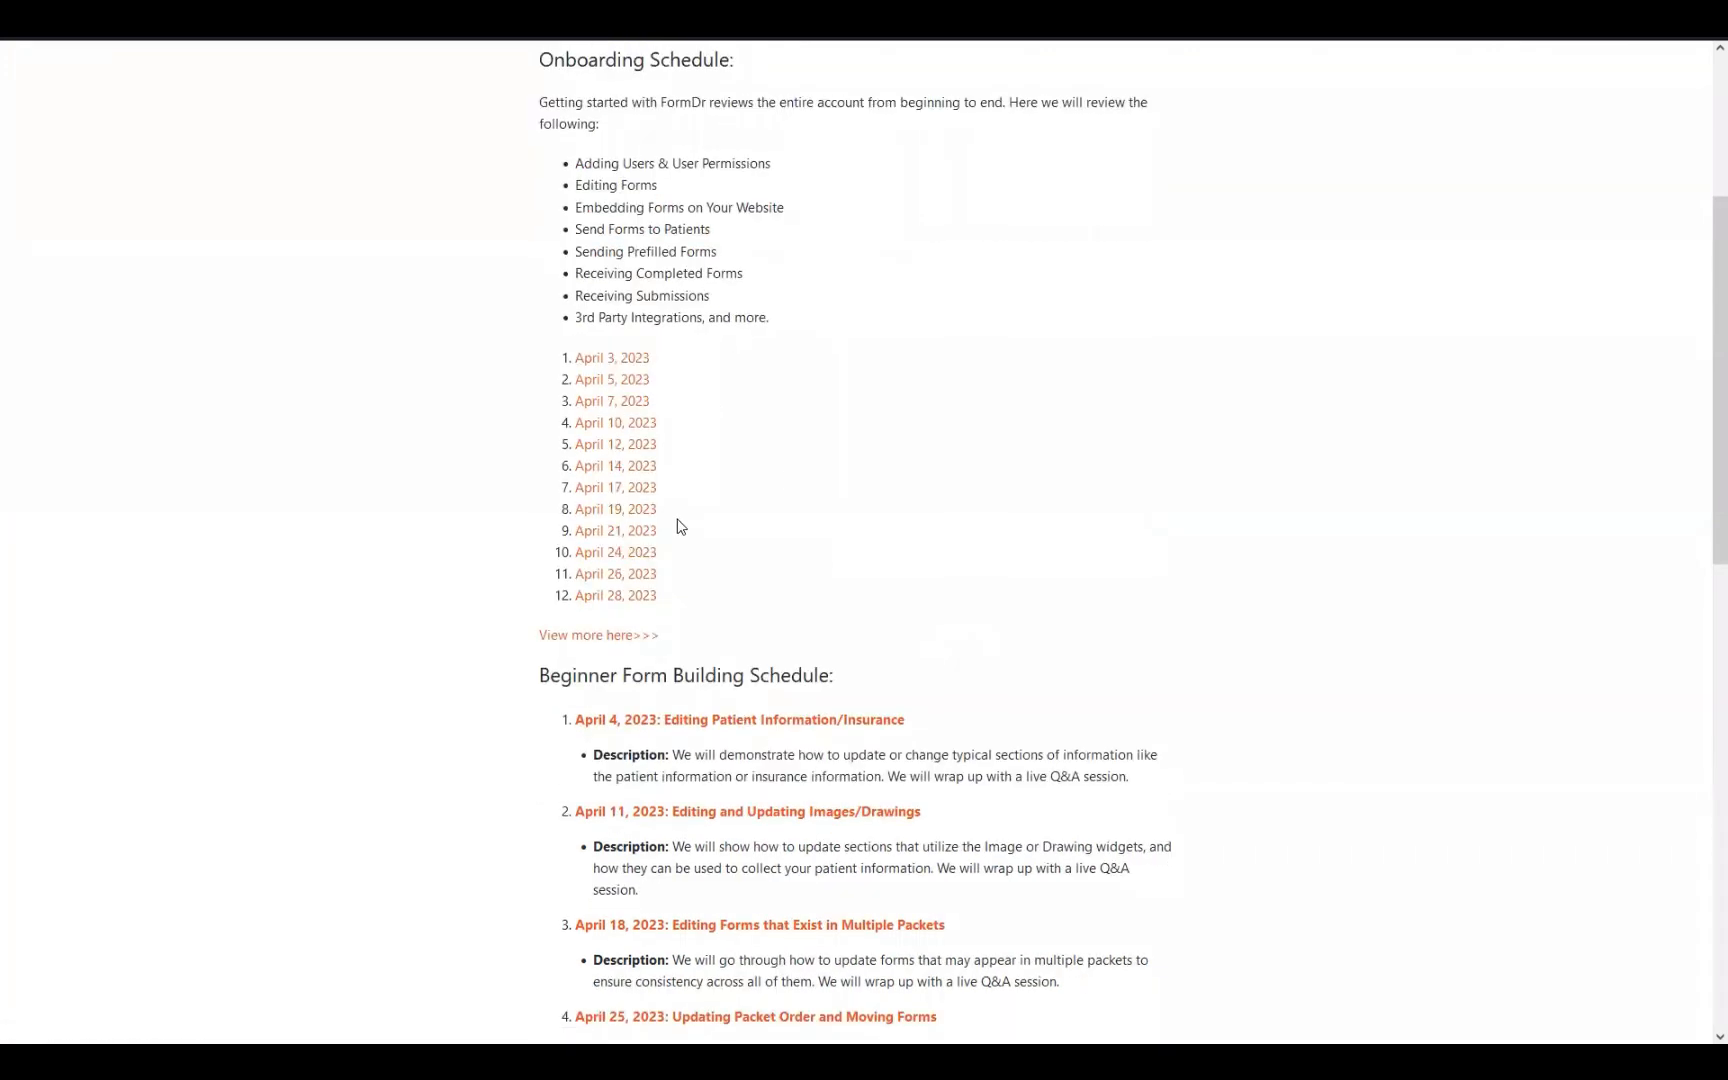
# Step: Open the March 2023 Webinar Schedule and follow the posted recording link for the March 7 Open Text Widgets session
pyautogui.click(418, 312)
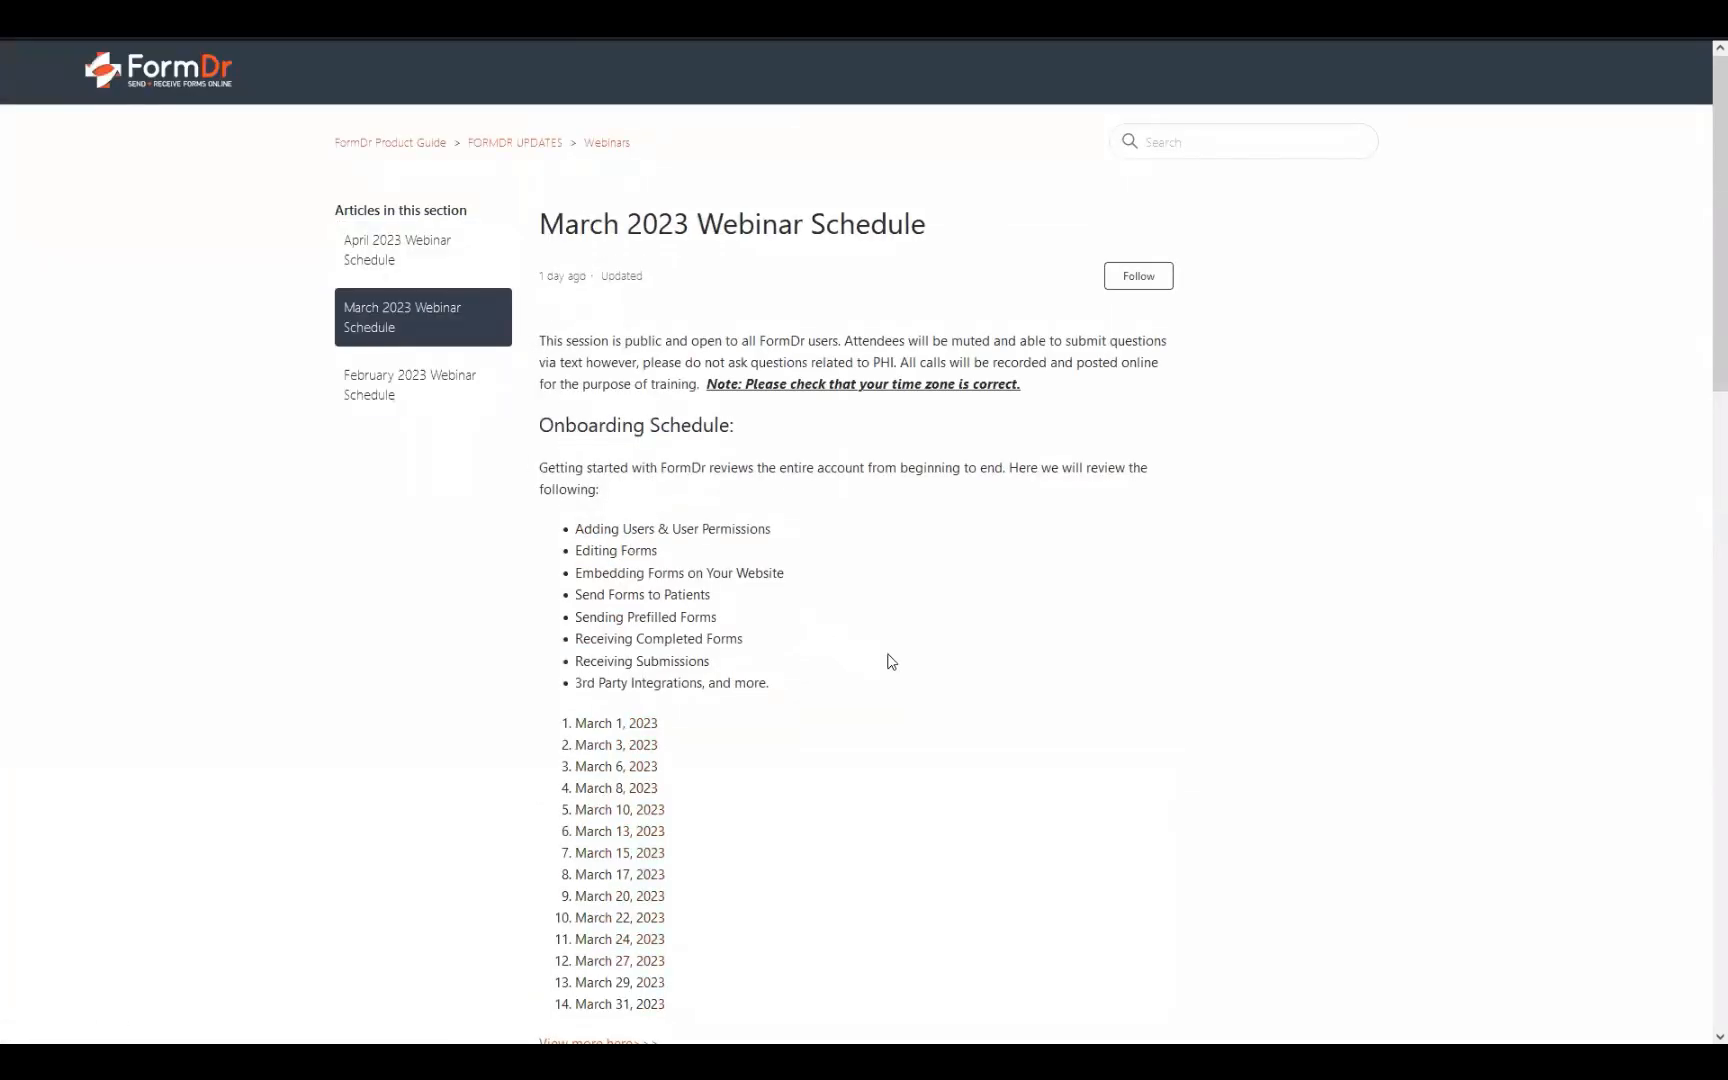
pyautogui.scroll(-3, 461, 495)
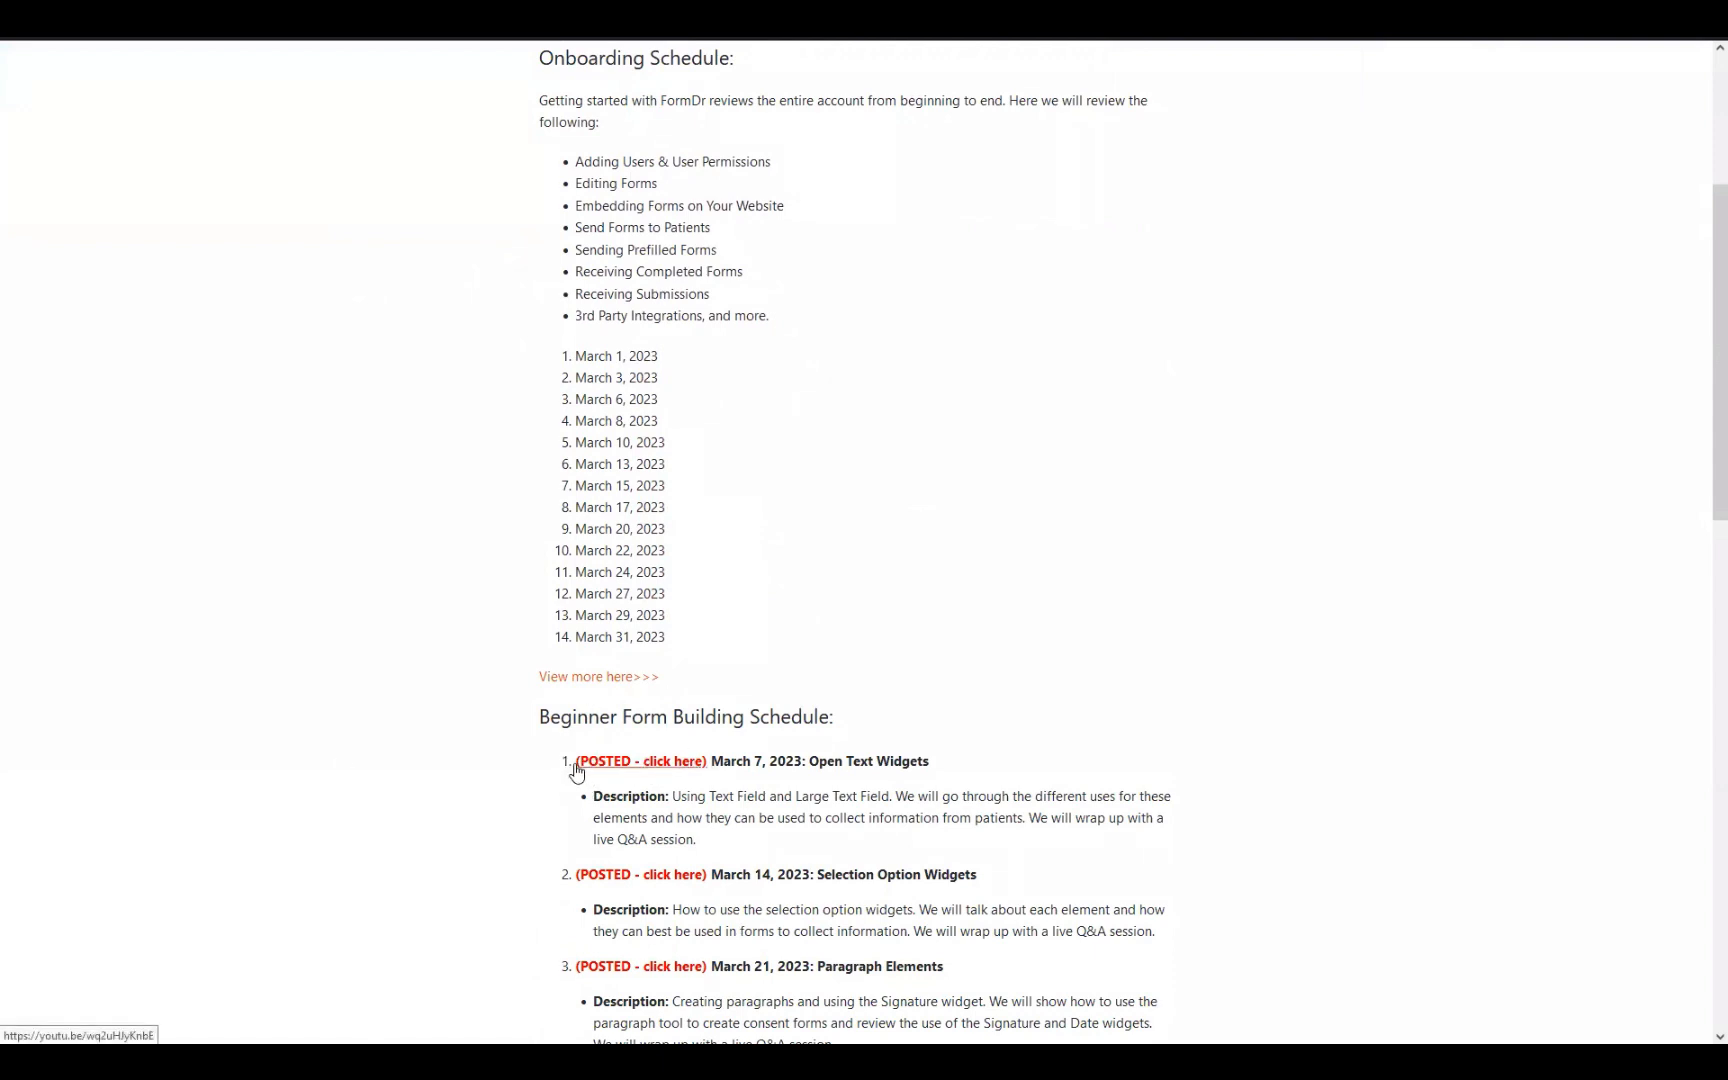
pyautogui.click(662, 761)
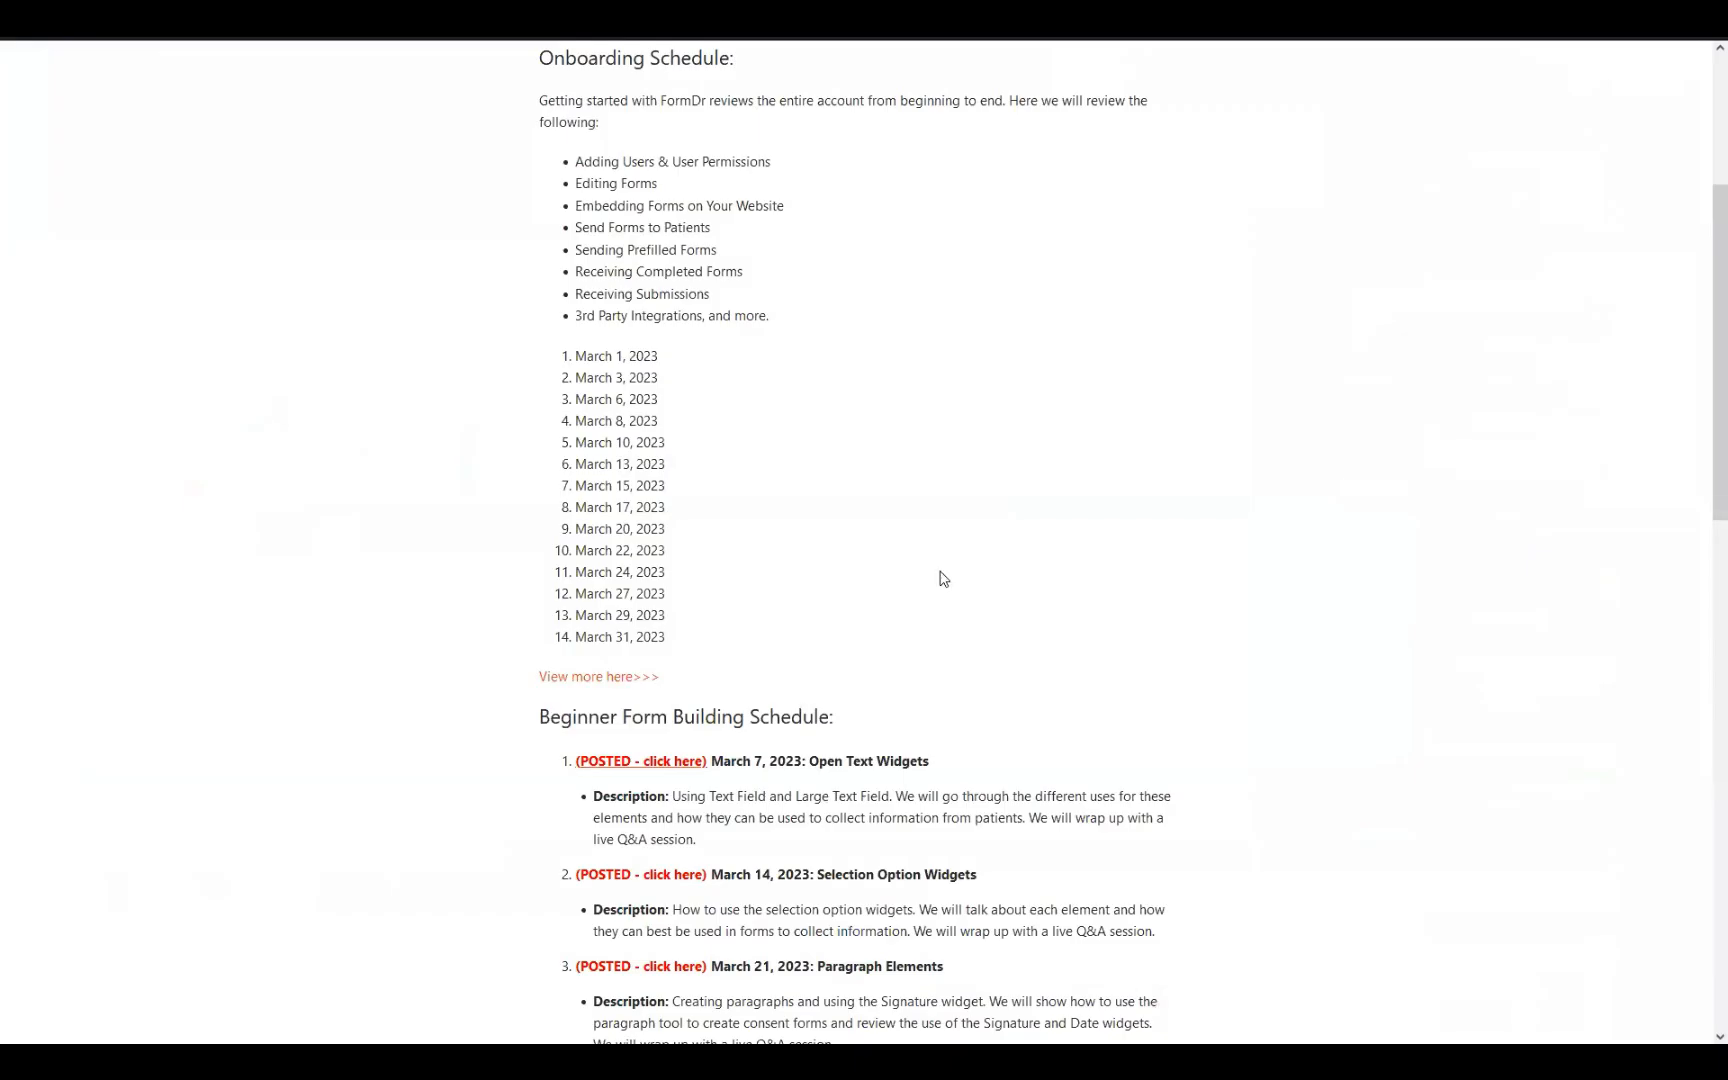
pyautogui.scroll(4, 608, 598)
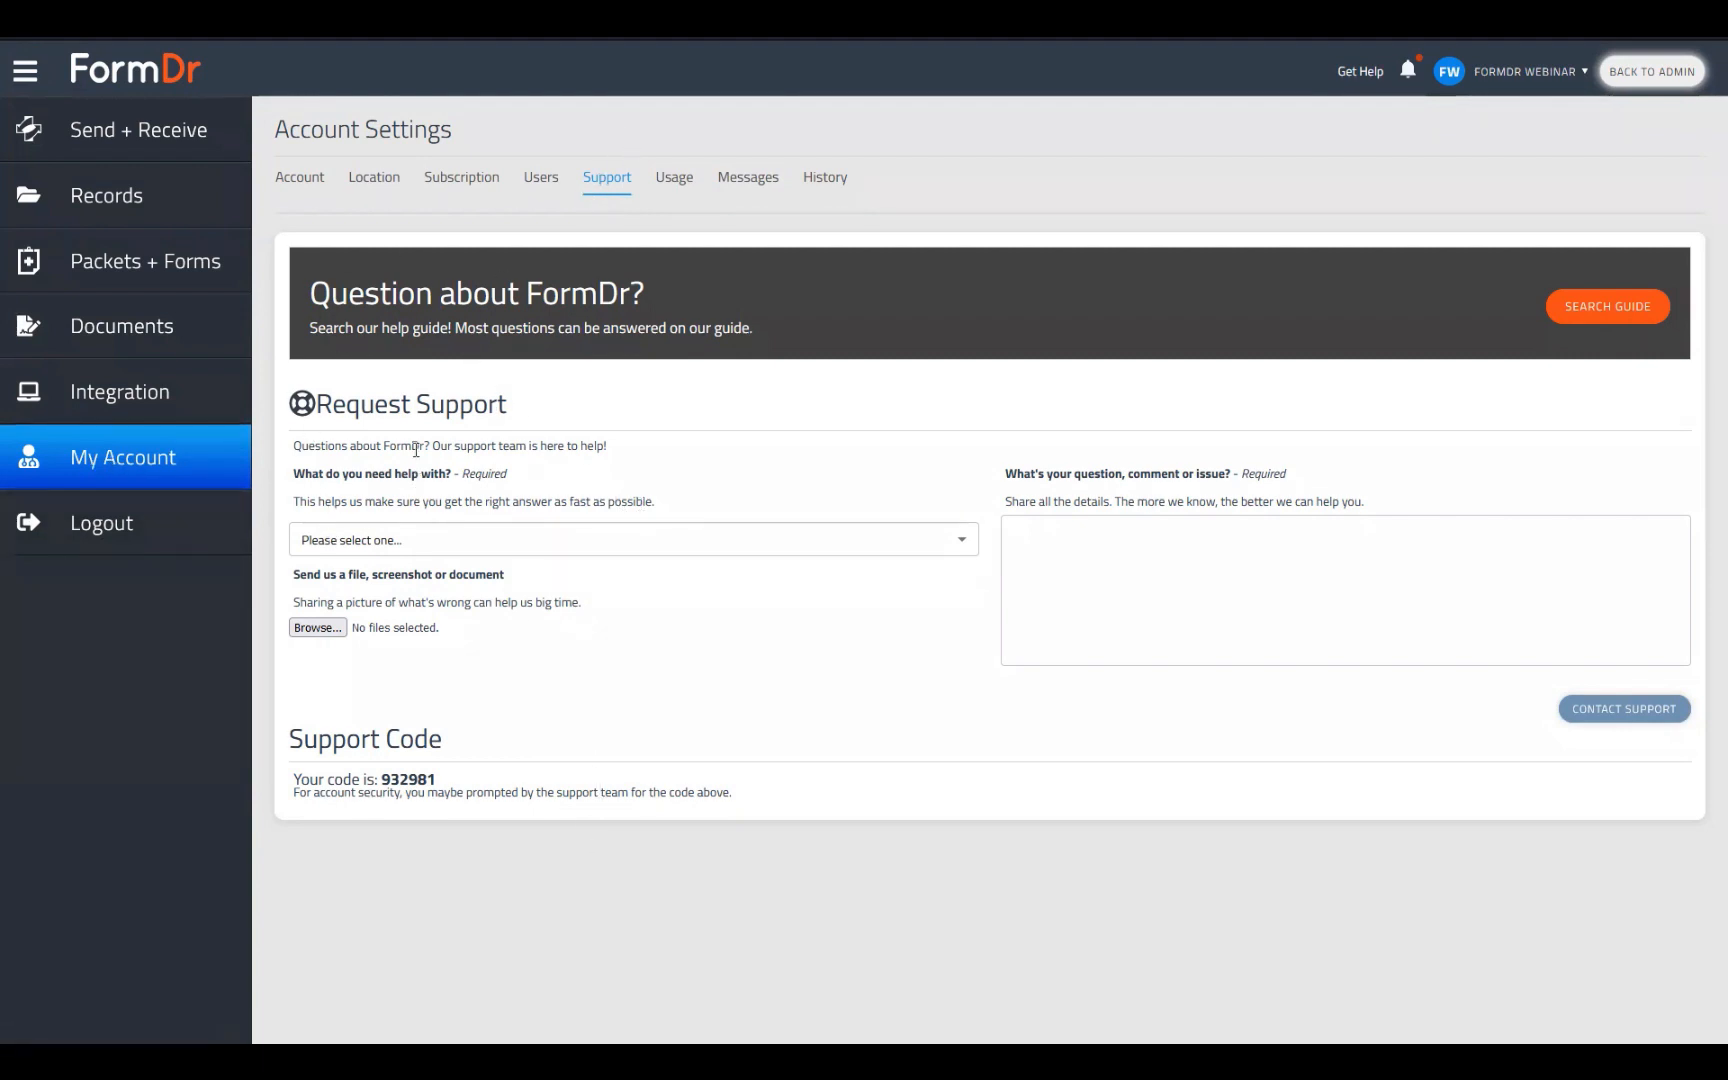
# Step: In the account's Support settings, review the request form's help topics and question field, and highlight the Support Code line
pyautogui.click(438, 546)
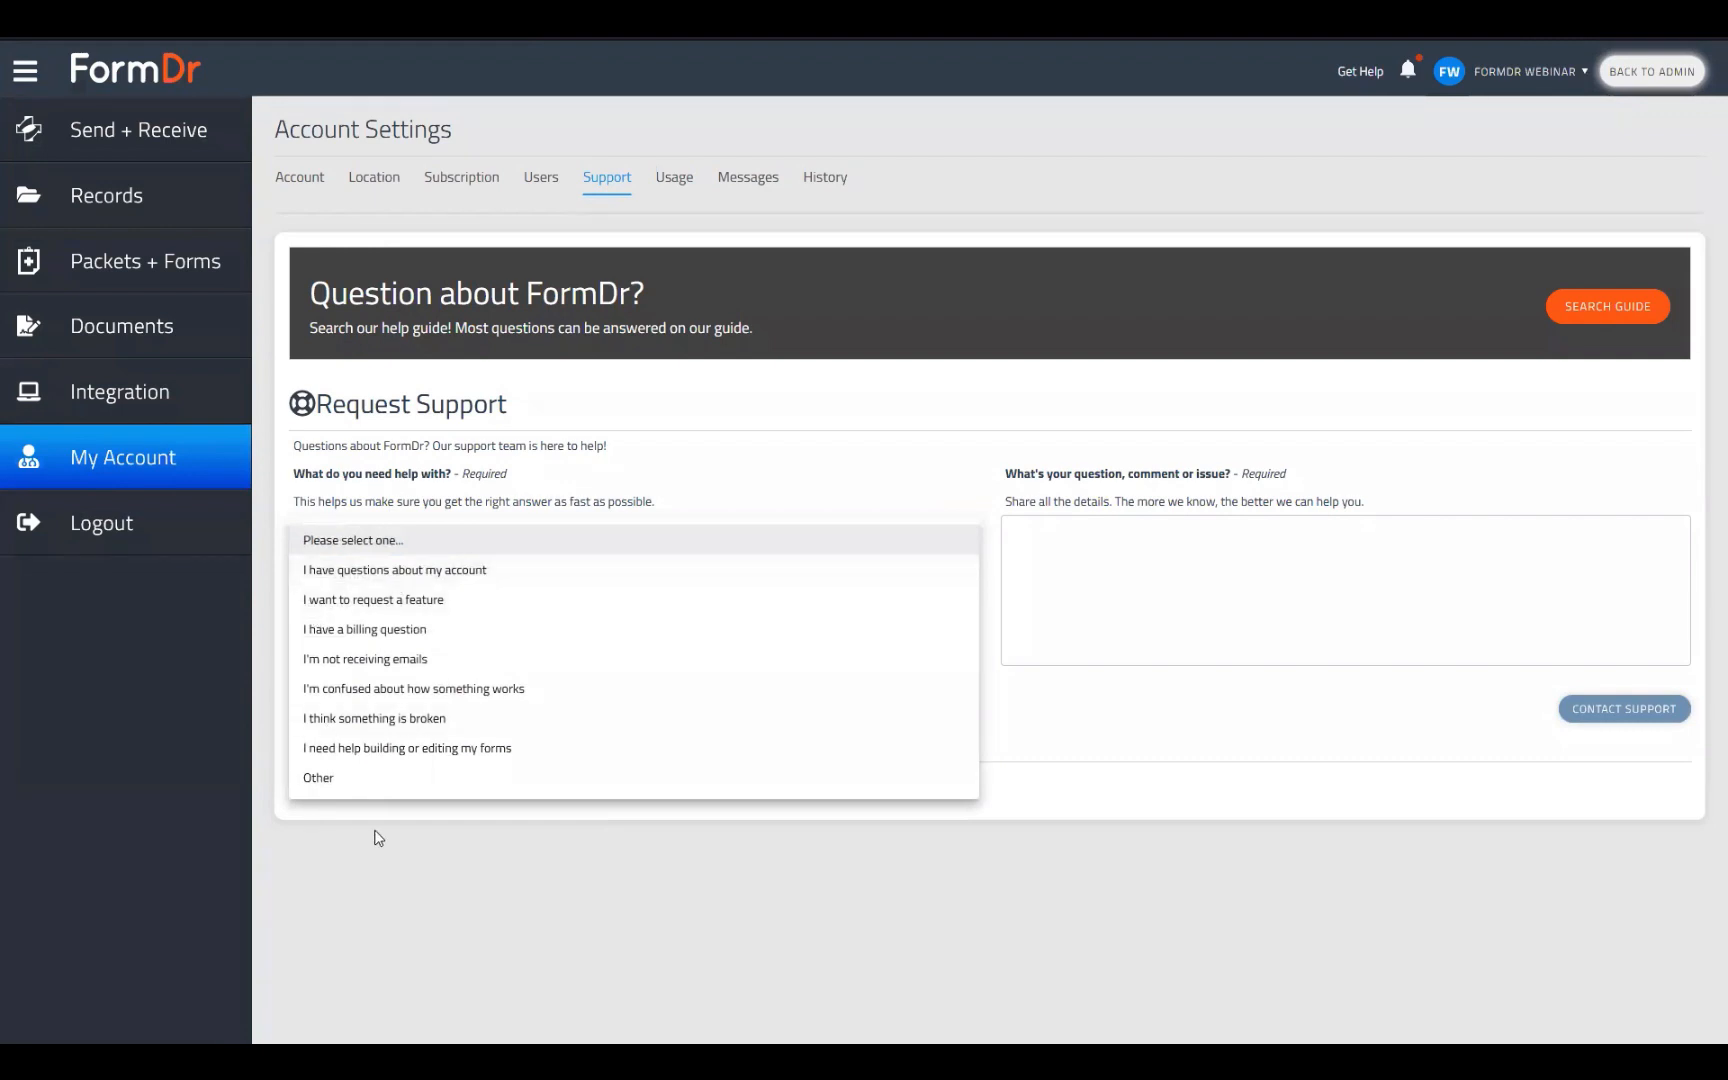
pyautogui.click(410, 500)
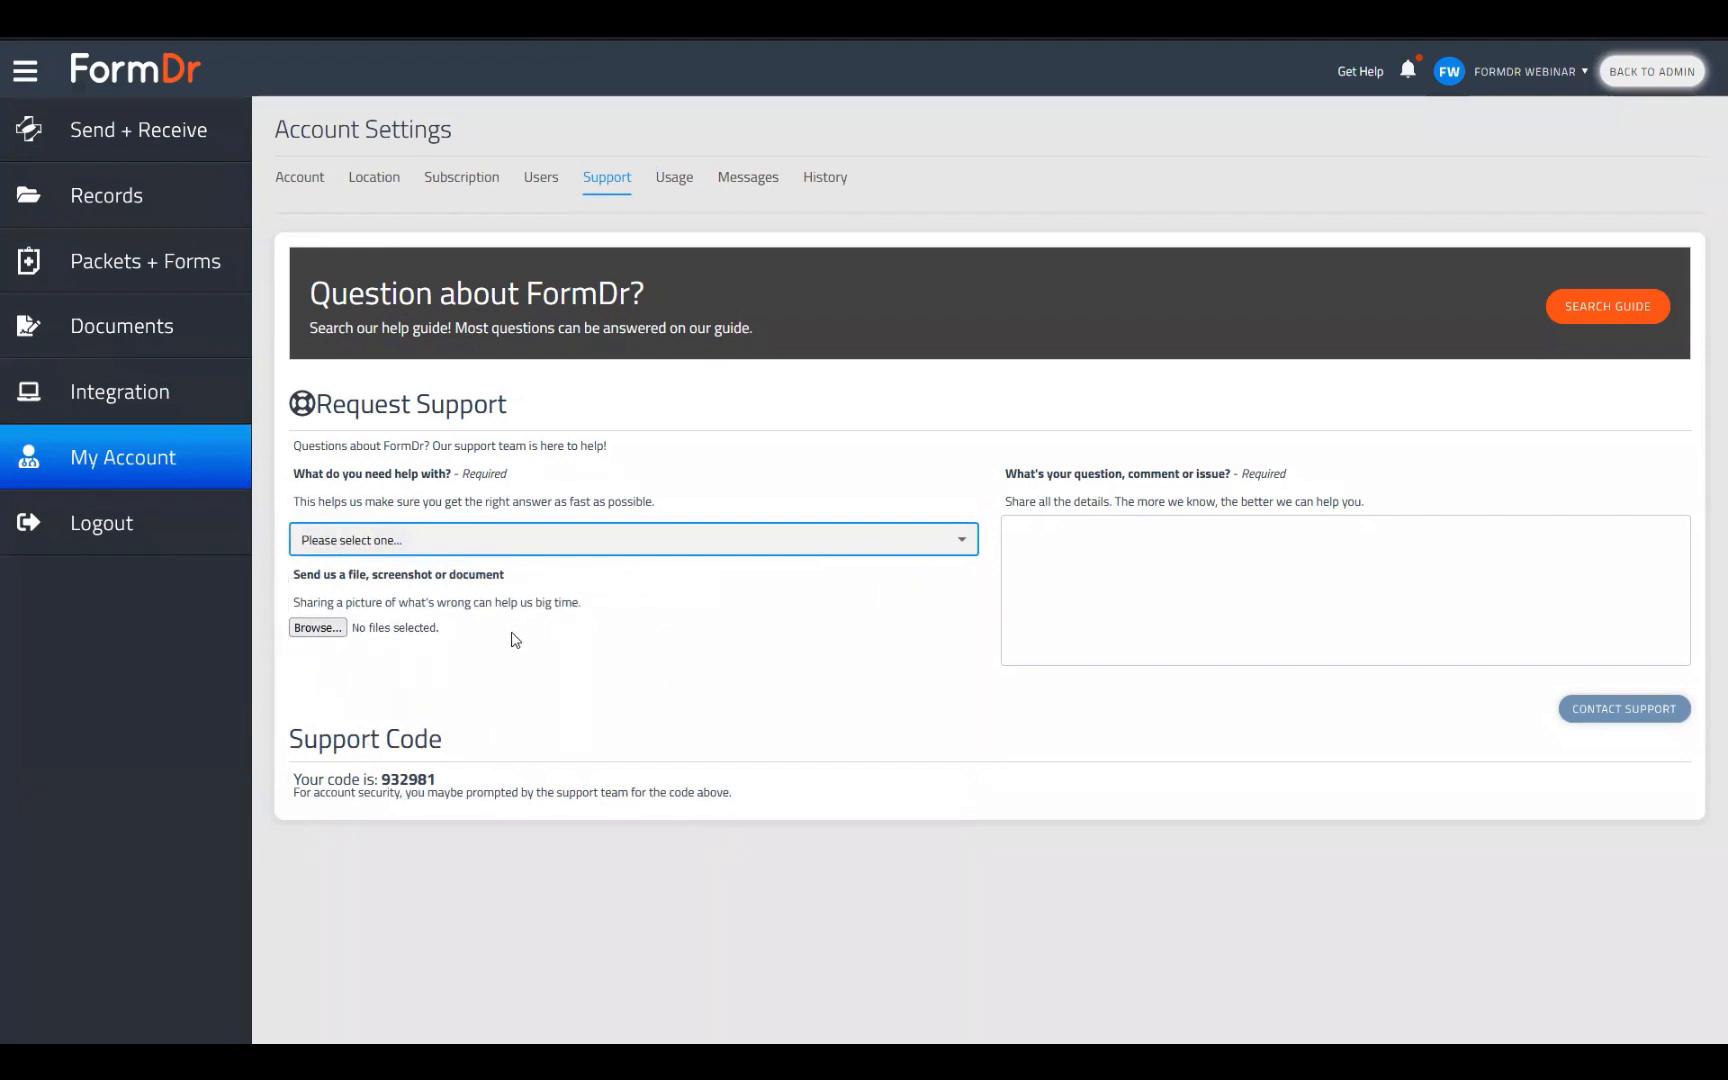
pyautogui.click(1017, 583)
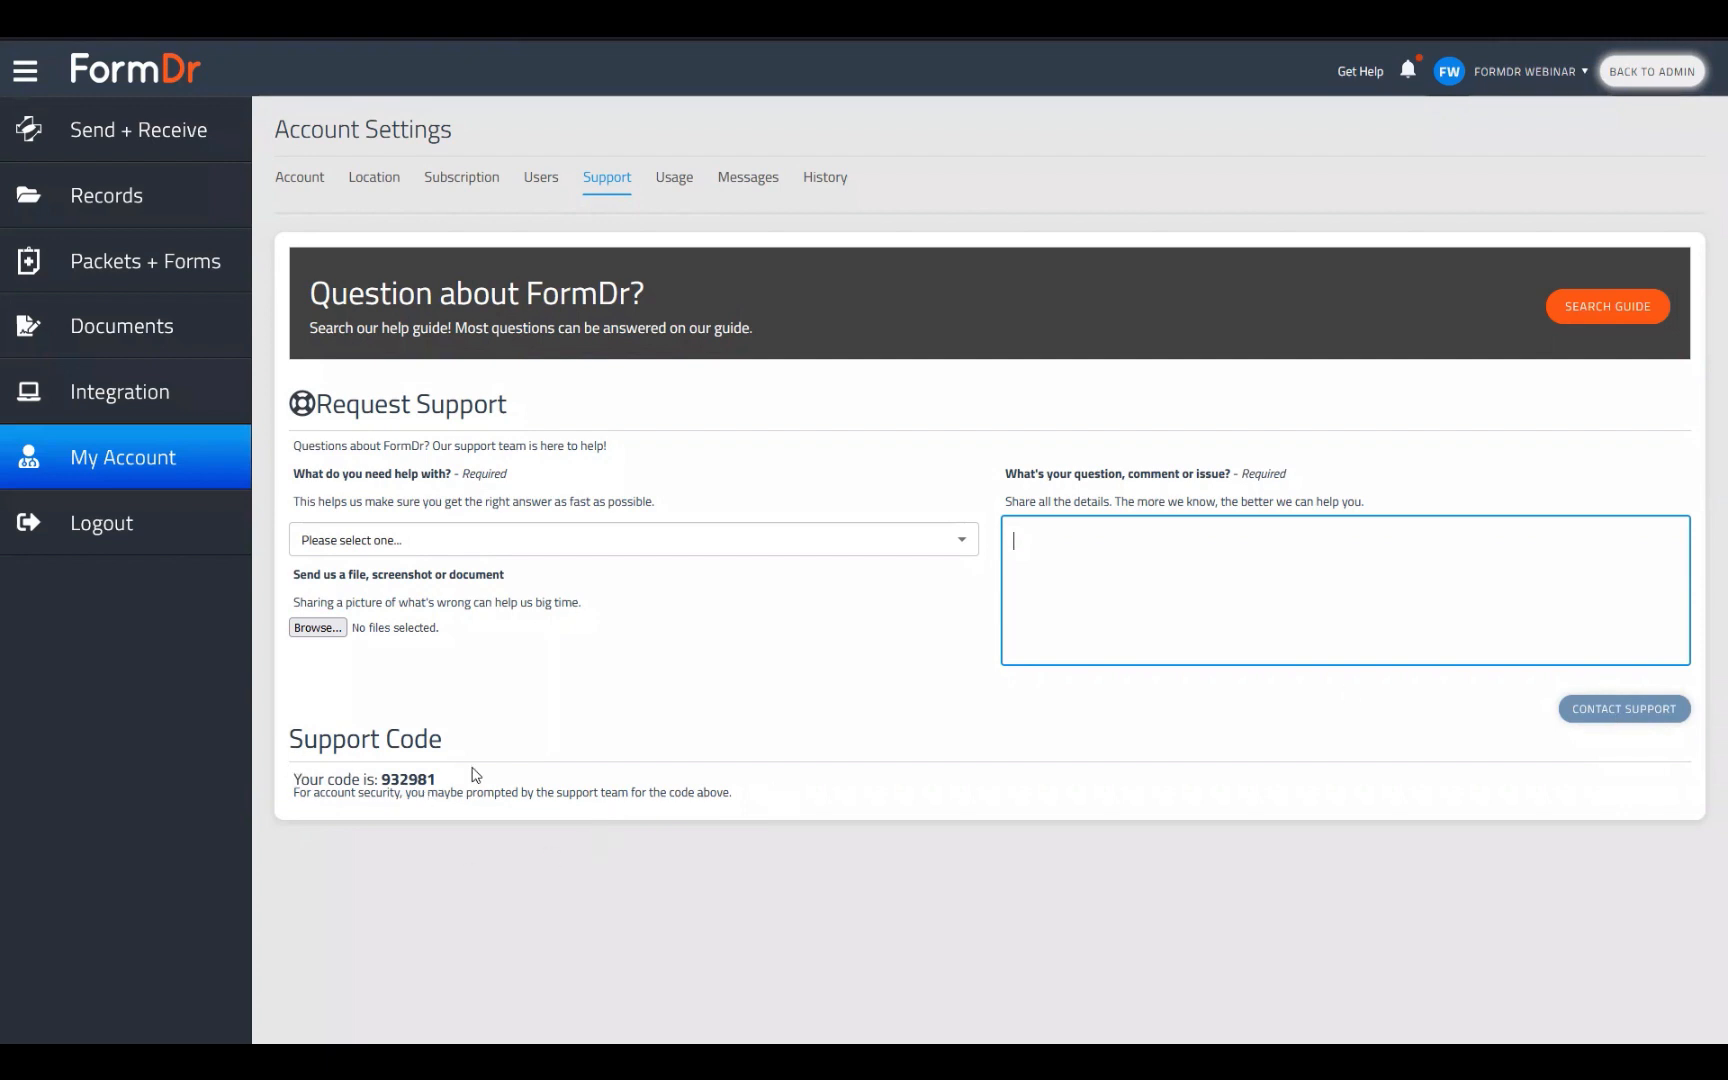
pyautogui.moveTo(472, 792); pyautogui.dragTo(513, 771)
pyautogui.click(382, 778)
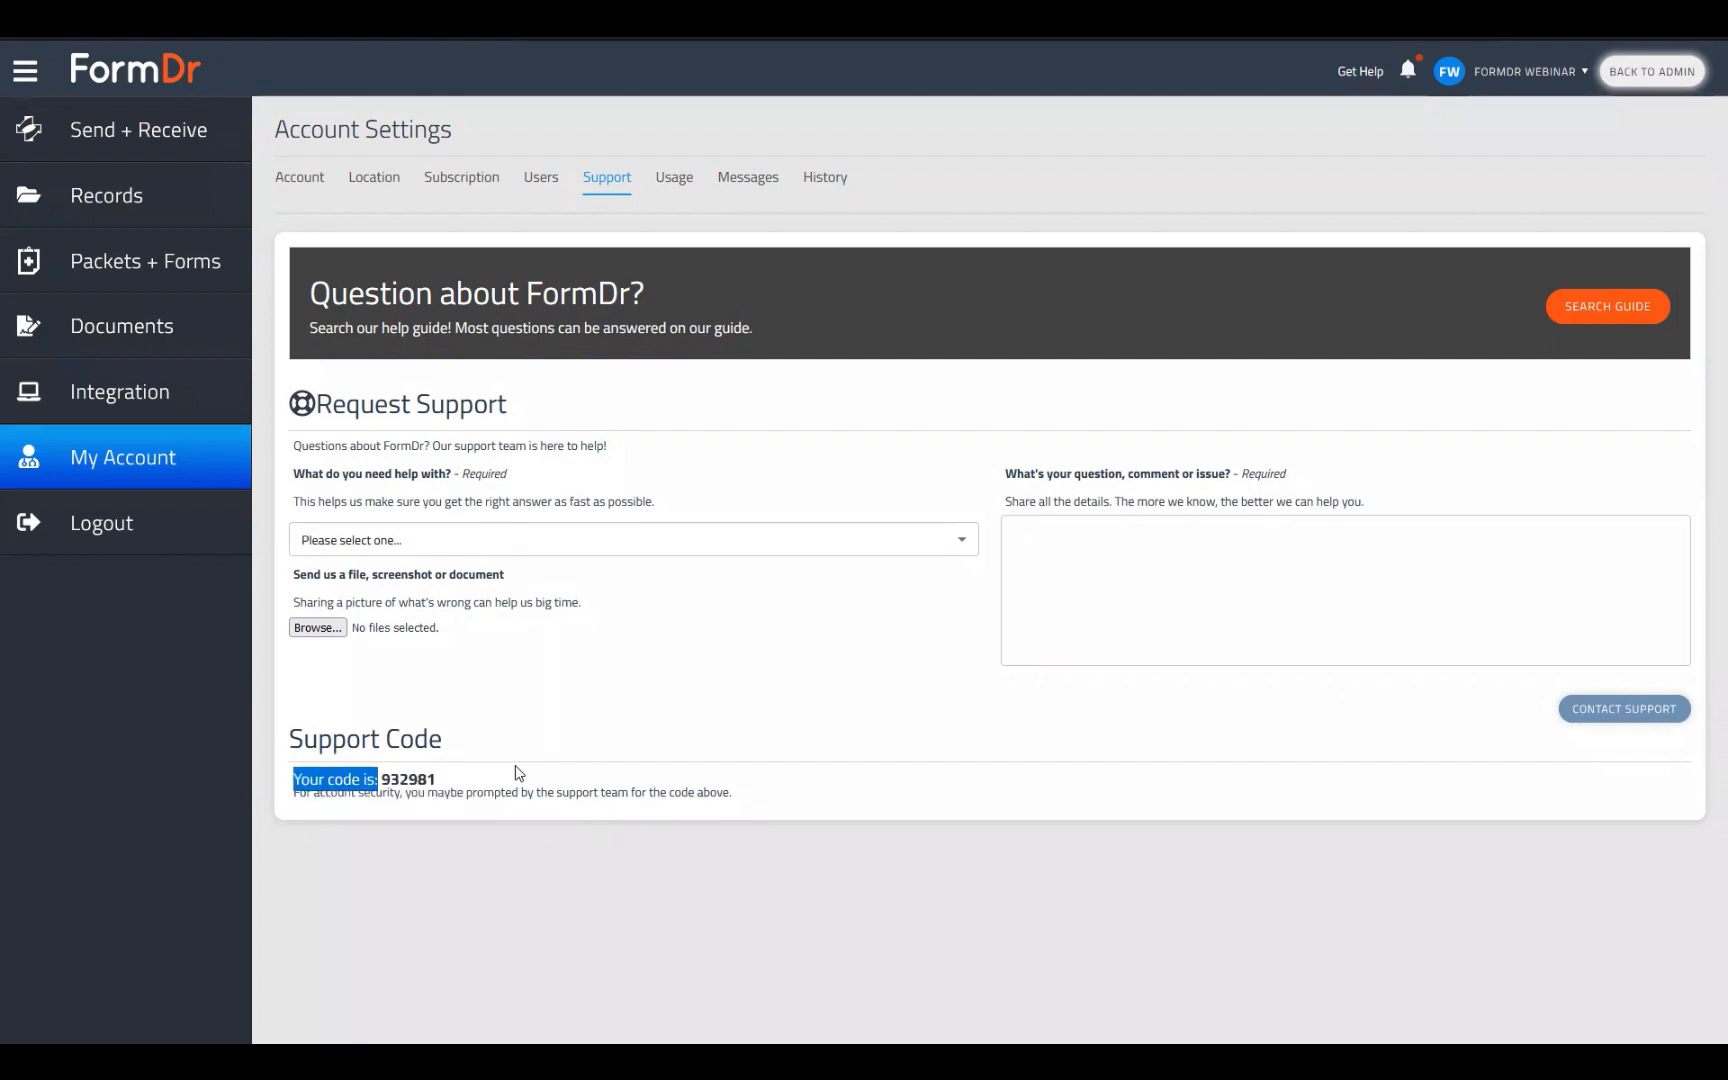
pyautogui.click(520, 775)
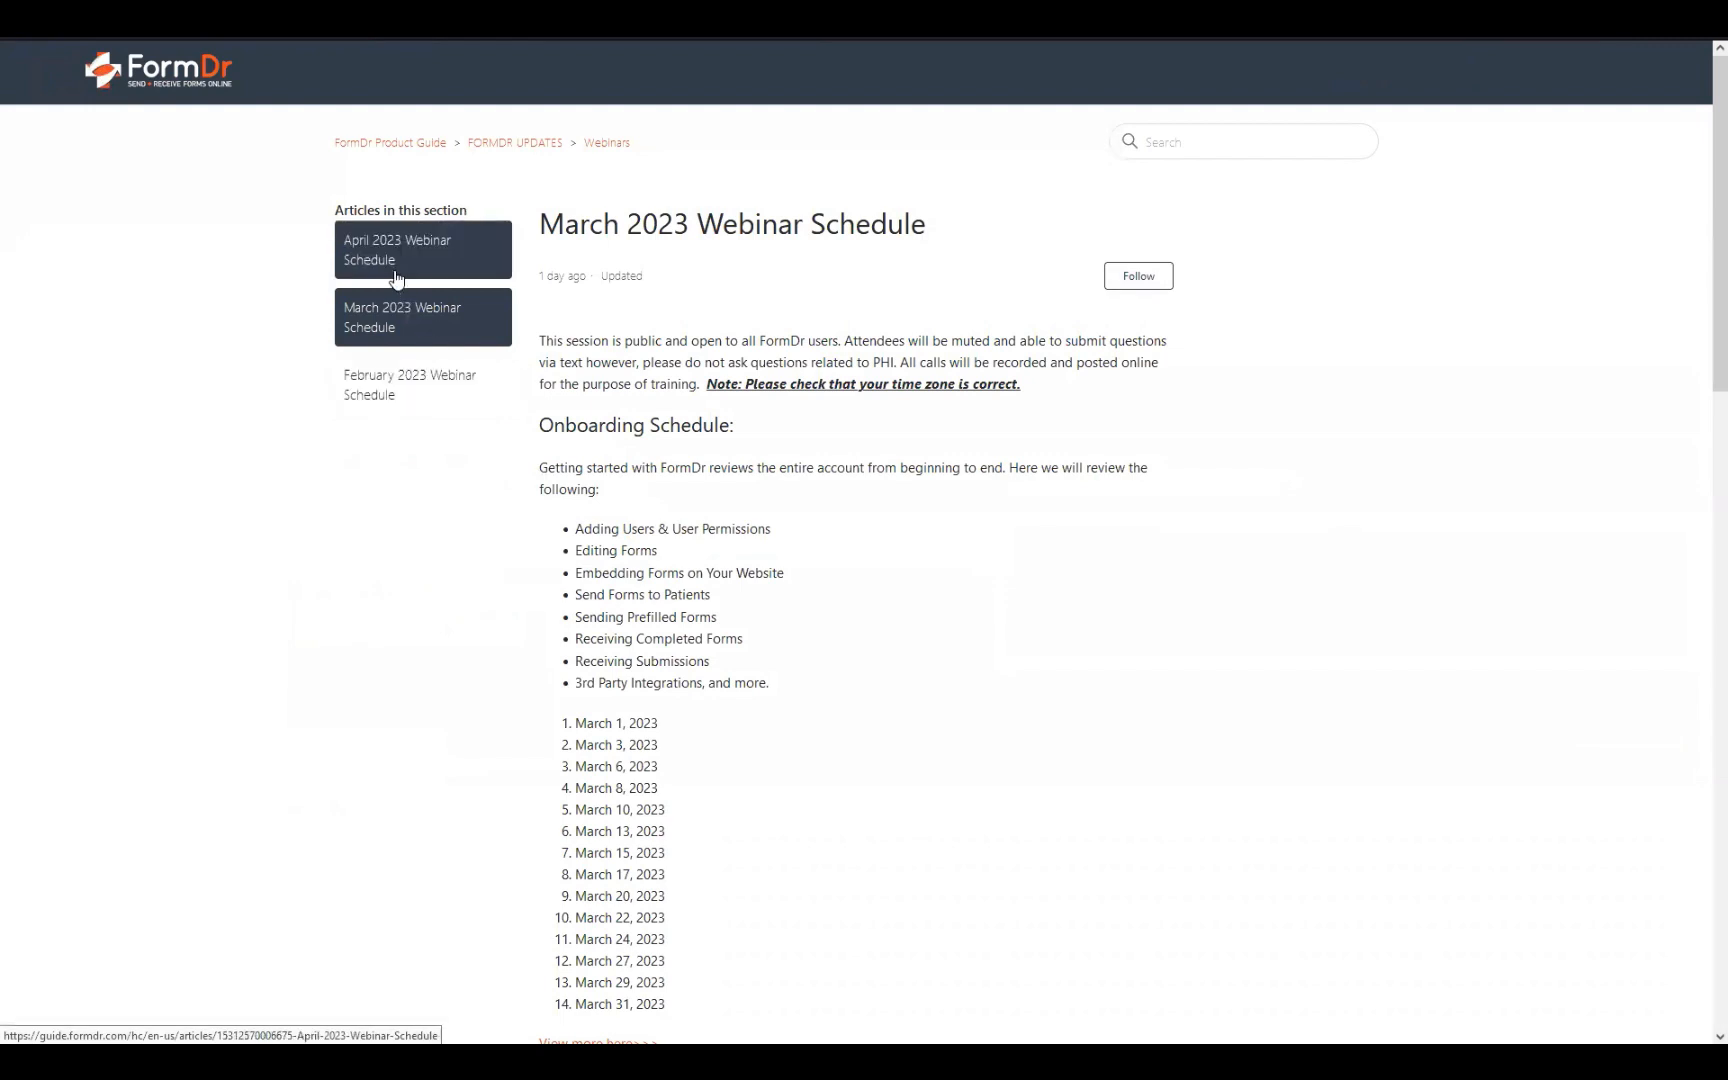
# Step: Reopen the April 2023 Webinar Schedule and look over its beginner and advanced form building sessions, including Using and Editing Templates
pyautogui.click(396, 278)
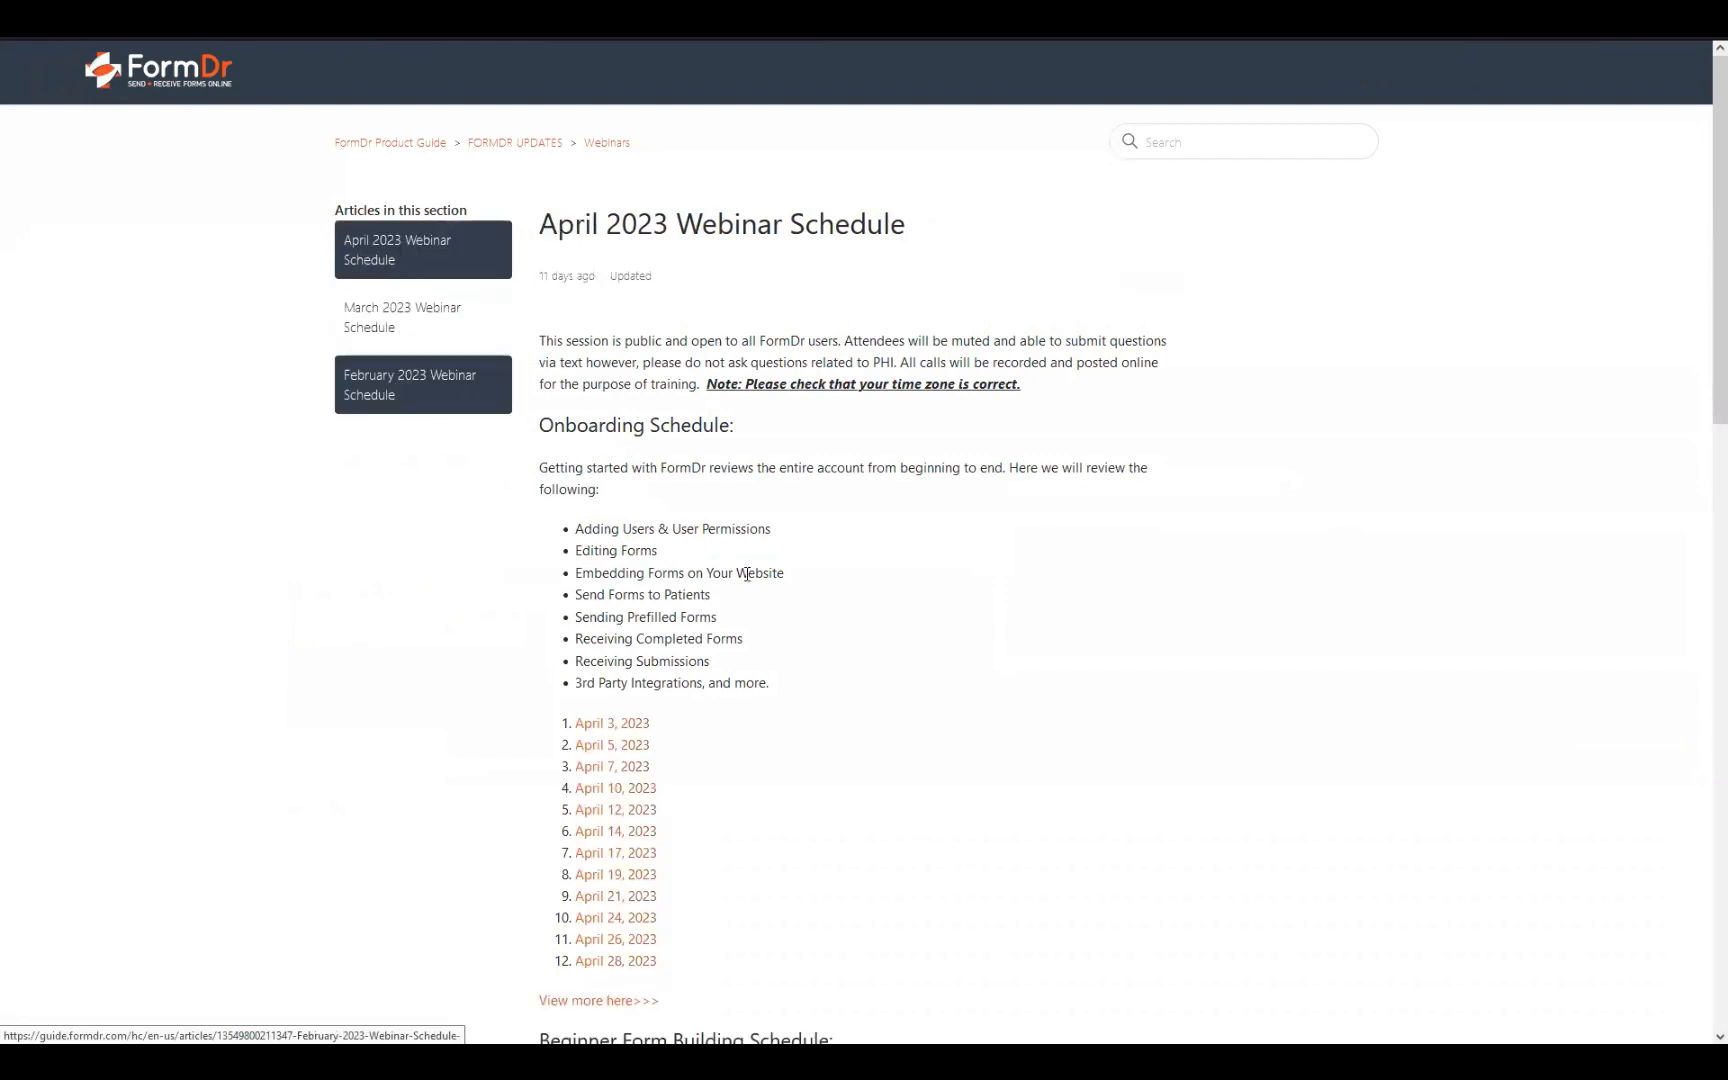
pyautogui.scroll(-8, 768, 640)
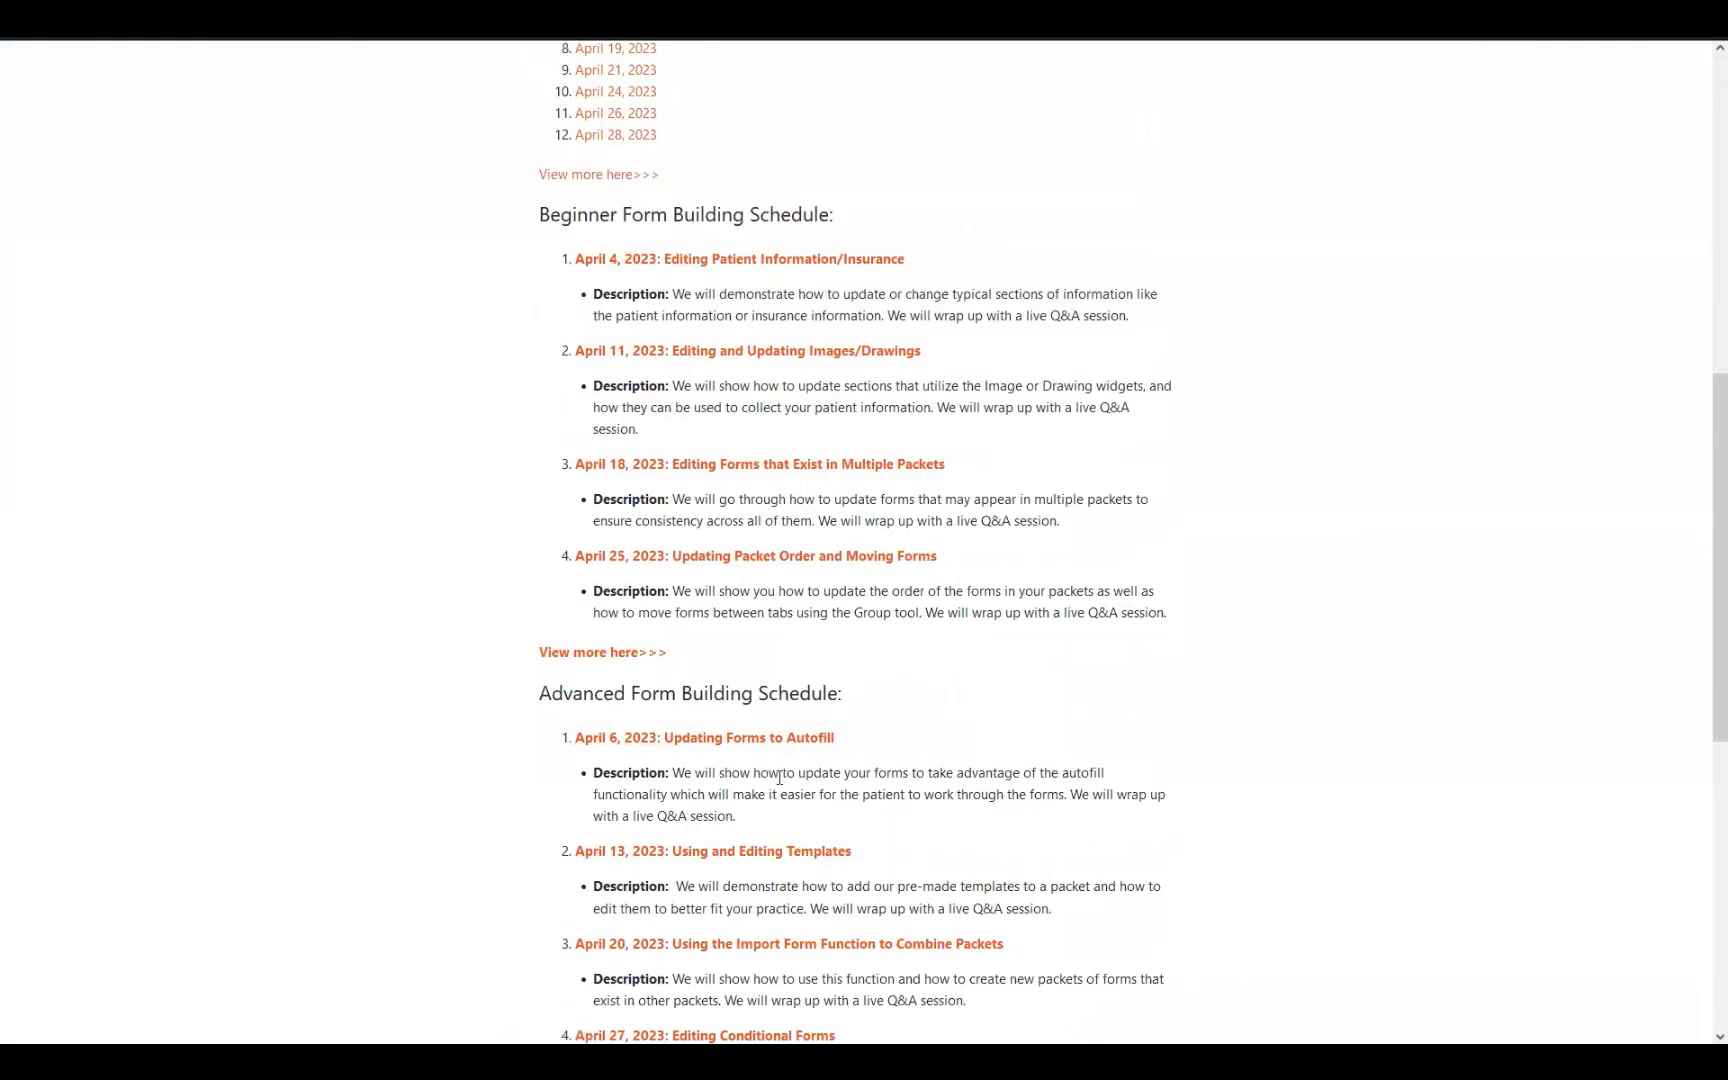
pyautogui.scroll(-1, 775, 760)
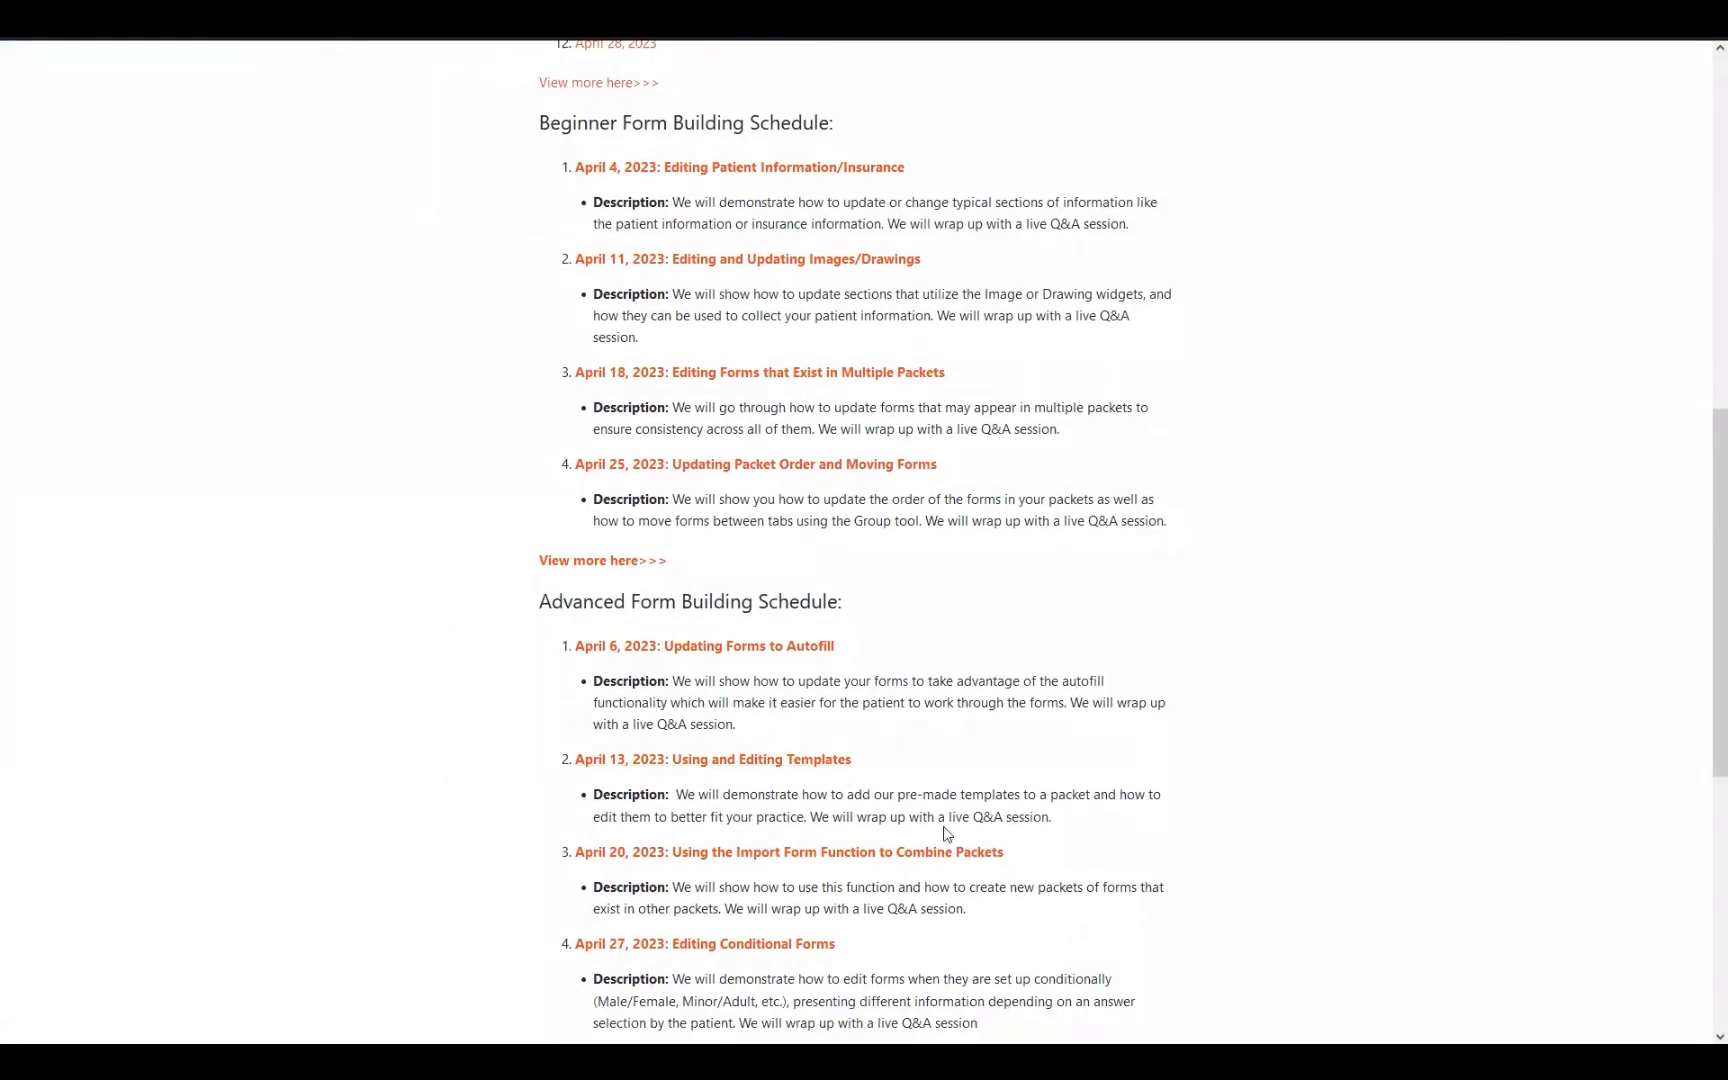
pyautogui.moveTo(884, 759); pyautogui.dragTo(500, 757)
pyautogui.click(1070, 832)
pyautogui.scroll(3, 466, 592)
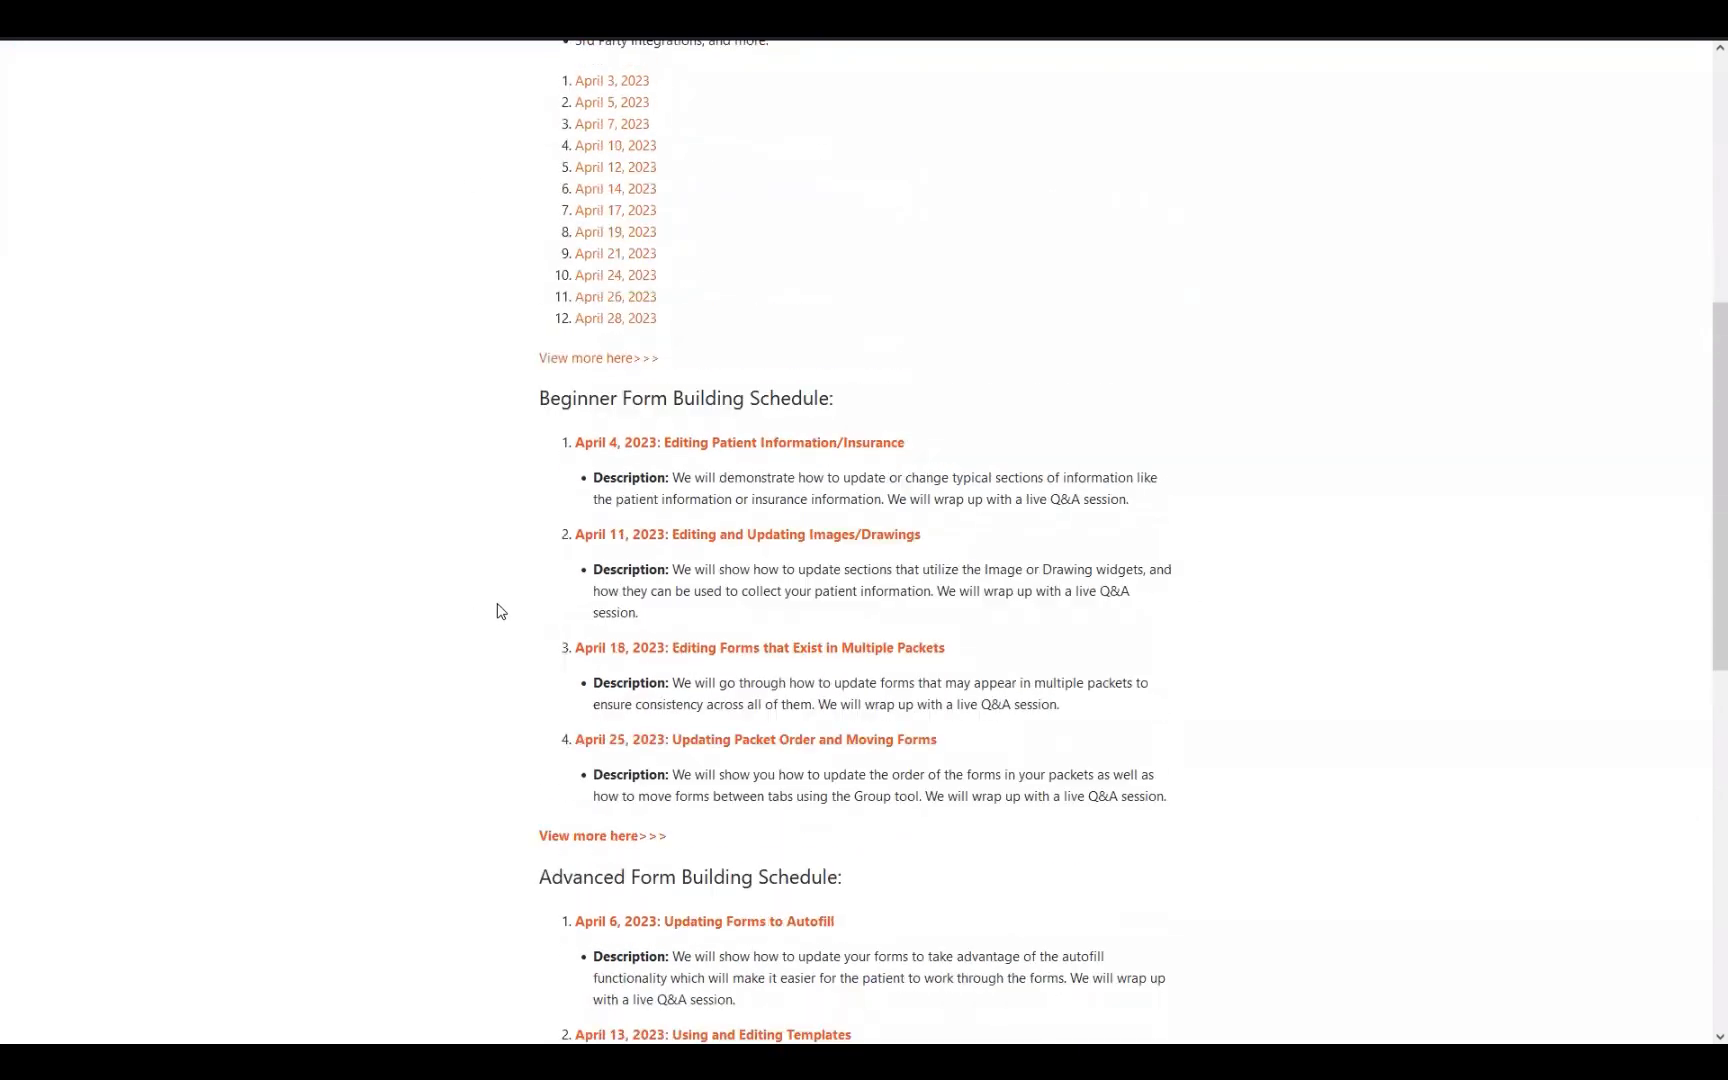
pyautogui.scroll(-4, 494, 609)
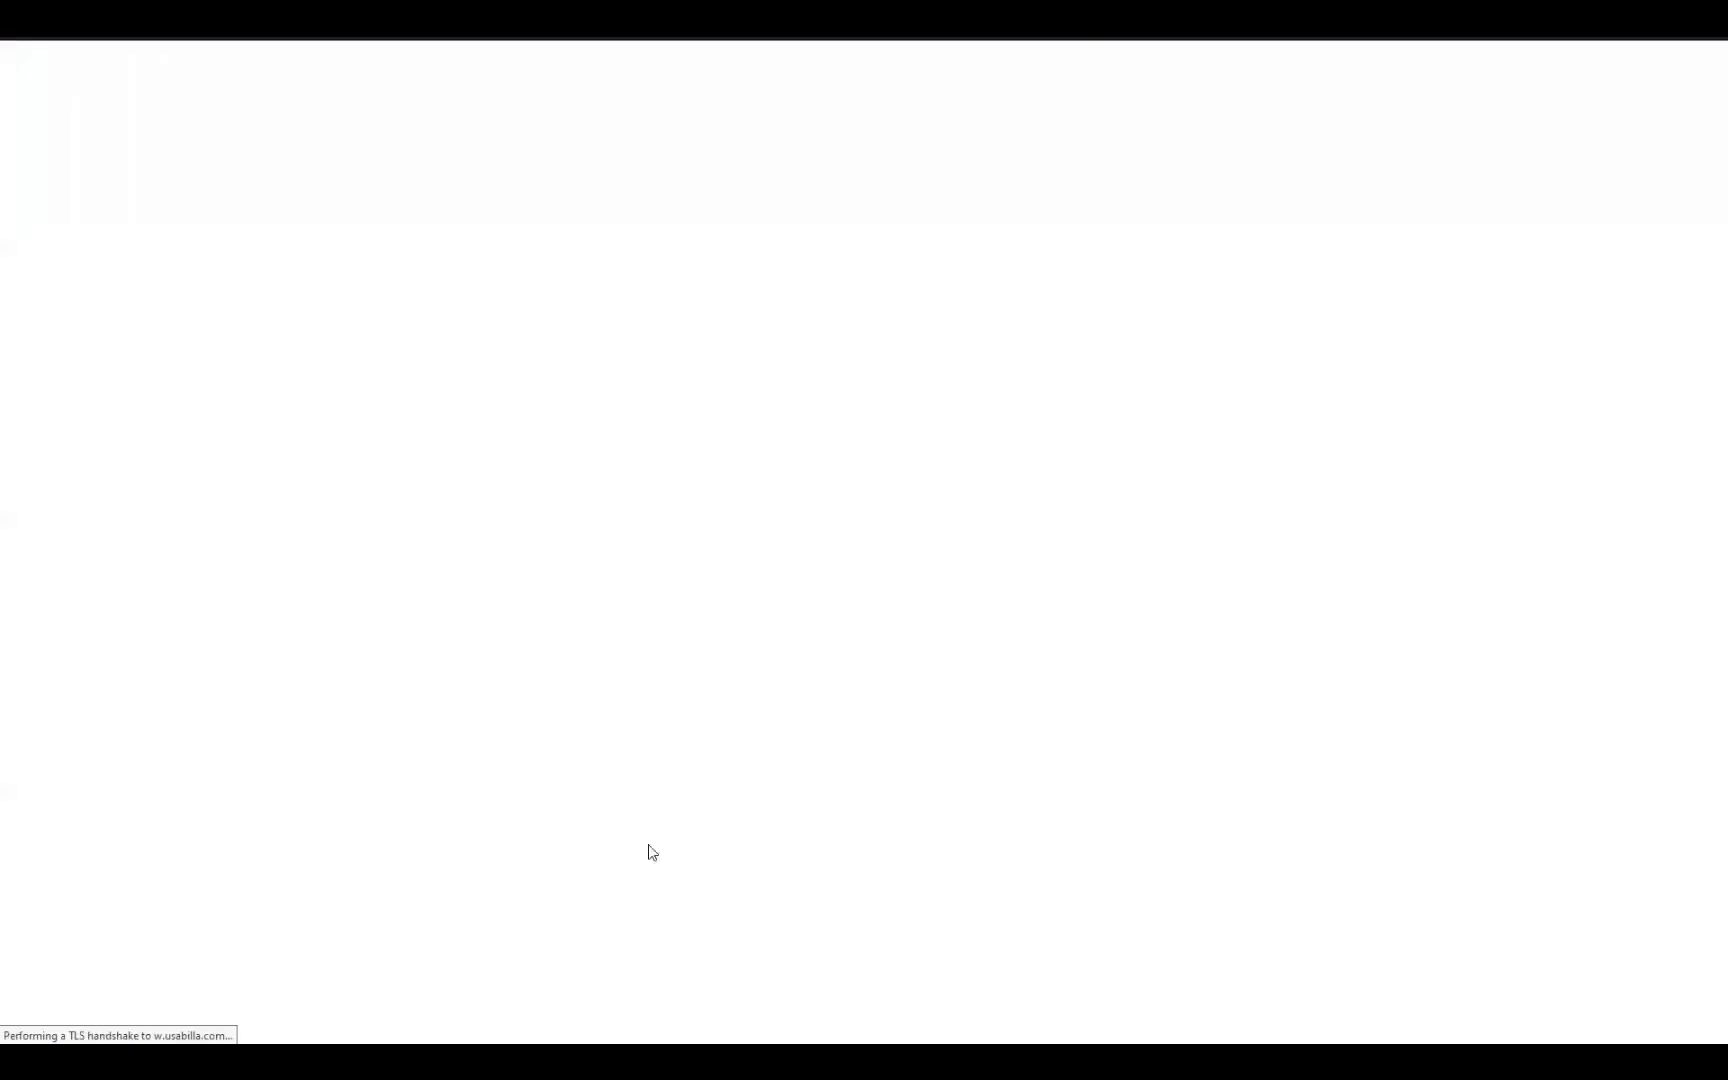